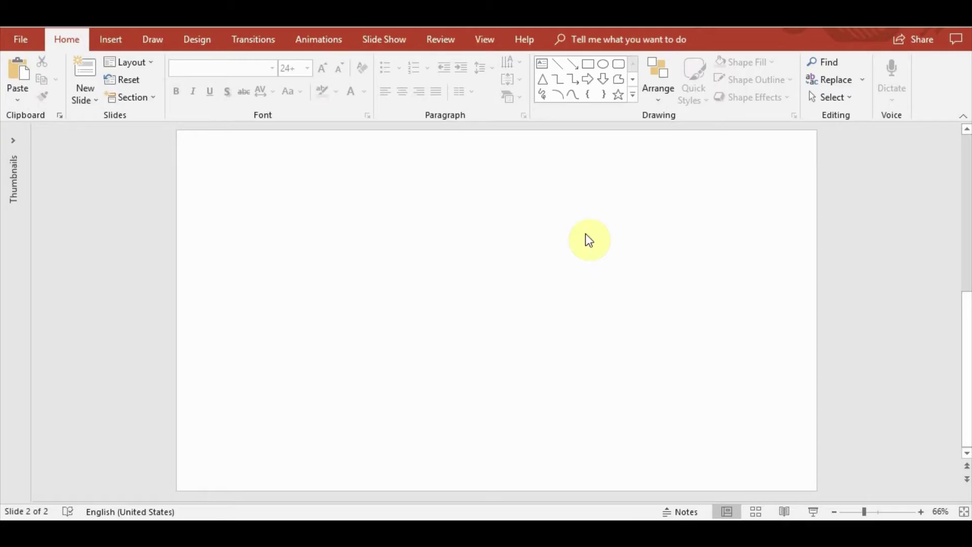
Give the slide a solid dark grey background fill from Format Background
{"action": "left_click", "coordinate": [190, 42]}
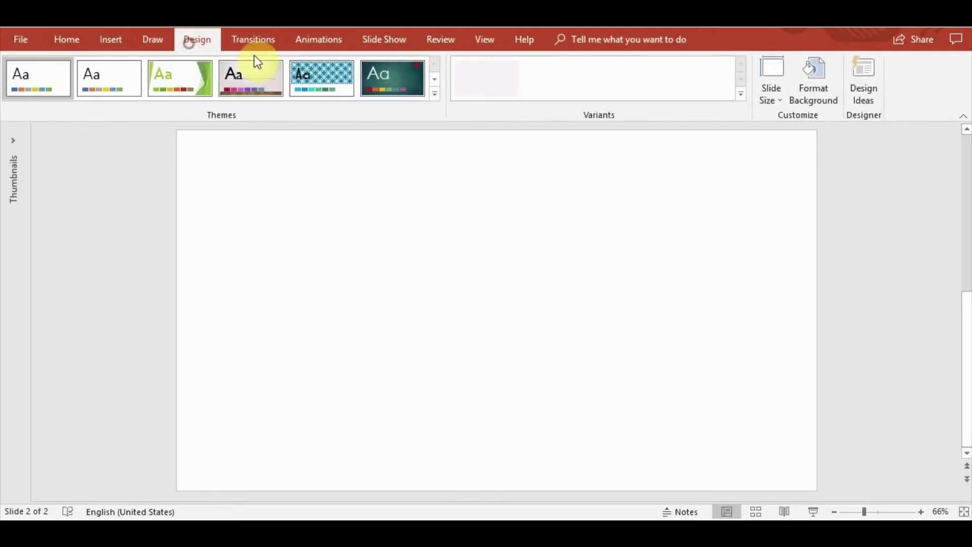
{"action": "left_click", "coordinate": [815, 80]}
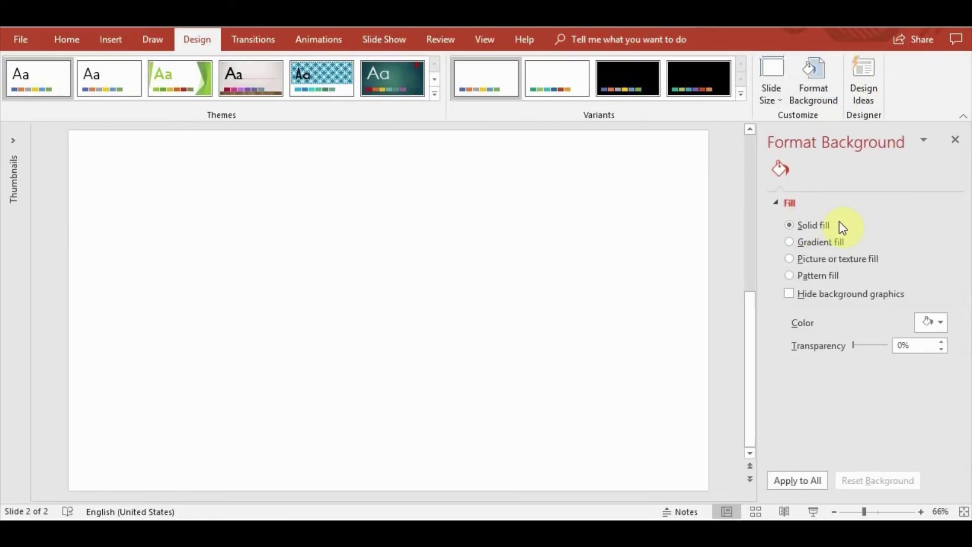
{"action": "left_click", "coordinate": [926, 322]}
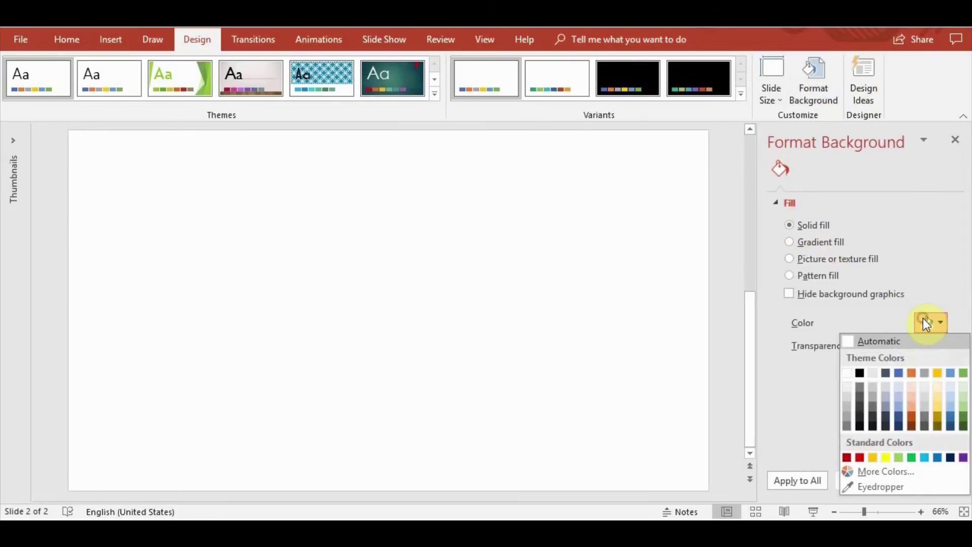
{"action": "left_click", "coordinate": [859, 408]}
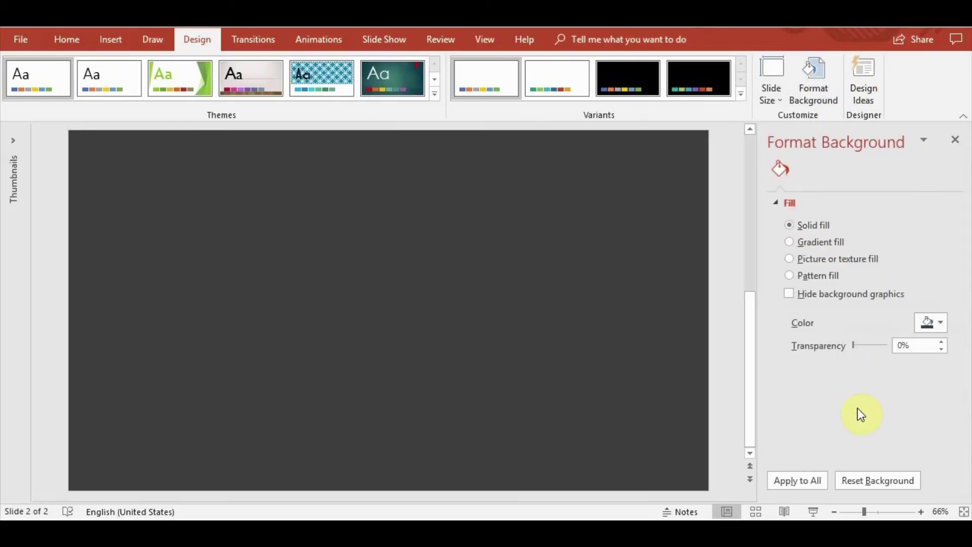
{"action": "left_click", "coordinate": [958, 138]}
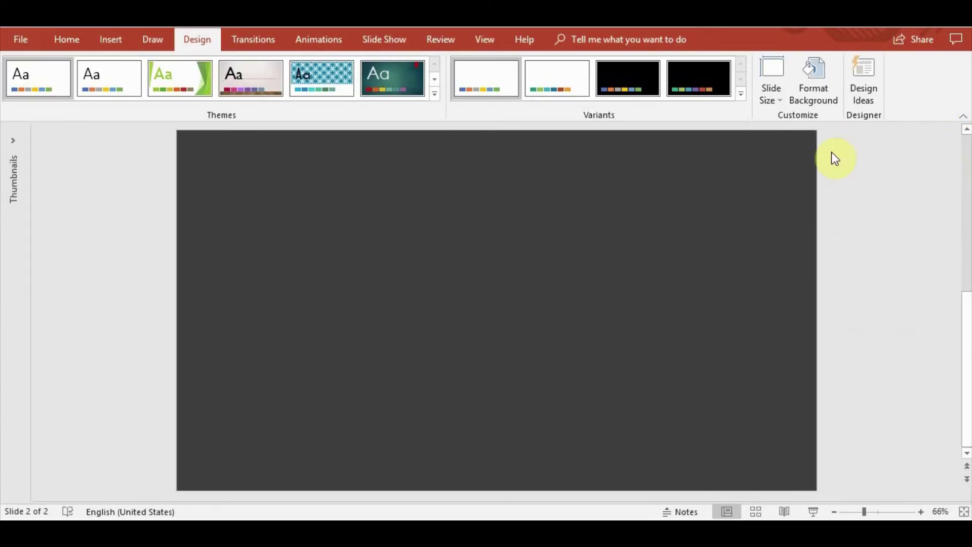
Draw a blue diamond shape in the upper middle of the slide
{"action": "left_click", "coordinate": [112, 47]}
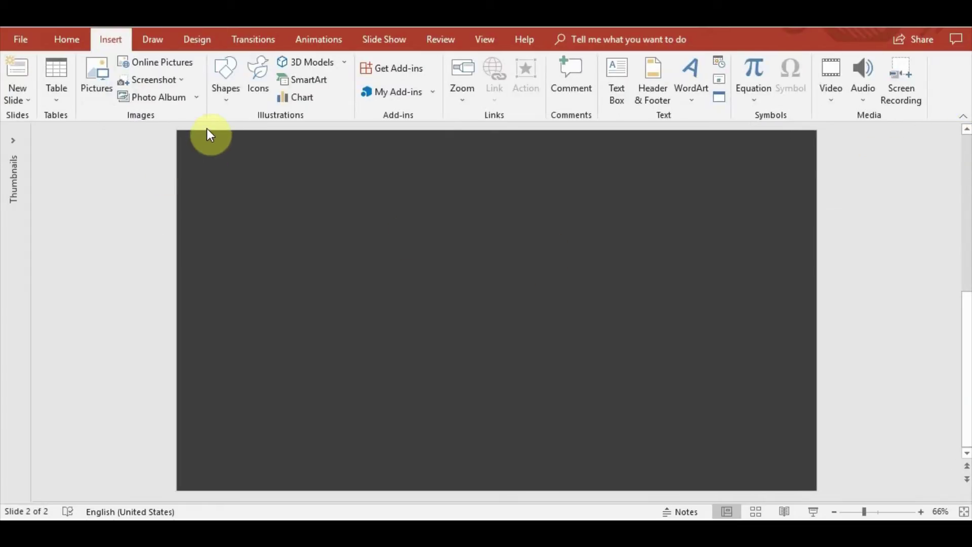
{"action": "left_click", "coordinate": [231, 104]}
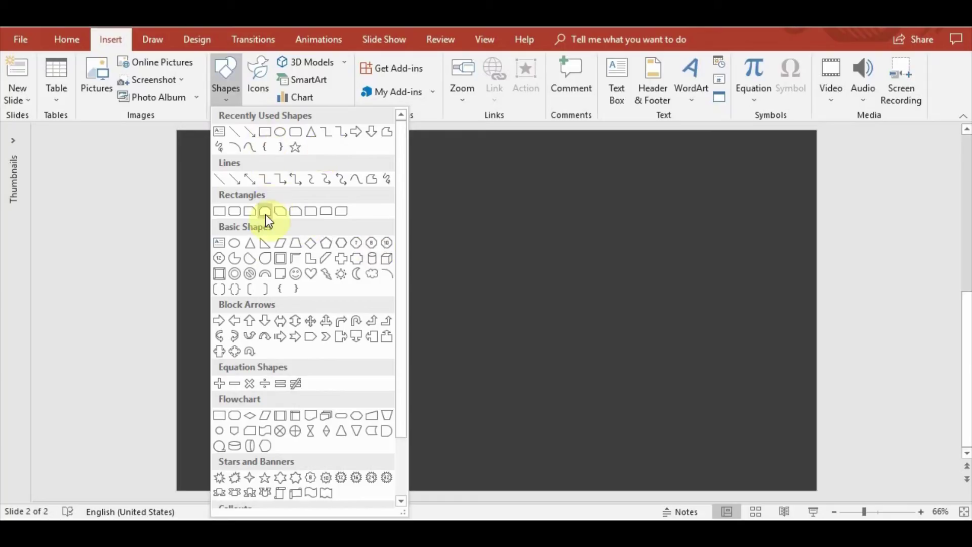
{"action": "left_click", "coordinate": [311, 244]}
{"action": "mouse_move", "coordinate": [378, 218]}
{"action": "left_mouse_down"}
{"action": "mouse_move", "coordinate": [499, 253]}
{"action": "mouse_move", "coordinate": [492, 259]}
{"action": "mouse_move", "coordinate": [529, 278]}
{"action": "left_mouse_up"}
{"action": "left_click", "coordinate": [825, 309]}
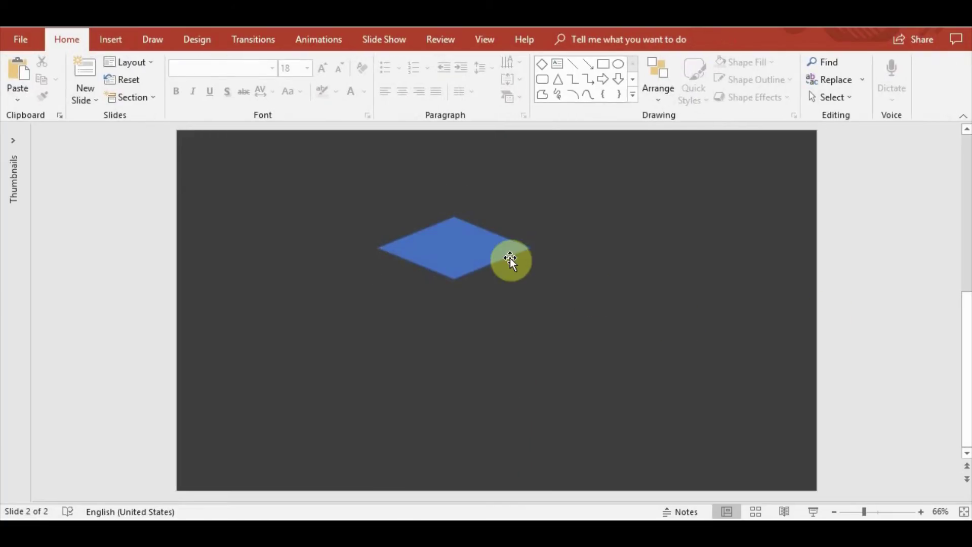
Resize the diamond so it becomes wider and flatter
{"action": "left_click", "coordinate": [460, 273]}
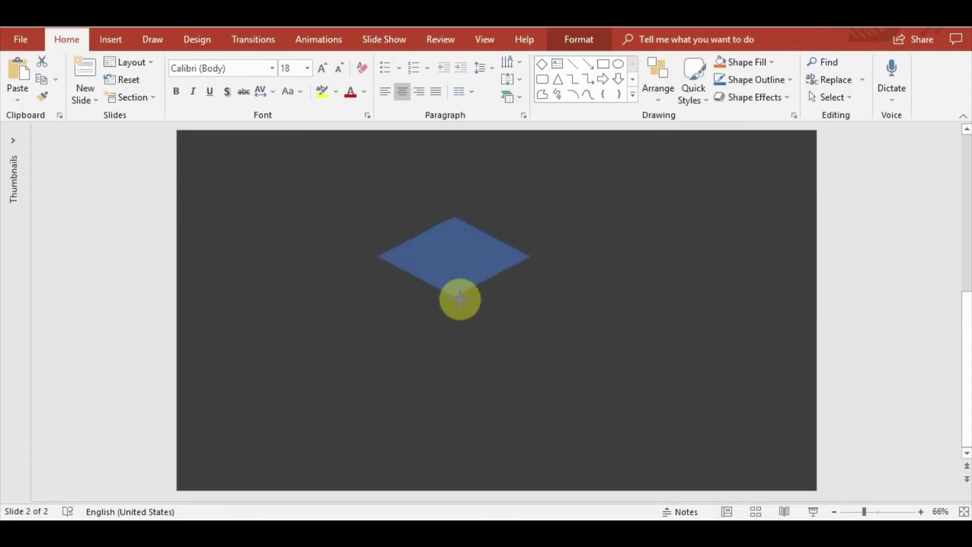
{"action": "left_click_drag", "start_coordinate": [454, 279], "coordinate": [453, 300]}
{"action": "left_click_drag", "start_coordinate": [532, 264], "coordinate": [564, 259]}
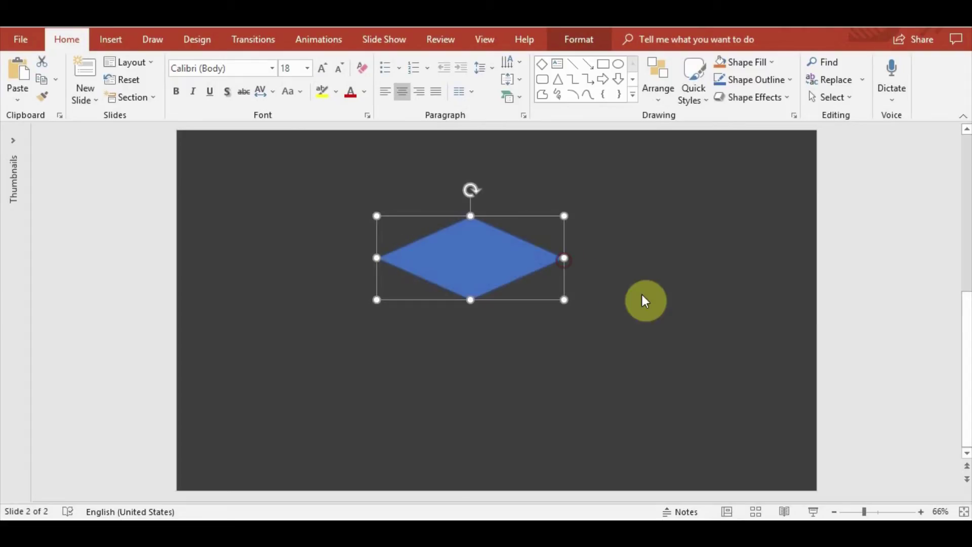
{"action": "left_click", "coordinate": [886, 348]}
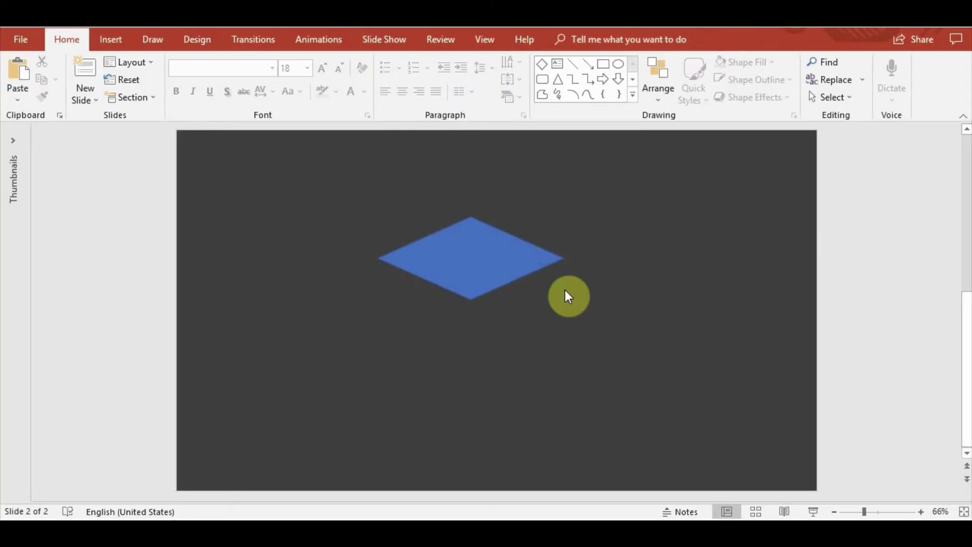
{"action": "left_click", "coordinate": [489, 250]}
{"action": "left_click_drag", "start_coordinate": [564, 257], "coordinate": [575, 256]}
{"action": "left_click", "coordinate": [886, 349]}
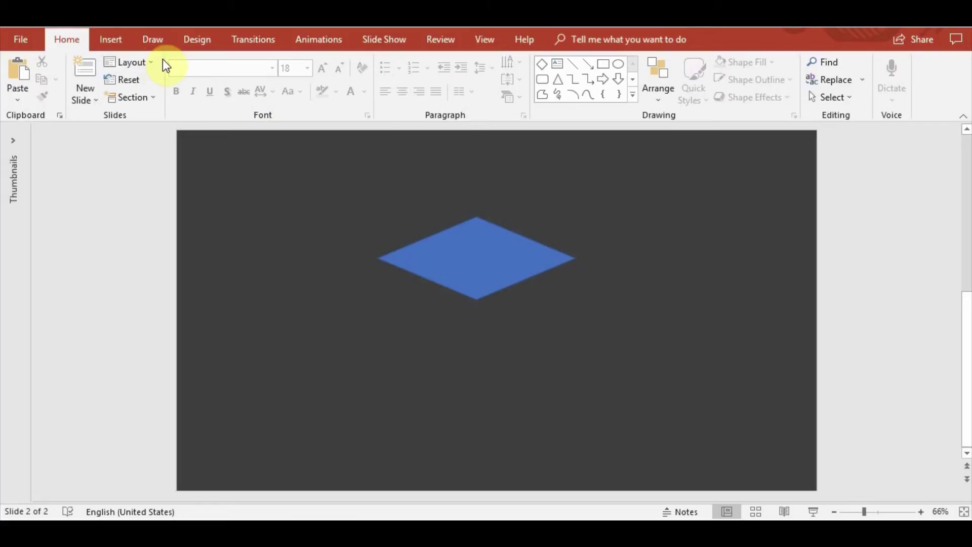
Draw a narrow 2.56" by 1.19" rectangle hanging down from the diamond's right tip
{"action": "left_click", "coordinate": [114, 44]}
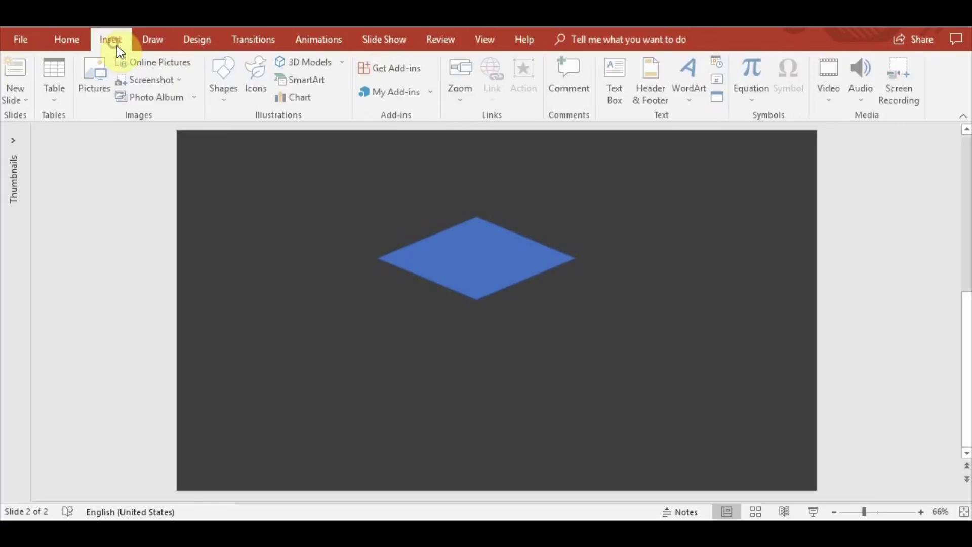
{"action": "left_click", "coordinate": [219, 91]}
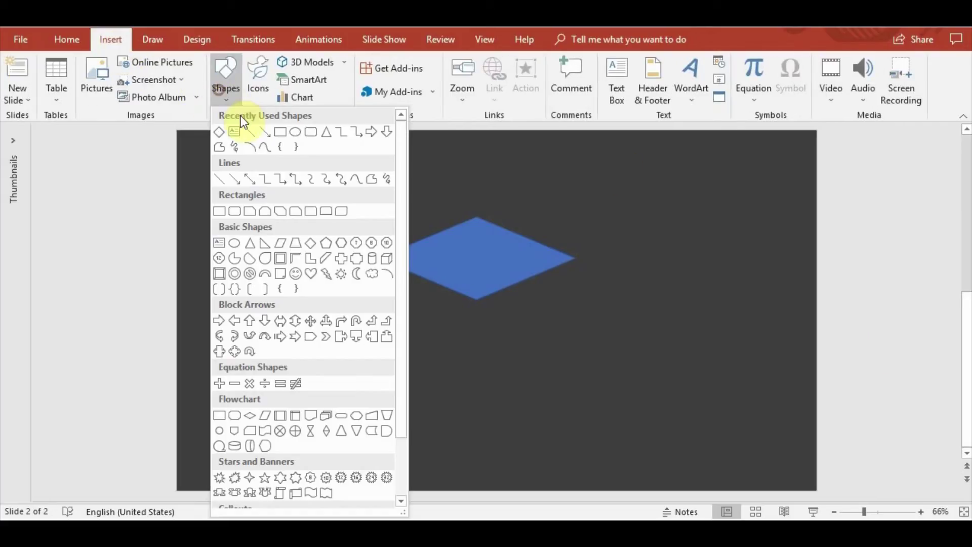
{"action": "left_click", "coordinate": [279, 136]}
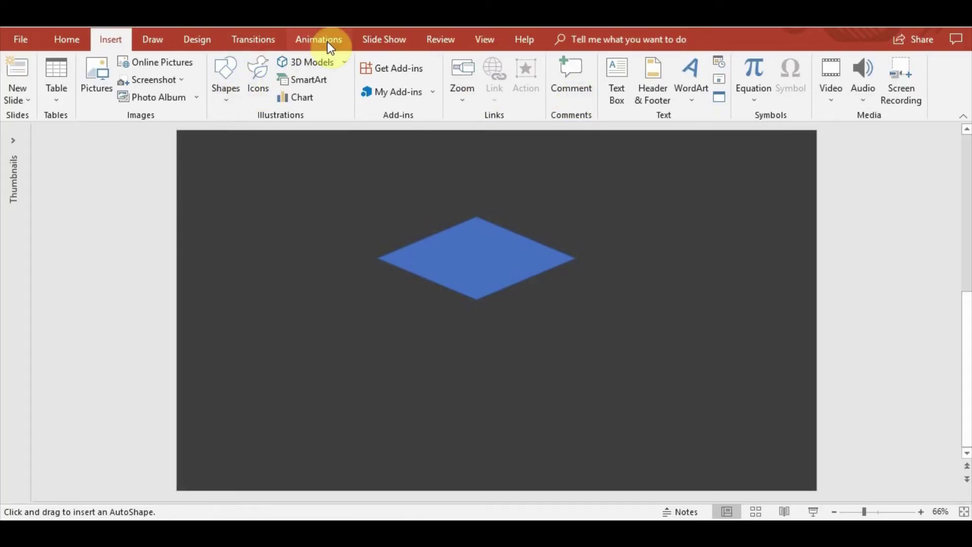
{"action": "mouse_move", "coordinate": [575, 258]}
{"action": "left_mouse_down"}
{"action": "mouse_move", "coordinate": [632, 386]}
{"action": "mouse_move", "coordinate": [603, 380]}
{"action": "left_mouse_up"}
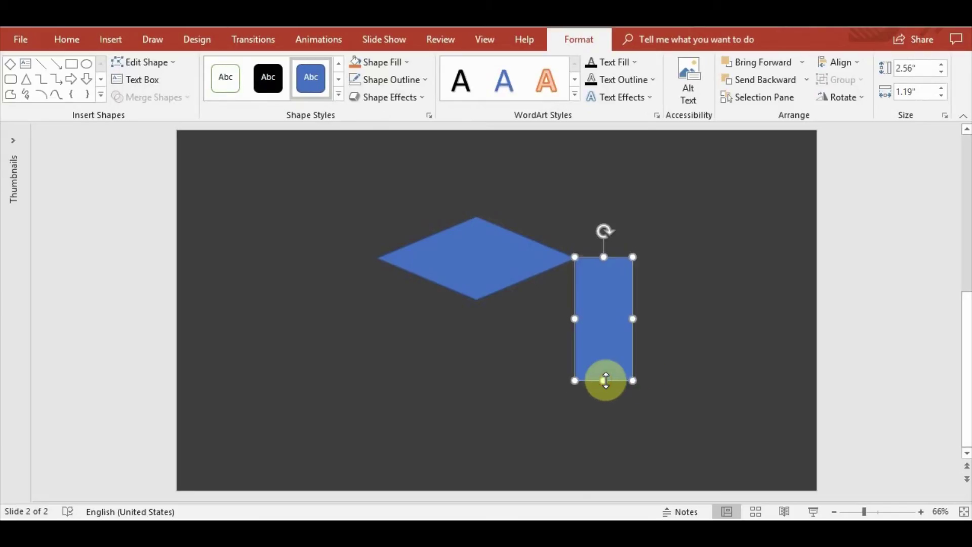
{"action": "left_click", "coordinate": [914, 310]}
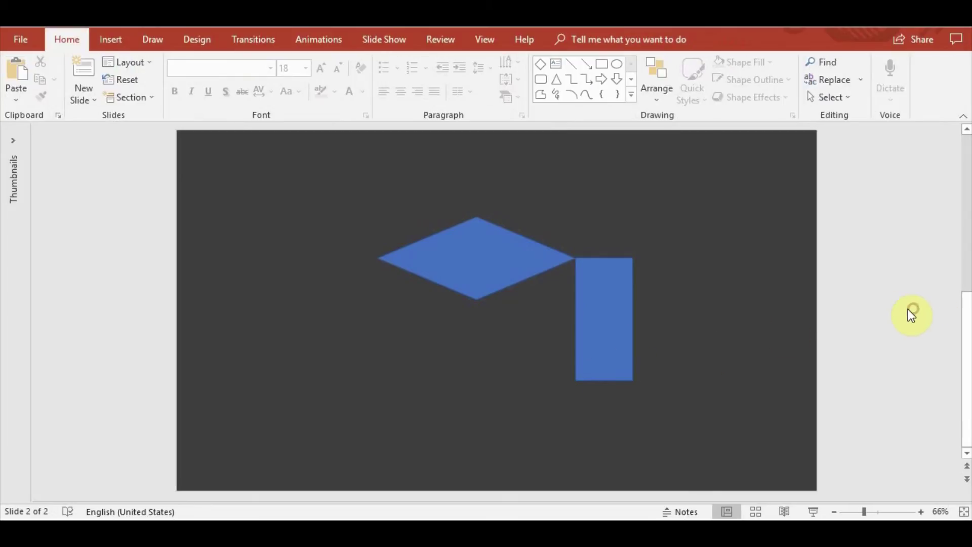
{"action": "left_click", "coordinate": [477, 244]}
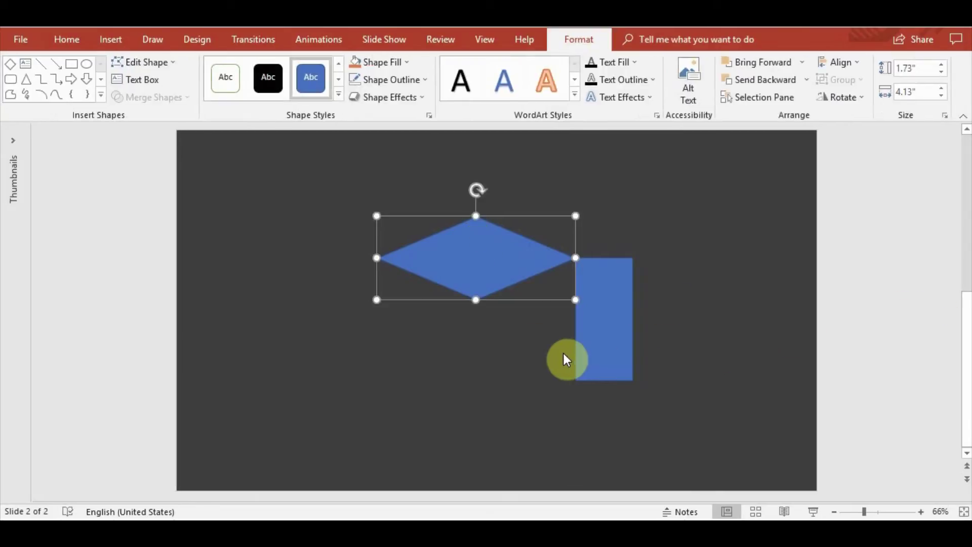
Place a copy of the diamond directly below the original
{"action": "key", "text": "ctrl+v"}
{"action": "mouse_move", "coordinate": [499, 275]}
{"action": "left_mouse_down"}
{"action": "mouse_move", "coordinate": [481, 370]}
{"action": "mouse_move", "coordinate": [497, 373]}
{"action": "left_mouse_up"}
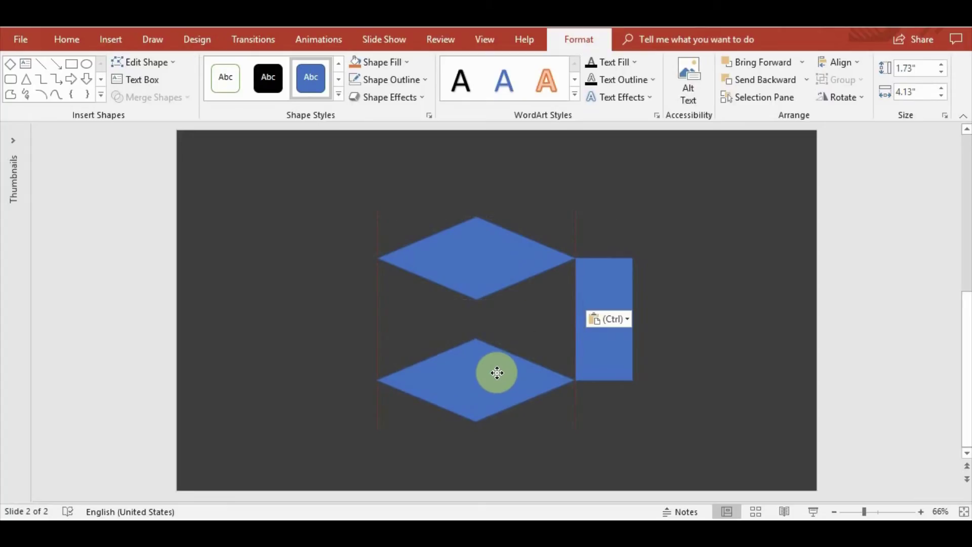
{"action": "left_click", "coordinate": [894, 350]}
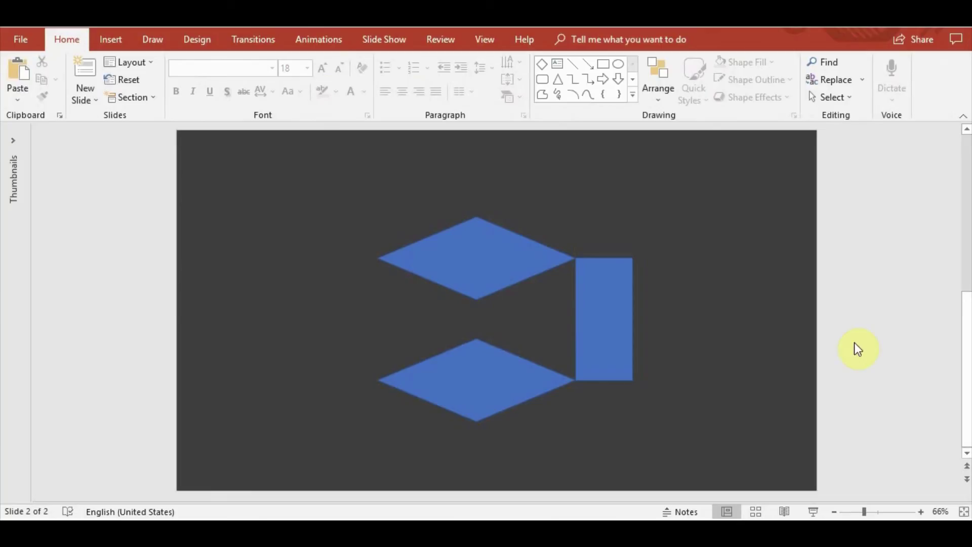
Copy the rectangle, centre it on both diamonds and stretch it to about 6.44" tall
{"action": "left_click", "coordinate": [105, 45]}
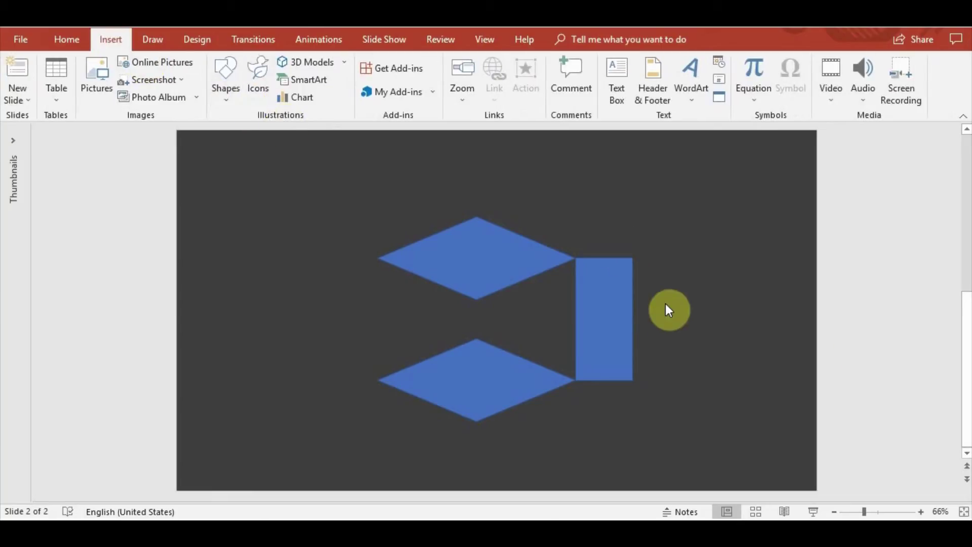
{"action": "left_click", "coordinate": [607, 307]}
{"action": "key", "text": "ctrl+c"}
{"action": "key", "text": "ctrl+v"}
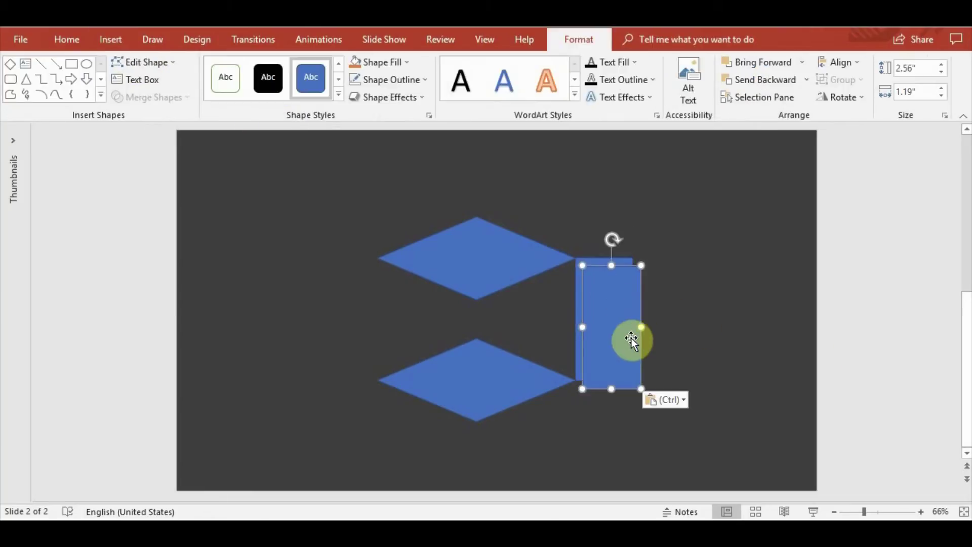
{"action": "left_click_drag", "start_coordinate": [614, 323], "coordinate": [512, 313]}
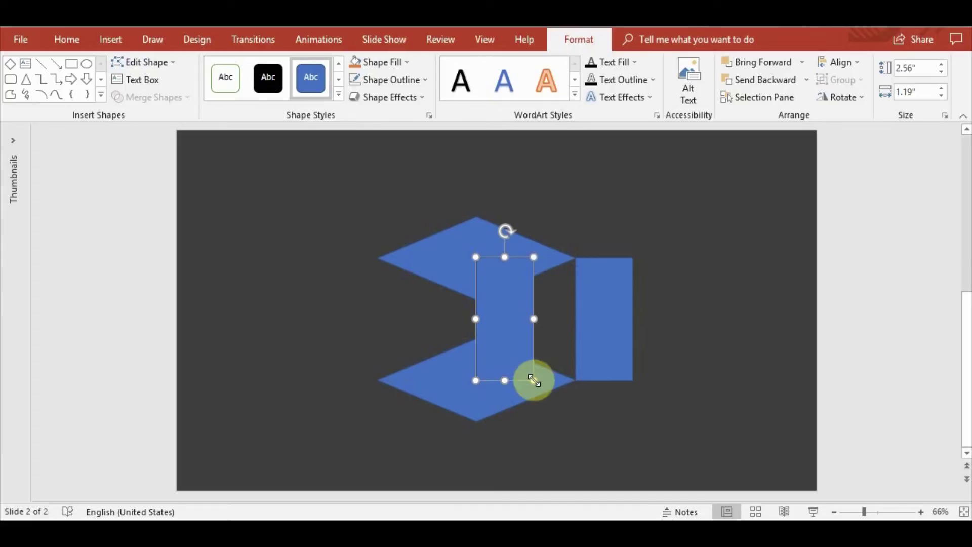
{"action": "left_click_drag", "start_coordinate": [534, 380], "coordinate": [573, 447]}
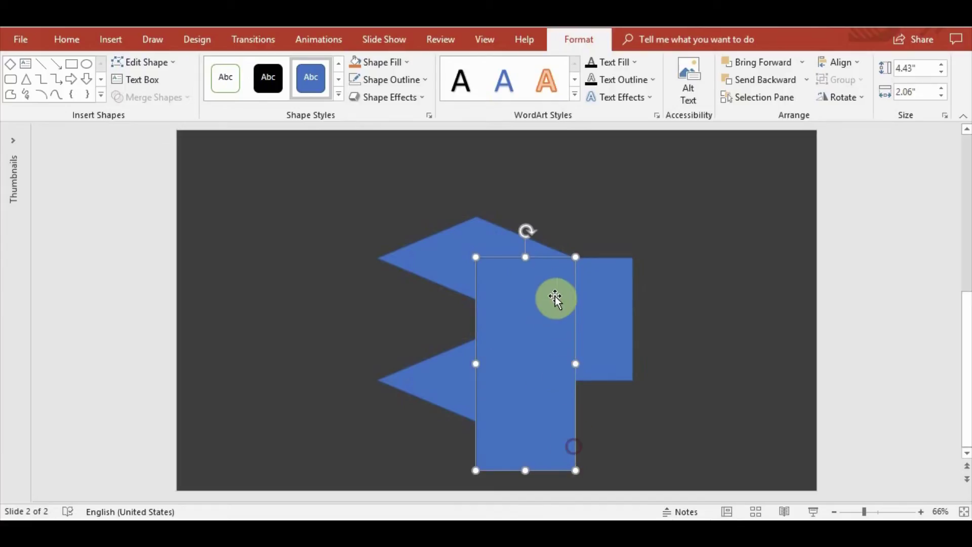
{"action": "left_click_drag", "start_coordinate": [524, 258], "coordinate": [525, 162]}
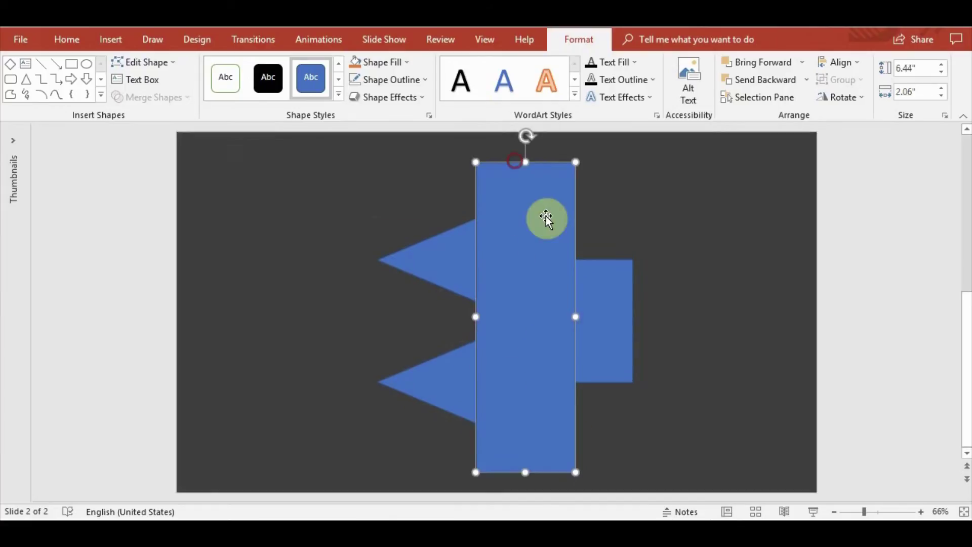
{"action": "left_click", "coordinate": [906, 383]}
Duplicate the lower diamond, removing an accidental extra rectangle copy
{"action": "left_click", "coordinate": [431, 383]}
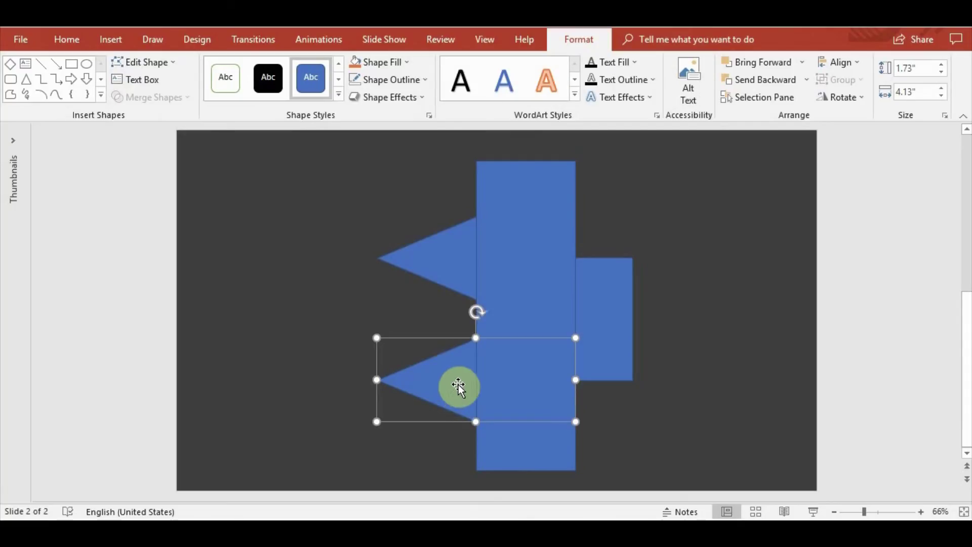
{"action": "key", "text": "ctrl+v"}
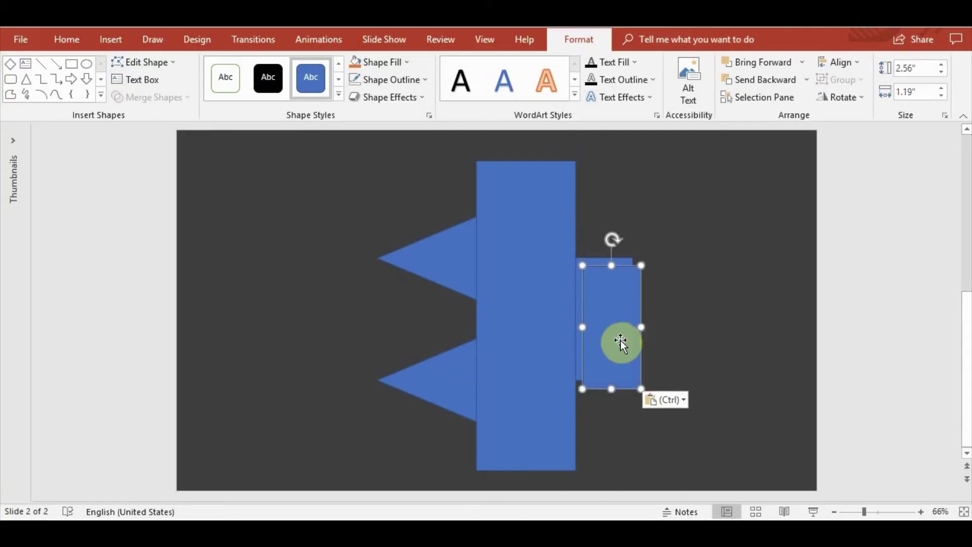
{"action": "key", "text": "Delete"}
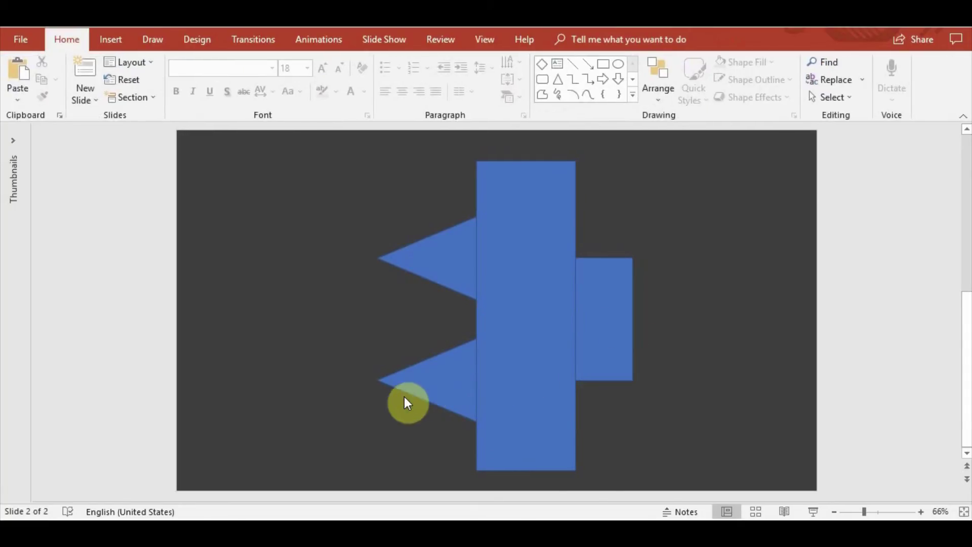
{"action": "left_click", "coordinate": [408, 402]}
{"action": "key", "text": "ctrl+c"}
{"action": "key", "text": "ctrl+v"}
Enlarge the diamond copy and position it near the bottom of the slide
{"action": "left_click_drag", "start_coordinate": [496, 403], "coordinate": [585, 436]}
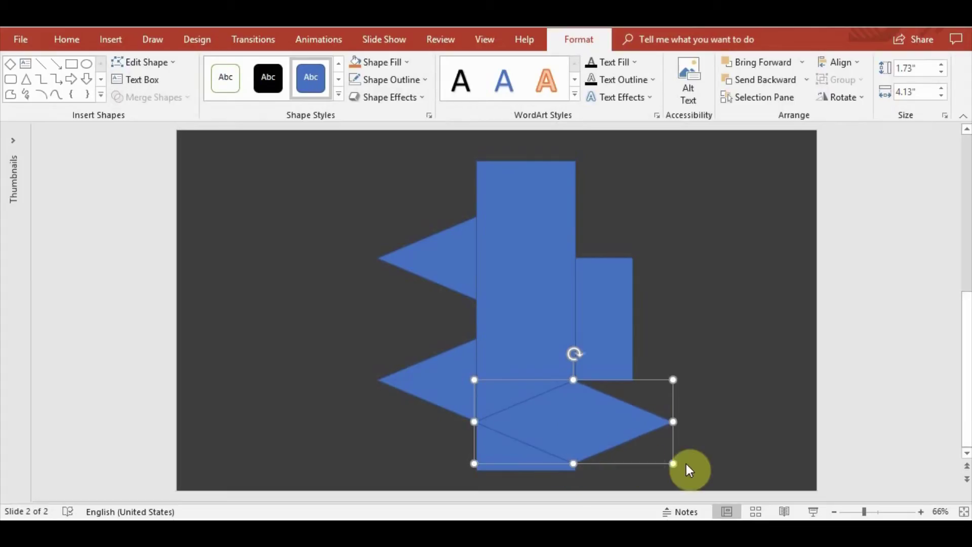
{"action": "left_click_drag", "start_coordinate": [673, 463], "coordinate": [957, 501]}
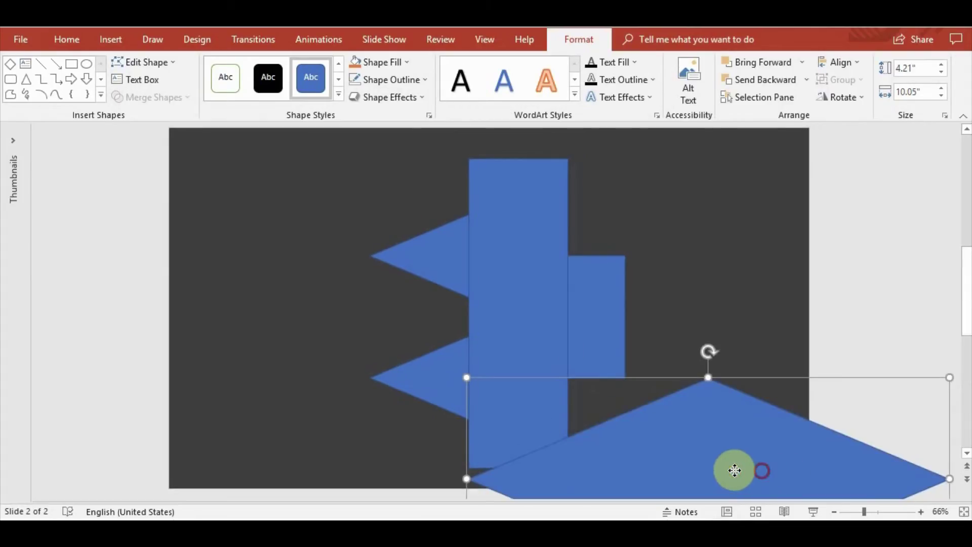
{"action": "left_click_drag", "start_coordinate": [734, 466], "coordinate": [674, 446]}
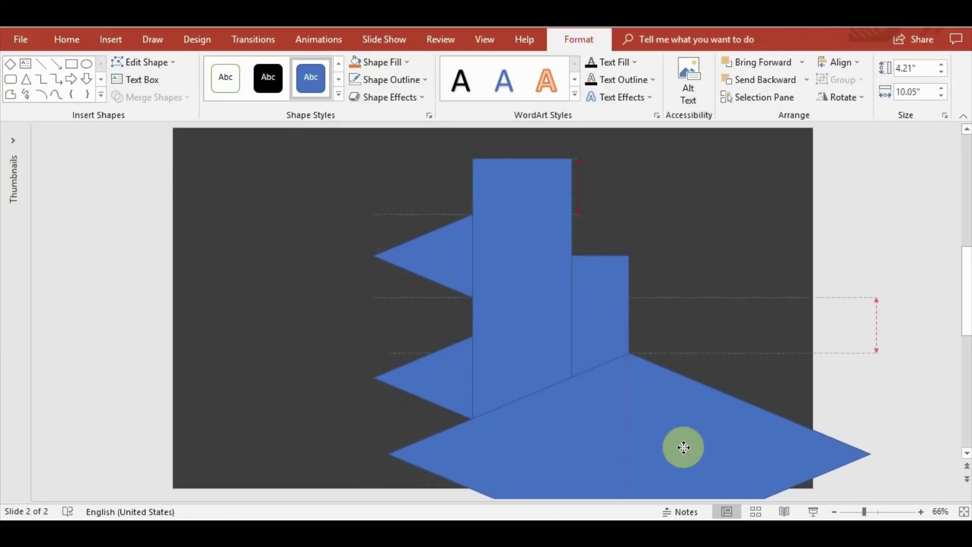
{"action": "left_click_drag", "start_coordinate": [673, 445], "coordinate": [664, 448]}
{"action": "scroll", "coordinate": [653, 451], "scroll_direction": "down", "scroll_amount": 2}
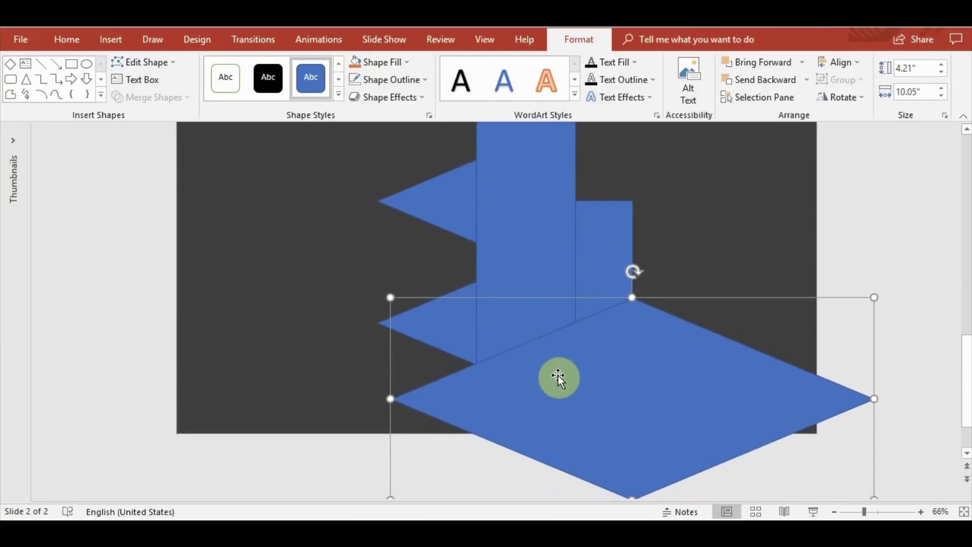
Subtract the large diamond from the tall rectangle, cutting a V into its bottom
{"action": "left_click", "coordinate": [540, 245]}
{"action": "left_click", "coordinate": [694, 390], "text": "shift"}
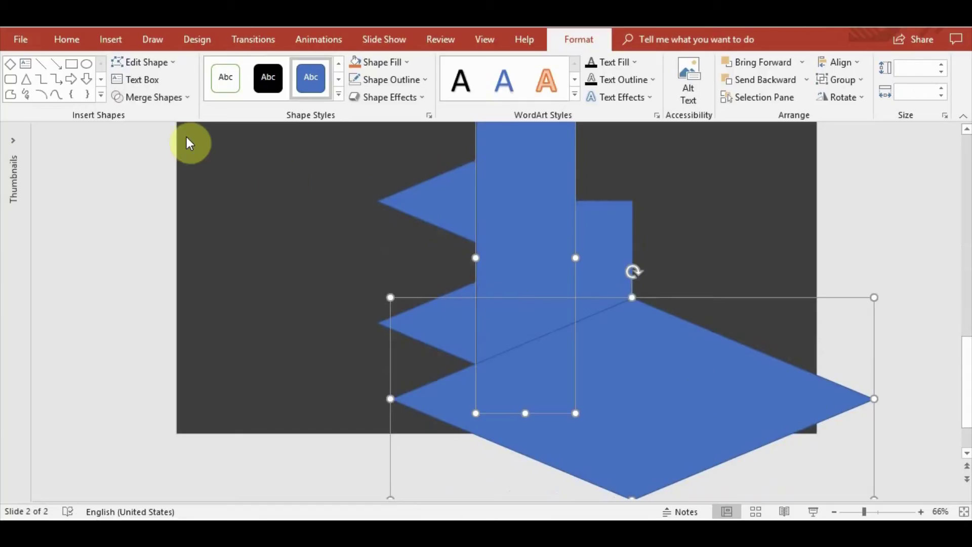
{"action": "left_click", "coordinate": [172, 97]}
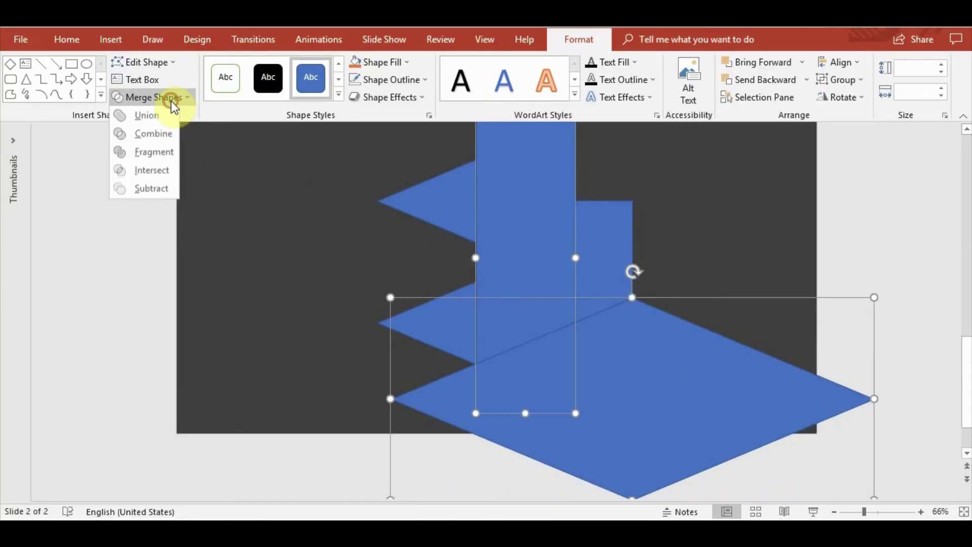
{"action": "left_click", "coordinate": [162, 188]}
{"action": "scroll", "coordinate": [162, 187], "scroll_direction": "up", "scroll_amount": 2}
Copy the lower diamond, enlarge it, and move it over the upper shapes
{"action": "left_click", "coordinate": [439, 378]}
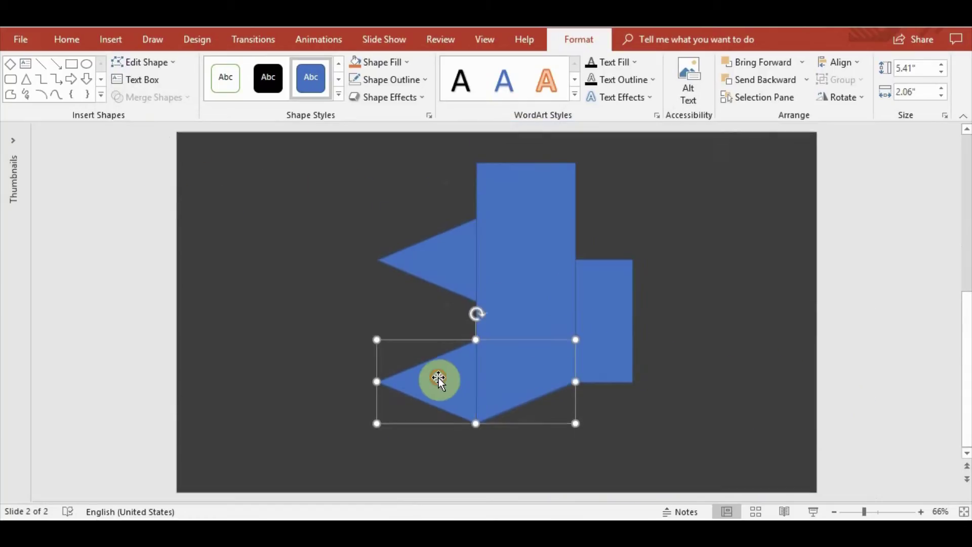
{"action": "left_click_drag", "start_coordinate": [508, 379], "coordinate": [413, 281]}
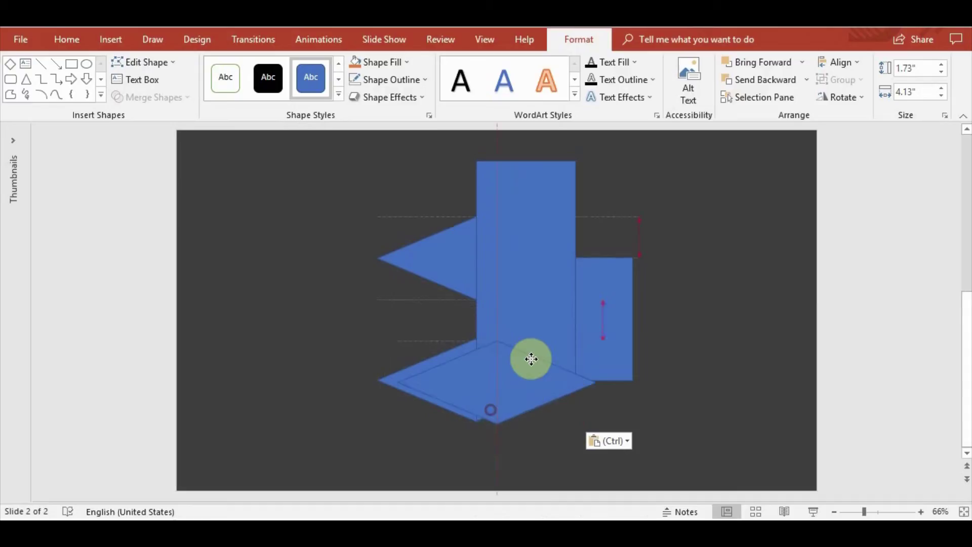
{"action": "left_click", "coordinate": [505, 247]}
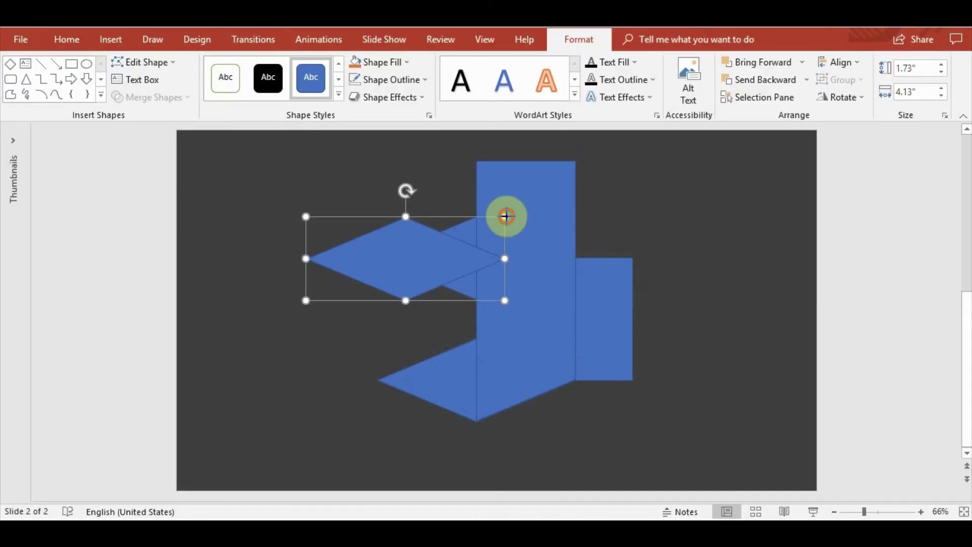
{"action": "left_click_drag", "start_coordinate": [505, 216], "coordinate": [785, 130]}
{"action": "left_click_drag", "start_coordinate": [690, 226], "coordinate": [559, 249]}
Make the tall rectangle semi-transparent and the large diamond 64% transparent
{"action": "left_click", "coordinate": [541, 338]}
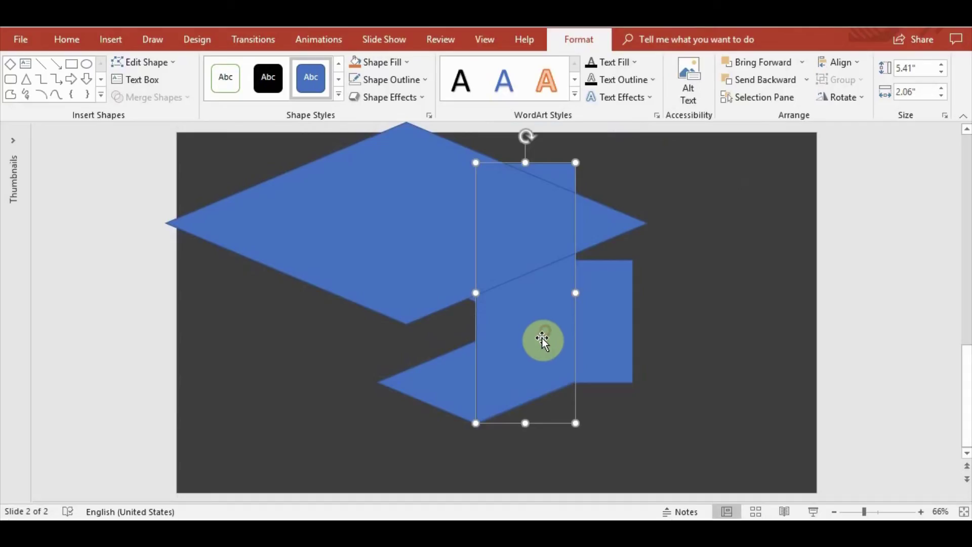
{"action": "left_click", "coordinate": [429, 116]}
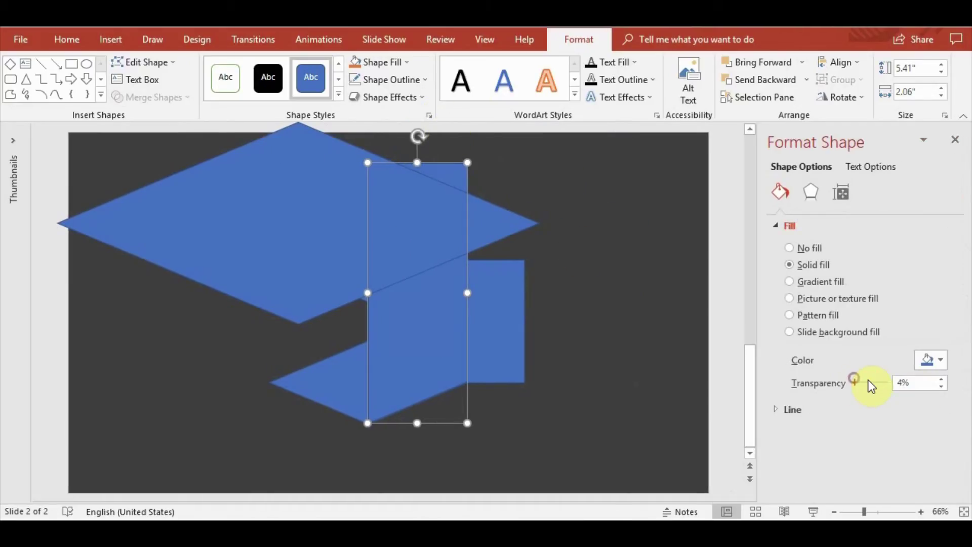
{"action": "left_click_drag", "start_coordinate": [855, 384], "coordinate": [880, 383]}
{"action": "left_click", "coordinate": [280, 259]}
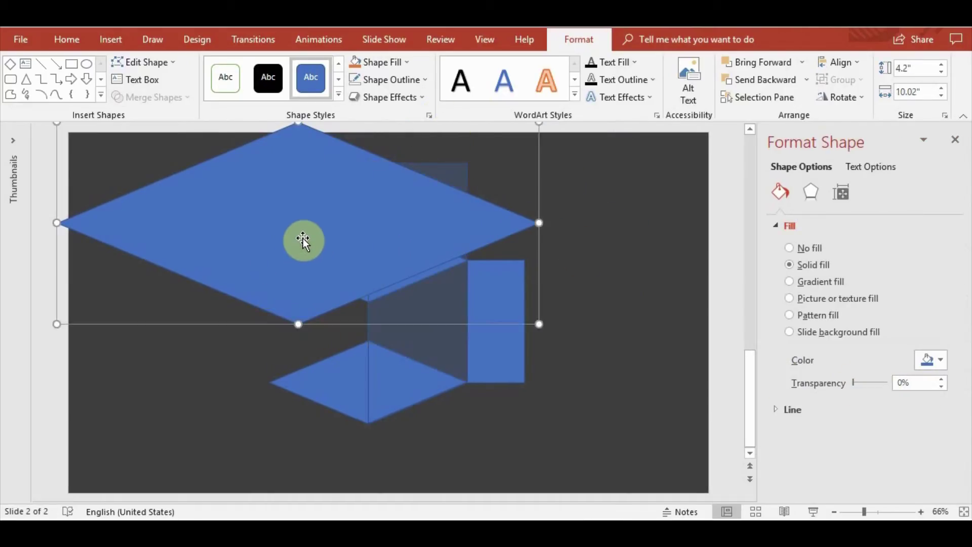
{"action": "left_click_drag", "start_coordinate": [304, 239], "coordinate": [308, 248]}
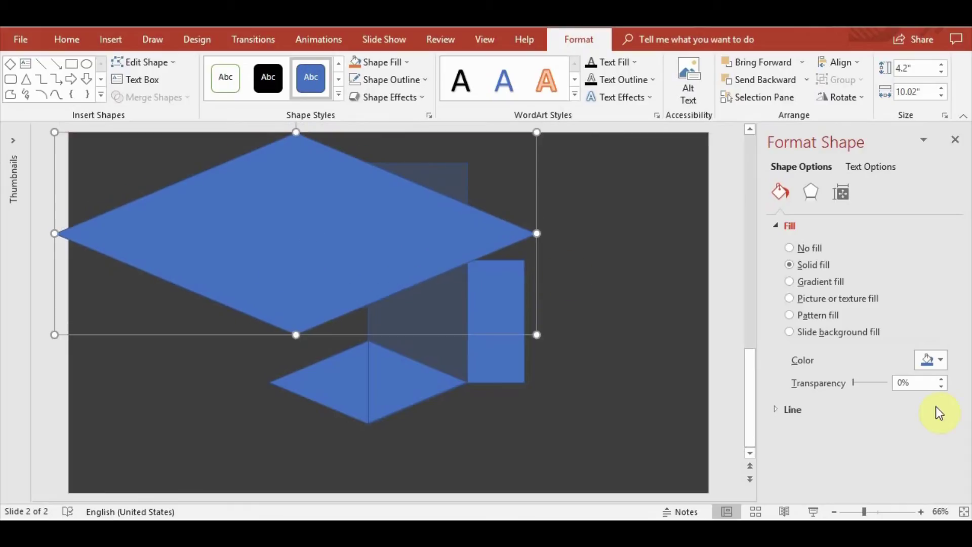
{"action": "left_click_drag", "start_coordinate": [854, 383], "coordinate": [874, 383]}
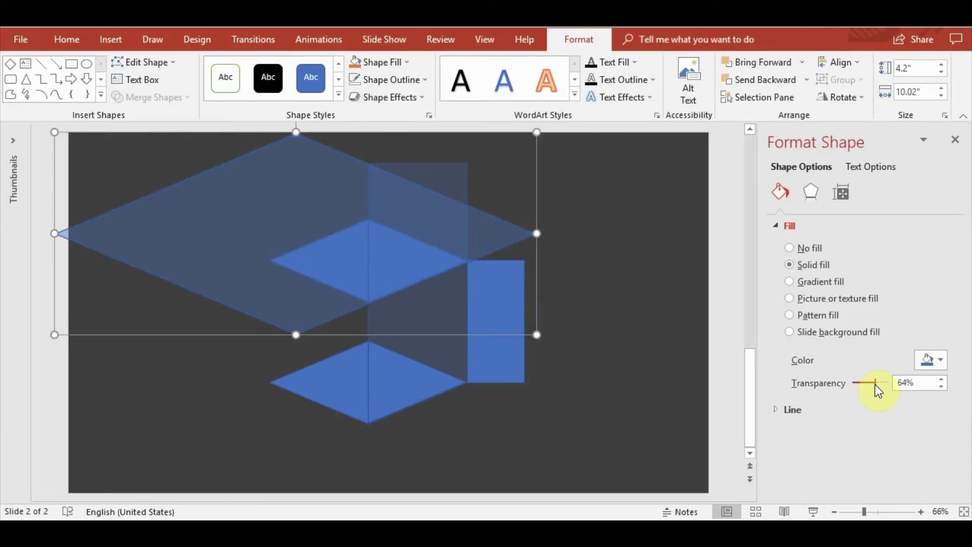
{"action": "scroll", "coordinate": [512, 302], "scroll_direction": "down", "scroll_amount": 2}
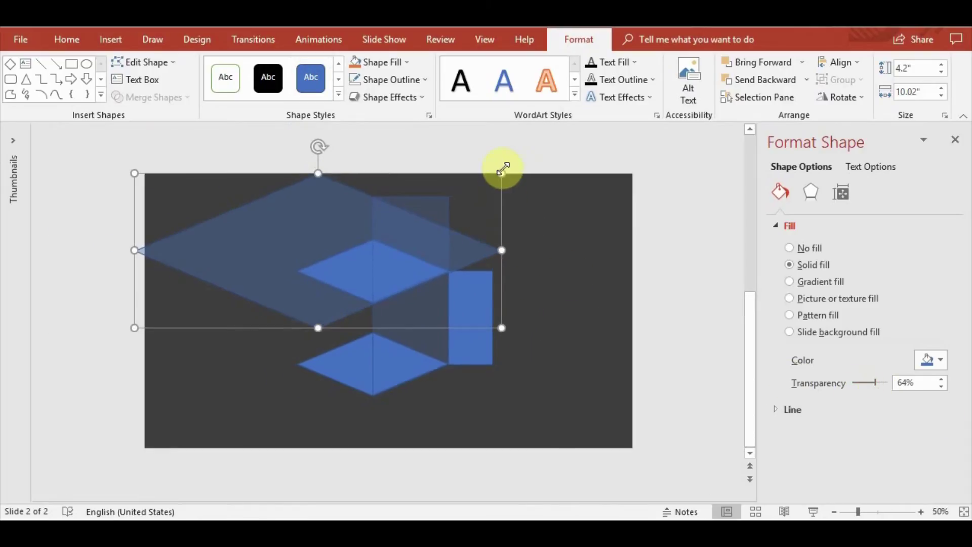
Enlarge the transparent diamond to 5.71" × 13.61" and align its bottom point with the lower diamond
{"action": "left_click", "coordinate": [523, 164]}
{"action": "left_click_drag", "start_coordinate": [523, 164], "coordinate": [621, 145]}
{"action": "left_click_drag", "start_coordinate": [524, 284], "coordinate": [448, 271]}
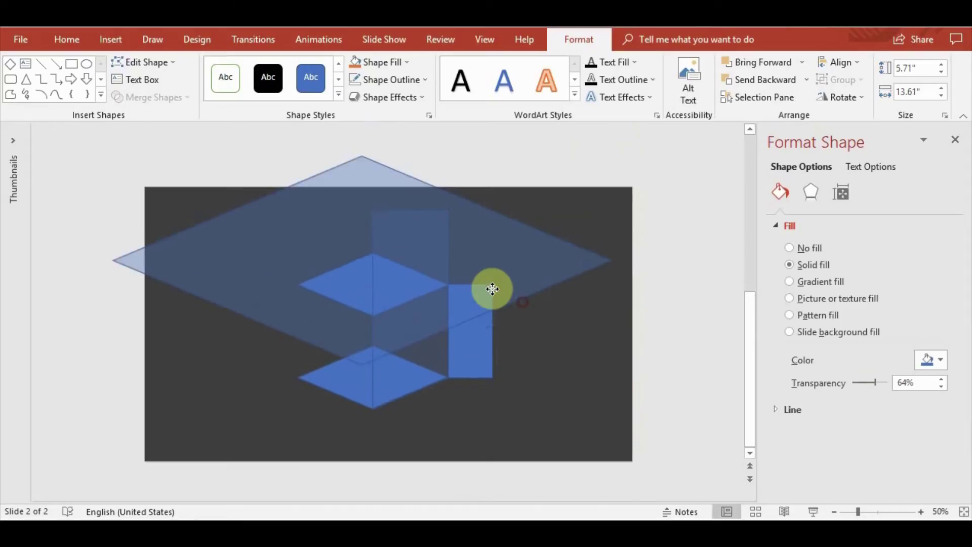
{"action": "scroll", "coordinate": [455, 296], "scroll_direction": "up", "scroll_amount": 1}
{"action": "scroll", "coordinate": [483, 375], "scroll_direction": "up", "scroll_amount": 2}
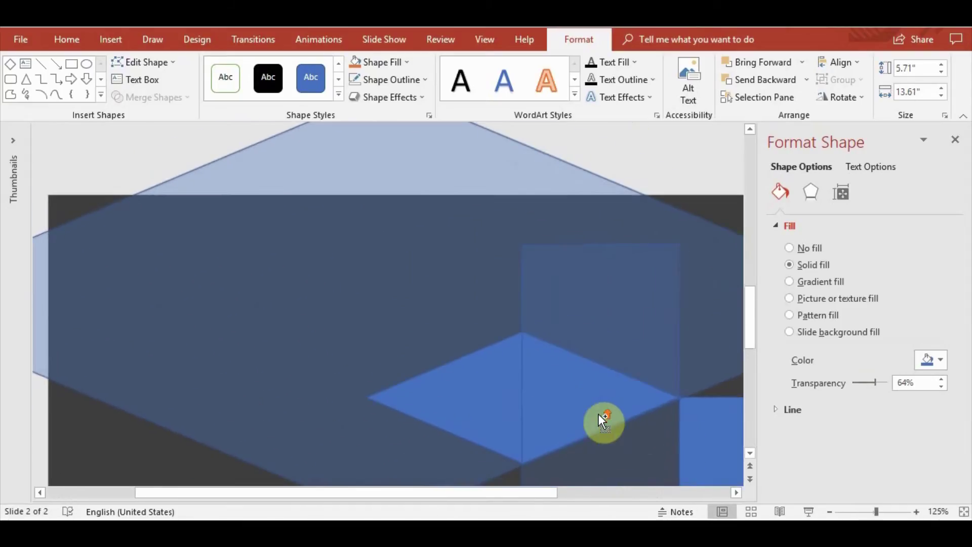
{"action": "scroll", "coordinate": [599, 414], "scroll_direction": "up", "scroll_amount": 2}
{"action": "scroll", "coordinate": [717, 435], "scroll_direction": "up", "scroll_amount": 2}
{"action": "scroll", "coordinate": [699, 420], "scroll_direction": "down", "scroll_amount": 2}
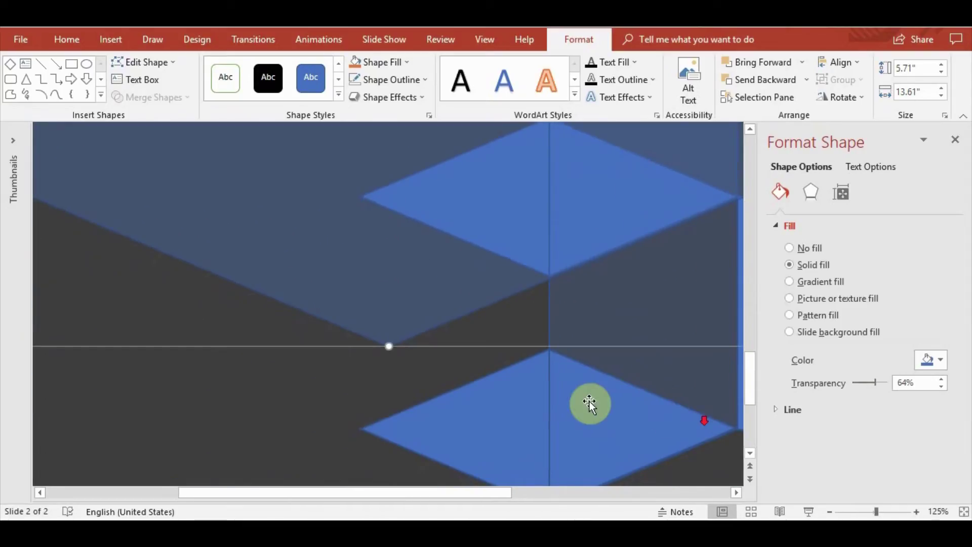
{"action": "left_click", "coordinate": [475, 378]}
{"action": "left_click", "coordinate": [464, 300]}
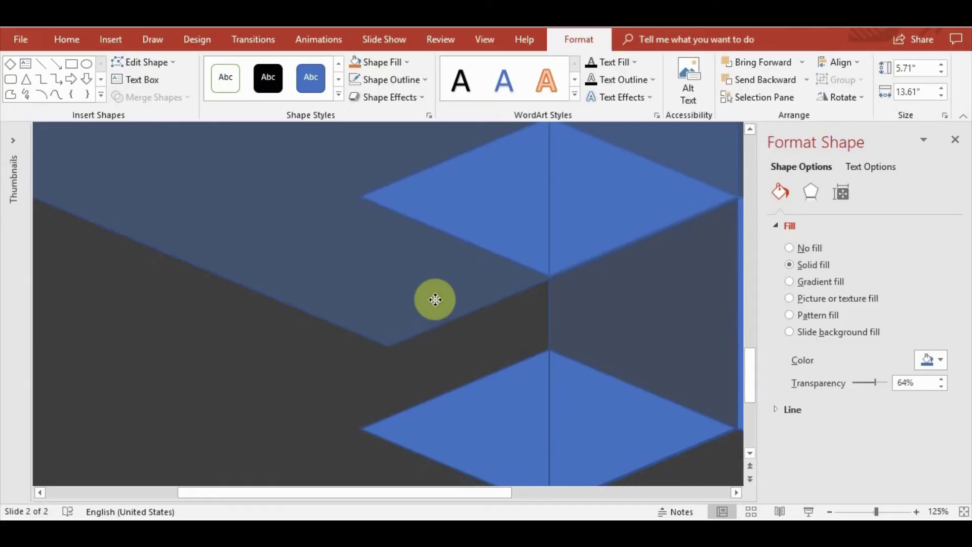
{"action": "left_click_drag", "start_coordinate": [436, 303], "coordinate": [438, 304]}
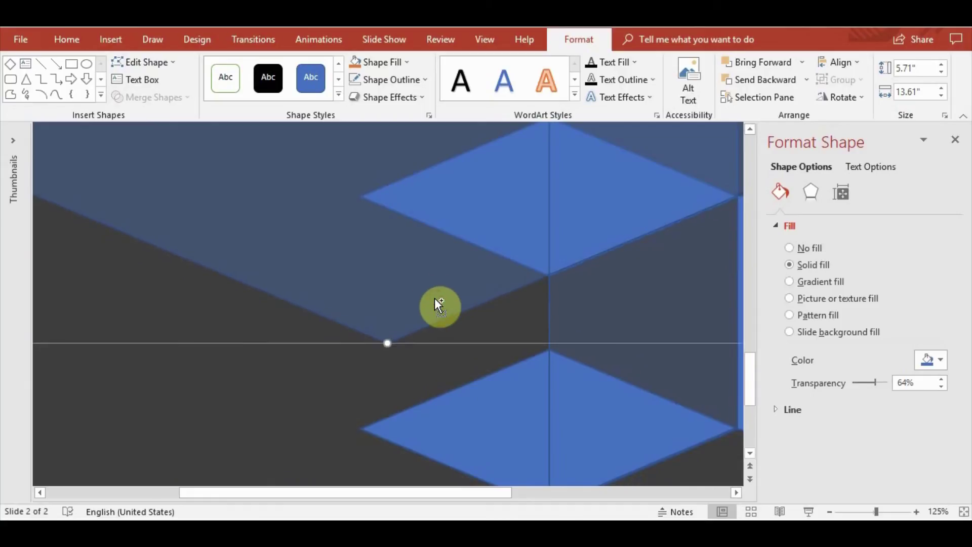
Subtract the big diamond from the middle shape and reset its transparency to 0%
{"action": "left_click", "coordinate": [625, 437]}
{"action": "left_click", "coordinate": [390, 242], "text": "shift"}
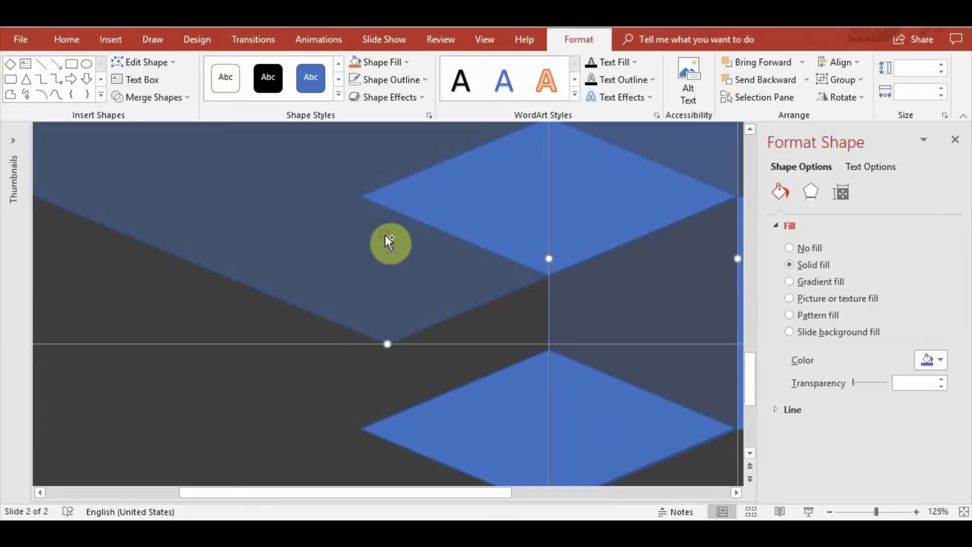
{"action": "left_click", "coordinate": [145, 96]}
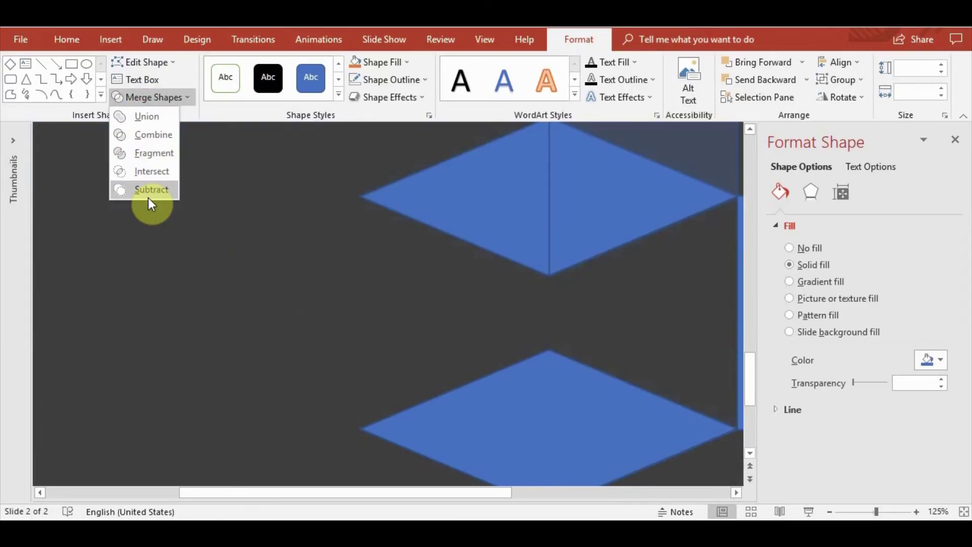
{"action": "left_click", "coordinate": [145, 189]}
{"action": "scroll", "coordinate": [319, 332], "scroll_direction": "down", "scroll_amount": 5, "text": "ctrl"}
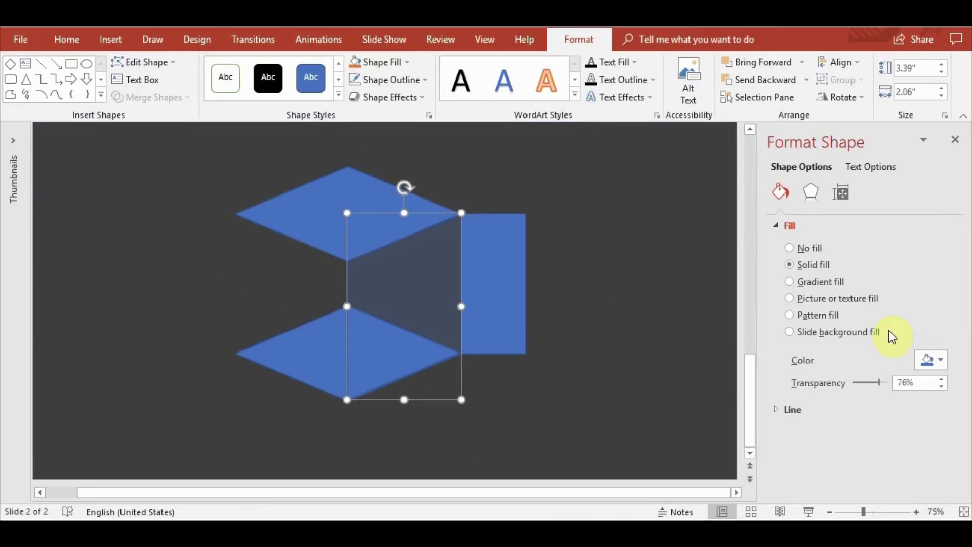
{"action": "left_click_drag", "start_coordinate": [879, 384], "coordinate": [827, 379]}
Delete the small rectangle on the right side
{"action": "left_click", "coordinate": [546, 367]}
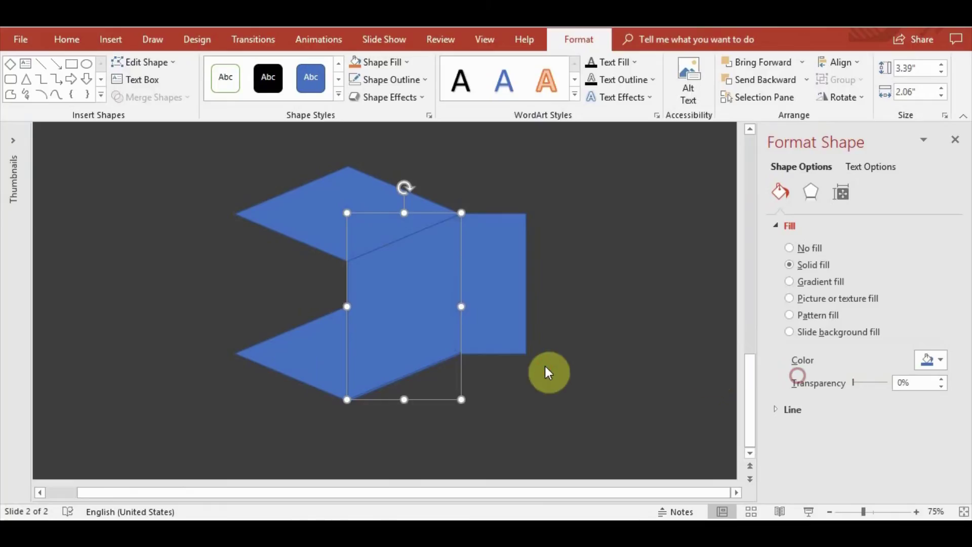
{"action": "left_click", "coordinate": [498, 308]}
{"action": "key", "text": "Delete"}
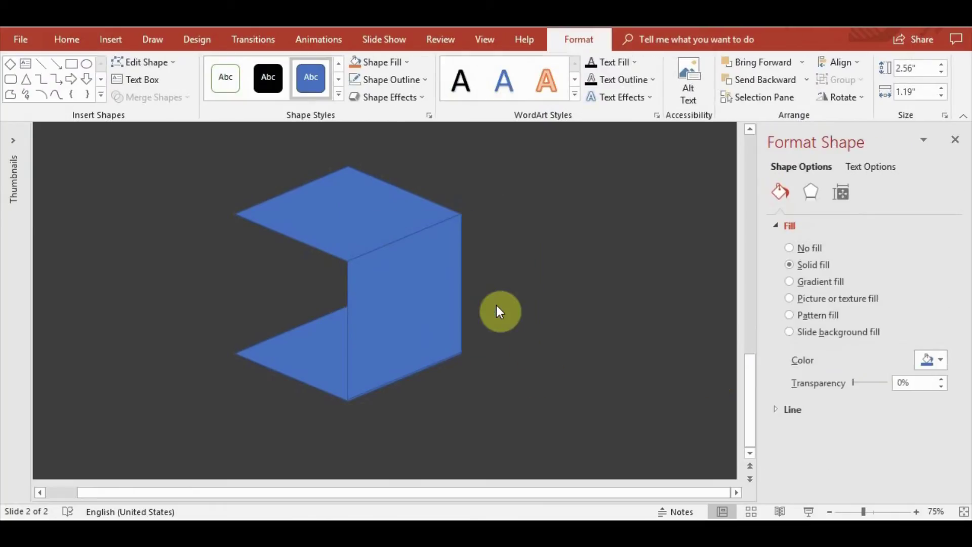
Duplicate the side face, flip it horizontally, and snap it alongside to complete the cube
{"action": "left_click", "coordinate": [444, 330]}
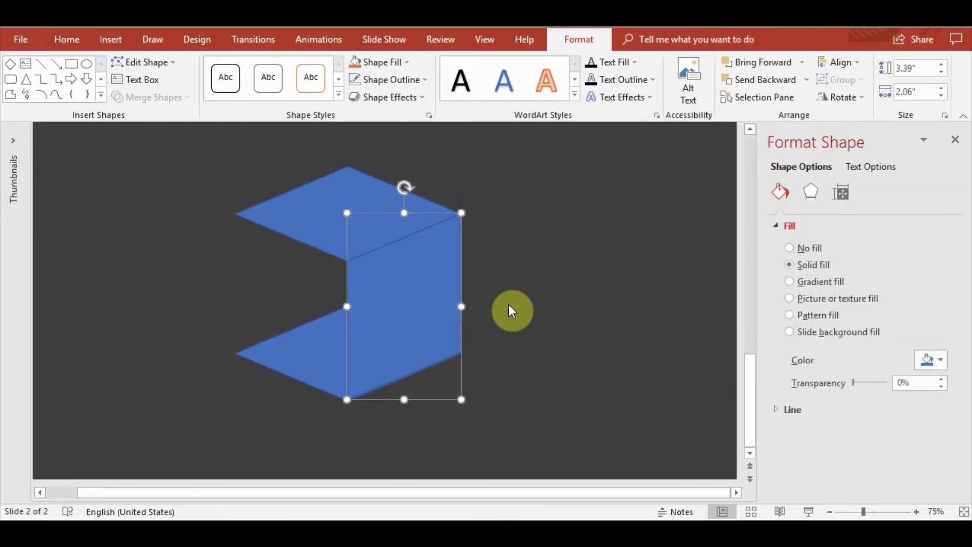
{"action": "key", "text": "ctrl+d"}
{"action": "left_click_drag", "start_coordinate": [440, 321], "coordinate": [513, 311]}
{"action": "left_click", "coordinate": [844, 96]}
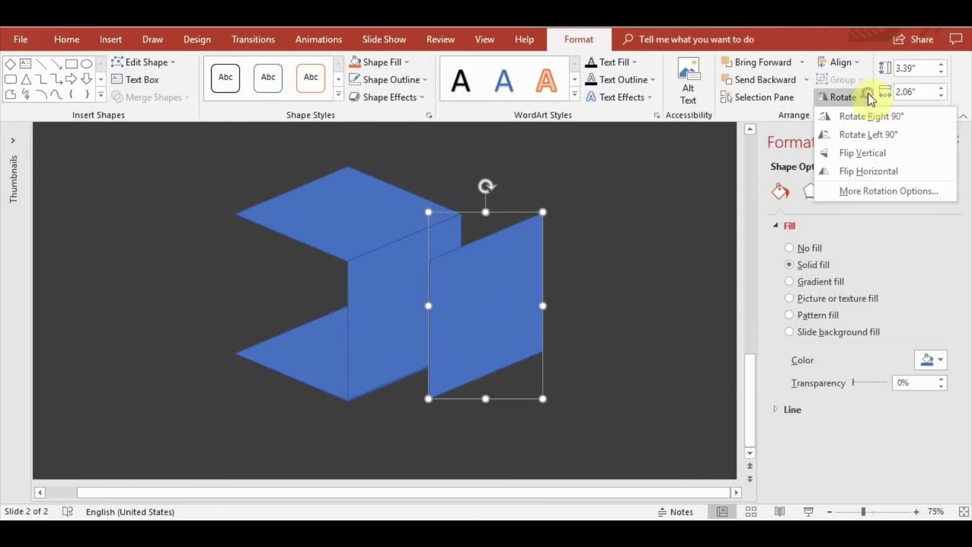
{"action": "left_click", "coordinate": [846, 169]}
{"action": "mouse_move", "coordinate": [488, 310]}
{"action": "left_mouse_down"}
{"action": "mouse_move", "coordinate": [282, 310]}
{"action": "mouse_move", "coordinate": [297, 307]}
{"action": "left_mouse_up"}
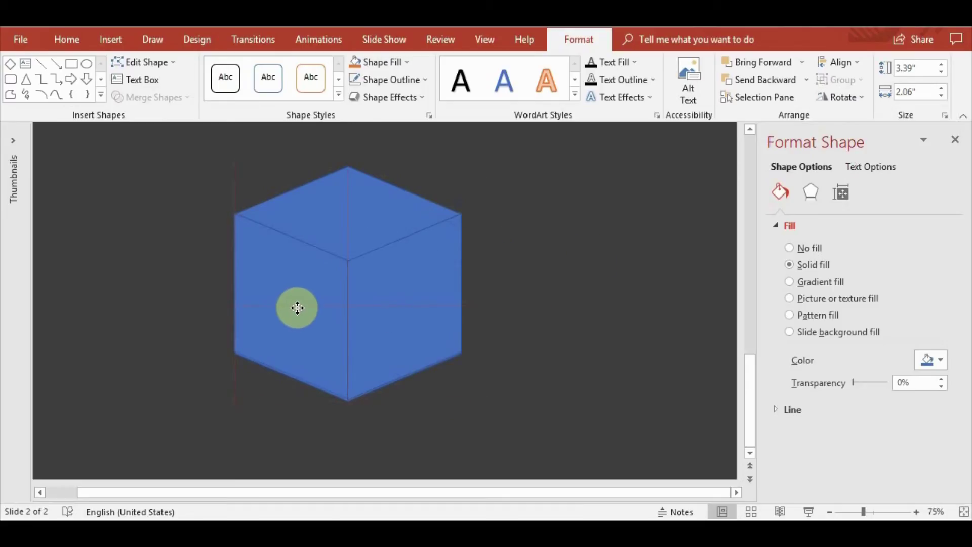
{"action": "left_click", "coordinate": [664, 341]}
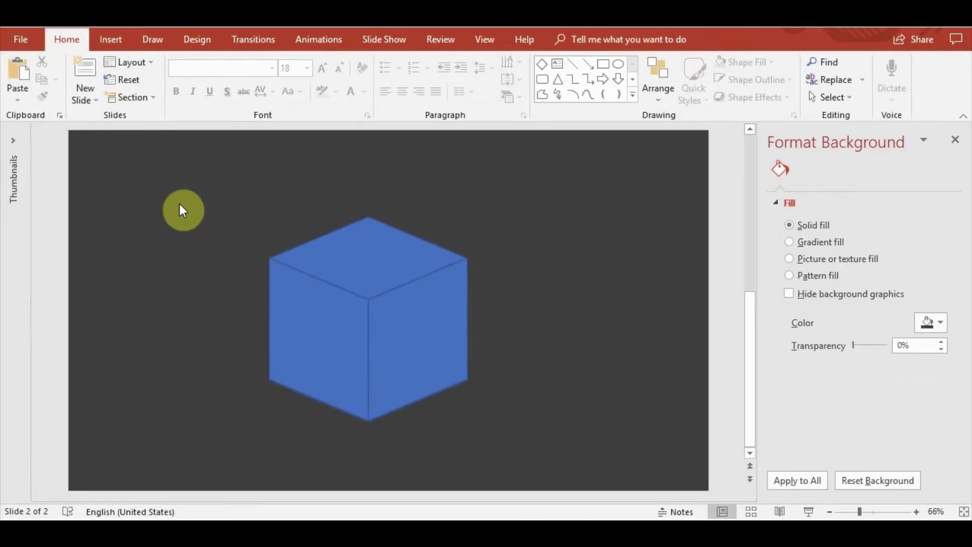
Give all three cube faces a white fill and dark grey outlines
{"action": "left_click_drag", "start_coordinate": [142, 156], "coordinate": [612, 445]}
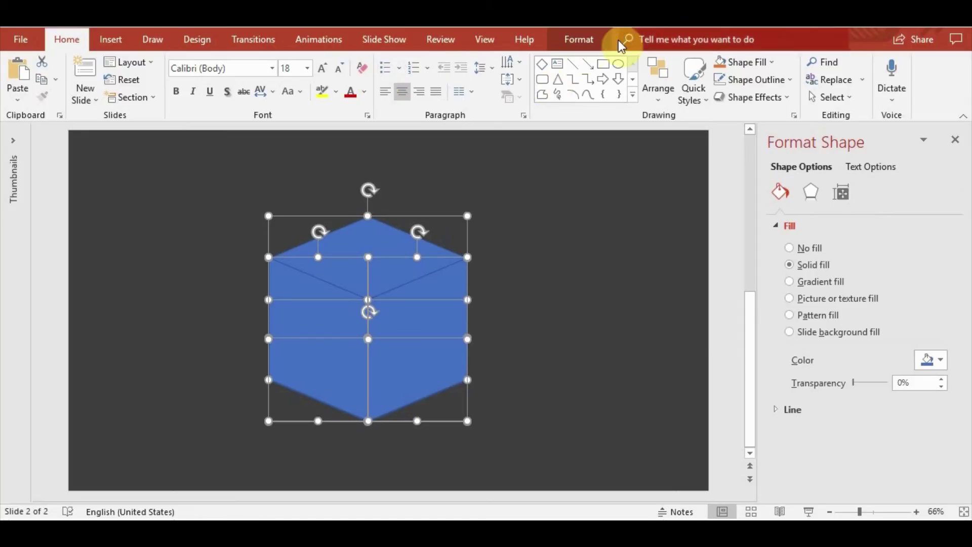
{"action": "left_click", "coordinate": [582, 45]}
{"action": "left_click", "coordinate": [408, 63]}
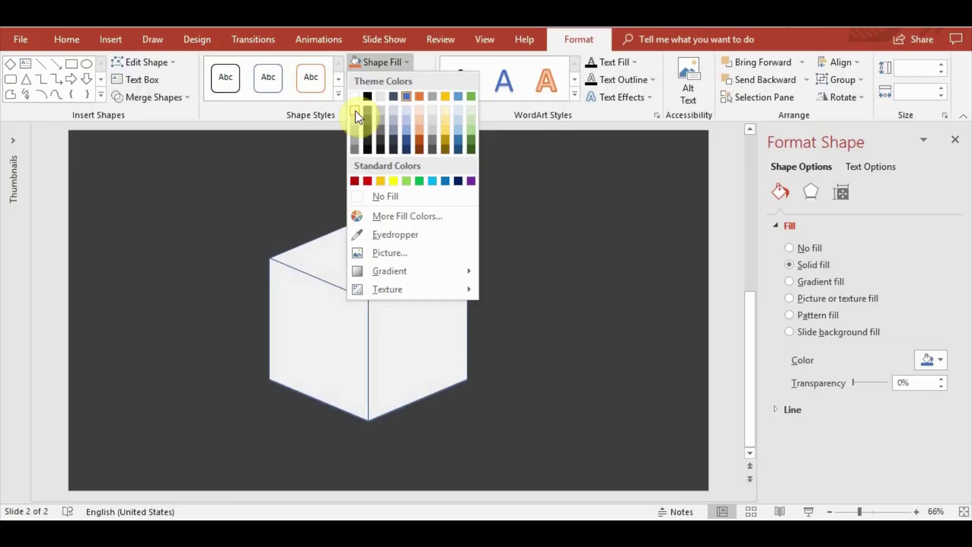
{"action": "left_click", "coordinate": [357, 111]}
{"action": "left_click", "coordinate": [400, 81]}
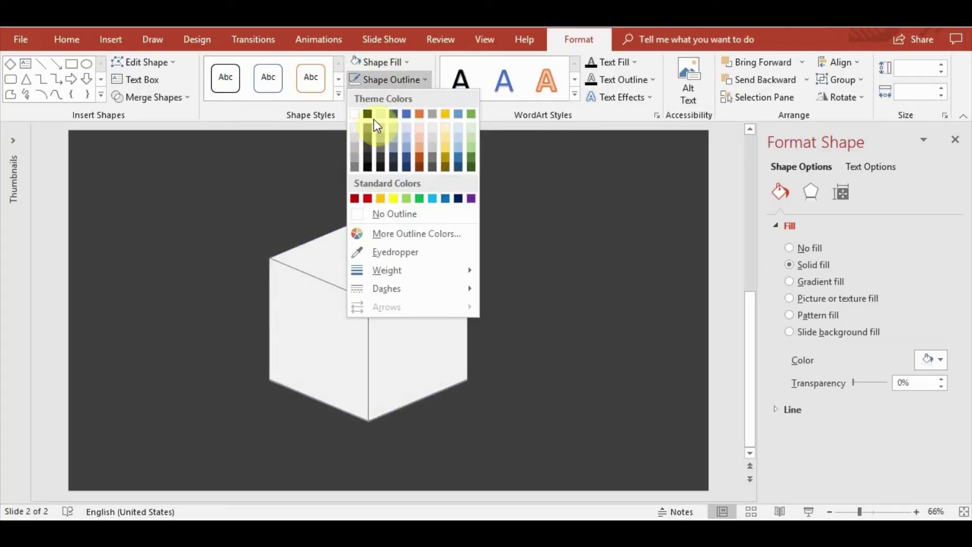
{"action": "left_click", "coordinate": [369, 150]}
{"action": "left_click", "coordinate": [661, 312]}
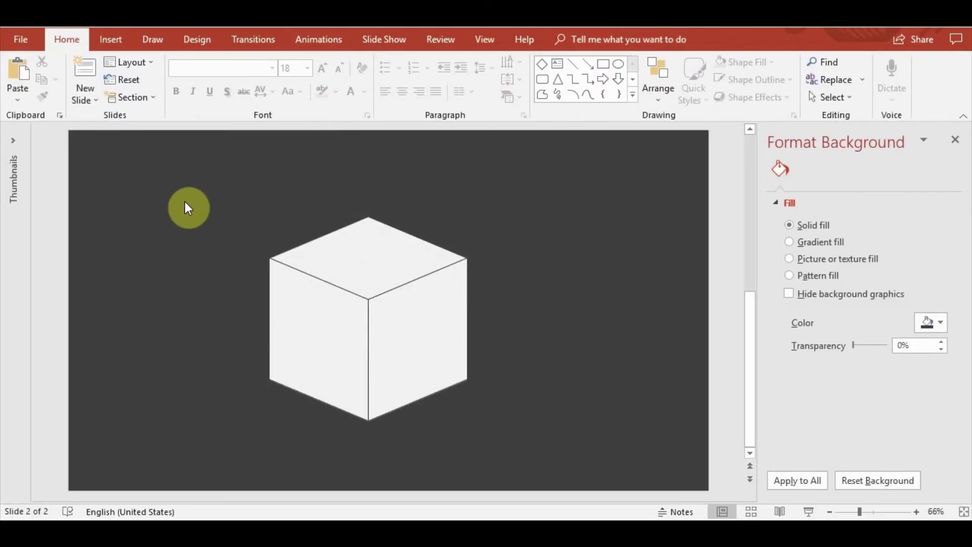
{"action": "left_click_drag", "start_coordinate": [145, 137], "coordinate": [557, 464]}
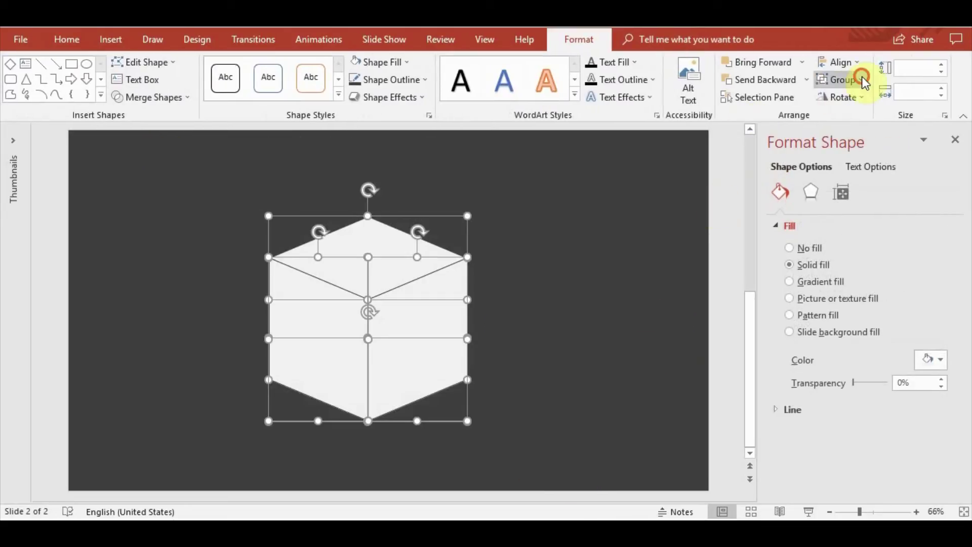
Group the three cube faces into one object
{"action": "left_click", "coordinate": [861, 78]}
{"action": "left_click", "coordinate": [843, 98]}
{"action": "scroll", "coordinate": [582, 349], "scroll_direction": "down", "scroll_amount": 3, "text": "ctrl"}
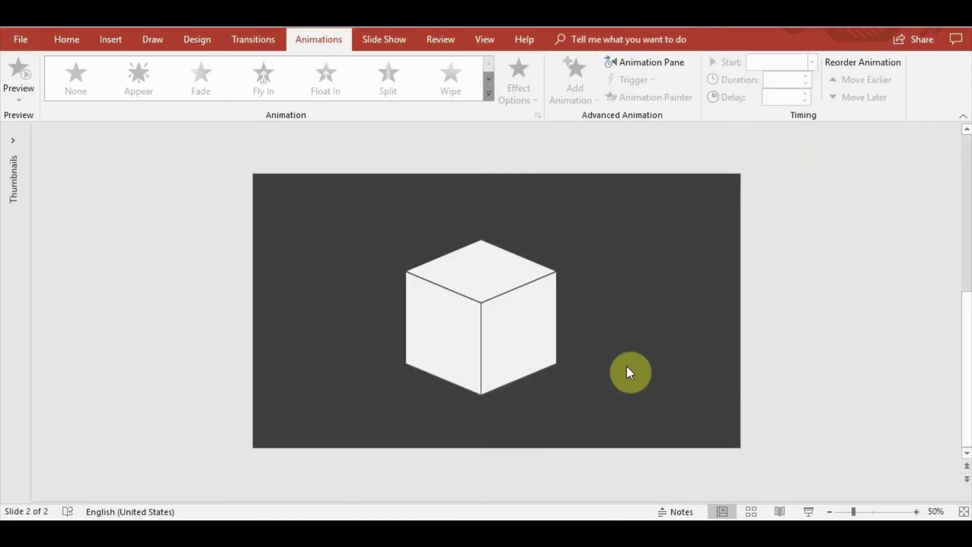
Move the cube to the slide's top-left corner, slightly overhanging the left edge
{"action": "mouse_move", "coordinate": [516, 321]}
{"action": "left_mouse_down"}
{"action": "mouse_move", "coordinate": [385, 293]}
{"action": "mouse_move", "coordinate": [336, 235]}
{"action": "mouse_move", "coordinate": [352, 234]}
{"action": "left_mouse_up"}
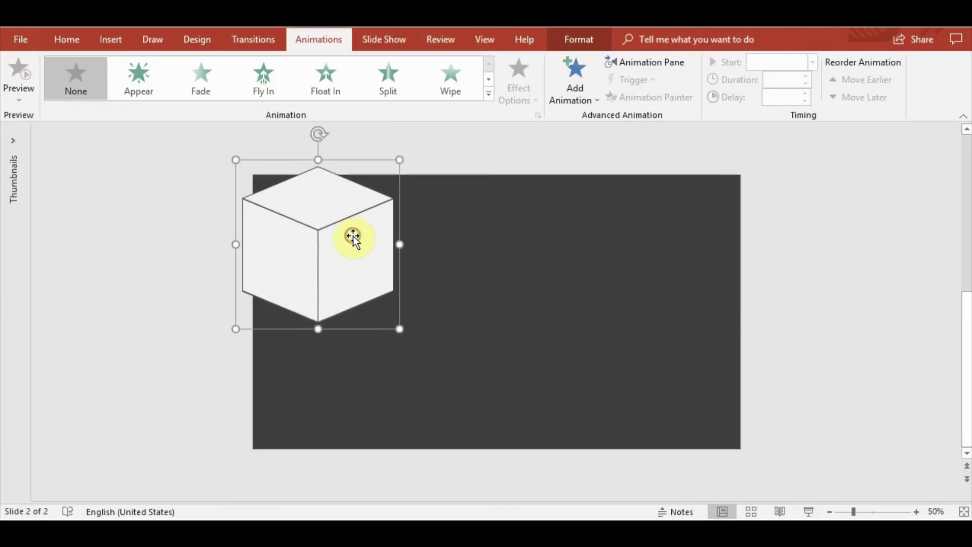
{"action": "left_click_drag", "start_coordinate": [300, 276], "coordinate": [291, 274]}
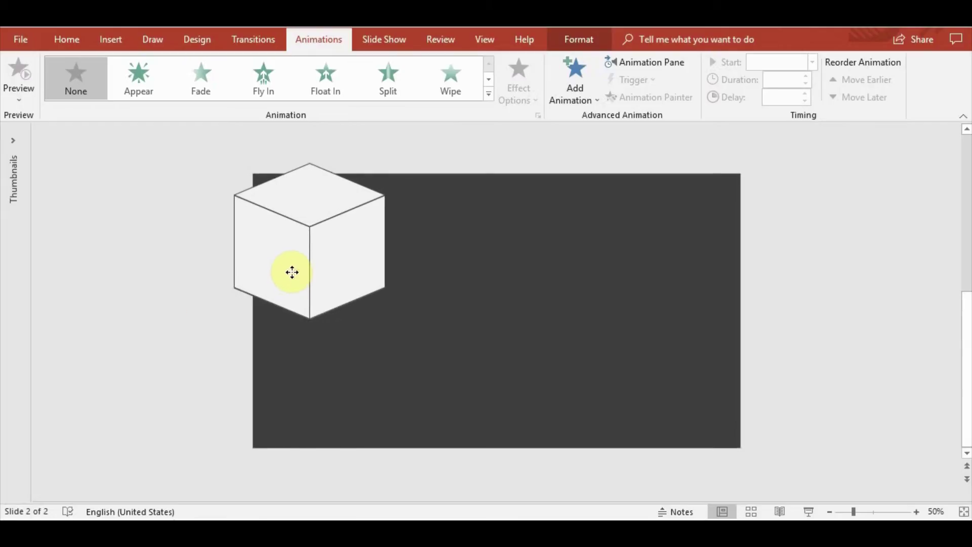
{"action": "left_click", "coordinate": [187, 332]}
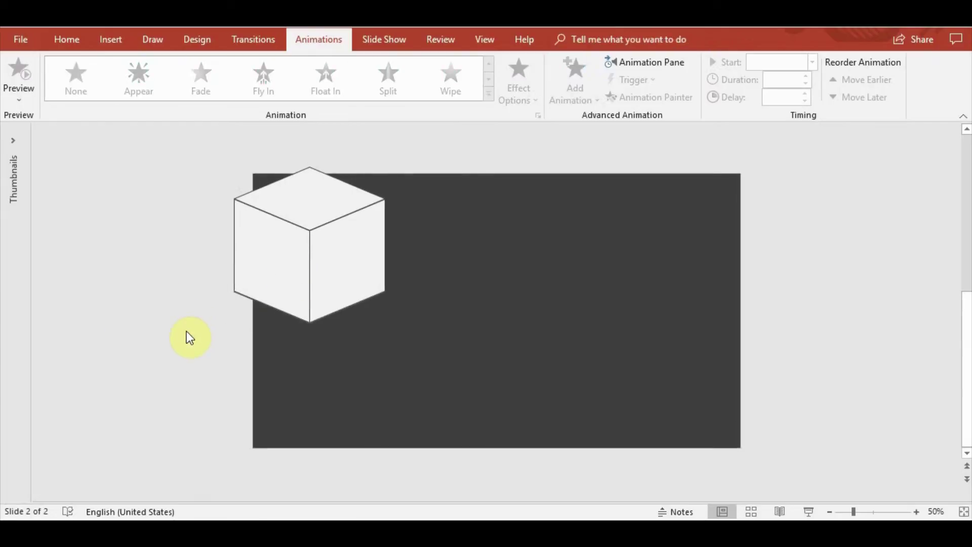
{"action": "left_click", "coordinate": [318, 247]}
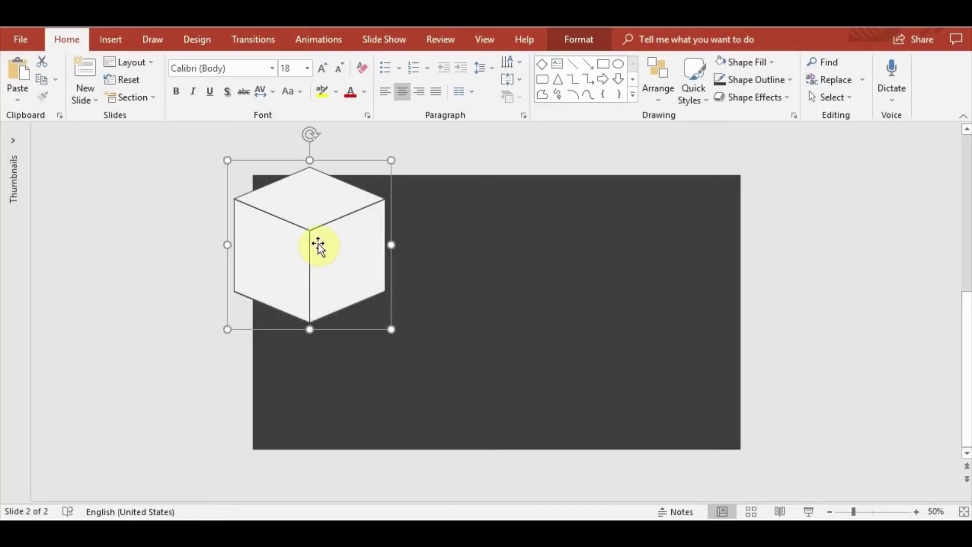
{"action": "left_click", "coordinate": [170, 263]}
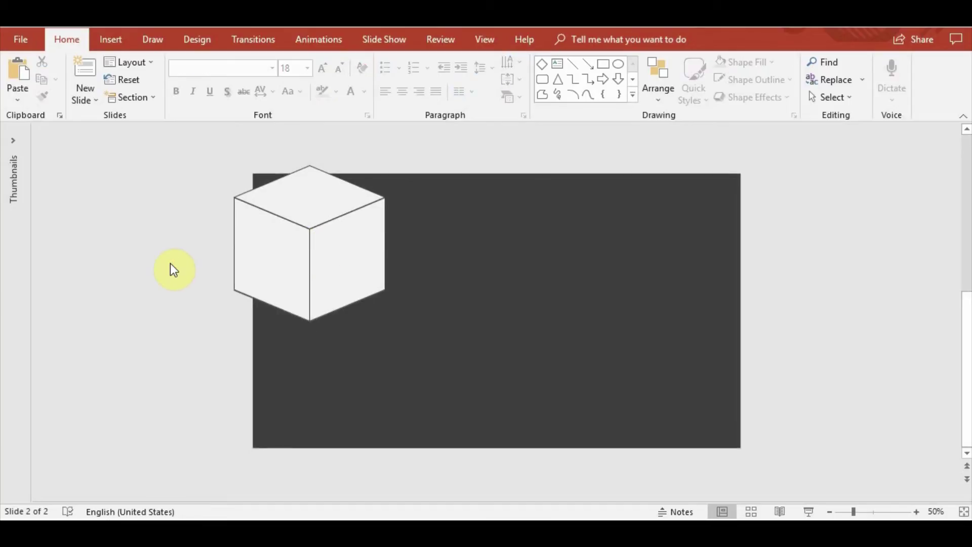
{"action": "left_click", "coordinate": [297, 272]}
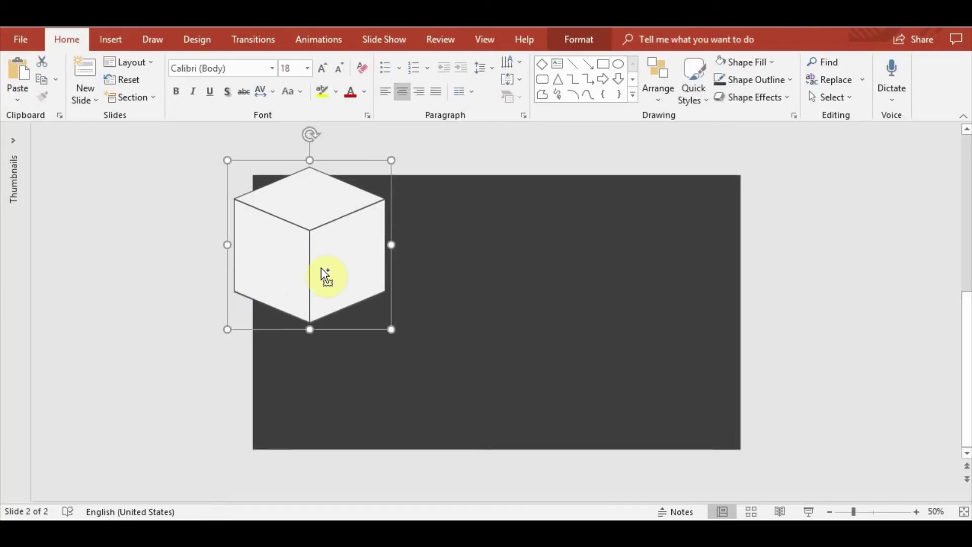
Place a cube copy on the left of the original and bring it to the front
{"action": "key", "text": "ctrl+v"}
{"action": "left_click_drag", "start_coordinate": [336, 245], "coordinate": [188, 234]}
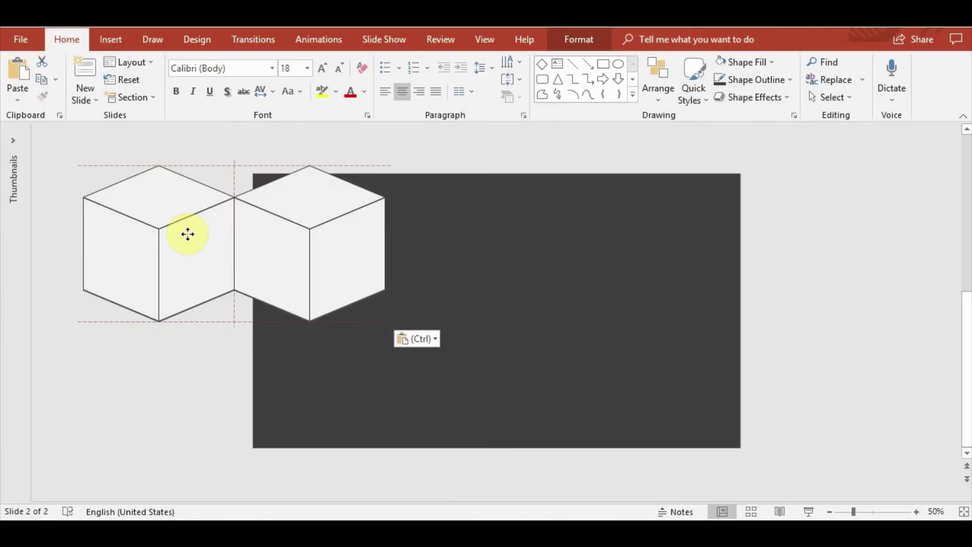
{"action": "left_click", "coordinate": [655, 97]}
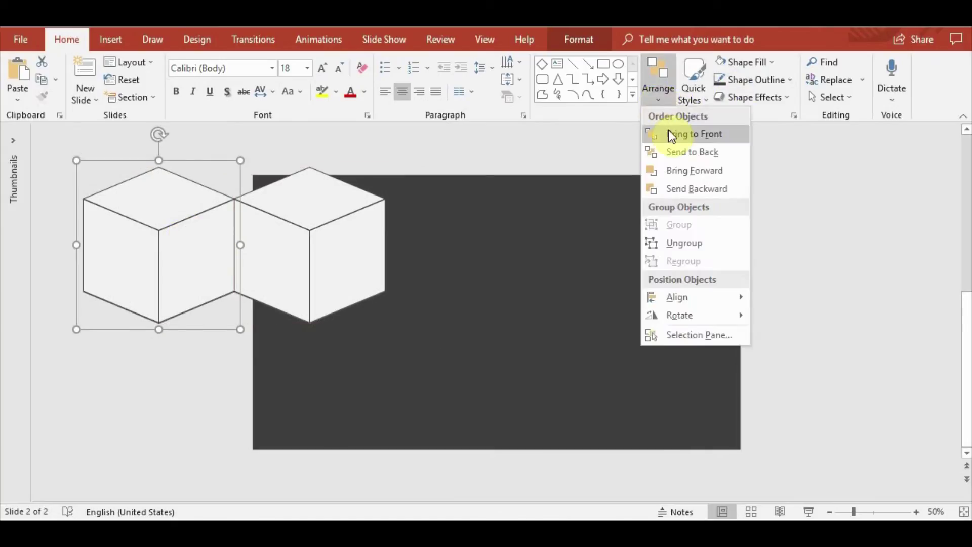
{"action": "left_click", "coordinate": [674, 153]}
Add two more cube copies stepping up and right, each sent behind the others
{"action": "key", "text": "ctrl+v"}
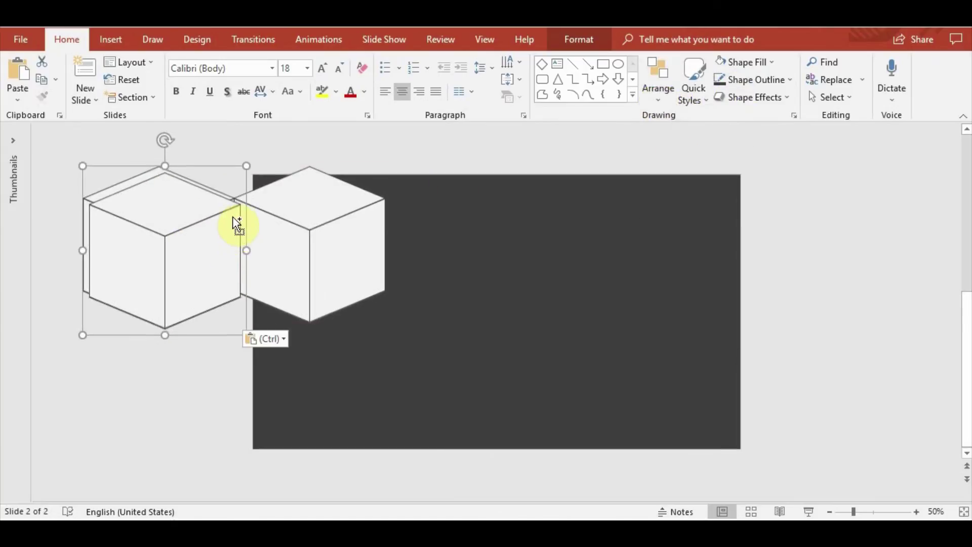
{"action": "left_click_drag", "start_coordinate": [196, 269], "coordinate": [260, 229]}
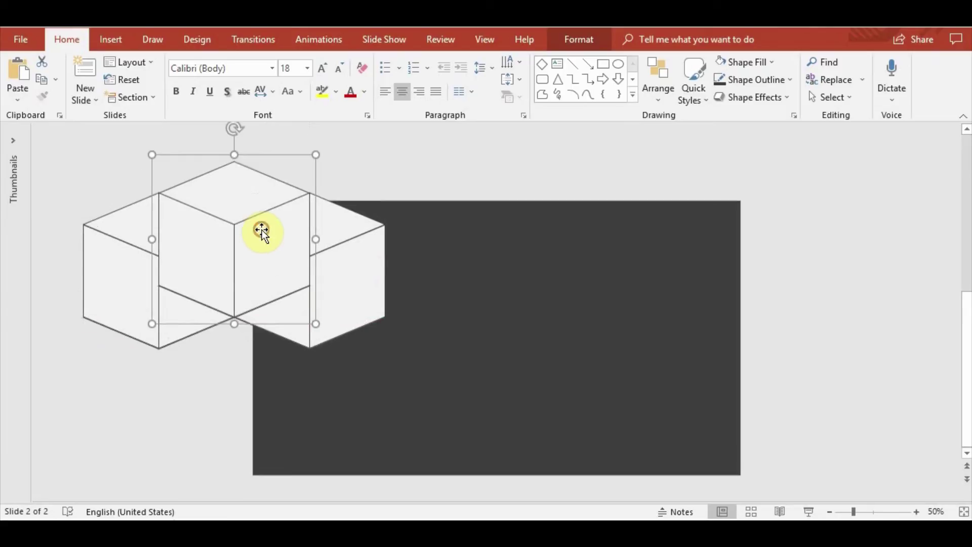
{"action": "left_click", "coordinate": [661, 92]}
{"action": "left_click", "coordinate": [684, 157]}
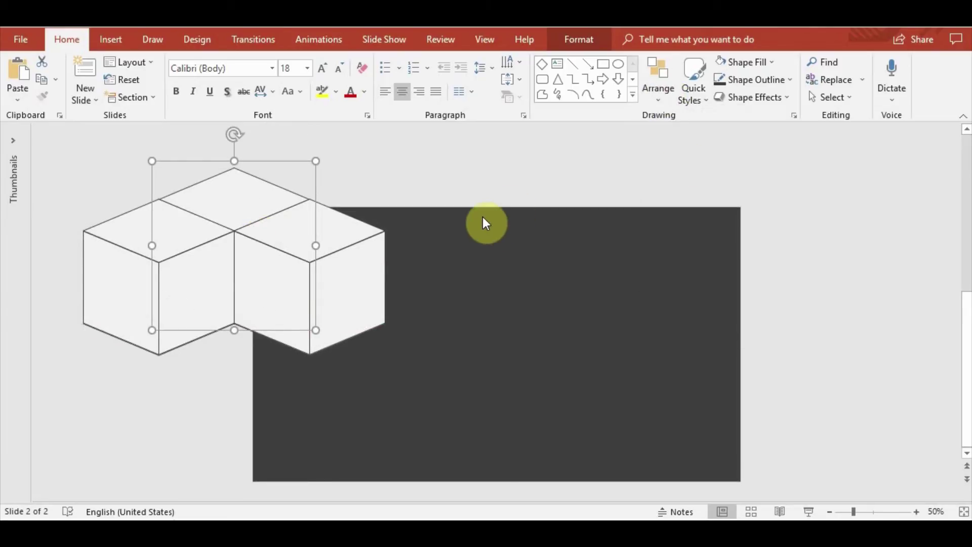
{"action": "key", "text": "ctrl+v"}
{"action": "mouse_move", "coordinate": [256, 234]}
{"action": "left_mouse_down"}
{"action": "mouse_move", "coordinate": [463, 217]}
{"action": "mouse_move", "coordinate": [399, 196]}
{"action": "left_mouse_up"}
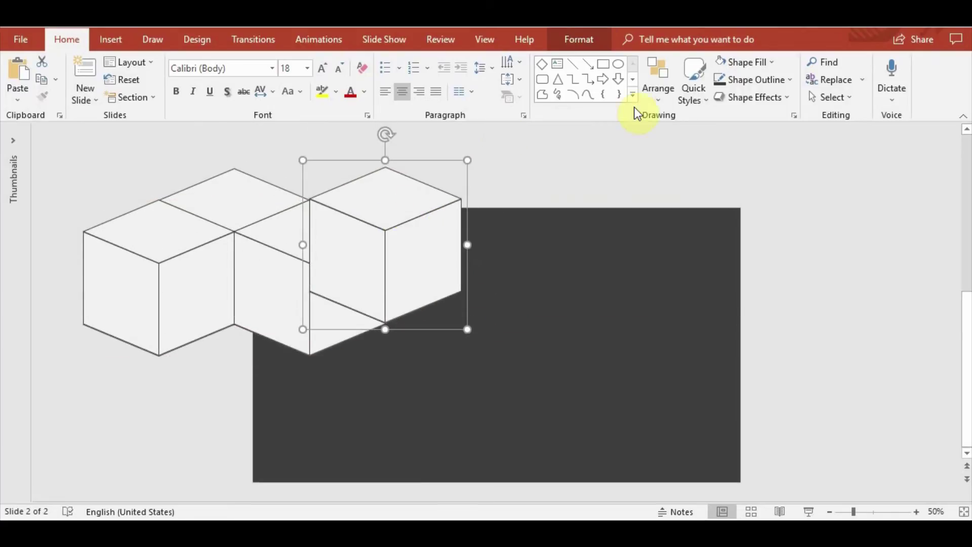
{"action": "left_click", "coordinate": [661, 92]}
{"action": "left_click", "coordinate": [678, 149]}
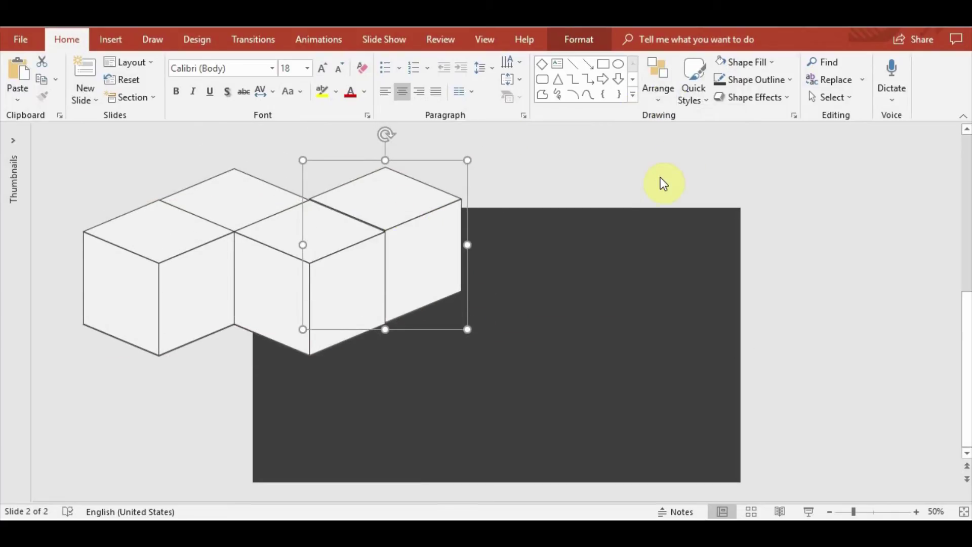
Extend the interlocking row to the right with more cube copies
{"action": "mouse_move", "coordinate": [451, 223]}
{"action": "left_mouse_down"}
{"action": "mouse_move", "coordinate": [408, 206]}
{"action": "mouse_move", "coordinate": [411, 195]}
{"action": "left_mouse_up"}
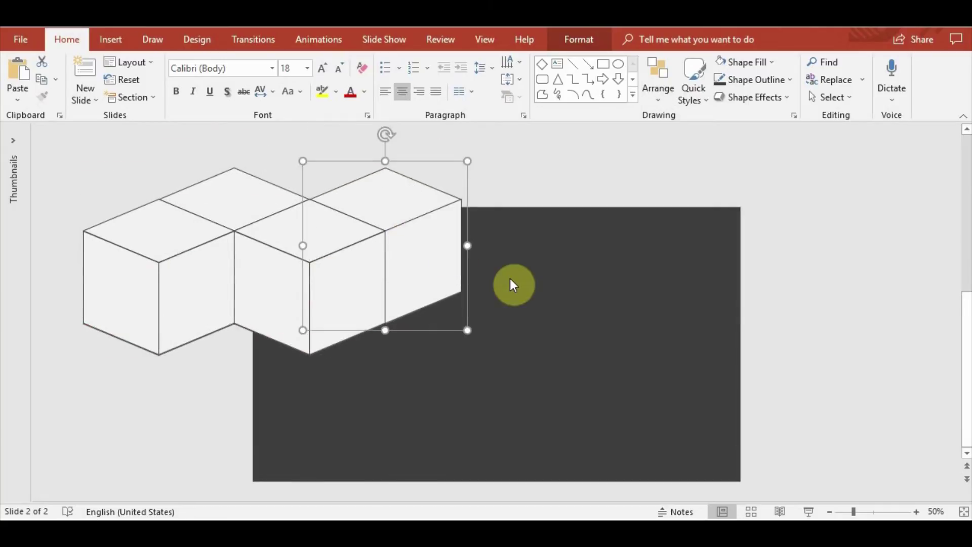
{"action": "left_click", "coordinate": [639, 198]}
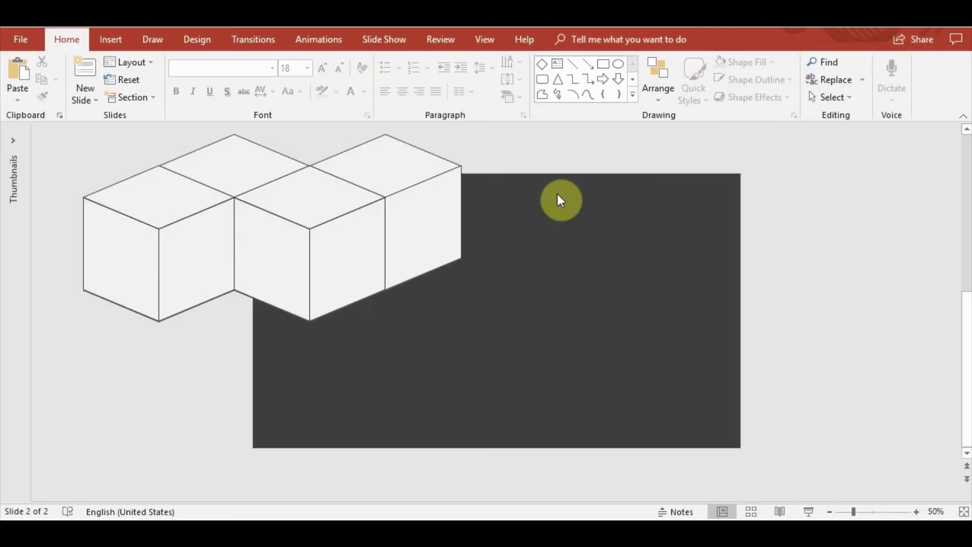
{"action": "left_click", "coordinate": [466, 264]}
{"action": "mouse_move", "coordinate": [466, 264]}
{"action": "left_mouse_down"}
{"action": "mouse_move", "coordinate": [536, 199]}
{"action": "mouse_move", "coordinate": [703, 213]}
{"action": "left_mouse_up"}
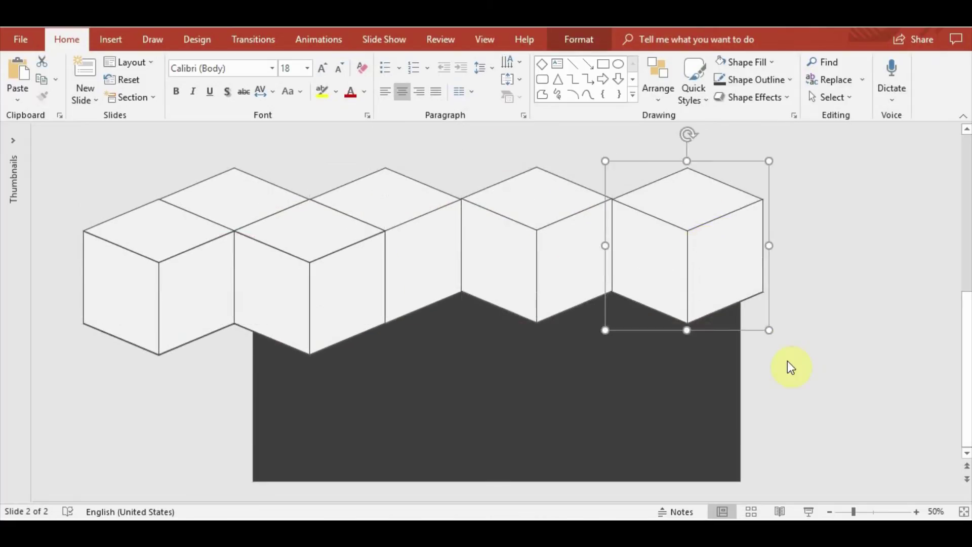
{"action": "left_click", "coordinate": [790, 366]}
{"action": "left_click", "coordinate": [175, 275]}
{"action": "left_click", "coordinate": [325, 282], "text": "shift"}
{"action": "left_click_drag", "start_coordinate": [325, 282], "coordinate": [602, 242]}
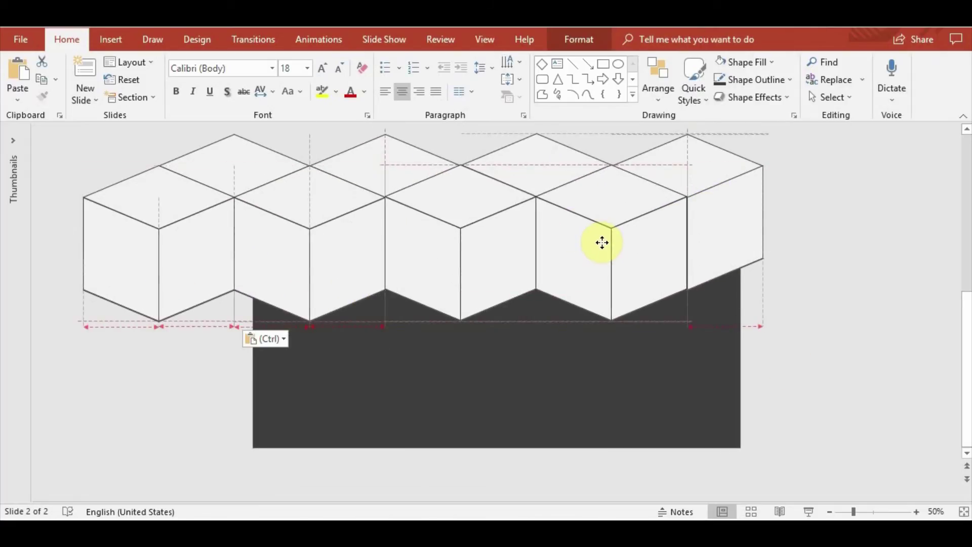
{"action": "left_click", "coordinate": [761, 336]}
Align all the cubes evenly and add one more at the row's right end
{"action": "key", "text": "ctrl+a"}
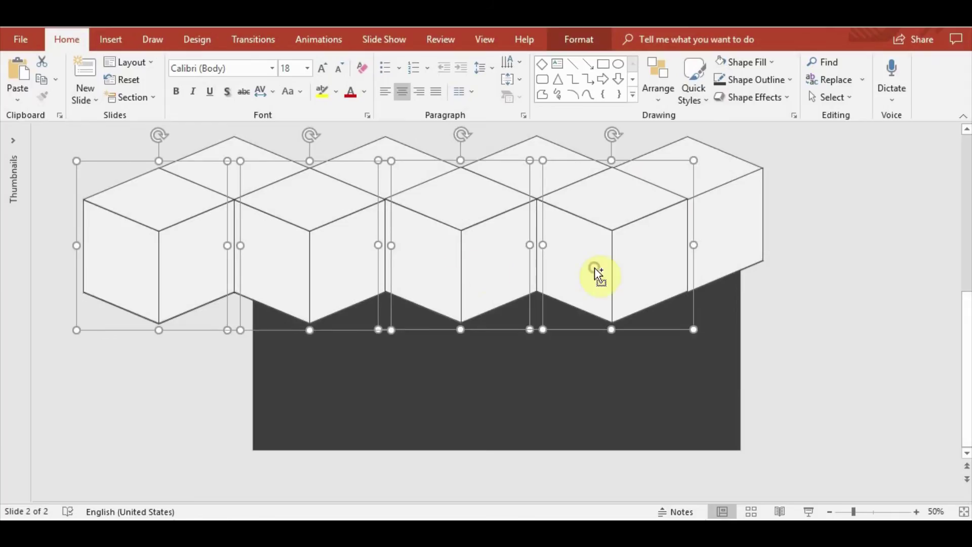
{"action": "left_click", "coordinate": [658, 83]}
{"action": "mouse_move", "coordinate": [676, 296]}
{"action": "left_click", "coordinate": [825, 393]}
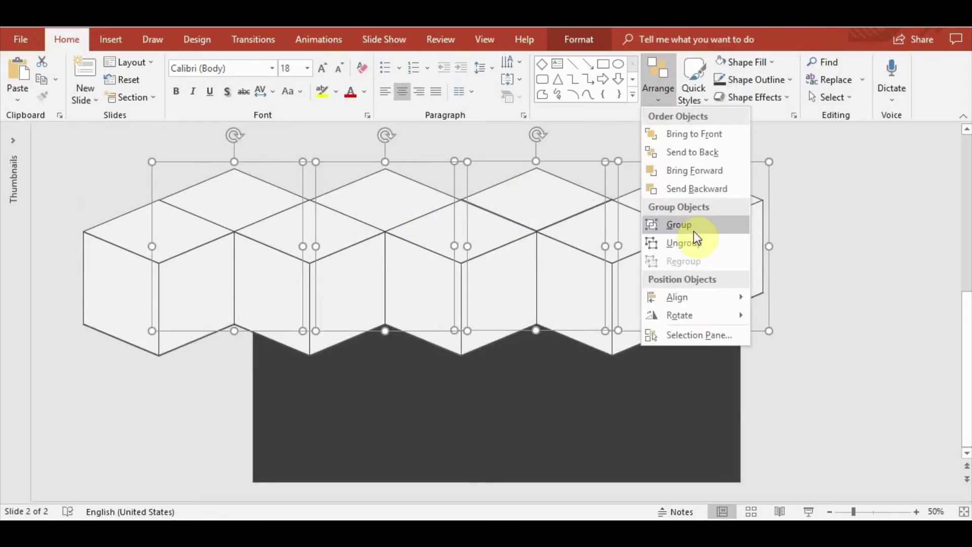
{"action": "left_click_drag", "start_coordinate": [640, 280], "coordinate": [761, 252]}
{"action": "left_click", "coordinate": [250, 344]}
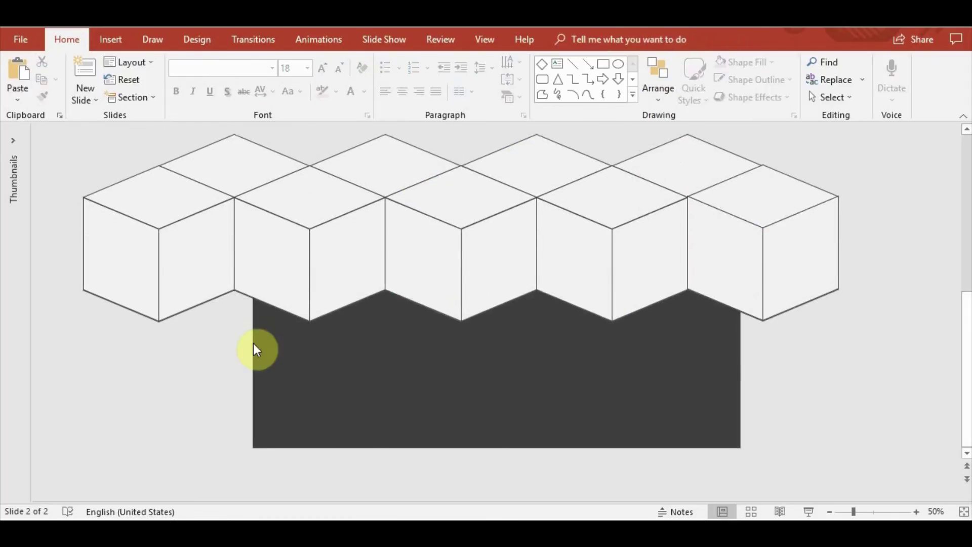
Copy four front cubes down, offset half a cube below the row
{"action": "left_click", "coordinate": [281, 196]}
{"action": "left_click", "coordinate": [432, 202], "text": "shift"}
{"action": "left_click", "coordinate": [583, 205], "text": "shift"}
{"action": "left_click", "coordinate": [701, 211], "text": "shift"}
{"action": "mouse_move", "coordinate": [391, 194]}
{"action": "left_mouse_down"}
{"action": "mouse_move", "coordinate": [401, 259]}
{"action": "mouse_move", "coordinate": [390, 256]}
{"action": "left_mouse_up"}
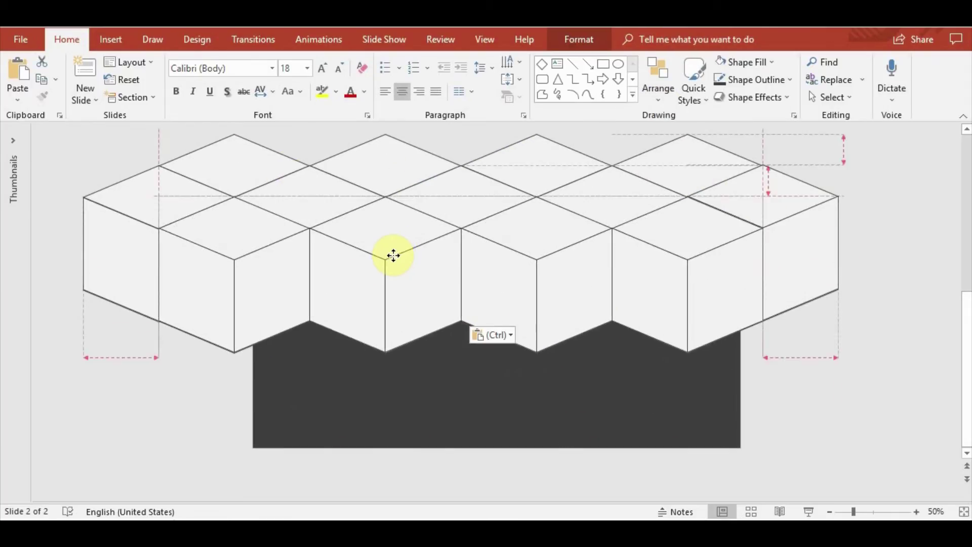
Move the four duplicated cubes down into a second row that interlocks with the top row
{"action": "key", "text": "ctrl+z"}
{"action": "left_click_drag", "start_coordinate": [698, 296], "coordinate": [693, 347]}
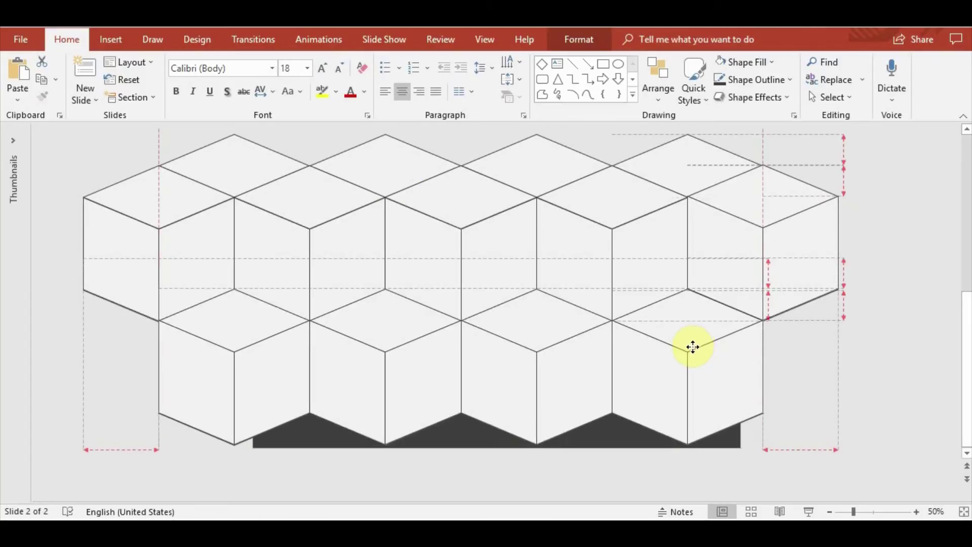
{"action": "left_click", "coordinate": [785, 375]}
{"action": "left_click_drag", "start_coordinate": [258, 392], "coordinate": [267, 262]}
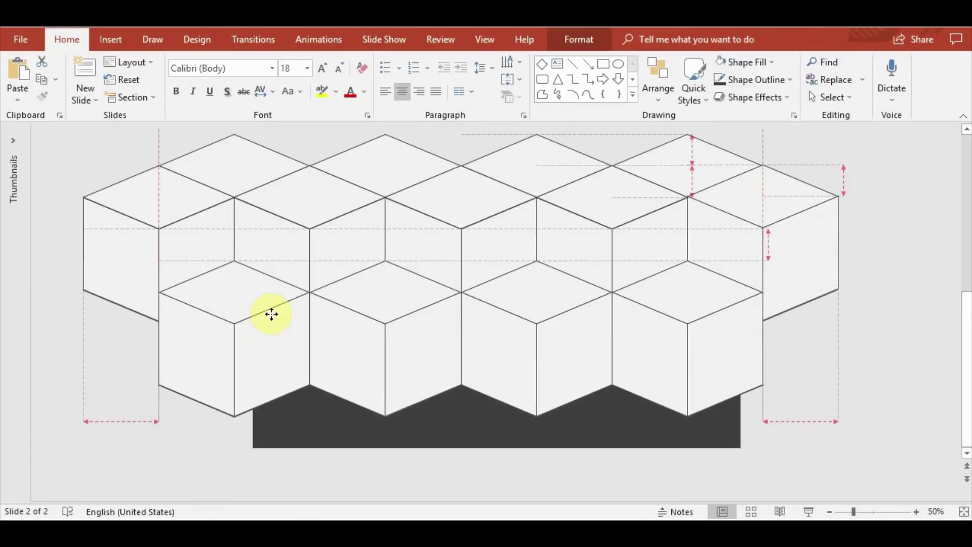
{"action": "left_click", "coordinate": [852, 406]}
{"action": "left_click_drag", "start_coordinate": [594, 296], "coordinate": [679, 303]}
{"action": "left_click", "coordinate": [678, 303], "text": "shift"}
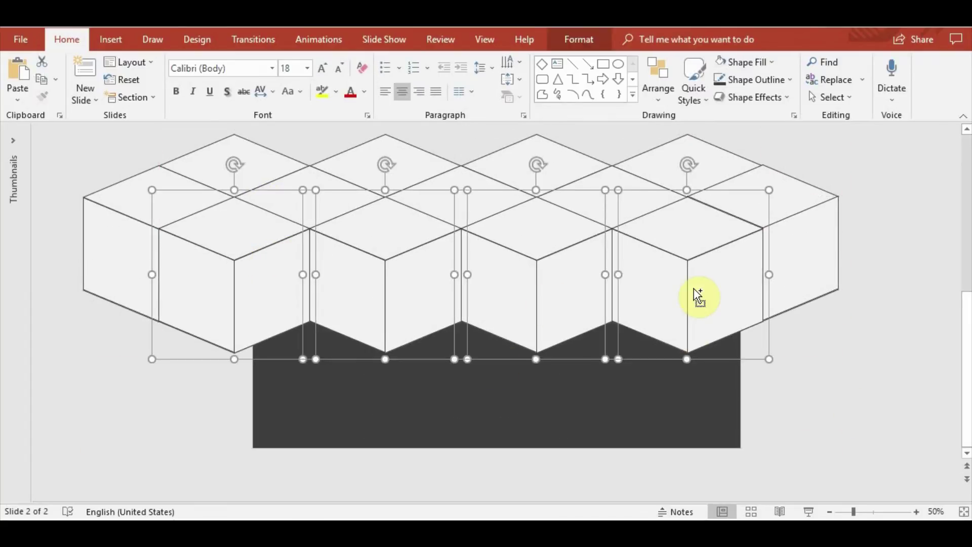
{"action": "left_click", "coordinate": [816, 248]}
{"action": "left_click", "coordinate": [834, 385]}
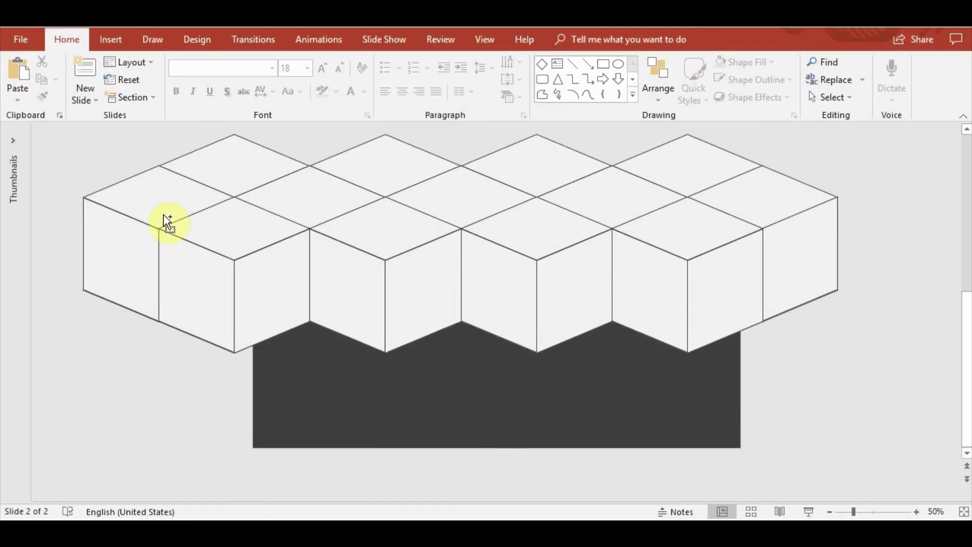
Copy and paste the whole cube set twice, dropping each copy lower to add grid rows
{"action": "key", "text": "ctrl+a"}
{"action": "key", "text": "ctrl+c"}
{"action": "key", "text": "ctrl+v"}
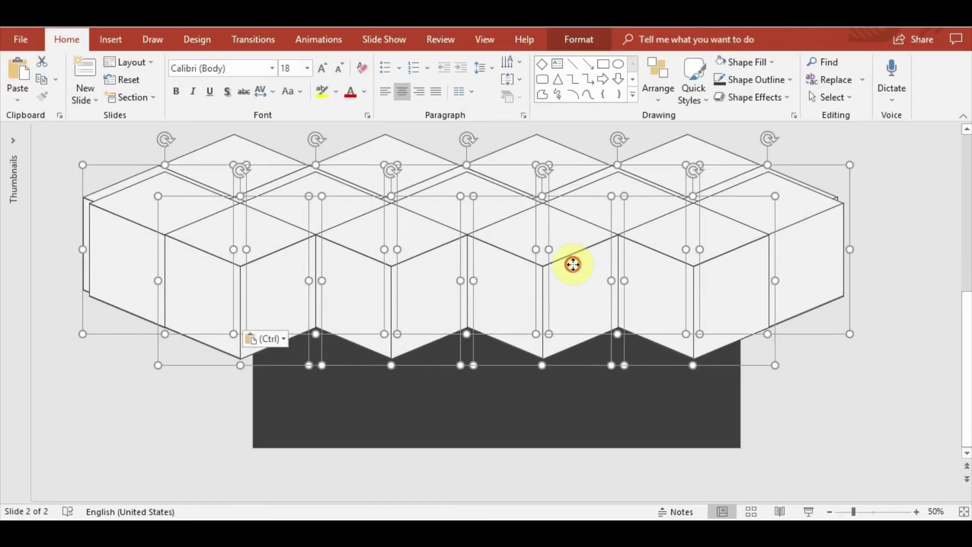
{"action": "left_click_drag", "start_coordinate": [573, 264], "coordinate": [564, 321]}
{"action": "left_click", "coordinate": [907, 373]}
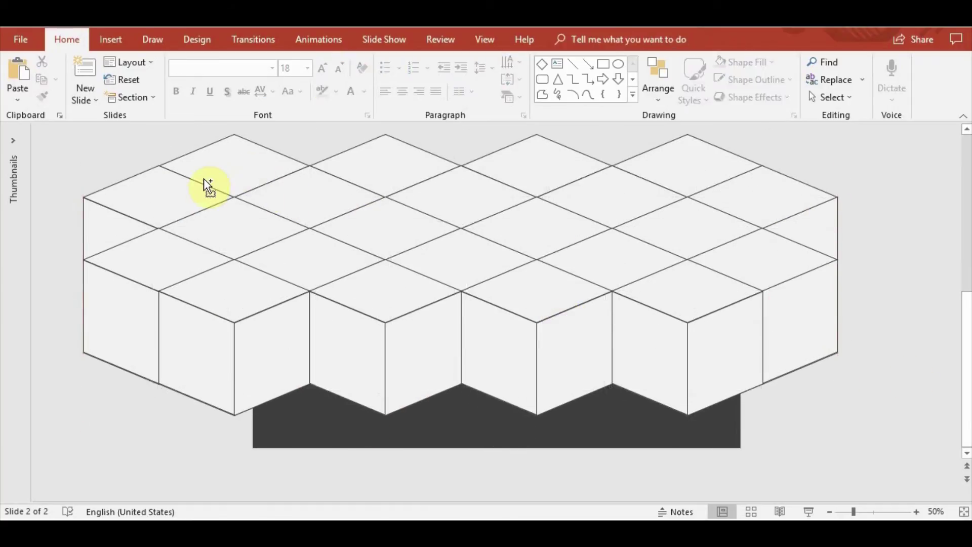
{"action": "key", "text": "ctrl+a"}
{"action": "key", "text": "ctrl+c"}
{"action": "key", "text": "ctrl+v"}
{"action": "left_click_drag", "start_coordinate": [149, 267], "coordinate": [133, 327]}
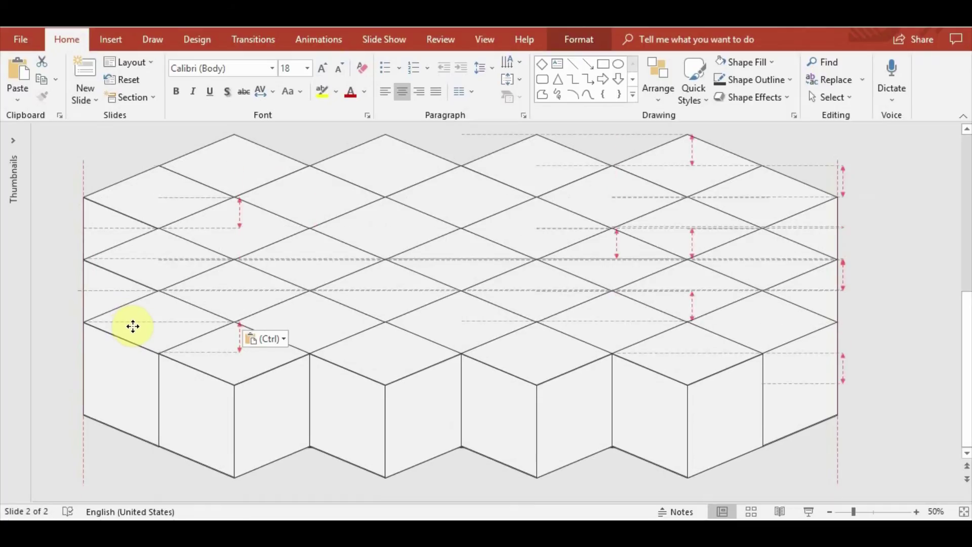
{"action": "left_click", "coordinate": [854, 329]}
{"action": "key", "text": "ctrl+a"}
Make the selected cubes' fill 70% transparent
{"action": "right_click", "coordinate": [629, 199]}
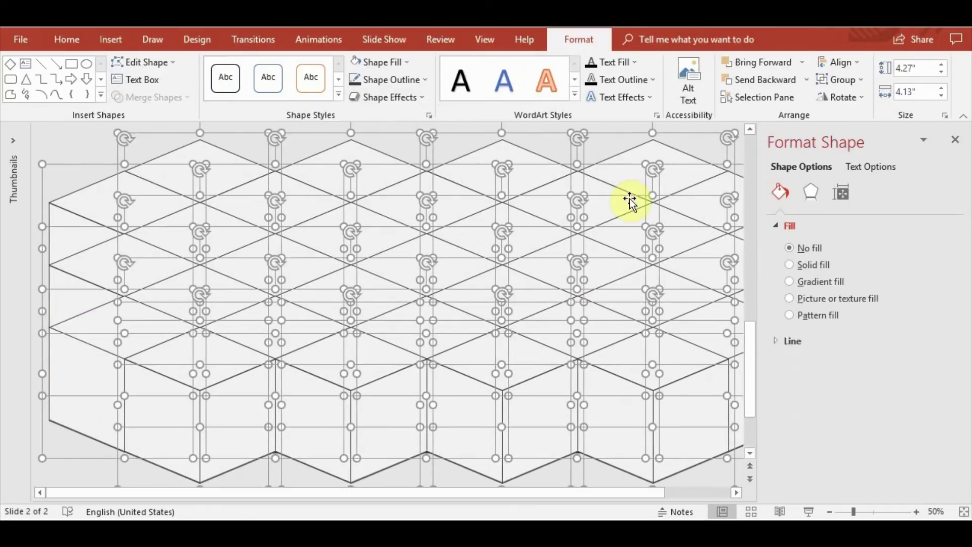
{"action": "left_click", "coordinate": [789, 265]}
{"action": "left_click_drag", "start_coordinate": [863, 368], "coordinate": [879, 372]}
{"action": "left_click", "coordinate": [955, 139]}
Delete the leftmost cube column, group all the cubes, and shift the grid left
{"action": "left_click", "coordinate": [138, 257]}
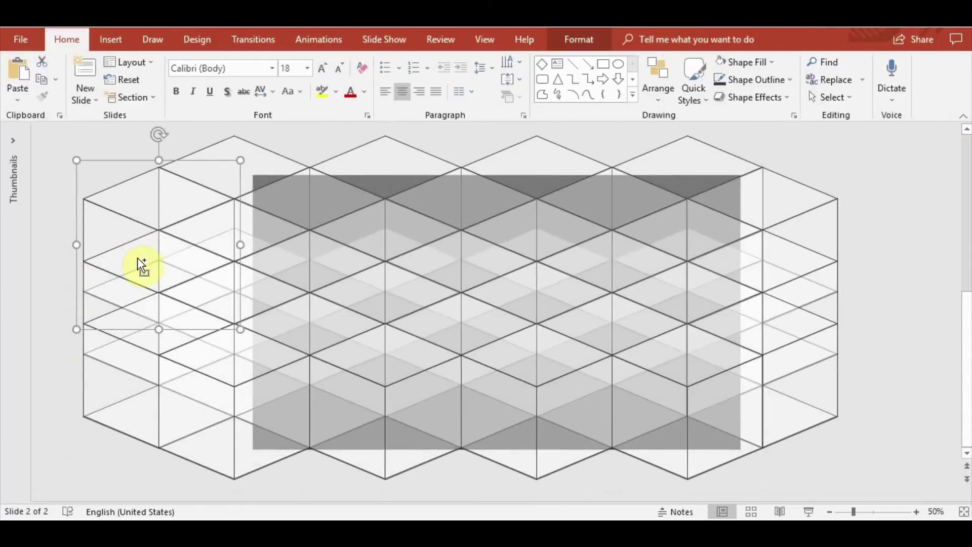
{"action": "left_click", "coordinate": [115, 369]}
{"action": "key", "text": "Delete"}
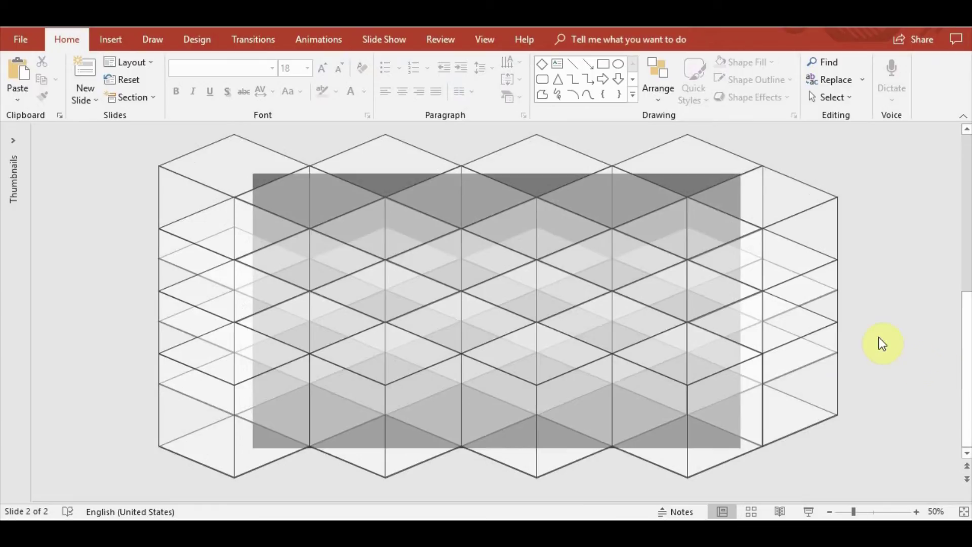
{"action": "key", "text": "ctrl+a"}
{"action": "left_click", "coordinate": [658, 81]}
{"action": "left_click", "coordinate": [690, 224]}
{"action": "left_click_drag", "start_coordinate": [785, 325], "coordinate": [724, 330]}
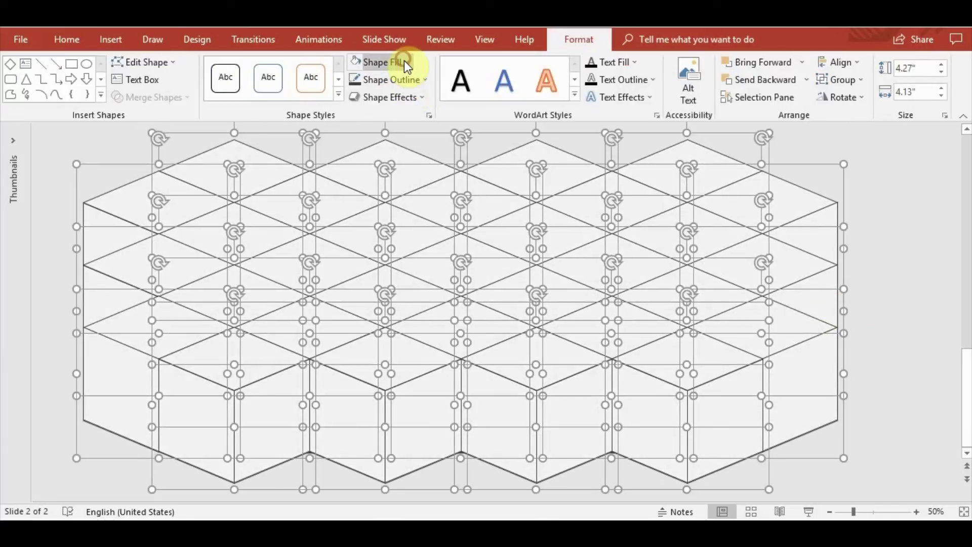
Raise the grouped grid's fill transparency to 74%
{"action": "left_click", "coordinate": [405, 62]}
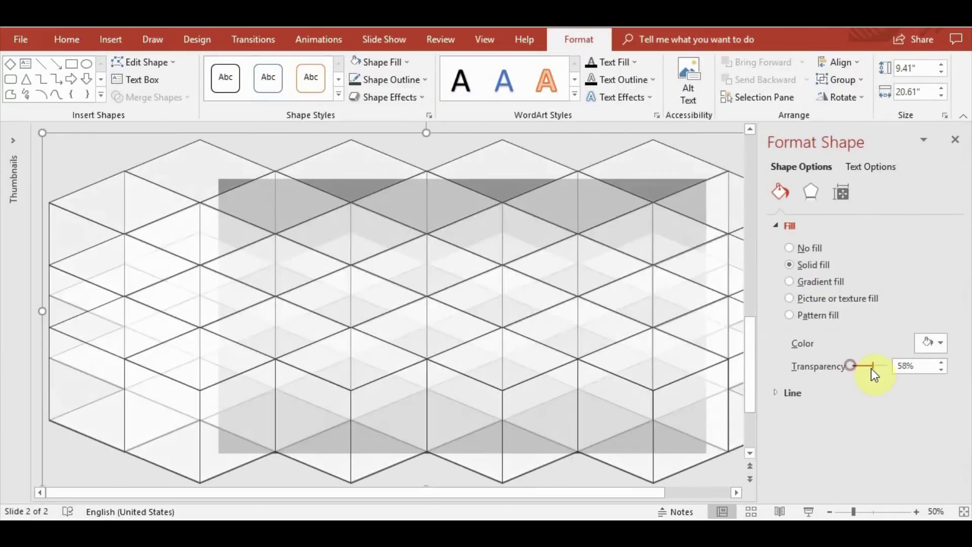
{"action": "left_click_drag", "start_coordinate": [874, 374], "coordinate": [880, 374]}
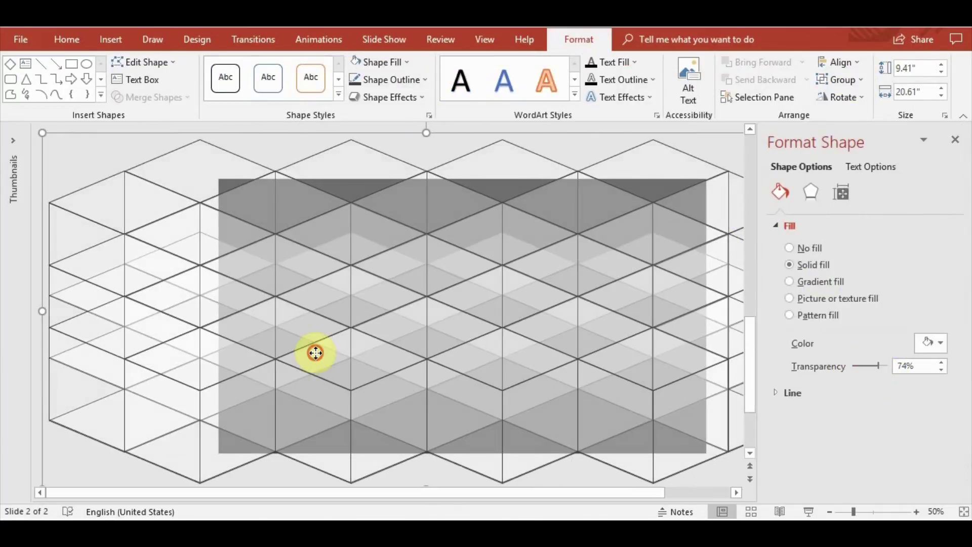
{"action": "left_click_drag", "start_coordinate": [315, 347], "coordinate": [373, 352]}
{"action": "left_click", "coordinate": [955, 139]}
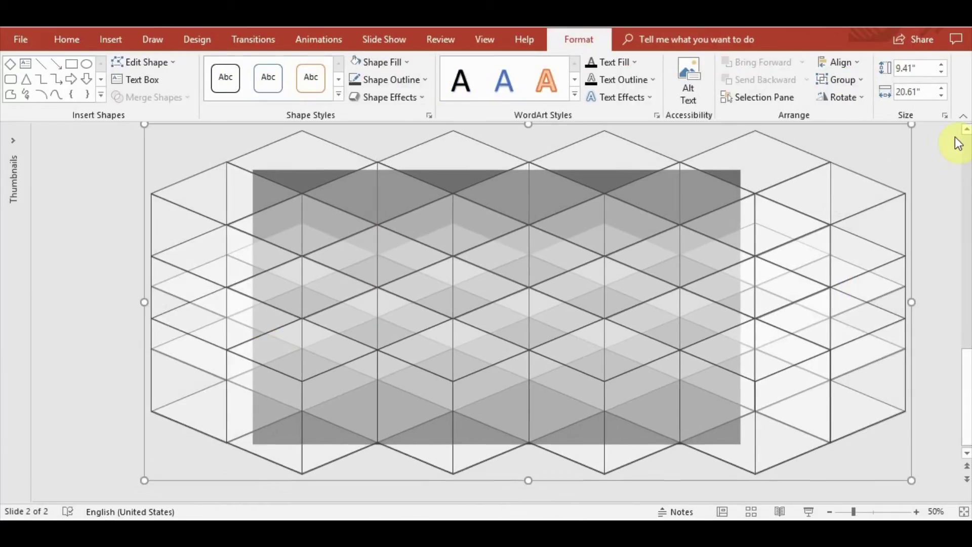
Ungroup the cube grid and delete its rightmost partial column and right-edge piece
{"action": "right_click", "coordinate": [800, 133]}
{"action": "left_click", "coordinate": [899, 258]}
{"action": "left_click", "coordinate": [912, 256]}
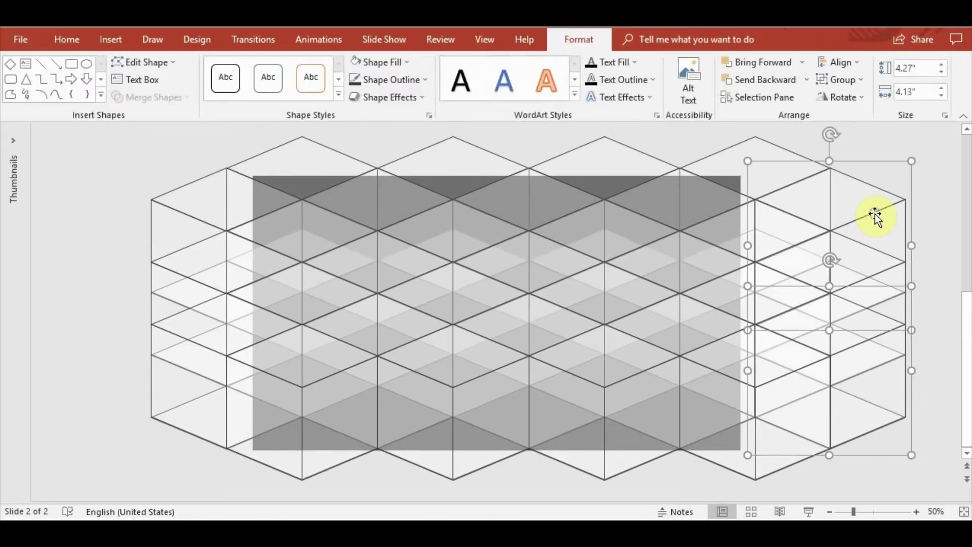
{"action": "key", "text": "Delete"}
{"action": "left_click", "coordinate": [877, 306]}
{"action": "key", "text": "Delete"}
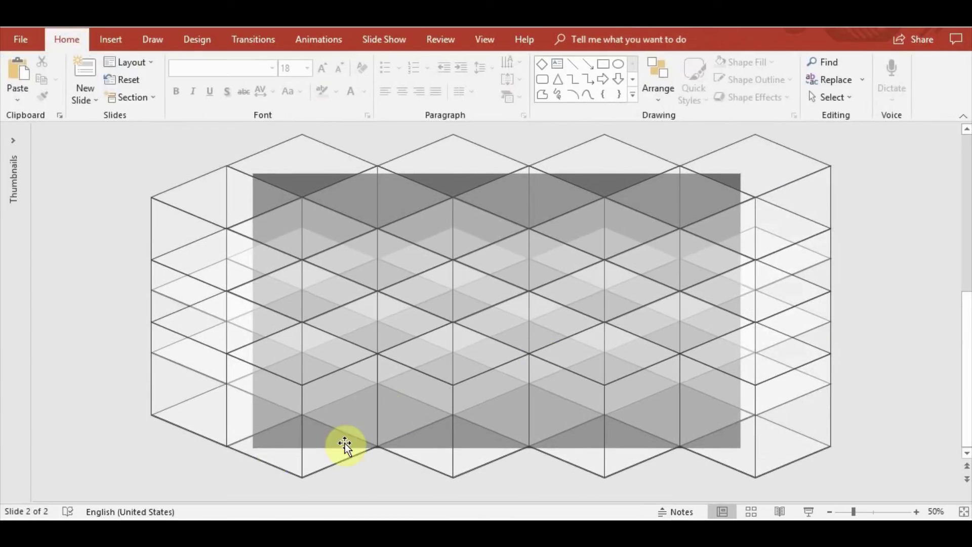
Delete four cubes along a diagonal rising from the grid's bottom, then select all shapes
{"action": "left_click", "coordinate": [392, 339]}
{"action": "key", "text": "Delete"}
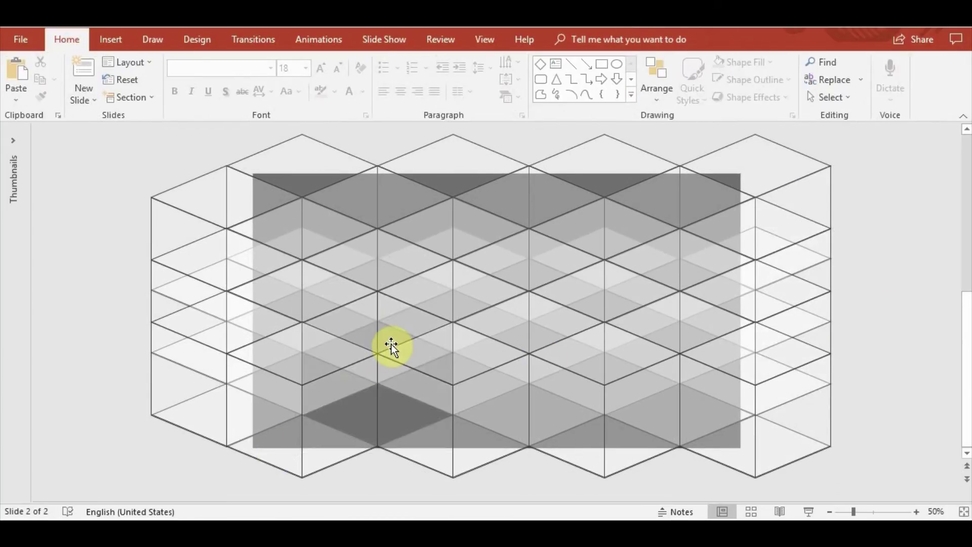
{"action": "left_click", "coordinate": [445, 308]}
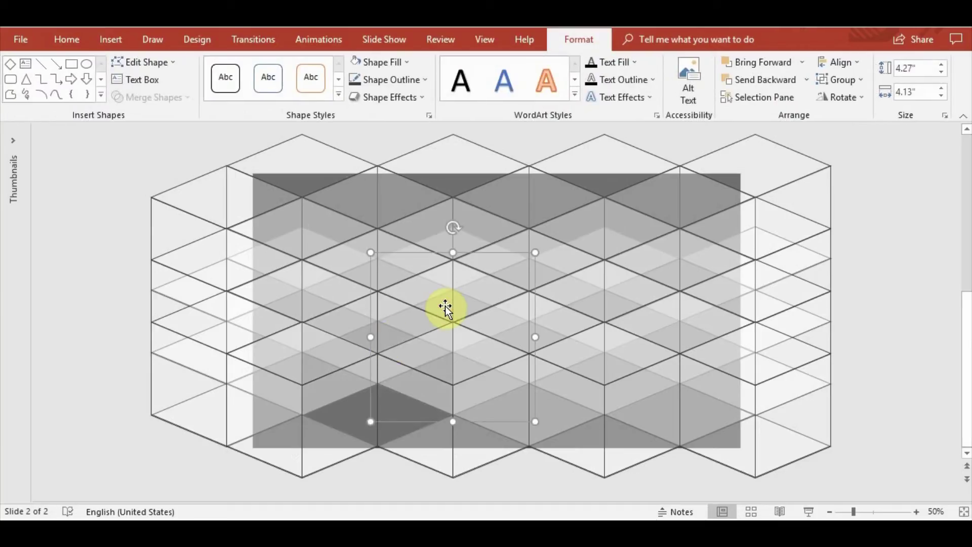
{"action": "key", "text": "Delete"}
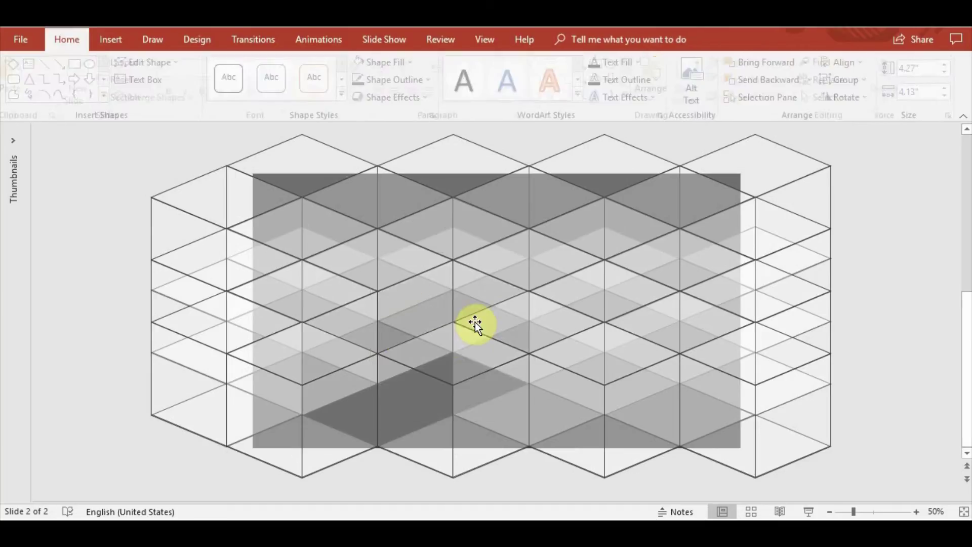
{"action": "left_click", "coordinate": [517, 279]}
{"action": "key", "text": "Delete"}
{"action": "left_click", "coordinate": [615, 232]}
{"action": "key", "text": "Delete"}
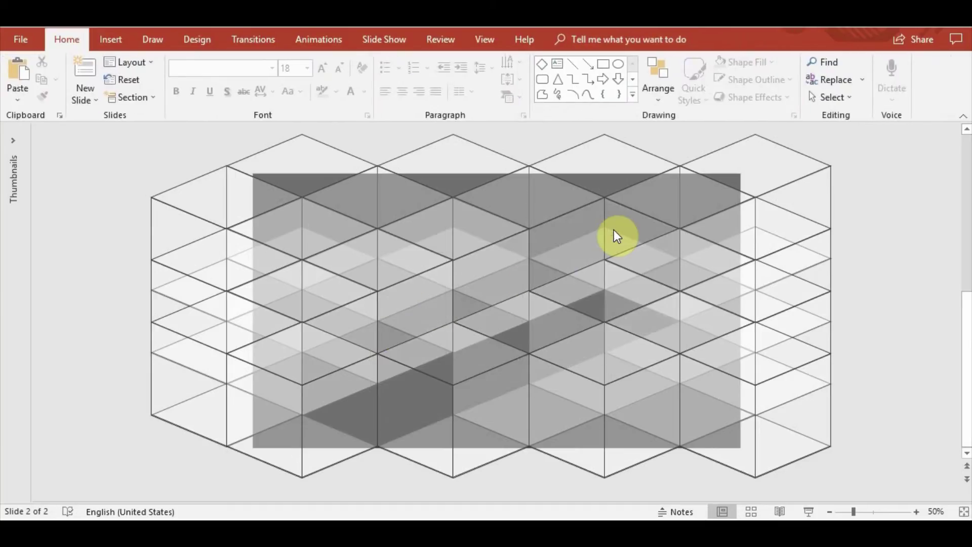
{"action": "scroll", "coordinate": [303, 190], "scroll_direction": "up", "scroll_amount": 1}
{"action": "left_click", "coordinate": [300, 195]}
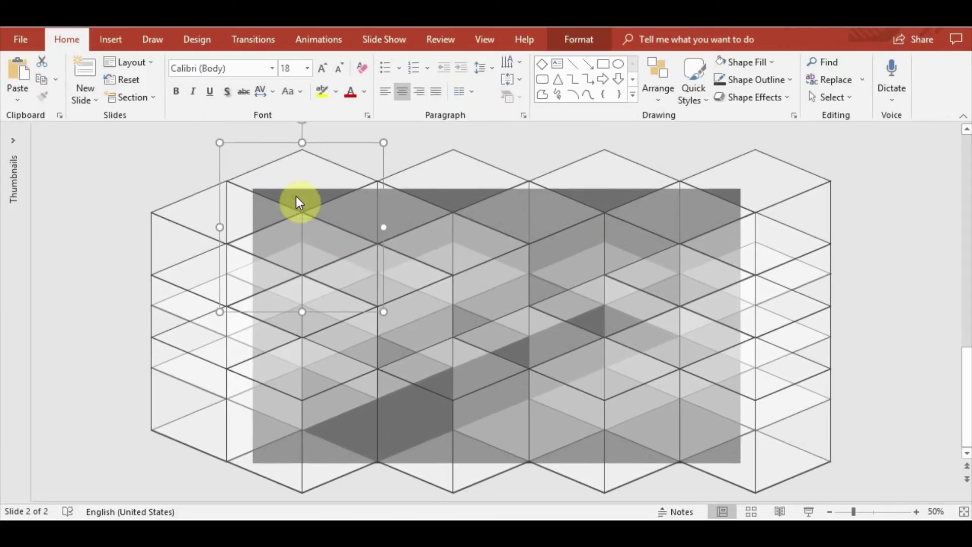
{"action": "key", "text": "ctrl+a"}
Set the cube fills to 0% transparency to preview them as opaque white
{"action": "left_click", "coordinate": [577, 40]}
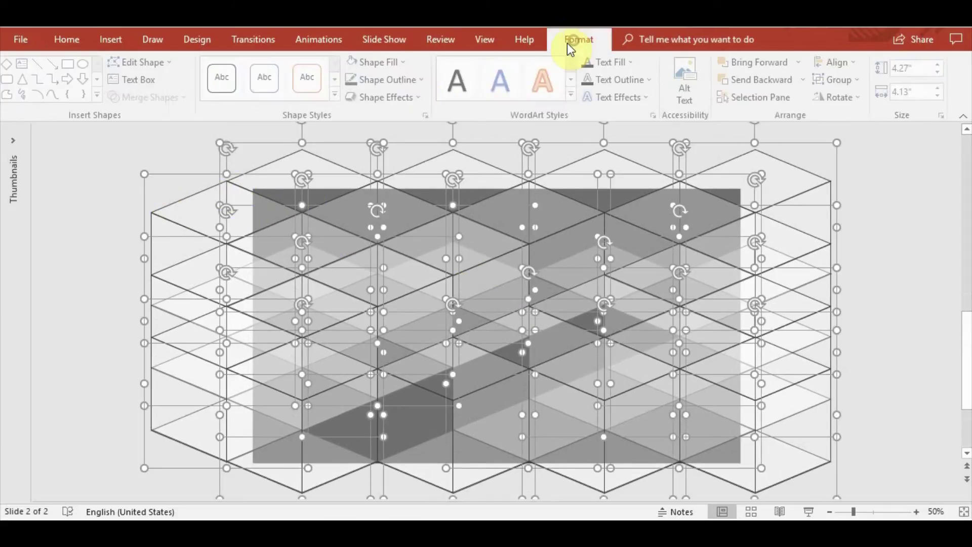
{"action": "left_click", "coordinate": [429, 115]}
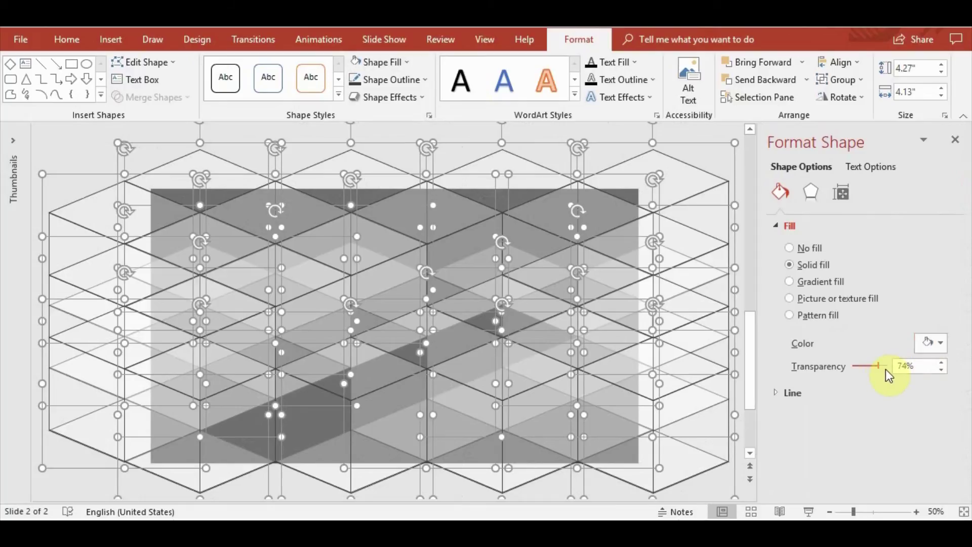
{"action": "left_click_drag", "start_coordinate": [869, 366], "coordinate": [809, 356]}
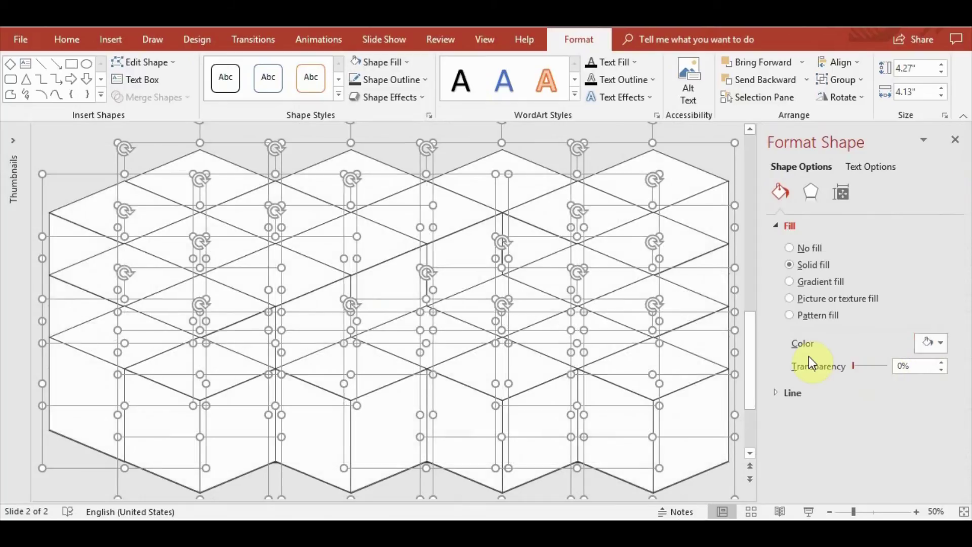
{"action": "left_click", "coordinate": [959, 143]}
{"action": "left_click", "coordinate": [895, 322]}
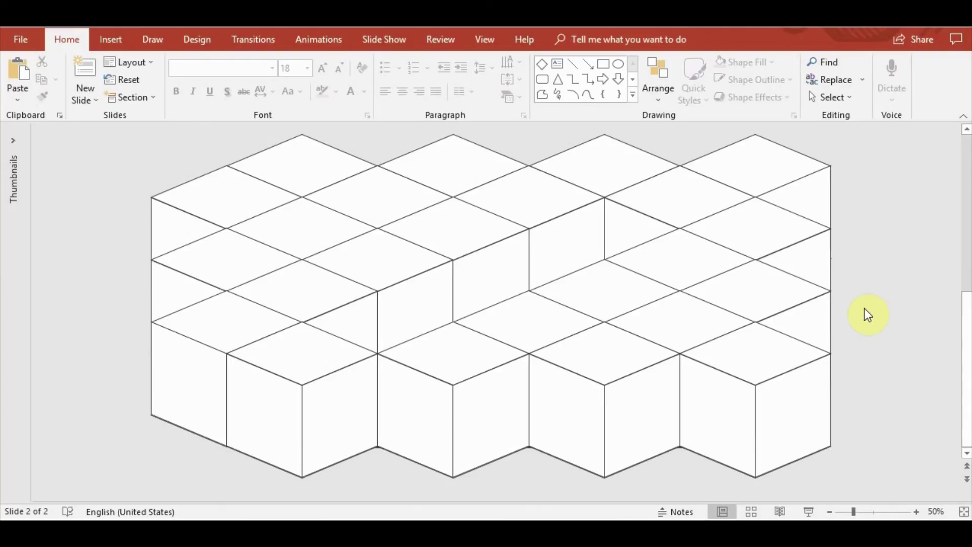
Reselect all the cubes and set their fill transparency to 82%
{"action": "key", "text": "ctrl+a"}
{"action": "left_click", "coordinate": [577, 39]}
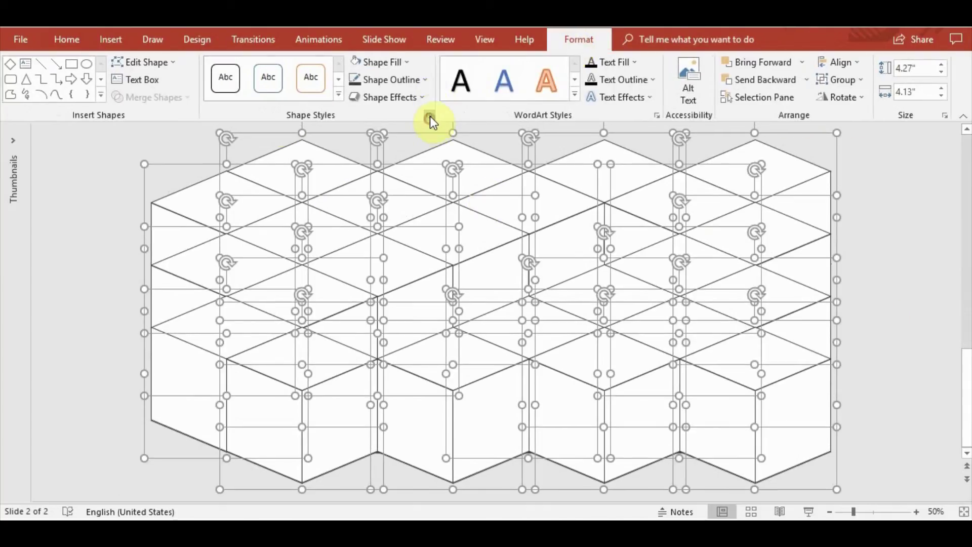
{"action": "left_click", "coordinate": [429, 116]}
{"action": "left_click_drag", "start_coordinate": [855, 365], "coordinate": [884, 366]}
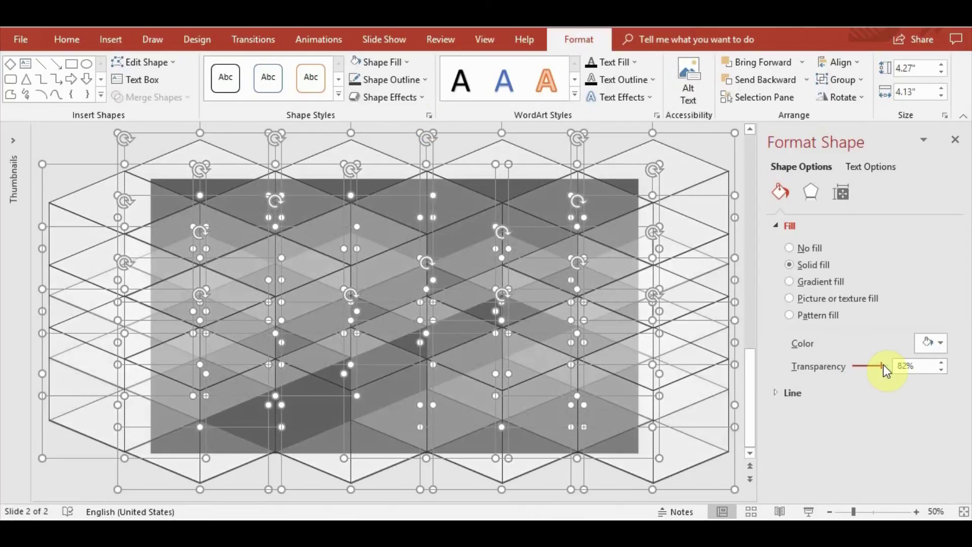
{"action": "left_click", "coordinate": [955, 140]}
{"action": "left_click", "coordinate": [891, 263]}
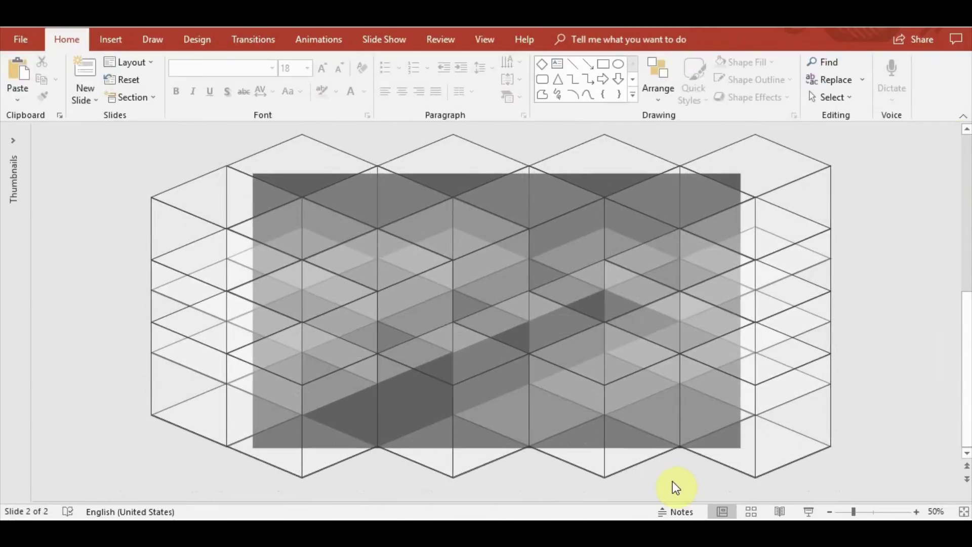
{"action": "left_click", "coordinate": [613, 469]}
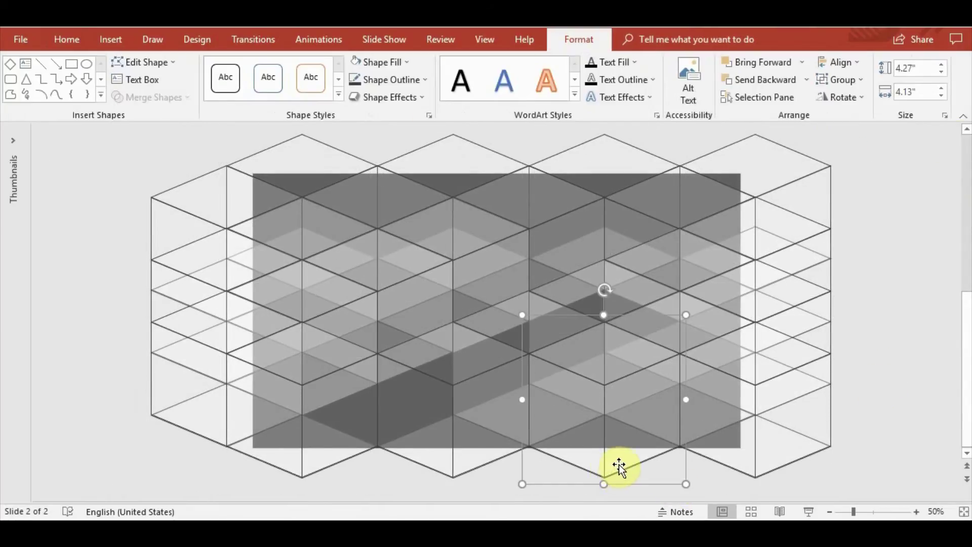
Reposition cubes at the grid's bottom and lower-right edge, pulling one out beside the grid
{"action": "mouse_move", "coordinate": [615, 464]}
{"action": "left_mouse_down"}
{"action": "mouse_move", "coordinate": [399, 491]}
{"action": "mouse_move", "coordinate": [393, 403]}
{"action": "left_mouse_up"}
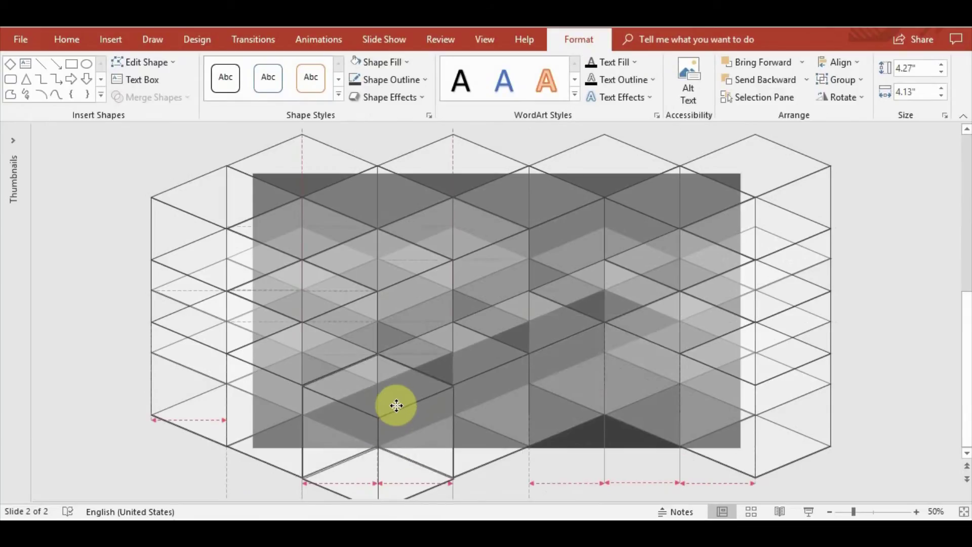
{"action": "left_click", "coordinate": [662, 354]}
{"action": "mouse_move", "coordinate": [662, 354]}
{"action": "left_mouse_down"}
{"action": "mouse_move", "coordinate": [525, 469]}
{"action": "mouse_move", "coordinate": [927, 341]}
{"action": "left_mouse_up"}
{"action": "left_click", "coordinate": [723, 332], "text": "shift"}
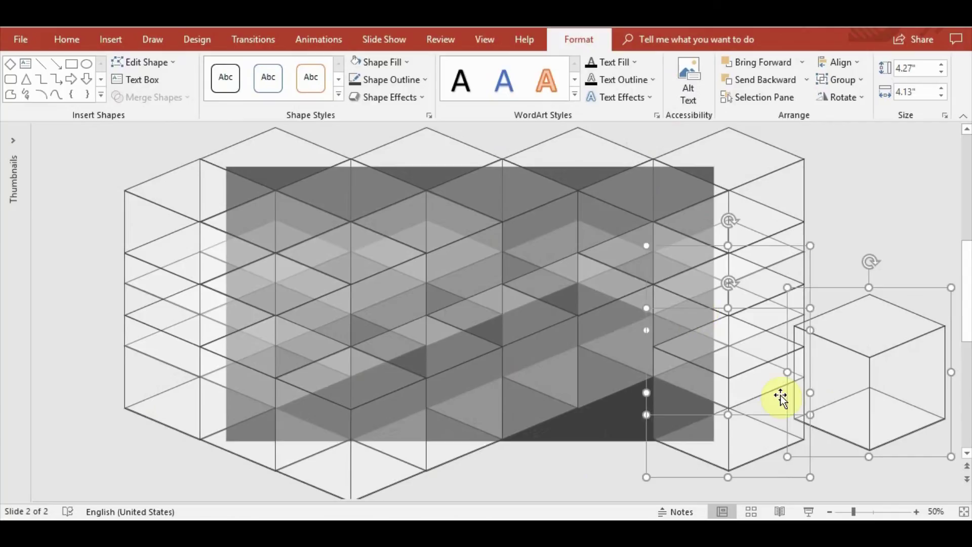
{"action": "left_click", "coordinate": [677, 493]}
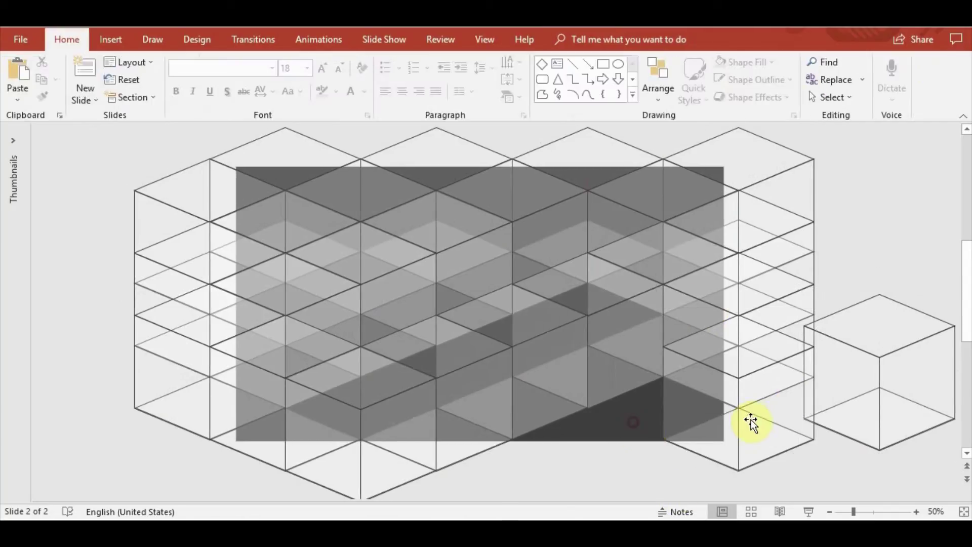
{"action": "left_click_drag", "start_coordinate": [678, 387], "coordinate": [677, 384]}
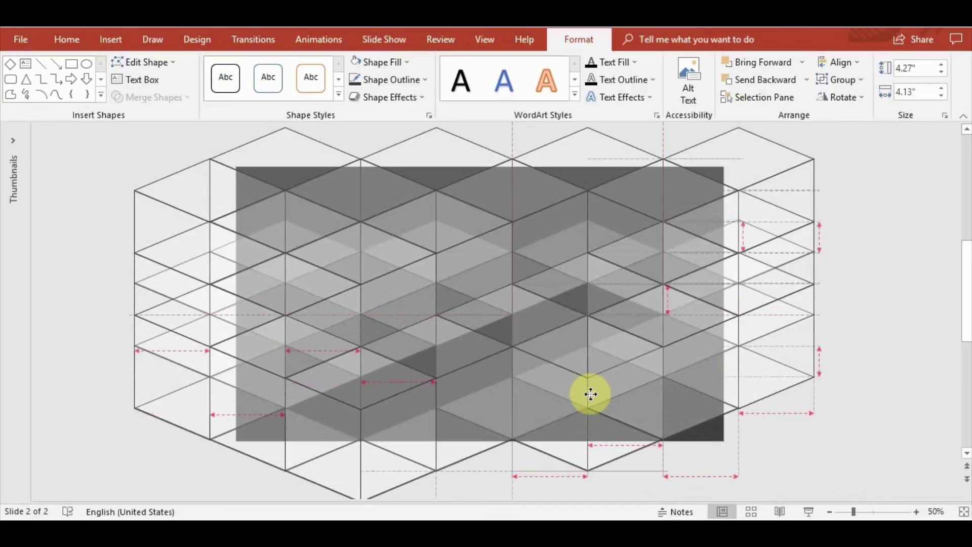
{"action": "left_click_drag", "start_coordinate": [677, 387], "coordinate": [591, 395]}
{"action": "left_click", "coordinate": [873, 428]}
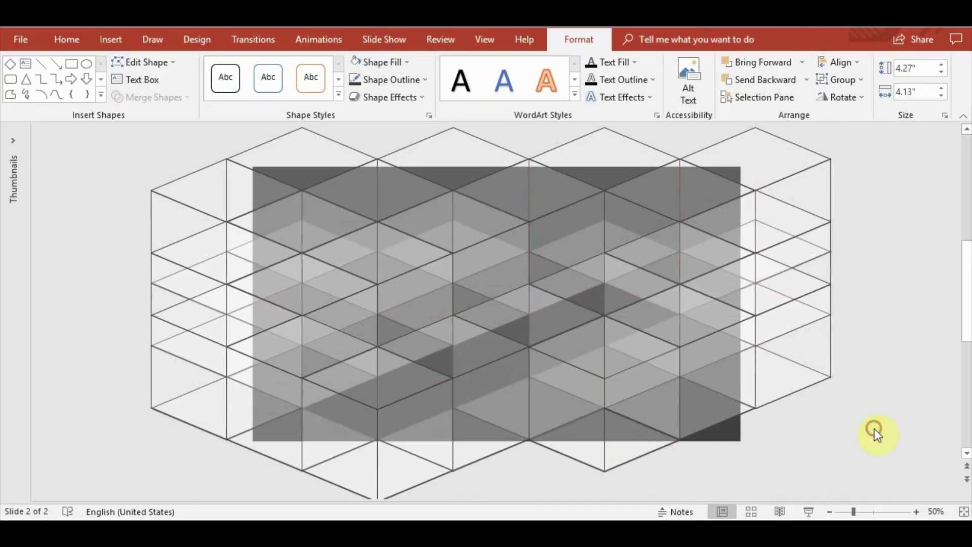
{"action": "key", "text": "ctrl+a"}
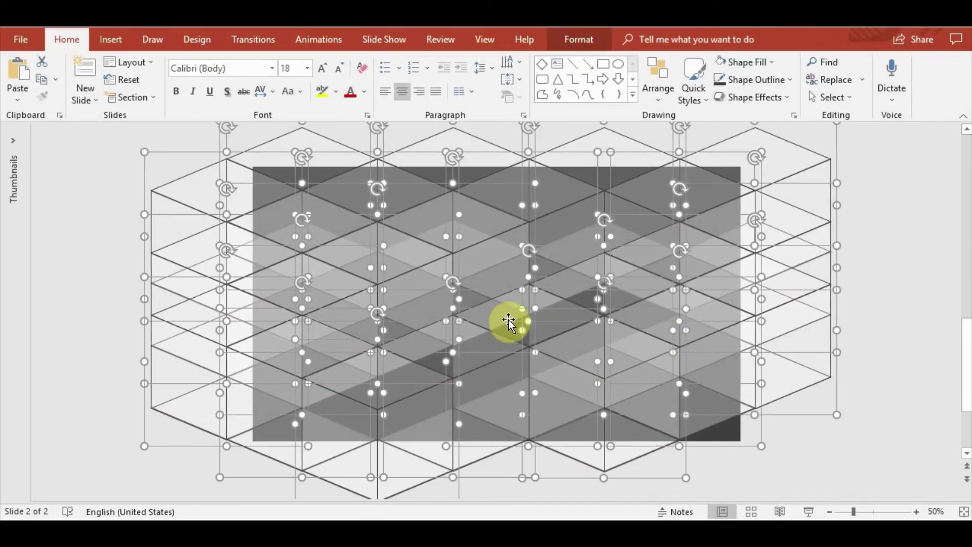
Shift the whole cube grid down over the rectangle and move a bottom cube up to the top
{"action": "mouse_move", "coordinate": [582, 189]}
{"action": "left_mouse_down"}
{"action": "mouse_move", "coordinate": [556, 208]}
{"action": "mouse_move", "coordinate": [570, 218]}
{"action": "left_mouse_up"}
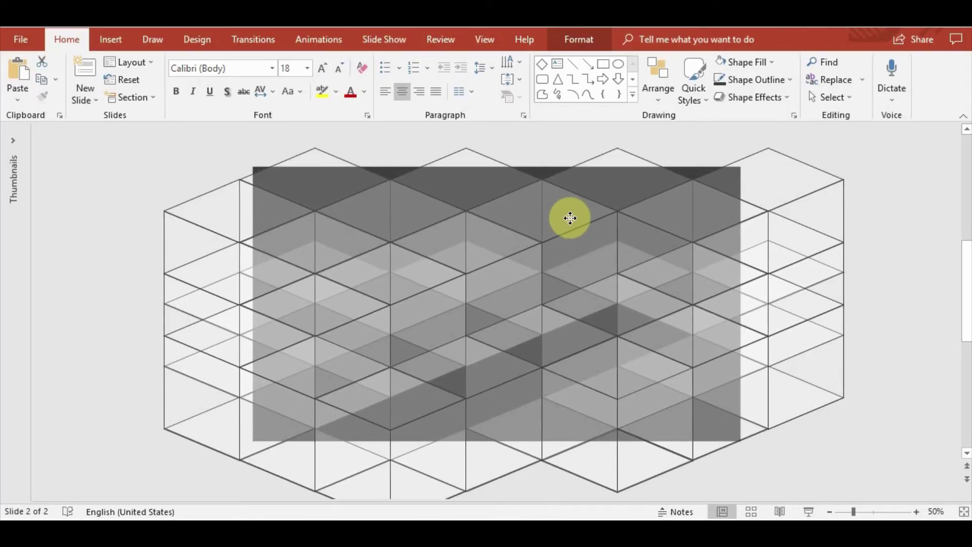
{"action": "left_click", "coordinate": [840, 419]}
{"action": "scroll", "coordinate": [840, 419], "scroll_direction": "down", "scroll_amount": 1}
{"action": "left_click", "coordinate": [406, 445]}
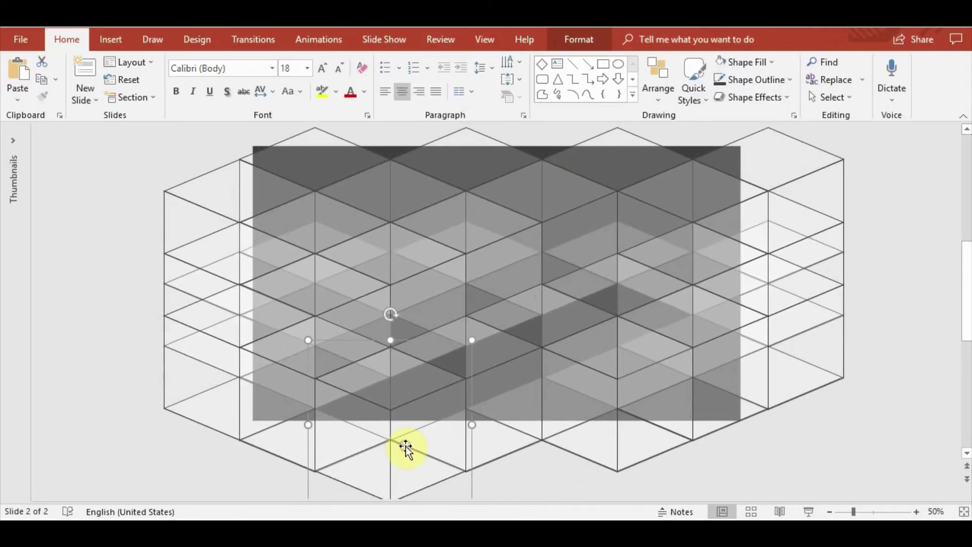
{"action": "mouse_move", "coordinate": [425, 422]}
{"action": "left_mouse_down"}
{"action": "mouse_move", "coordinate": [392, 194]}
{"action": "mouse_move", "coordinate": [399, 252]}
{"action": "left_mouse_up"}
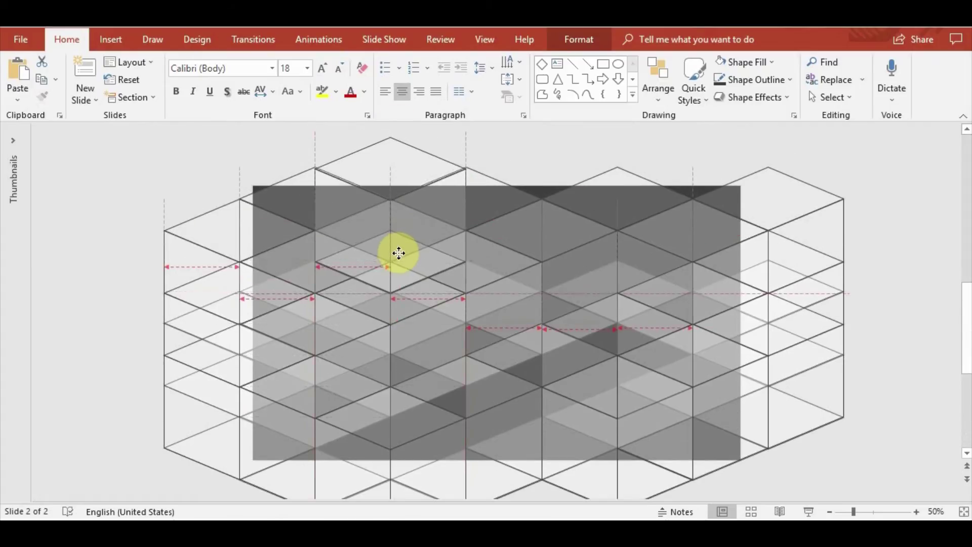
{"action": "left_click_drag", "start_coordinate": [399, 252], "coordinate": [399, 252]}
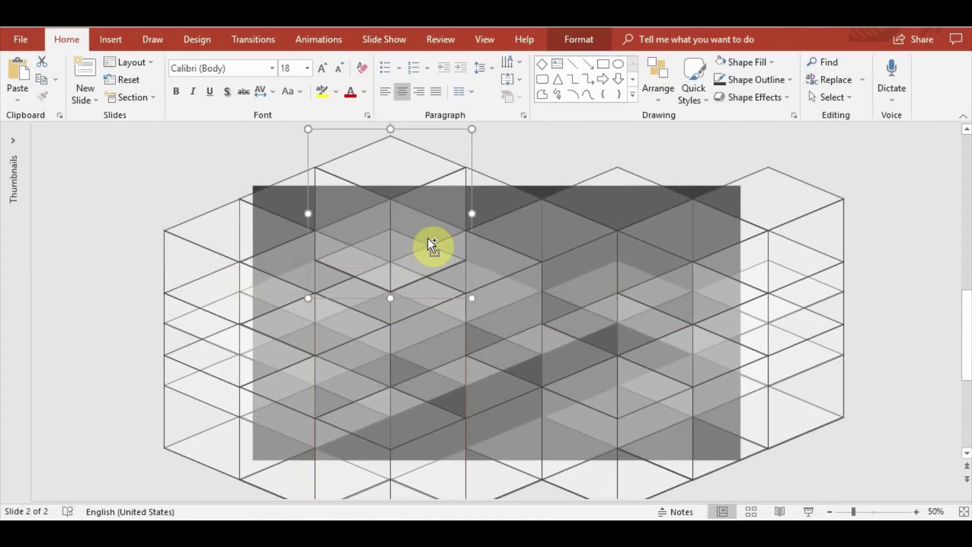
{"action": "left_click", "coordinate": [425, 245]}
Paste cube copies into the top row and top-left corner, then preview the slide show
{"action": "scroll", "coordinate": [424, 245], "scroll_direction": "down", "scroll_amount": 1}
{"action": "key", "text": "ctrl+v"}
{"action": "mouse_move", "coordinate": [430, 201]}
{"action": "left_mouse_down"}
{"action": "mouse_move", "coordinate": [532, 175]}
{"action": "mouse_move", "coordinate": [723, 200]}
{"action": "mouse_move", "coordinate": [729, 234]}
{"action": "left_mouse_up"}
{"action": "mouse_move", "coordinate": [206, 201]}
{"action": "left_mouse_down"}
{"action": "mouse_move", "coordinate": [269, 190]}
{"action": "mouse_move", "coordinate": [188, 191]}
{"action": "left_mouse_up"}
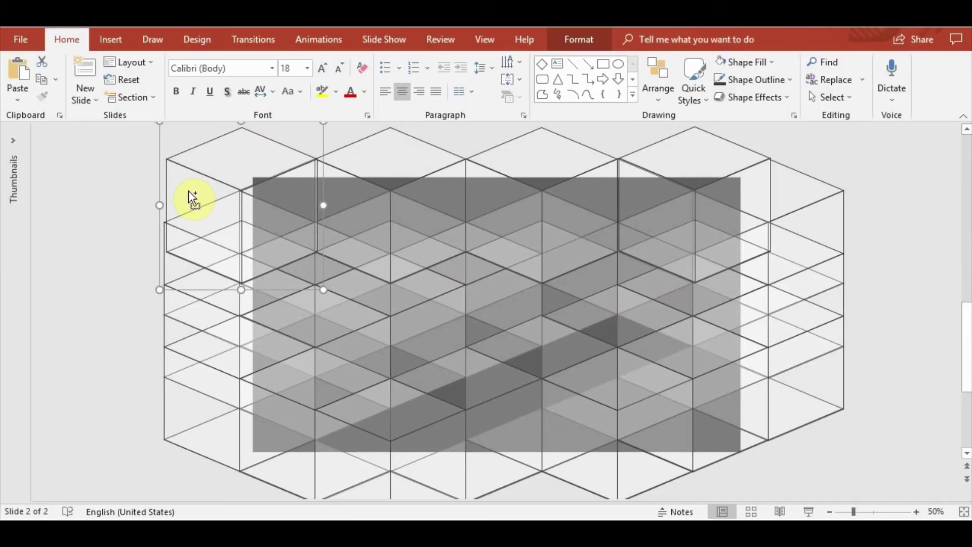
{"action": "left_click", "coordinate": [793, 513]}
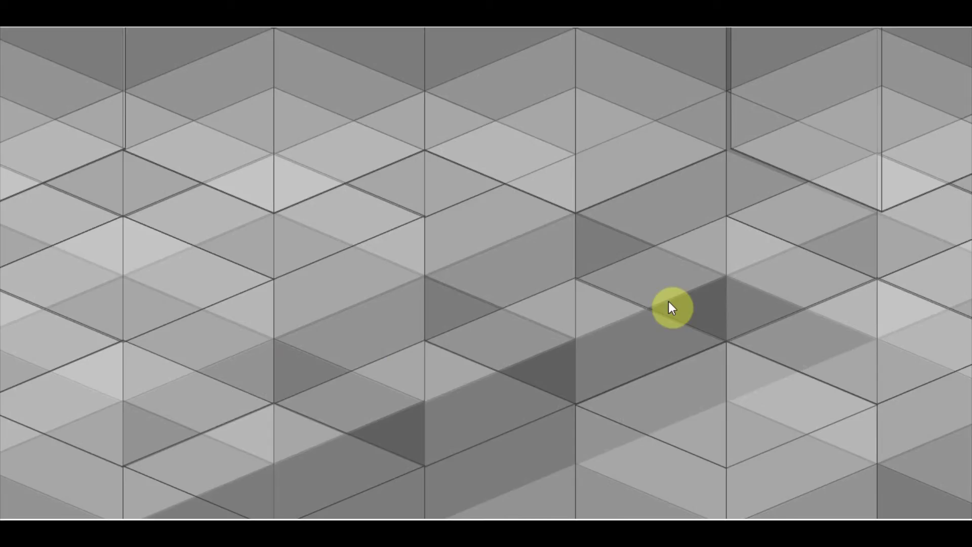
{"action": "key", "text": "Escape"}
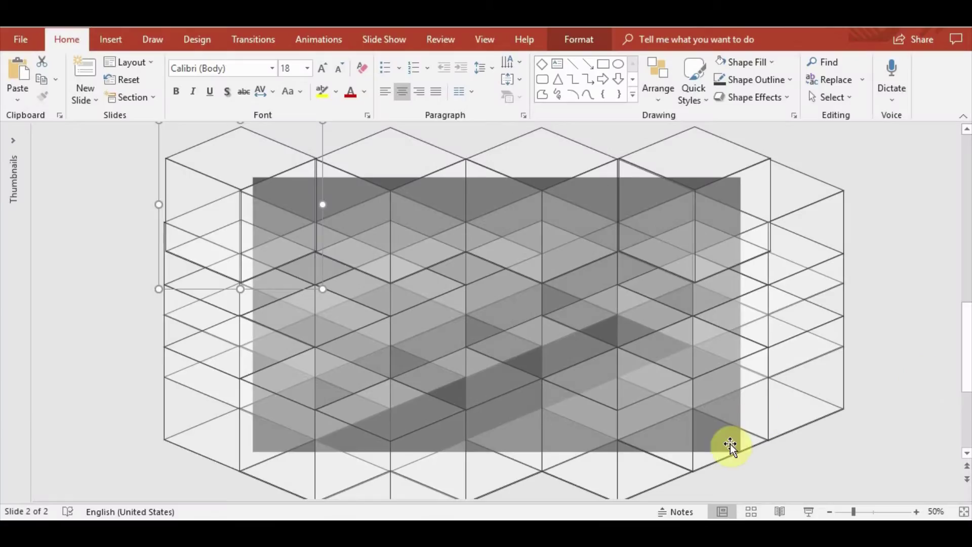
Make all the grid shapes' fill fully opaque at 0% transparency
{"action": "key", "text": "ctrl+a"}
{"action": "left_click", "coordinate": [587, 39]}
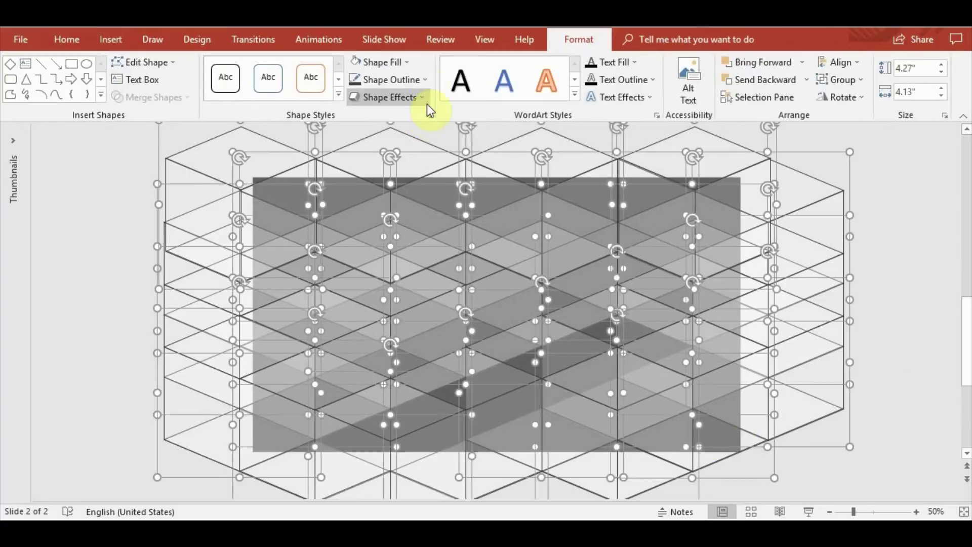
{"action": "left_click", "coordinate": [429, 115]}
{"action": "left_click_drag", "start_coordinate": [881, 365], "coordinate": [810, 363]}
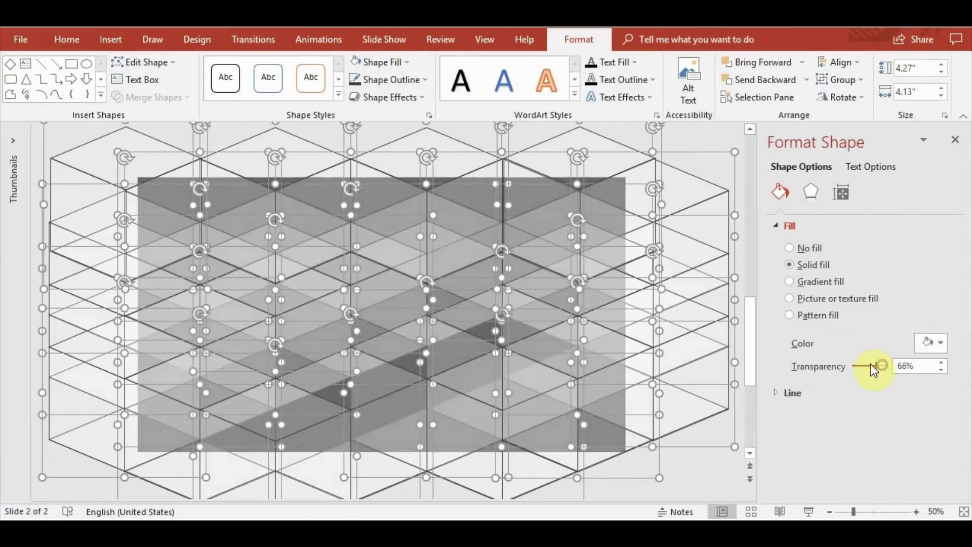
{"action": "left_click", "coordinate": [954, 140]}
Cut and re-paste the bottom-right cube, fitting it back into its grid slot in front
{"action": "left_click", "coordinate": [225, 156]}
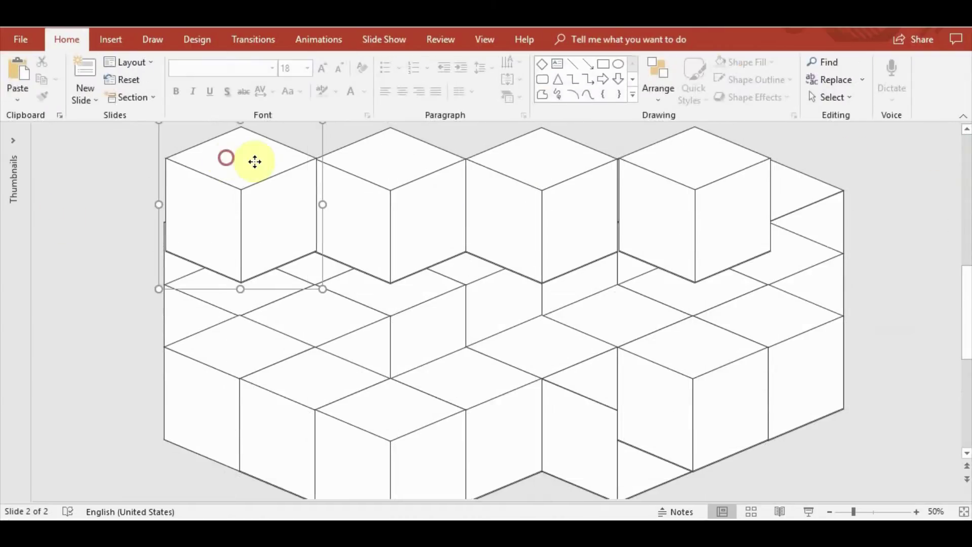
{"action": "left_click", "coordinate": [390, 167], "text": "shift"}
{"action": "left_click", "coordinate": [541, 168], "text": "shift"}
{"action": "left_click", "coordinate": [685, 186], "text": "shift"}
{"action": "left_click", "coordinate": [867, 304]}
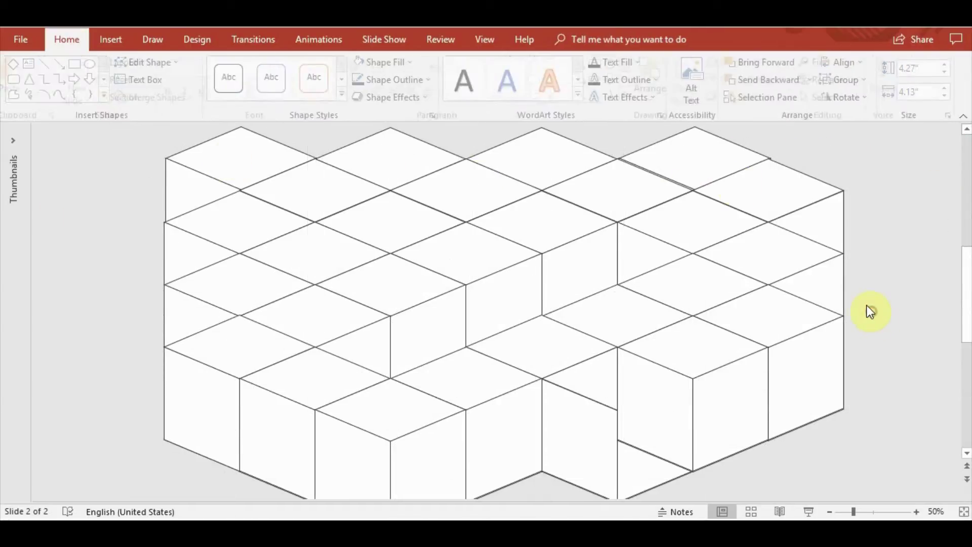
{"action": "left_click", "coordinate": [723, 174]}
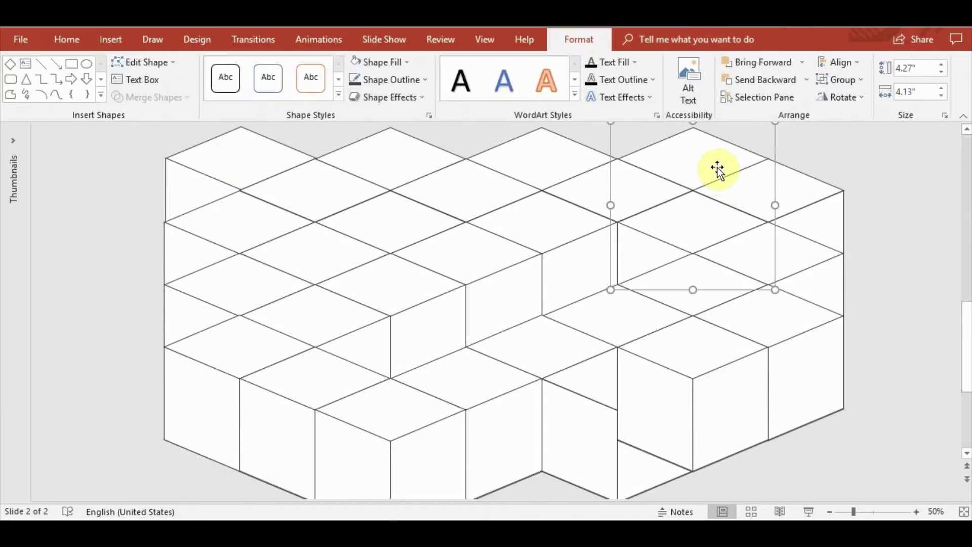
{"action": "left_click", "coordinate": [261, 165]}
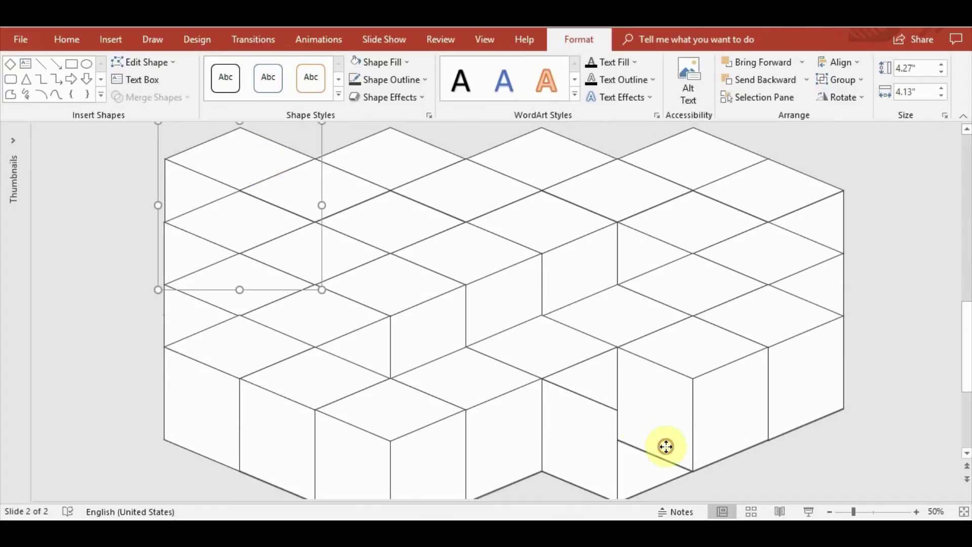
{"action": "left_click", "coordinate": [582, 458]}
{"action": "key", "text": "ctrl+x"}
{"action": "key", "text": "ctrl+v"}
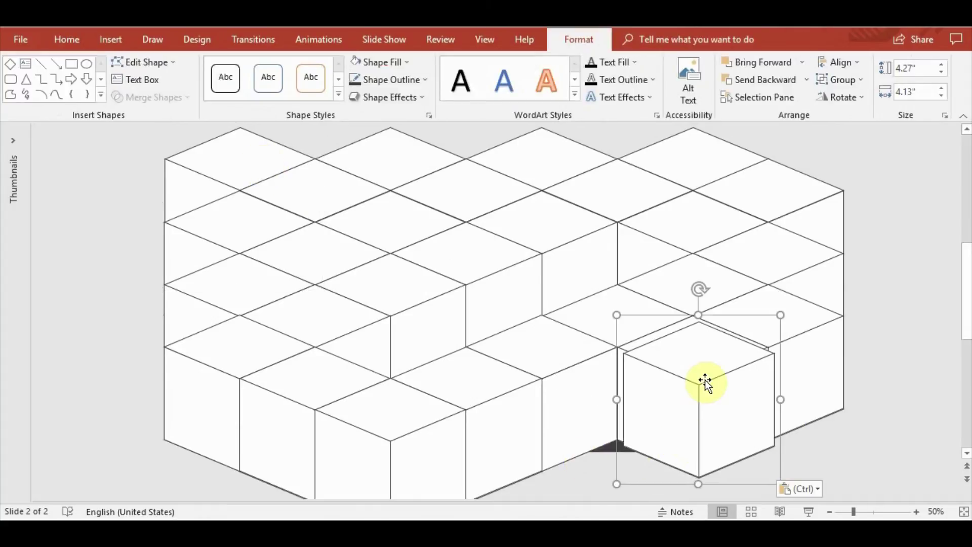
{"action": "left_click_drag", "start_coordinate": [705, 383], "coordinate": [623, 406]}
{"action": "left_click", "coordinate": [946, 414]}
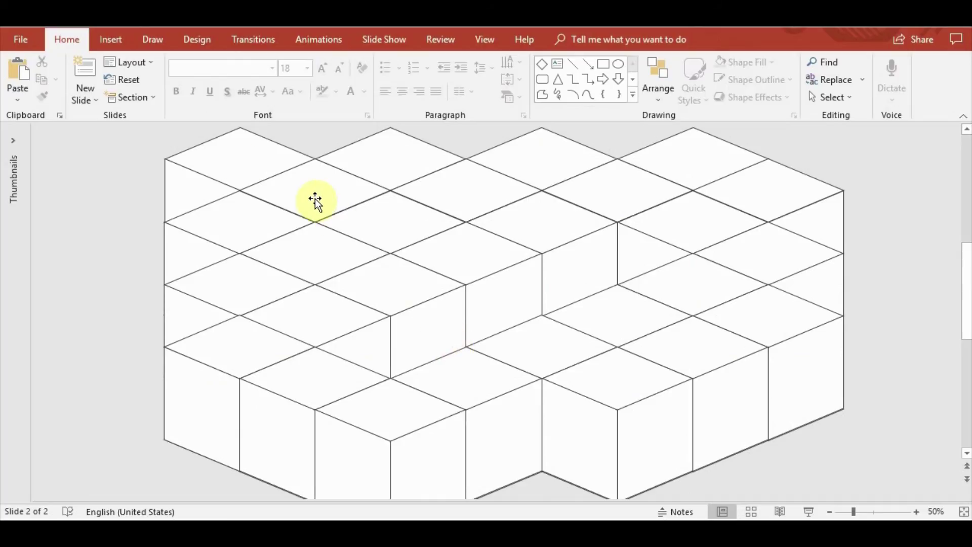
Shift four top-row cubes up and left so they stack correctly against their neighbours
{"action": "left_click", "coordinate": [240, 164]}
{"action": "left_click", "coordinate": [360, 159], "text": "shift"}
{"action": "left_click", "coordinate": [759, 213]}
{"action": "left_click", "coordinate": [623, 202], "text": "shift"}
{"action": "left_click", "coordinate": [465, 207], "text": "shift"}
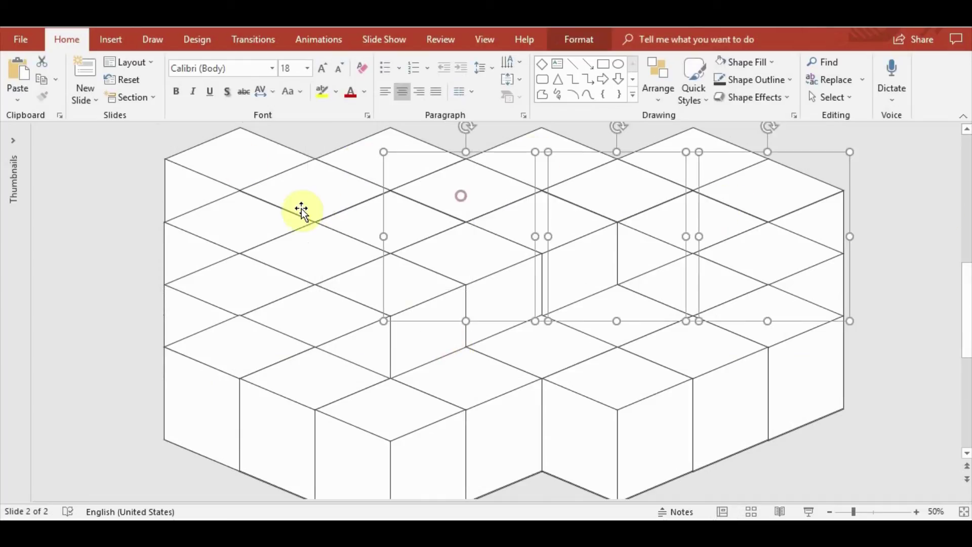
{"action": "left_click", "coordinate": [309, 210], "text": "shift"}
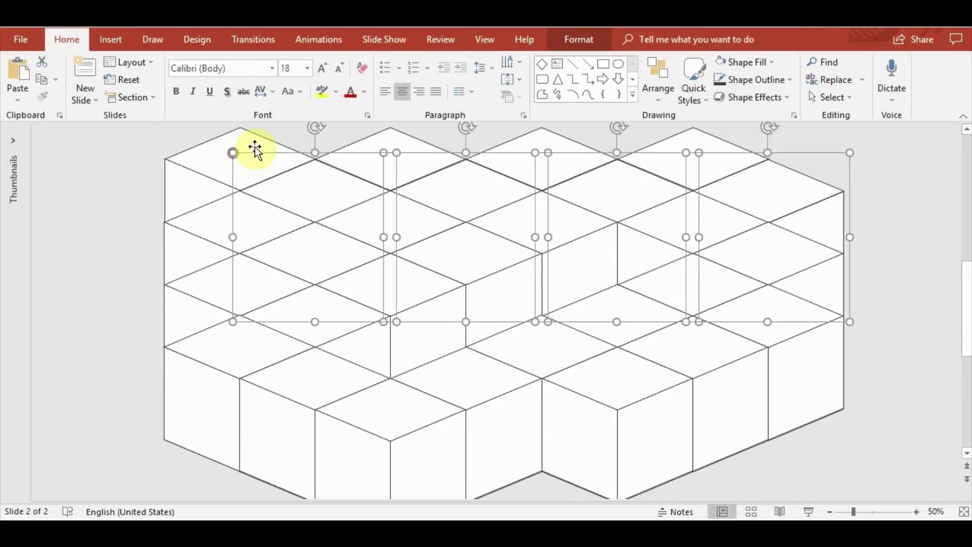
{"action": "left_click_drag", "start_coordinate": [334, 207], "coordinate": [260, 175]}
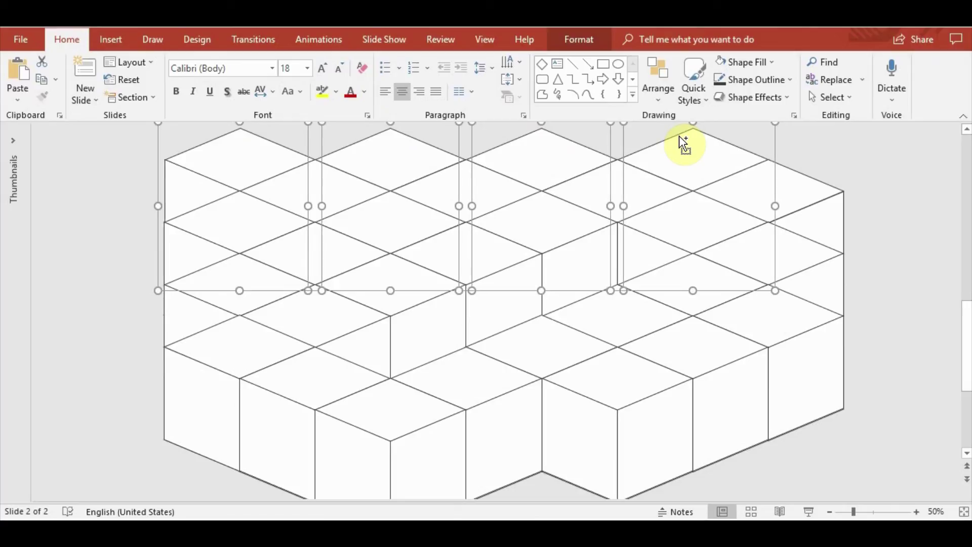
{"action": "left_click", "coordinate": [909, 303]}
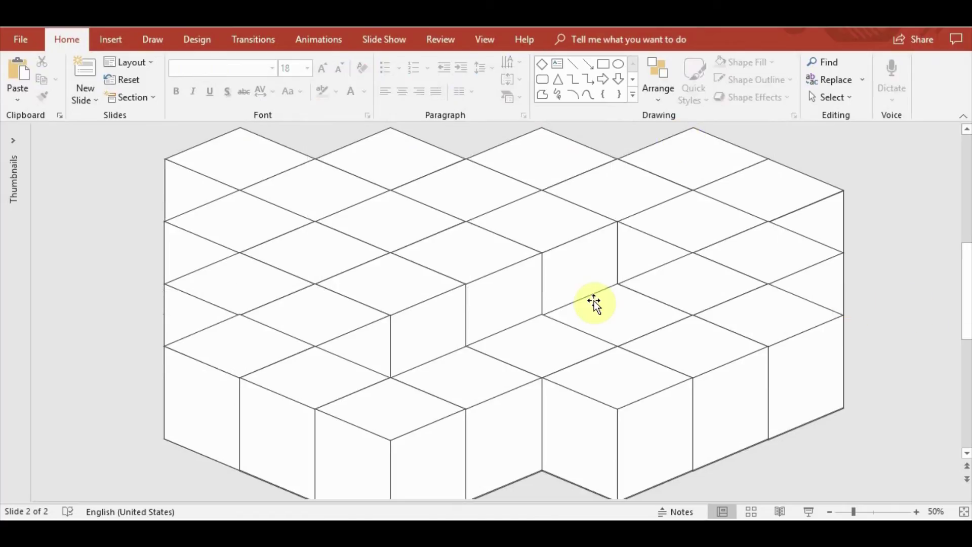
{"action": "scroll", "coordinate": [590, 300], "scroll_direction": "down", "scroll_amount": 1}
{"action": "scroll", "coordinate": [628, 345], "scroll_direction": "down", "scroll_amount": 2}
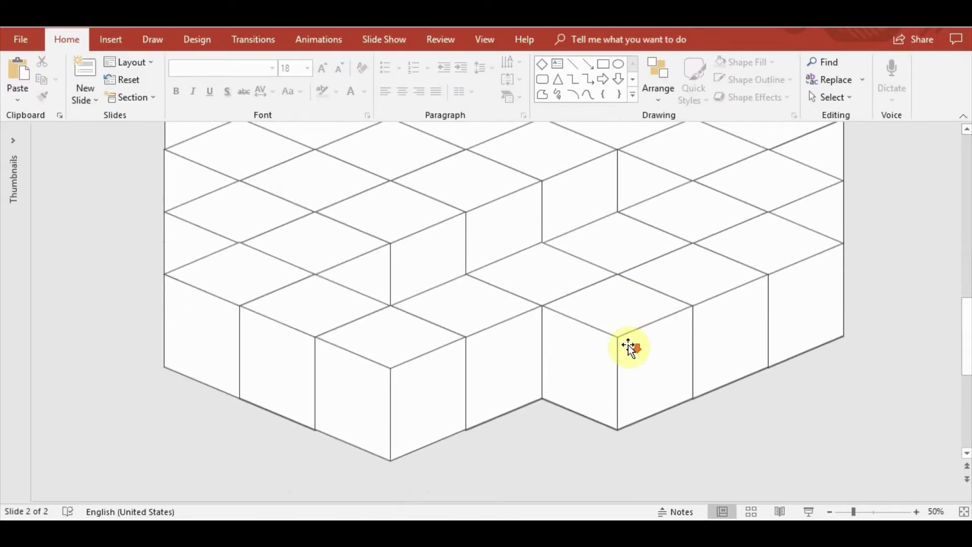
{"action": "scroll", "coordinate": [627, 345], "scroll_direction": "down", "scroll_amount": 2}
Move the colour bar up near the grid and place a copy of a white cube below the grid
{"action": "left_click_drag", "start_coordinate": [612, 493], "coordinate": [765, 414]}
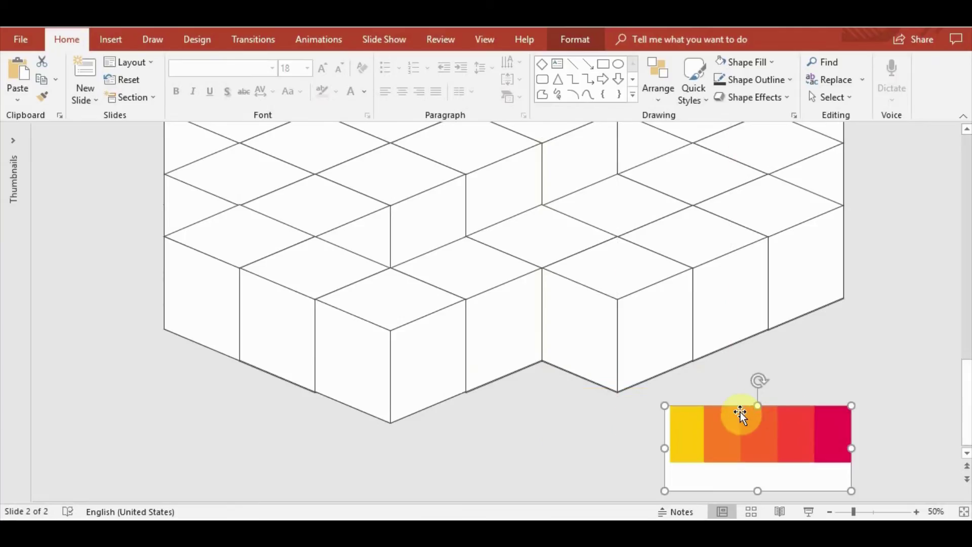
{"action": "left_click", "coordinate": [545, 401]}
{"action": "left_click", "coordinate": [600, 353]}
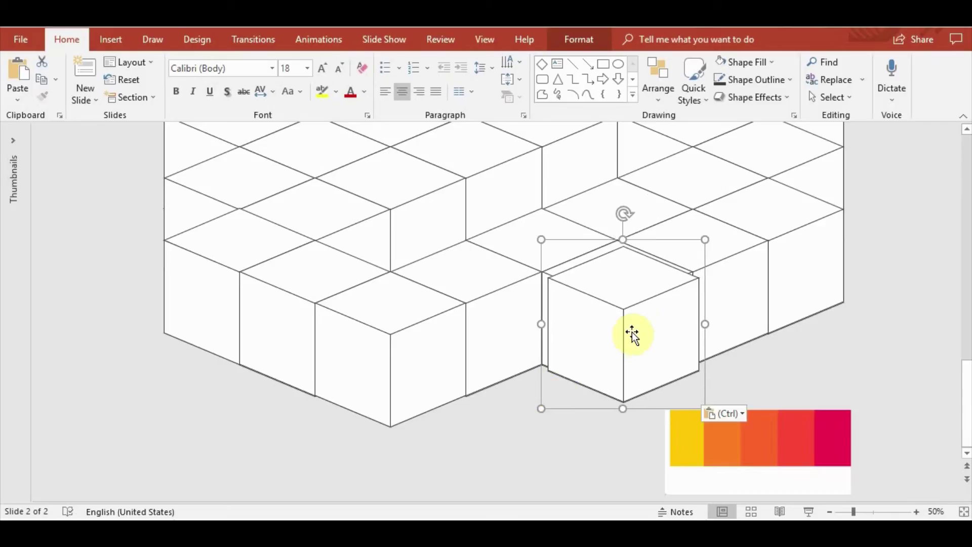
{"action": "left_click_drag", "start_coordinate": [631, 332], "coordinate": [563, 390]}
Fill the copied cube's faces with the bar's magenta using the Eyedropper
{"action": "left_click", "coordinate": [511, 408]}
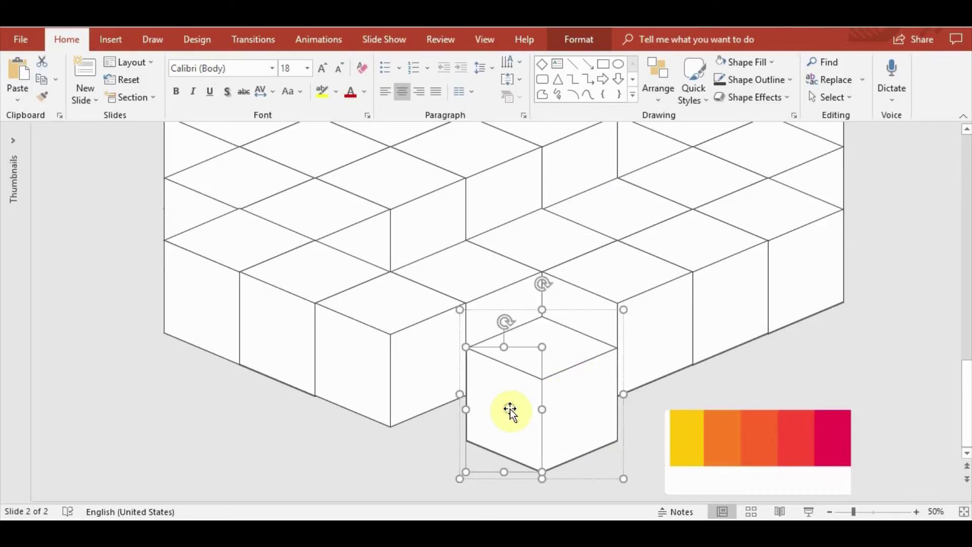
{"action": "left_click", "coordinate": [575, 412], "text": "shift"}
{"action": "left_click", "coordinate": [549, 335], "text": "shift"}
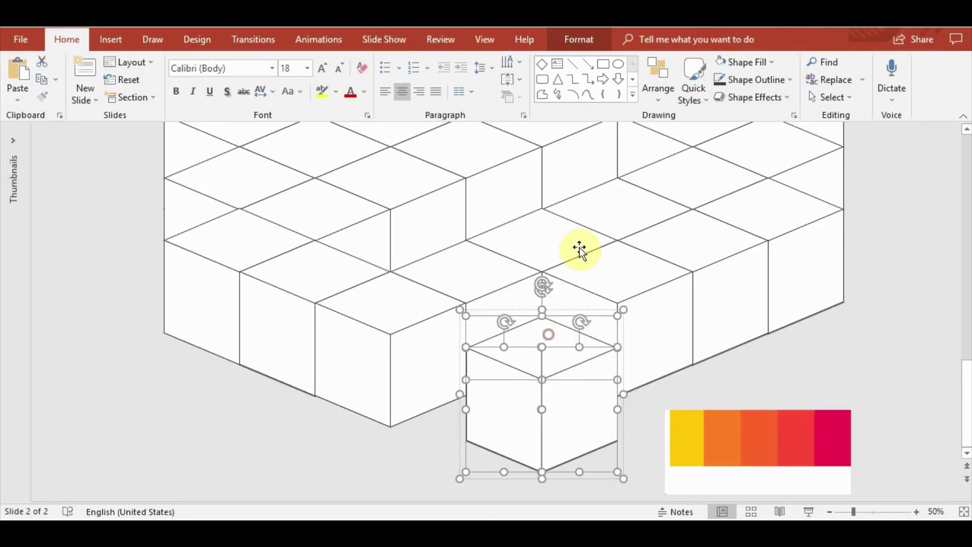
{"action": "left_click", "coordinate": [580, 44]}
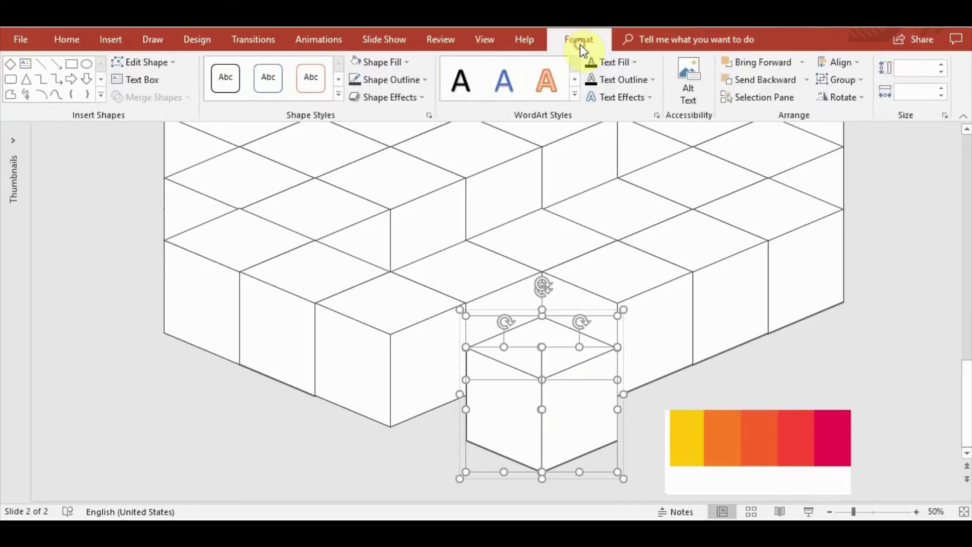
{"action": "left_click", "coordinate": [405, 63]}
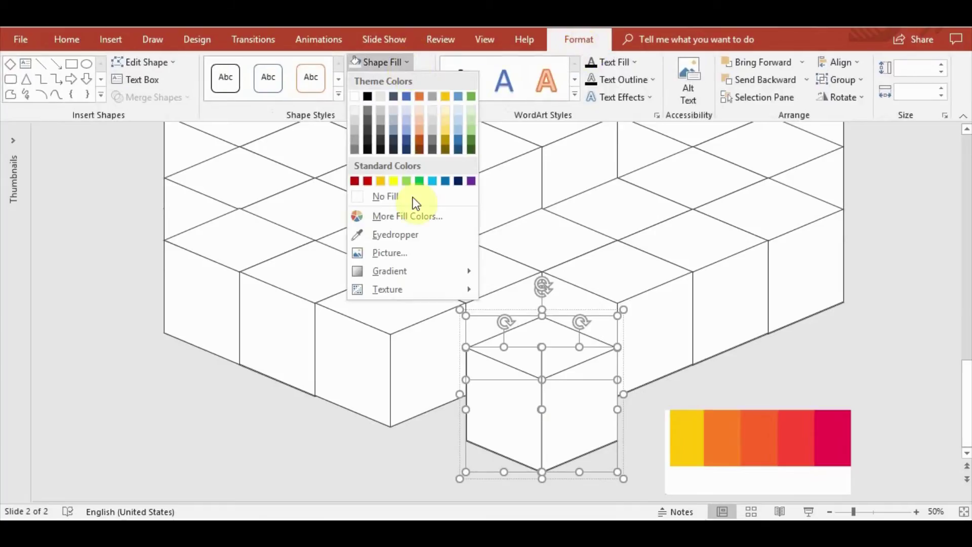
{"action": "left_click", "coordinate": [418, 236]}
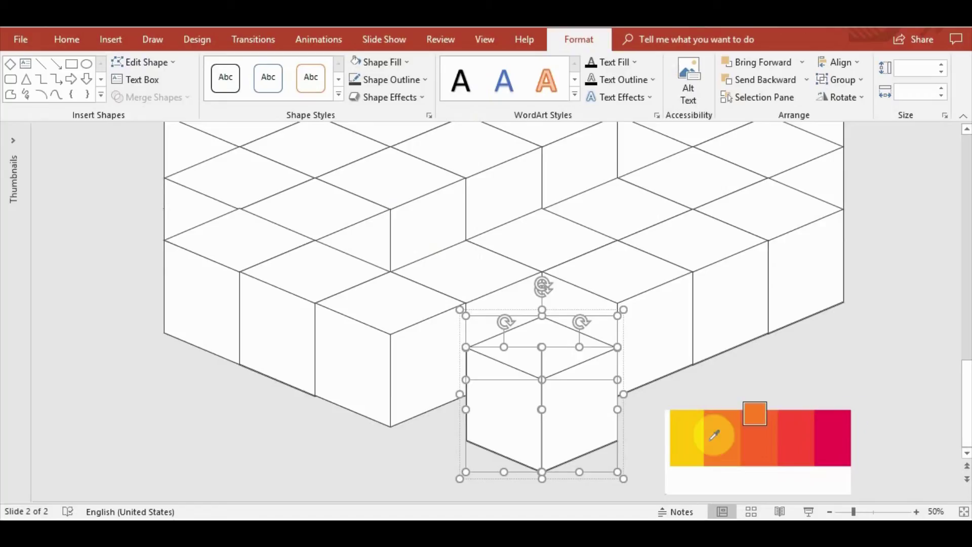
{"action": "left_click", "coordinate": [844, 442]}
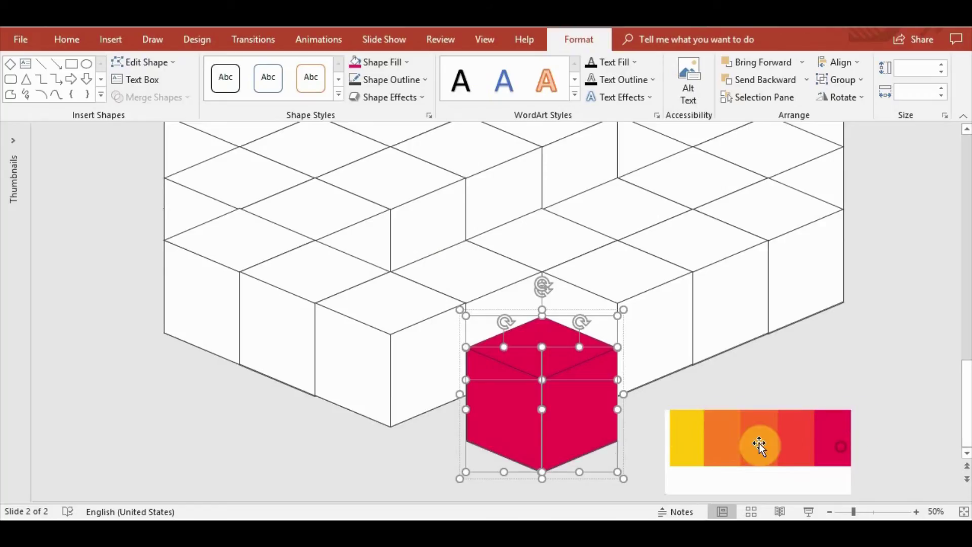
Set the magenta cube into a grid slot, delete its base face, Send to Back, then Bring Forward three times
{"action": "mouse_move", "coordinate": [591, 438]}
{"action": "left_mouse_down"}
{"action": "mouse_move", "coordinate": [543, 383]}
{"action": "mouse_move", "coordinate": [448, 319]}
{"action": "left_mouse_up"}
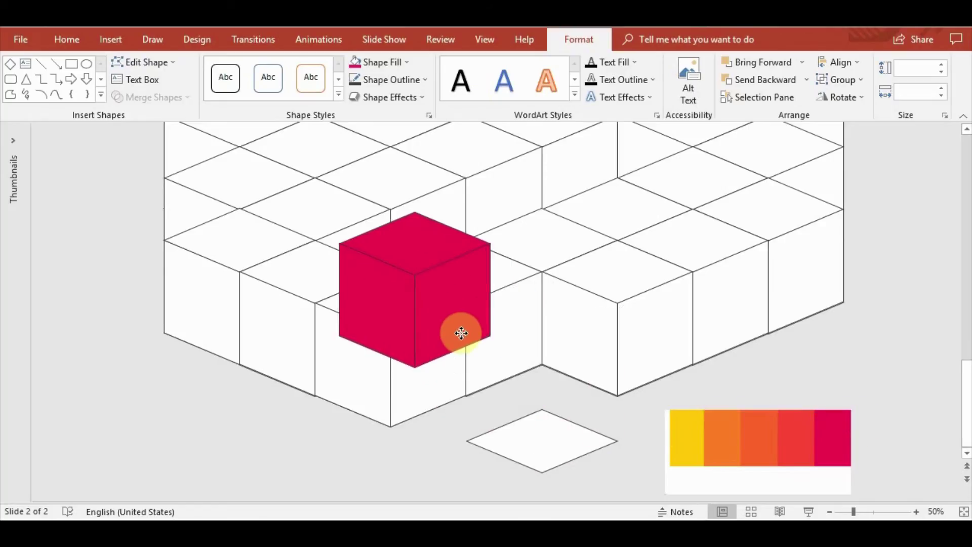
{"action": "left_click", "coordinate": [564, 438]}
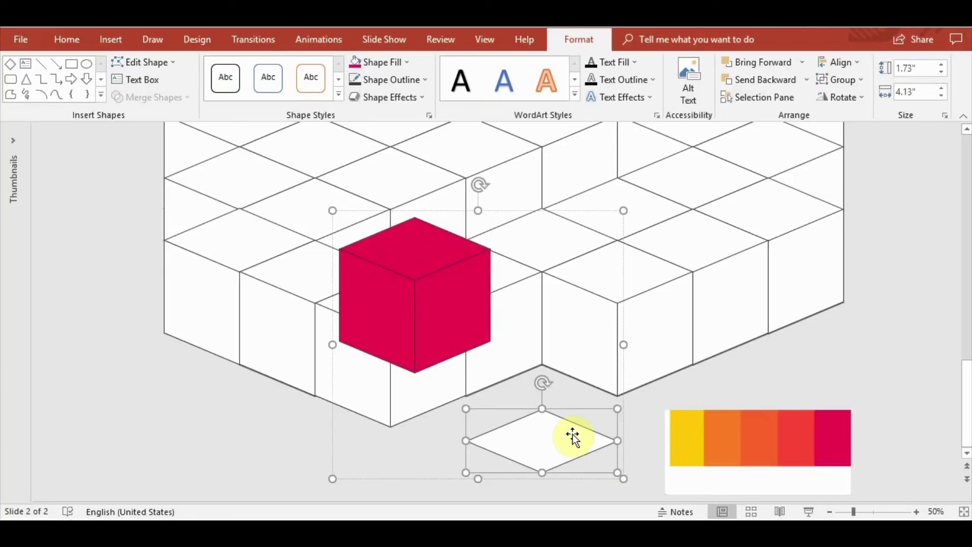
{"action": "key", "text": "Delete"}
{"action": "mouse_move", "coordinate": [414, 295]}
{"action": "left_mouse_down"}
{"action": "mouse_move", "coordinate": [399, 272]}
{"action": "mouse_move", "coordinate": [391, 282]}
{"action": "left_mouse_up"}
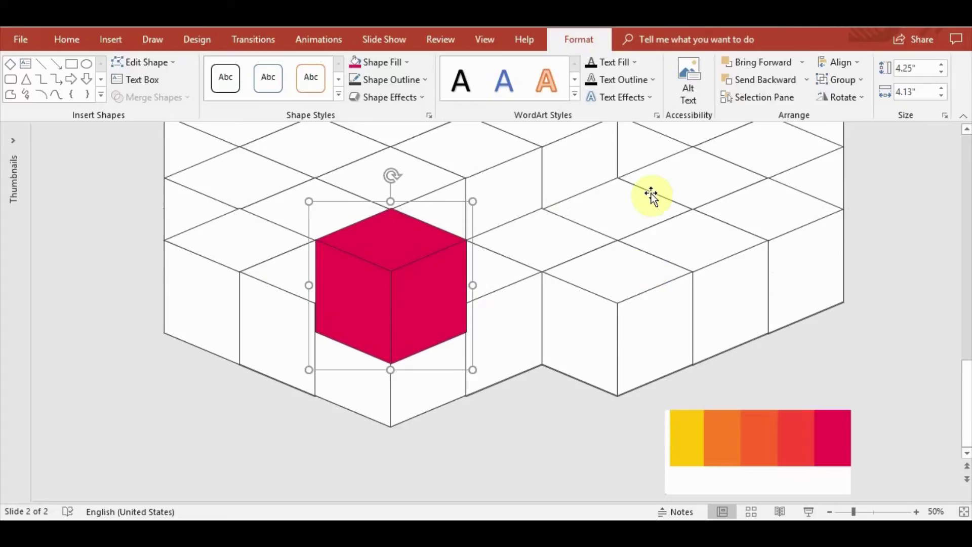
{"action": "left_click", "coordinate": [807, 80]}
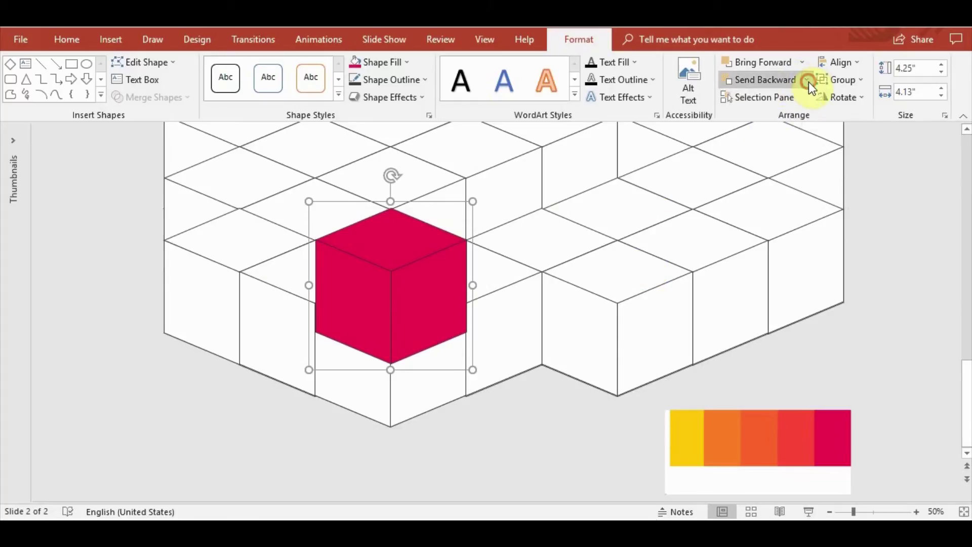
{"action": "left_click", "coordinate": [794, 115]}
{"action": "left_click", "coordinate": [769, 64]}
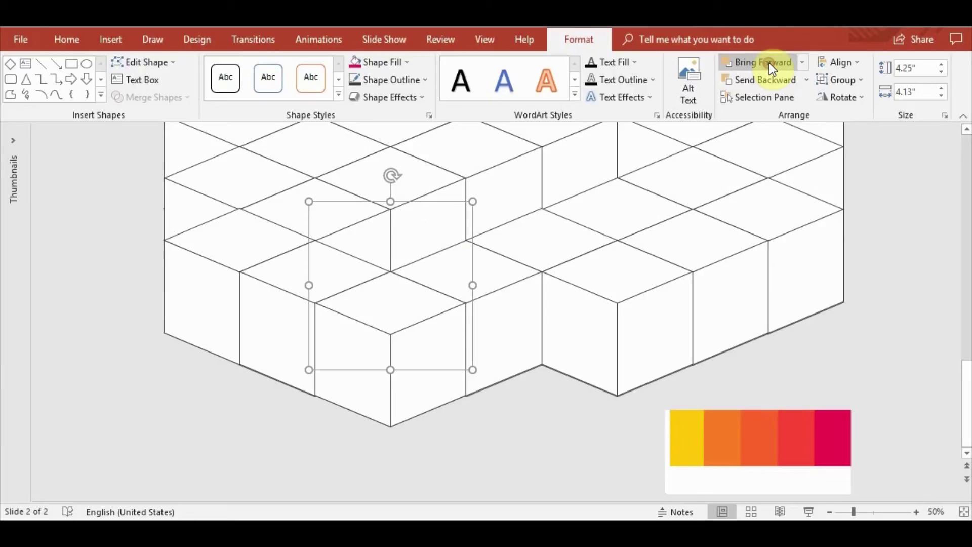
{"action": "left_click", "coordinate": [769, 63]}
{"action": "left_click", "coordinate": [769, 63]}
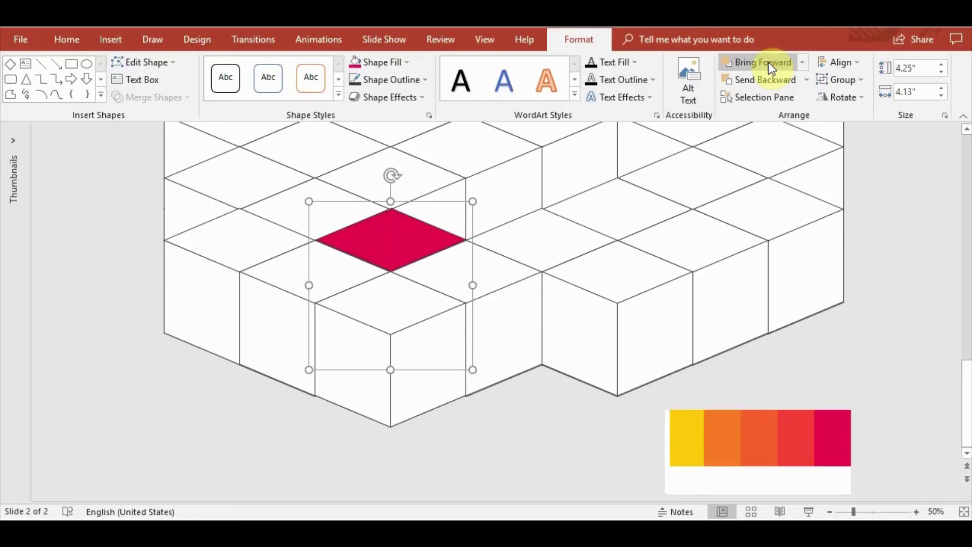
{"action": "mouse_move", "coordinate": [412, 201]}
{"action": "left_mouse_down"}
{"action": "mouse_move", "coordinate": [412, 174]}
{"action": "mouse_move", "coordinate": [412, 186]}
{"action": "left_mouse_up"}
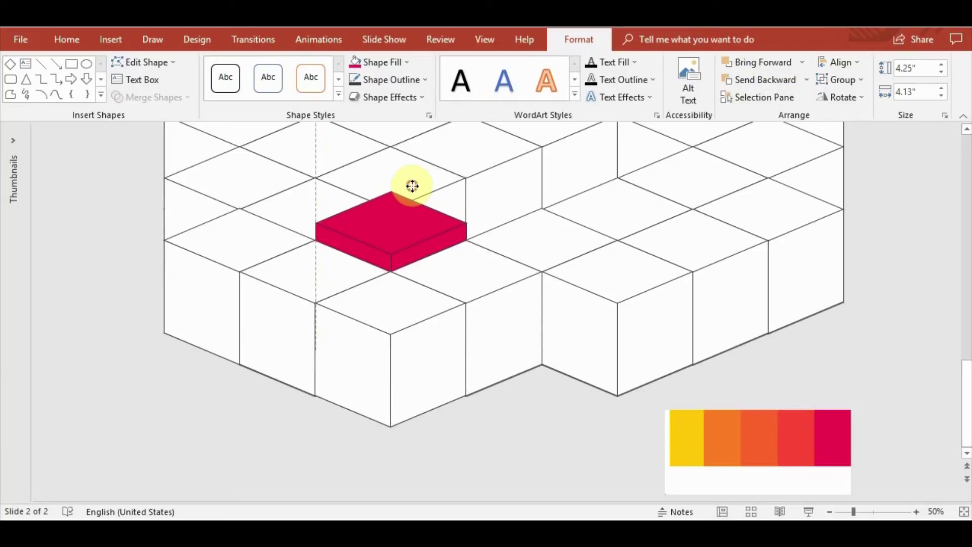
{"action": "left_click_drag", "start_coordinate": [412, 186], "coordinate": [412, 183]}
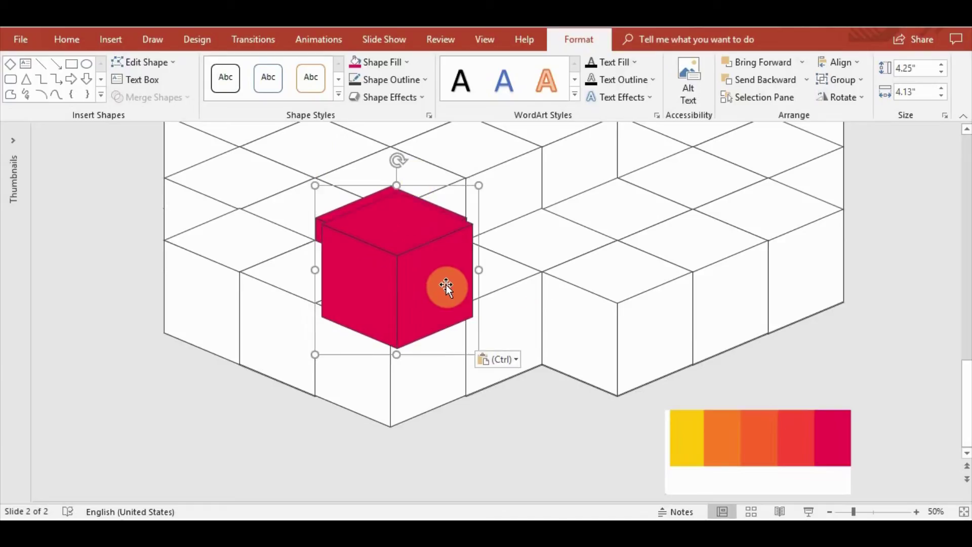
Place a magenta cube copy beside it, Send to Back, Bring Forward twice, and lift it into a taller step
{"action": "left_click_drag", "start_coordinate": [540, 317], "coordinate": [476, 257]}
{"action": "left_click", "coordinate": [803, 80]}
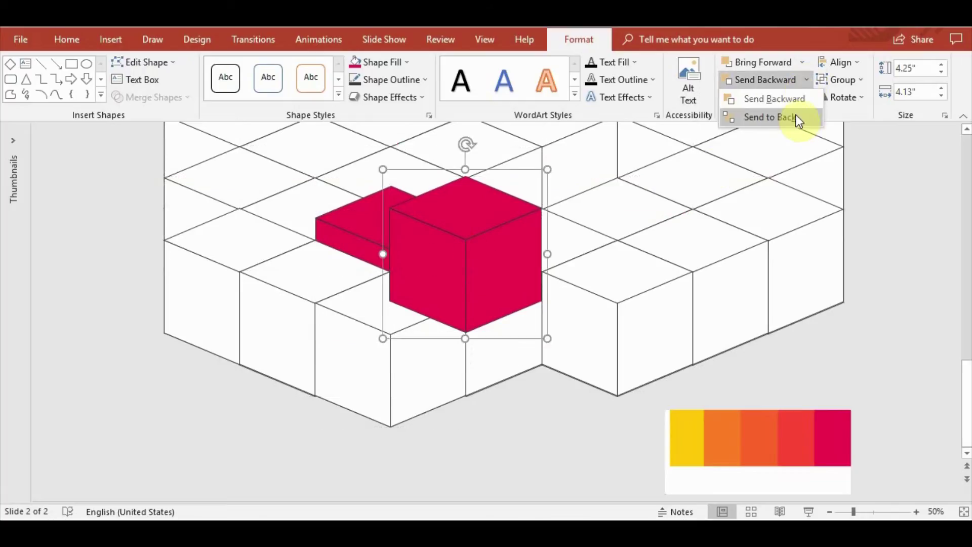
{"action": "left_click", "coordinate": [798, 121]}
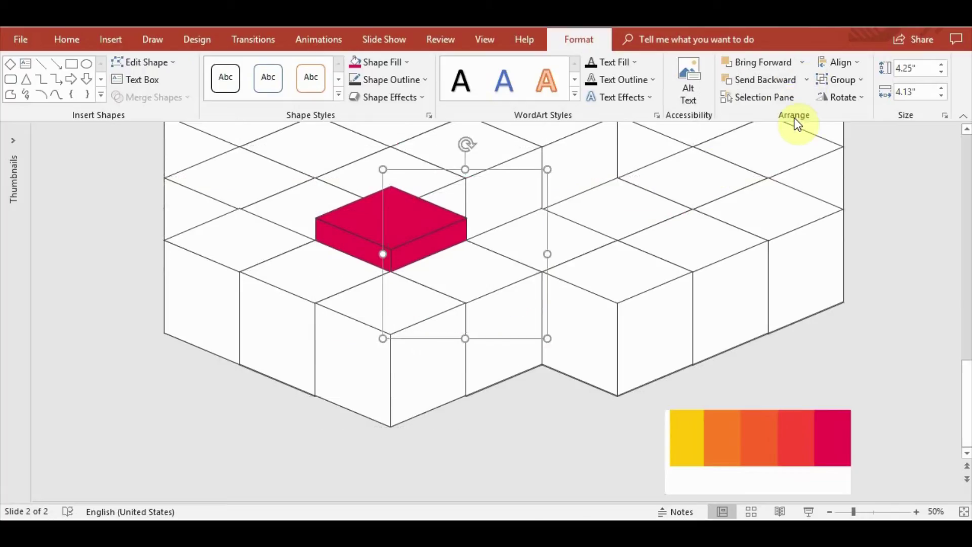
{"action": "left_click", "coordinate": [773, 67]}
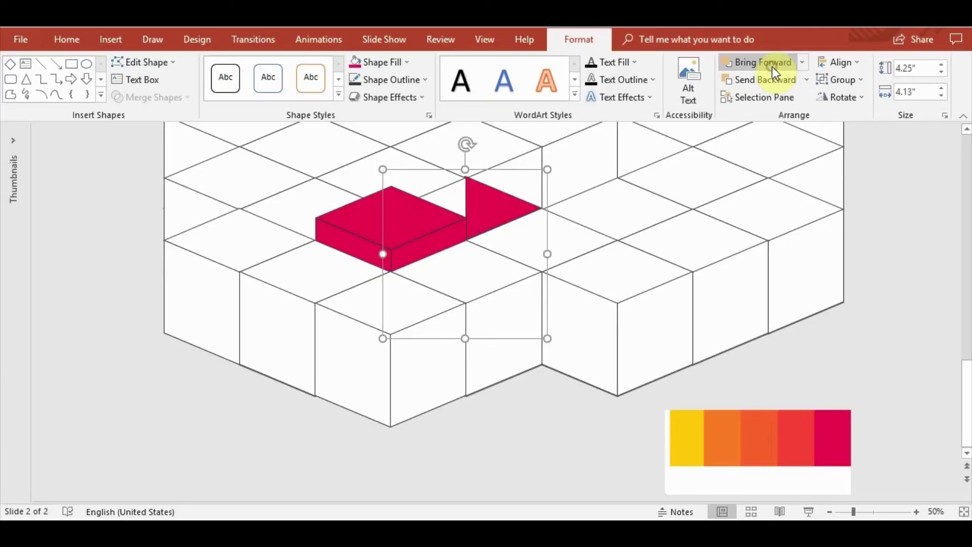
{"action": "left_click", "coordinate": [772, 66]}
{"action": "left_click_drag", "start_coordinate": [481, 199], "coordinate": [483, 158]}
{"action": "scroll", "coordinate": [635, 282], "scroll_direction": "up", "scroll_amount": 1}
{"action": "scroll", "coordinate": [642, 289], "scroll_direction": "up", "scroll_amount": 1}
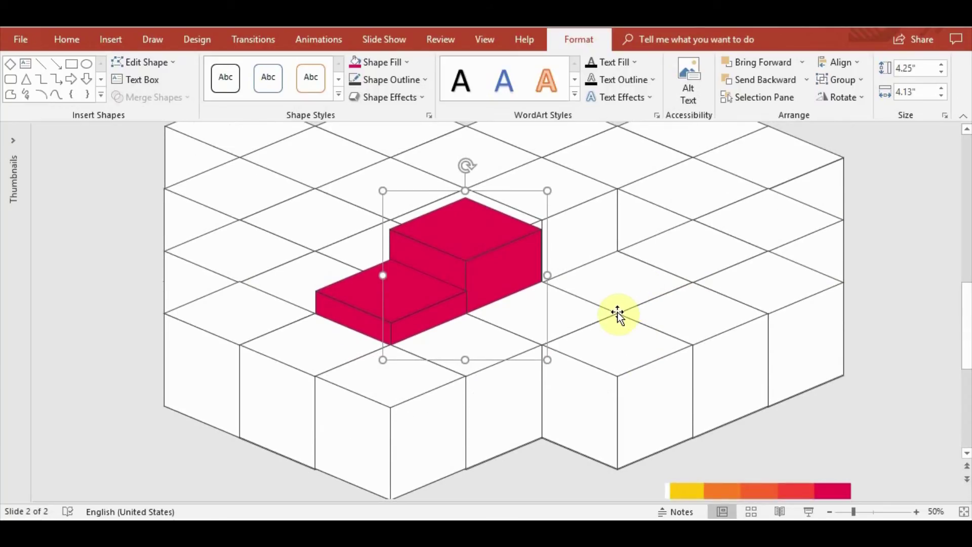
Eyedropper the colour band to fill the upper stair block red and the copied cube orange
{"action": "left_click_drag", "start_coordinate": [517, 285], "coordinate": [715, 263]}
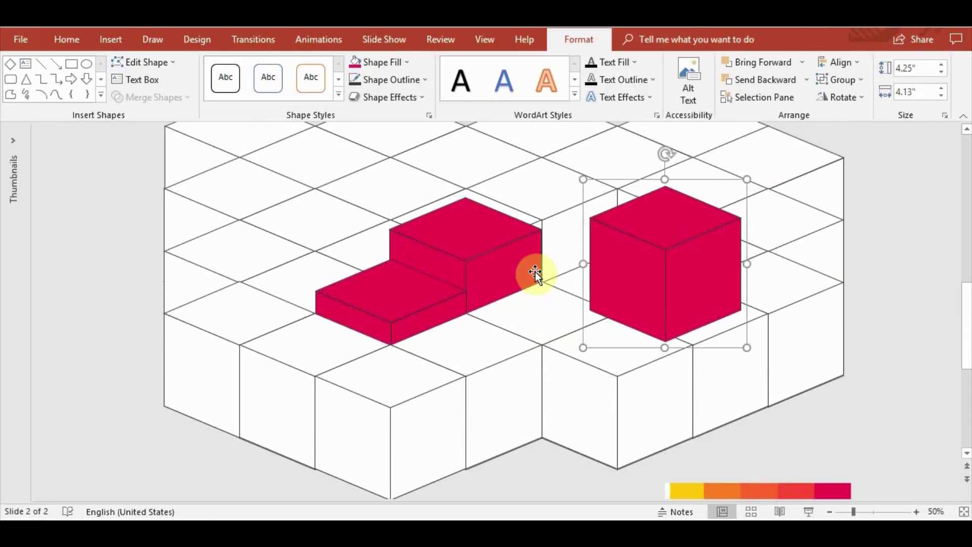
{"action": "left_click", "coordinate": [504, 256]}
{"action": "scroll", "coordinate": [505, 297], "scroll_direction": "down", "scroll_amount": 2}
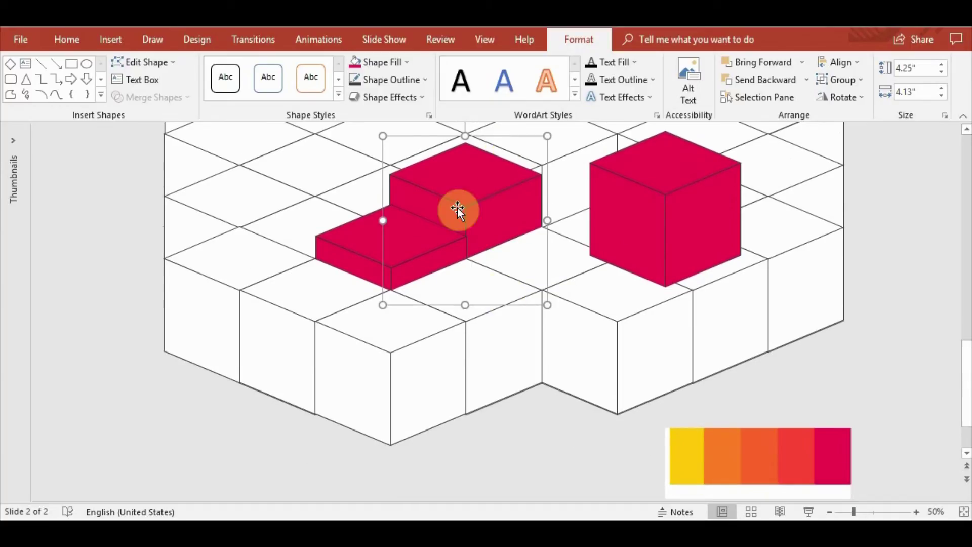
{"action": "left_click", "coordinate": [402, 63]}
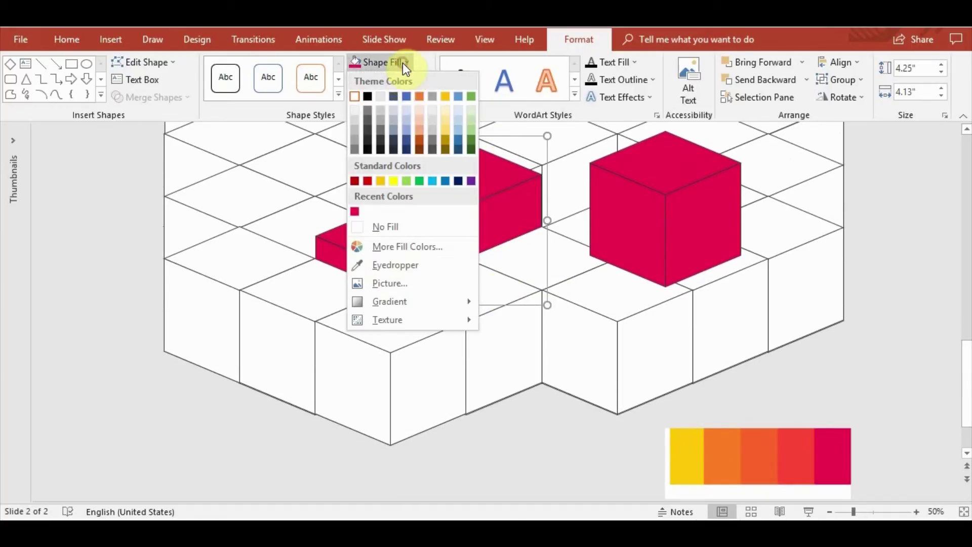
{"action": "left_click", "coordinate": [409, 265]}
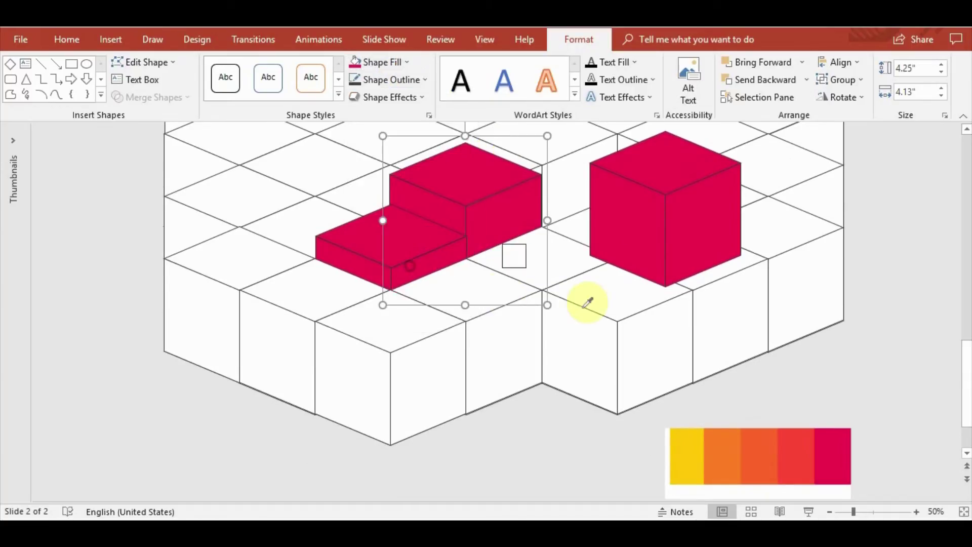
{"action": "left_click", "coordinate": [798, 470]}
{"action": "left_click", "coordinate": [705, 215]}
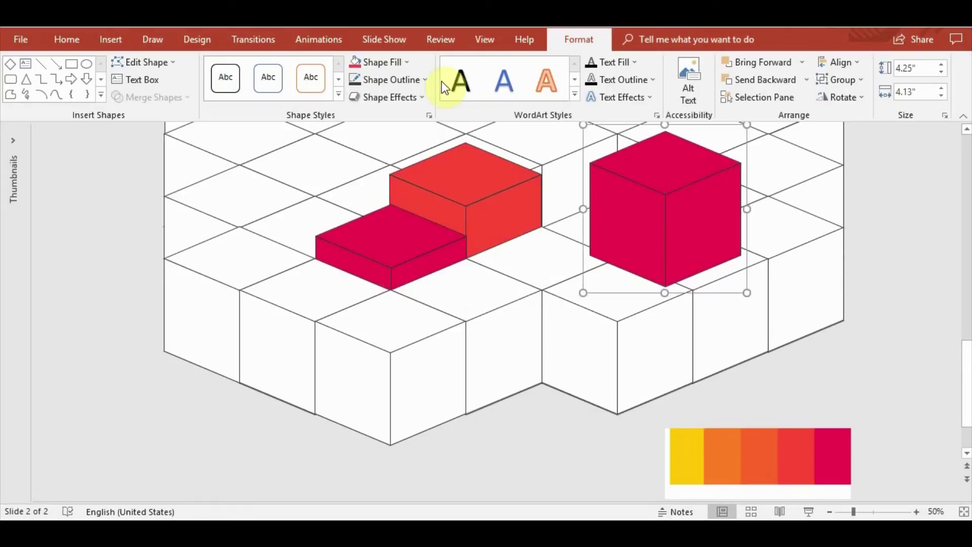
{"action": "left_click", "coordinate": [403, 64]}
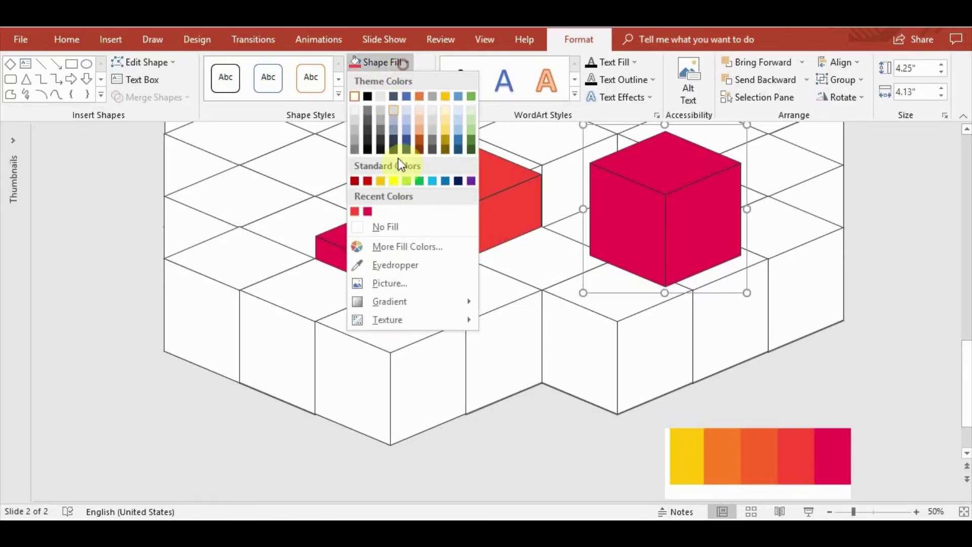
{"action": "left_click", "coordinate": [422, 263]}
{"action": "left_click", "coordinate": [743, 452]}
Move the orange cube onto the step behind the red block, sending it back then forward one layer
{"action": "mouse_move", "coordinate": [708, 222]}
{"action": "left_mouse_down"}
{"action": "mouse_move", "coordinate": [604, 216]}
{"action": "mouse_move", "coordinate": [595, 250]}
{"action": "mouse_move", "coordinate": [583, 252]}
{"action": "left_mouse_up"}
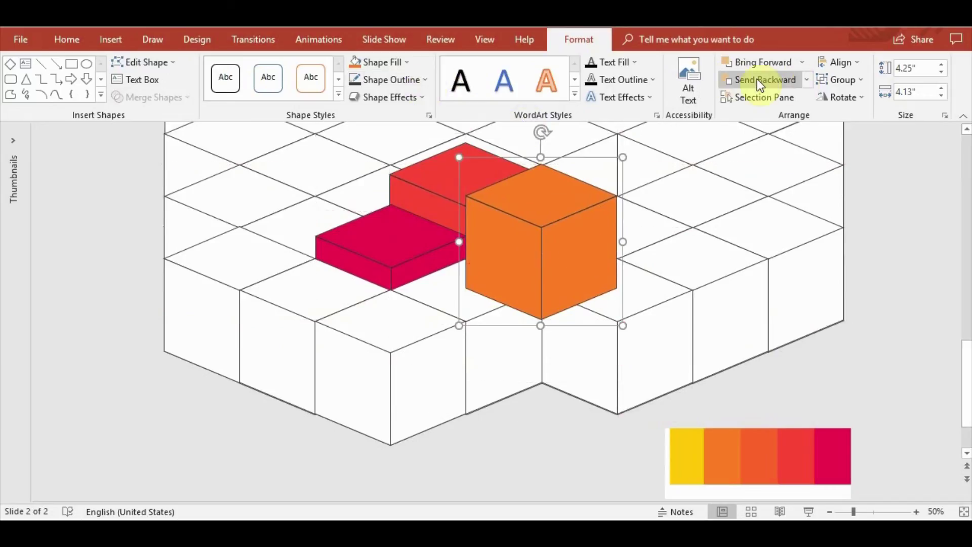
{"action": "left_click", "coordinate": [805, 80]}
{"action": "left_click", "coordinate": [795, 117]}
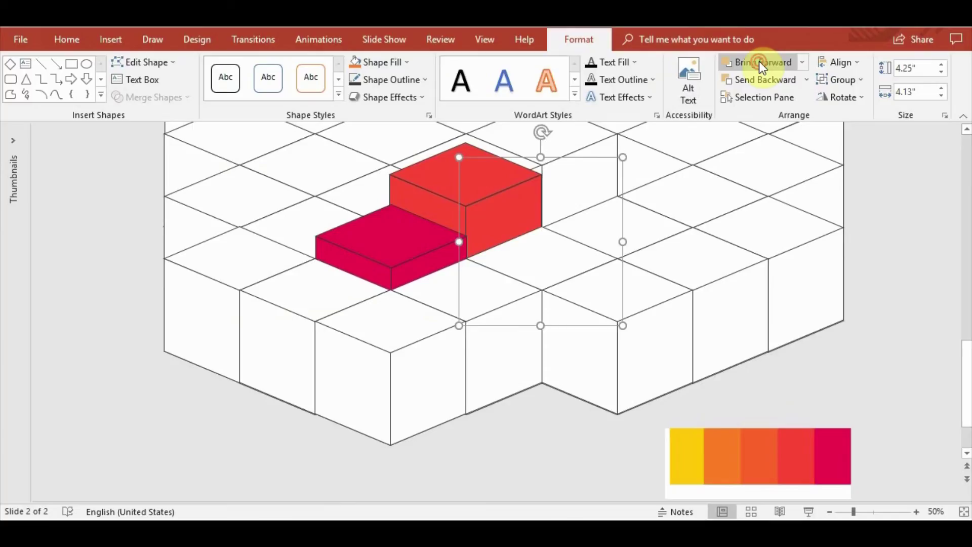
{"action": "left_click", "coordinate": [758, 62]}
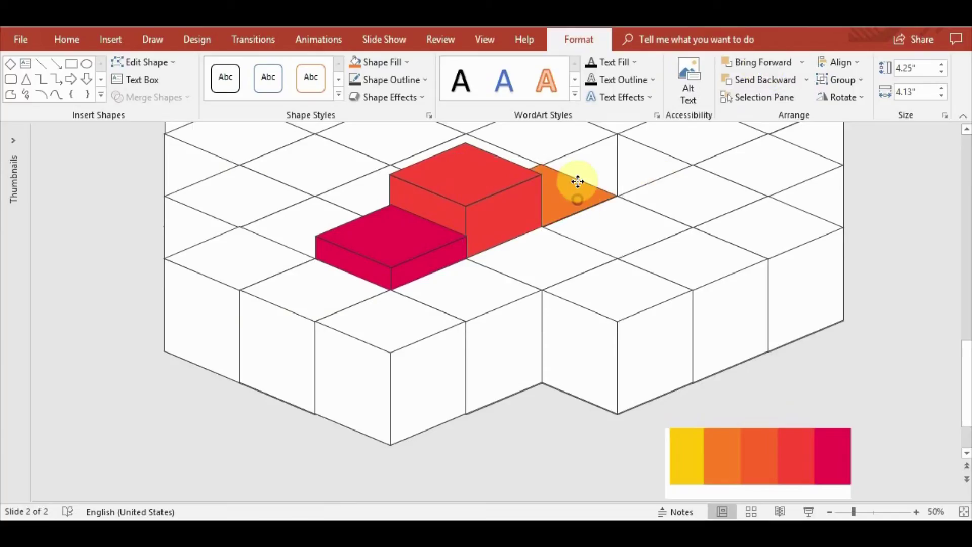
{"action": "left_click_drag", "start_coordinate": [577, 181], "coordinate": [573, 167]}
Line the red block, magenta slab and orange cube up with the grid, then paste an orange cube copy
{"action": "left_click", "coordinate": [453, 248]}
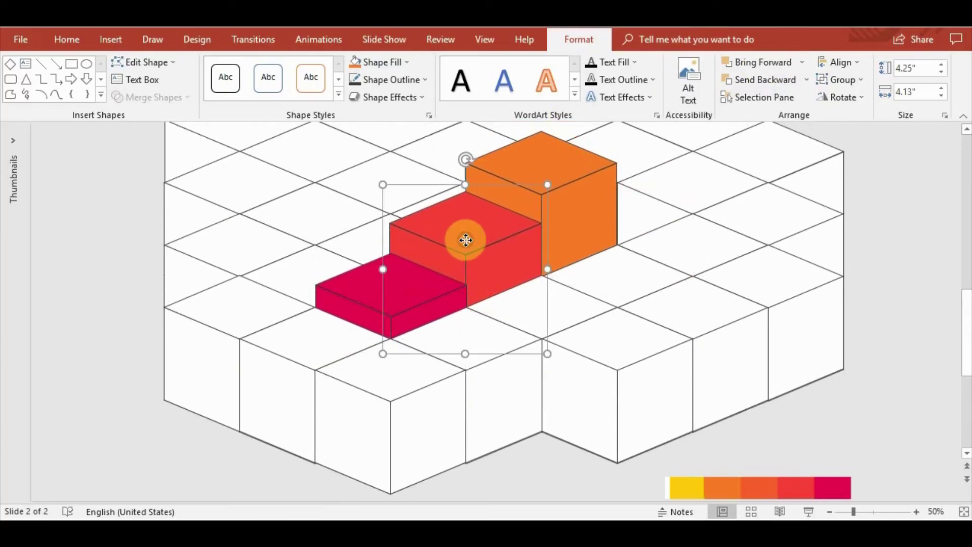
{"action": "left_click_drag", "start_coordinate": [465, 240], "coordinate": [464, 244]}
{"action": "left_click", "coordinate": [413, 299]}
{"action": "left_click_drag", "start_coordinate": [412, 292], "coordinate": [413, 298]}
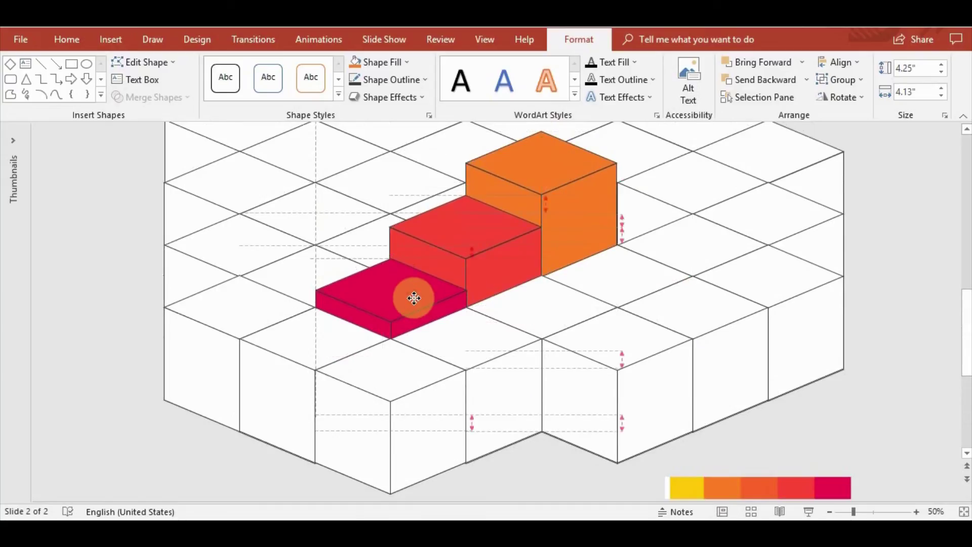
{"action": "left_click", "coordinate": [485, 253]}
{"action": "left_click_drag", "start_coordinate": [486, 249], "coordinate": [486, 257]}
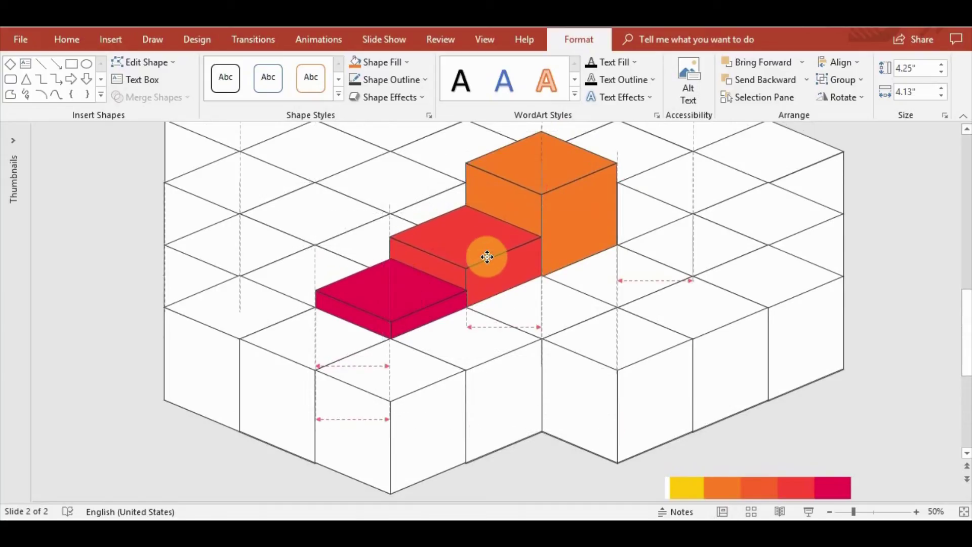
{"action": "left_click", "coordinate": [569, 185]}
{"action": "left_click_drag", "start_coordinate": [570, 184], "coordinate": [569, 201]}
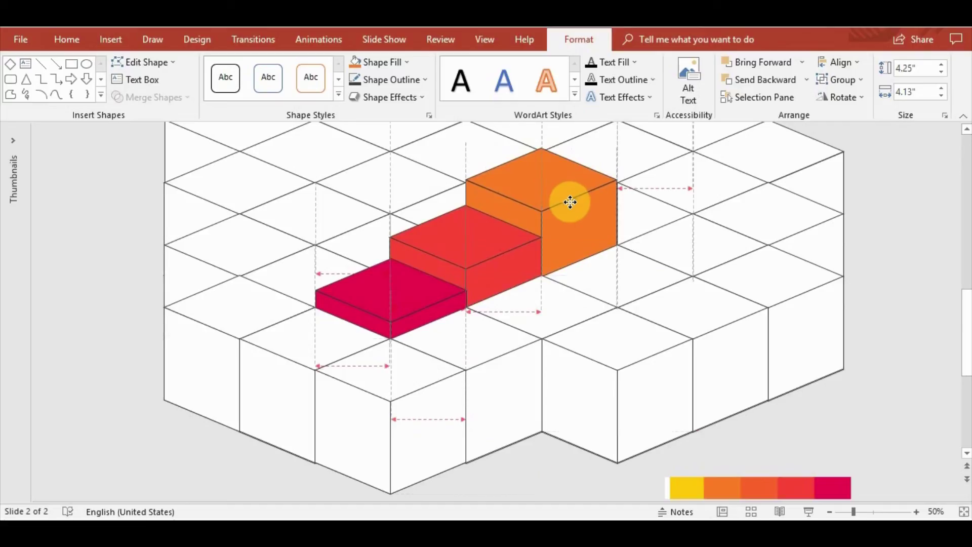
{"action": "left_click_drag", "start_coordinate": [570, 202], "coordinate": [570, 205]}
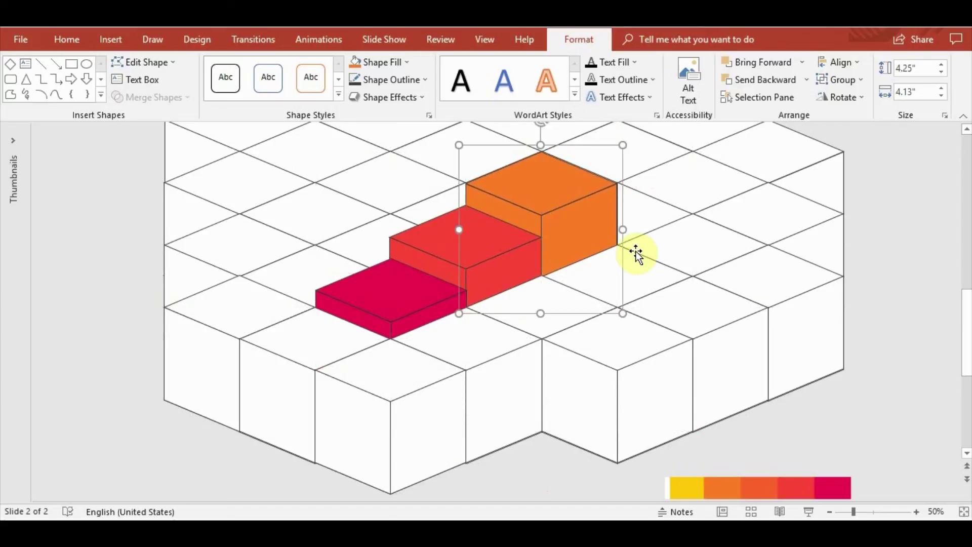
{"action": "key", "text": "ctrl+v"}
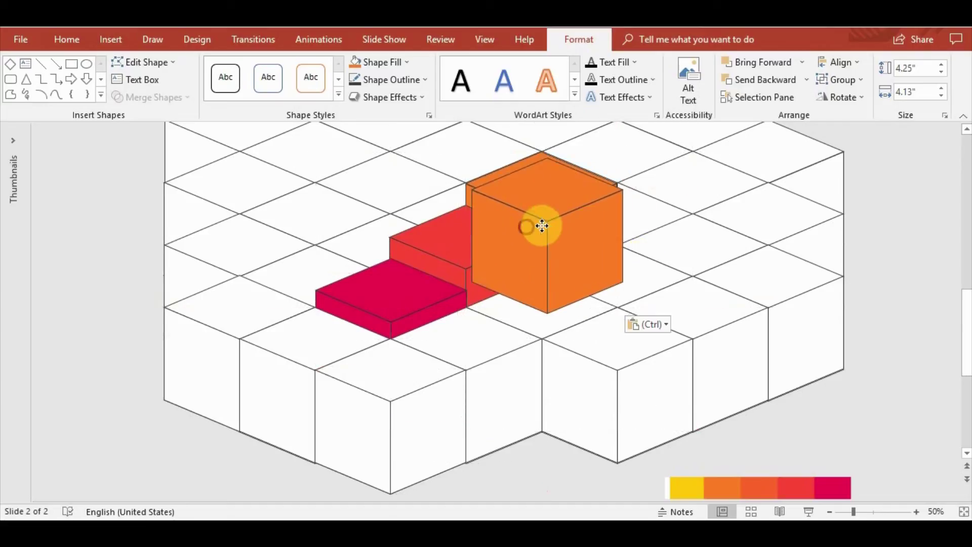
Move the orange cube copy to the top row behind the orange step, adjusting its layer order
{"action": "mouse_move", "coordinate": [538, 223]}
{"action": "left_mouse_down"}
{"action": "mouse_move", "coordinate": [626, 197]}
{"action": "mouse_move", "coordinate": [595, 250]}
{"action": "left_mouse_up"}
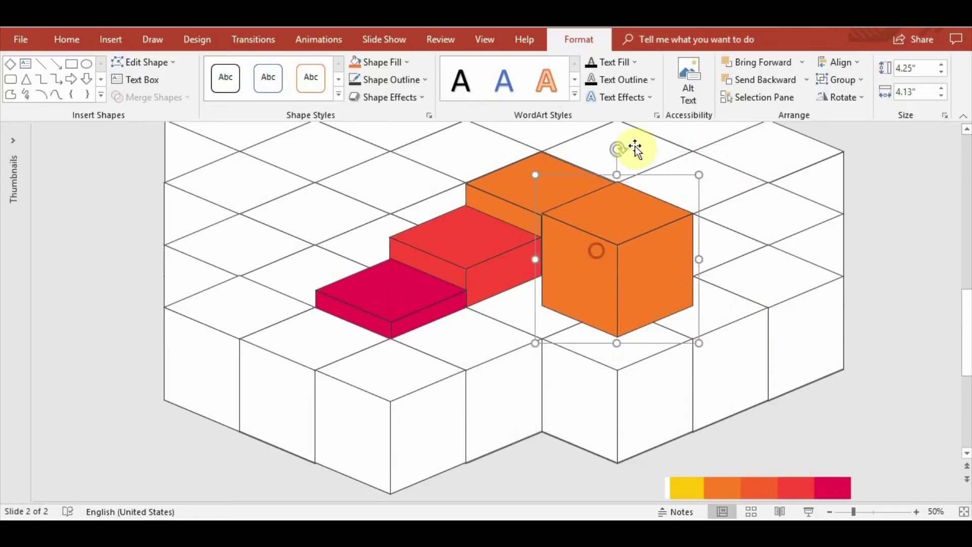
{"action": "left_click", "coordinate": [807, 79]}
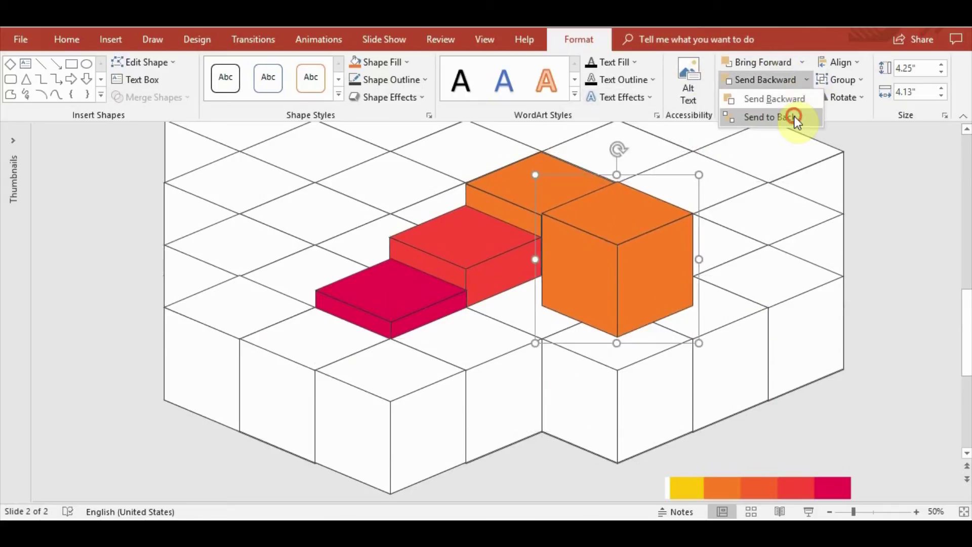
{"action": "left_click", "coordinate": [796, 115]}
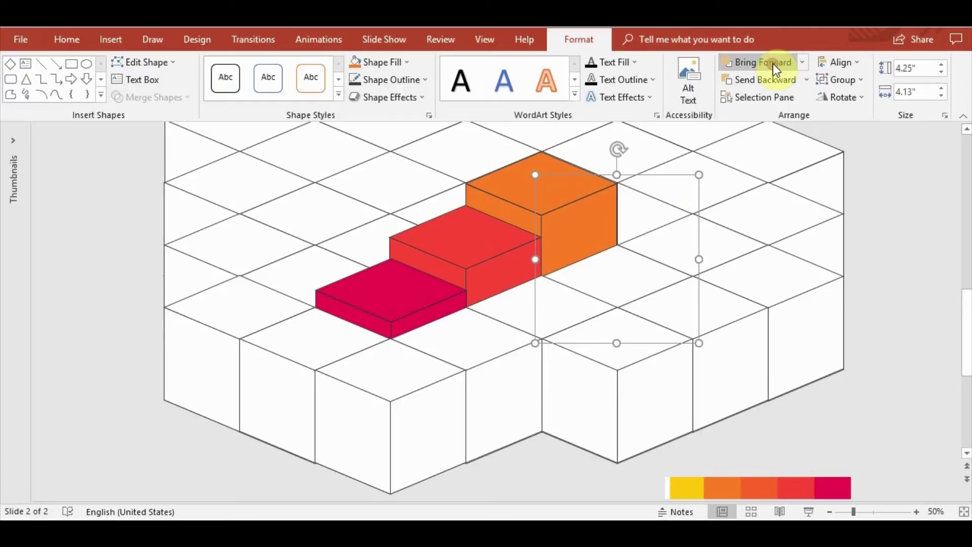
{"action": "left_click", "coordinate": [772, 62]}
{"action": "left_click", "coordinate": [773, 63]}
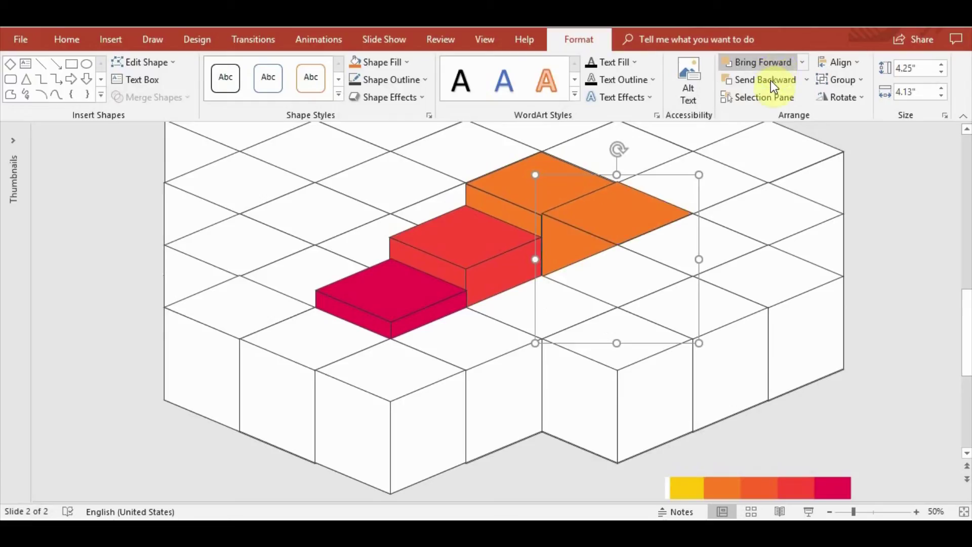
{"action": "left_click", "coordinate": [770, 79]}
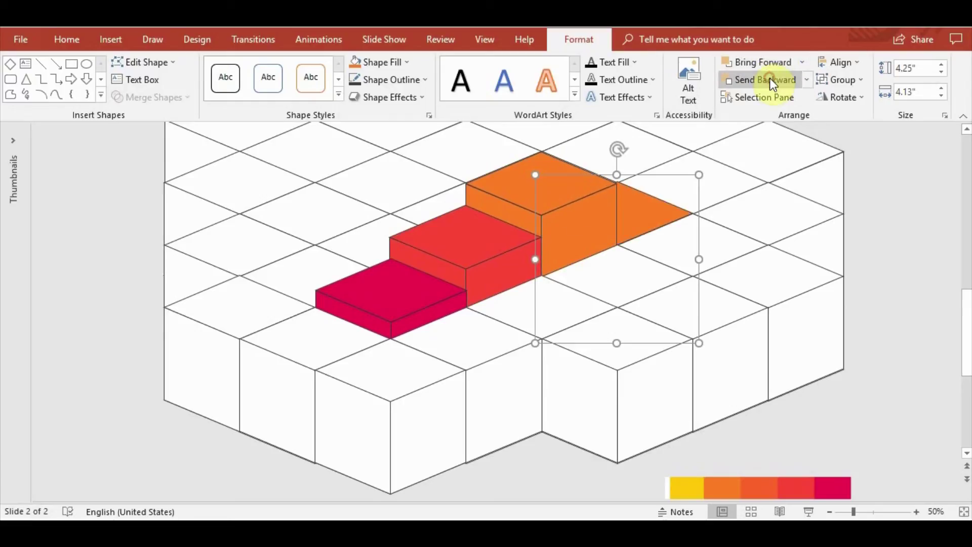
{"action": "left_click_drag", "start_coordinate": [644, 235], "coordinate": [640, 151]}
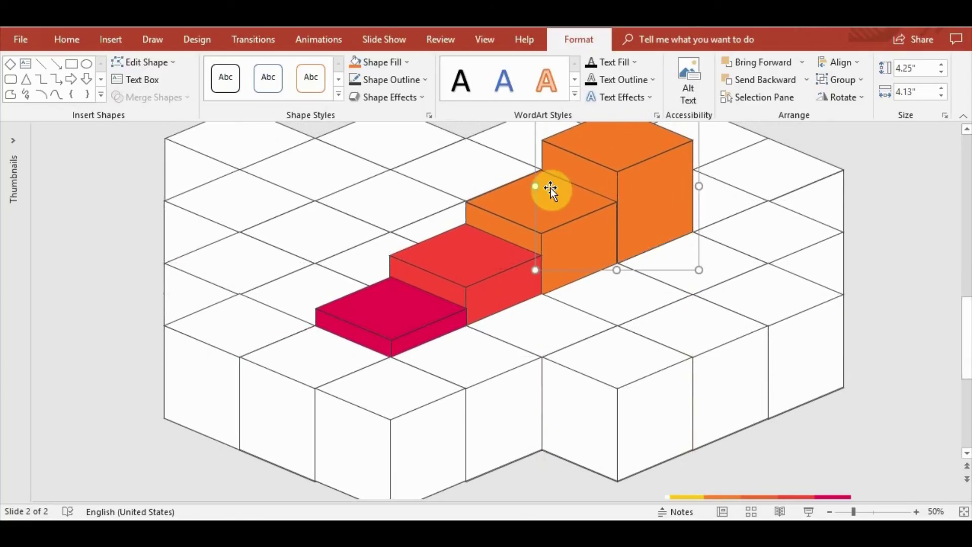
Fill the top cube with the yellow swatch from the colour band using the eyedropper
{"action": "left_click", "coordinate": [404, 62]}
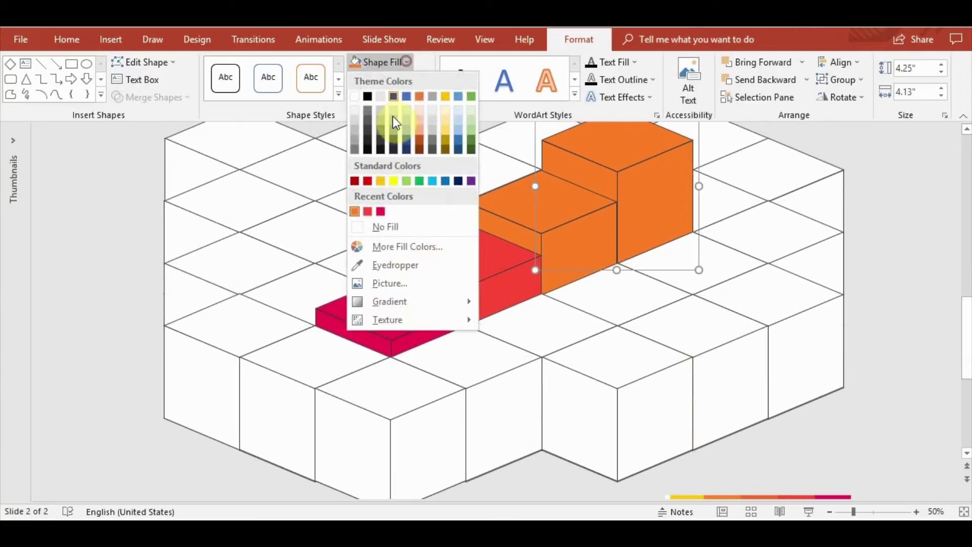
{"action": "left_click", "coordinate": [415, 265]}
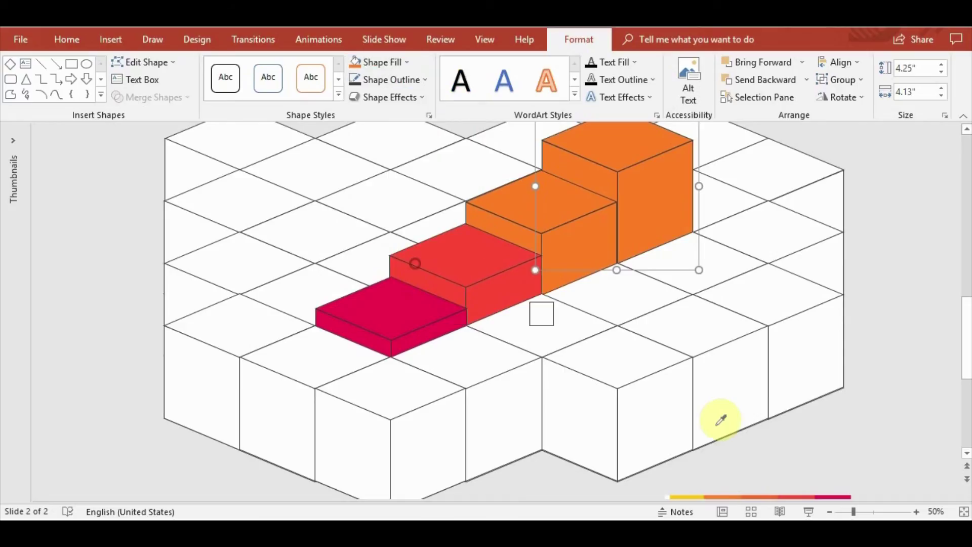
{"action": "left_click", "coordinate": [699, 496]}
{"action": "left_click", "coordinate": [853, 405]}
{"action": "scroll", "coordinate": [720, 354], "scroll_direction": "down", "scroll_amount": 2}
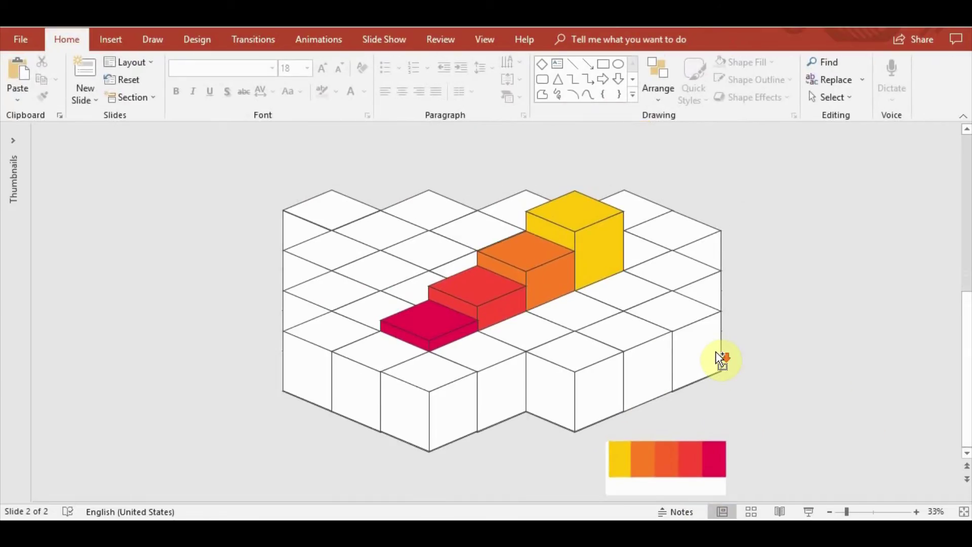
{"action": "scroll", "coordinate": [714, 349], "scroll_direction": "up", "scroll_amount": 2}
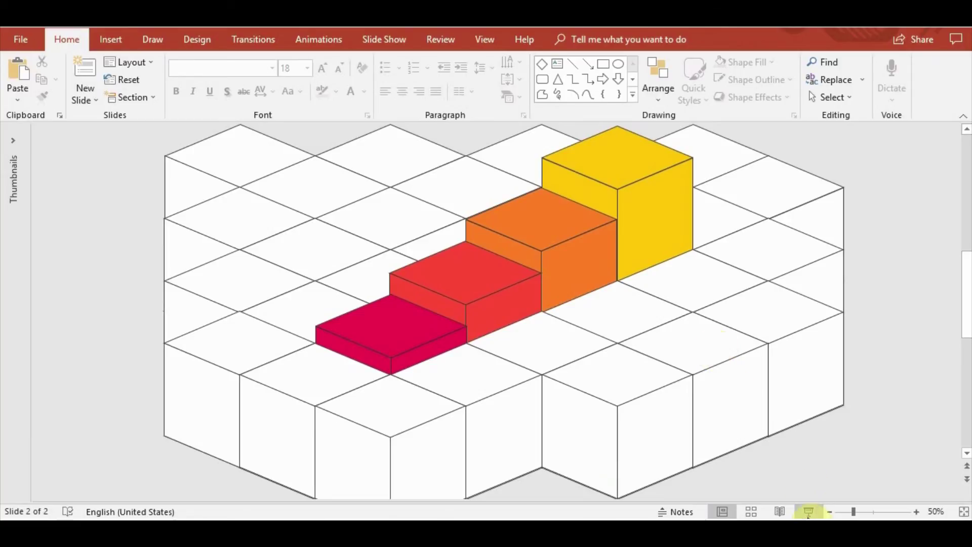
{"action": "left_click", "coordinate": [808, 511]}
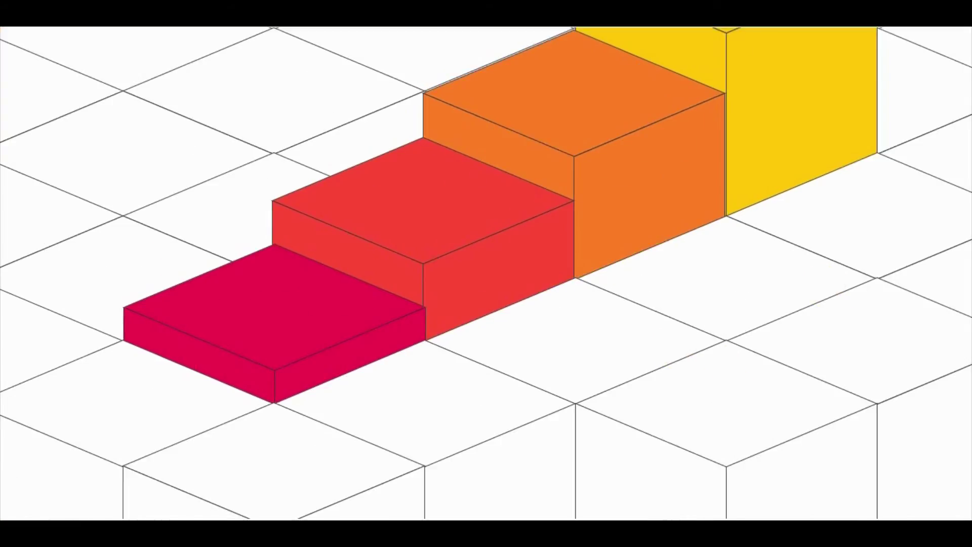
{"action": "key", "text": "Escape"}
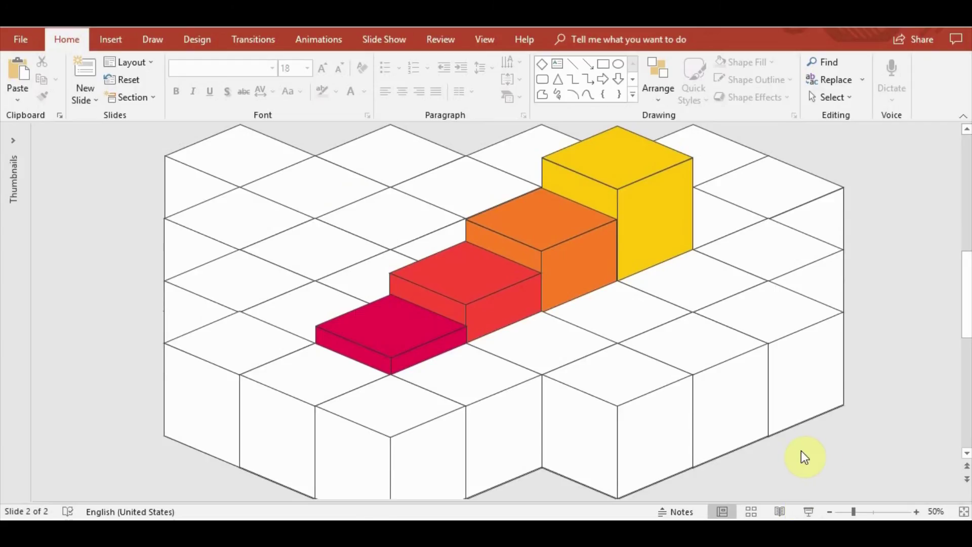
{"action": "key", "text": "ctrl+a"}
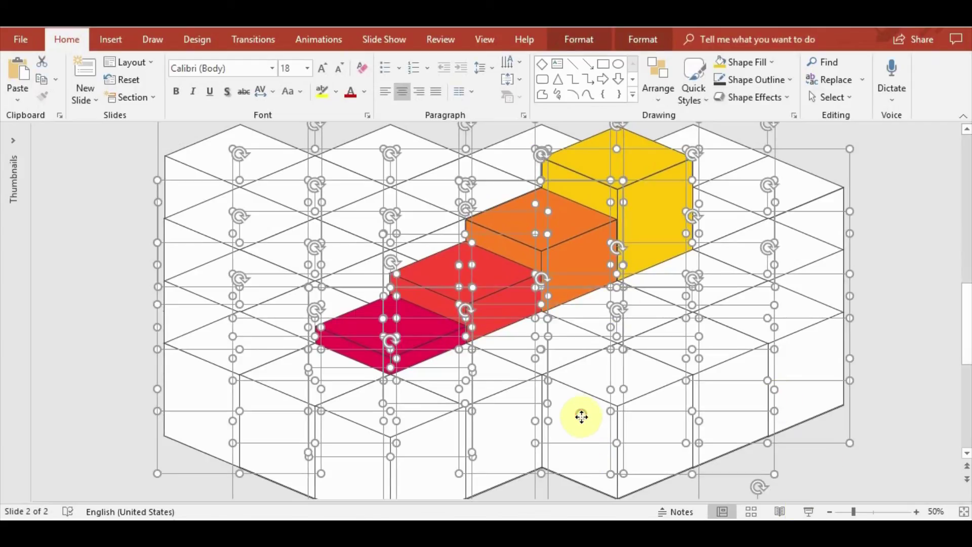
{"action": "left_click_drag", "start_coordinate": [581, 416], "coordinate": [587, 476]}
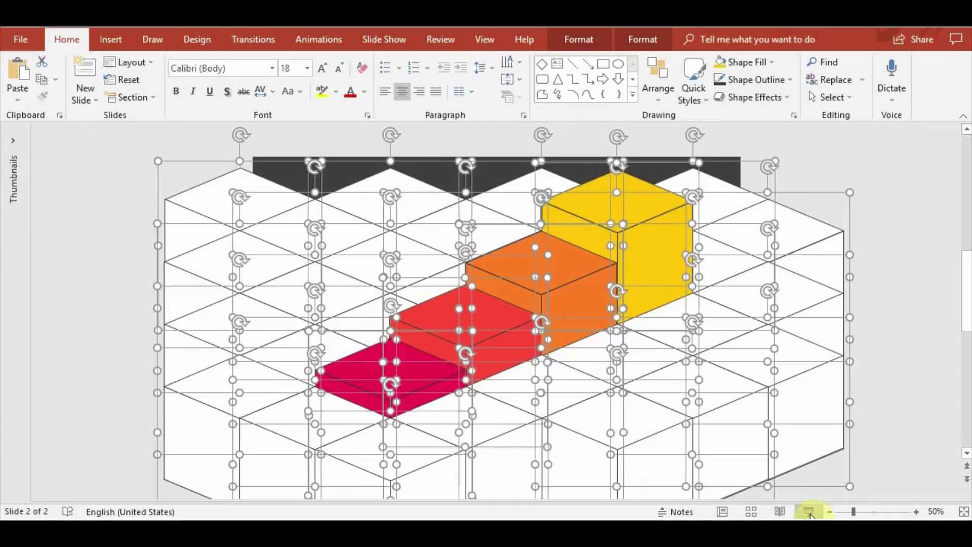
{"action": "left_click", "coordinate": [809, 512]}
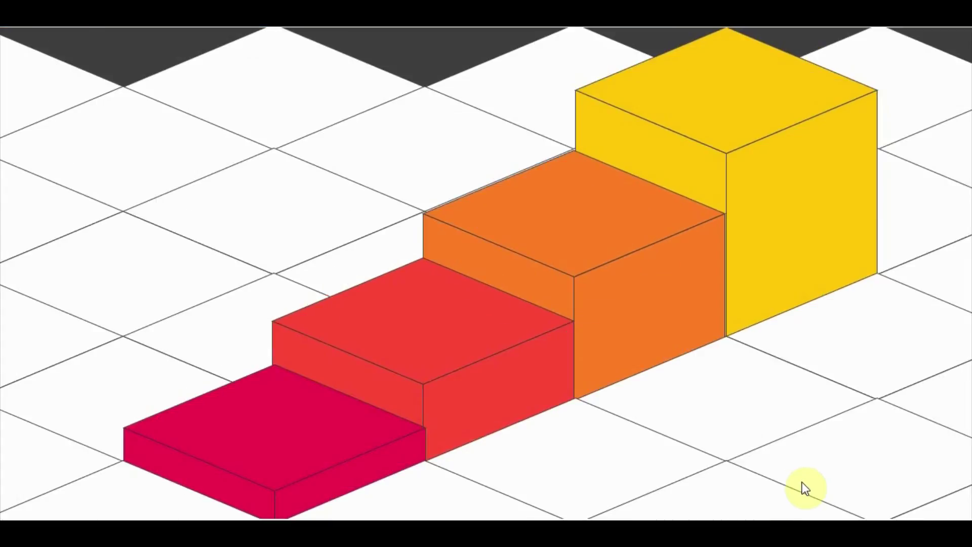
{"action": "key", "text": "Escape"}
{"action": "key", "text": "Escape"}
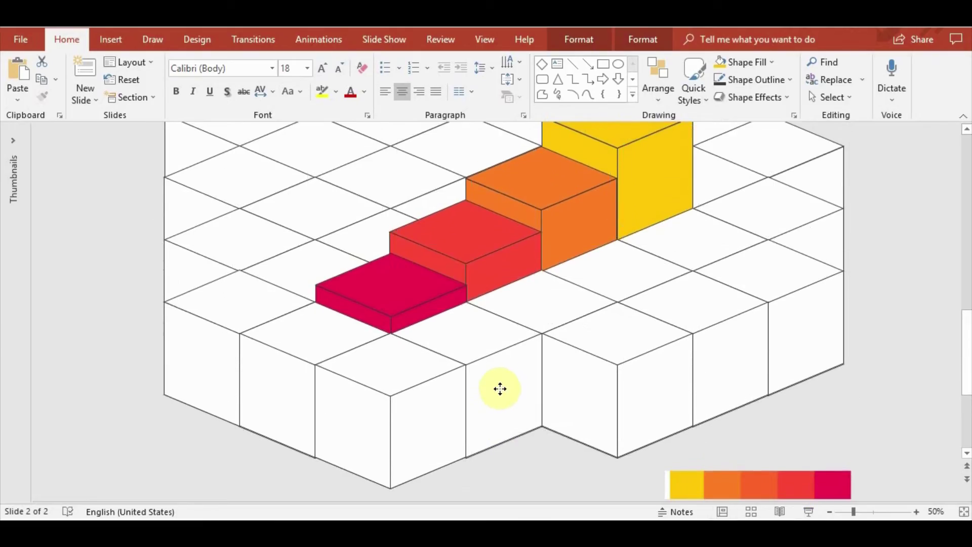
{"action": "key", "text": "ctrl+a"}
{"action": "left_click", "coordinate": [798, 513]}
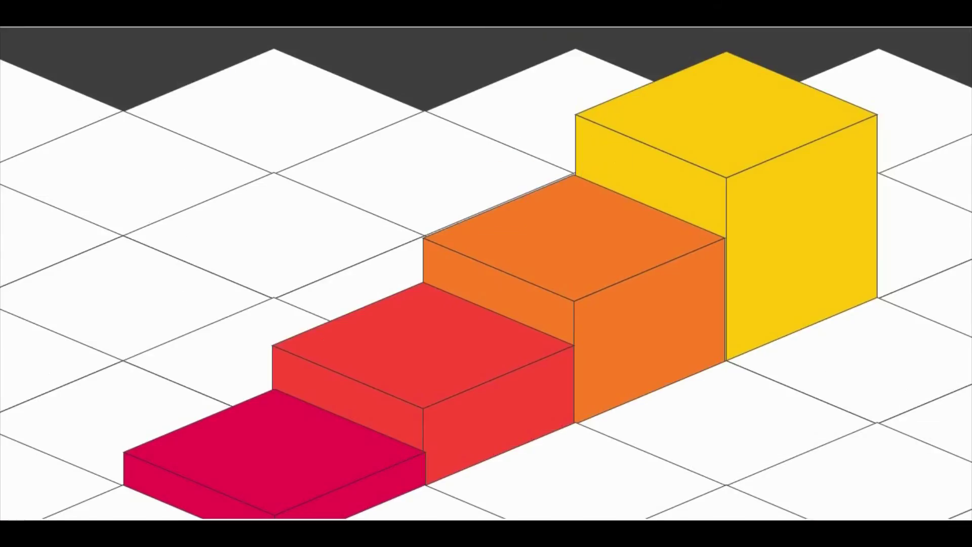
{"action": "key", "text": "Escape"}
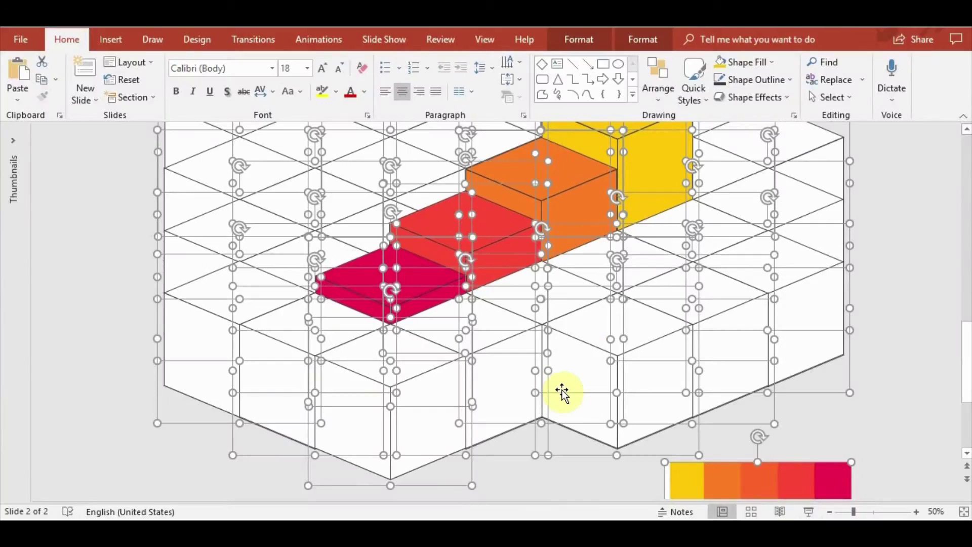
{"action": "key", "text": "Escape"}
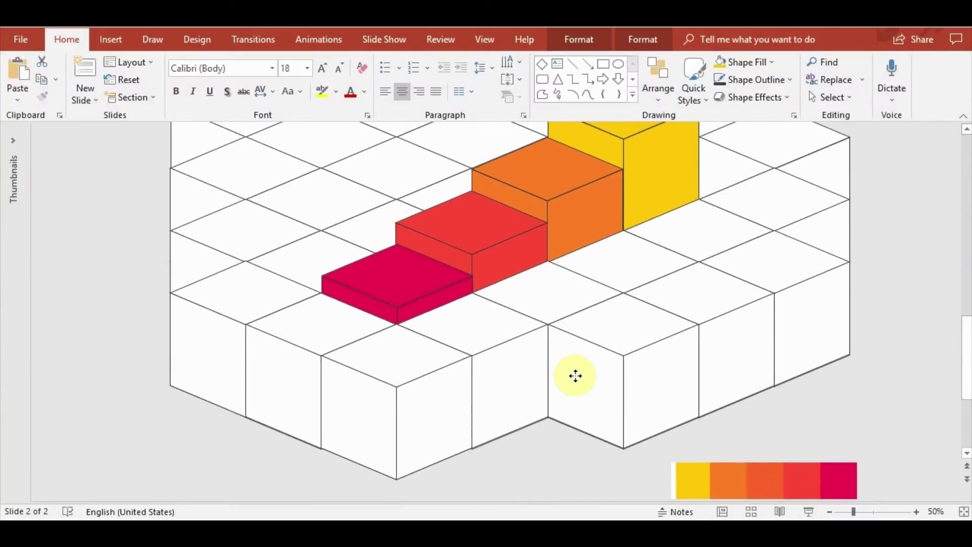
{"action": "key", "text": "ctrl+a"}
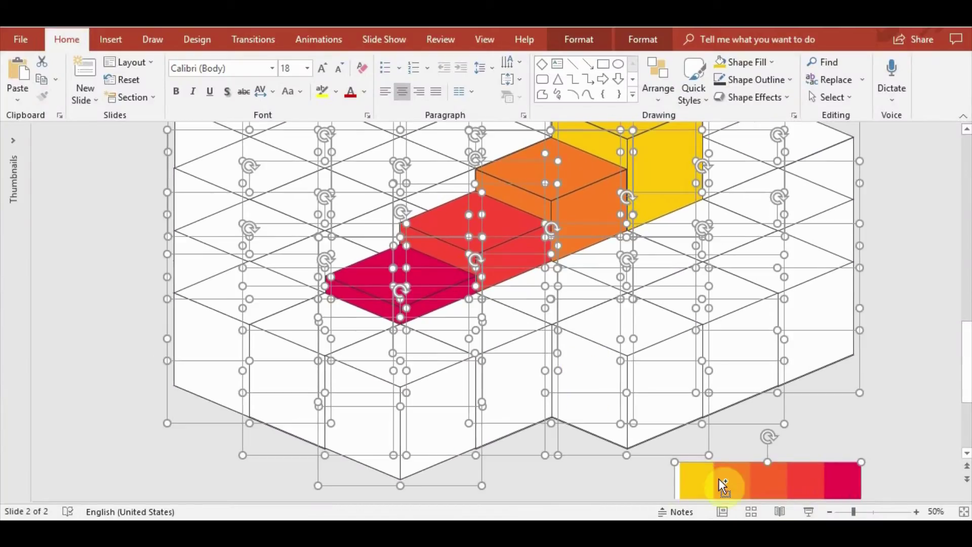
{"action": "key", "text": "Escape"}
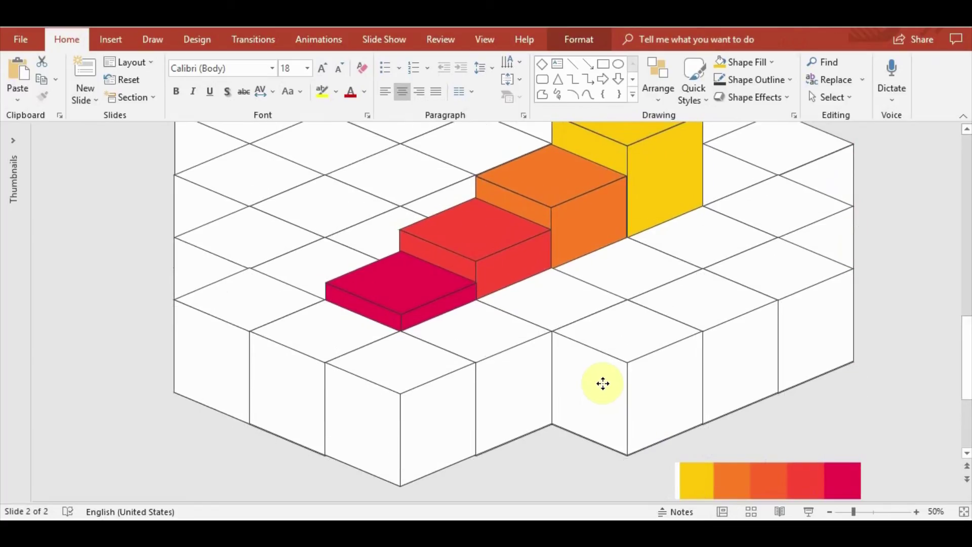
{"action": "key", "text": "ctrl+a"}
{"action": "left_click", "coordinate": [810, 511]}
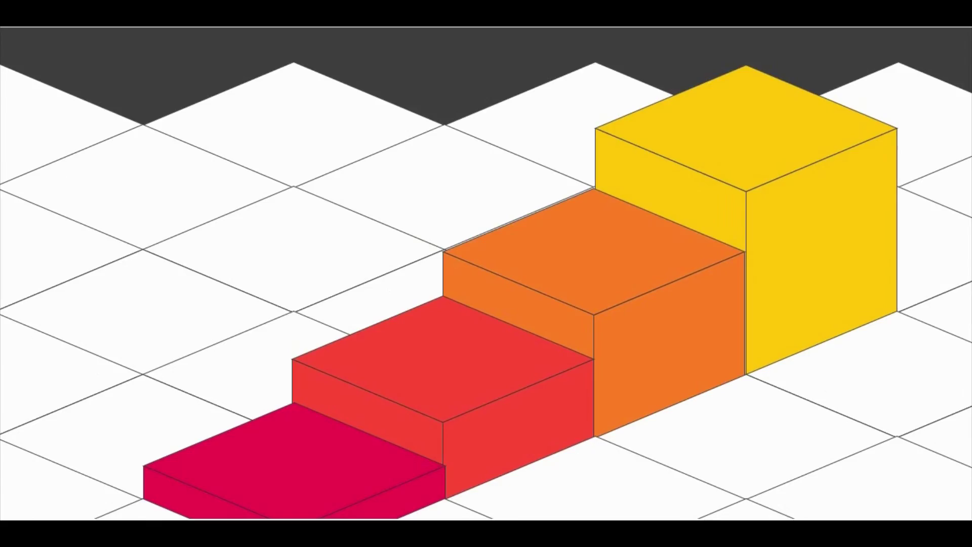
{"action": "key", "text": "Escape"}
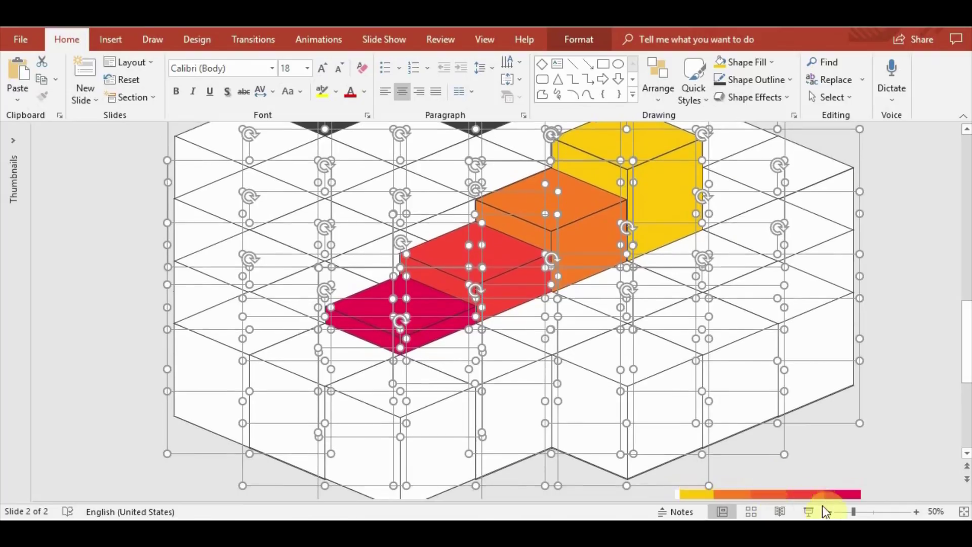
{"action": "left_click", "coordinate": [808, 513]}
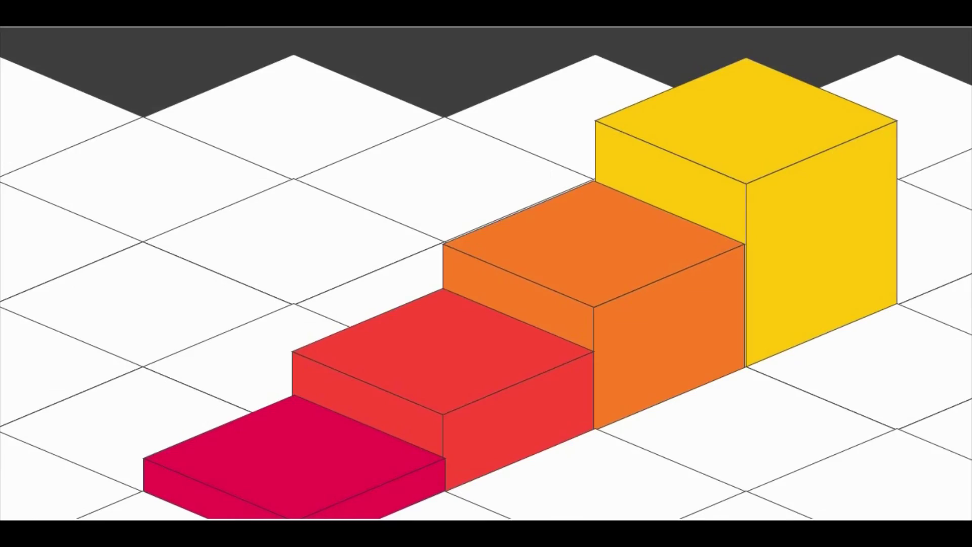
{"action": "key", "text": "Escape"}
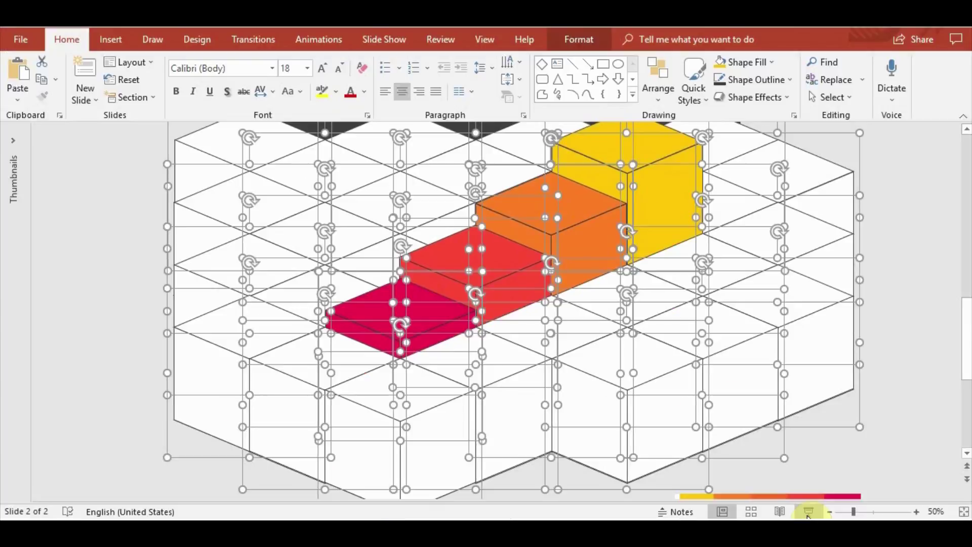
{"action": "left_click", "coordinate": [809, 513]}
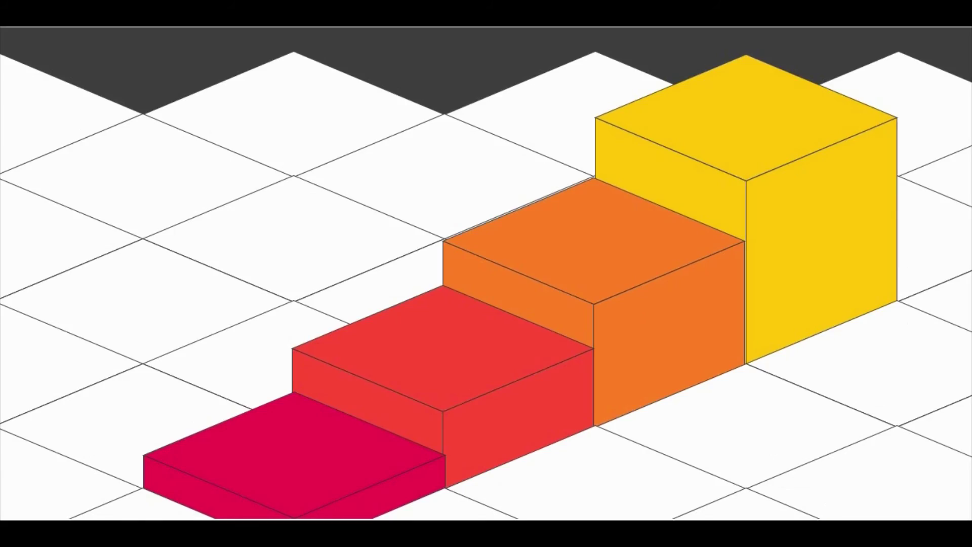
{"action": "key", "text": "Escape"}
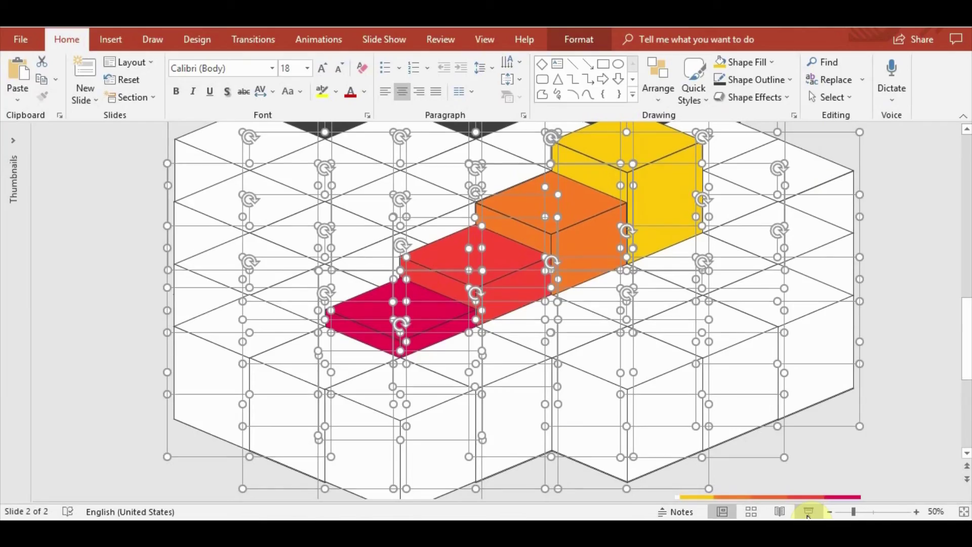
{"action": "left_click", "coordinate": [808, 513]}
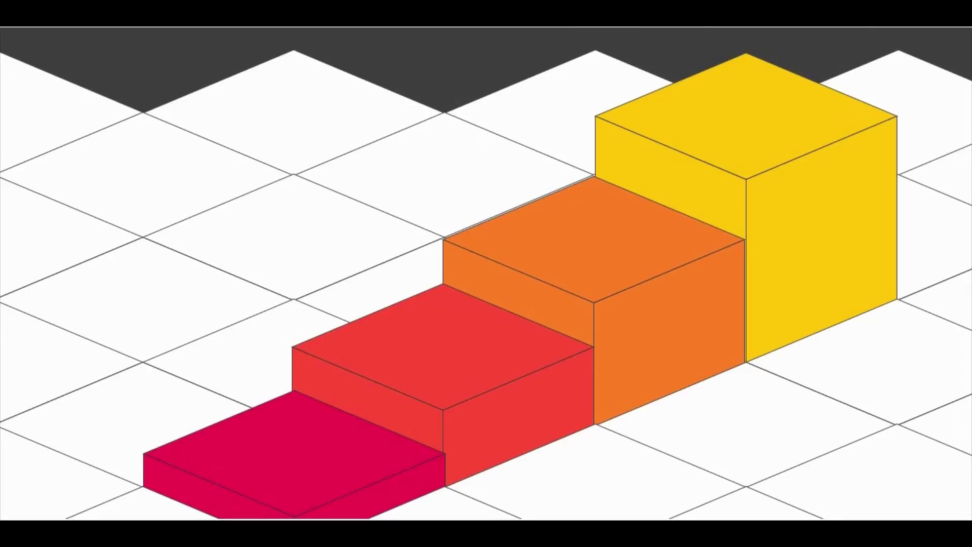
{"action": "key", "text": "Escape"}
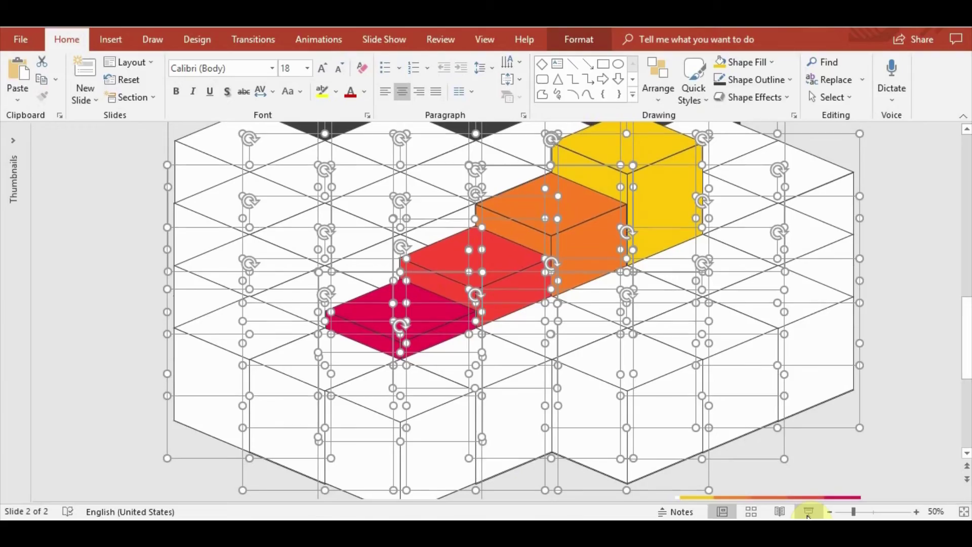
{"action": "left_click", "coordinate": [808, 513]}
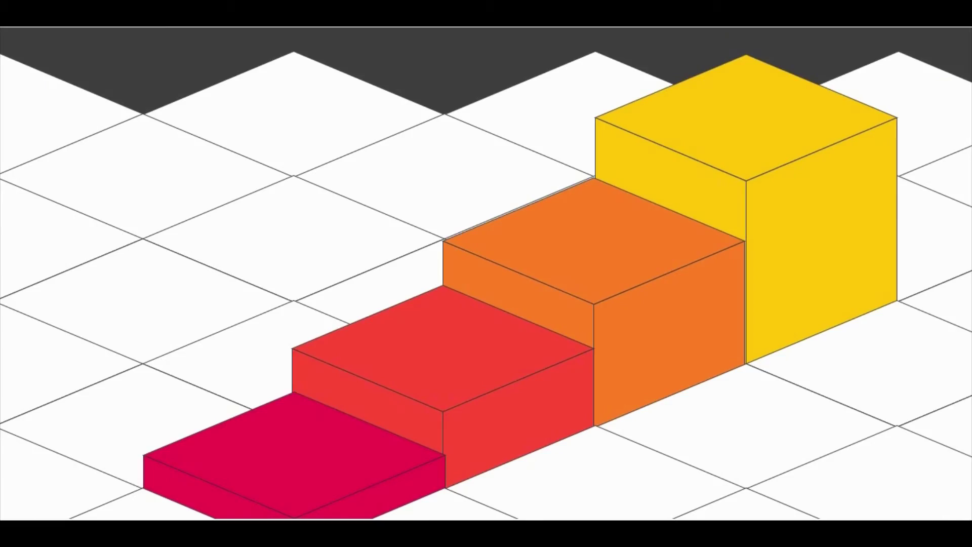
{"action": "key", "text": "Escape"}
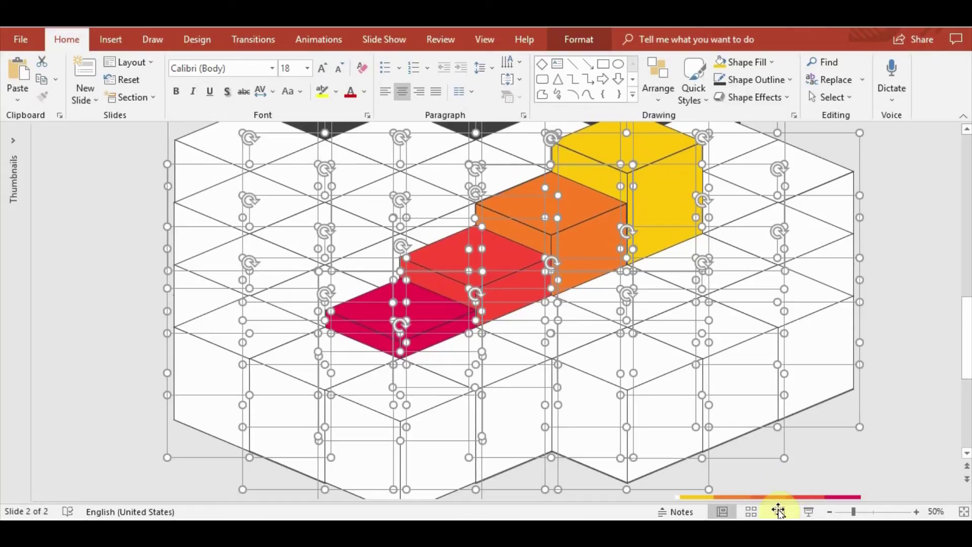
{"action": "left_click", "coordinate": [948, 407]}
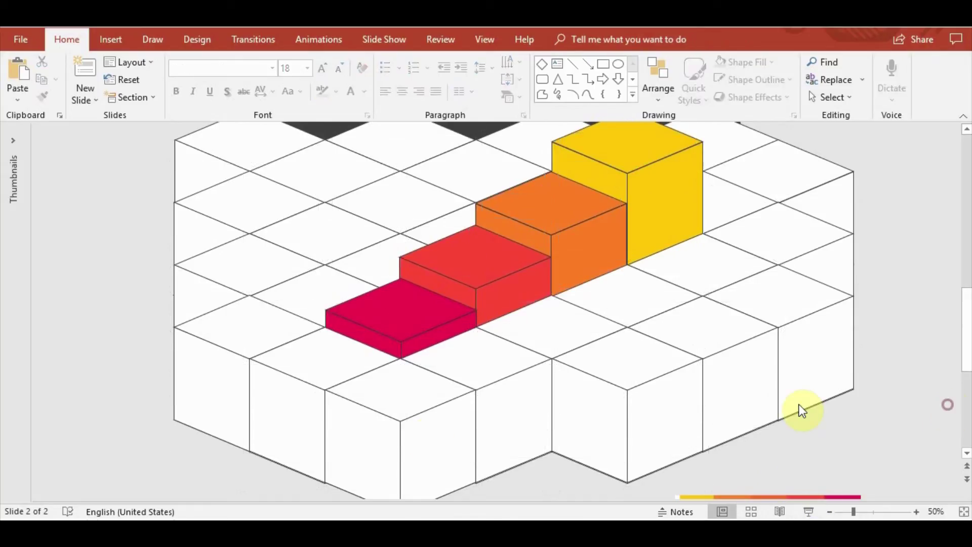
Move a front-row white cube to the grid's top-left back edge and send it to back
{"action": "left_click", "coordinate": [408, 439]}
{"action": "scroll", "coordinate": [408, 439], "scroll_direction": "down", "scroll_amount": 1, "text": "ctrl"}
{"action": "scroll", "coordinate": [436, 425], "scroll_direction": "down", "scroll_amount": 1, "text": "ctrl"}
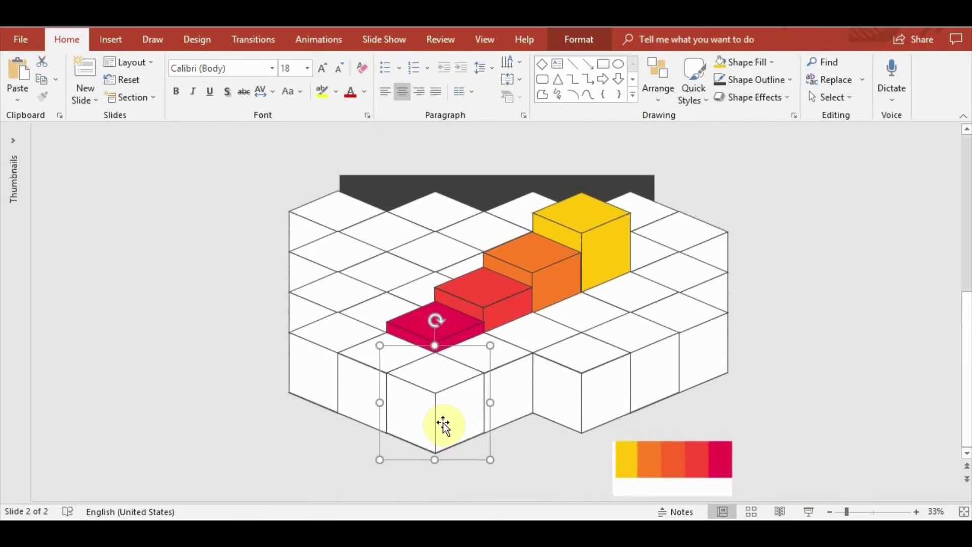
{"action": "mouse_move", "coordinate": [443, 425]}
{"action": "left_mouse_down"}
{"action": "mouse_move", "coordinate": [551, 216]}
{"action": "mouse_move", "coordinate": [401, 225]}
{"action": "mouse_move", "coordinate": [388, 239]}
{"action": "left_mouse_up"}
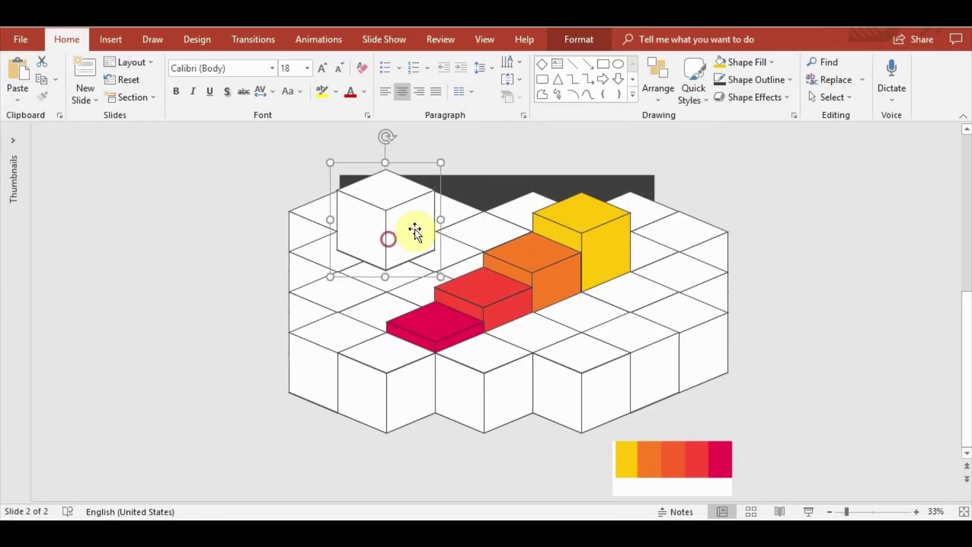
{"action": "left_click", "coordinate": [656, 96]}
{"action": "left_click", "coordinate": [697, 153]}
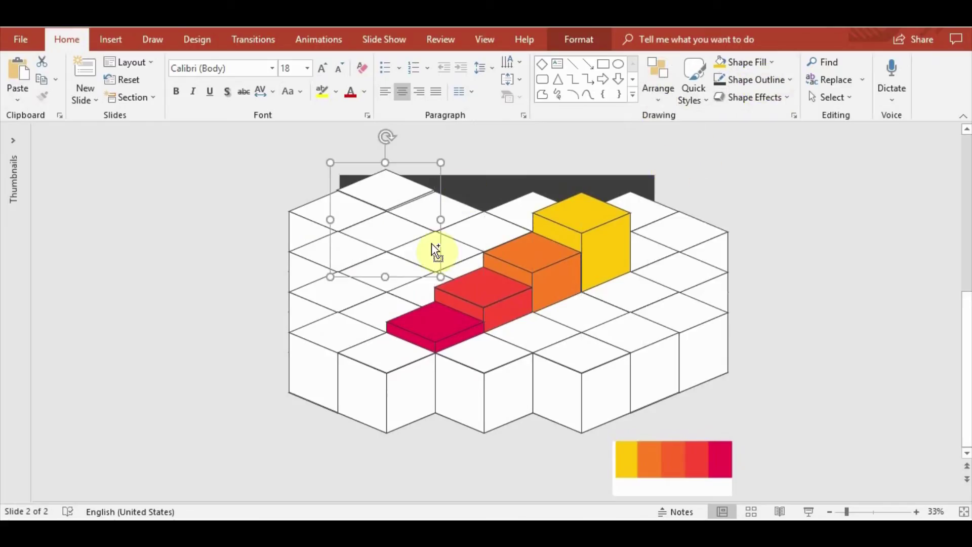
{"action": "scroll", "coordinate": [434, 251], "scroll_direction": "up", "scroll_amount": 3, "text": "ctrl"}
Select the four top-row white cubes, copy and paste them, and group the copies
{"action": "scroll", "coordinate": [278, 208], "scroll_direction": "down", "scroll_amount": 1}
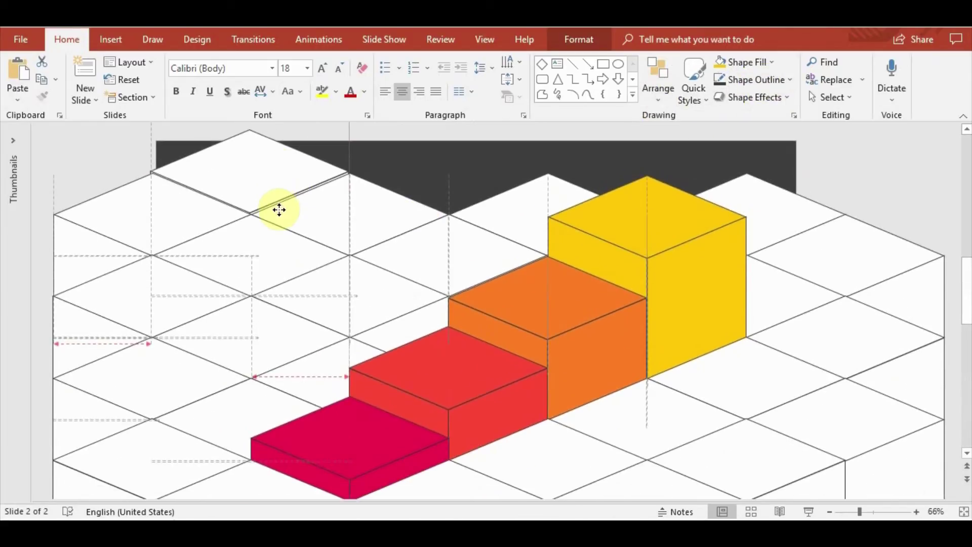
{"action": "mouse_move", "coordinate": [278, 208]}
{"action": "left_mouse_down"}
{"action": "mouse_move", "coordinate": [282, 166]}
{"action": "mouse_move", "coordinate": [280, 174]}
{"action": "left_mouse_up"}
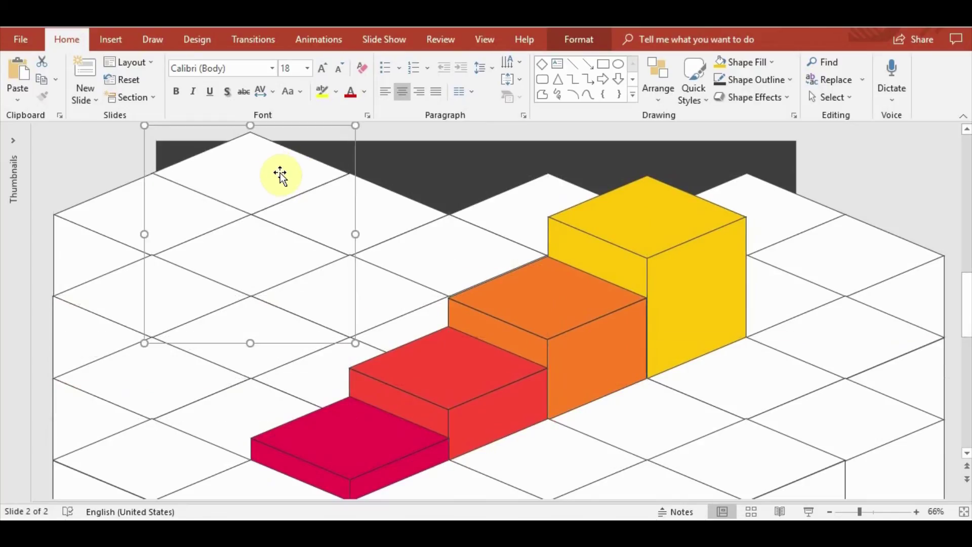
{"action": "scroll", "coordinate": [278, 177], "scroll_direction": "down", "scroll_amount": 1}
{"action": "left_click", "coordinate": [278, 178]}
{"action": "left_click_drag", "start_coordinate": [184, 188], "coordinate": [364, 191]}
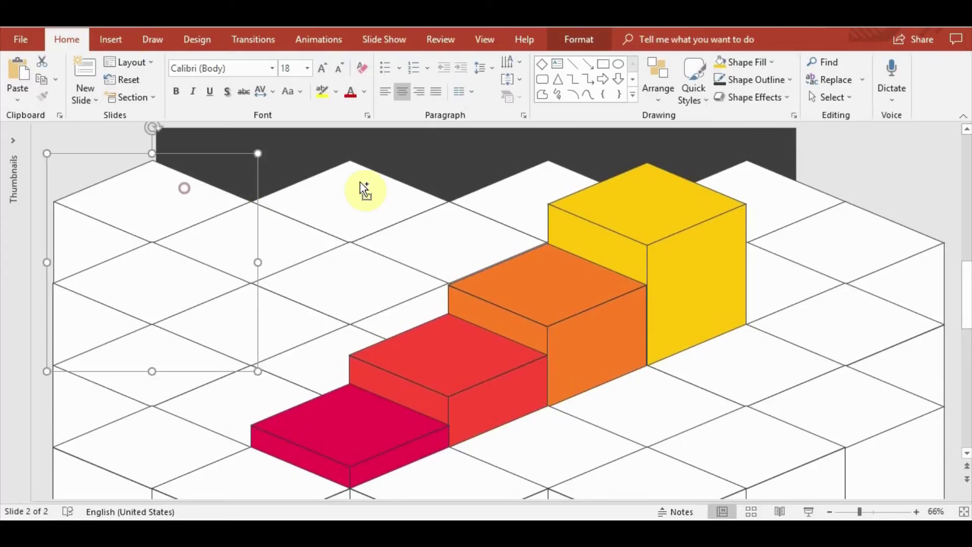
{"action": "left_click", "coordinate": [365, 189], "text": "ctrl"}
{"action": "left_click", "coordinate": [521, 199], "text": "ctrl"}
{"action": "left_click", "coordinate": [770, 178], "text": "ctrl"}
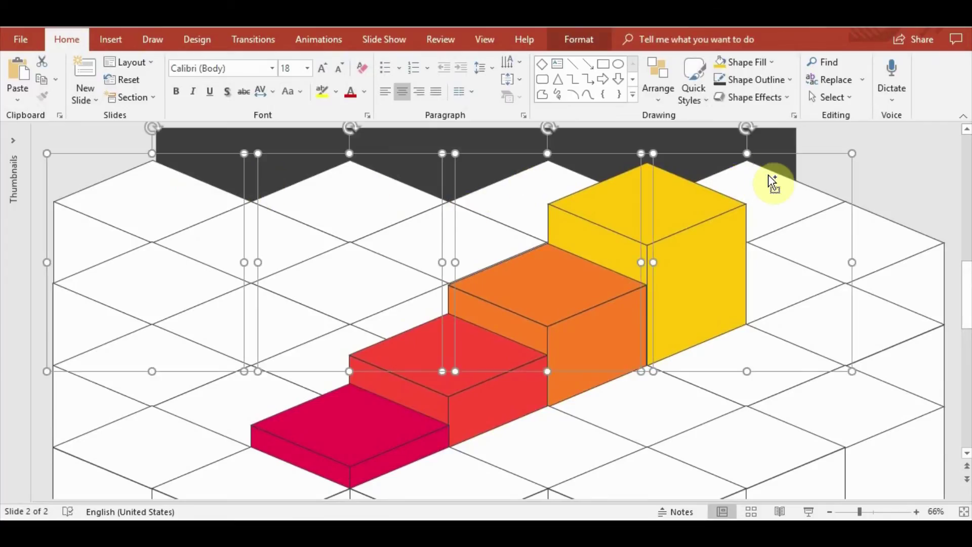
{"action": "key", "text": "ctrl+c"}
{"action": "key", "text": "ctrl+v"}
{"action": "left_click", "coordinate": [661, 96]}
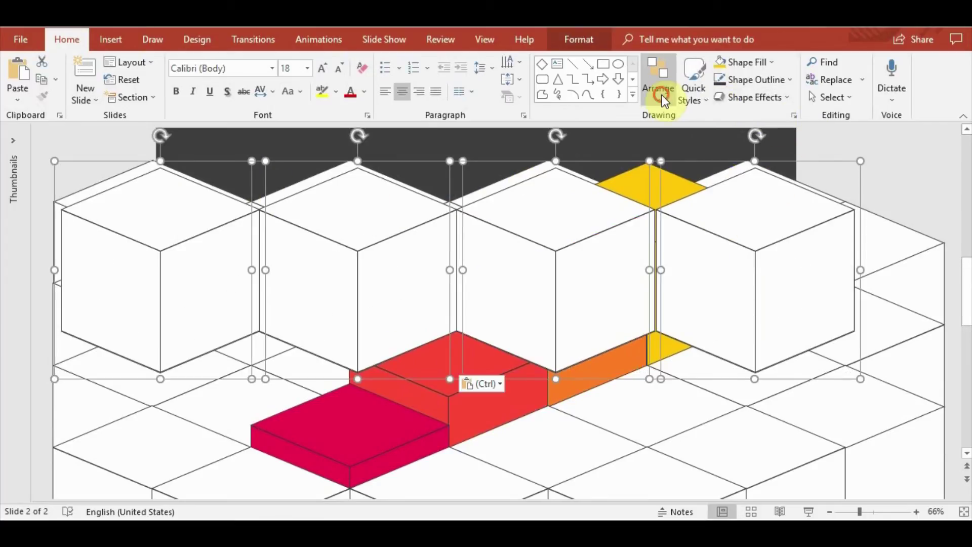
{"action": "left_click", "coordinate": [679, 223]}
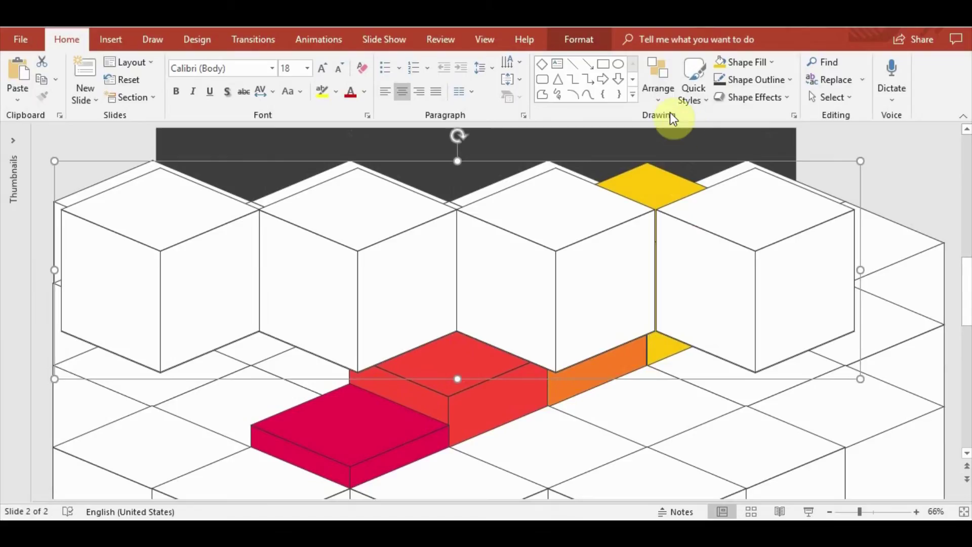
Send the white cube group to the back and position it along the grid's top edge
{"action": "left_click", "coordinate": [658, 94]}
{"action": "left_click", "coordinate": [699, 189]}
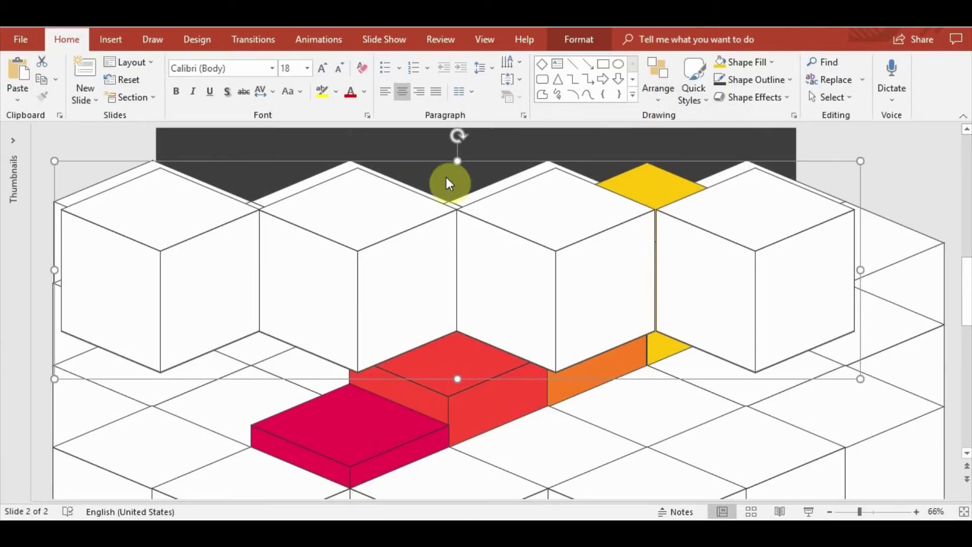
{"action": "left_click", "coordinate": [658, 93]}
{"action": "left_click", "coordinate": [679, 152]}
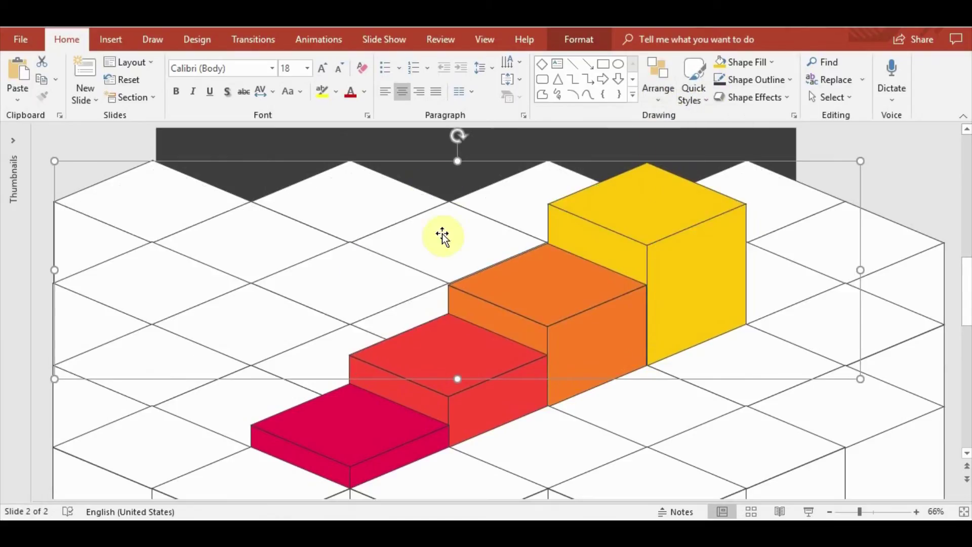
{"action": "left_click_drag", "start_coordinate": [408, 163], "coordinate": [411, 109]}
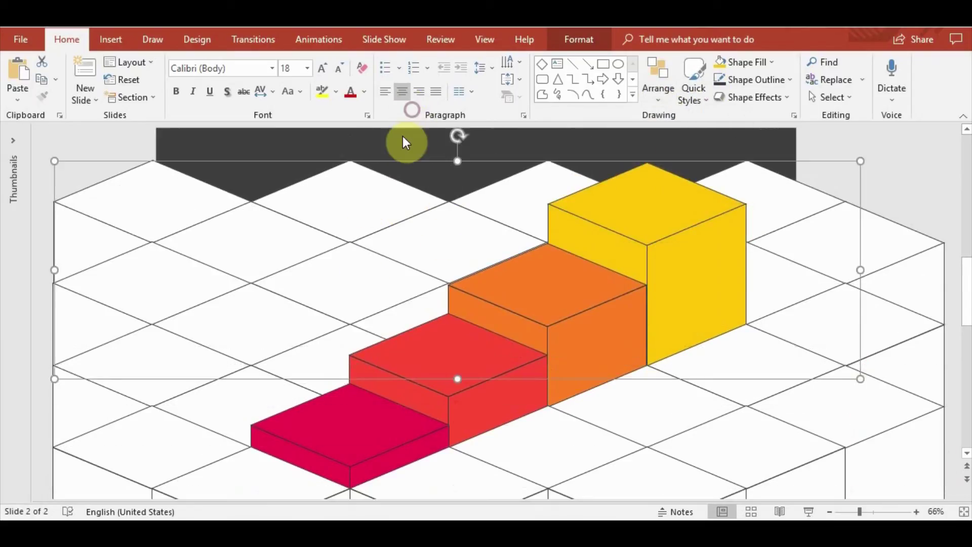
{"action": "mouse_move", "coordinate": [405, 142]}
{"action": "left_mouse_down"}
{"action": "mouse_move", "coordinate": [407, 167]}
{"action": "mouse_move", "coordinate": [460, 202]}
{"action": "mouse_move", "coordinate": [456, 196]}
{"action": "left_mouse_up"}
{"action": "left_click", "coordinate": [656, 94]}
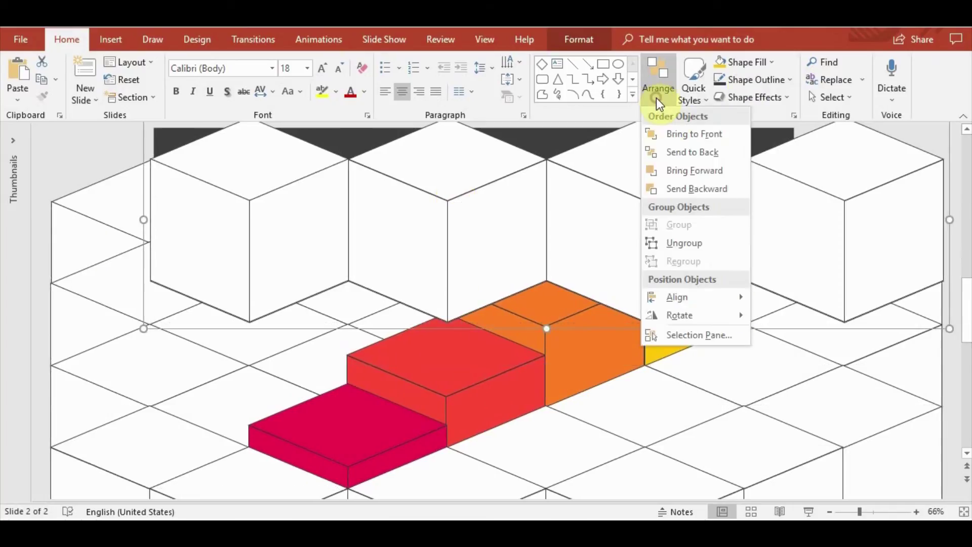
Send the cube group behind the staircase, then paste another white-cube copy into the grid behind it
{"action": "left_click", "coordinate": [713, 152]}
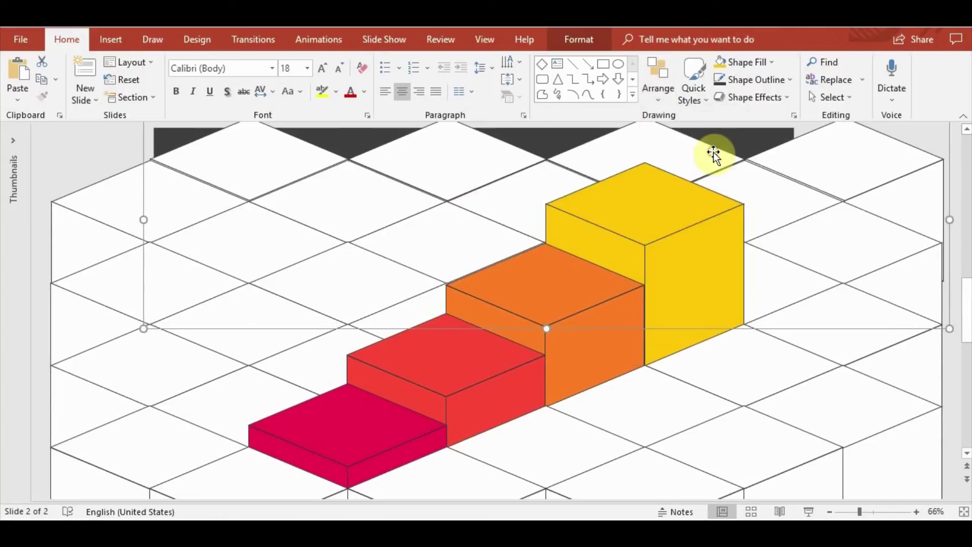
{"action": "left_click_drag", "start_coordinate": [467, 163], "coordinate": [473, 166]}
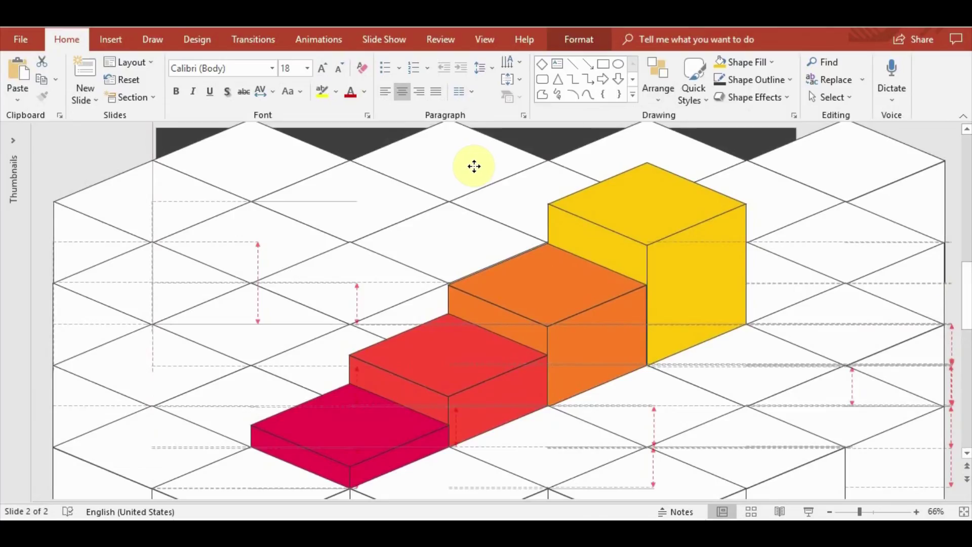
{"action": "left_click_drag", "start_coordinate": [474, 166], "coordinate": [471, 167]}
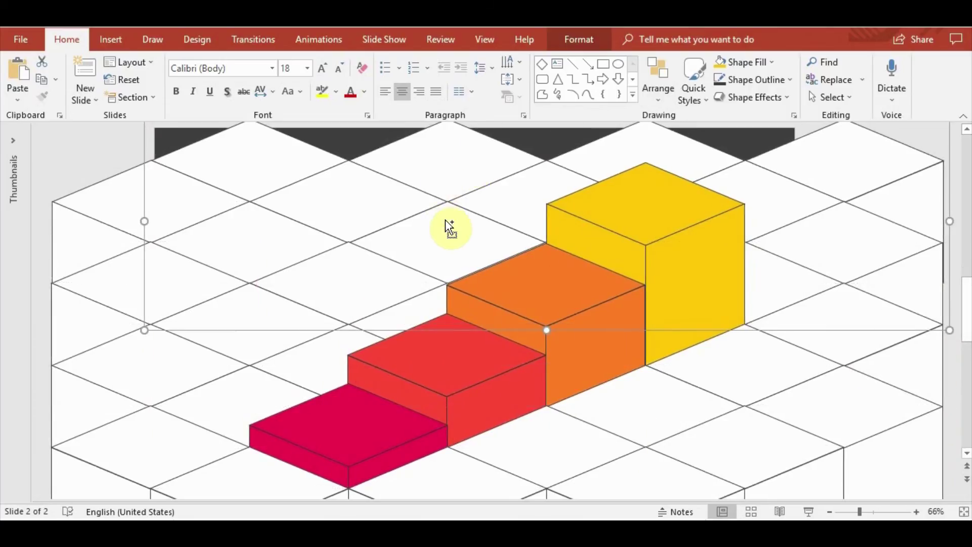
{"action": "key", "text": "ctrl+v"}
{"action": "mouse_move", "coordinate": [454, 226]}
{"action": "left_mouse_down"}
{"action": "mouse_move", "coordinate": [360, 212]}
{"action": "mouse_move", "coordinate": [357, 245]}
{"action": "mouse_move", "coordinate": [353, 226]}
{"action": "left_mouse_up"}
{"action": "scroll", "coordinate": [358, 245], "scroll_direction": "up", "scroll_amount": 1}
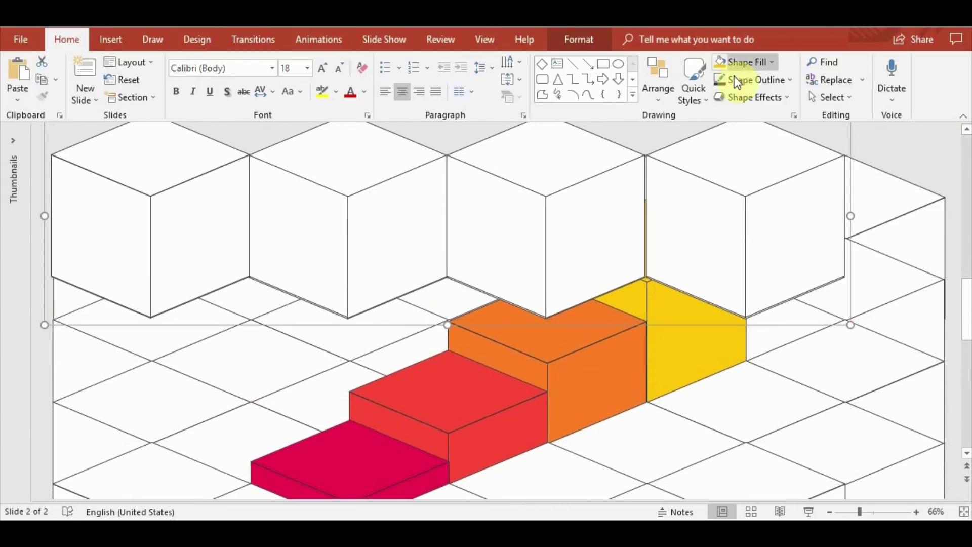
{"action": "left_click", "coordinate": [658, 81]}
{"action": "left_click", "coordinate": [703, 152]}
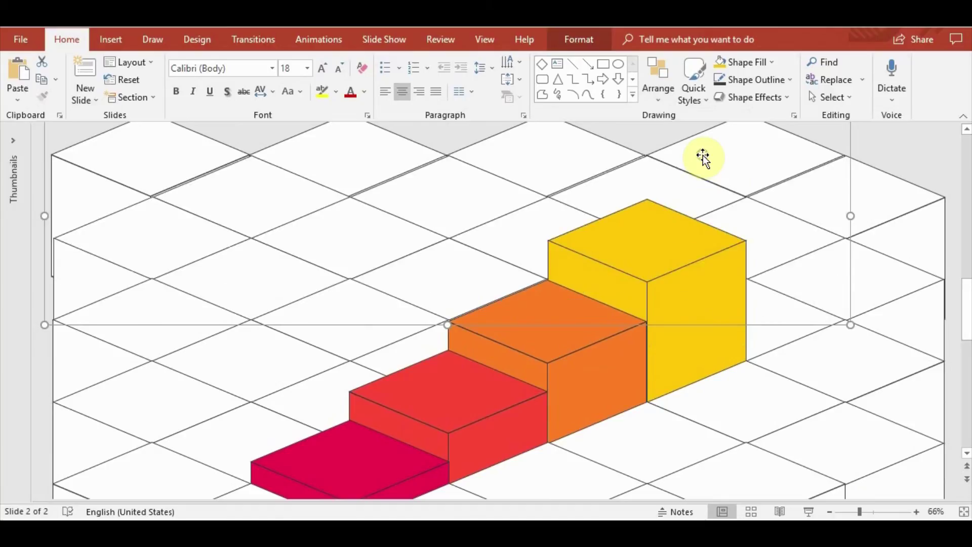
Align the grid group with the cubes by dragging and Ctrl+arrow nudges
{"action": "left_click_drag", "start_coordinate": [710, 163], "coordinate": [715, 164]}
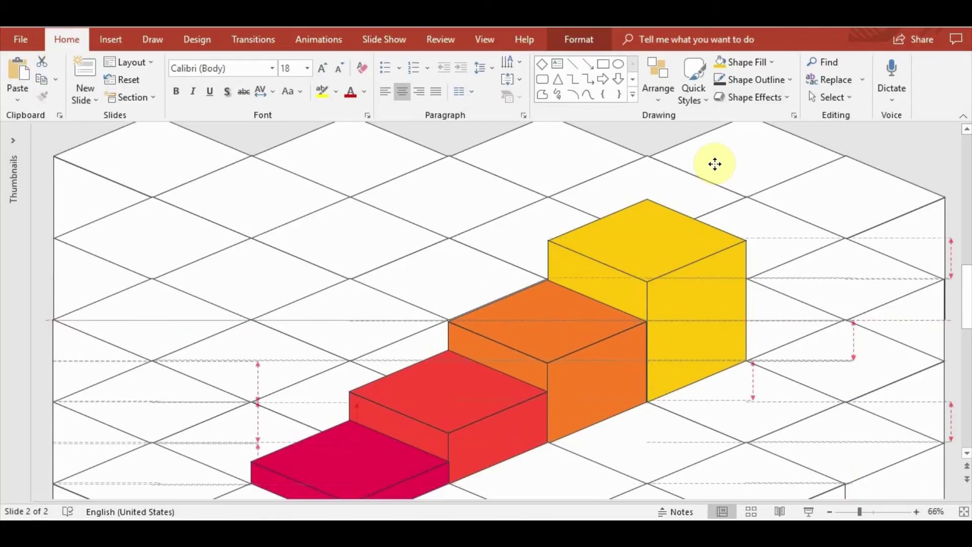
{"action": "left_click_drag", "start_coordinate": [714, 164], "coordinate": [713, 165]}
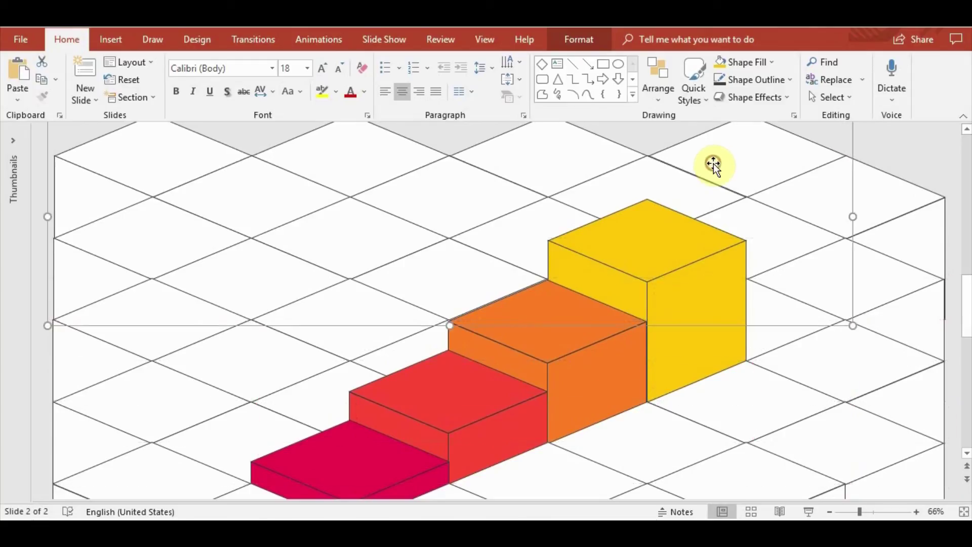
{"action": "key", "text": "ctrl+Left"}
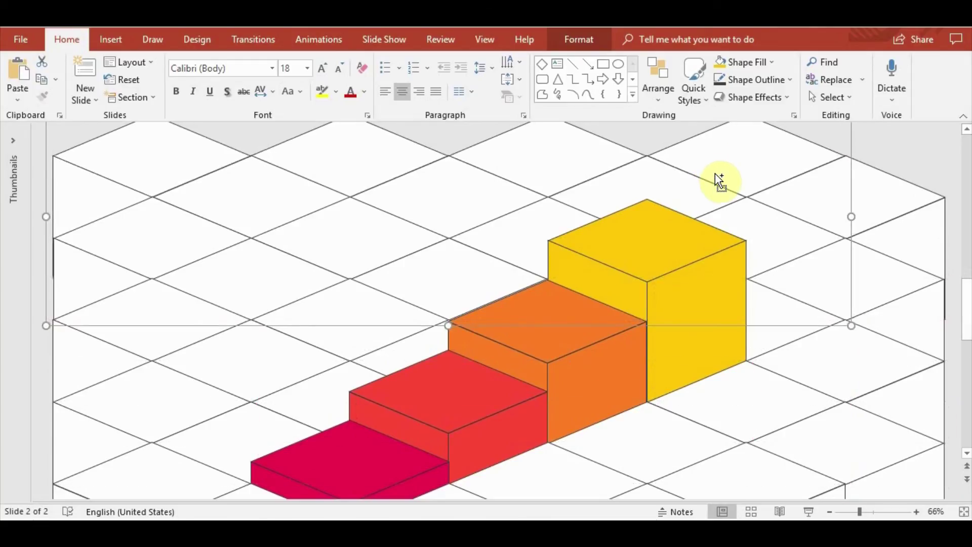
{"action": "key", "text": "ctrl+Up"}
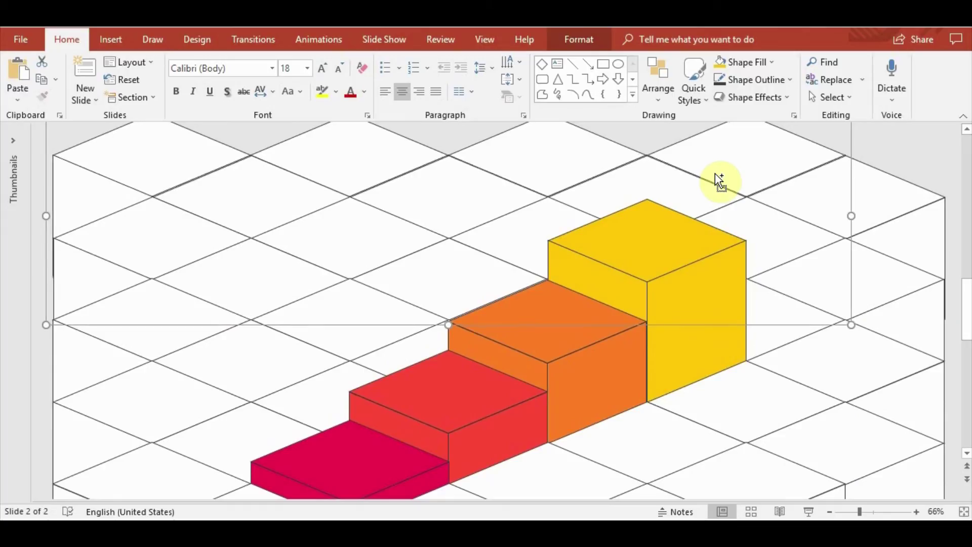
{"action": "key", "text": "ctrl+Down"}
{"action": "key", "text": "ctrl+Right"}
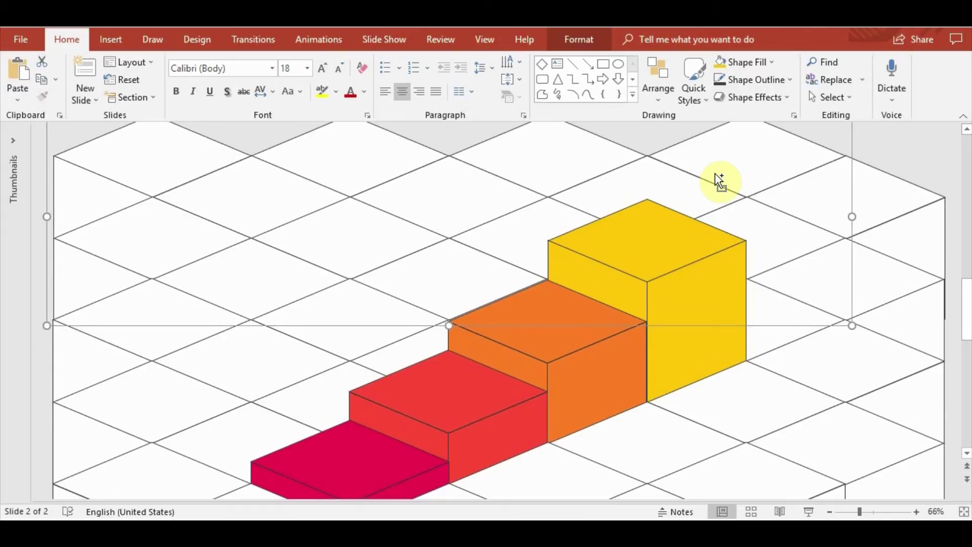
Duplicate a top rhombus in place inside the grid group, then clear the selection
{"action": "left_click", "coordinate": [919, 157]}
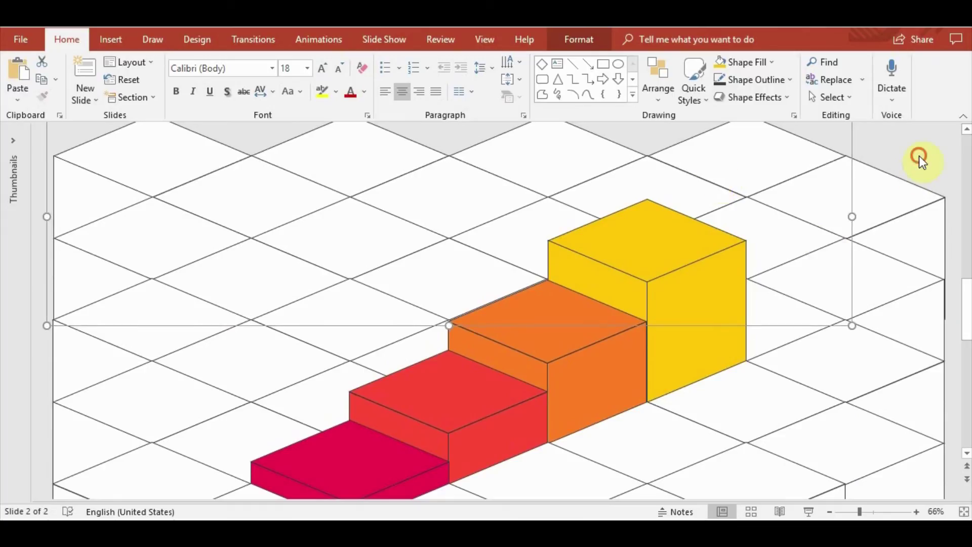
{"action": "left_click", "coordinate": [748, 170]}
{"action": "left_click", "coordinate": [749, 169]}
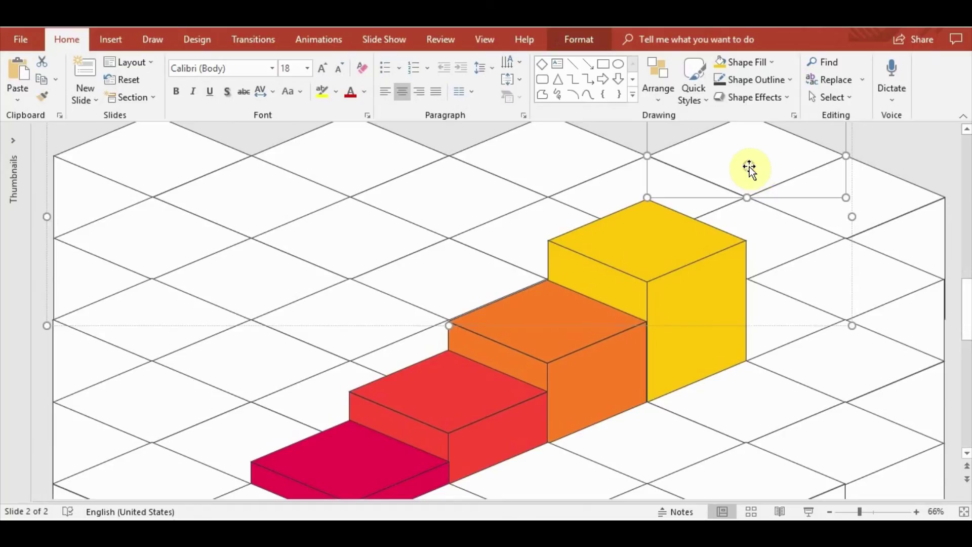
{"action": "left_click_drag", "start_coordinate": [749, 170], "coordinate": [753, 173]}
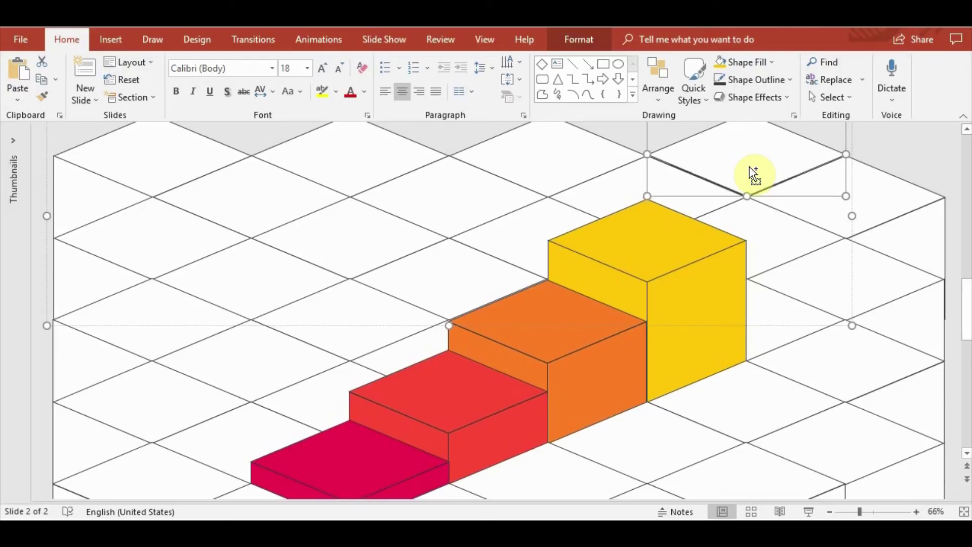
{"action": "left_click_drag", "start_coordinate": [753, 173], "coordinate": [753, 174]}
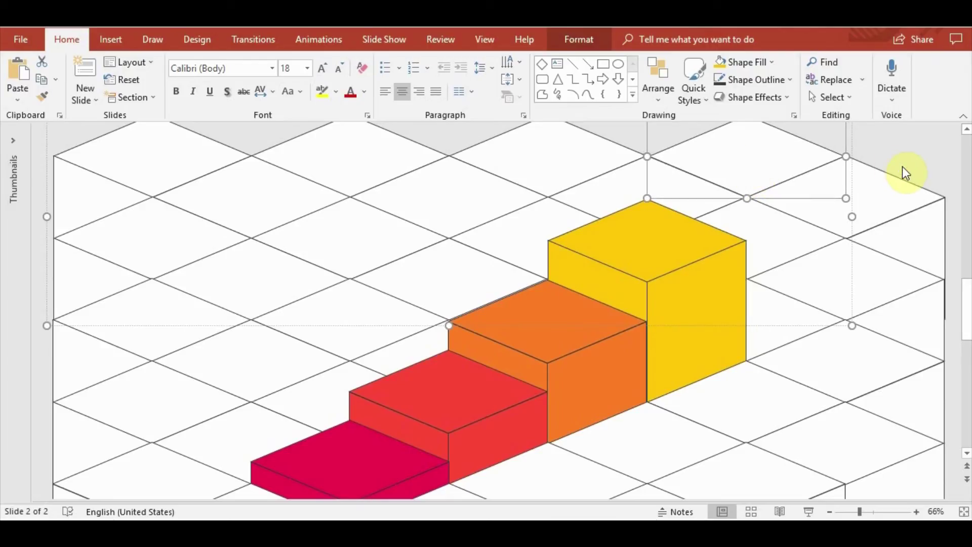
{"action": "left_click", "coordinate": [892, 178]}
{"action": "left_click", "coordinate": [754, 174]}
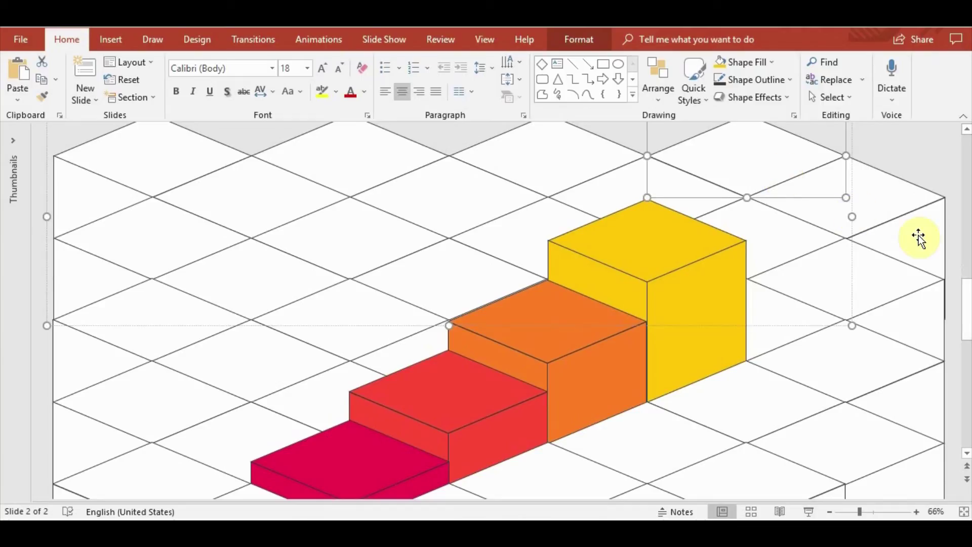
{"action": "left_click", "coordinate": [951, 159]}
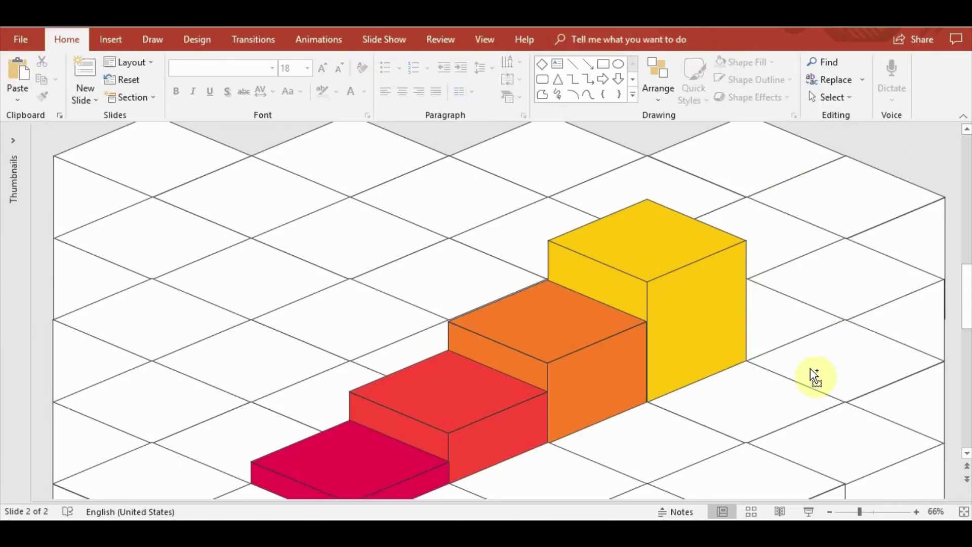
{"action": "scroll", "coordinate": [814, 373], "scroll_direction": "down", "scroll_amount": 3, "text": "ctrl"}
Preview the slide full screen, then move the colour-bar image to the right of the grid
{"action": "left_click", "coordinate": [808, 511]}
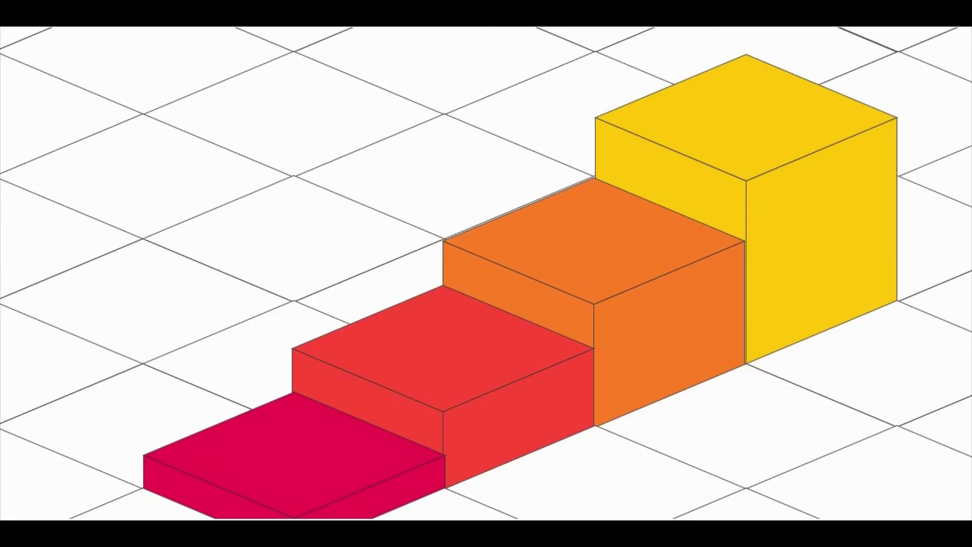
{"action": "key", "text": "Escape"}
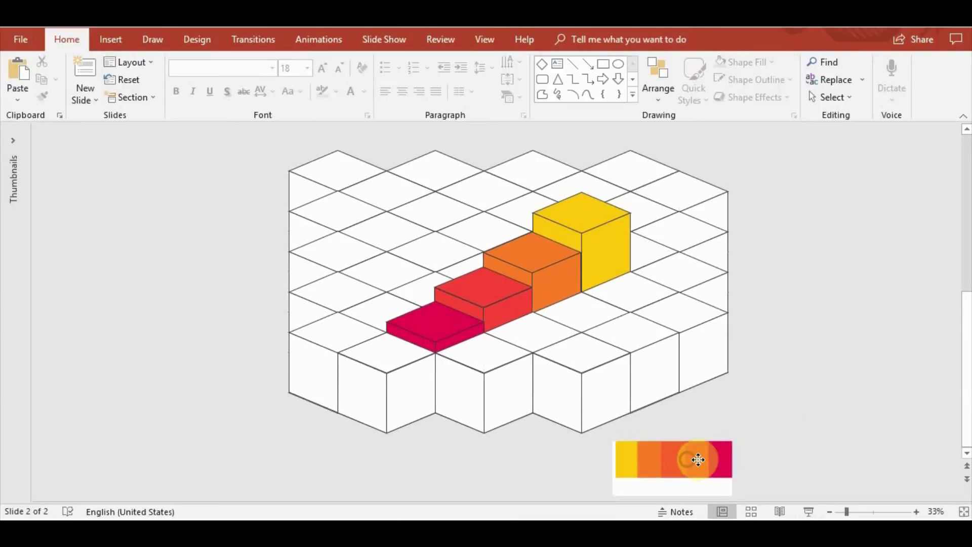
{"action": "left_click_drag", "start_coordinate": [685, 454], "coordinate": [864, 272]}
{"action": "scroll", "coordinate": [716, 447], "scroll_direction": "up", "scroll_amount": 1}
{"action": "left_click", "coordinate": [822, 423]}
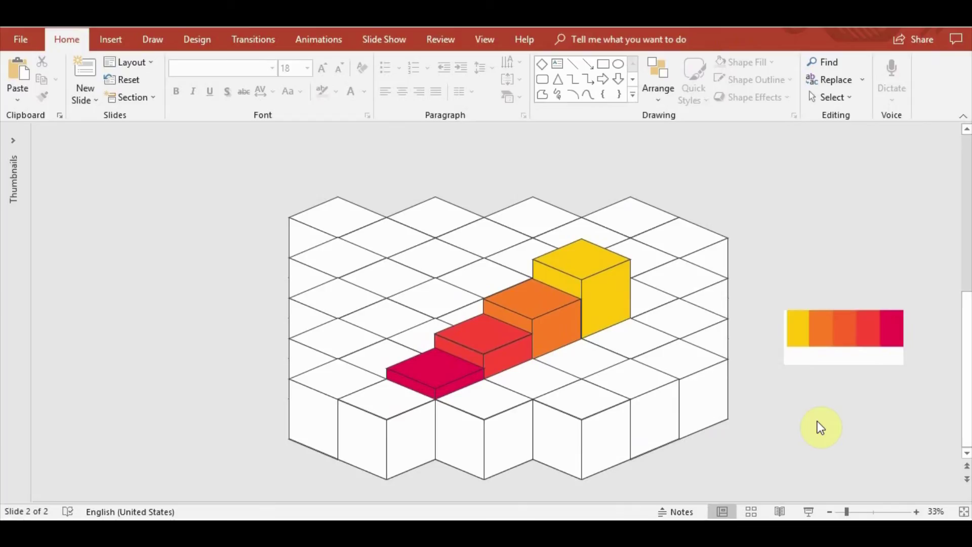
Preview the slide full screen again, then select every shape on the slide
{"action": "left_click", "coordinate": [808, 511]}
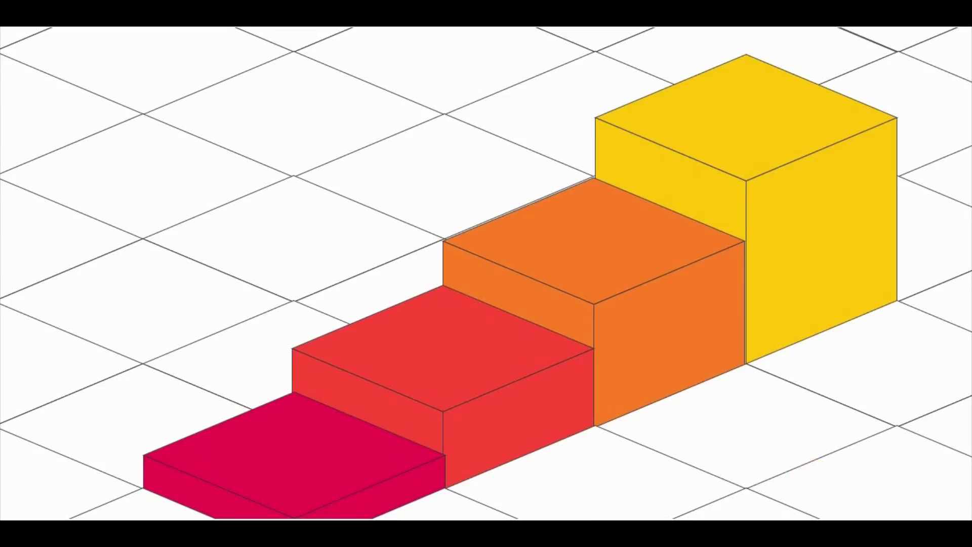
{"action": "key", "text": "Escape"}
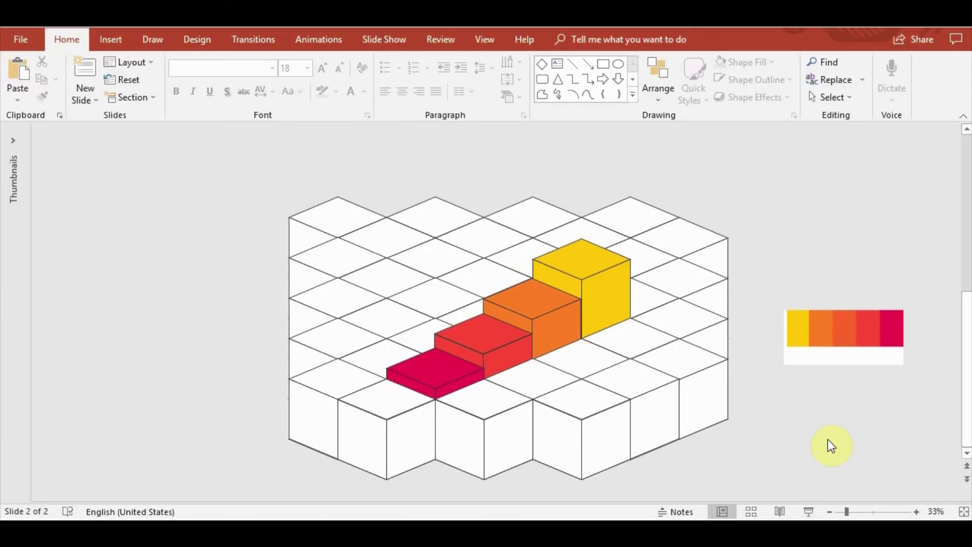
{"action": "key", "text": "ctrl+a"}
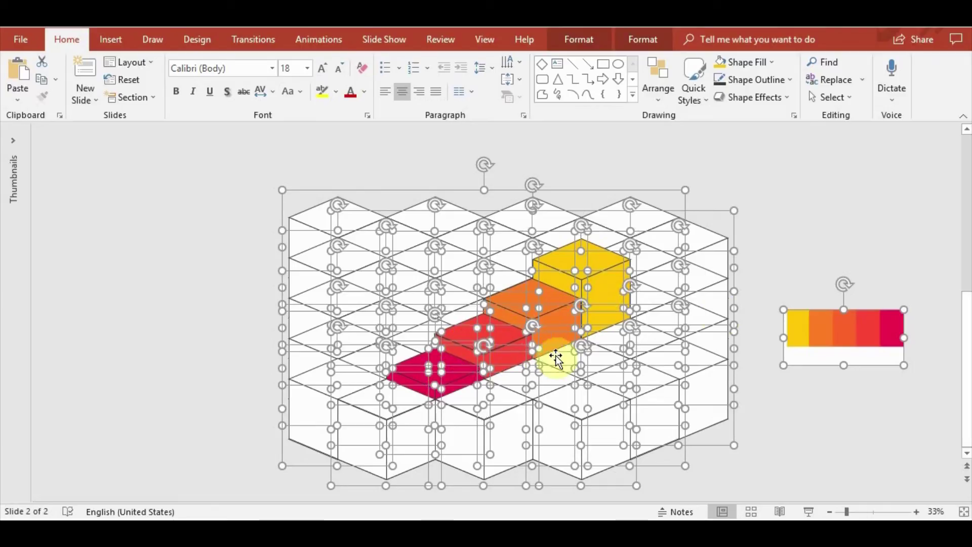
Apply a Fly In entrance animation to all shapes except the colour bar
{"action": "left_click", "coordinate": [861, 212]}
{"action": "key", "text": "ctrl+a"}
{"action": "left_click", "coordinate": [861, 346], "text": "ctrl"}
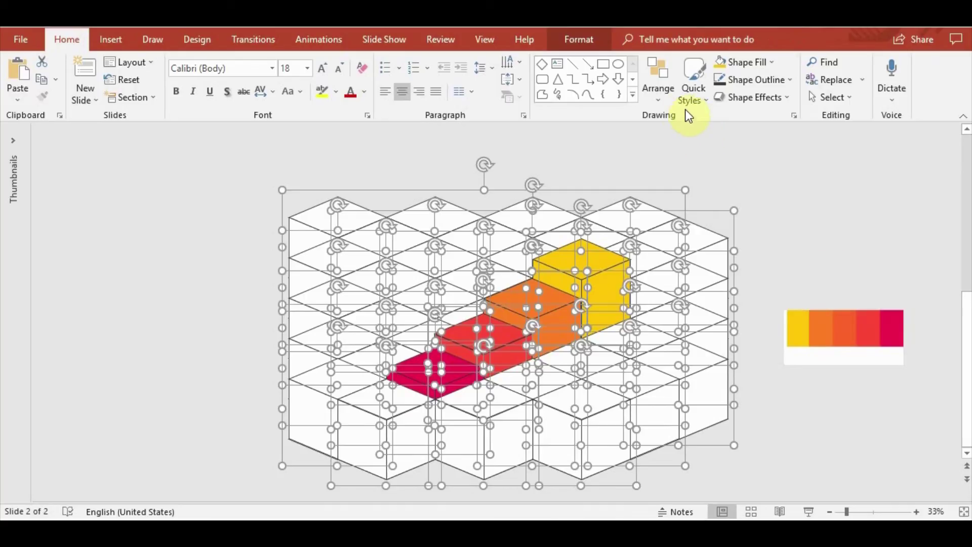
{"action": "left_click", "coordinate": [326, 42]}
{"action": "left_click", "coordinate": [265, 81]}
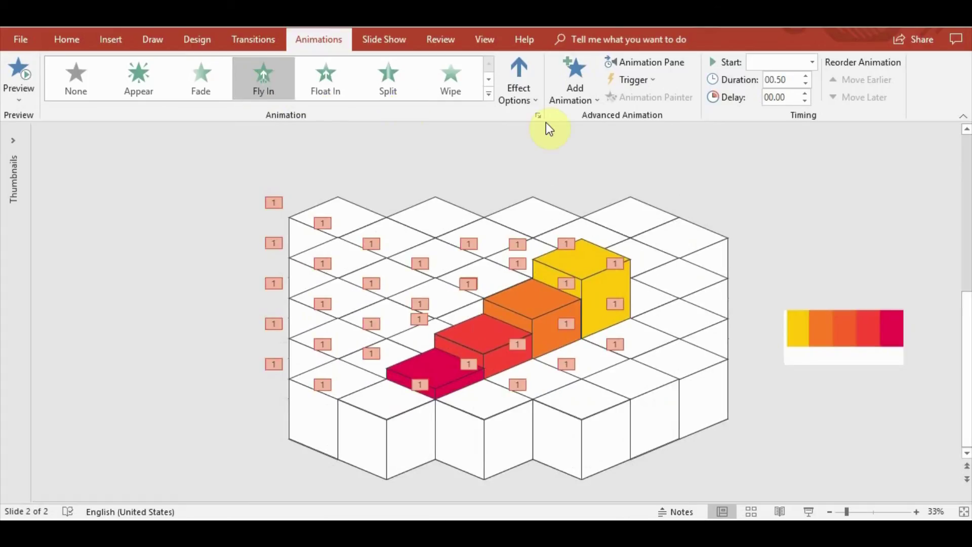
In the Animation Pane, give the Group 32 fly-in a 0.28 sec bounce end
{"action": "left_click", "coordinate": [647, 62]}
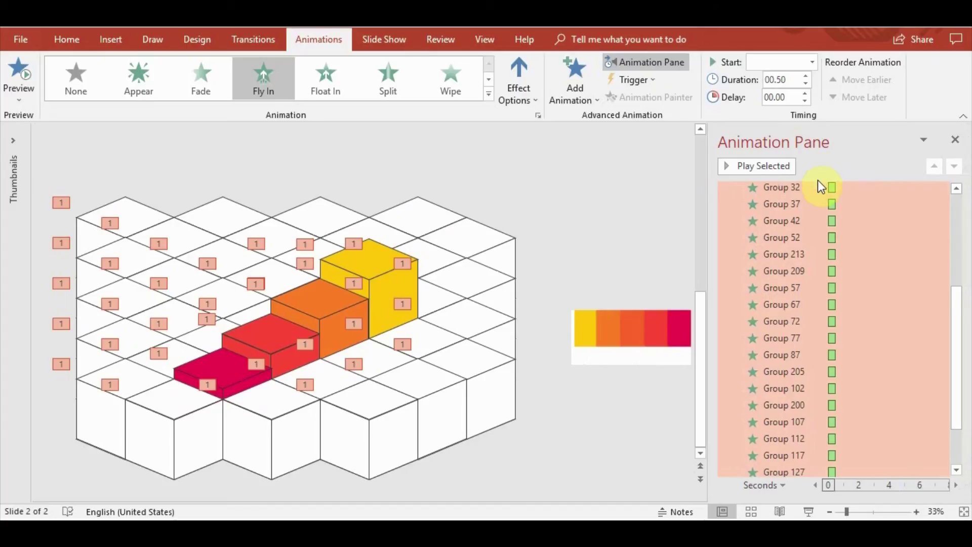
{"action": "right_click", "coordinate": [806, 190]}
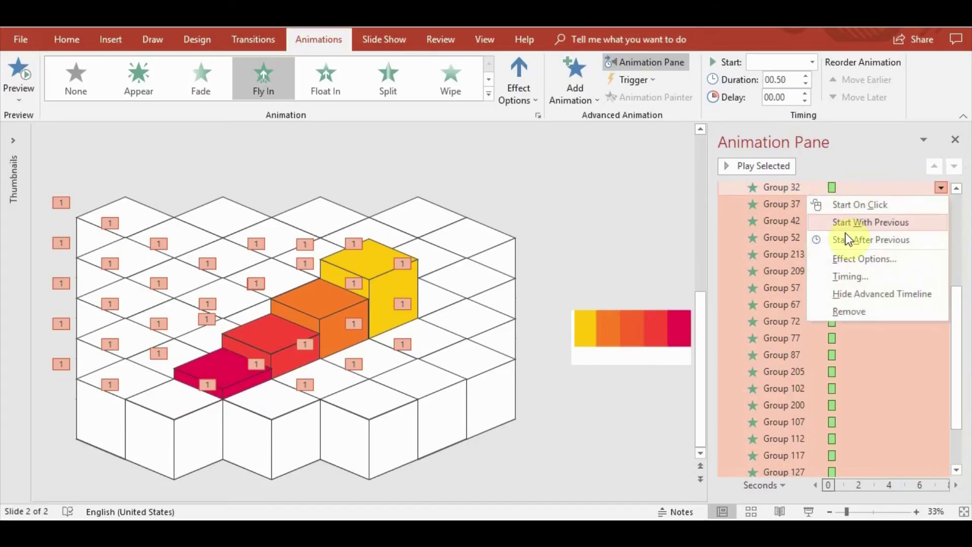
{"action": "left_click", "coordinate": [863, 259]}
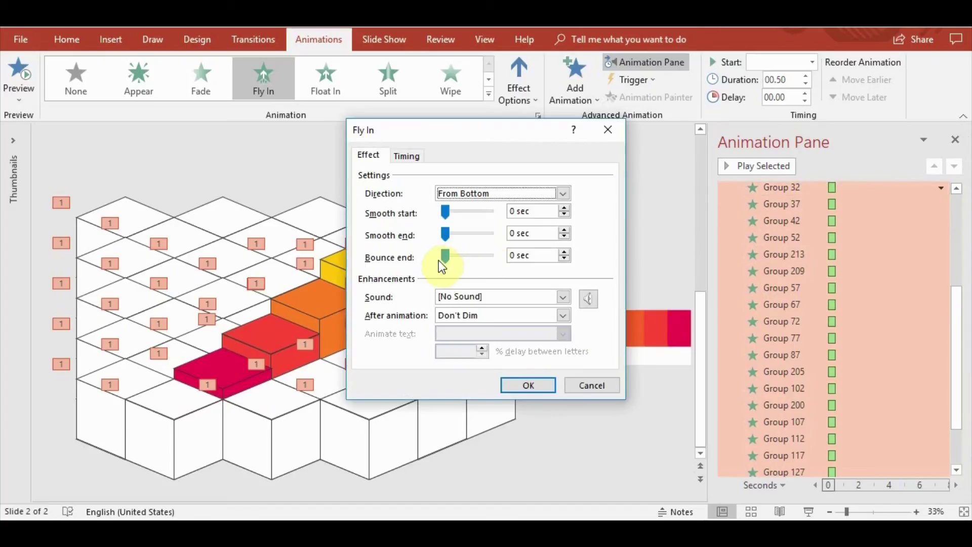
{"action": "left_click_drag", "start_coordinate": [451, 254], "coordinate": [470, 260]}
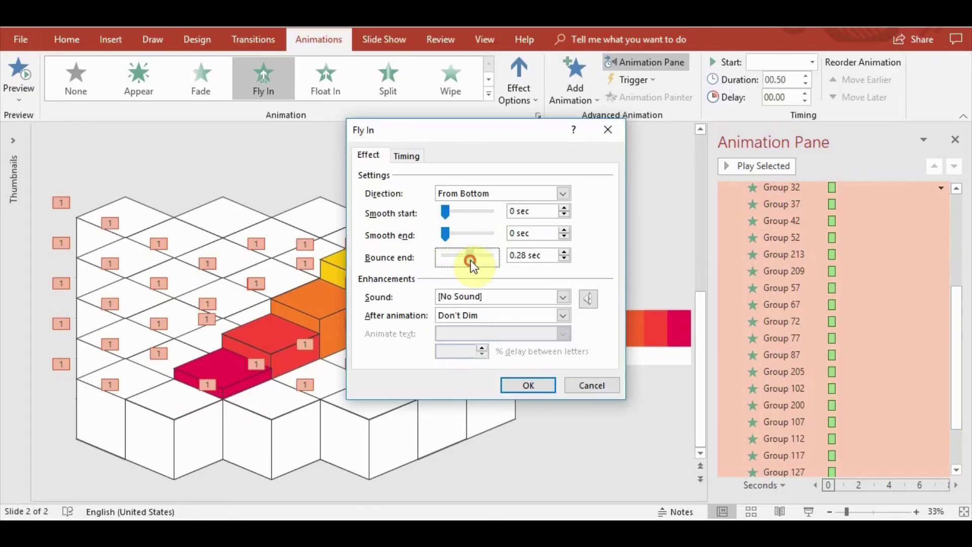
{"action": "left_click", "coordinate": [539, 388]}
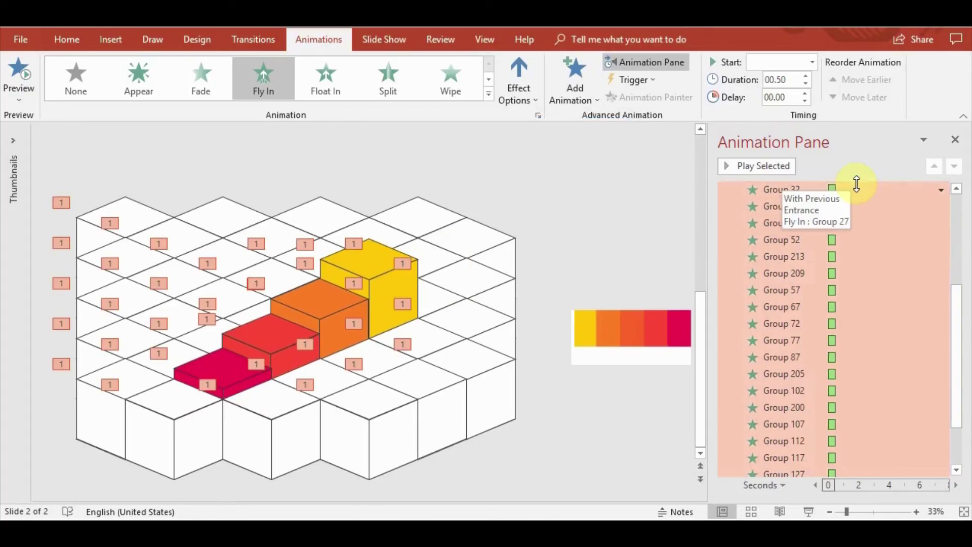
{"action": "right_click", "coordinate": [813, 188]}
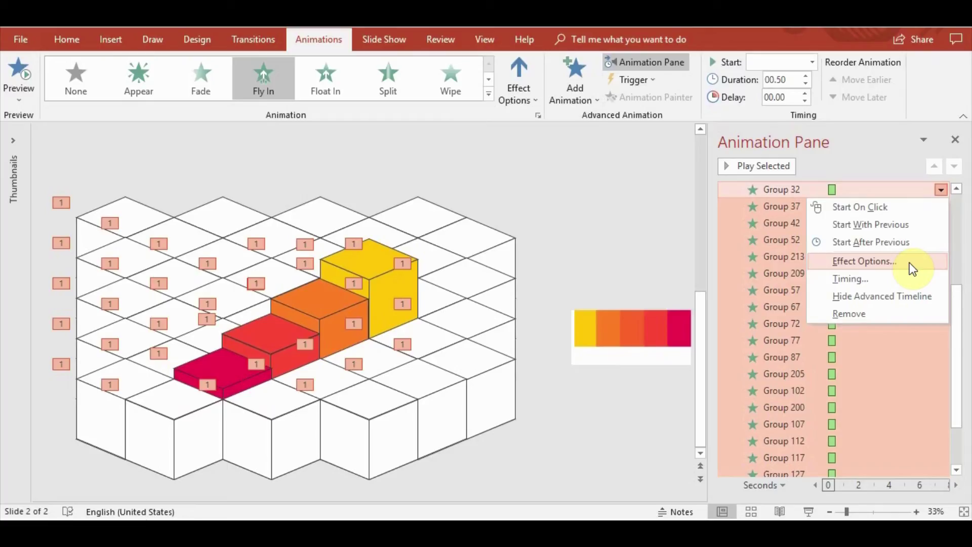
Lengthen the tile groups' Fly In bounce end to about 0.41 seconds and preview it
{"action": "left_click", "coordinate": [863, 261]}
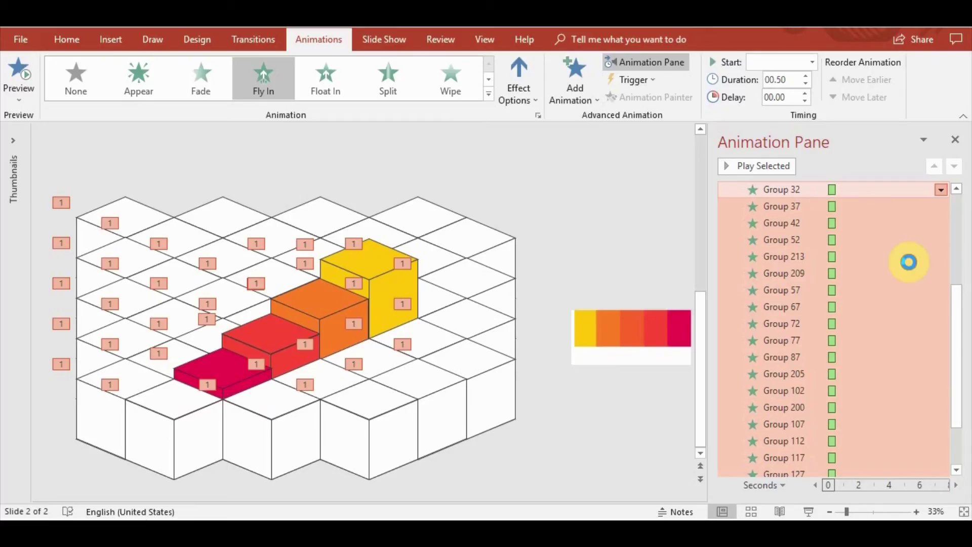
{"action": "left_click_drag", "start_coordinate": [472, 260], "coordinate": [483, 257]}
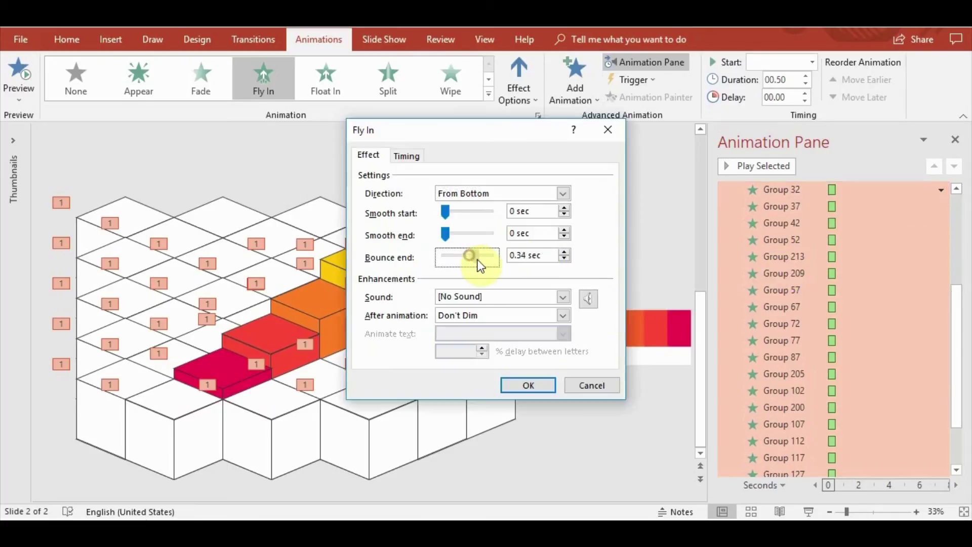
{"action": "left_click", "coordinate": [536, 381]}
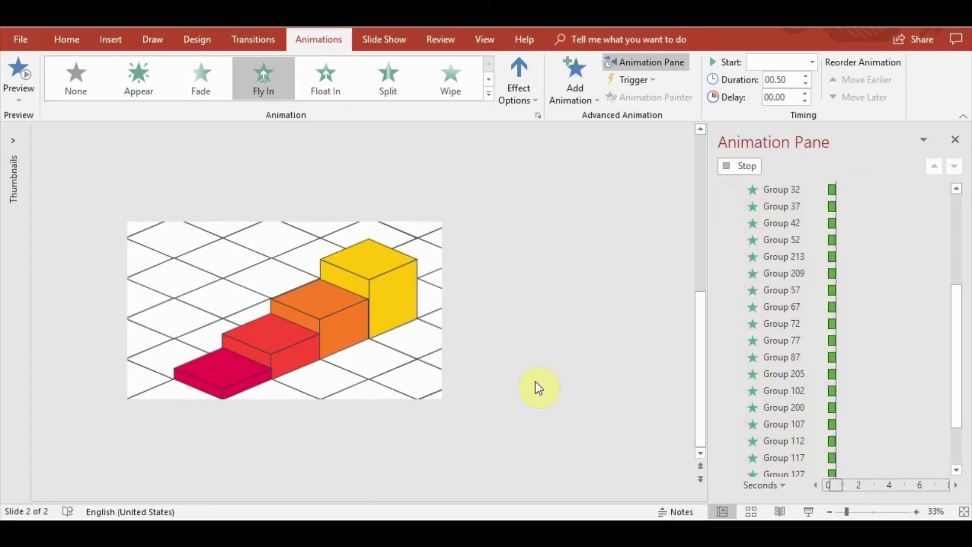
{"action": "key", "text": "ctrl+a"}
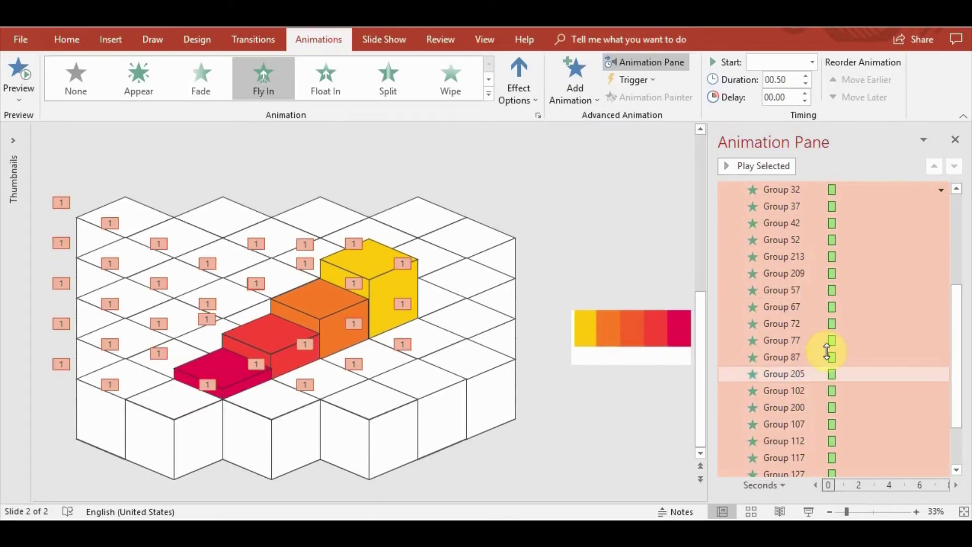
Set each tile group's Fly In duration to 01.25 seconds and replay the preview several times
{"action": "left_click", "coordinate": [805, 75]}
{"action": "left_click", "coordinate": [804, 75]}
{"action": "left_click", "coordinate": [805, 75]}
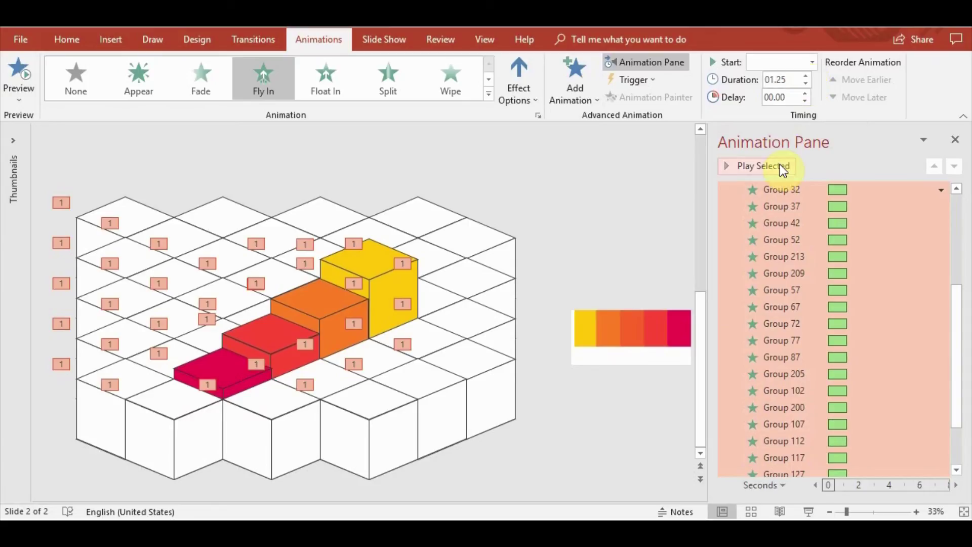
{"action": "left_click", "coordinate": [14, 69]}
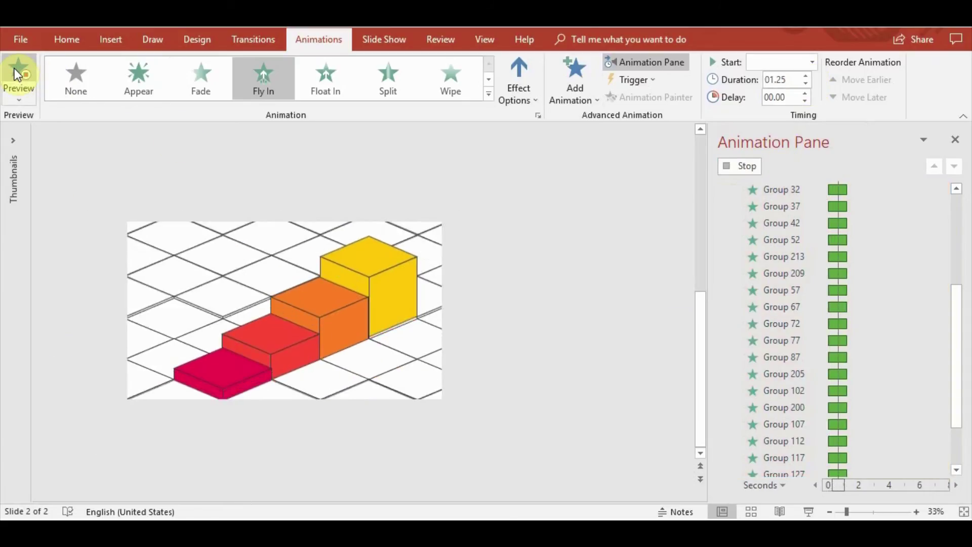
{"action": "left_click", "coordinate": [17, 72]}
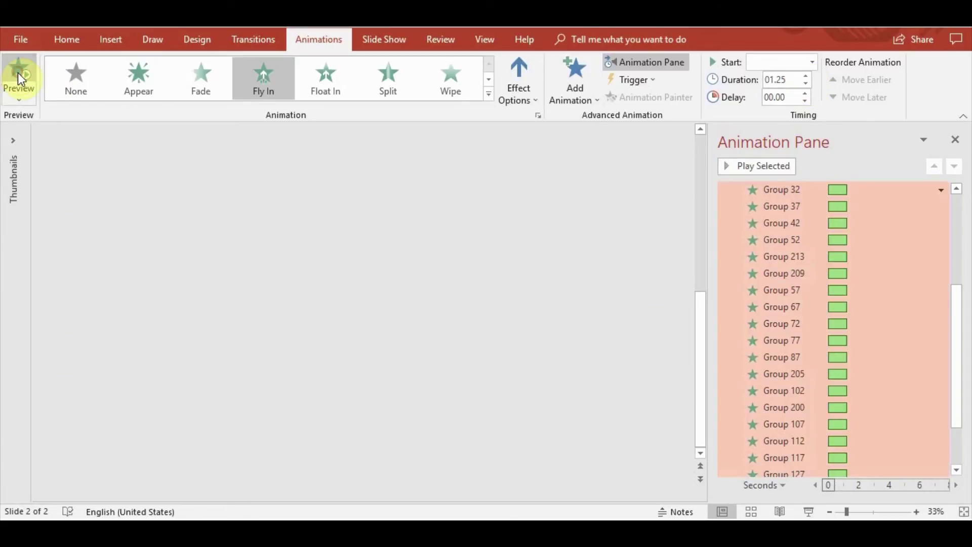
{"action": "left_click", "coordinate": [17, 72]}
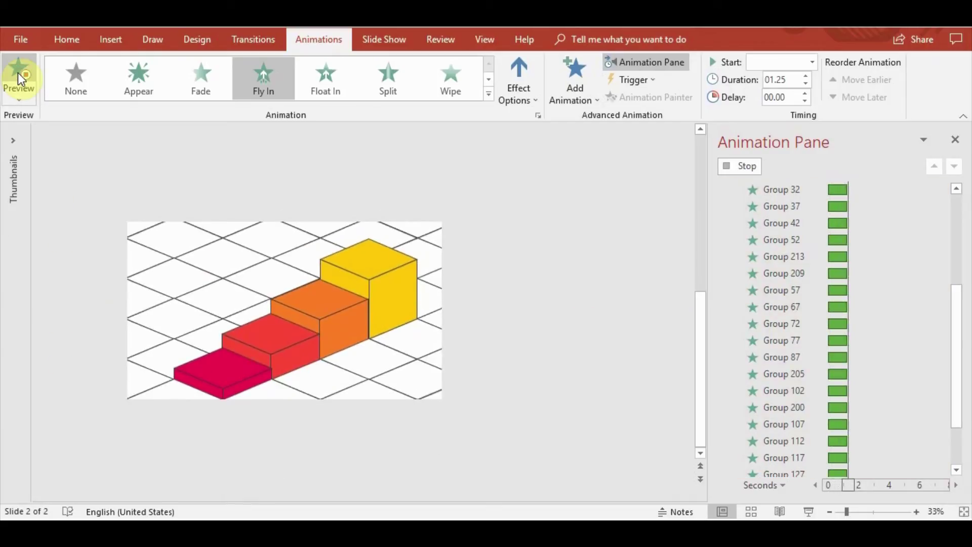
{"action": "left_click", "coordinate": [17, 72]}
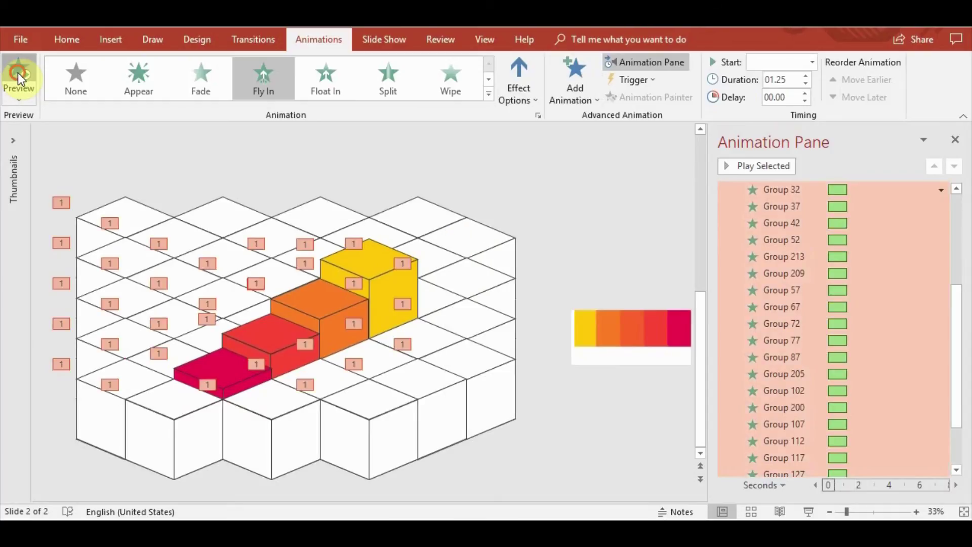
{"action": "left_click", "coordinate": [17, 72]}
{"action": "left_click", "coordinate": [18, 72]}
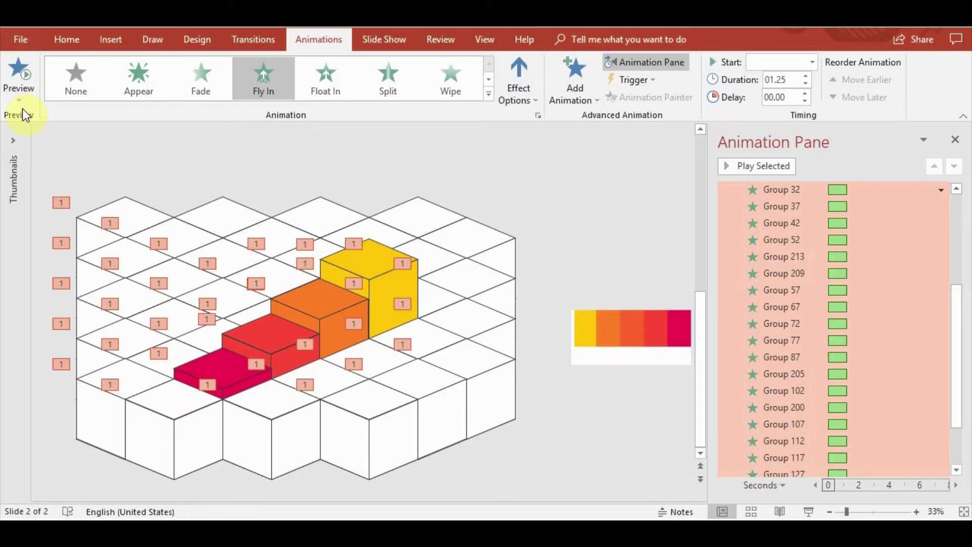
{"action": "left_click", "coordinate": [17, 81]}
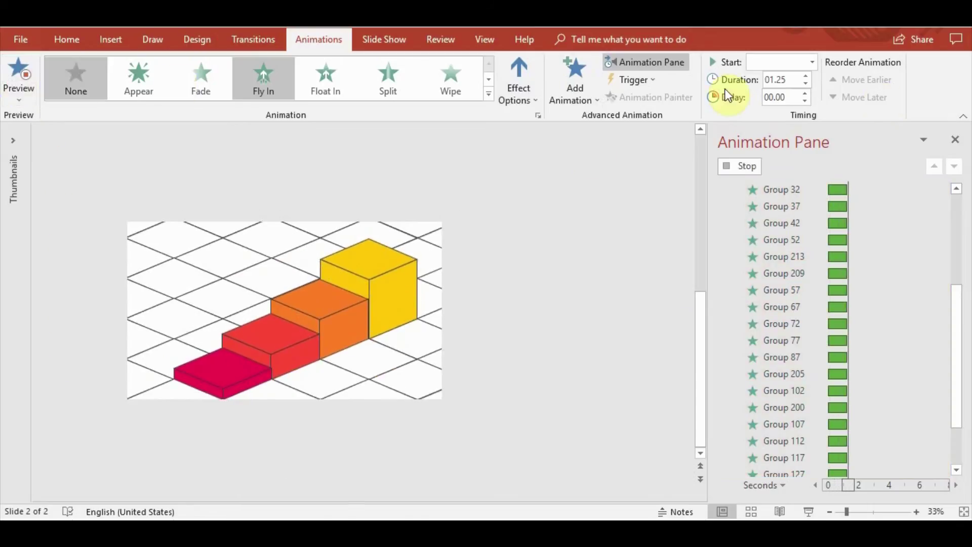
Raise Group 32's Fly In bounce end to about 1.2 seconds and preview it
{"action": "right_click", "coordinate": [799, 187]}
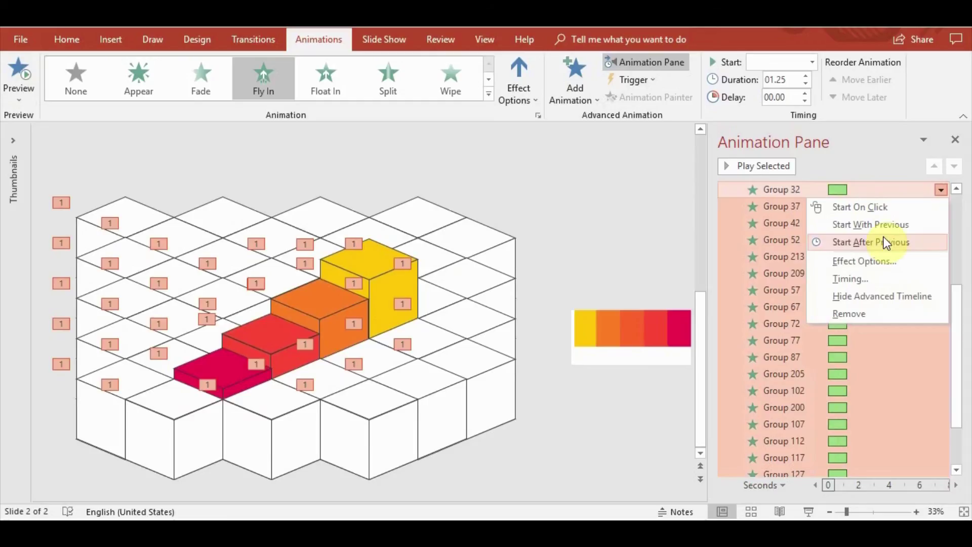
{"action": "left_click", "coordinate": [888, 261]}
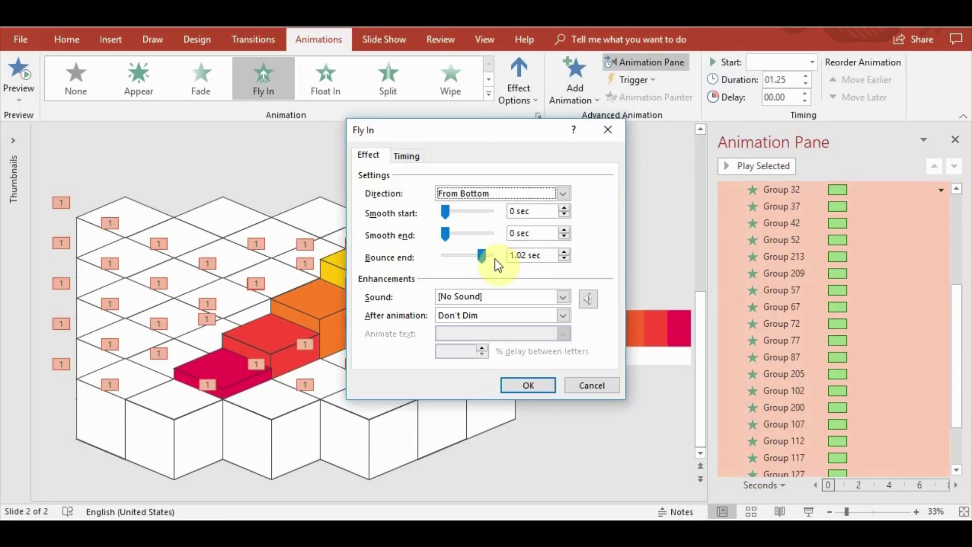
{"action": "left_click", "coordinate": [483, 255]}
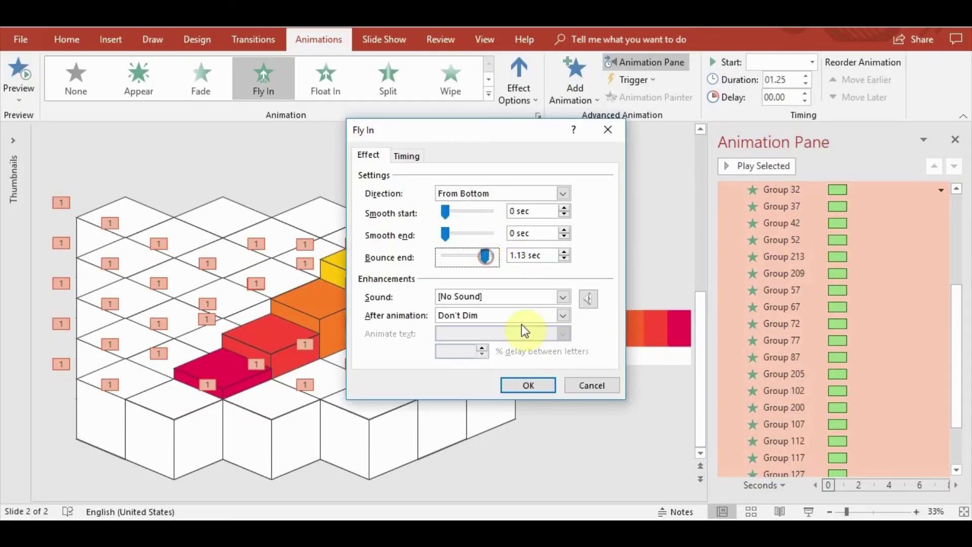
{"action": "left_click", "coordinate": [533, 386]}
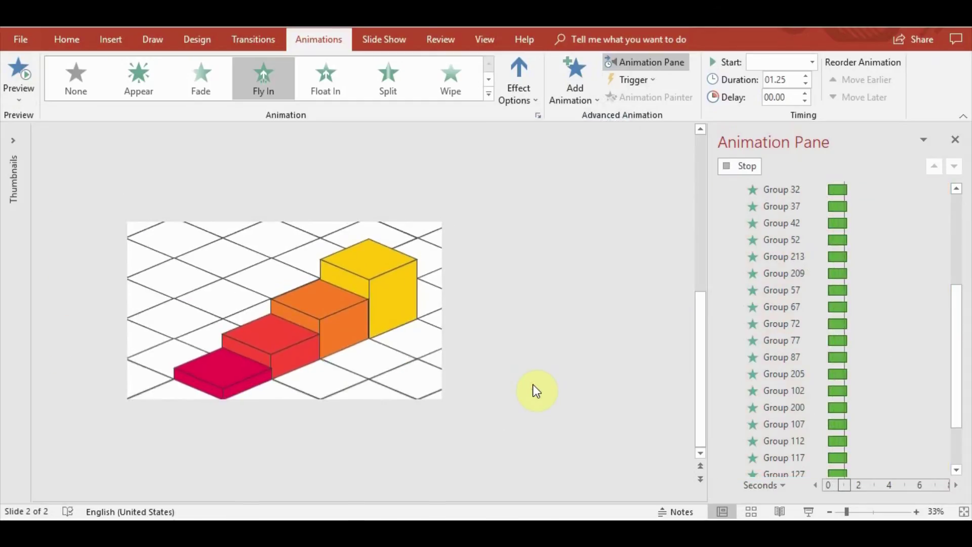
{"action": "left_click", "coordinate": [746, 168]}
Adjust Group 37's bounce end, then fine-tune the bounce to 1.23 seconds
{"action": "right_click", "coordinate": [759, 206]}
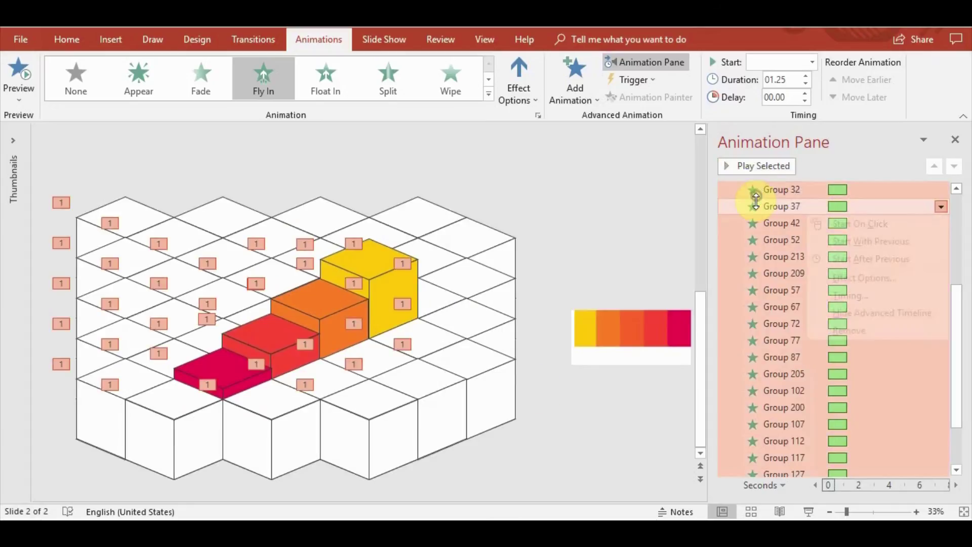
{"action": "left_click", "coordinate": [860, 275]}
{"action": "left_click", "coordinate": [486, 255]}
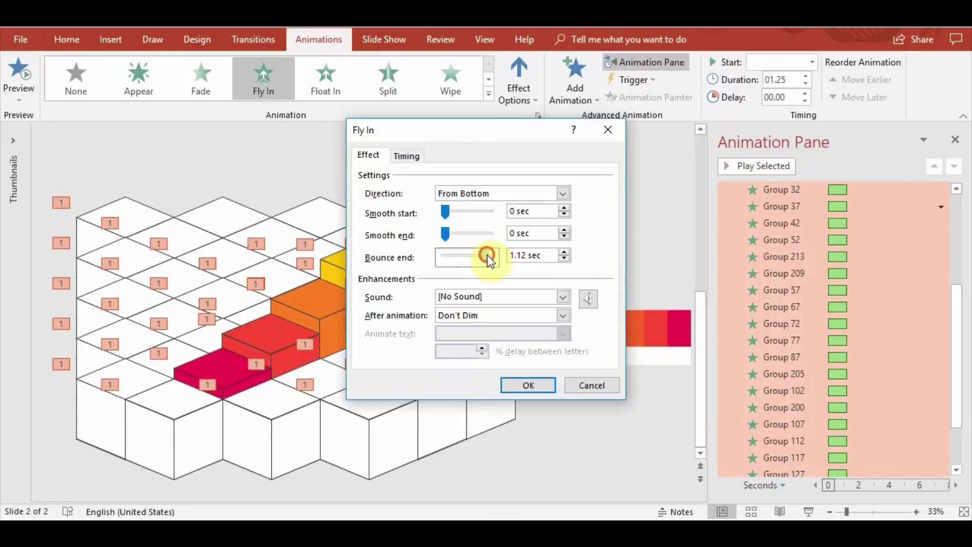
{"action": "left_click", "coordinate": [528, 385]}
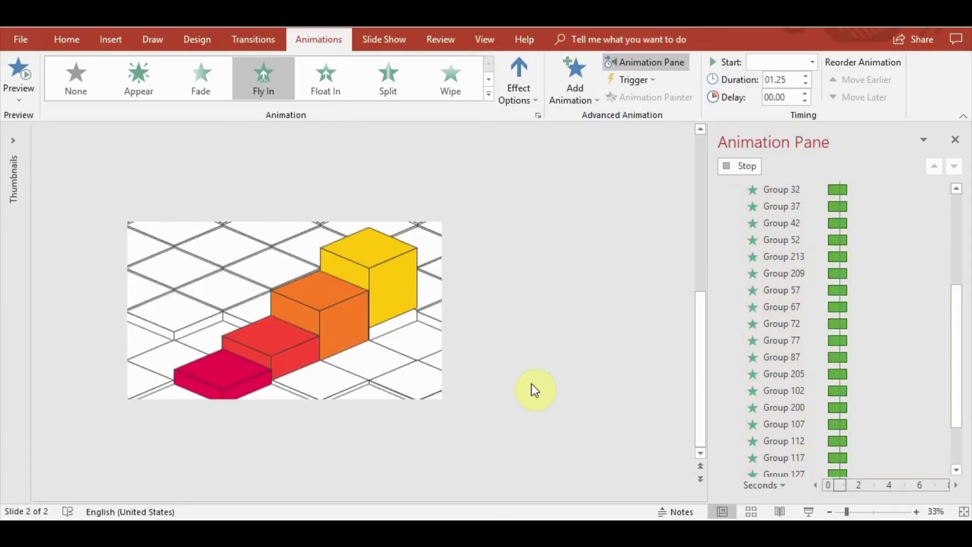
{"action": "right_click", "coordinate": [805, 212]}
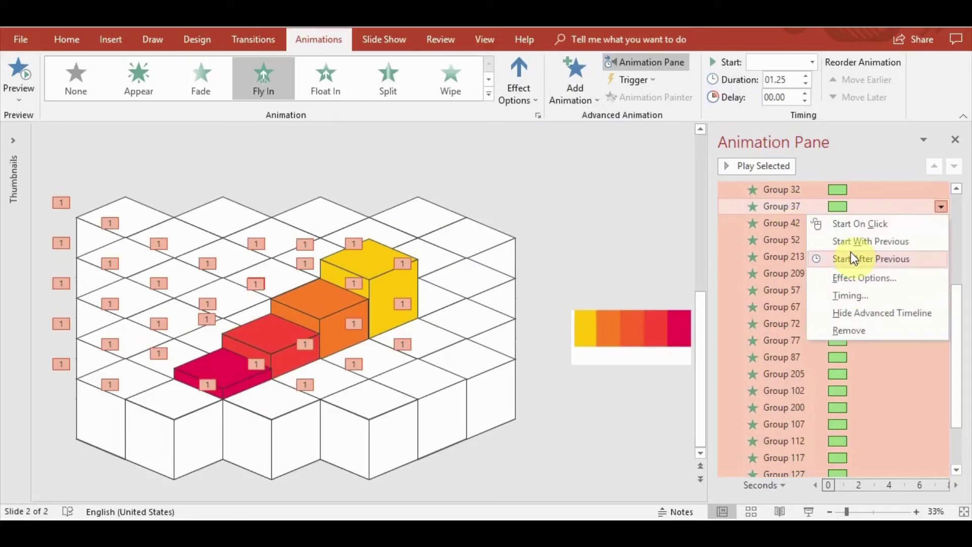
{"action": "left_click", "coordinate": [863, 278]}
{"action": "left_click_drag", "start_coordinate": [488, 261], "coordinate": [487, 259]}
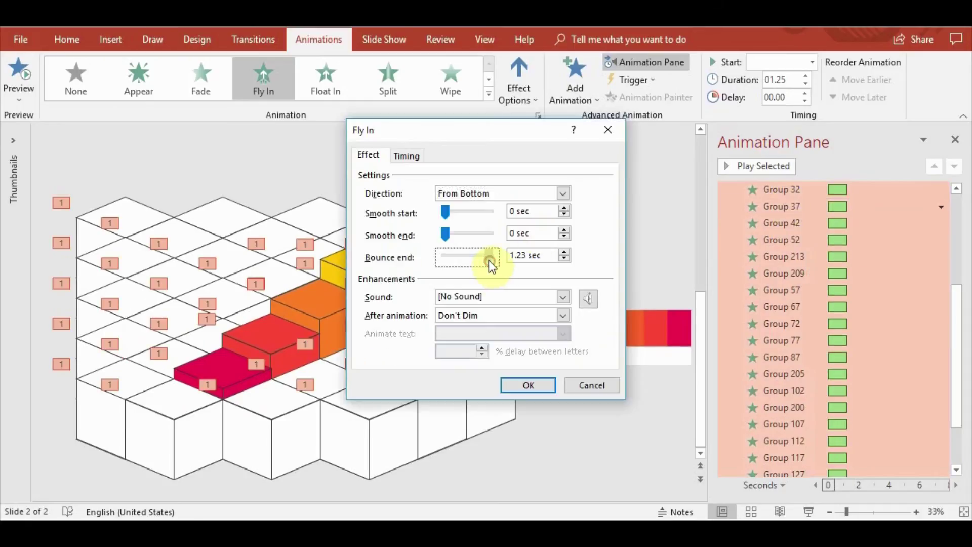
{"action": "left_click", "coordinate": [531, 384]}
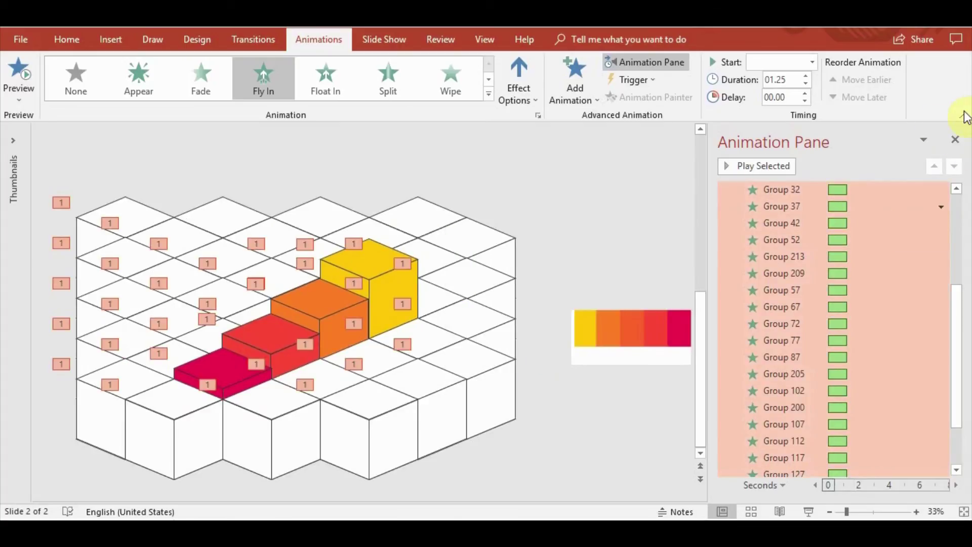
{"action": "left_click", "coordinate": [628, 259]}
{"action": "left_click", "coordinate": [488, 242]}
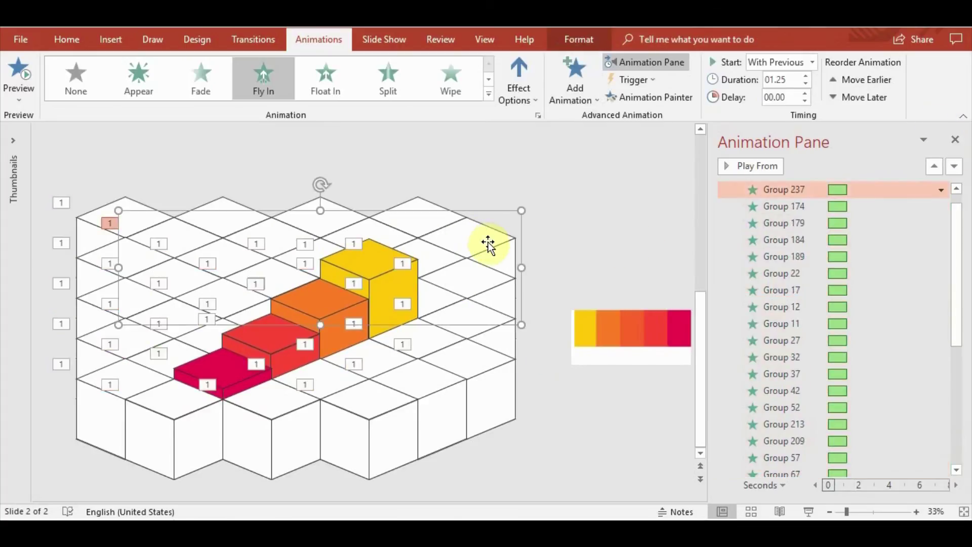
{"action": "left_click", "coordinate": [598, 176]}
{"action": "key", "text": "ctrl+a"}
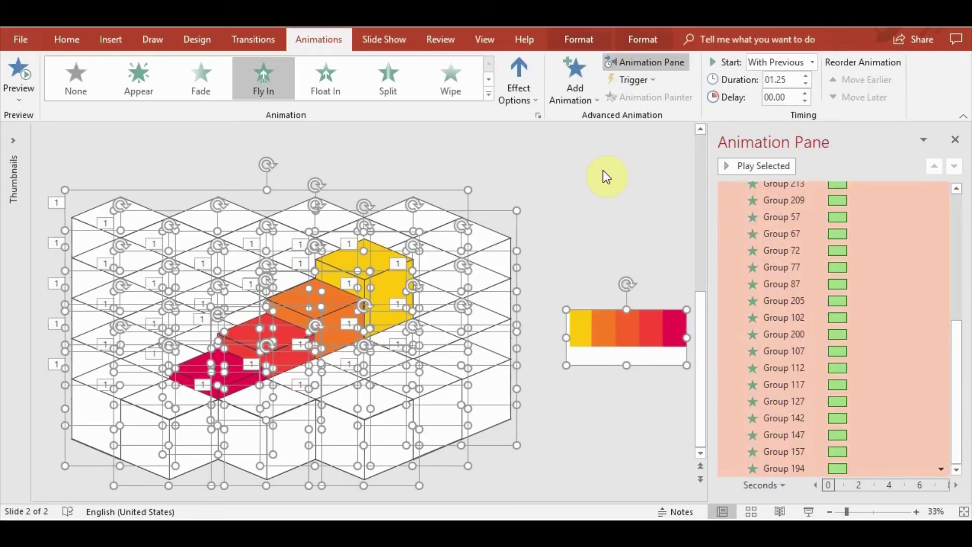
{"action": "left_click", "coordinate": [642, 39]}
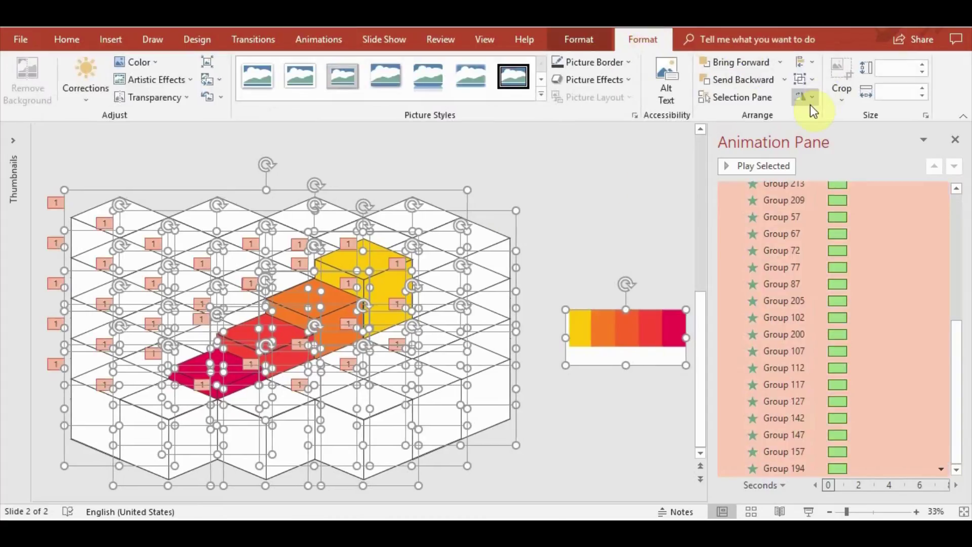
{"action": "left_click", "coordinate": [806, 81]}
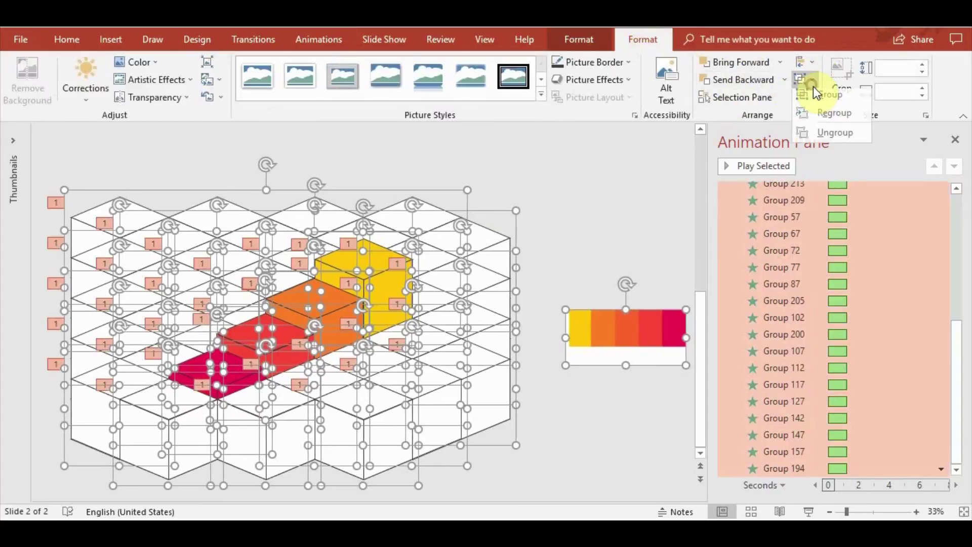
{"action": "left_click", "coordinate": [818, 135]}
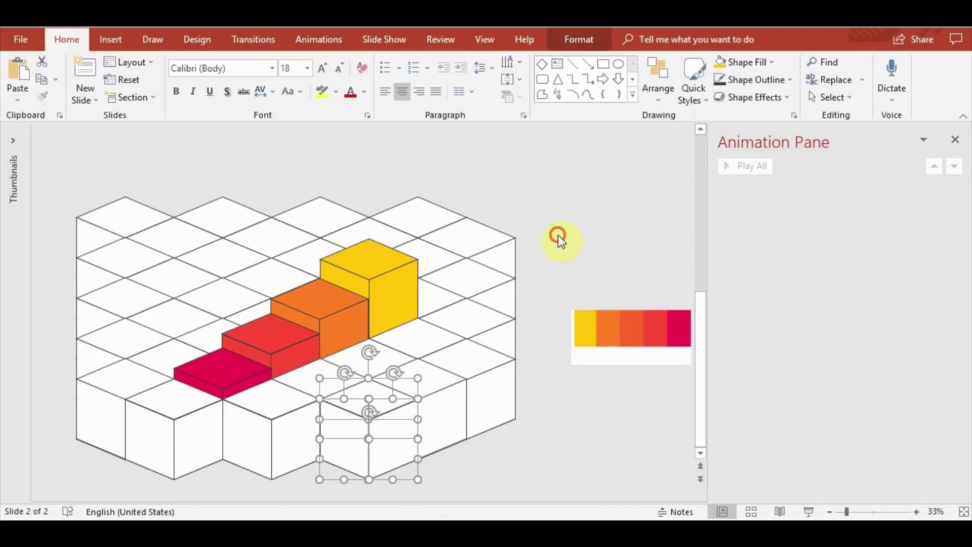
{"action": "left_click", "coordinate": [558, 235]}
{"action": "left_click", "coordinate": [486, 262]}
{"action": "left_click", "coordinate": [370, 446]}
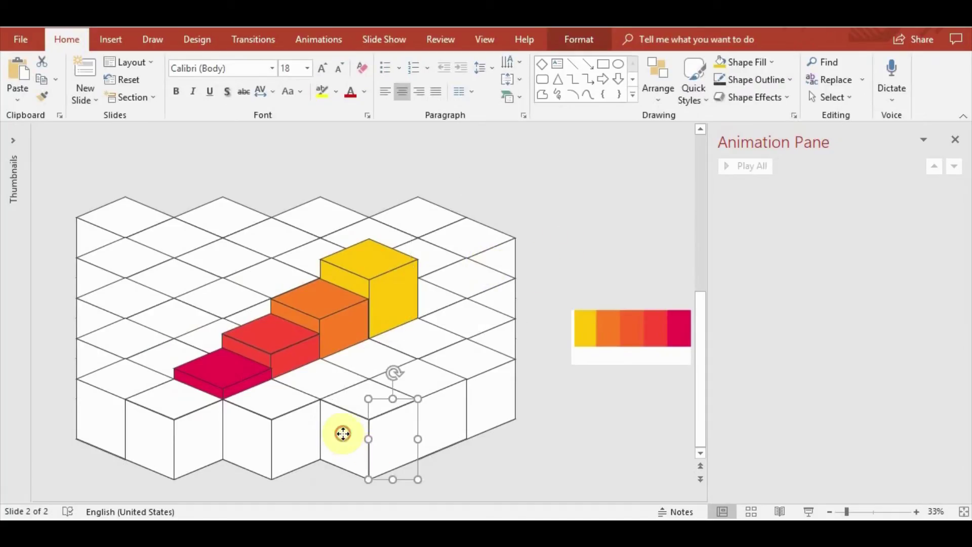
{"action": "left_click", "coordinate": [343, 432]}
{"action": "left_click", "coordinate": [284, 412]}
{"action": "left_click", "coordinate": [342, 374]}
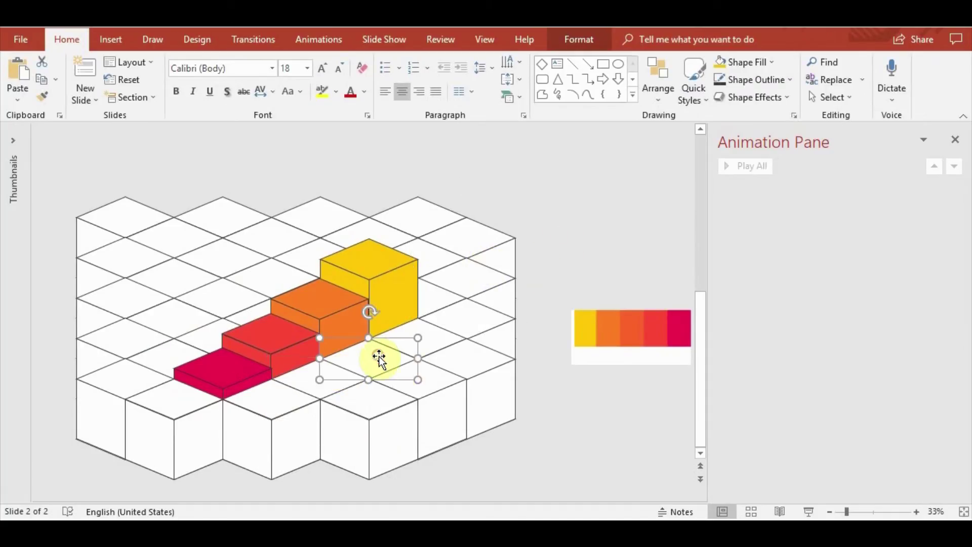
{"action": "left_click", "coordinate": [415, 384]}
{"action": "left_click", "coordinate": [443, 415]}
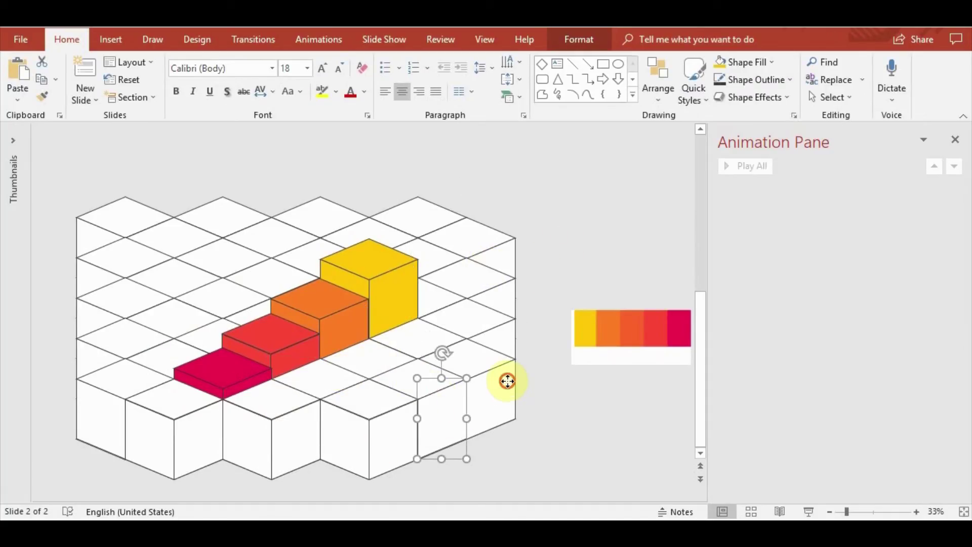
{"action": "left_click", "coordinate": [505, 379]}
{"action": "key", "text": "ctrl+a"}
Ungroup the tile groups Group 238 and Group 237
{"action": "left_click", "coordinate": [599, 222]}
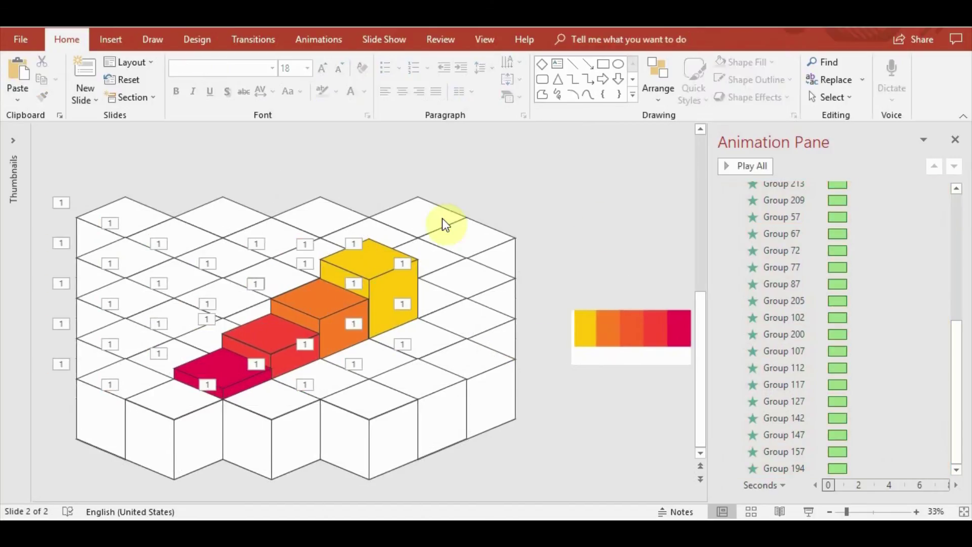
{"action": "left_click", "coordinate": [412, 201]}
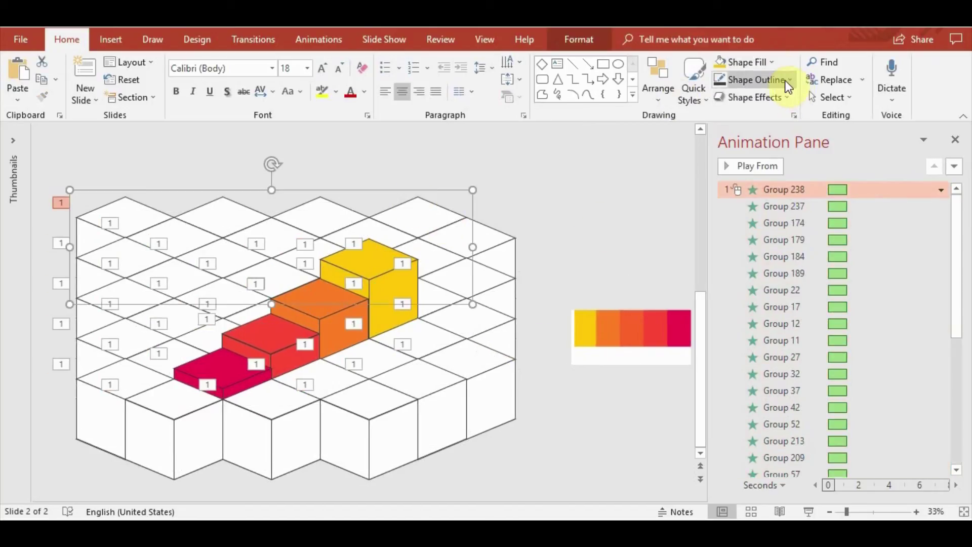
{"action": "left_click", "coordinate": [656, 85]}
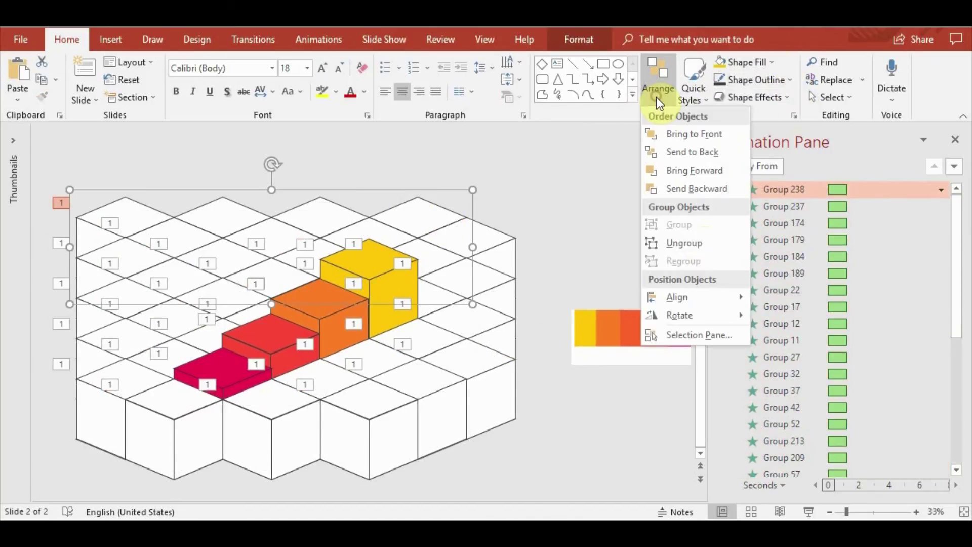
{"action": "left_click", "coordinate": [702, 246]}
{"action": "left_click", "coordinate": [507, 245]}
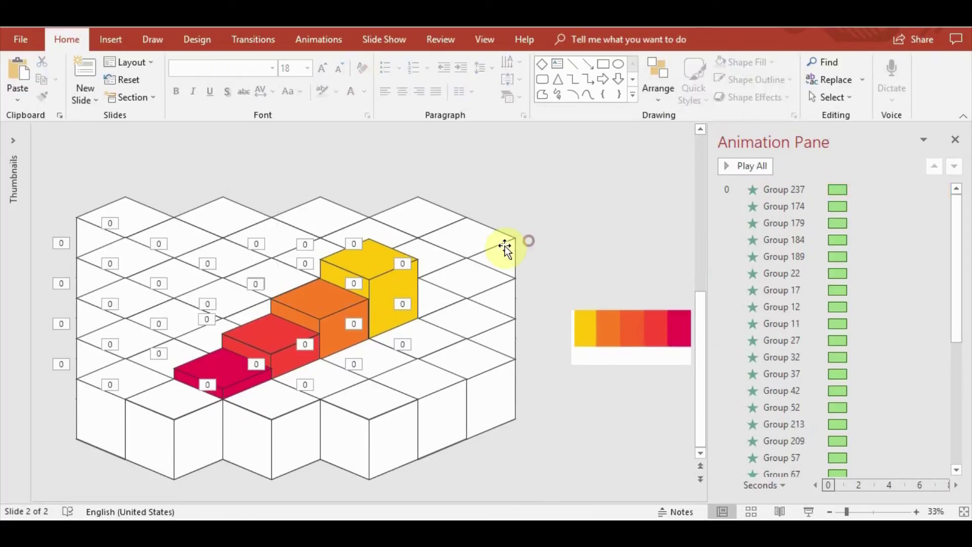
{"action": "left_click", "coordinate": [506, 245]}
{"action": "left_click", "coordinate": [662, 100]}
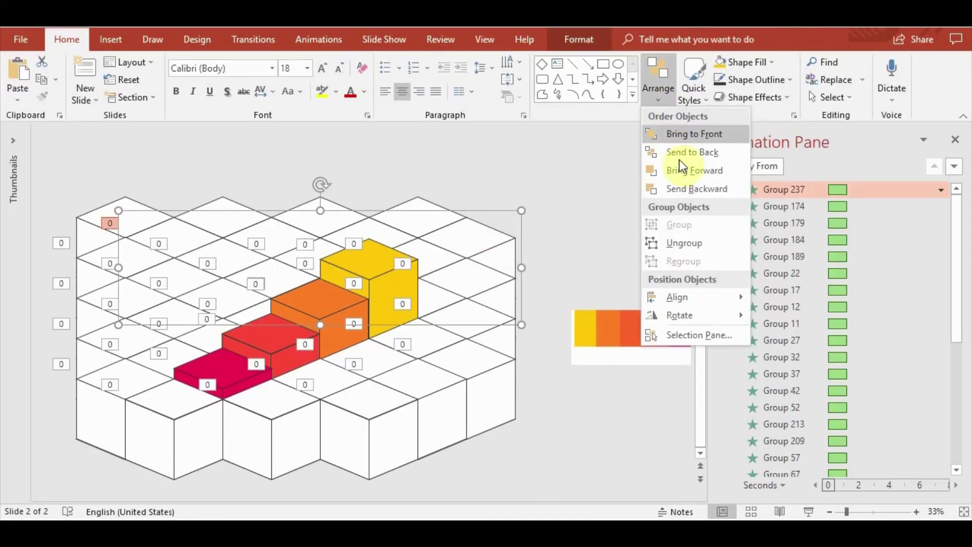
{"action": "left_click", "coordinate": [701, 245]}
Select every entry in the Animation Pane and delete all the slide's animations
{"action": "left_click", "coordinate": [604, 224]}
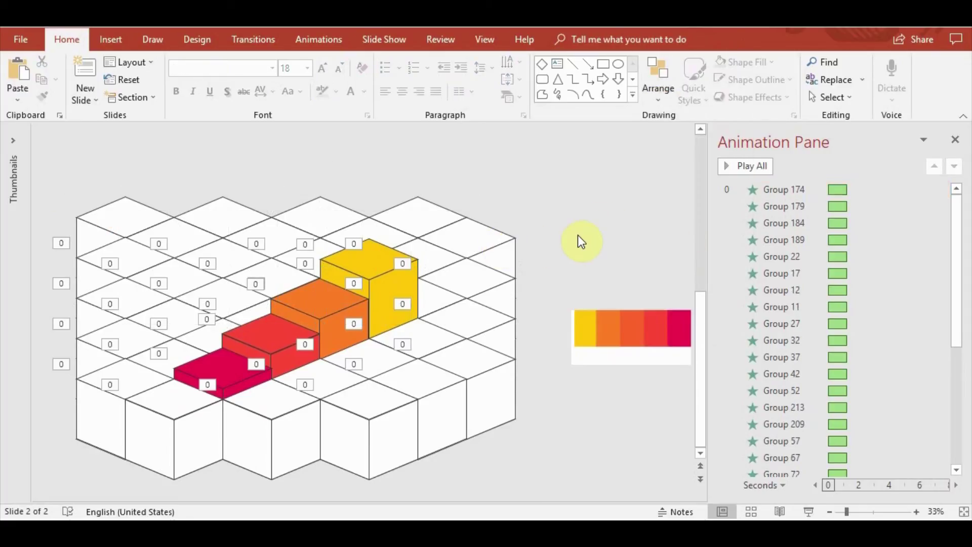
{"action": "left_click", "coordinate": [771, 189]}
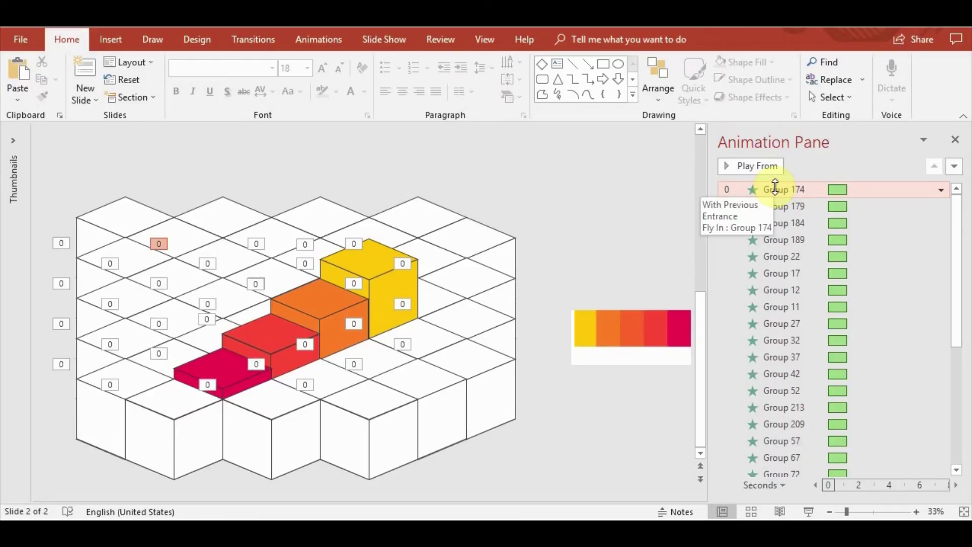
{"action": "left_click", "coordinate": [413, 215]}
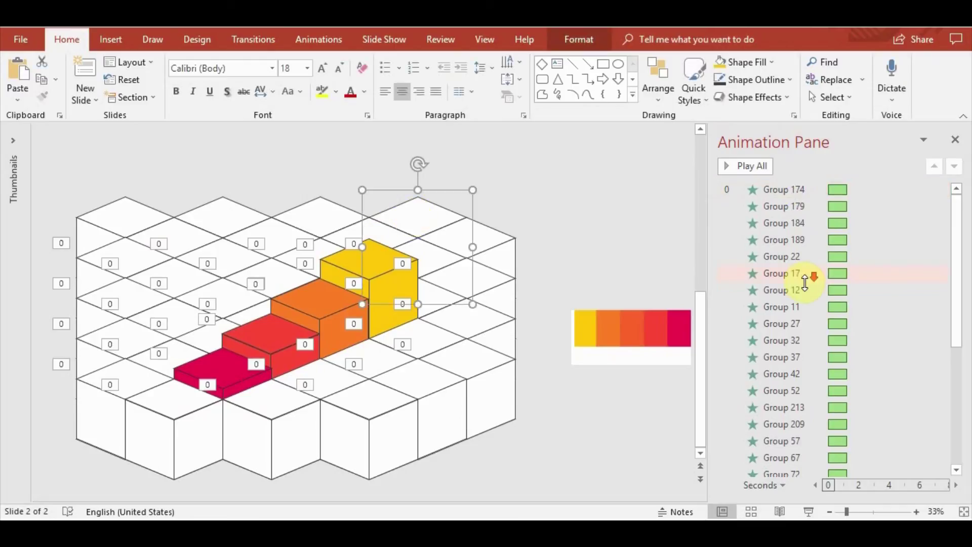
{"action": "scroll", "coordinate": [803, 268], "scroll_direction": "down", "scroll_amount": 5}
{"action": "scroll", "coordinate": [809, 259], "scroll_direction": "up", "scroll_amount": 5}
{"action": "left_click", "coordinate": [577, 235]}
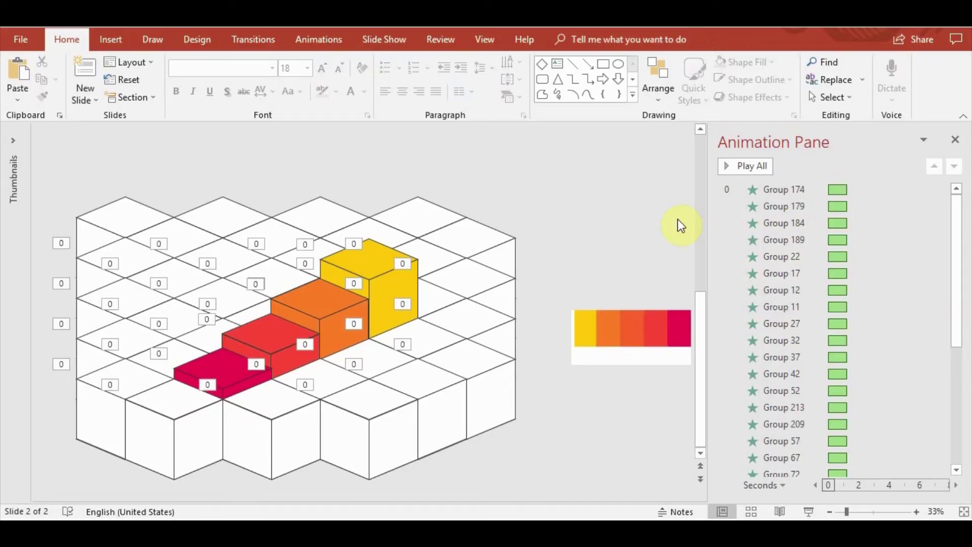
{"action": "left_click", "coordinate": [807, 191]}
{"action": "key", "text": "ctrl+a"}
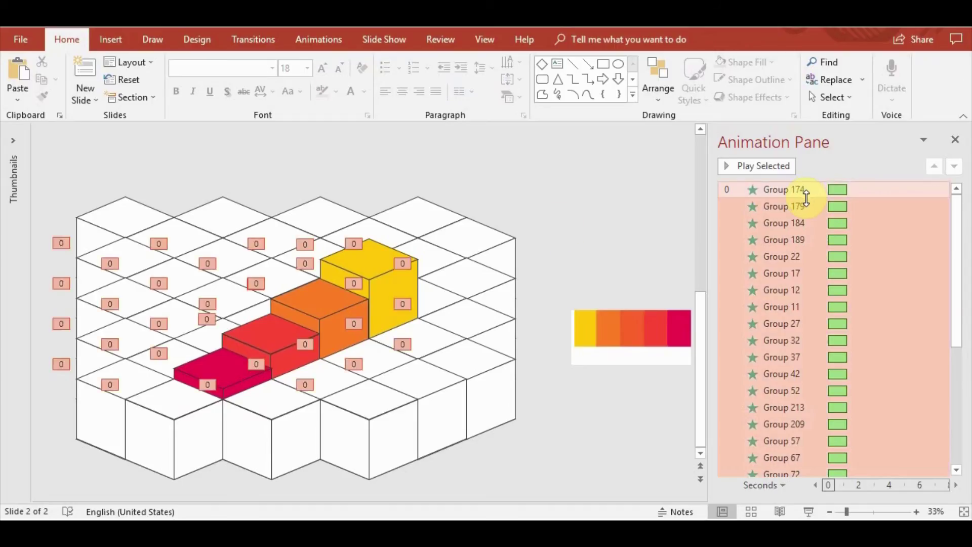
{"action": "key", "text": "Delete"}
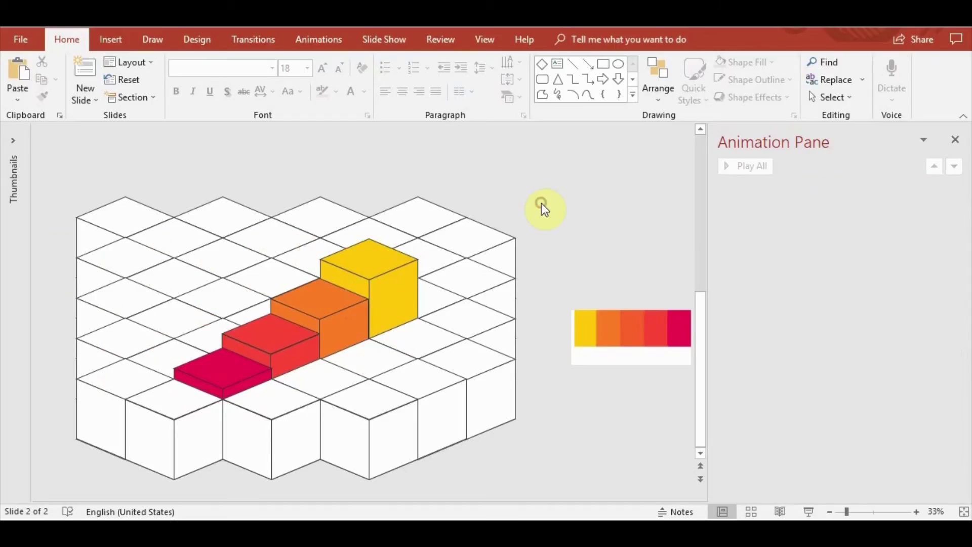
{"action": "key", "text": "ctrl+a"}
{"action": "left_click", "coordinate": [544, 207]}
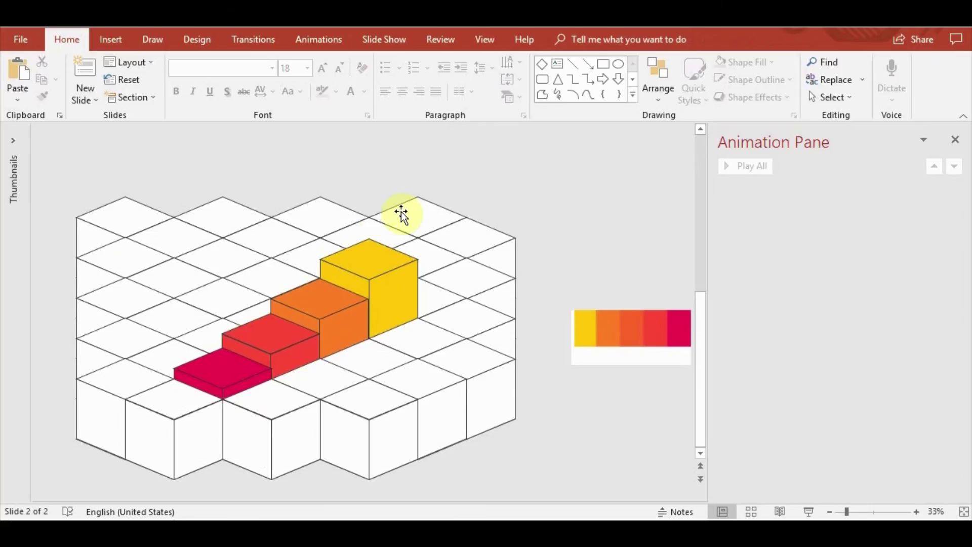
Give the top-right tile group (Group 241) a Fly In entrance animation
{"action": "left_click", "coordinate": [420, 215]}
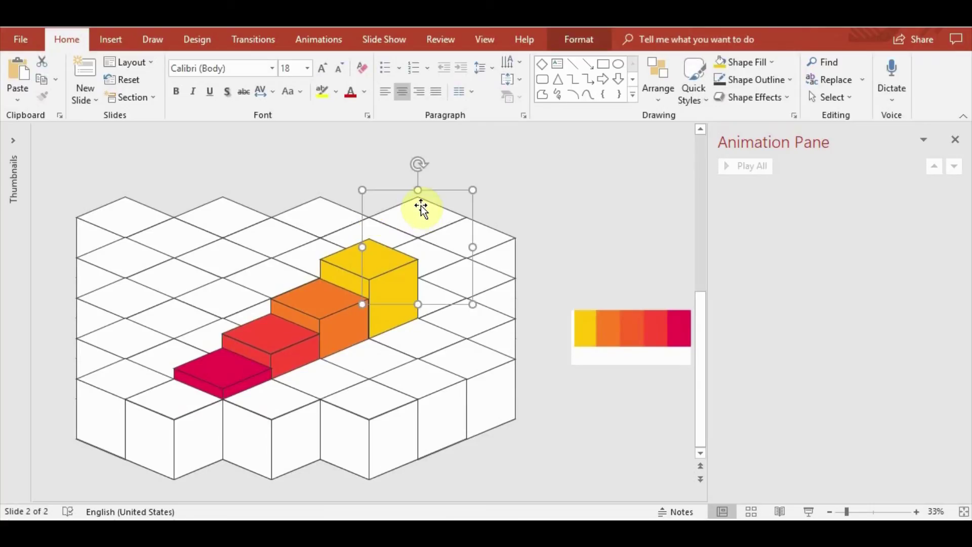
{"action": "left_click", "coordinate": [319, 39]}
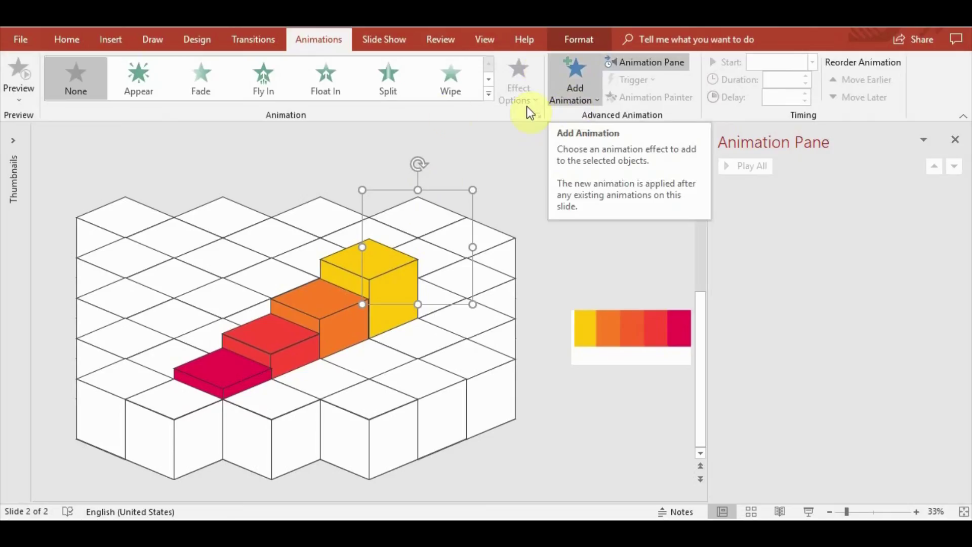
{"action": "left_click", "coordinate": [270, 92]}
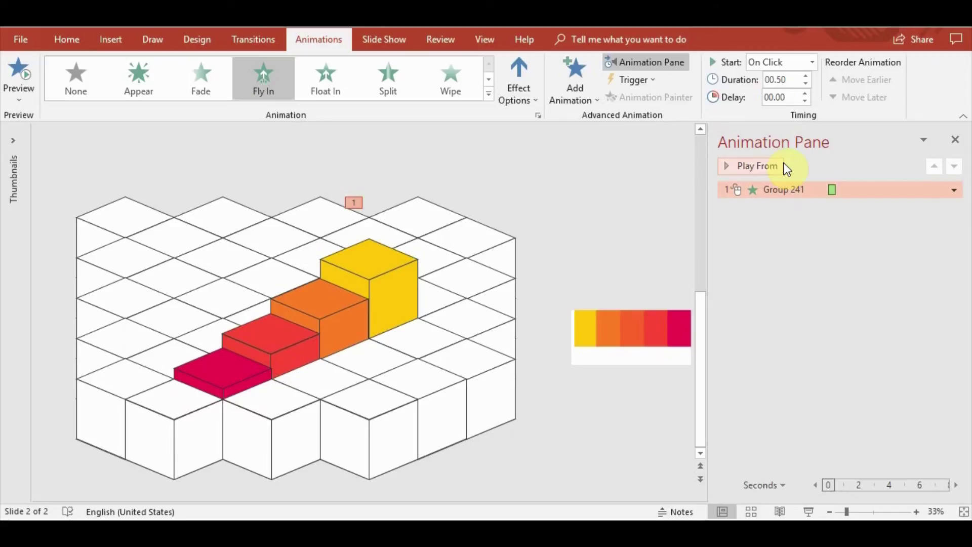
Set Group 241's duration to 1.25 seconds and give its Fly In a 1.19-second bounce end
{"action": "left_click", "coordinate": [805, 76]}
{"action": "left_click", "coordinate": [806, 76]}
{"action": "left_click", "coordinate": [806, 76]}
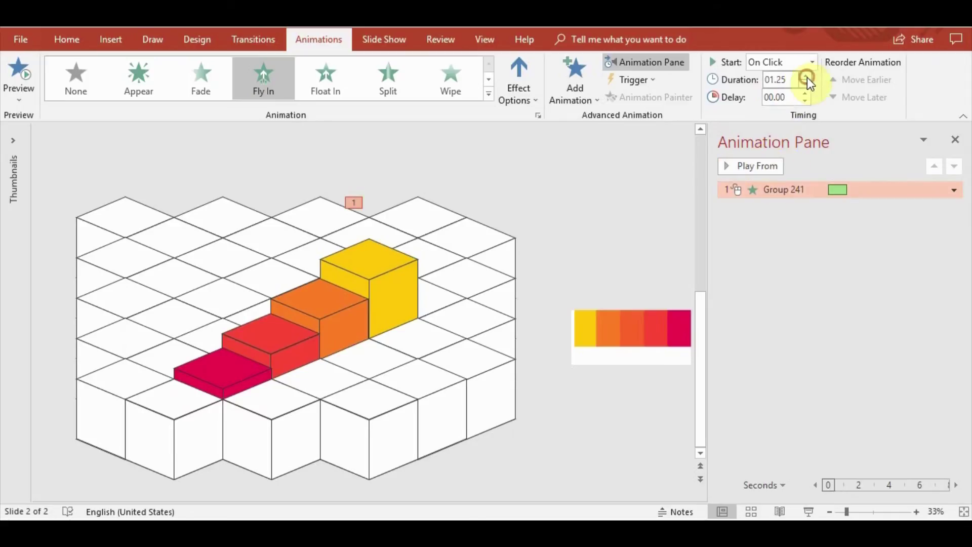
{"action": "right_click", "coordinate": [777, 193]}
{"action": "left_click", "coordinate": [914, 262]}
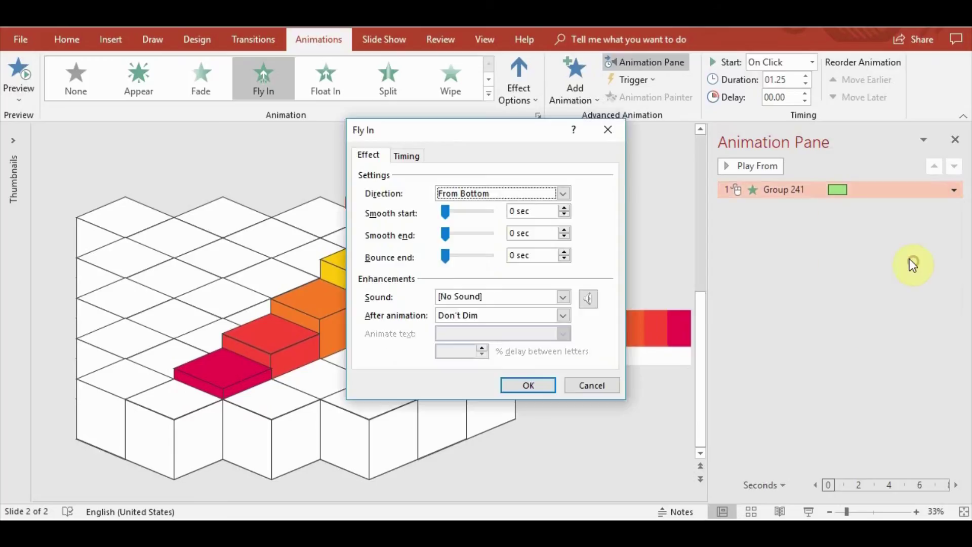
{"action": "left_click_drag", "start_coordinate": [451, 260], "coordinate": [487, 263]}
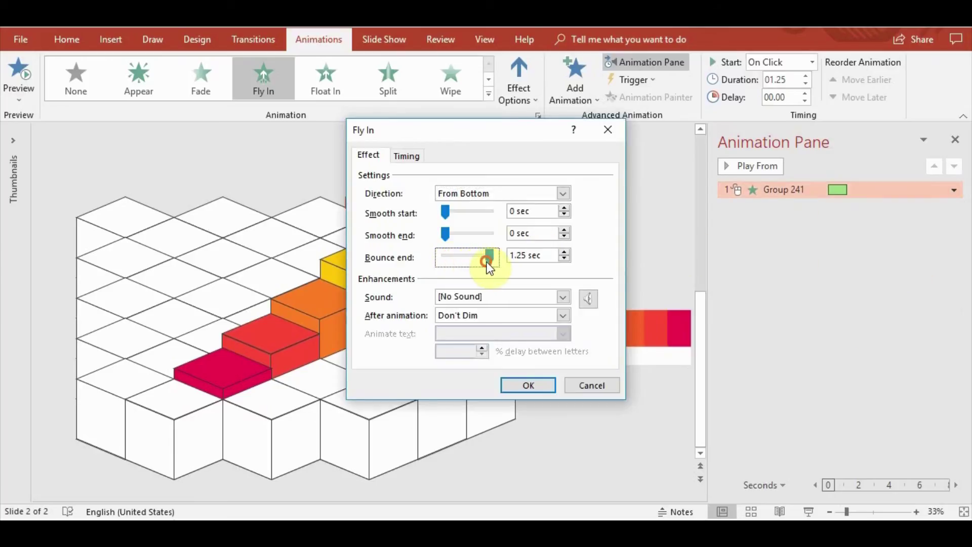
{"action": "left_click", "coordinate": [564, 258]}
{"action": "left_click", "coordinate": [565, 258]}
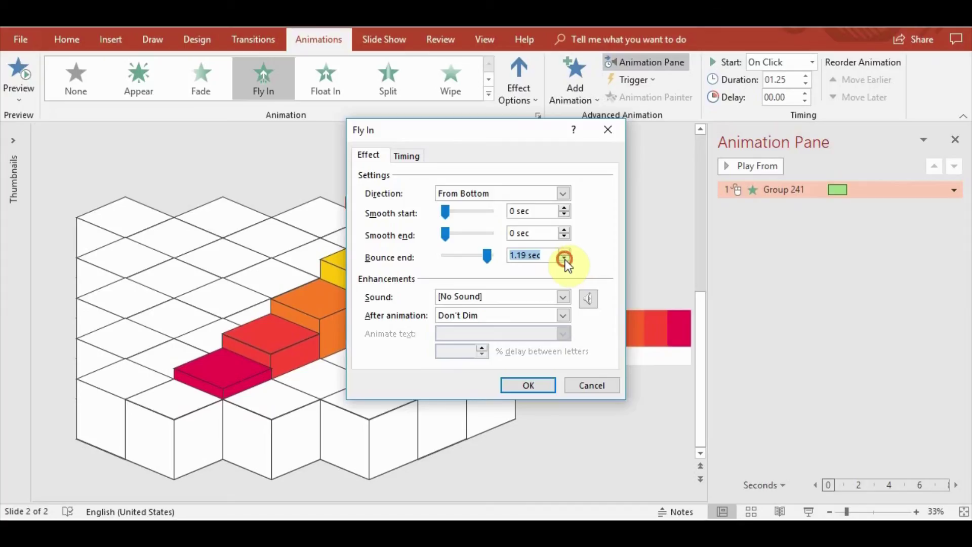
{"action": "left_click", "coordinate": [565, 261]}
{"action": "left_click", "coordinate": [533, 384]}
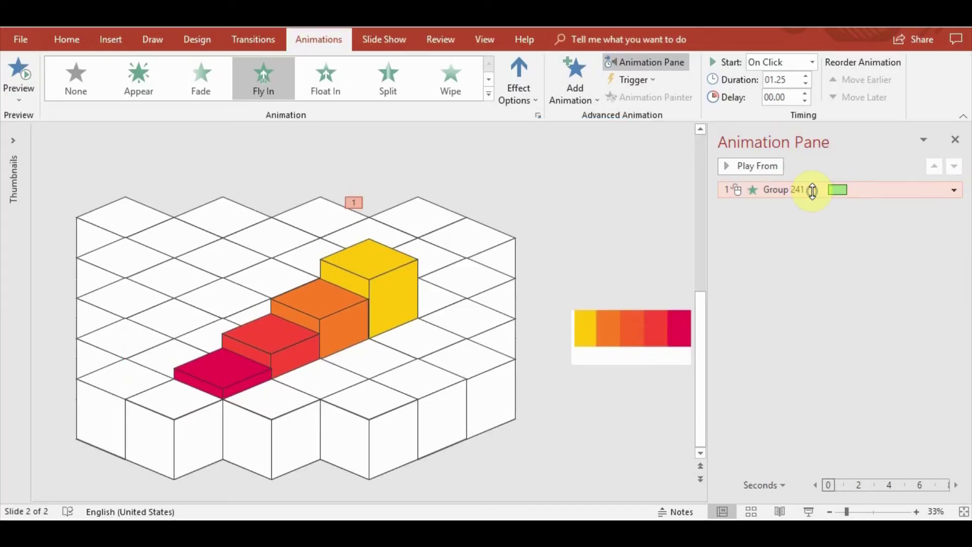
Raise the duration to 01.50 seconds and reset the bounce end to 1.19 seconds
{"action": "left_click", "coordinate": [805, 76]}
{"action": "left_click", "coordinate": [11, 76]}
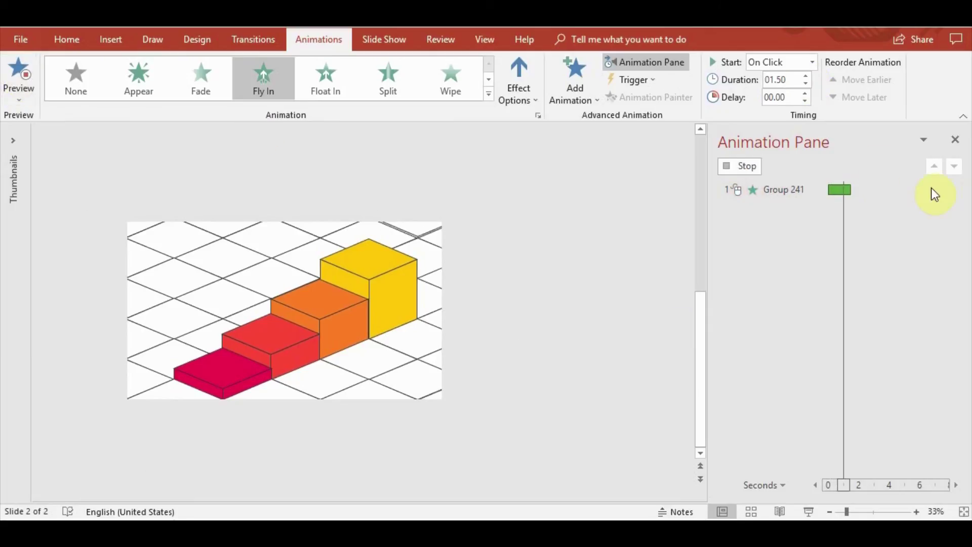
{"action": "right_click", "coordinate": [780, 190]}
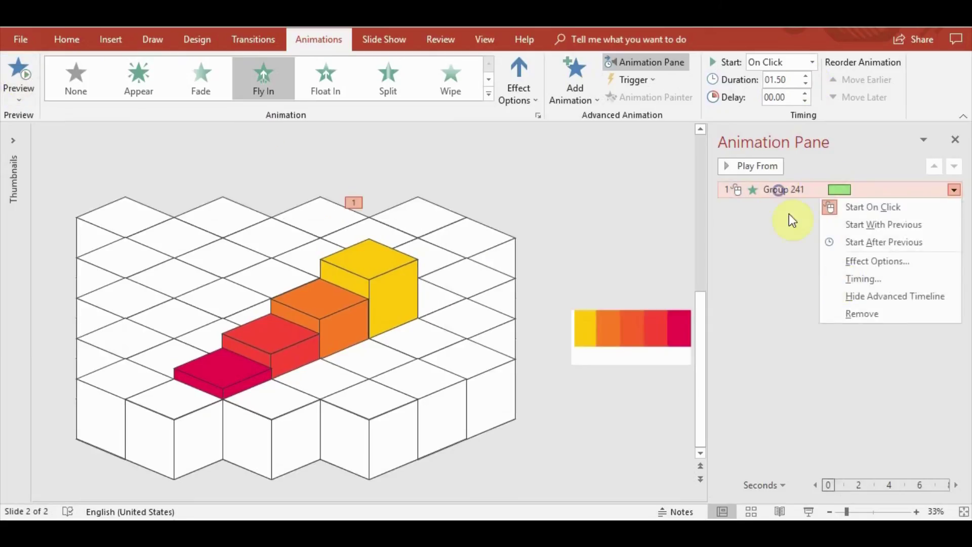
{"action": "left_click", "coordinate": [861, 262]}
{"action": "left_click", "coordinate": [569, 259]}
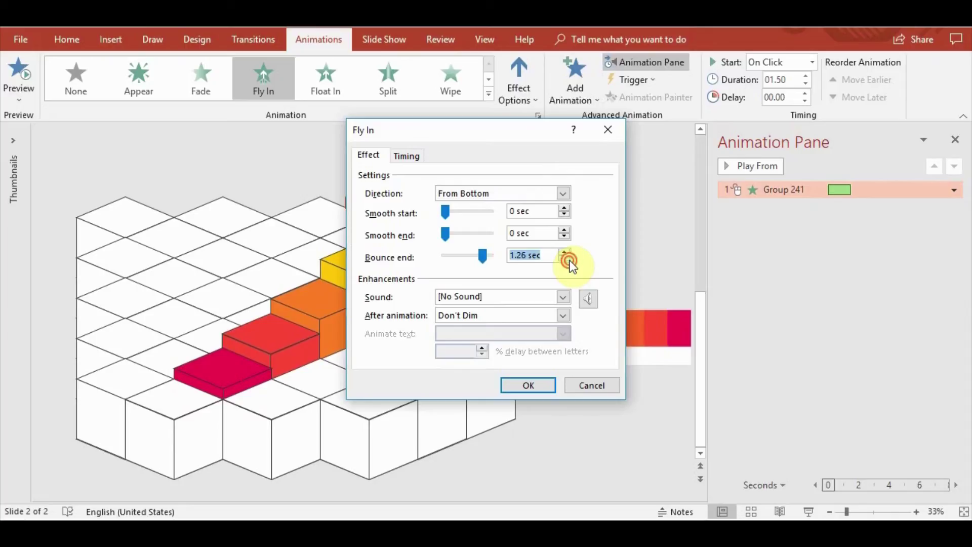
{"action": "left_click", "coordinate": [565, 259]}
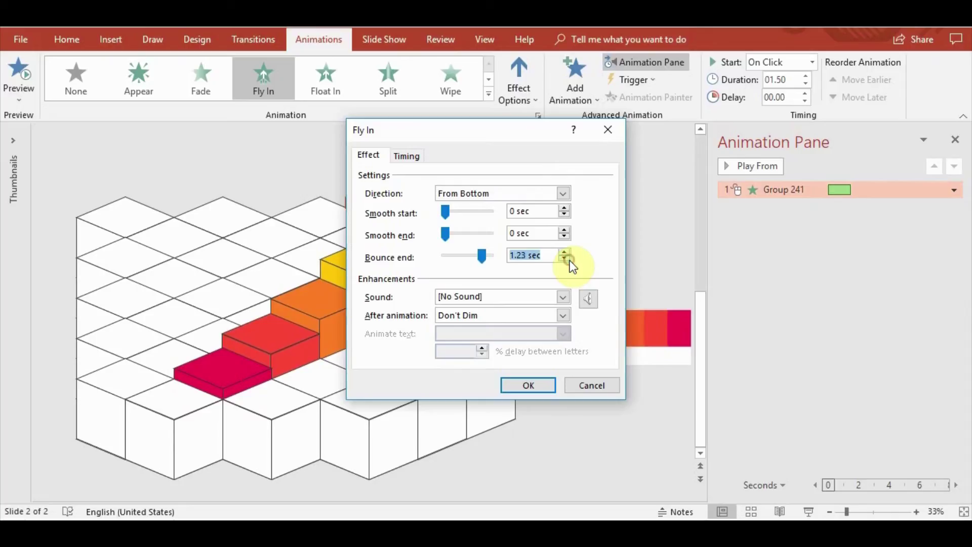
{"action": "left_click", "coordinate": [528, 385]}
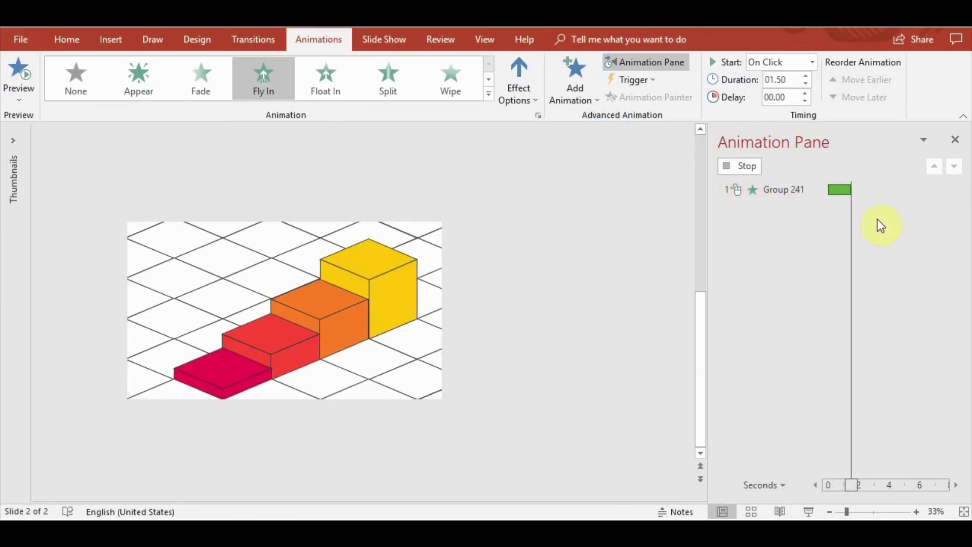
Shorten Group 241's bounce end in two passes, down to 1.07 seconds
{"action": "right_click", "coordinate": [815, 190]}
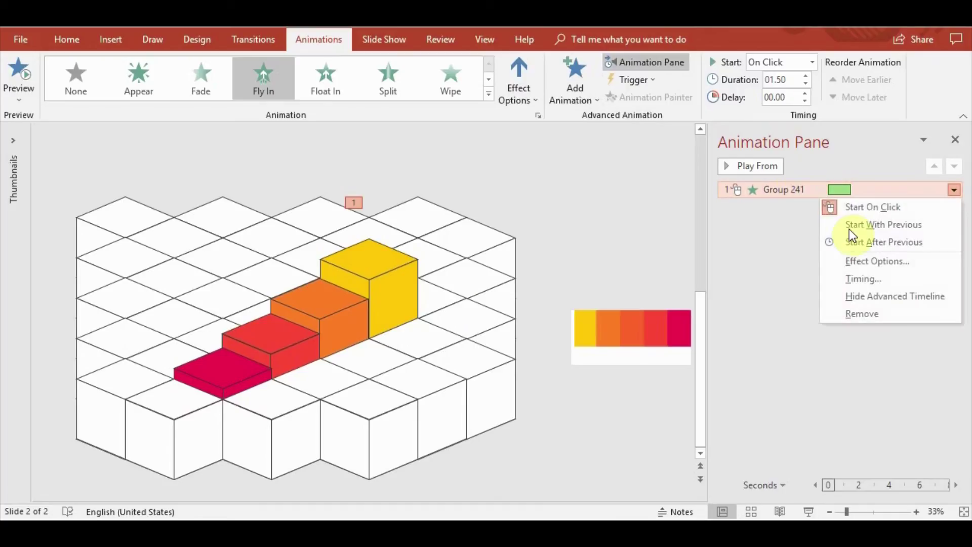
{"action": "left_click", "coordinate": [860, 259]}
{"action": "left_click", "coordinate": [564, 259]}
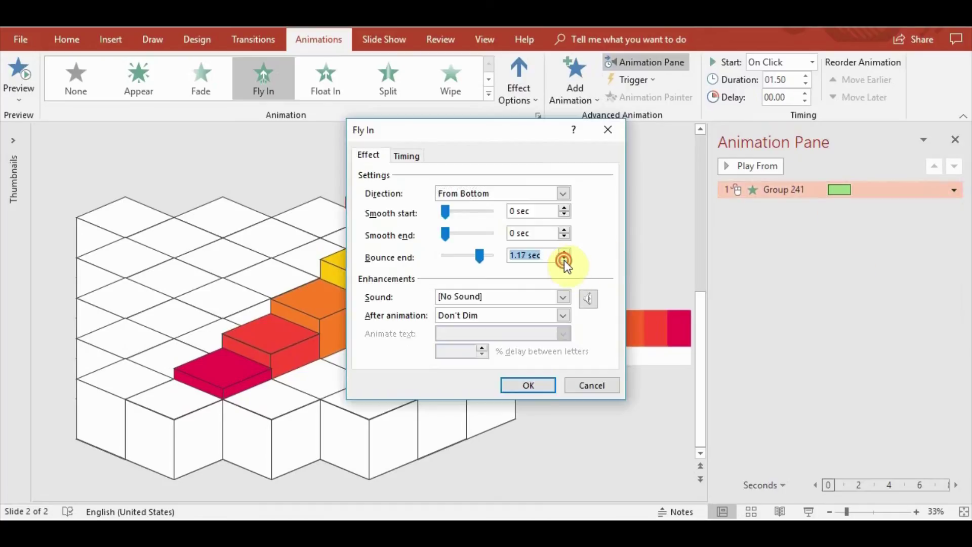
{"action": "left_click", "coordinate": [564, 259]}
{"action": "left_click", "coordinate": [529, 385]}
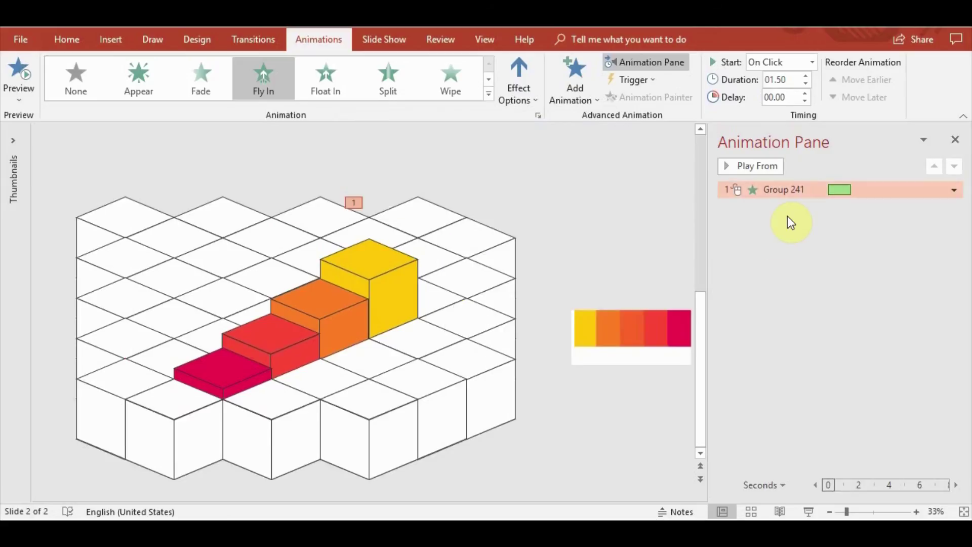
{"action": "right_click", "coordinate": [787, 190]}
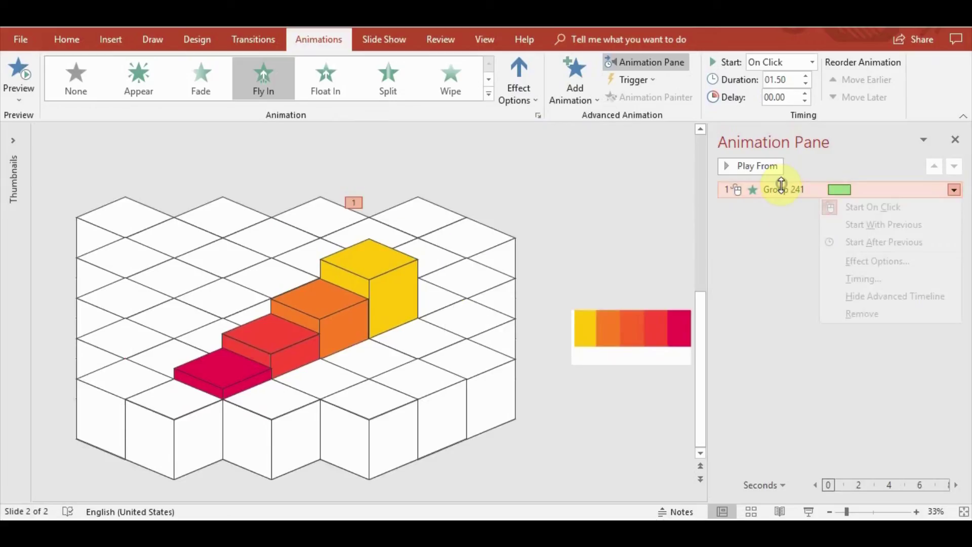
{"action": "left_click", "coordinate": [846, 261]}
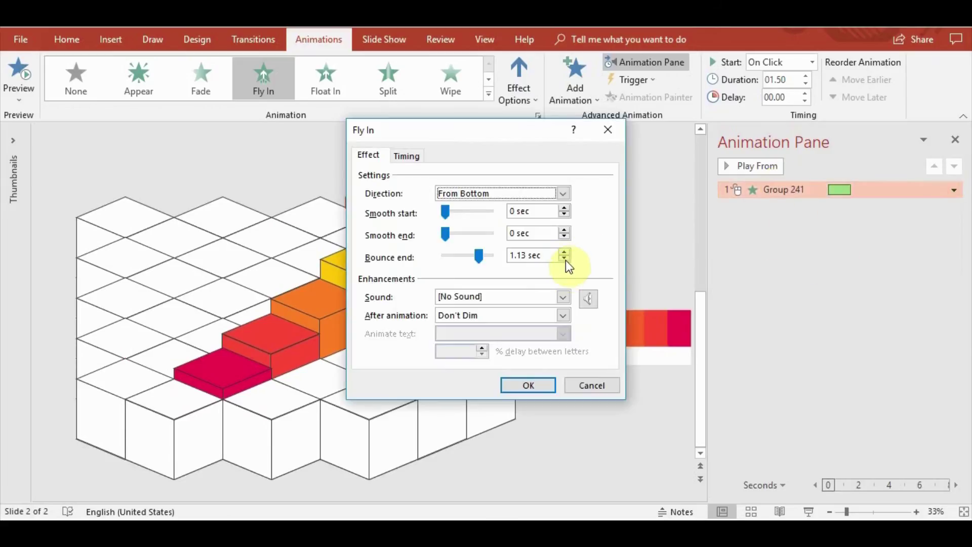
{"action": "left_click", "coordinate": [563, 258]}
{"action": "left_click", "coordinate": [564, 258]}
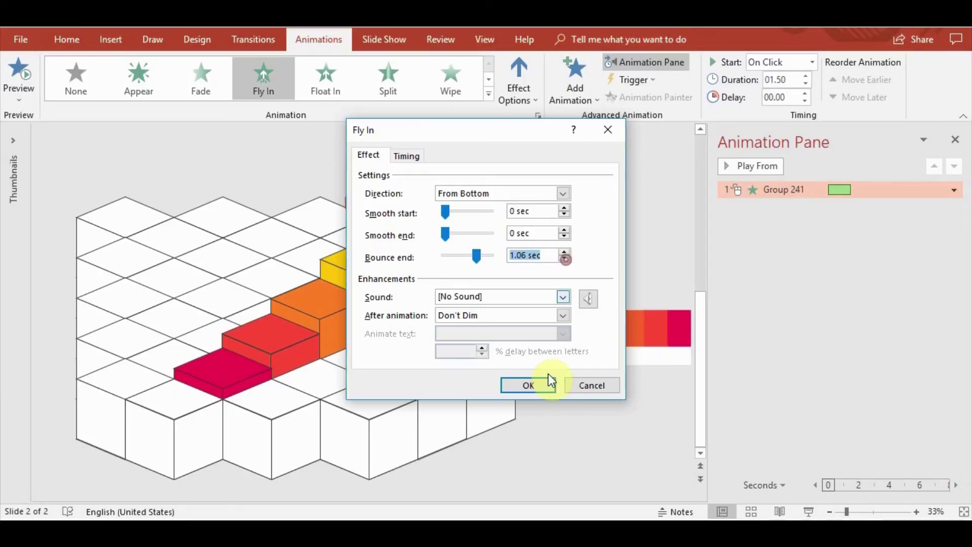
{"action": "left_click", "coordinate": [528, 382]}
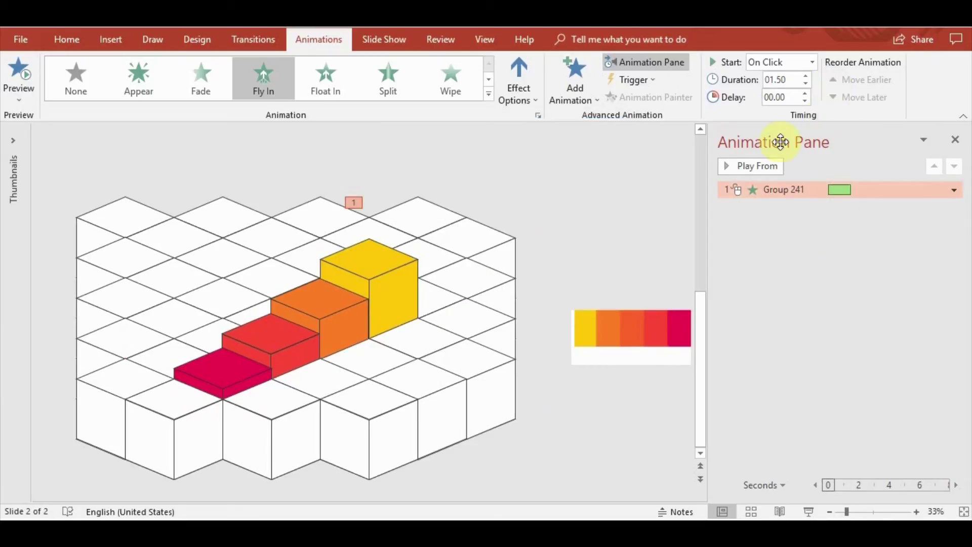
Lower the bounce end further to about 0.9 seconds
{"action": "left_click", "coordinate": [588, 258]}
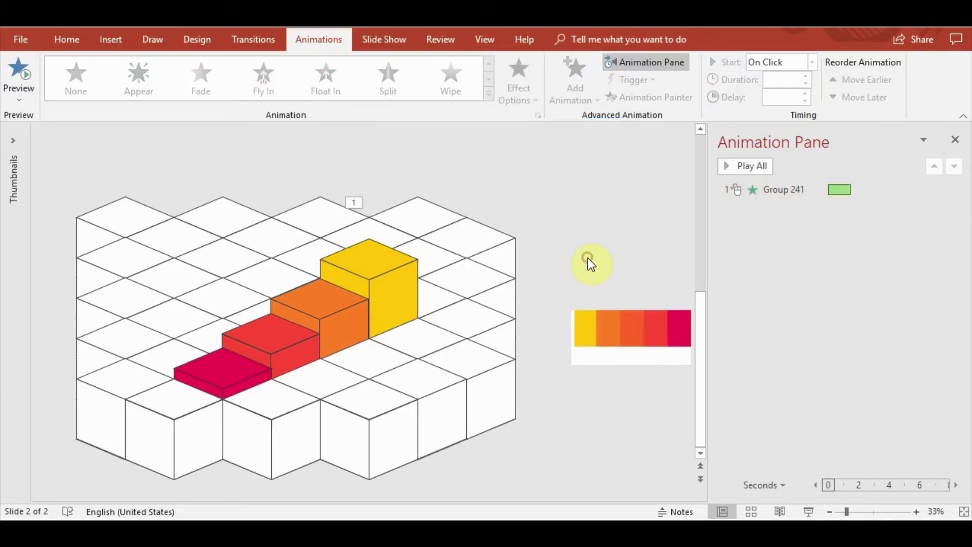
{"action": "right_click", "coordinate": [784, 188]}
{"action": "left_click", "coordinate": [845, 261]}
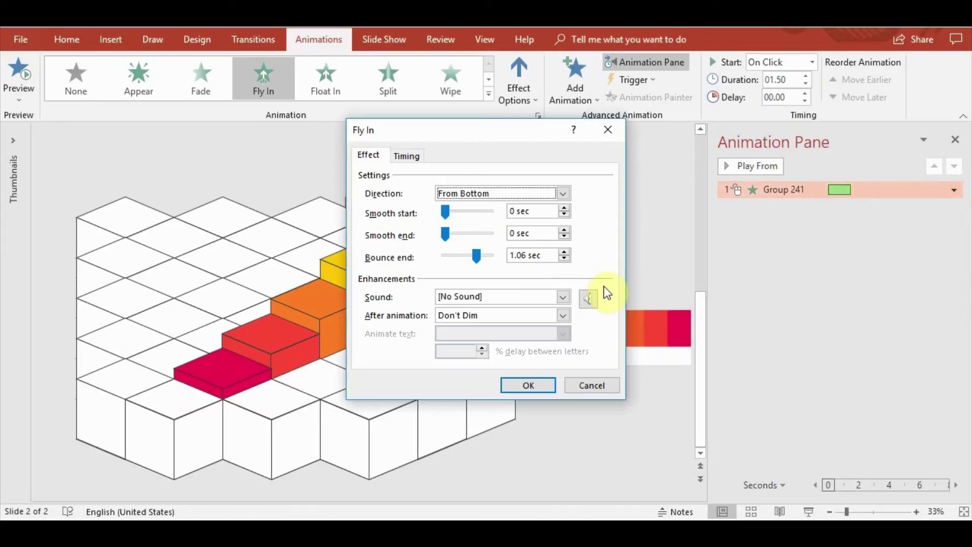
{"action": "left_click", "coordinate": [565, 259]}
{"action": "left_click", "coordinate": [522, 386]}
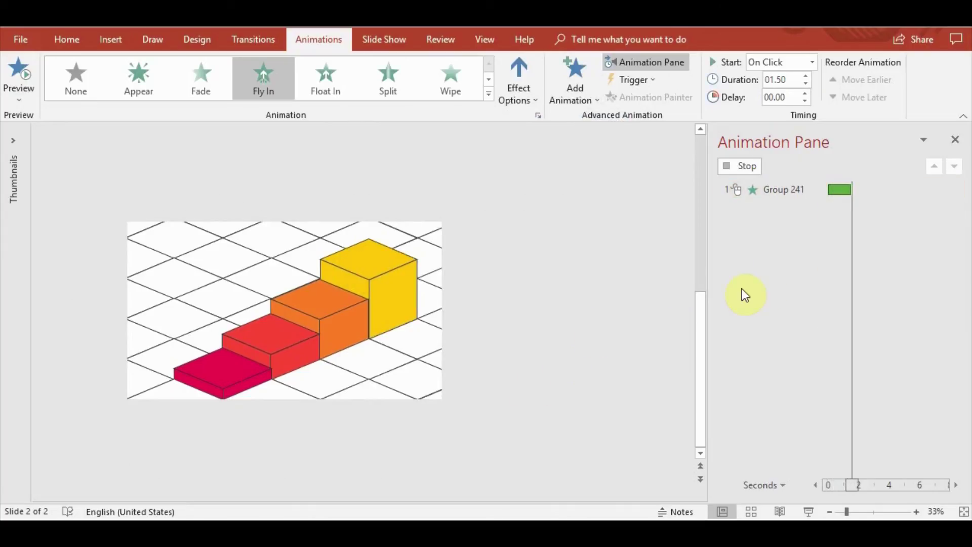
{"action": "right_click", "coordinate": [806, 189]}
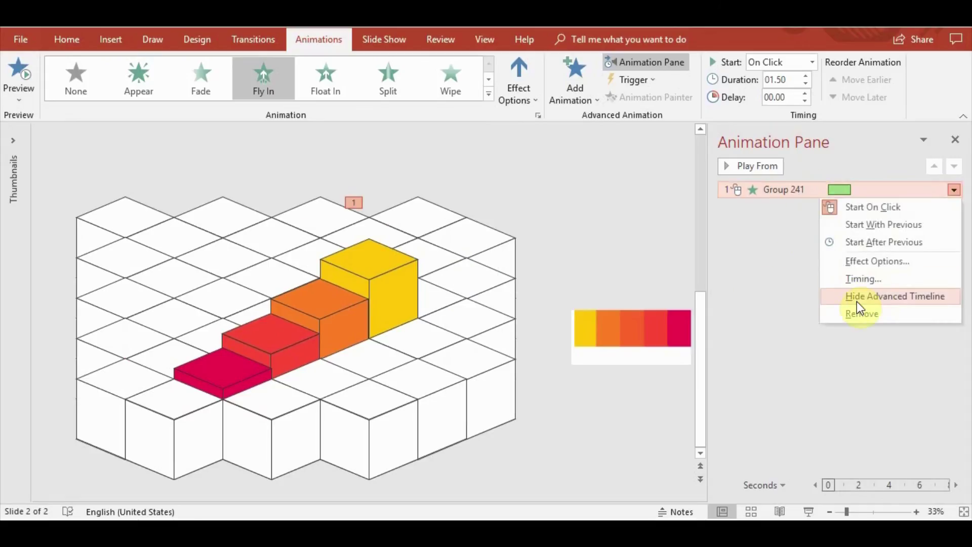
{"action": "left_click", "coordinate": [868, 259]}
{"action": "left_click_drag", "start_coordinate": [478, 257], "coordinate": [474, 257]}
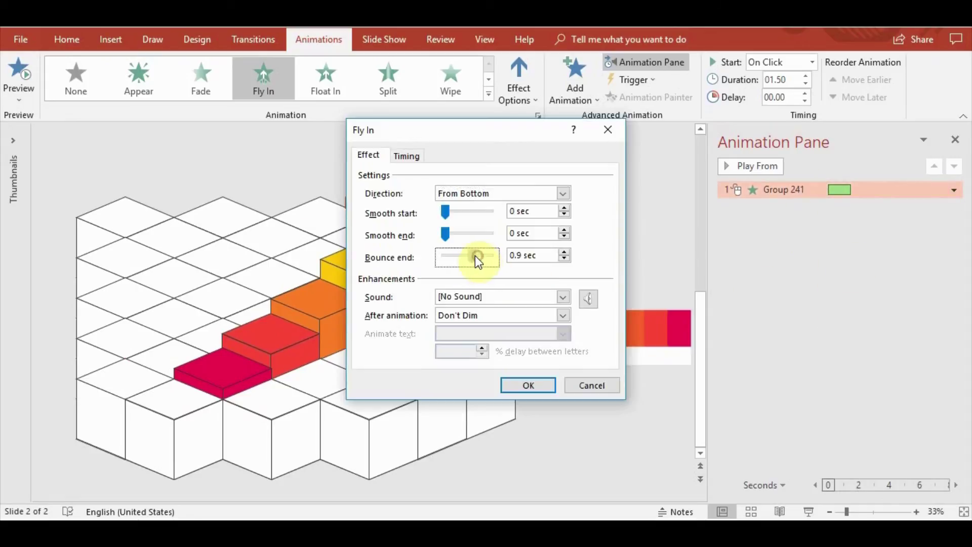
{"action": "left_click", "coordinate": [531, 383]}
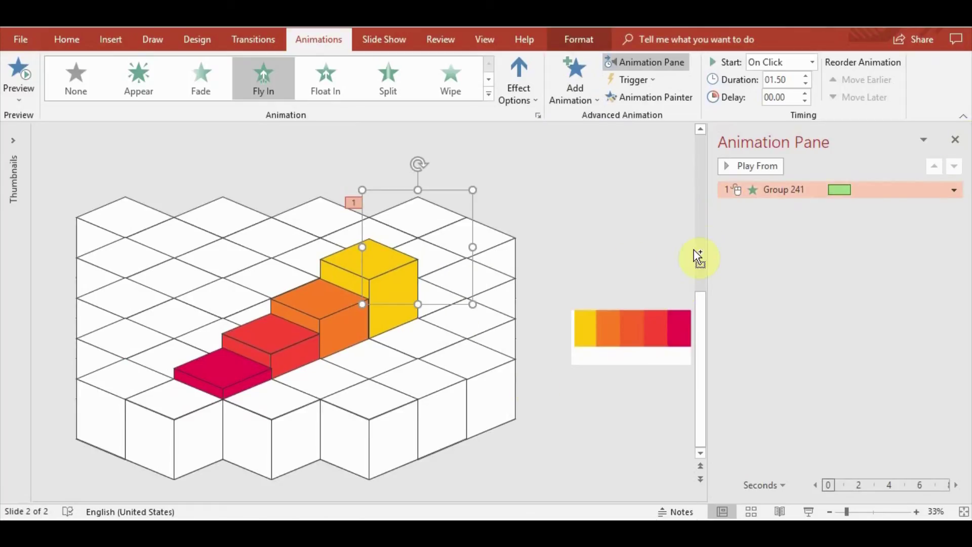
Paint a trial copy of the Fly In onto Group 239, then delete that animation
{"action": "left_click", "coordinate": [658, 97]}
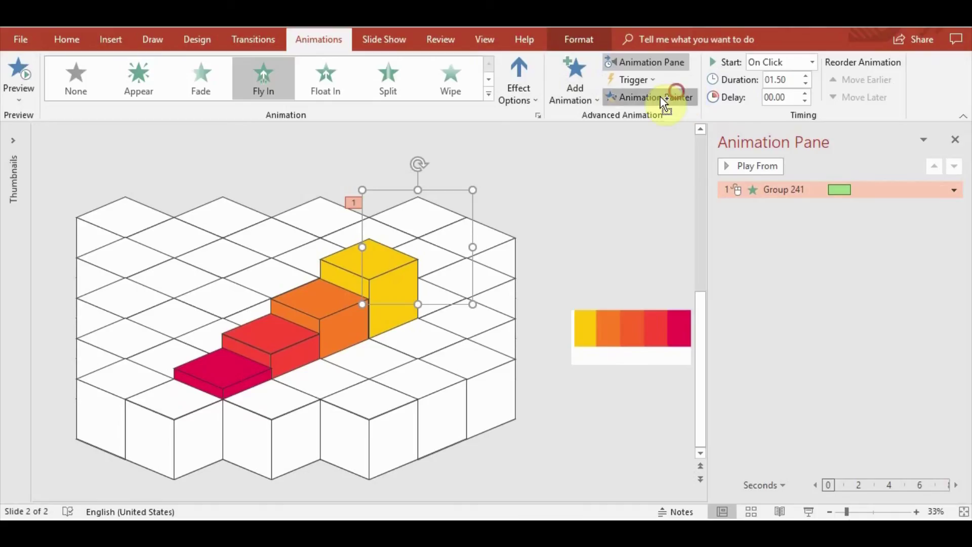
{"action": "left_click", "coordinate": [221, 202]}
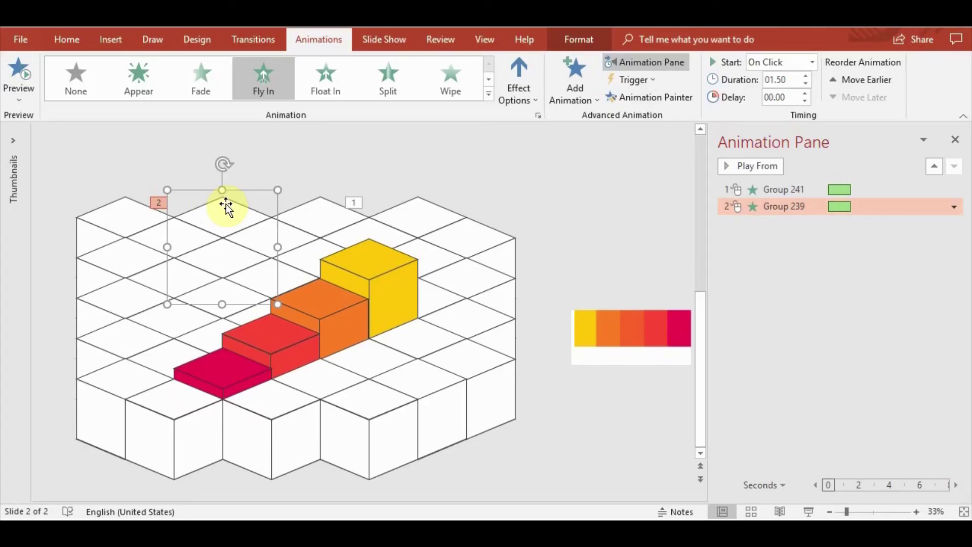
{"action": "left_click", "coordinate": [340, 227]}
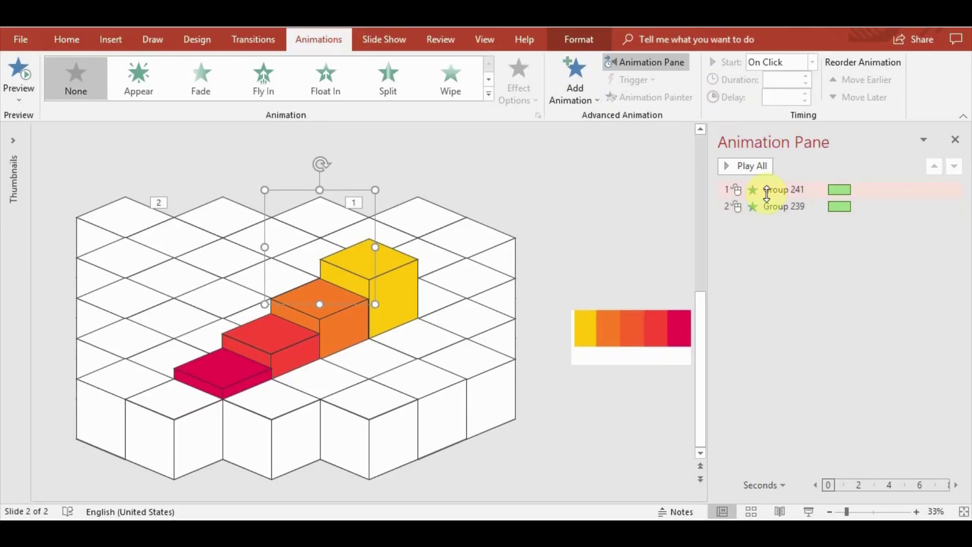
{"action": "left_click", "coordinate": [776, 210]}
{"action": "key", "text": "Delete"}
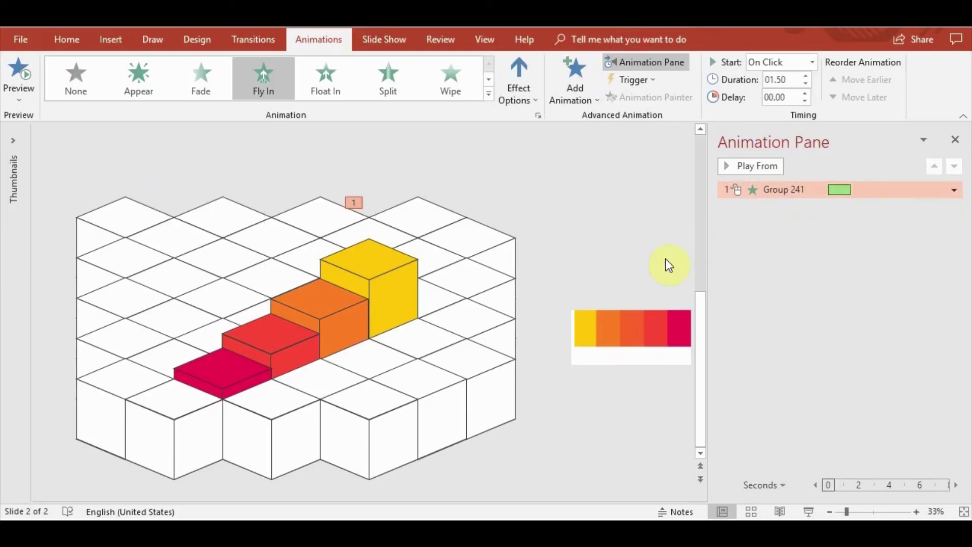
Reselect Group 241 and pick up its Fly In with Animation Painter
{"action": "left_click", "coordinate": [336, 210]}
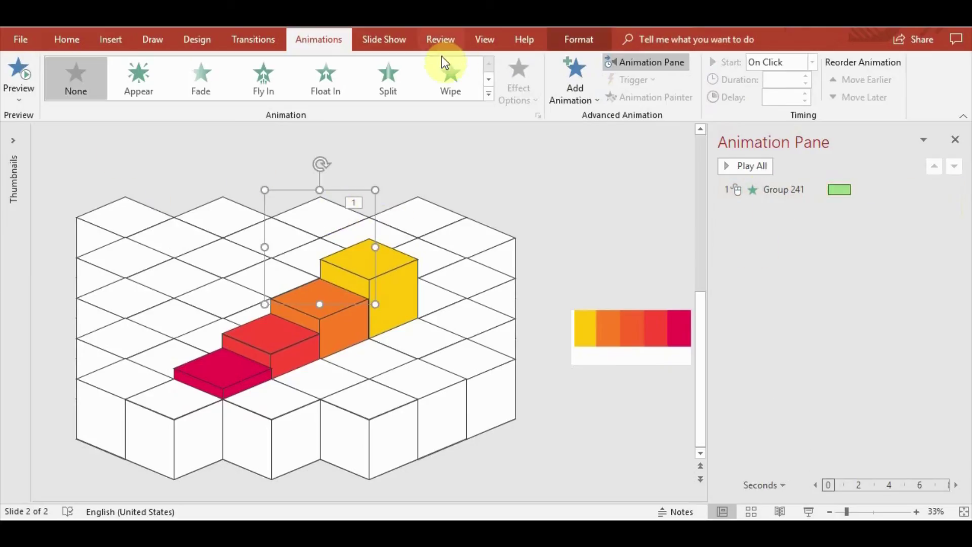
{"action": "left_click", "coordinate": [339, 212]}
{"action": "left_click", "coordinate": [364, 178]}
{"action": "left_click", "coordinate": [348, 204]}
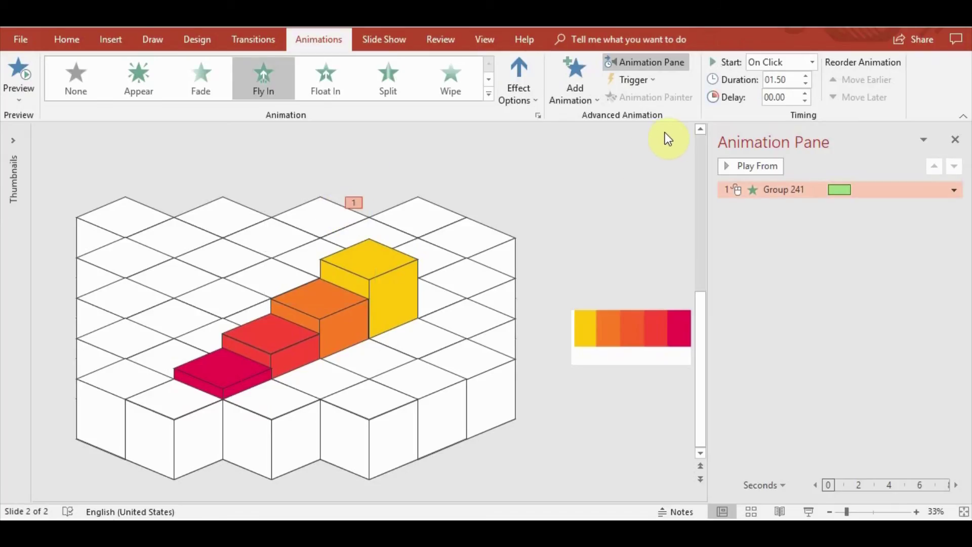
{"action": "left_click", "coordinate": [592, 178]}
{"action": "left_click", "coordinate": [315, 209]}
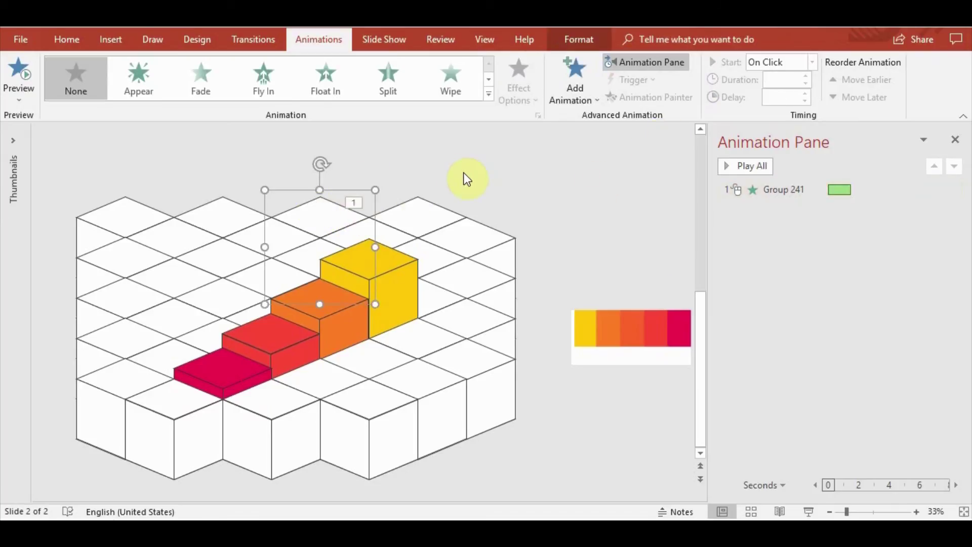
{"action": "left_click", "coordinate": [409, 224]}
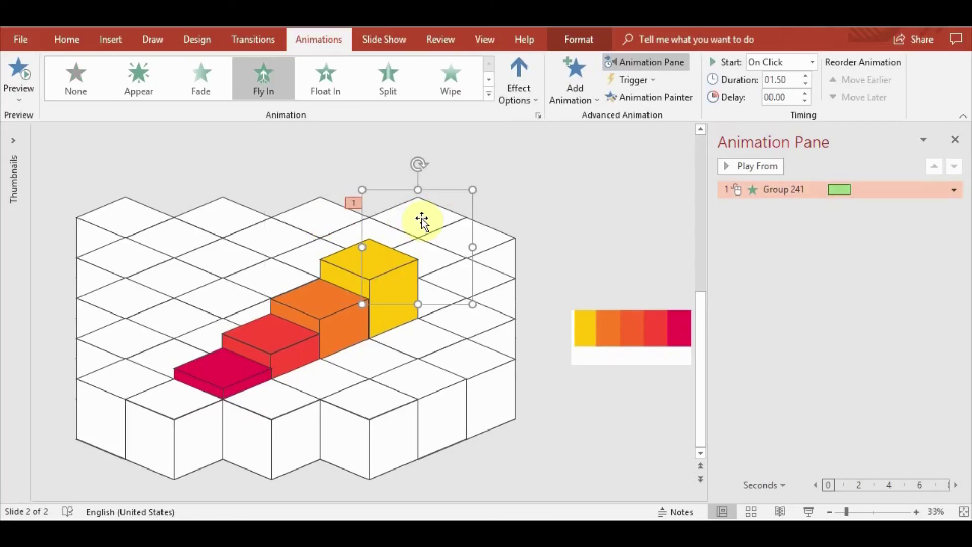
{"action": "left_click", "coordinate": [641, 95]}
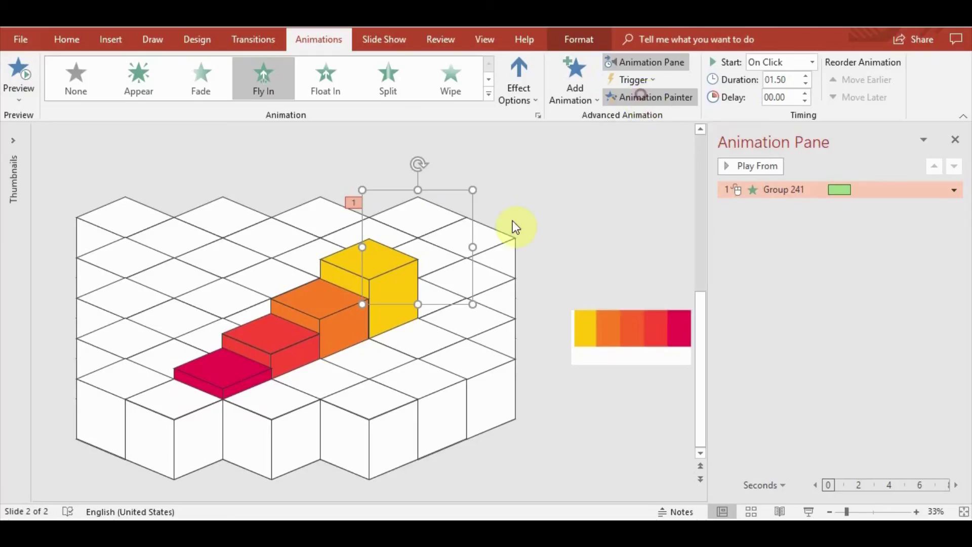
Paint Group 241's Fly In onto the Group 227 tiles
{"action": "left_click", "coordinate": [489, 242]}
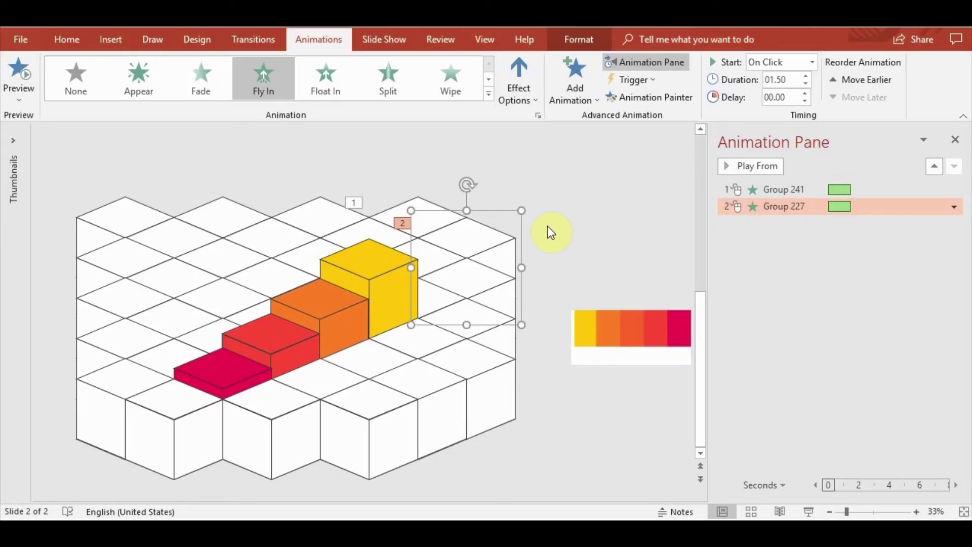
{"action": "left_click", "coordinate": [658, 97]}
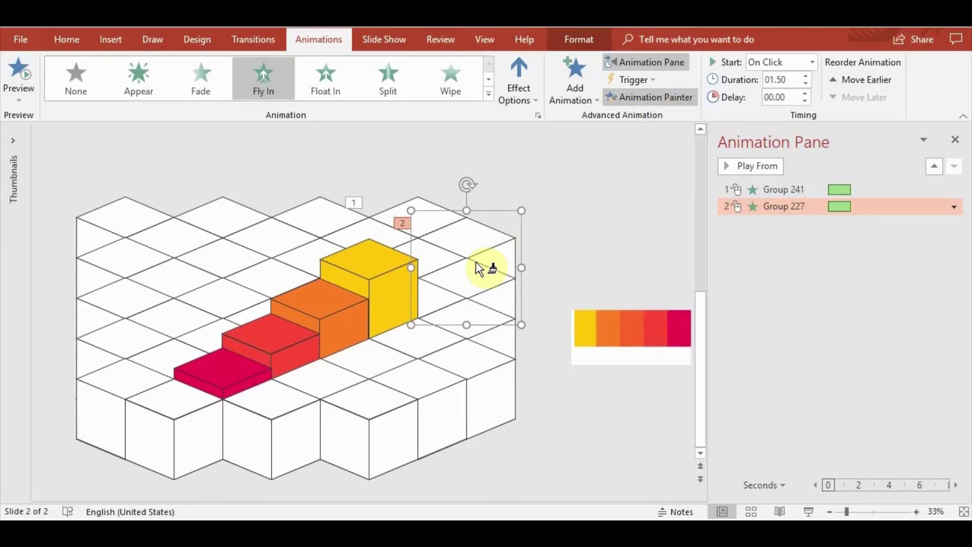
{"action": "key", "text": "ctrl+a"}
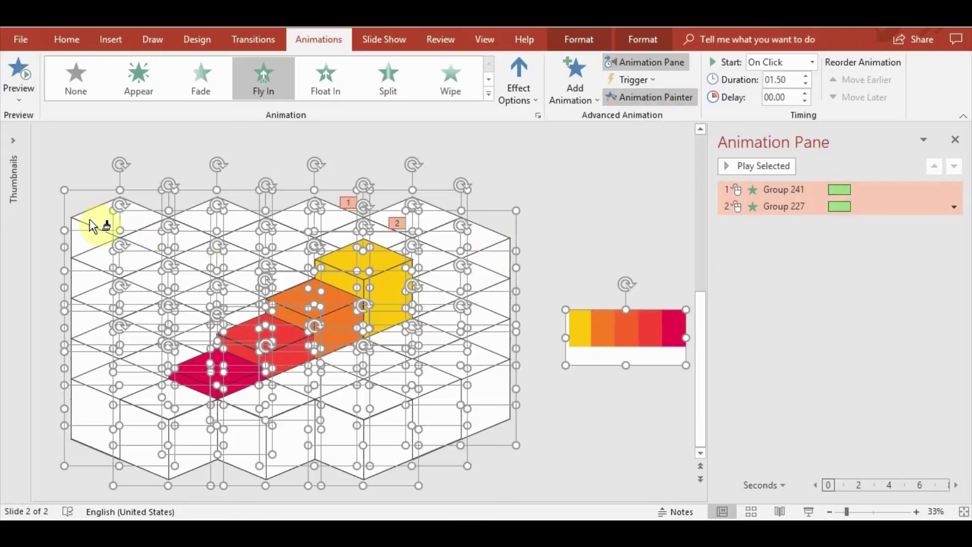
{"action": "left_click", "coordinate": [335, 200]}
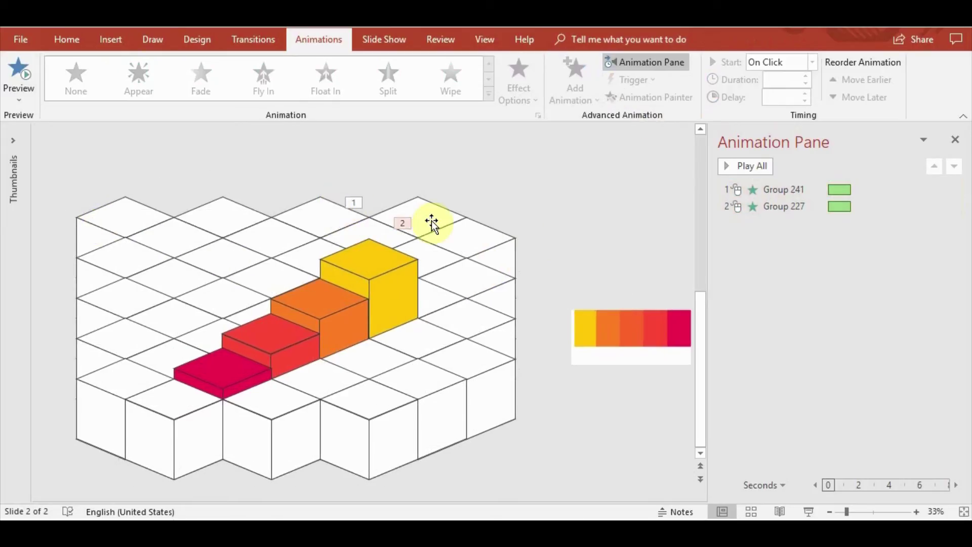
{"action": "left_click", "coordinate": [445, 213]}
{"action": "left_click", "coordinate": [494, 245]}
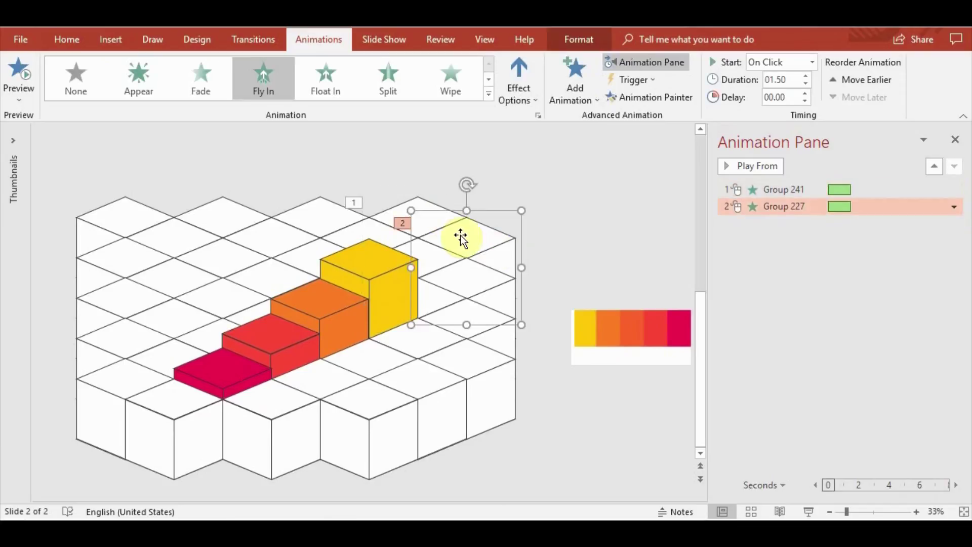
{"action": "left_click", "coordinate": [646, 99]}
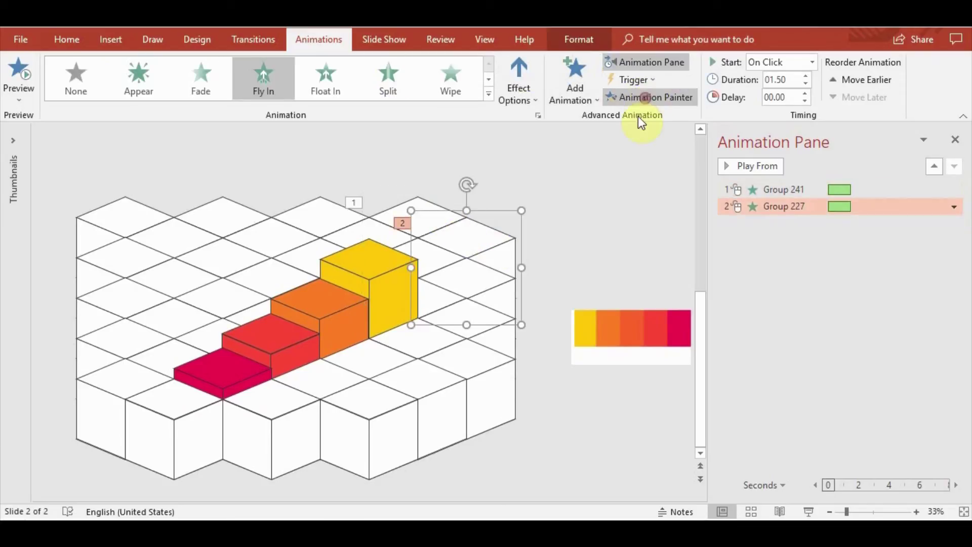
{"action": "left_click", "coordinate": [329, 217]}
{"action": "left_click", "coordinate": [458, 233]}
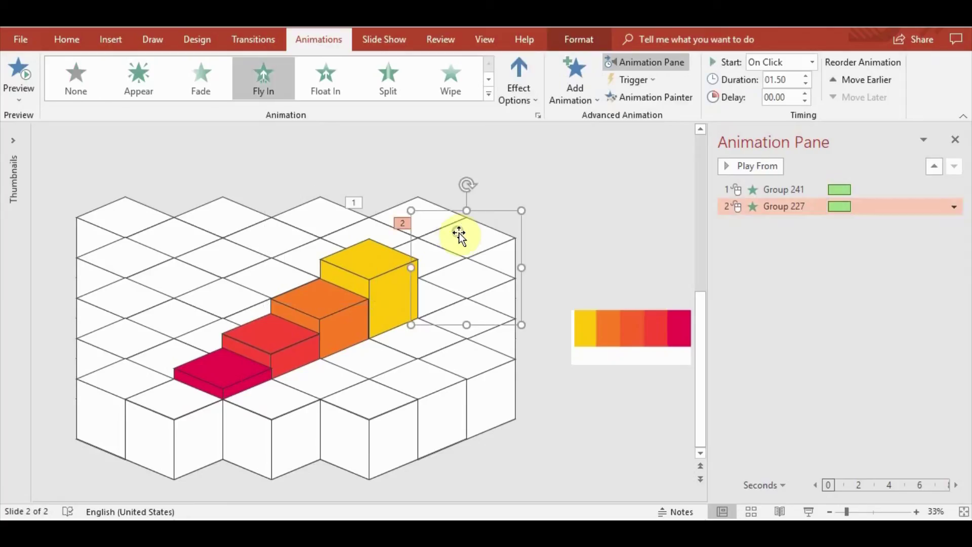
{"action": "left_click", "coordinate": [639, 98]}
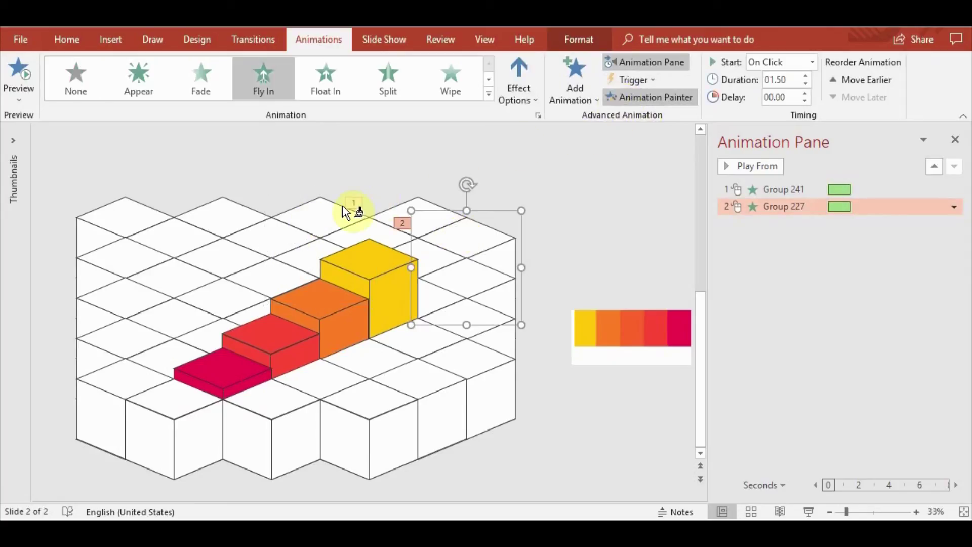
Paint the Fly In onto Groups 240, 222, 239, 217, 242 and 232
{"action": "left_click", "coordinate": [318, 222]}
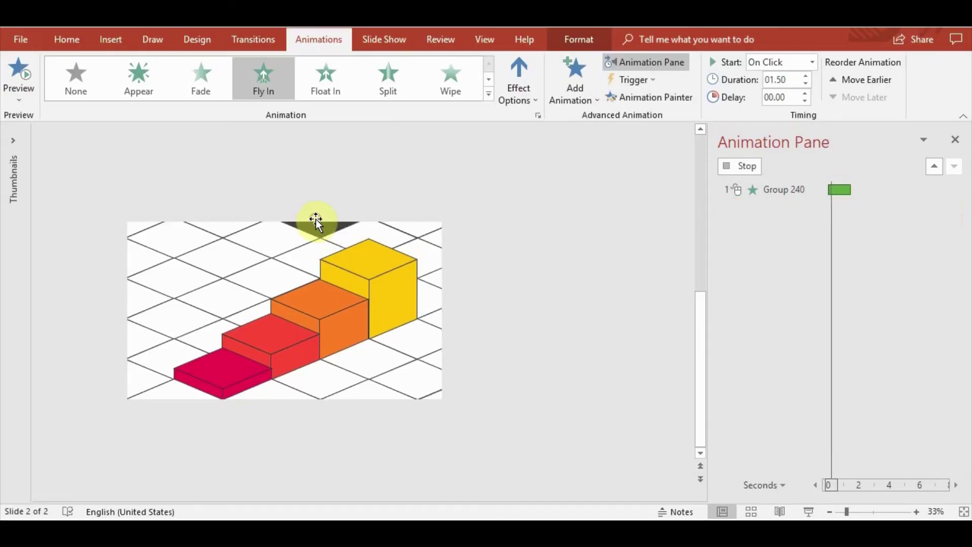
{"action": "left_click", "coordinate": [640, 97]}
{"action": "left_click", "coordinate": [383, 234]}
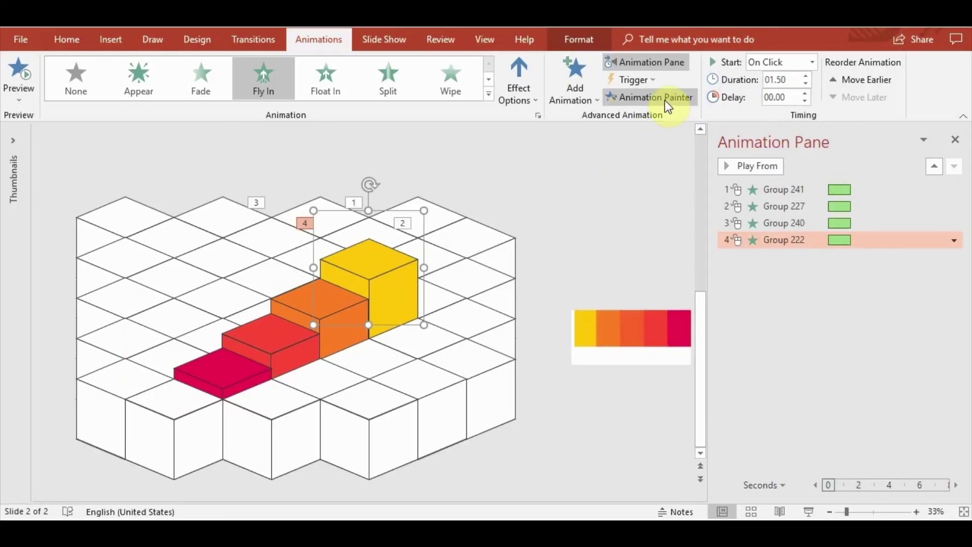
{"action": "left_click", "coordinate": [665, 100]}
{"action": "left_click", "coordinate": [209, 220]}
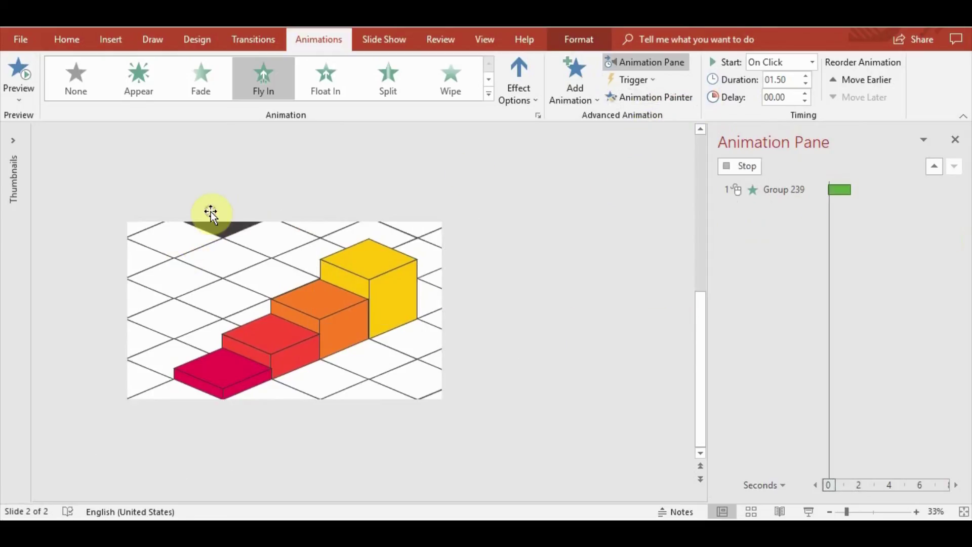
{"action": "left_click", "coordinate": [649, 96]}
{"action": "left_click", "coordinate": [298, 244]}
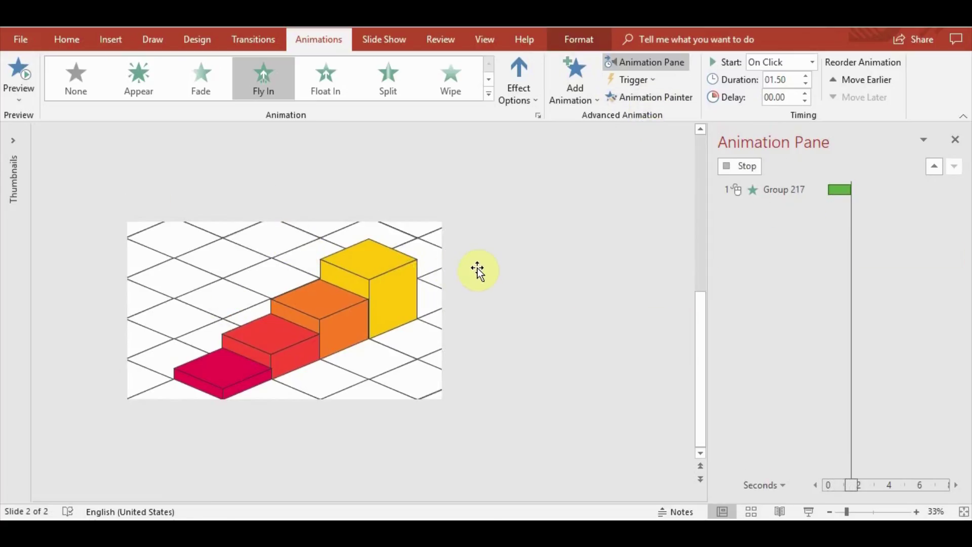
{"action": "left_click", "coordinate": [653, 97]}
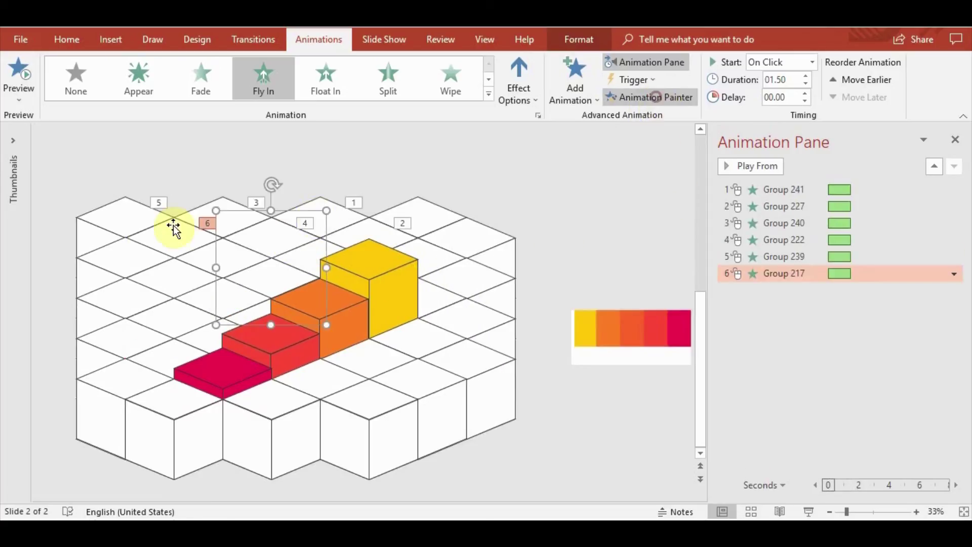
{"action": "left_click", "coordinate": [116, 215]}
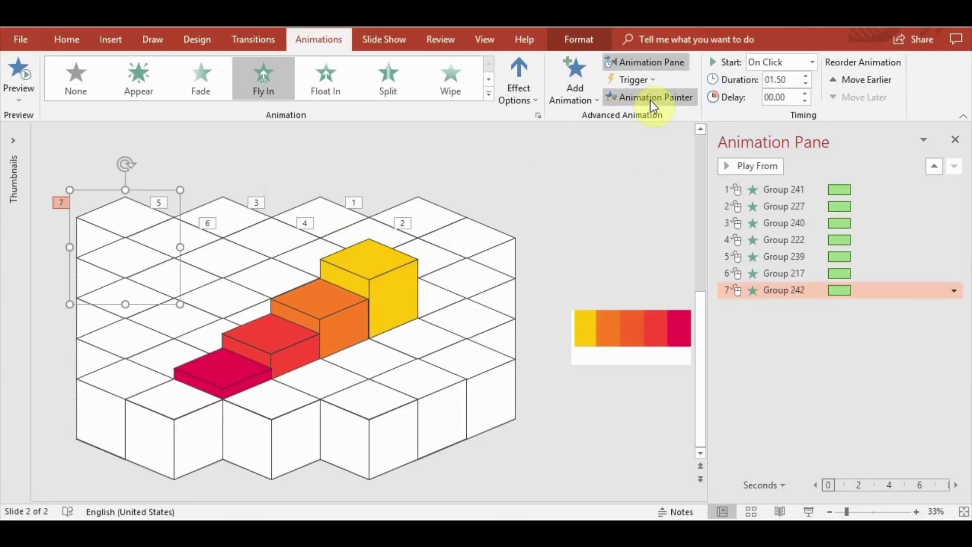
{"action": "left_click", "coordinate": [650, 98]}
{"action": "left_click", "coordinate": [191, 243]}
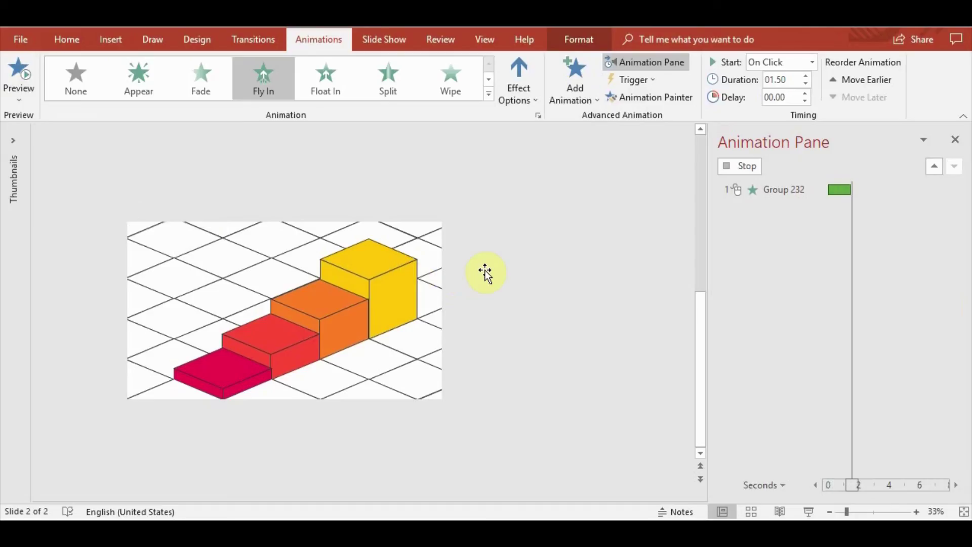
Copy the Fly In from Group 227 onto Group 184 and Group 32
{"action": "left_click", "coordinate": [463, 248]}
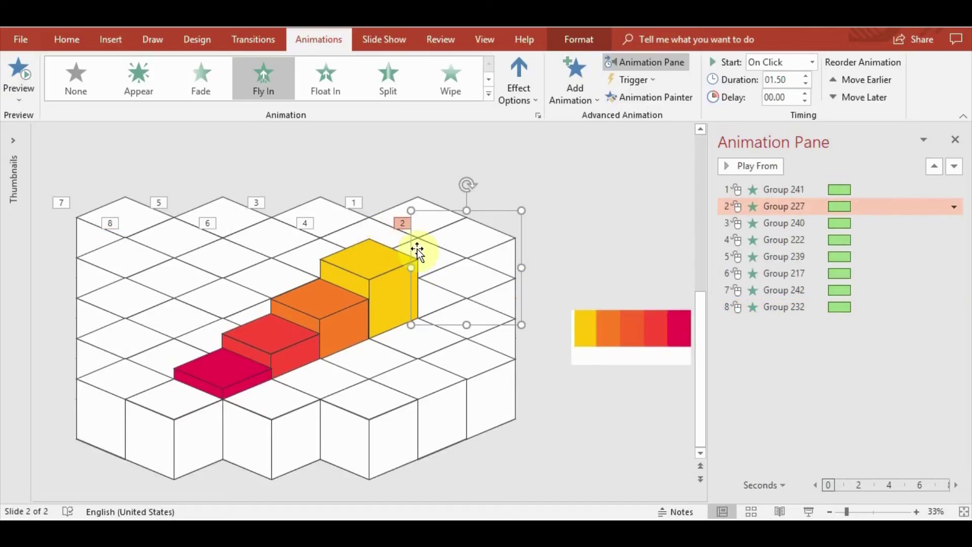
{"action": "left_click", "coordinate": [376, 230]}
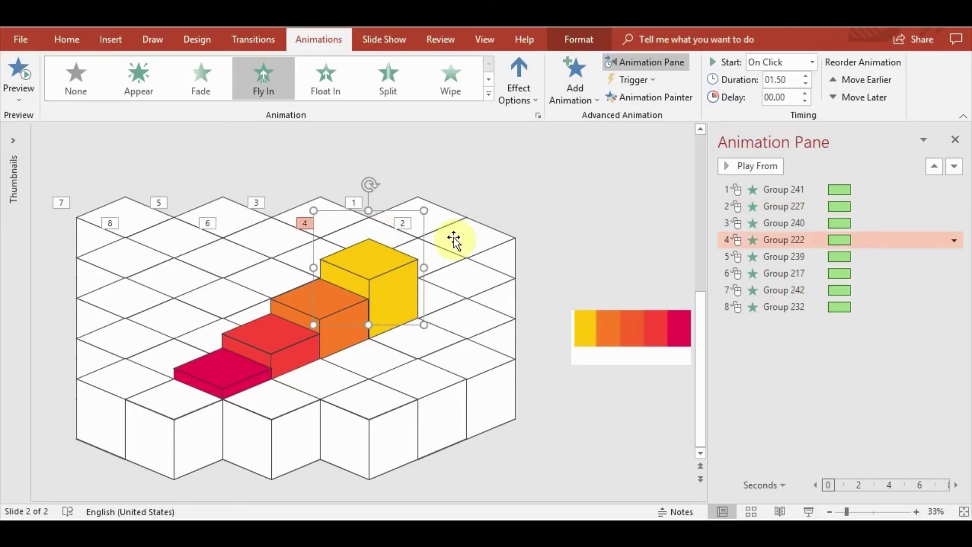
{"action": "left_click", "coordinate": [582, 241]}
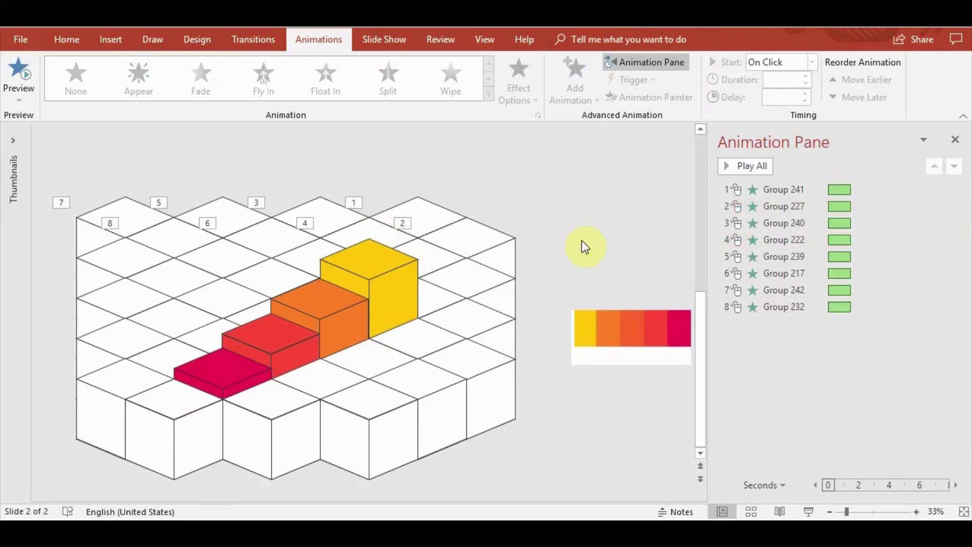
{"action": "key", "text": "Tab"}
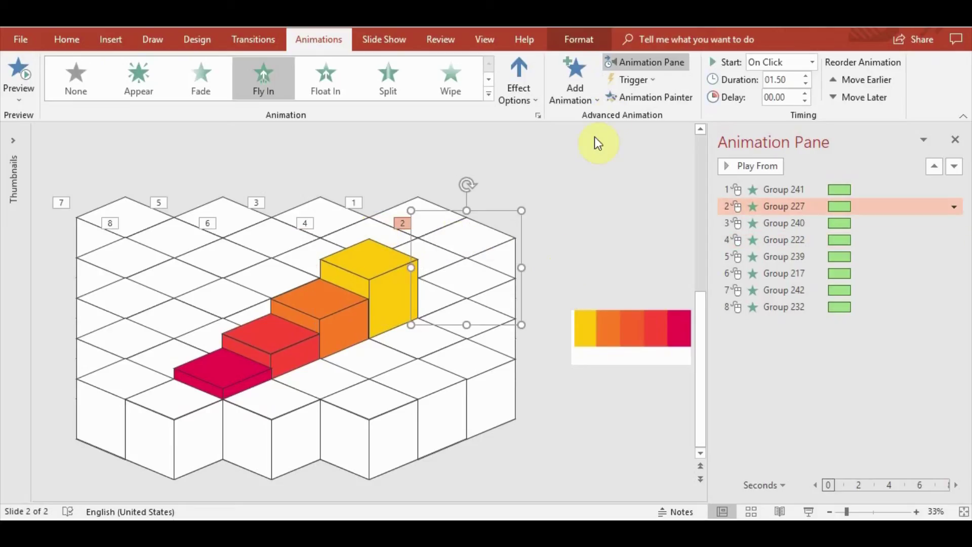
{"action": "left_click", "coordinate": [436, 258]}
{"action": "left_click", "coordinate": [423, 205]}
{"action": "key", "text": "alt+shift+c"}
{"action": "left_click", "coordinate": [459, 287]}
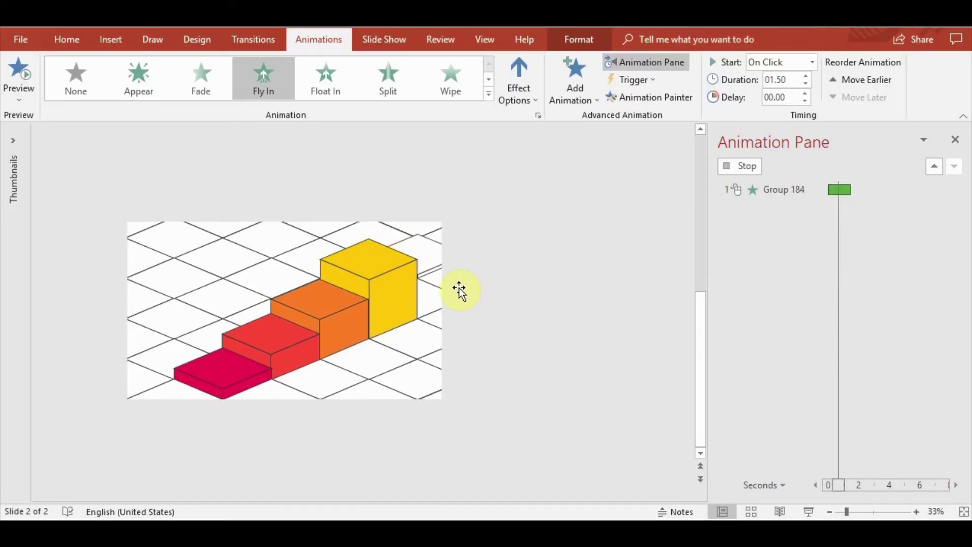
{"action": "key", "text": "alt+shift+c"}
{"action": "left_click", "coordinate": [491, 270]}
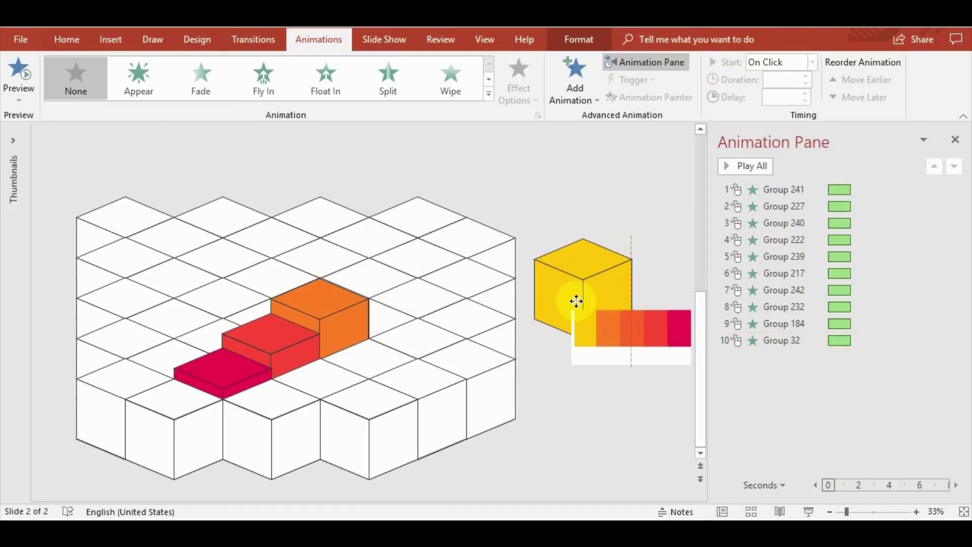
Paint Fly In onto Group 27 and Group 42 tiles, return the yellow cube, move the orange cube aside
{"action": "key", "text": "alt+shift+c"}
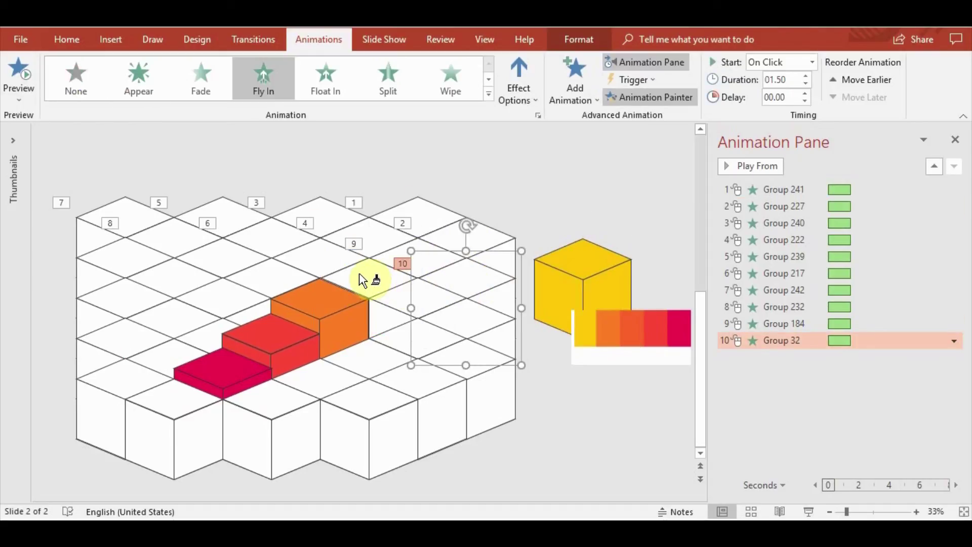
{"action": "left_click", "coordinate": [362, 279]}
{"action": "key", "text": "alt+shift+c"}
{"action": "left_click", "coordinate": [582, 284]}
{"action": "left_click_drag", "start_coordinate": [586, 278], "coordinate": [391, 282]}
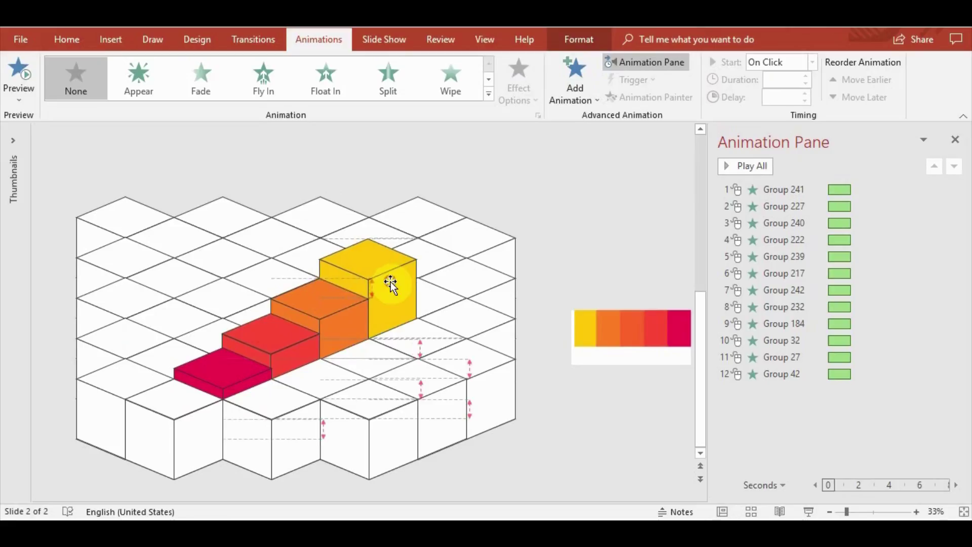
{"action": "left_click_drag", "start_coordinate": [282, 306], "coordinate": [533, 321]}
Copy Group 227's Fly In onto the Group 22, 17, 11 and 12 tiles
{"action": "left_click", "coordinate": [306, 264]}
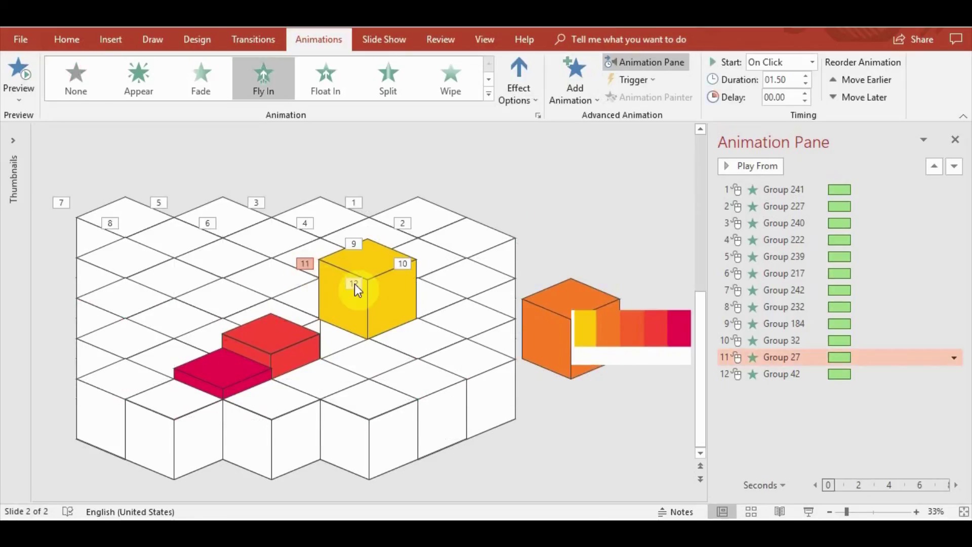
{"action": "left_click", "coordinate": [466, 245]}
{"action": "key", "text": "alt+shift+c"}
{"action": "left_click", "coordinate": [270, 280]}
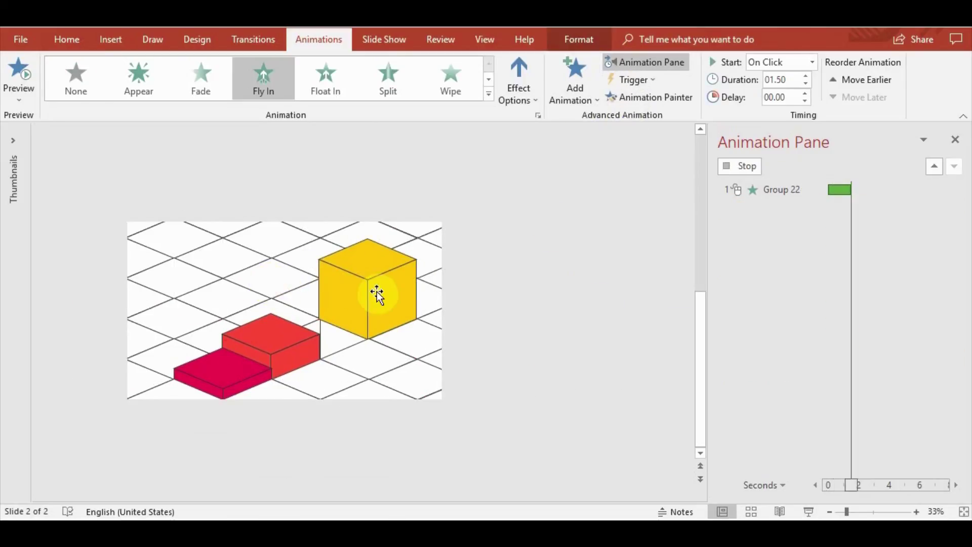
{"action": "left_click", "coordinate": [218, 319]}
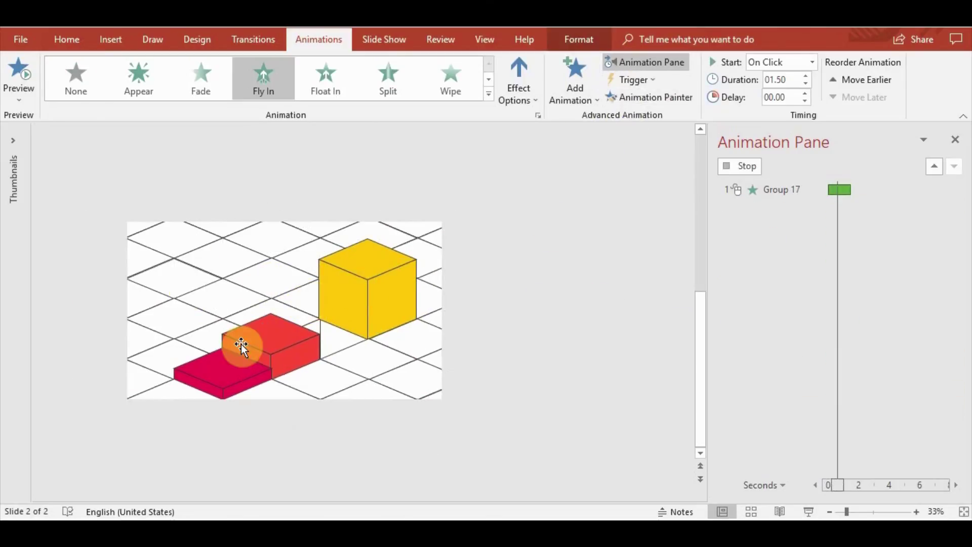
{"action": "left_click", "coordinate": [242, 314]}
{"action": "key", "text": "alt+shift+c"}
{"action": "left_click", "coordinate": [122, 299]}
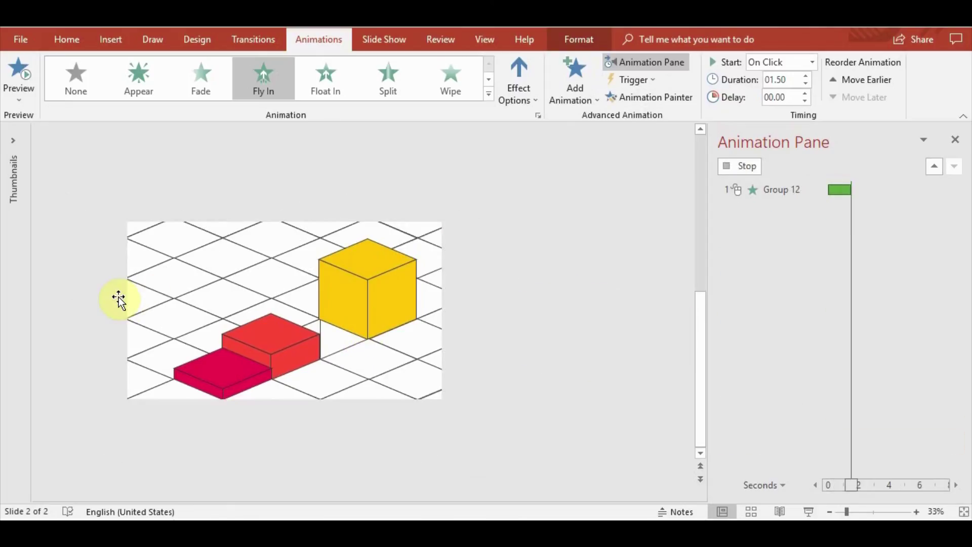
Copy Group 37's Fly In onto Group 67, the yellow cube, Group 87 and Group 52
{"action": "left_click", "coordinate": [445, 303]}
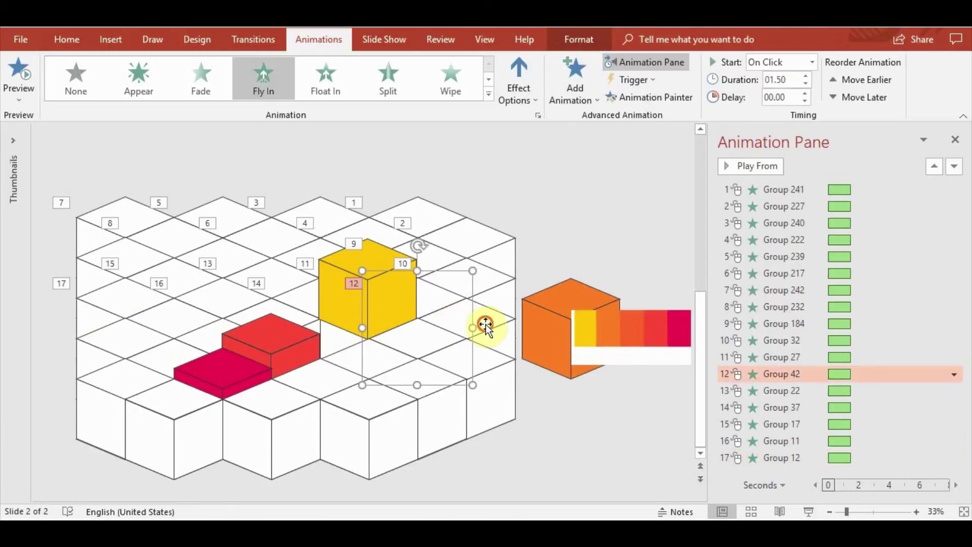
{"action": "left_click", "coordinate": [442, 300]}
{"action": "left_click", "coordinate": [307, 303]}
{"action": "key", "text": "alt+shift+c"}
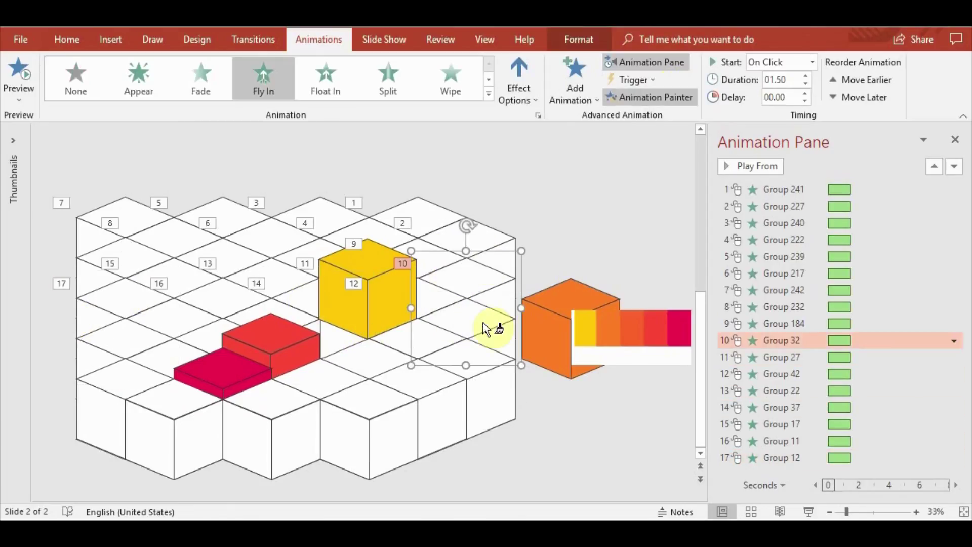
{"action": "left_click", "coordinate": [481, 322]}
{"action": "key", "text": "alt+shift+c"}
{"action": "left_click", "coordinate": [372, 324]}
{"action": "key", "text": "alt+shift+c"}
{"action": "left_click", "coordinate": [466, 329]}
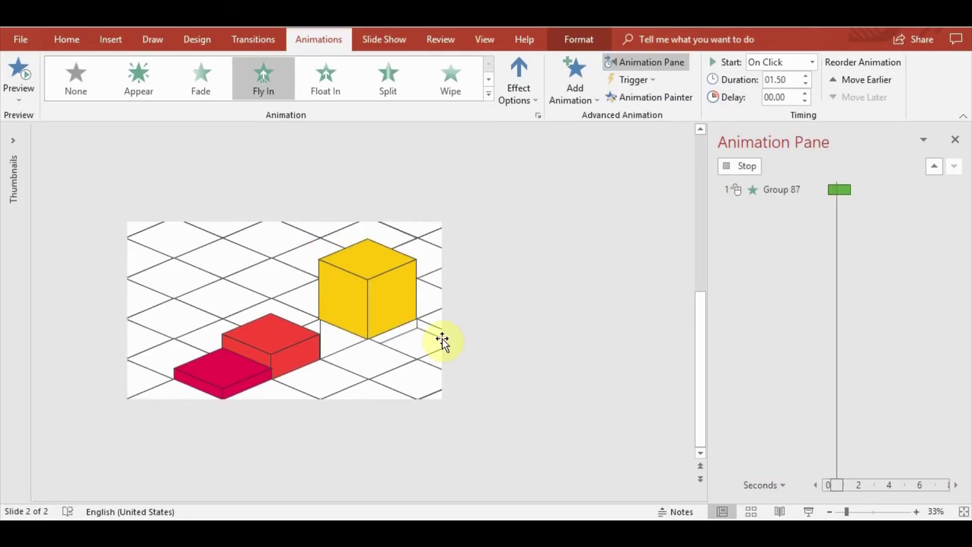
{"action": "key", "text": "alt+shift+c"}
{"action": "left_click", "coordinate": [251, 308]}
Paint Fly In onto the orange cube, another grid tile, and the Group 77 and 72 tiles
{"action": "key", "text": "alt+shift+c"}
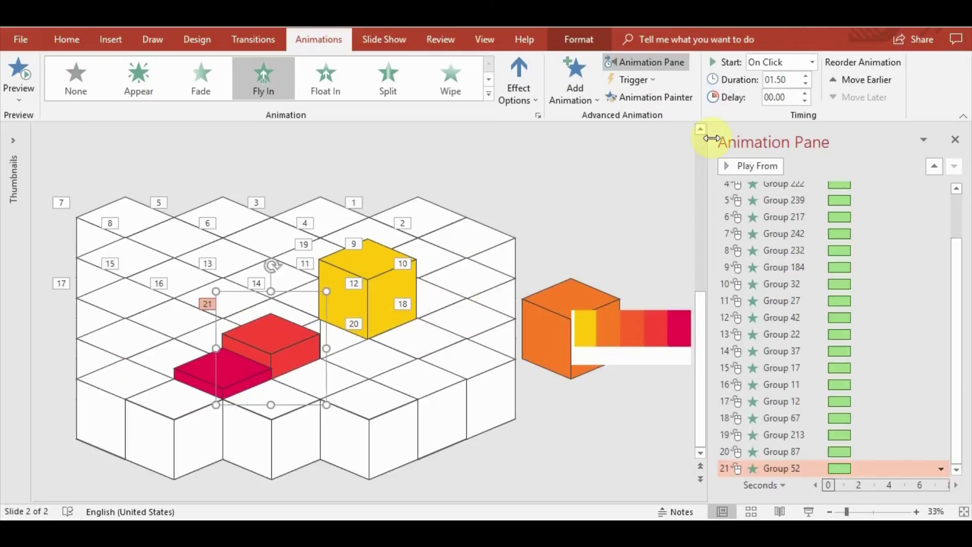
{"action": "left_click", "coordinate": [554, 318]}
{"action": "left_click", "coordinate": [634, 99]}
{"action": "left_click", "coordinate": [184, 325]}
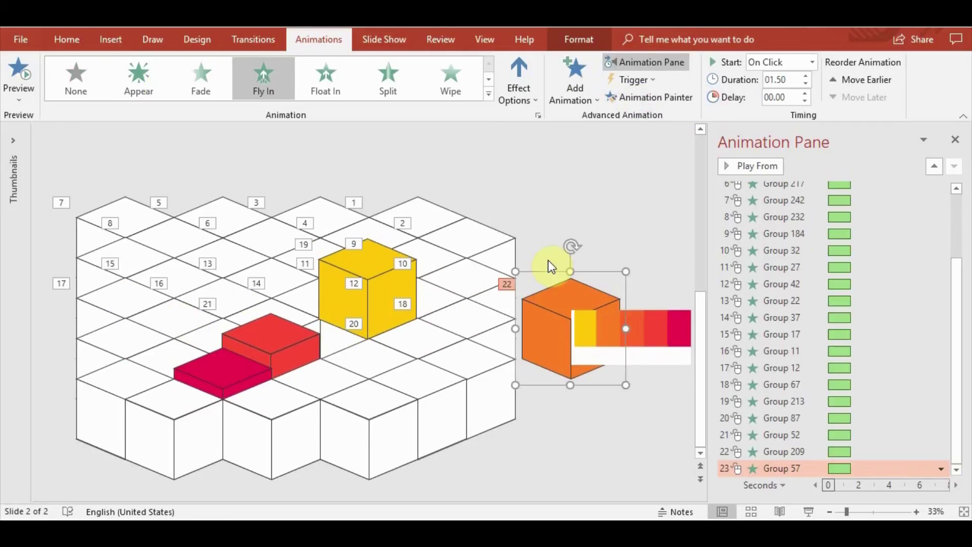
{"action": "key", "text": "alt+shift+c"}
{"action": "left_click", "coordinate": [344, 319]}
Move the orange cube back into the staircase
{"action": "left_click", "coordinate": [114, 342]}
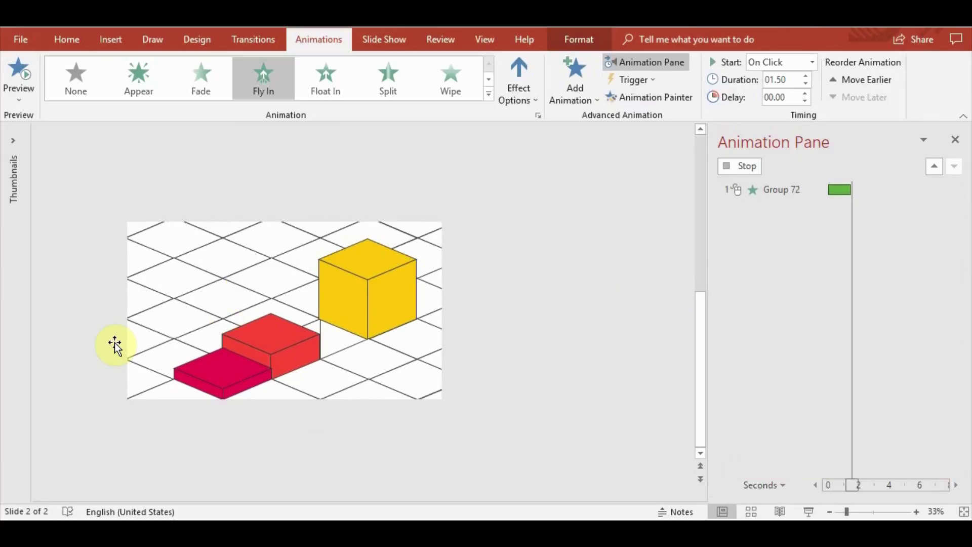
{"action": "left_click", "coordinate": [557, 326]}
{"action": "left_click_drag", "start_coordinate": [557, 326], "coordinate": [305, 318]}
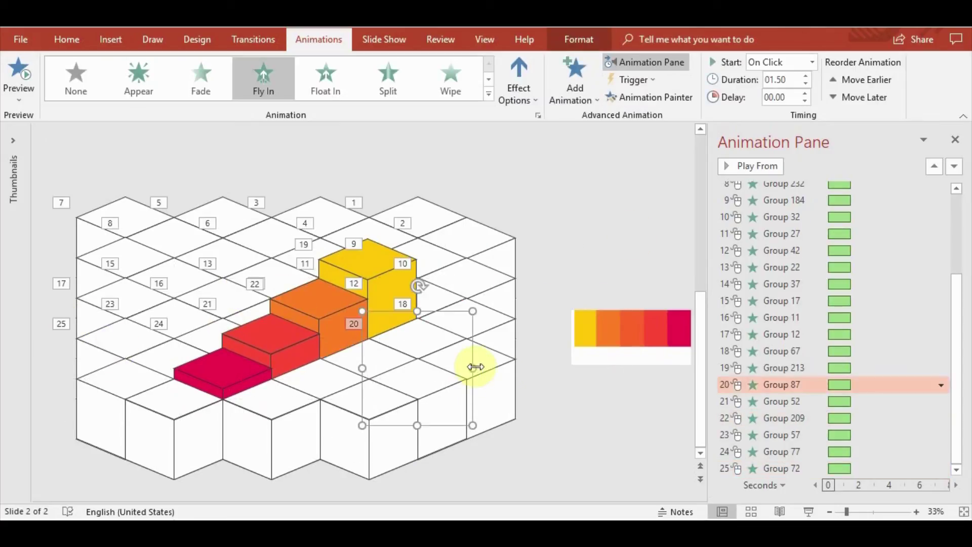
Paint Fly In onto the Group 112, 107 and 157 tiles
{"action": "left_click", "coordinate": [501, 374]}
{"action": "double_click", "coordinate": [650, 97]}
{"action": "left_click", "coordinate": [379, 360]}
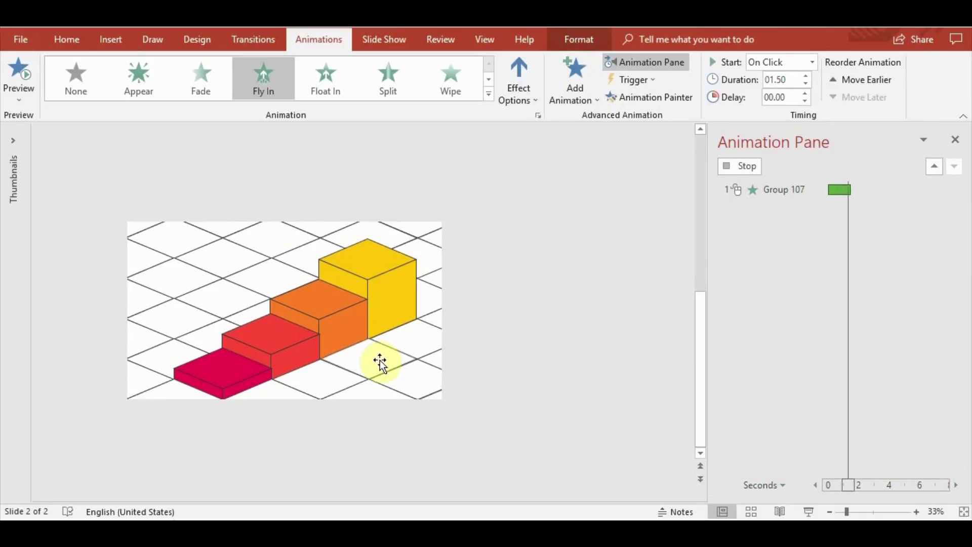
{"action": "left_click", "coordinate": [439, 398]}
{"action": "left_click", "coordinate": [380, 370]}
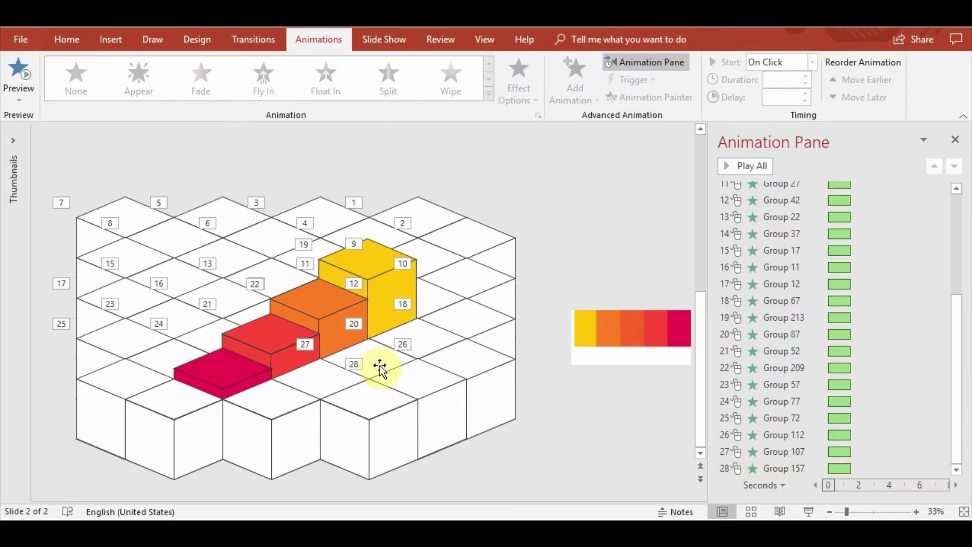
Paint Fly In onto the orange and yellow step blocks
{"action": "left_click", "coordinate": [468, 369]}
{"action": "left_click", "coordinate": [253, 349]}
{"action": "left_click", "coordinate": [182, 347]}
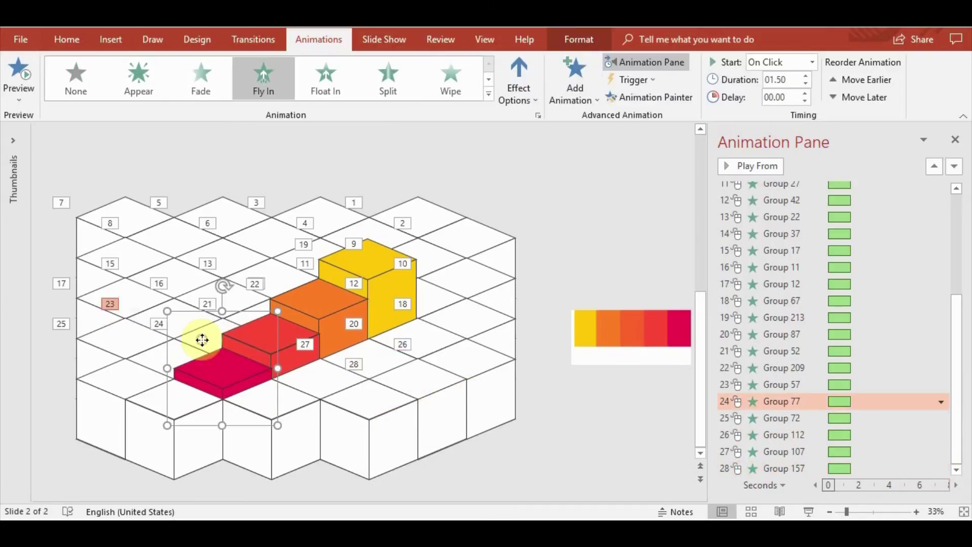
{"action": "left_click", "coordinate": [326, 347]}
{"action": "left_click", "coordinate": [316, 324]}
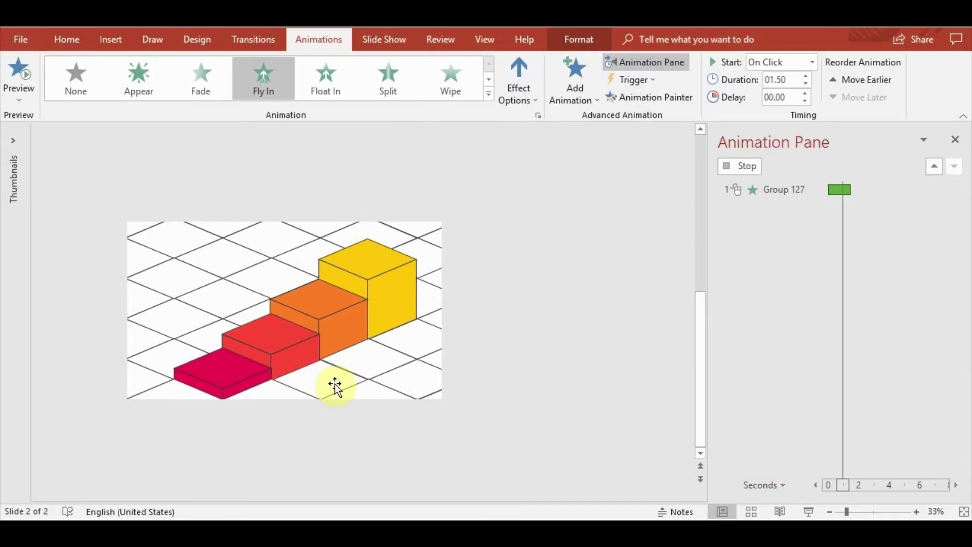
{"action": "left_click", "coordinate": [651, 97]}
{"action": "left_click", "coordinate": [404, 334]}
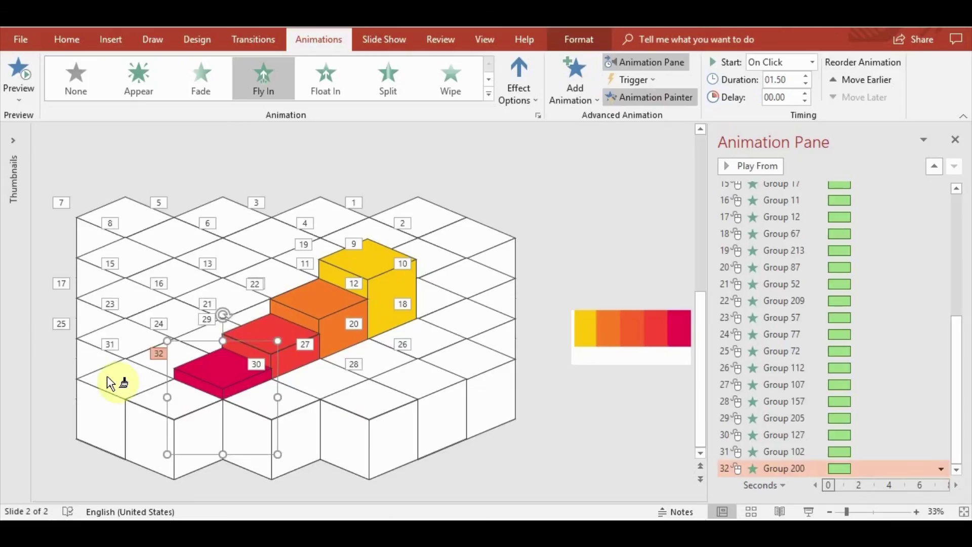
{"action": "left_click", "coordinate": [388, 436]}
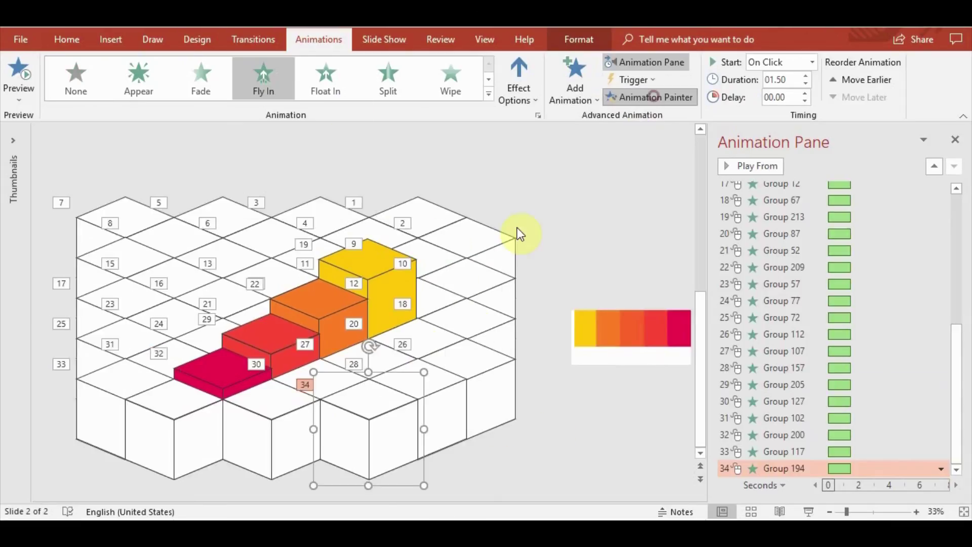
Select all animations in the Animation Pane and set their Start to With Previous
{"action": "scroll", "coordinate": [779, 283], "scroll_direction": "up", "scroll_amount": 10}
{"action": "left_click", "coordinate": [781, 253]}
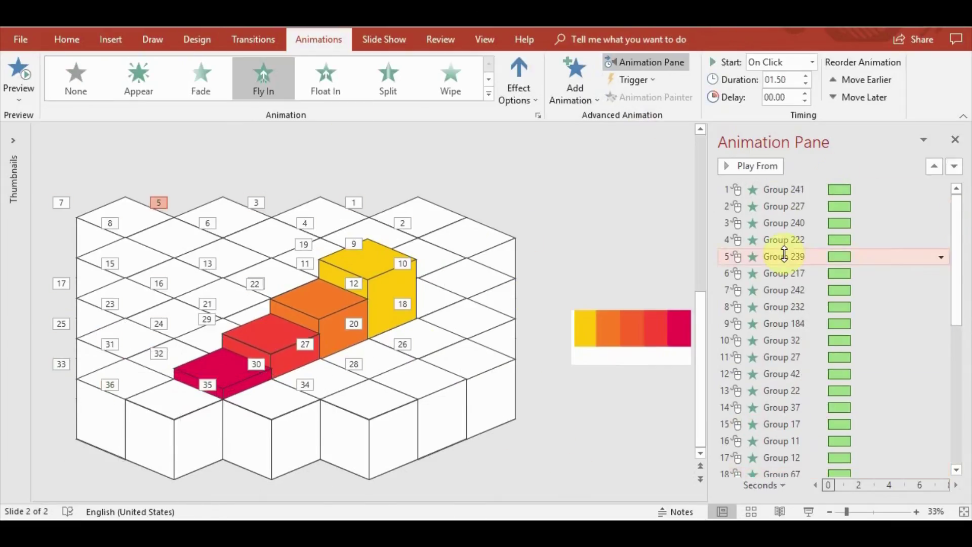
{"action": "key", "text": "ctrl+a"}
{"action": "left_click", "coordinate": [812, 62]}
{"action": "left_click", "coordinate": [789, 93]}
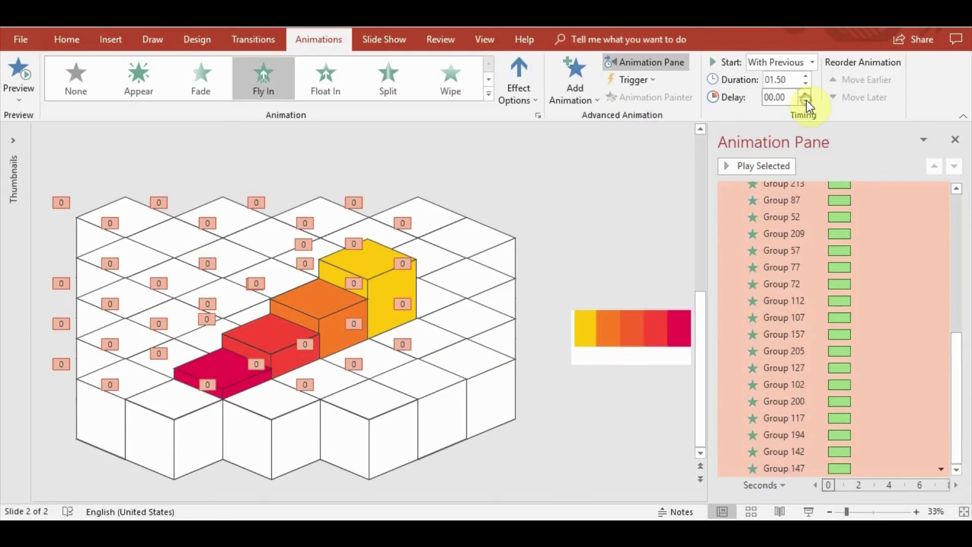
{"action": "left_click_drag", "start_coordinate": [955, 380], "coordinate": [951, 198]}
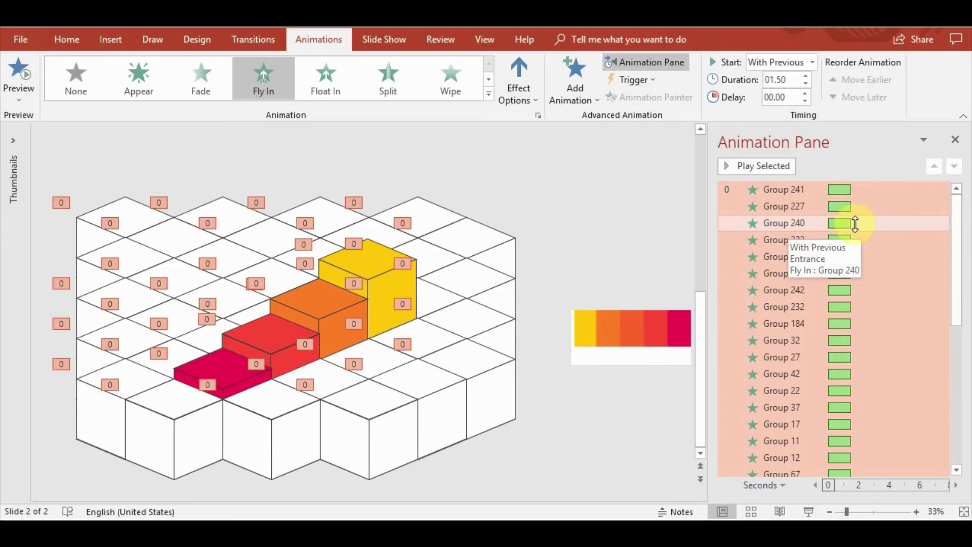
{"action": "left_click", "coordinate": [786, 207]}
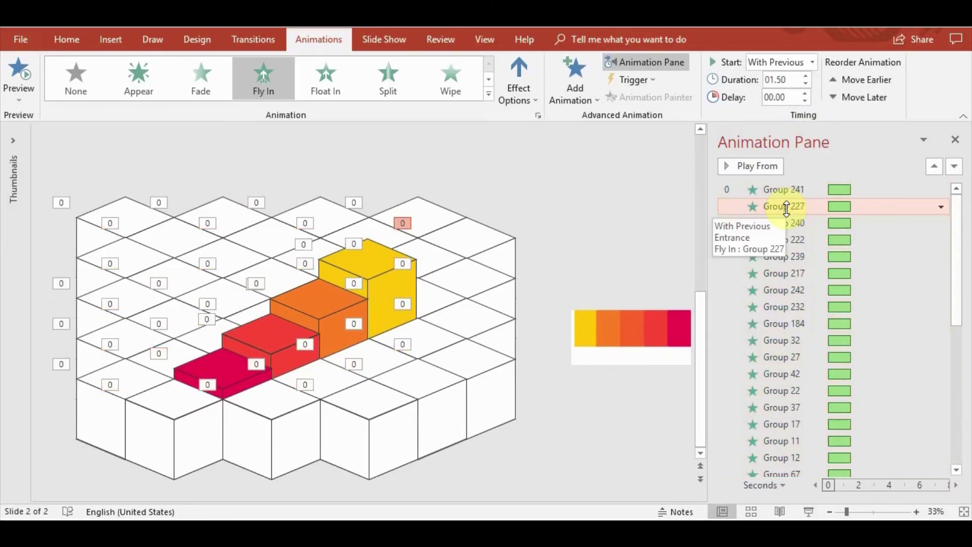
Delay Group 227 by 0.25 s and Group 222 by 0.50 s, then preview
{"action": "left_click", "coordinate": [806, 93]}
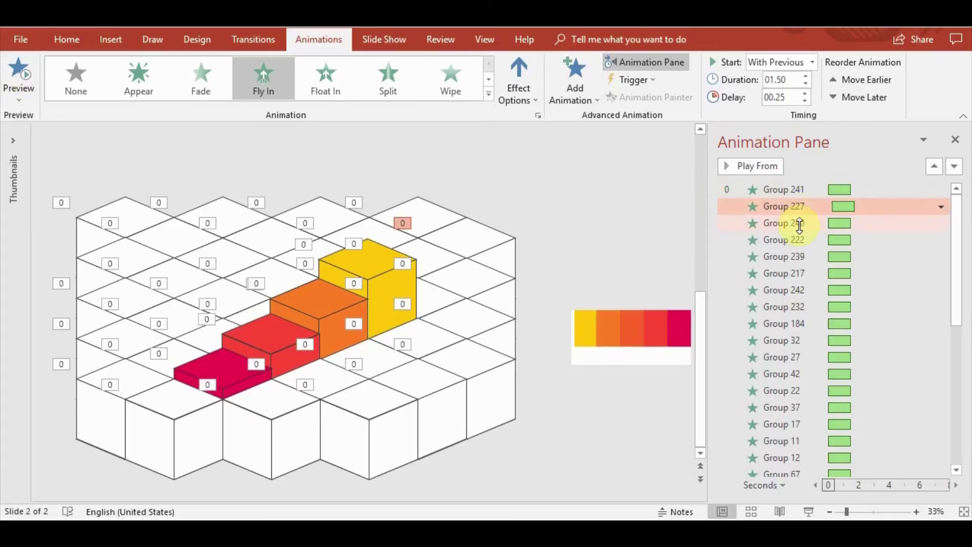
{"action": "left_click", "coordinate": [798, 224]}
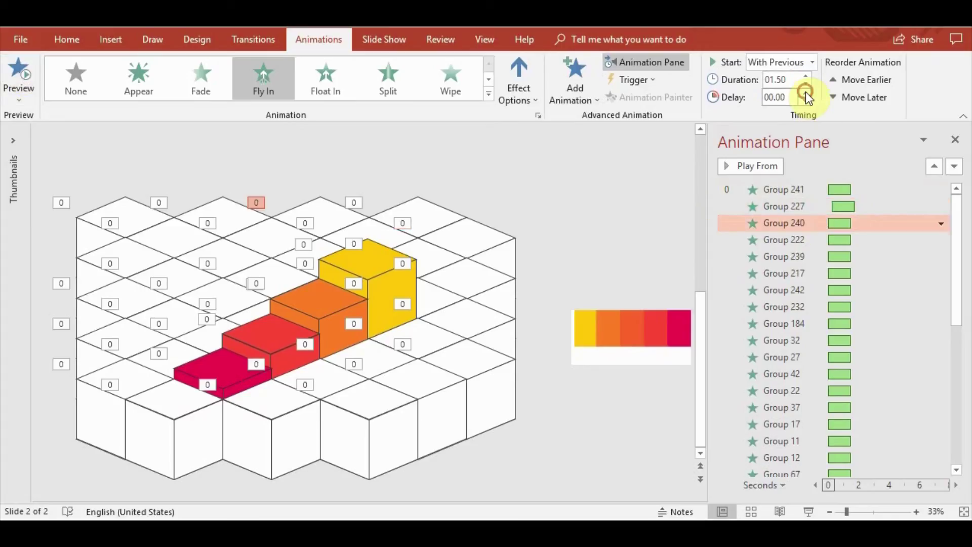
{"action": "left_click", "coordinate": [780, 241]}
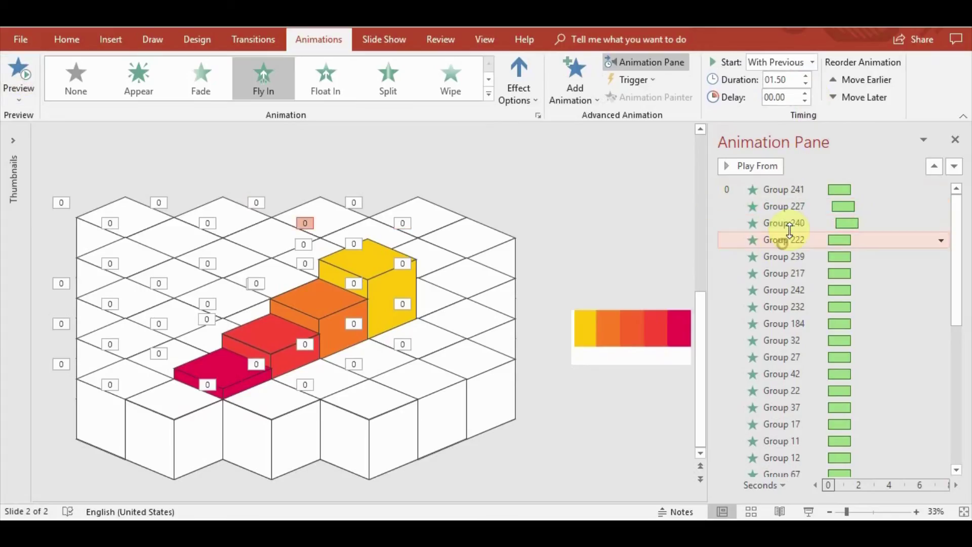
{"action": "left_click", "coordinate": [805, 94]}
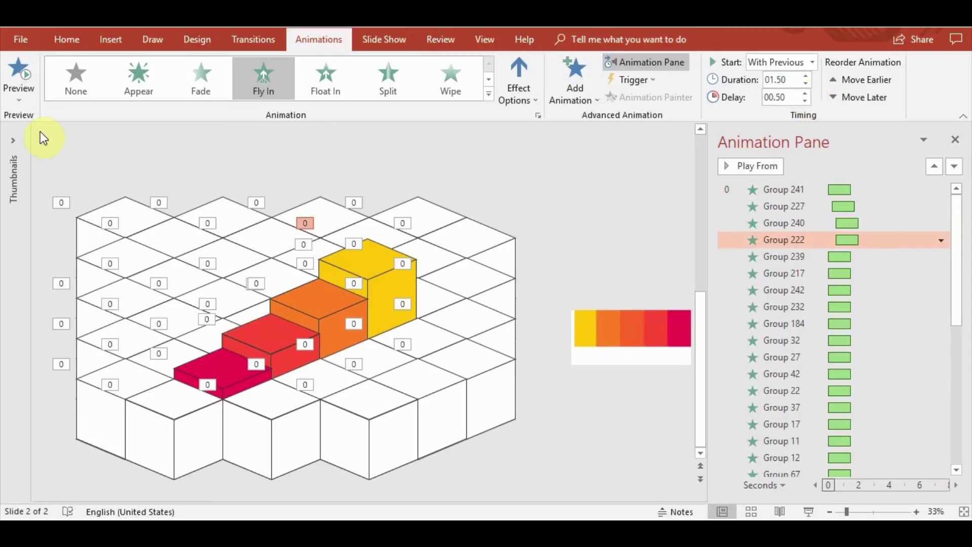
{"action": "left_click", "coordinate": [23, 73]}
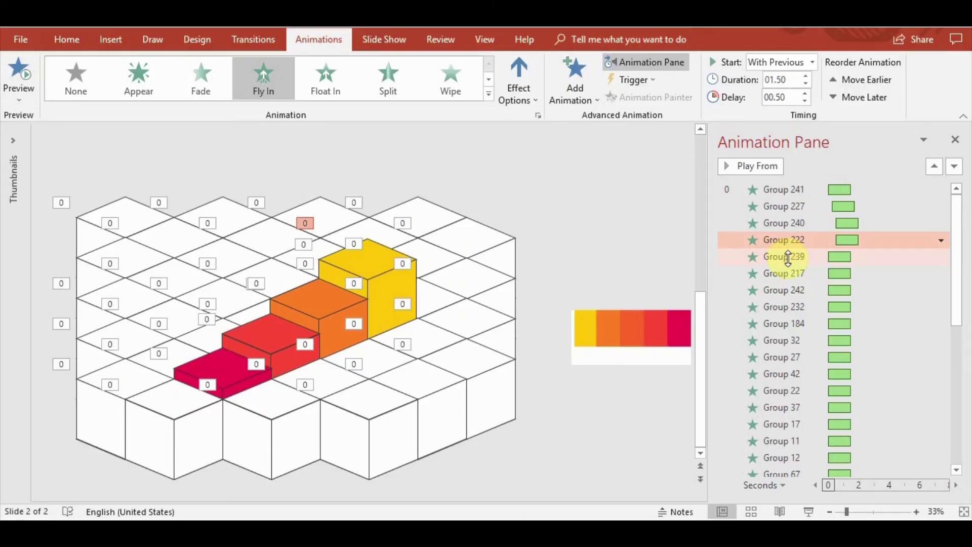
Raise Group 239's delay, bring Group 217's delay up to 1.00 s, and check the values
{"action": "left_click", "coordinate": [782, 257]}
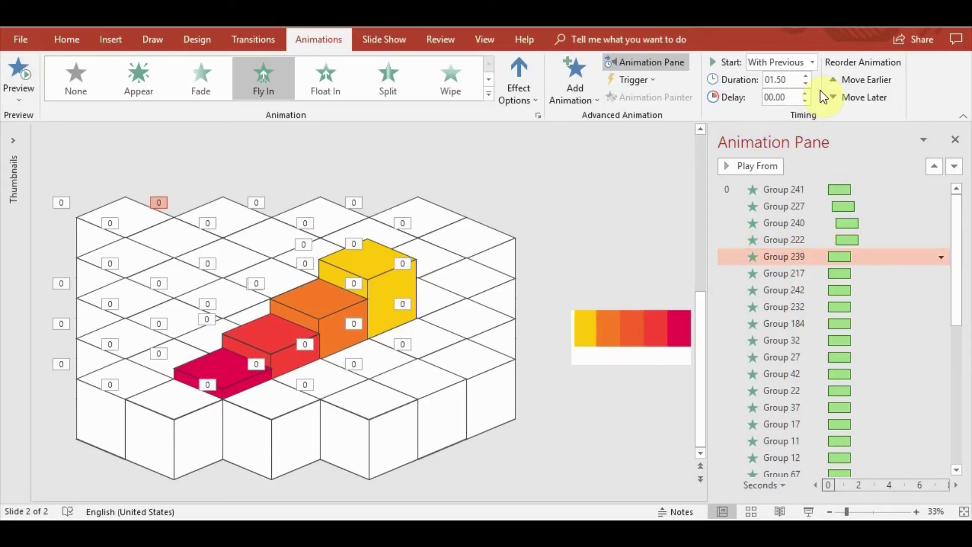
{"action": "left_click", "coordinate": [805, 93]}
{"action": "left_click", "coordinate": [806, 93]}
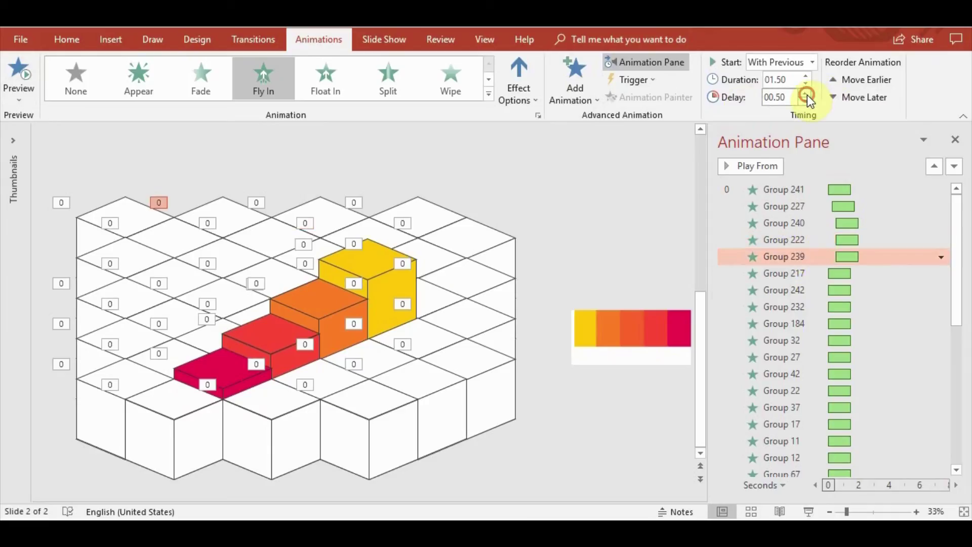
{"action": "left_click", "coordinate": [806, 93]}
{"action": "left_click", "coordinate": [779, 274]}
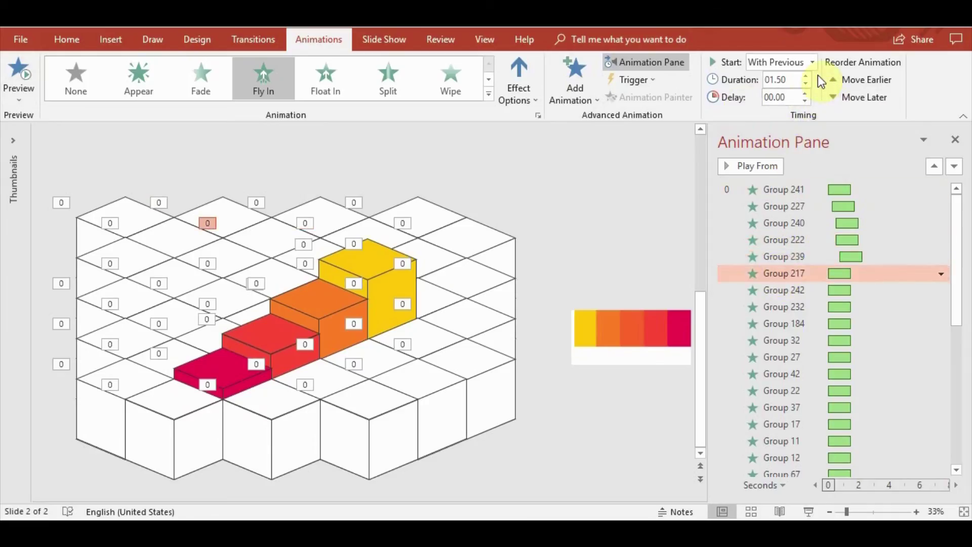
{"action": "left_click", "coordinate": [806, 93]}
{"action": "left_click", "coordinate": [806, 93]}
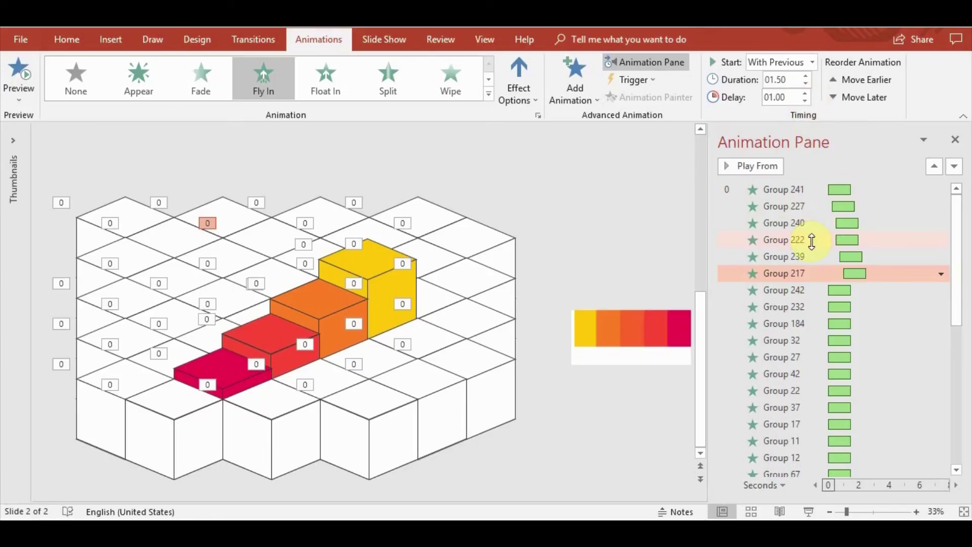
{"action": "left_click", "coordinate": [809, 239]}
{"action": "left_click", "coordinate": [812, 257]}
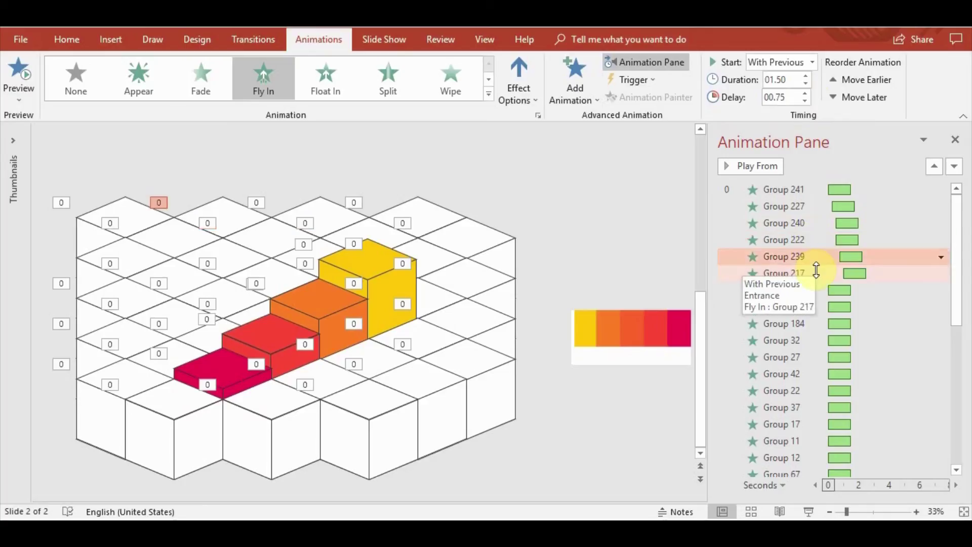
{"action": "left_click", "coordinate": [815, 273]}
Delay Group 242 to 1.25 s, confirm Group 232 at 1.50 s, raise Group 184's delay
{"action": "left_click", "coordinate": [792, 290]}
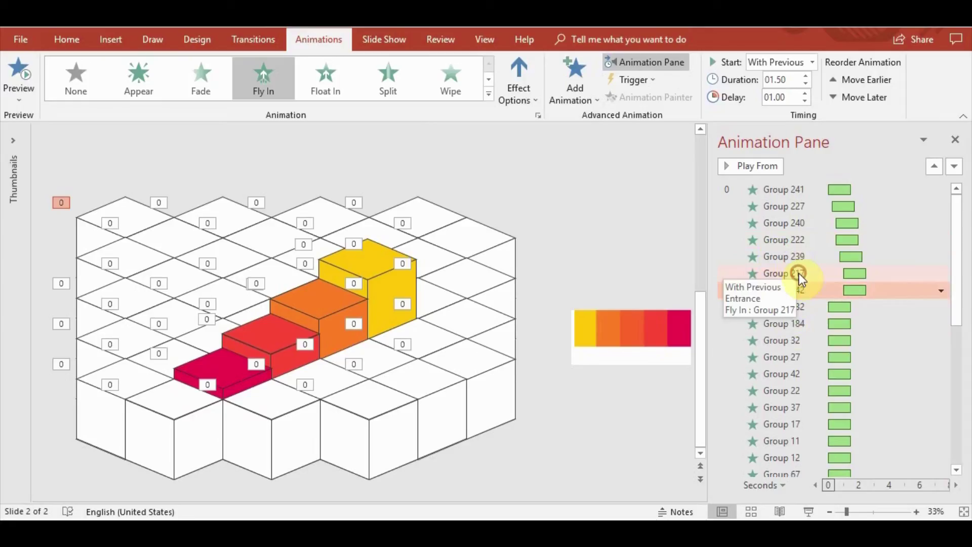
{"action": "left_click", "coordinate": [805, 94]}
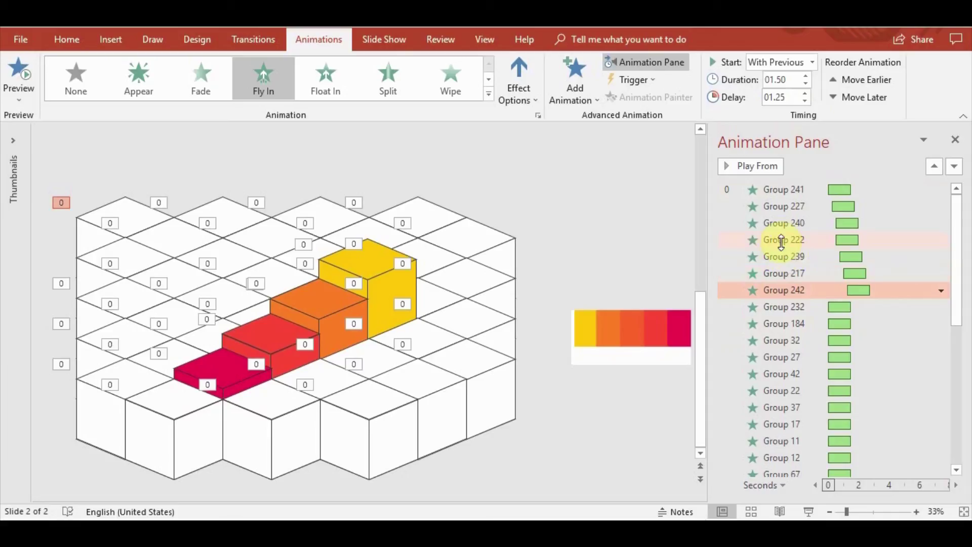
{"action": "left_click", "coordinate": [797, 307]}
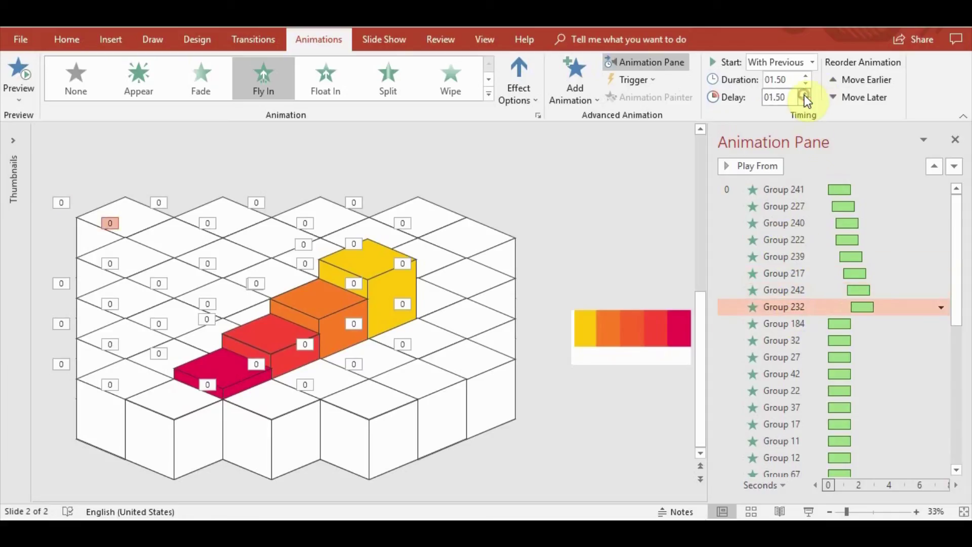
{"action": "left_click", "coordinate": [790, 328]}
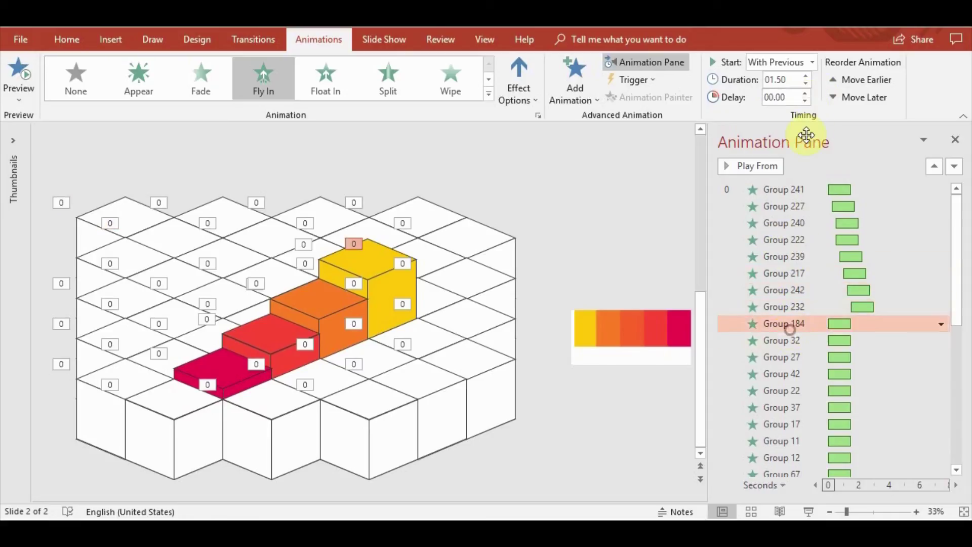
{"action": "left_click", "coordinate": [806, 94]}
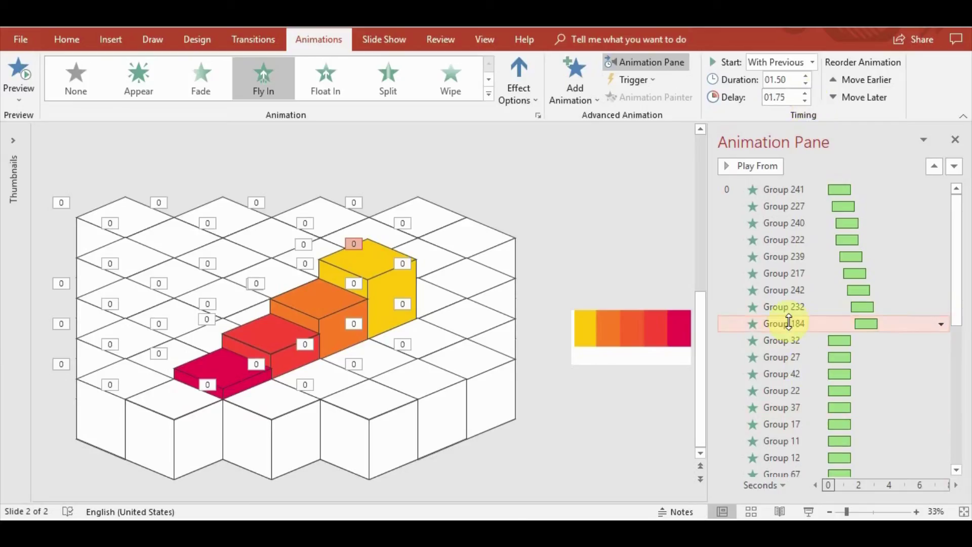
{"action": "left_click", "coordinate": [789, 308]}
{"action": "left_click", "coordinate": [788, 323]}
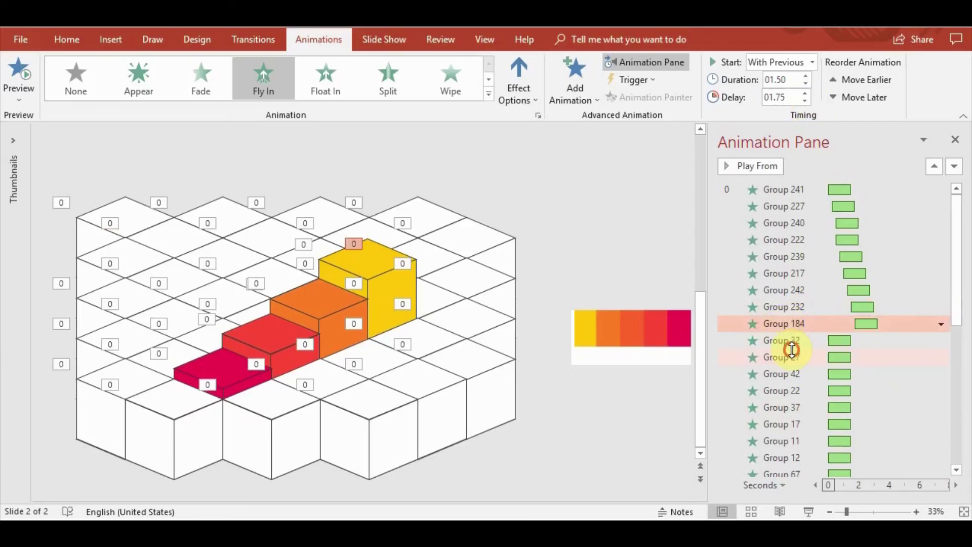
Raise Group 32's delay and bring Group 27's delay up to 2.00 s
{"action": "left_click", "coordinate": [793, 354]}
{"action": "left_click", "coordinate": [792, 339]}
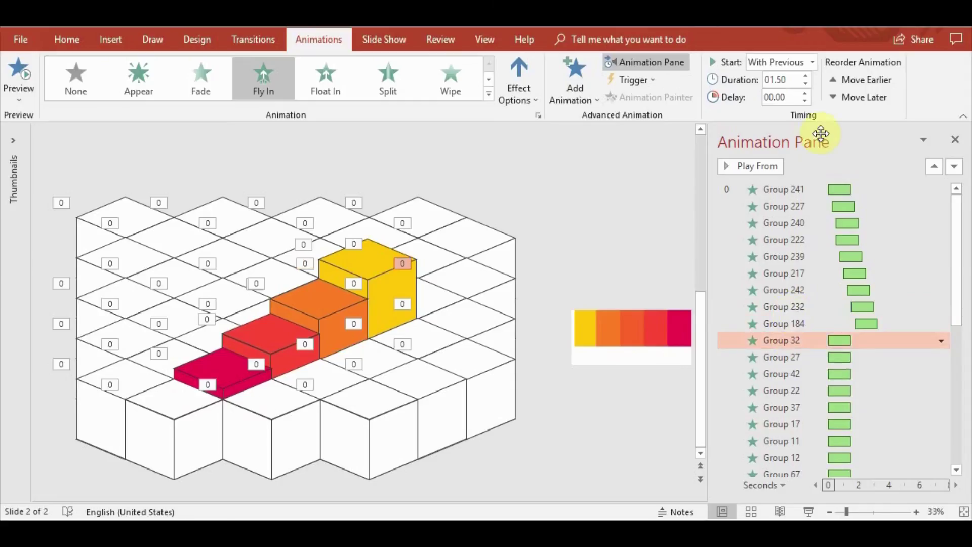
{"action": "left_click", "coordinate": [806, 93]}
{"action": "left_click", "coordinate": [806, 92]}
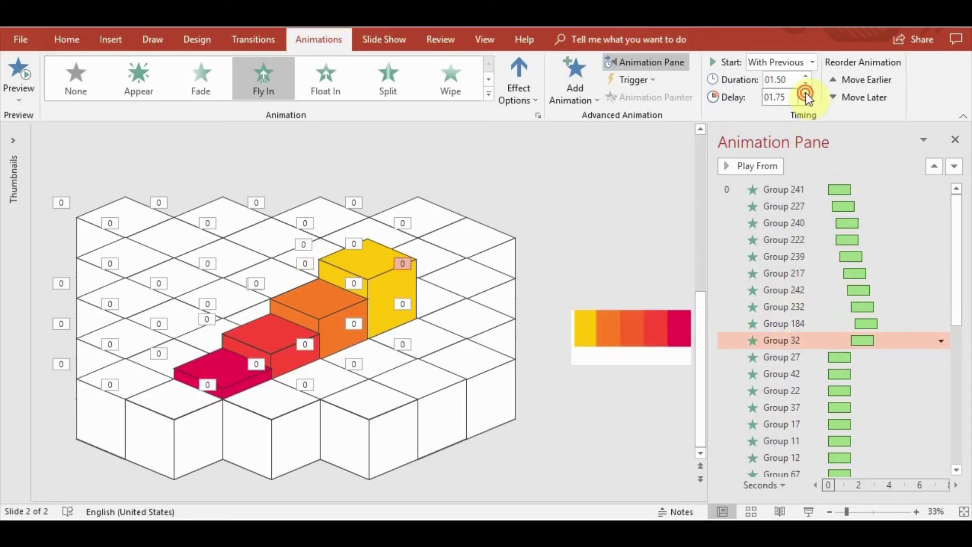
{"action": "left_click", "coordinate": [806, 93]}
{"action": "left_click", "coordinate": [803, 358]}
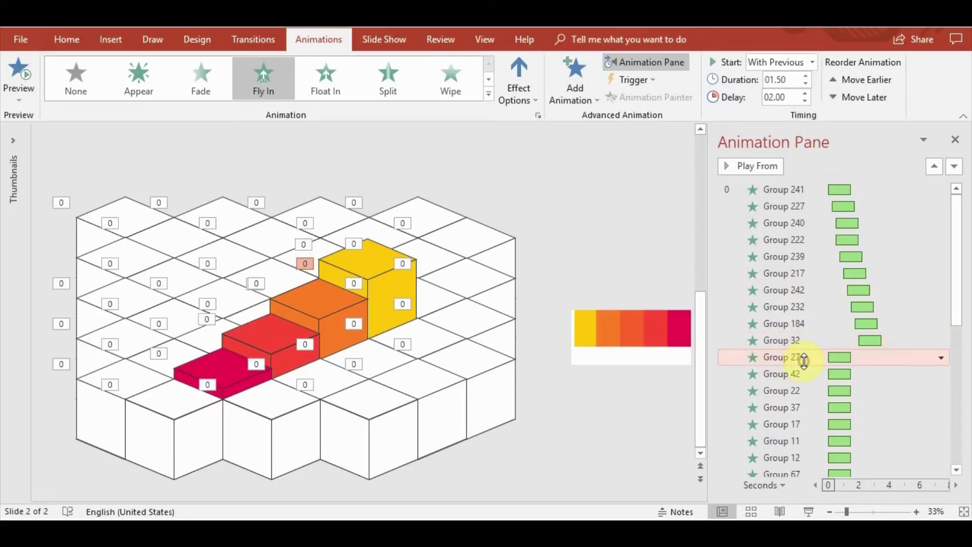
{"action": "left_click", "coordinate": [805, 92]}
{"action": "left_click", "coordinate": [806, 93]}
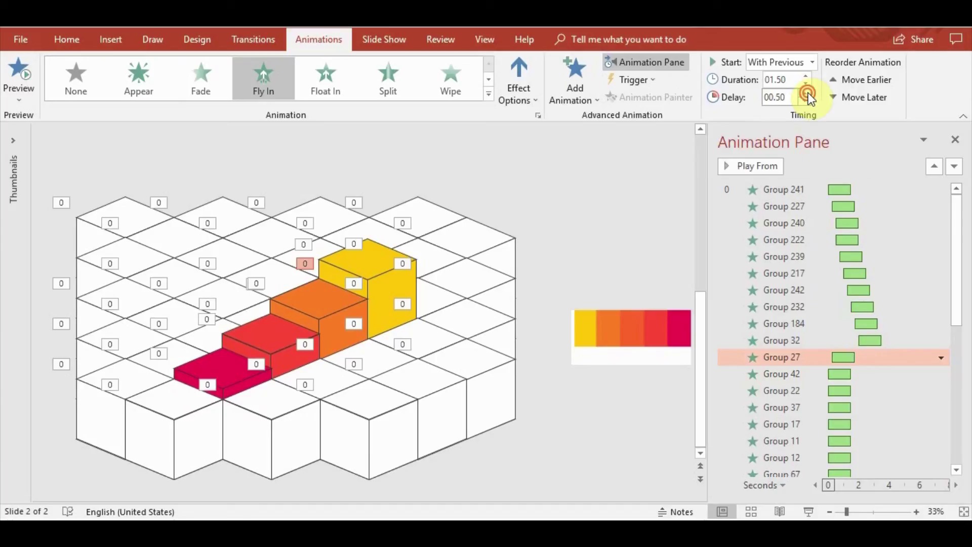
{"action": "left_click", "coordinate": [806, 93]}
{"action": "left_click", "coordinate": [806, 93]}
{"action": "left_click", "coordinate": [806, 92]}
{"action": "left_click", "coordinate": [808, 92]}
{"action": "left_click", "coordinate": [808, 93]}
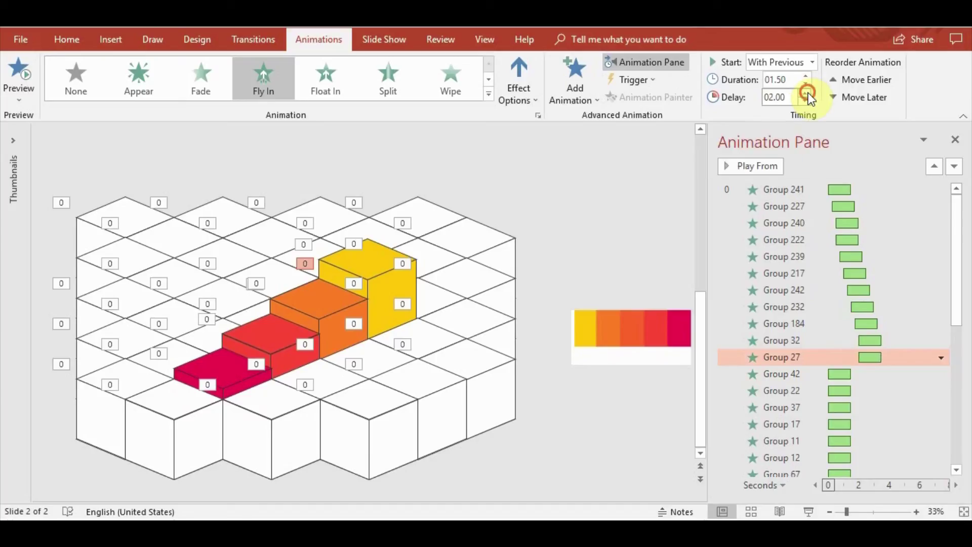
Raise Group 42's start delay by three steps in the Timing Delay spinner
{"action": "left_click", "coordinate": [788, 373]}
{"action": "scroll", "coordinate": [790, 374], "scroll_direction": "down", "scroll_amount": 2}
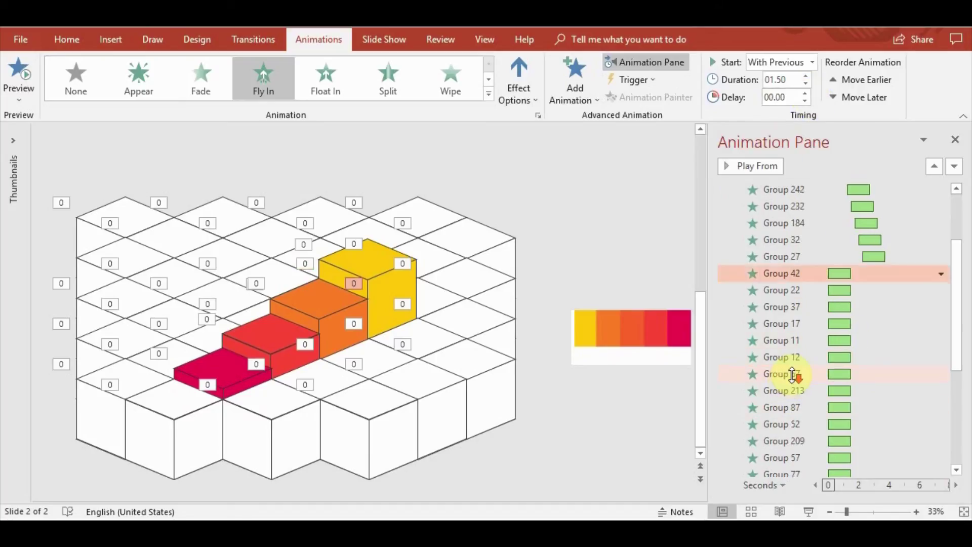
{"action": "scroll", "coordinate": [792, 376], "scroll_direction": "down", "scroll_amount": 3}
{"action": "scroll", "coordinate": [793, 376], "scroll_direction": "up", "scroll_amount": 4}
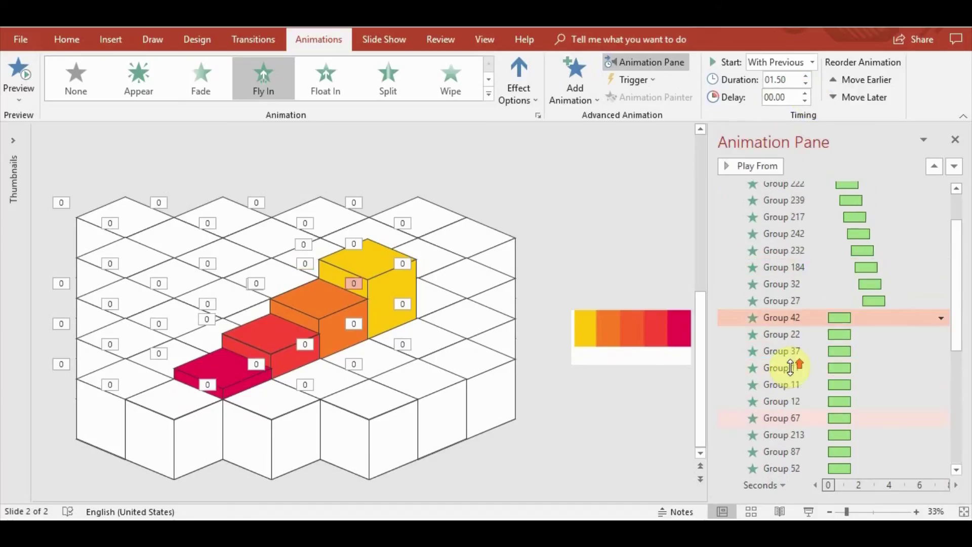
{"action": "left_click", "coordinate": [809, 96]}
{"action": "left_click", "coordinate": [809, 96]}
{"action": "left_click", "coordinate": [809, 96]}
{"action": "left_click", "coordinate": [808, 96]}
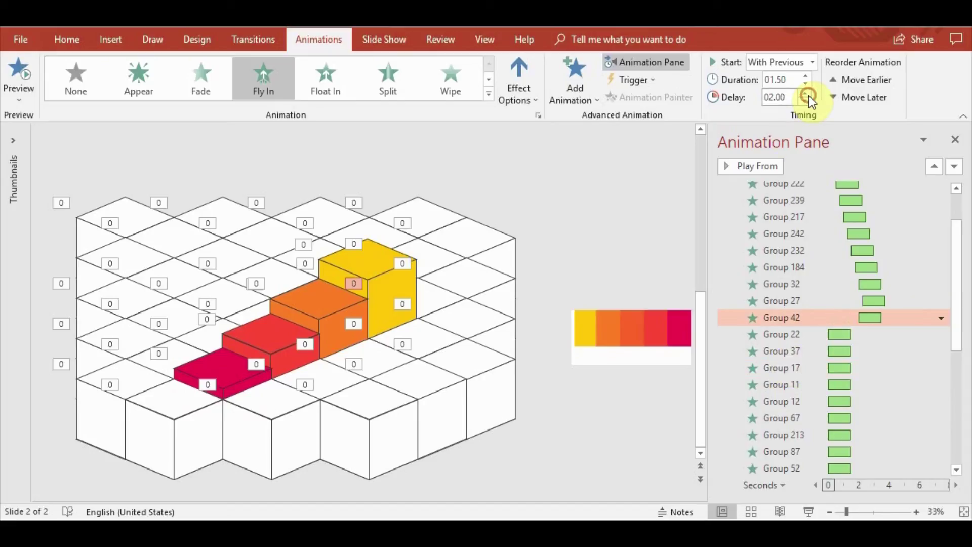
{"action": "left_click", "coordinate": [809, 96]}
{"action": "left_click", "coordinate": [809, 96]}
Increase Group 22's start delay with the Delay spinner
{"action": "left_click", "coordinate": [802, 334]}
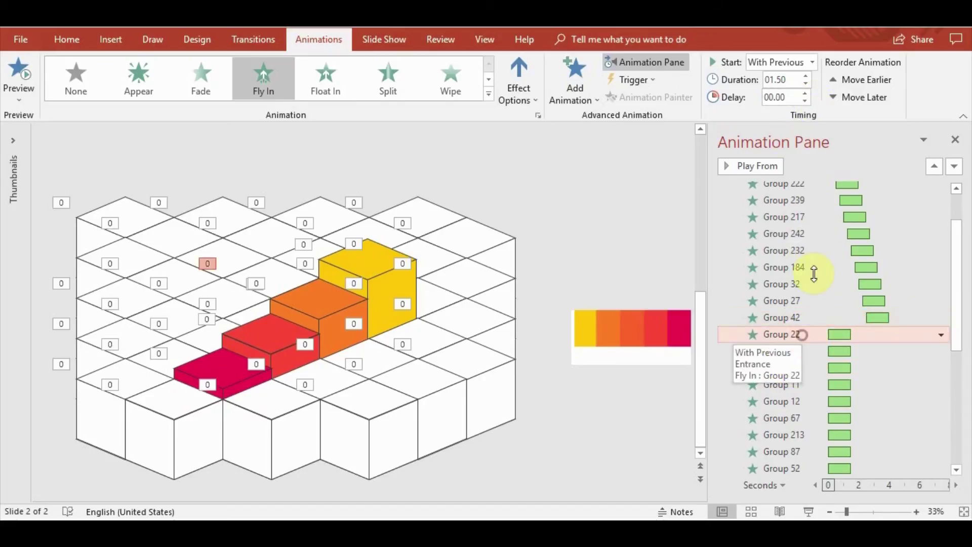
{"action": "triple_click", "coordinate": [805, 92]}
{"action": "double_click", "coordinate": [806, 92]}
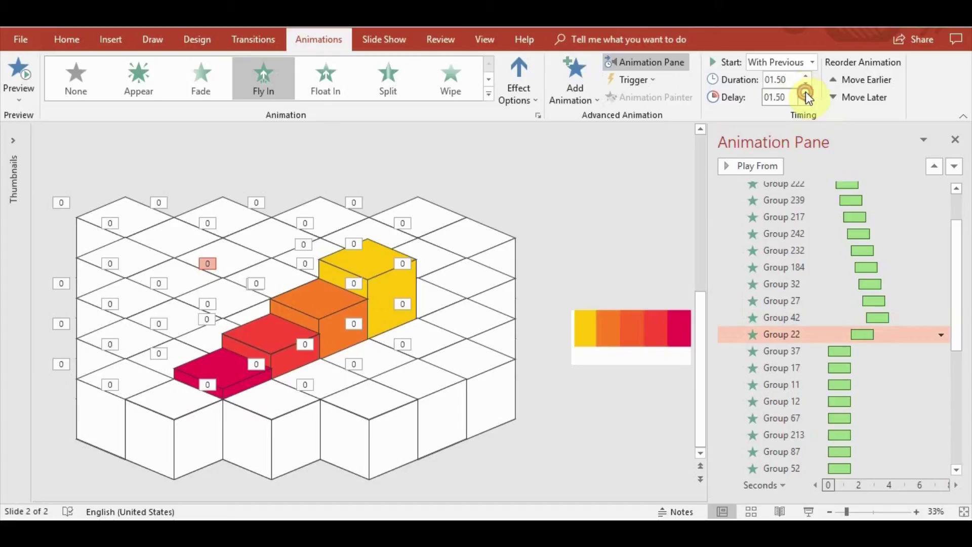
{"action": "triple_click", "coordinate": [806, 92]}
{"action": "left_click", "coordinate": [806, 92]}
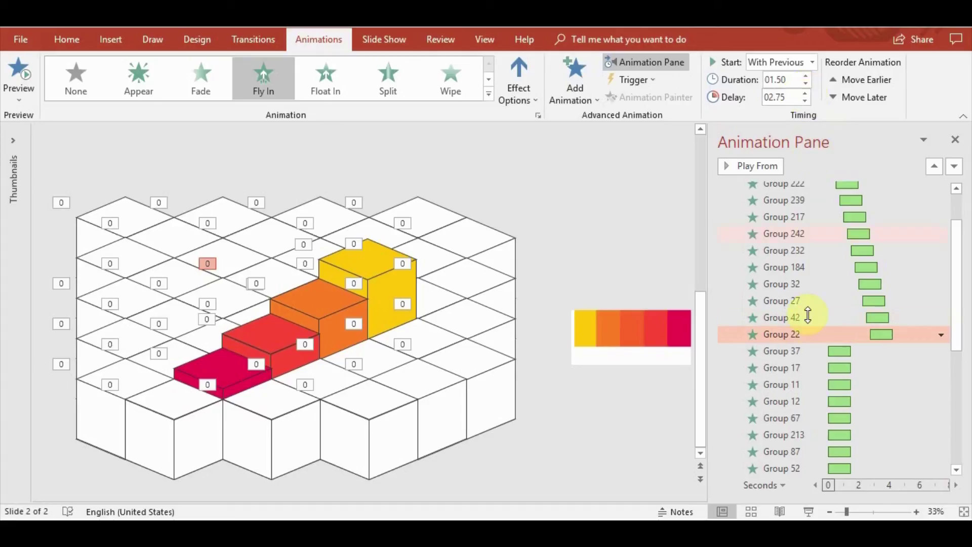
Raise Group 37's start delay to 2.75 seconds
{"action": "left_click", "coordinate": [802, 352]}
{"action": "double_click", "coordinate": [804, 92]}
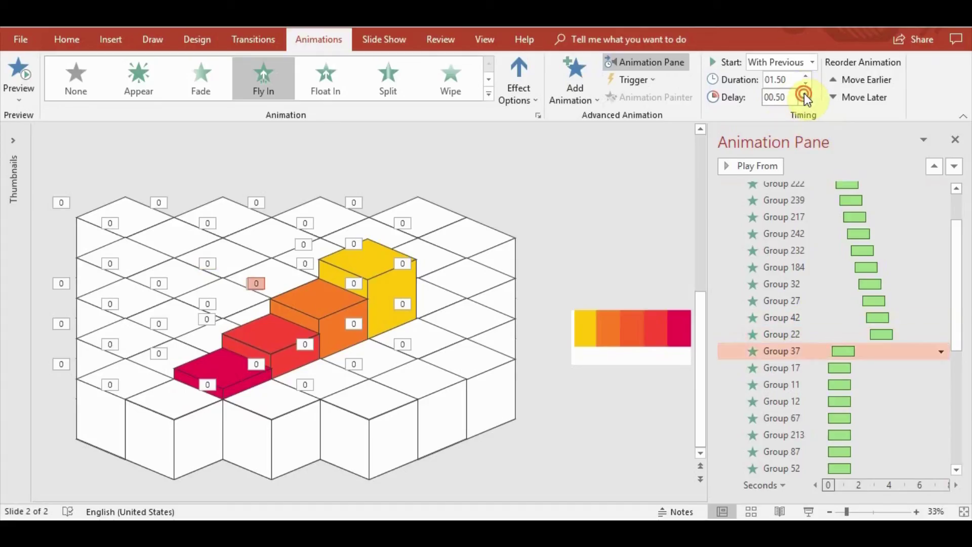
{"action": "triple_click", "coordinate": [805, 93]}
{"action": "triple_click", "coordinate": [804, 93]}
{"action": "double_click", "coordinate": [805, 93]}
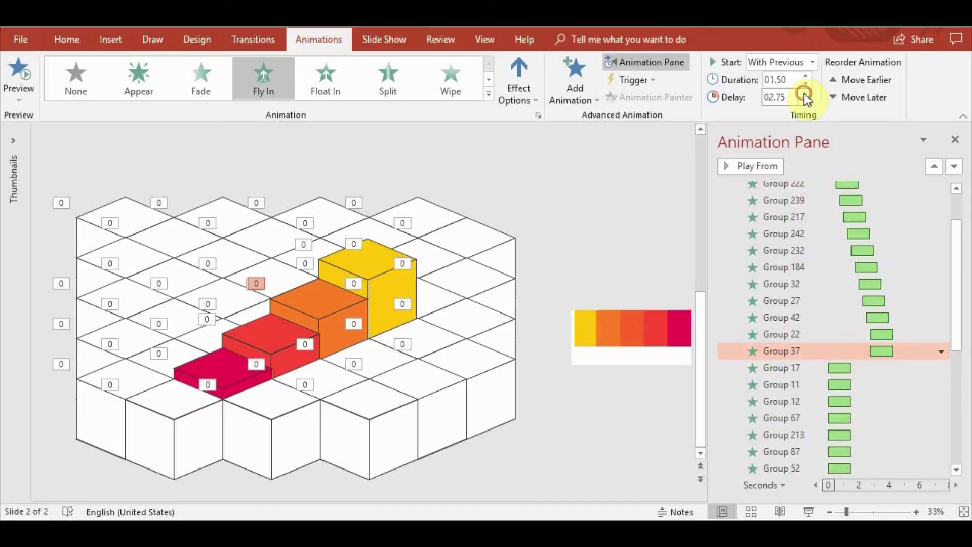
Increase Group 17's start delay with the Delay spinner
{"action": "left_click", "coordinate": [798, 368]}
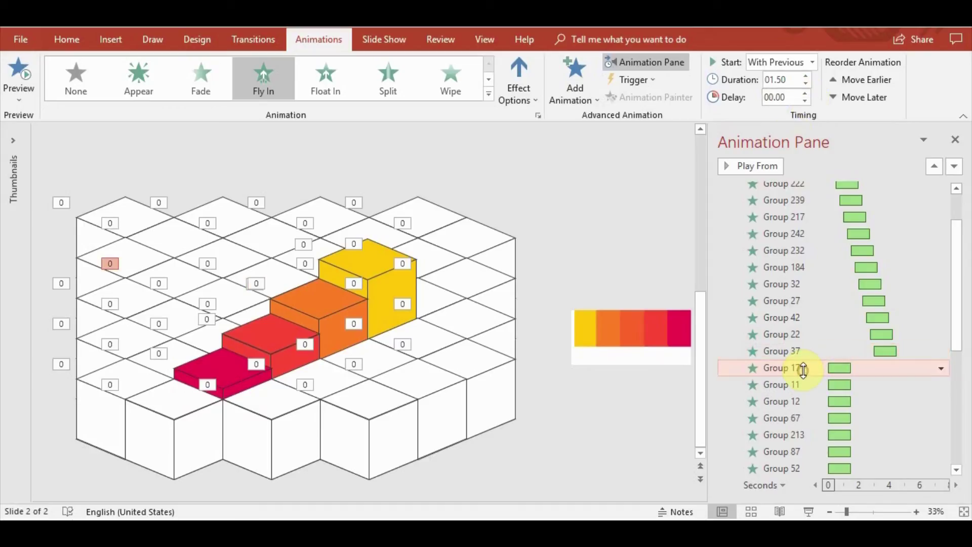
{"action": "double_click", "coordinate": [805, 93]}
{"action": "triple_click", "coordinate": [804, 92]}
{"action": "double_click", "coordinate": [805, 92]}
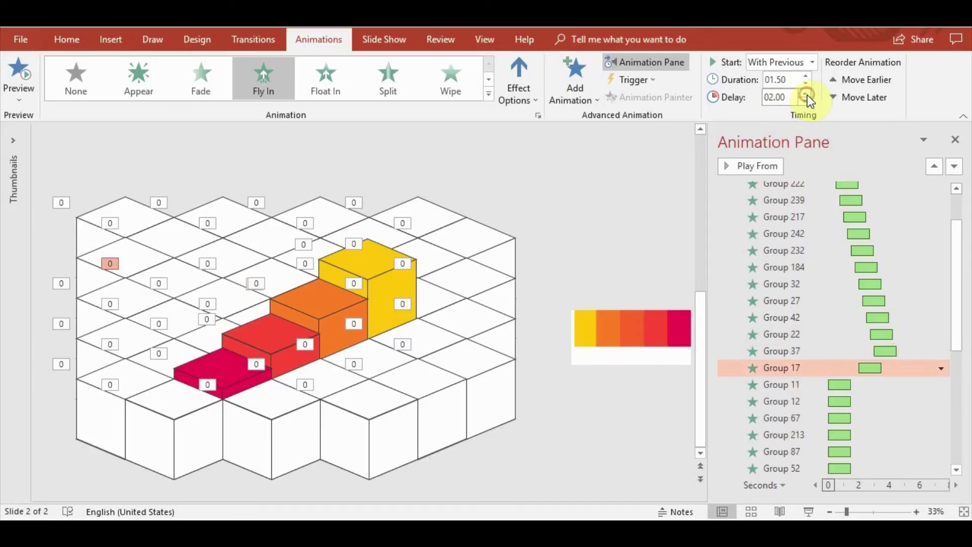
{"action": "left_click", "coordinate": [807, 96]}
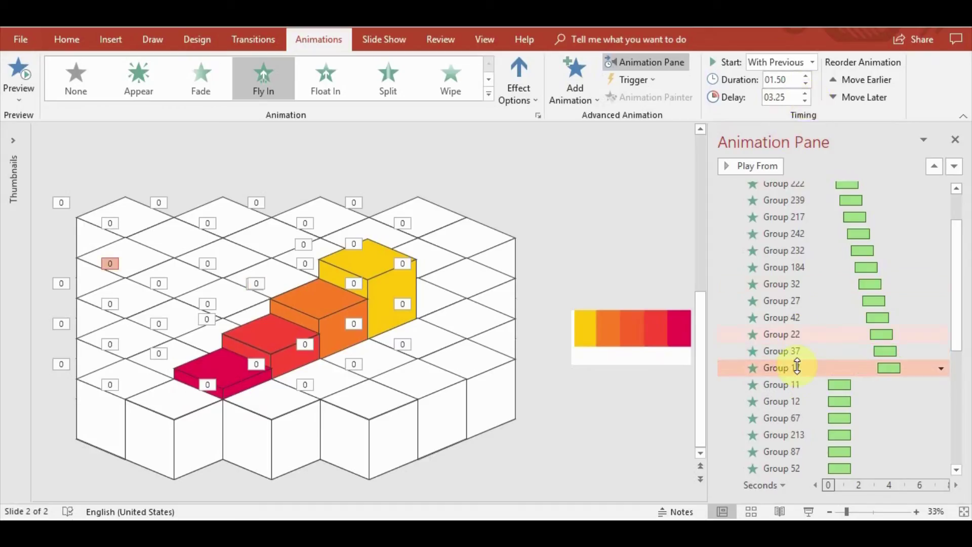
Increase Group 11's start delay with the Delay spinner
{"action": "left_click", "coordinate": [798, 385]}
{"action": "scroll", "coordinate": [855, 335], "scroll_direction": "down", "scroll_amount": 1}
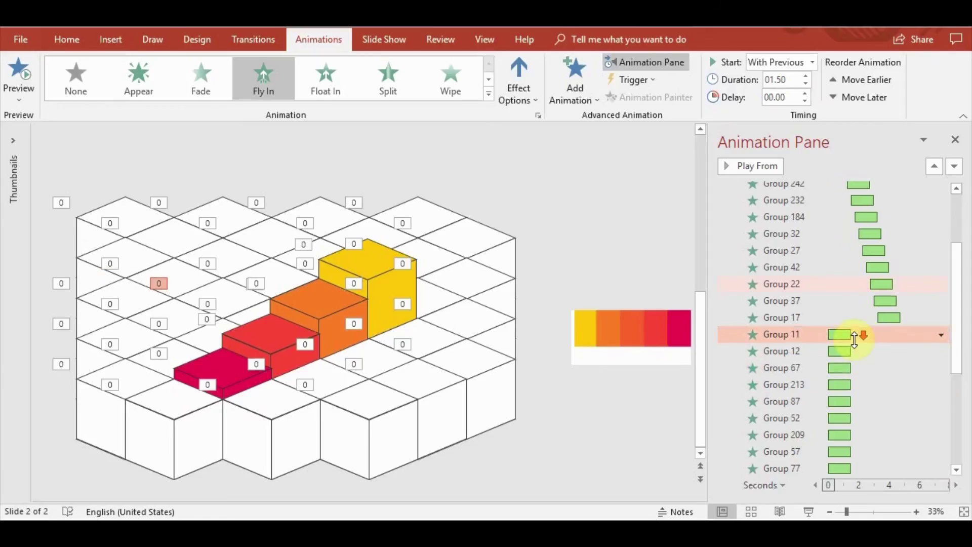
{"action": "scroll", "coordinate": [861, 334], "scroll_direction": "down", "scroll_amount": 1}
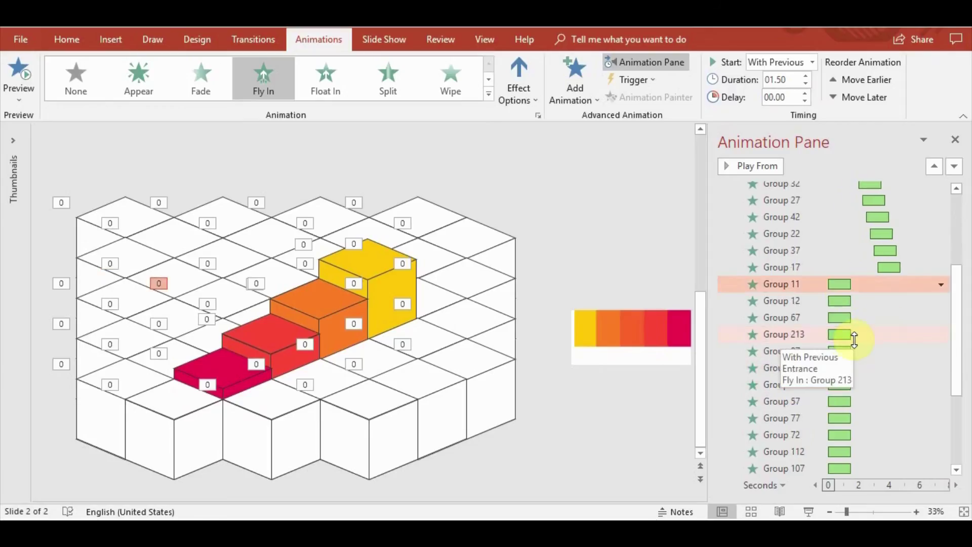
{"action": "triple_click", "coordinate": [808, 94]}
{"action": "double_click", "coordinate": [808, 94]}
{"action": "double_click", "coordinate": [808, 95]}
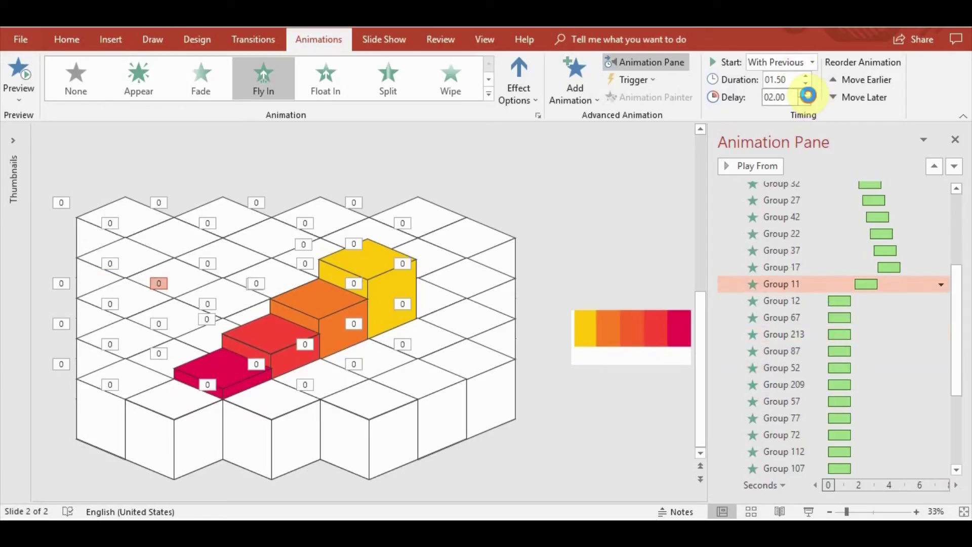
{"action": "left_click", "coordinate": [809, 95]}
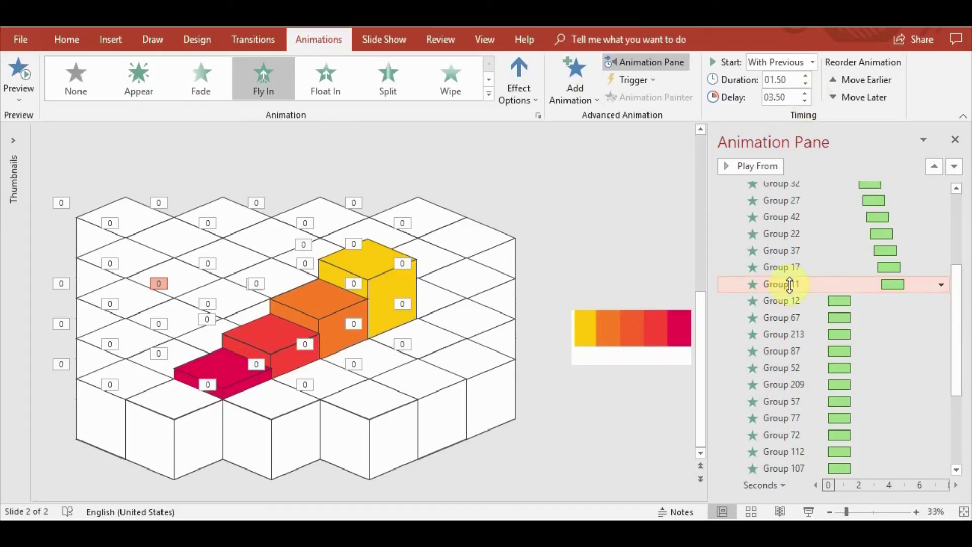
Increase Group 12's start delay with the Delay spinner
{"action": "left_click", "coordinate": [791, 301]}
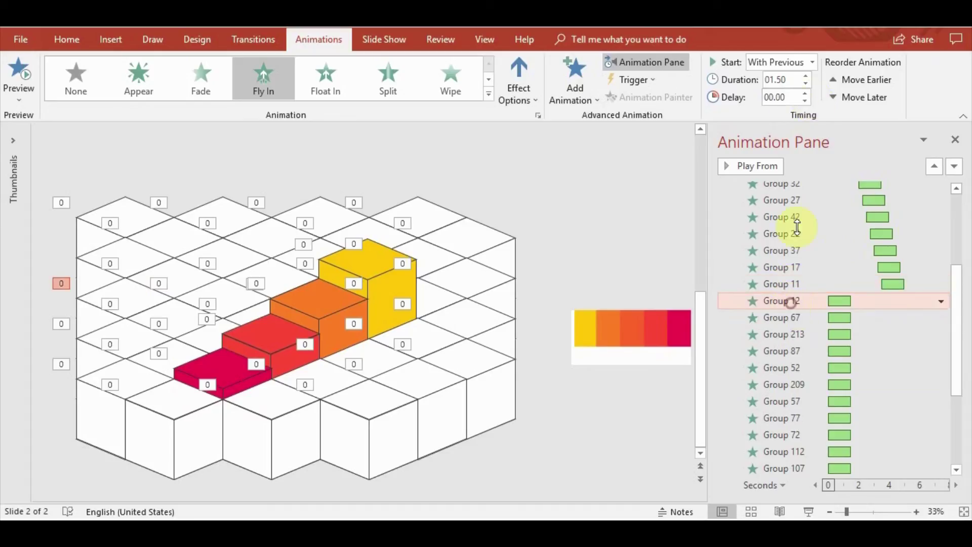
{"action": "left_click", "coordinate": [807, 94]}
{"action": "double_click", "coordinate": [807, 94]}
{"action": "triple_click", "coordinate": [806, 94]}
{"action": "triple_click", "coordinate": [807, 94]}
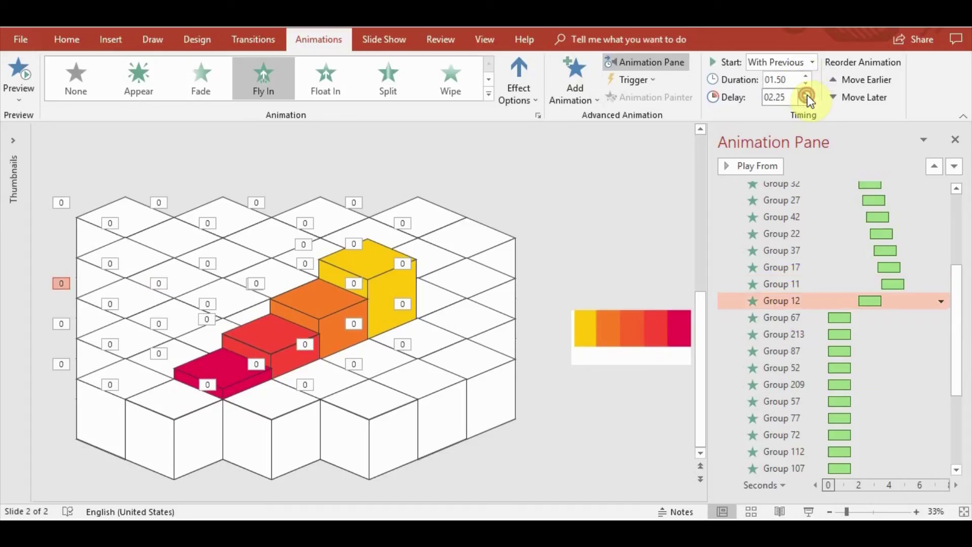
{"action": "left_click", "coordinate": [807, 94]}
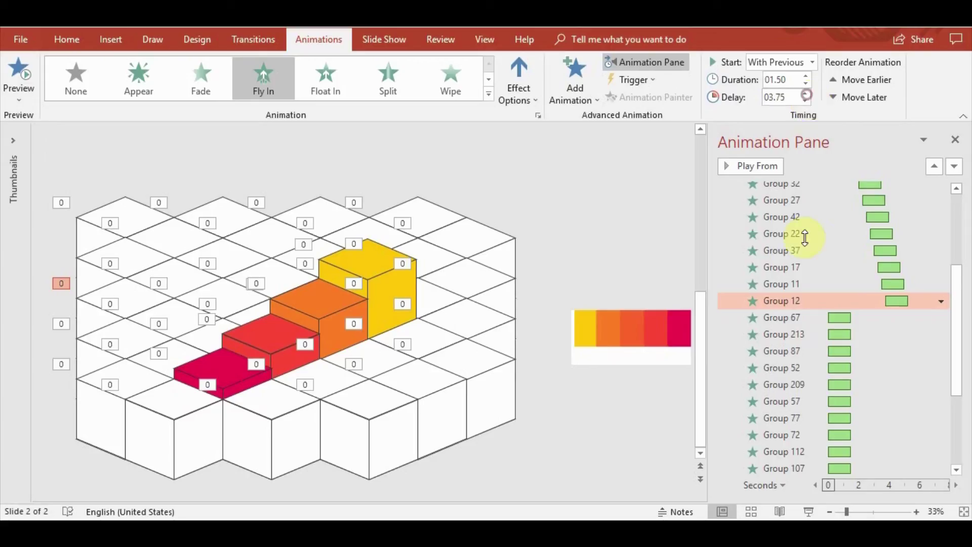
Raise Group 67's start delay to 04.00 seconds
{"action": "left_click", "coordinate": [789, 318]}
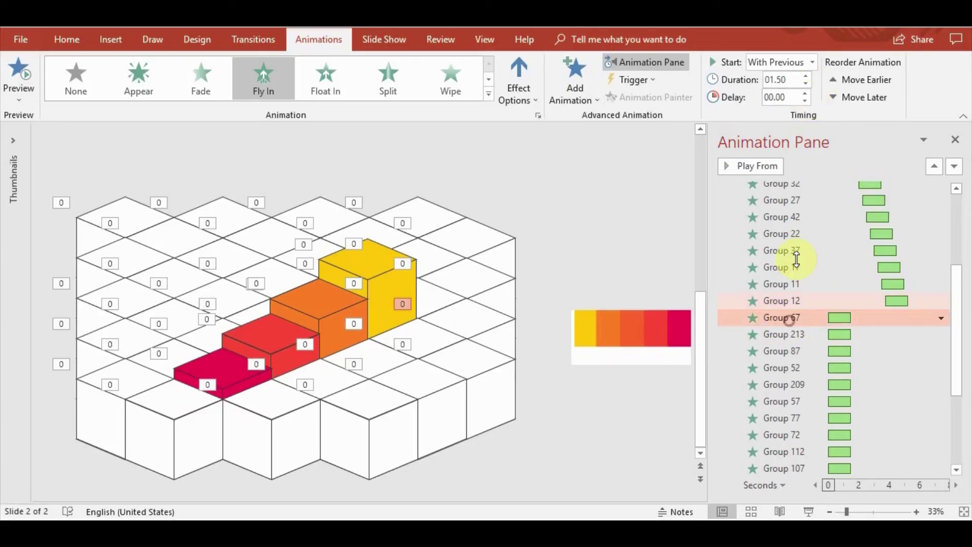
{"action": "double_click", "coordinate": [809, 93]}
{"action": "triple_click", "coordinate": [809, 93]}
{"action": "triple_click", "coordinate": [808, 93]}
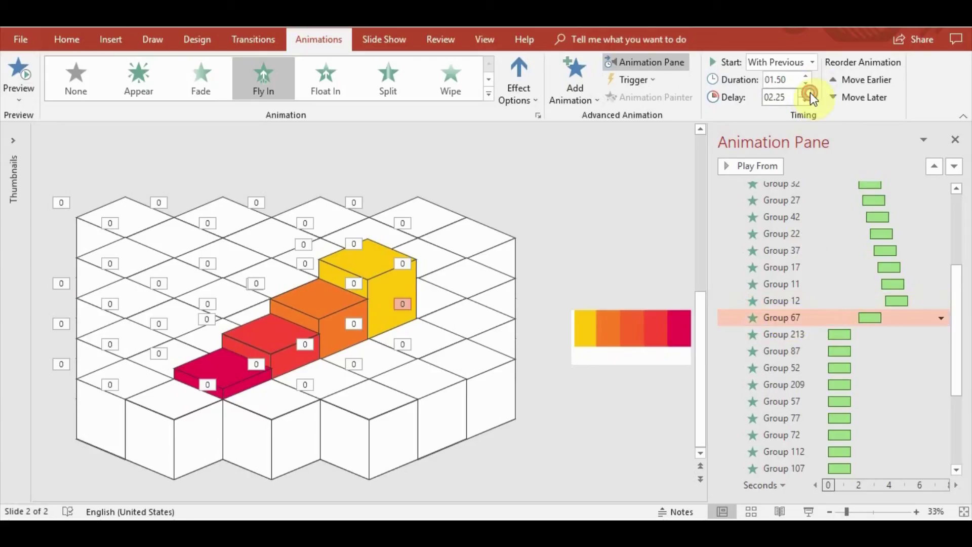
{"action": "double_click", "coordinate": [808, 93]}
{"action": "type", "text": "04"}
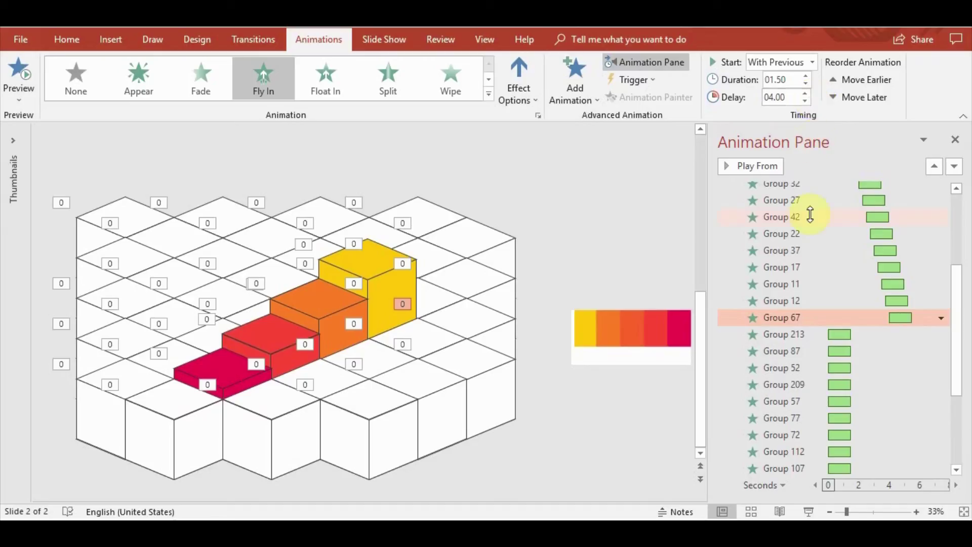
Increase Group 213's start delay with the Delay spinner
{"action": "left_click", "coordinate": [802, 334]}
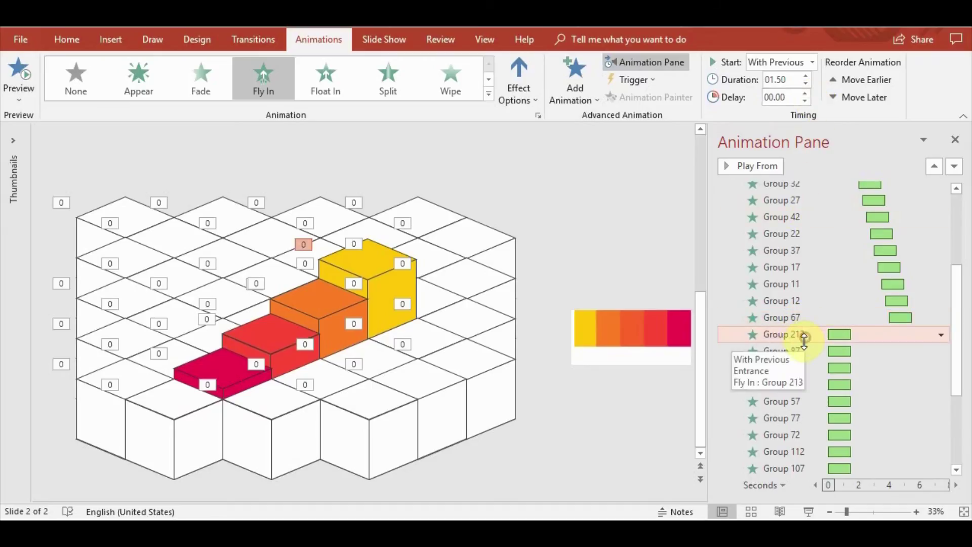
{"action": "double_click", "coordinate": [805, 92]}
{"action": "triple_click", "coordinate": [806, 92]}
{"action": "triple_click", "coordinate": [806, 92]}
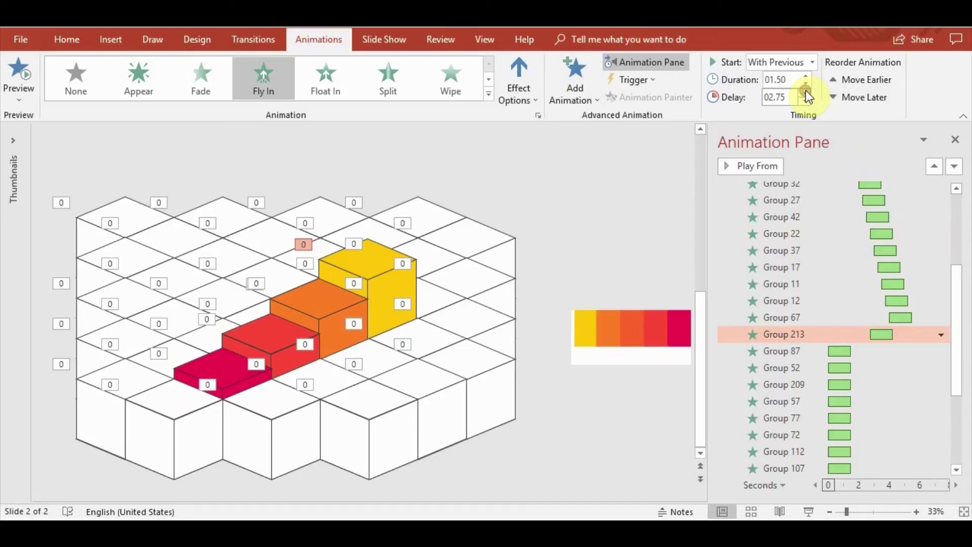
{"action": "double_click", "coordinate": [806, 92]}
{"action": "double_click", "coordinate": [805, 92]}
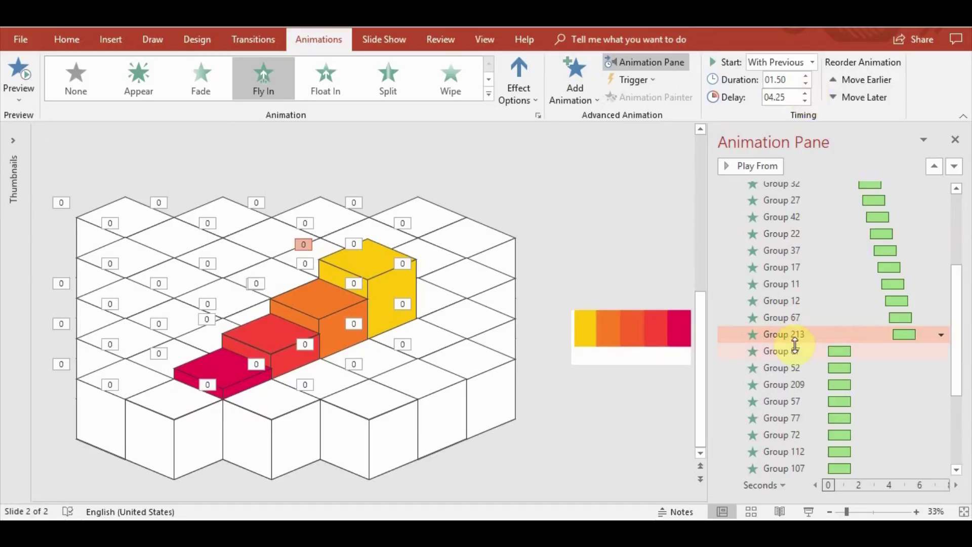
Raise Group 87's start delay to 04.50 seconds
{"action": "left_click", "coordinate": [789, 350]}
{"action": "double_click", "coordinate": [805, 92]}
{"action": "left_click", "coordinate": [806, 92]}
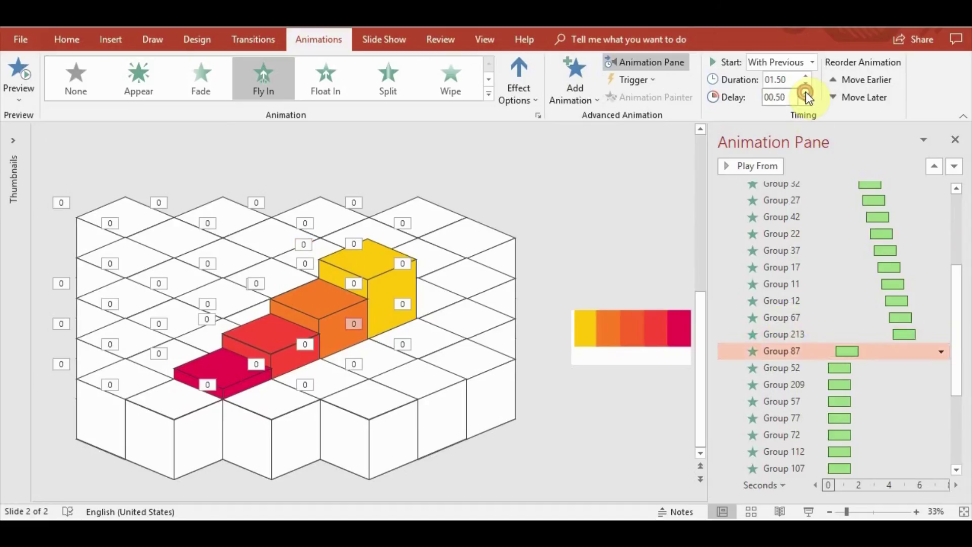
{"action": "double_click", "coordinate": [806, 92]}
{"action": "triple_click", "coordinate": [806, 92]}
{"action": "double_click", "coordinate": [806, 92]}
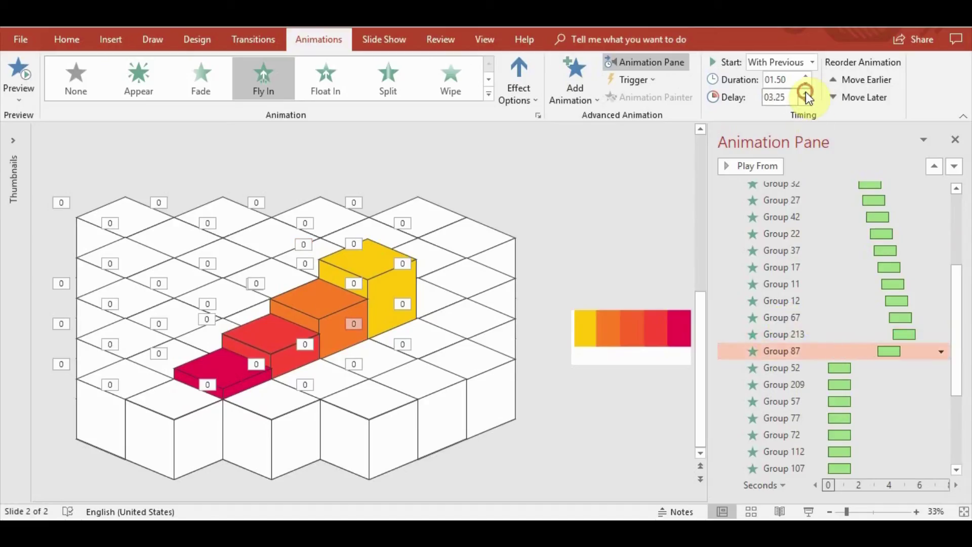
{"action": "triple_click", "coordinate": [806, 92]}
{"action": "double_click", "coordinate": [806, 92]}
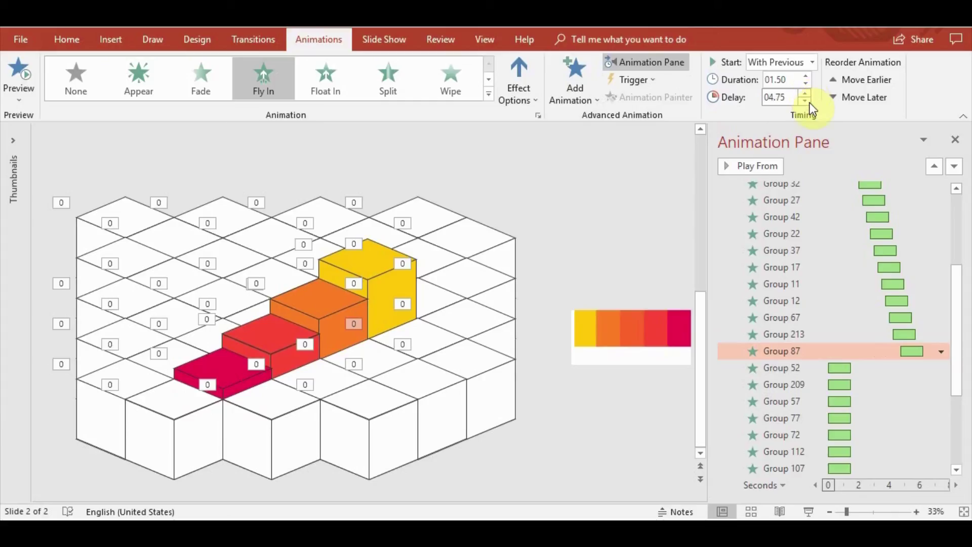
Raise Group 52's start delay to 04.75 seconds
{"action": "left_click", "coordinate": [779, 366]}
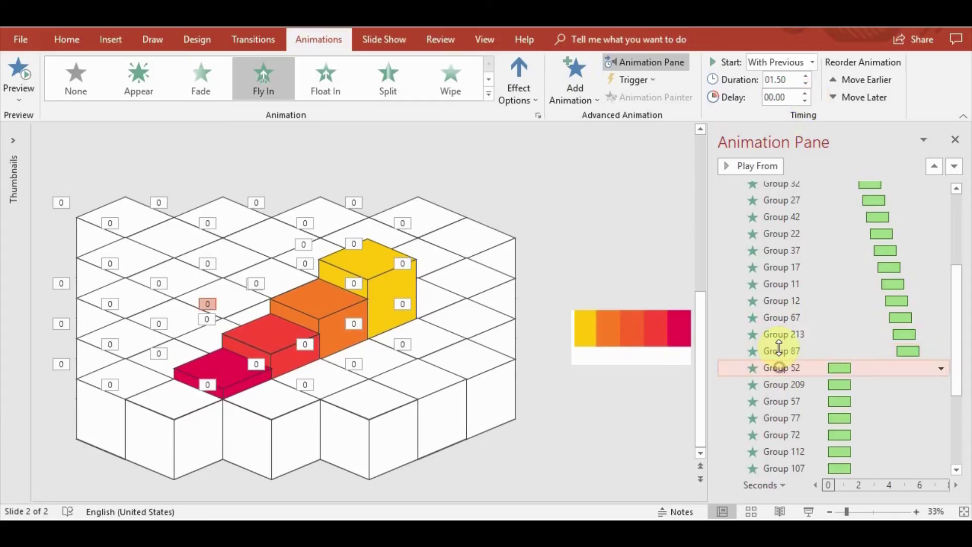
{"action": "triple_click", "coordinate": [804, 93]}
{"action": "triple_click", "coordinate": [803, 93]}
{"action": "triple_click", "coordinate": [804, 93]}
{"action": "triple_click", "coordinate": [804, 93]}
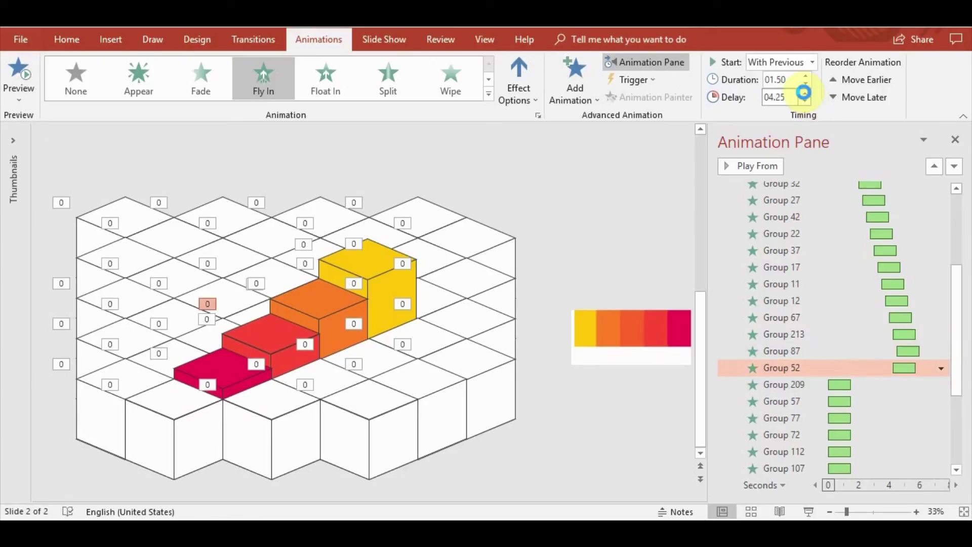
{"action": "left_click", "coordinate": [805, 93]}
{"action": "scroll", "coordinate": [815, 337], "scroll_direction": "down", "scroll_amount": 2}
{"action": "scroll", "coordinate": [815, 339], "scroll_direction": "down", "scroll_amount": 1}
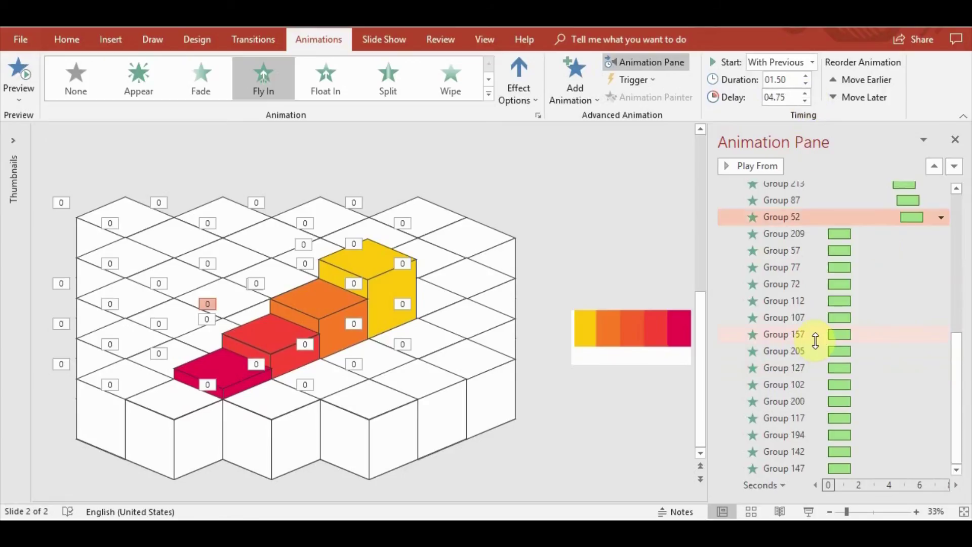
{"action": "scroll", "coordinate": [815, 336], "scroll_direction": "up", "scroll_amount": 1}
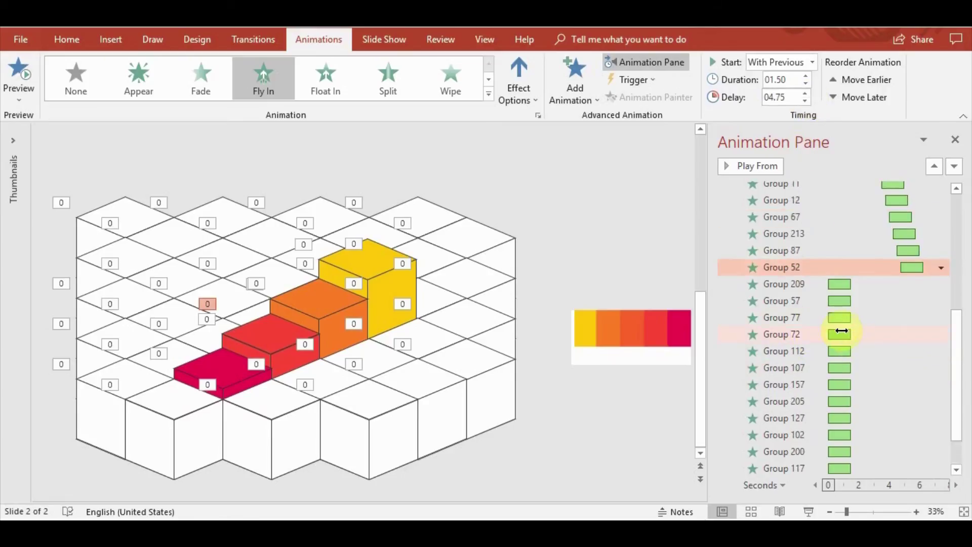
{"action": "left_click", "coordinate": [16, 61]}
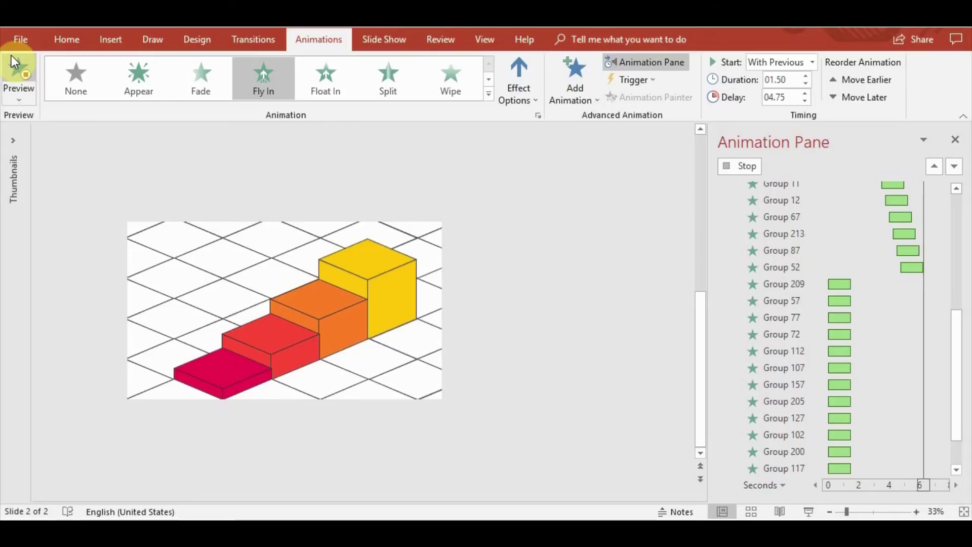
Type new small start delays for Group 227 and Group 240
{"action": "scroll", "coordinate": [859, 216], "scroll_direction": "up", "scroll_amount": 5}
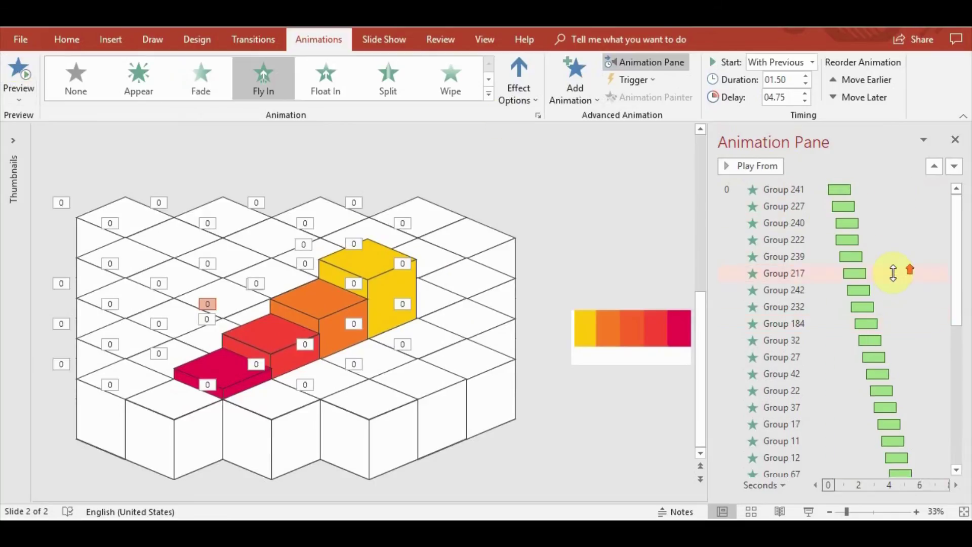
{"action": "left_click", "coordinate": [826, 207]}
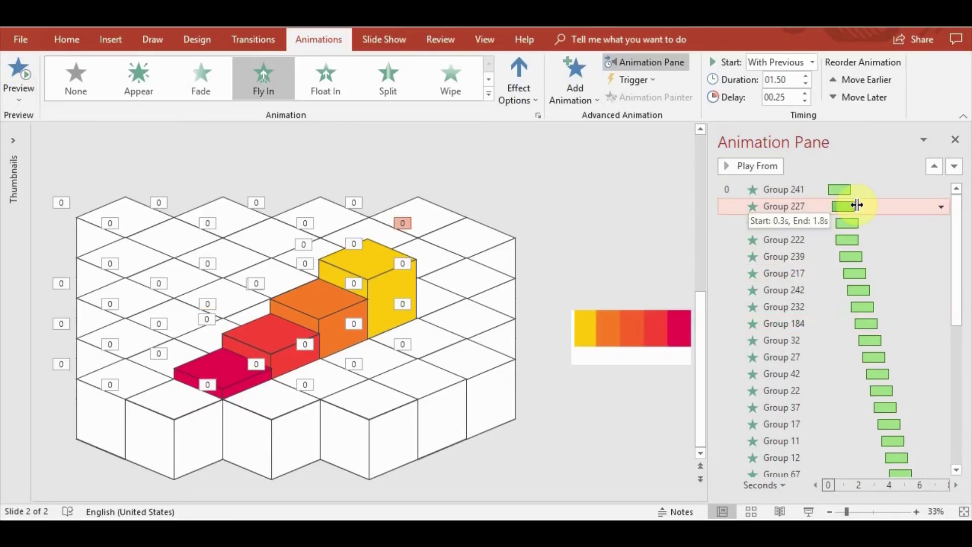
{"action": "left_click", "coordinate": [794, 96]}
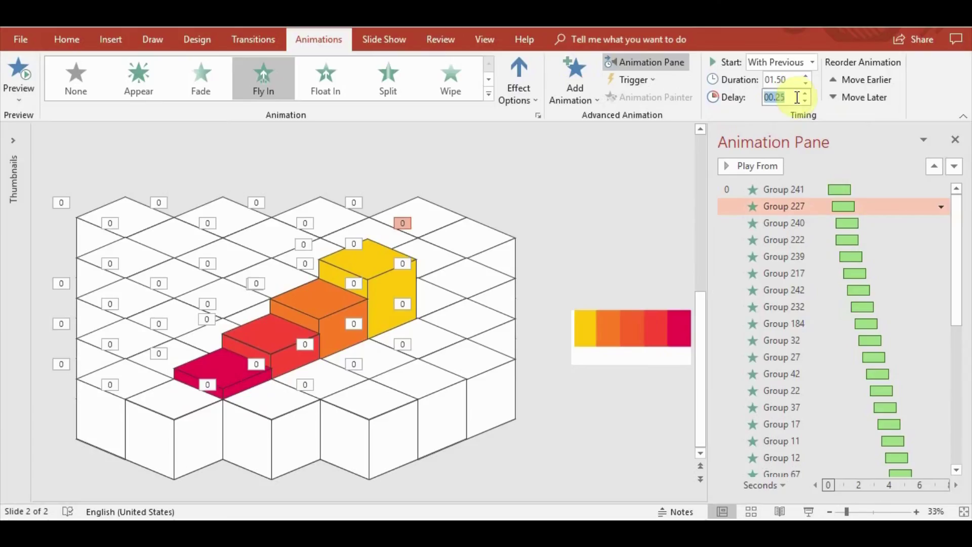
{"action": "type", "text": "00"}
{"action": "left_click", "coordinate": [790, 96]}
{"action": "left_click", "coordinate": [824, 223]}
{"action": "left_click", "coordinate": [765, 96]}
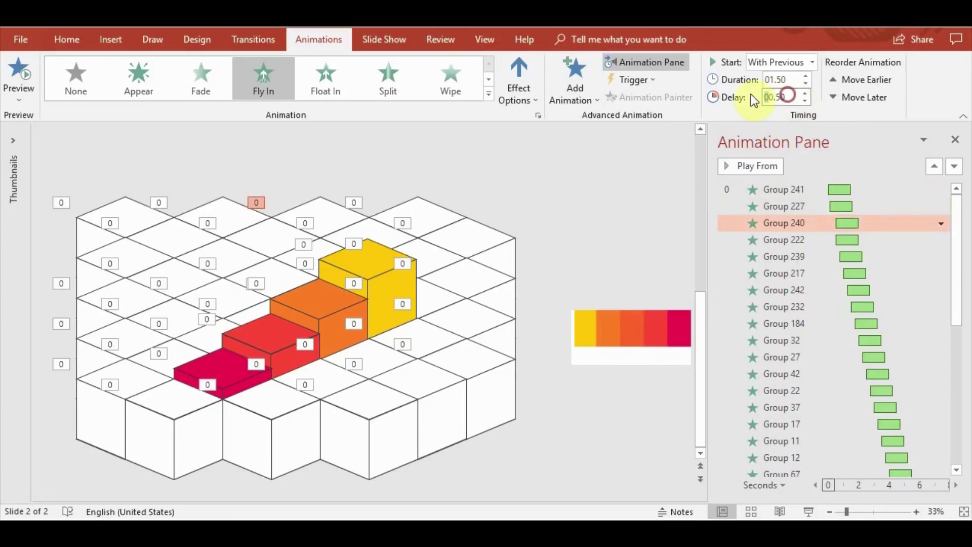
{"action": "left_click_drag", "start_coordinate": [782, 100], "coordinate": [739, 94]}
{"action": "type", "text": "00/2"}
{"action": "key", "text": "BackSpace"}
{"action": "key", "text": "BackSpace"}
{"action": "key", "text": "BackSpace"}
Edit Group 222's delay, set Group 239 to 00.40, and adjust Group 217's delay
{"action": "left_click", "coordinate": [843, 240]}
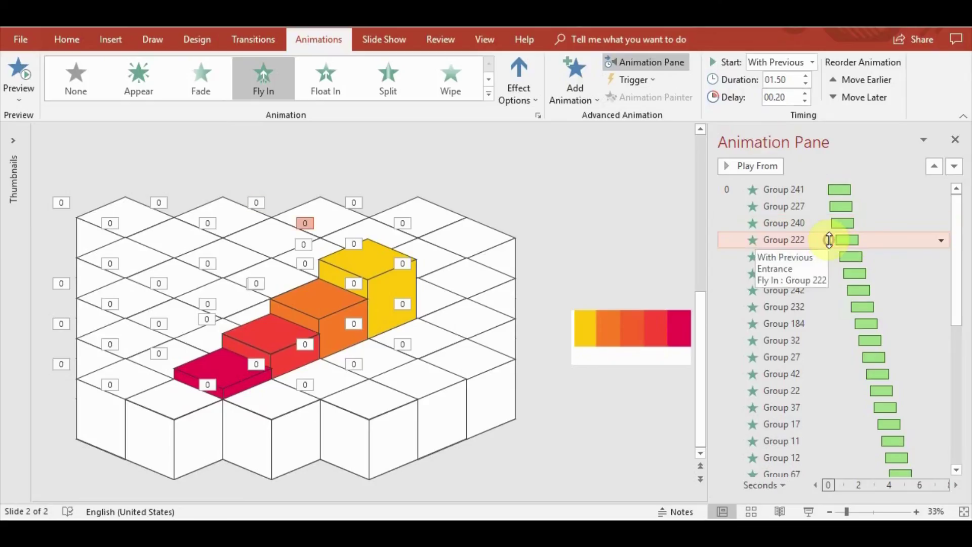
{"action": "double_click", "coordinate": [777, 96]}
{"action": "left_click", "coordinate": [782, 96]}
{"action": "type", "text": "00.3"}
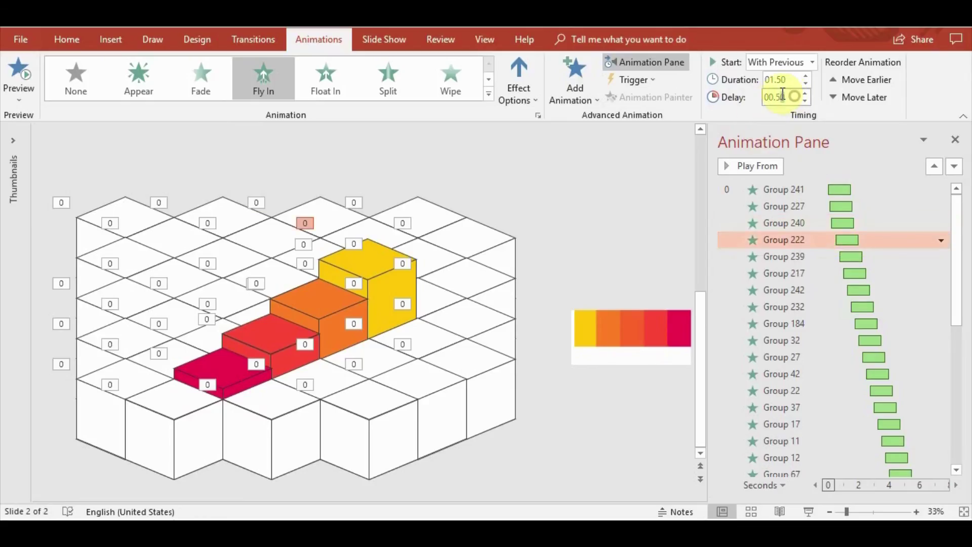
{"action": "left_click", "coordinate": [842, 256]}
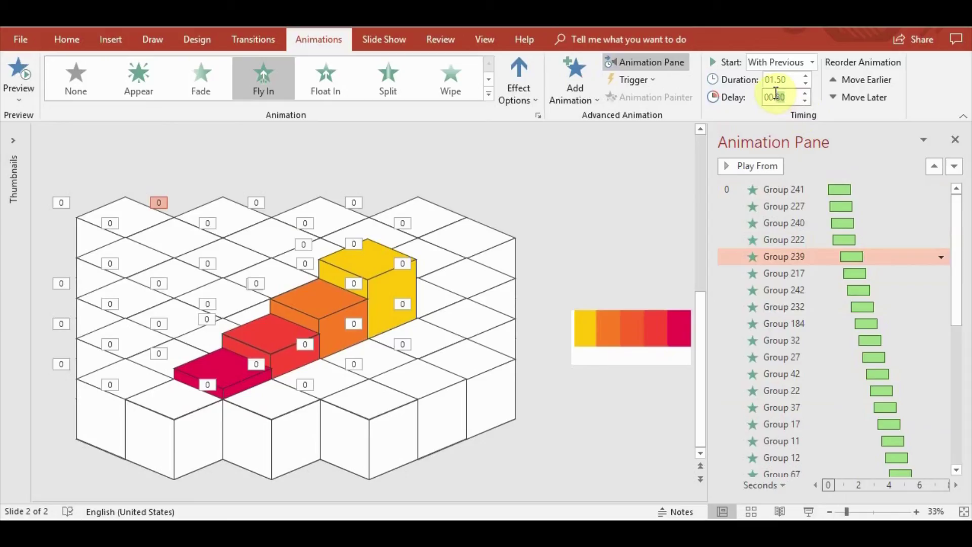
{"action": "type", "text": "00.40"}
{"action": "left_click", "coordinate": [794, 272]}
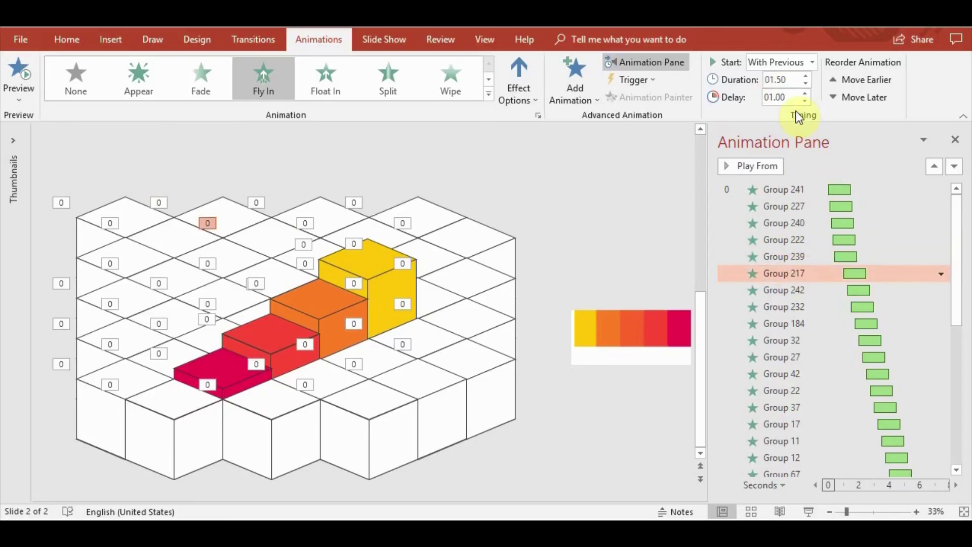
{"action": "type", "text": "00"}
{"action": "key", "text": "BackSpace"}
Set Group 242's delay to 00.60 and type new delays for Groups 232 and 184
{"action": "left_click", "coordinate": [802, 287]}
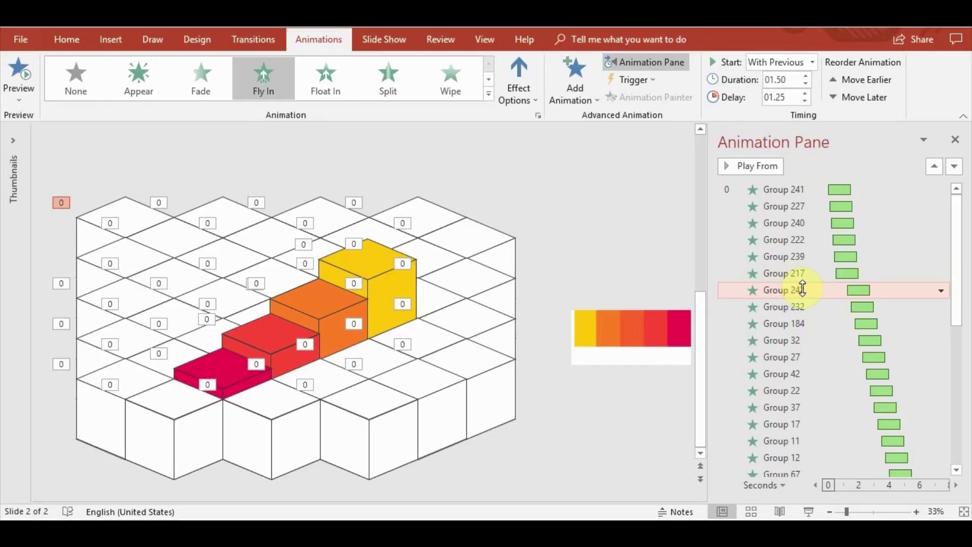
{"action": "double_click", "coordinate": [794, 90]}
{"action": "type", "text": "0"}
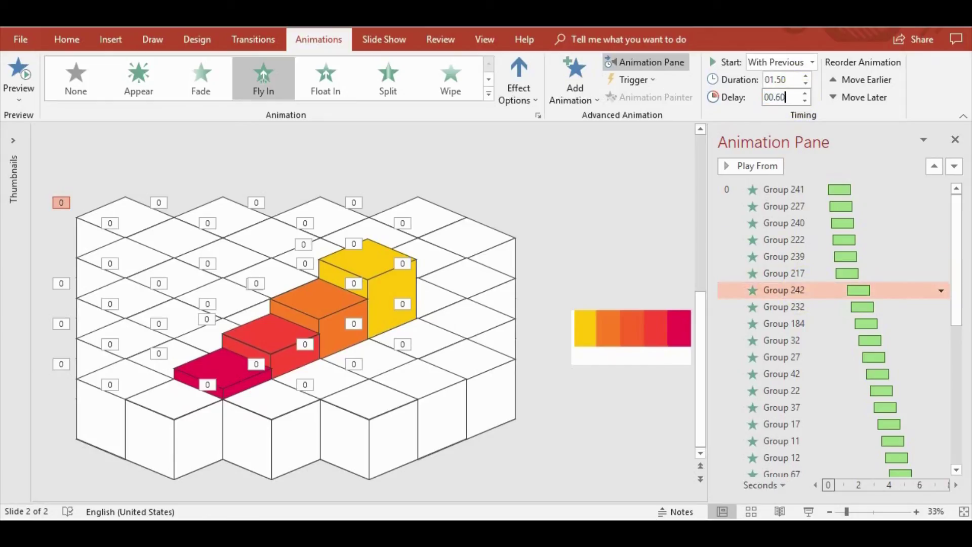
{"action": "left_click", "coordinate": [783, 306]}
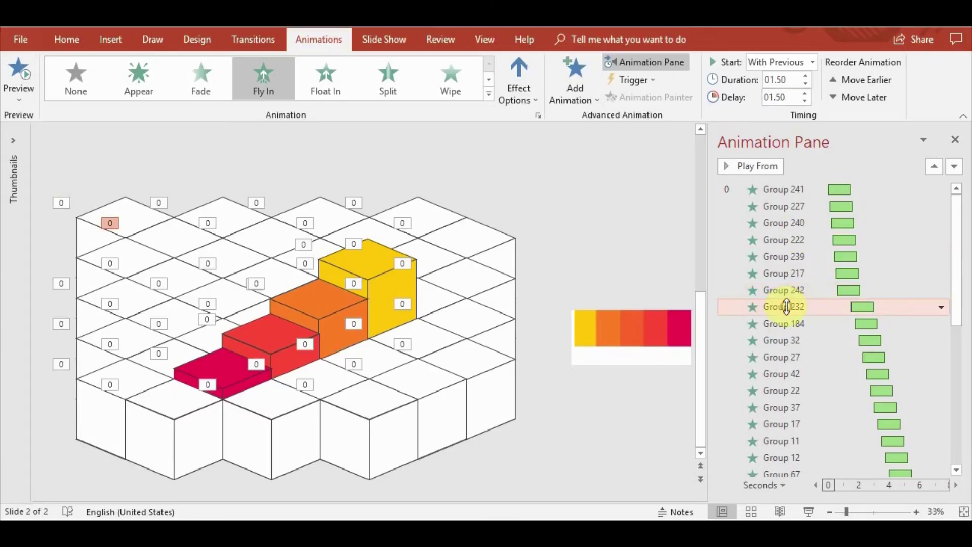
{"action": "double_click", "coordinate": [779, 97]}
{"action": "type", "text": "00."}
{"action": "left_click", "coordinate": [807, 322]}
{"action": "double_click", "coordinate": [779, 97]}
{"action": "type", "text": "0"}
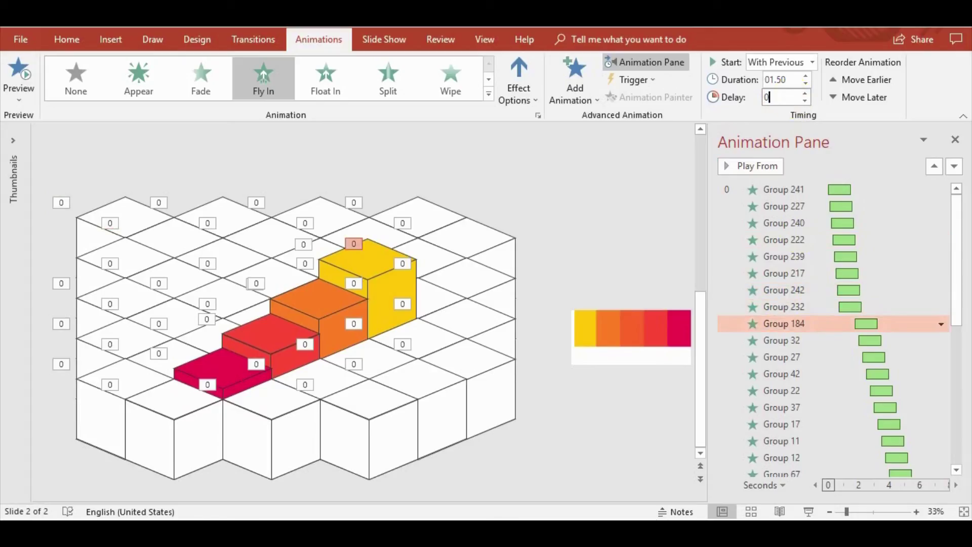
Set Group 32's delay to 00.90, then select the Group 27 and Group 42 animations
{"action": "left_click", "coordinate": [782, 340]}
{"action": "double_click", "coordinate": [779, 97]}
{"action": "type", "text": "00.90"}
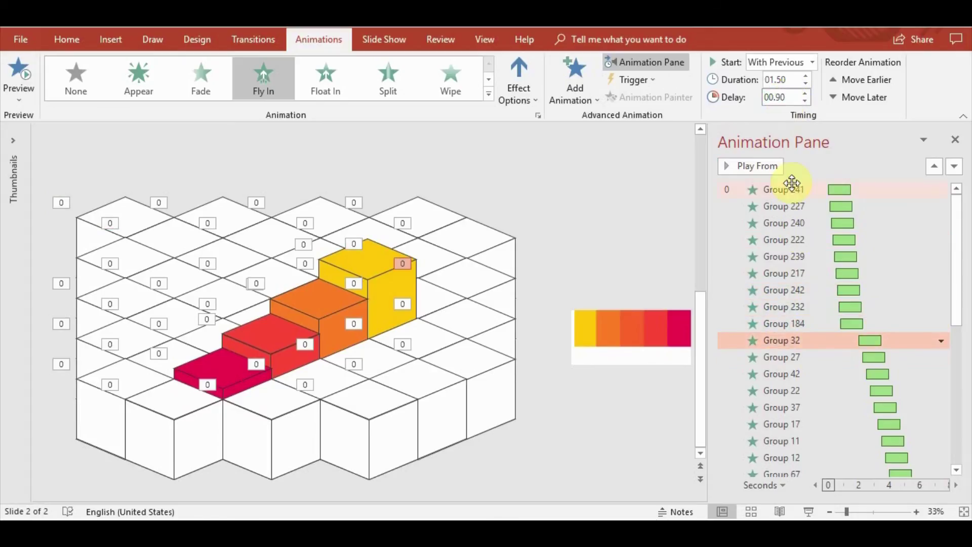
{"action": "left_click", "coordinate": [782, 357]}
{"action": "left_click", "coordinate": [805, 377]}
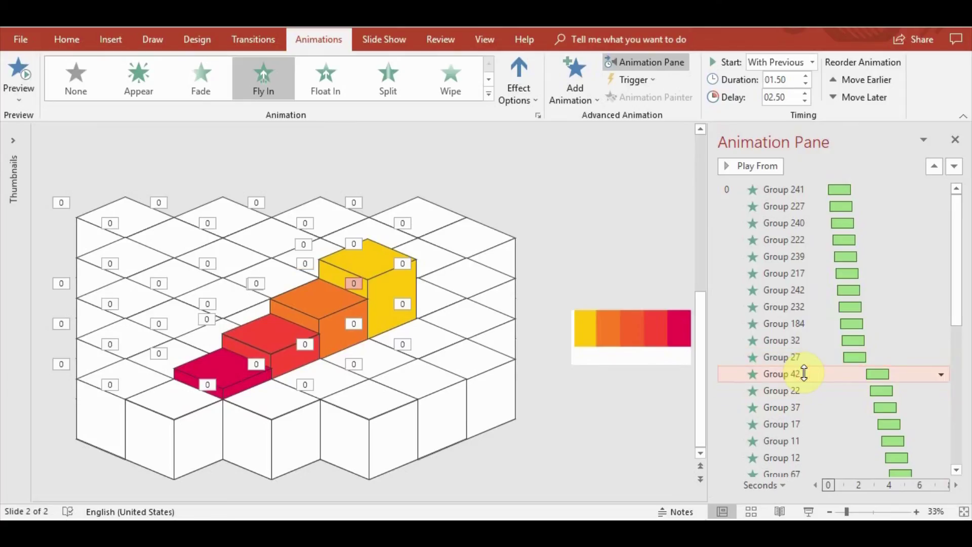
Set Group 42's delay to 1.1 s and preview the slide animation
{"action": "double_click", "coordinate": [779, 96]}
{"action": "type", "text": "1.1"}
{"action": "key", "text": "Return"}
{"action": "left_click", "coordinate": [20, 74]}
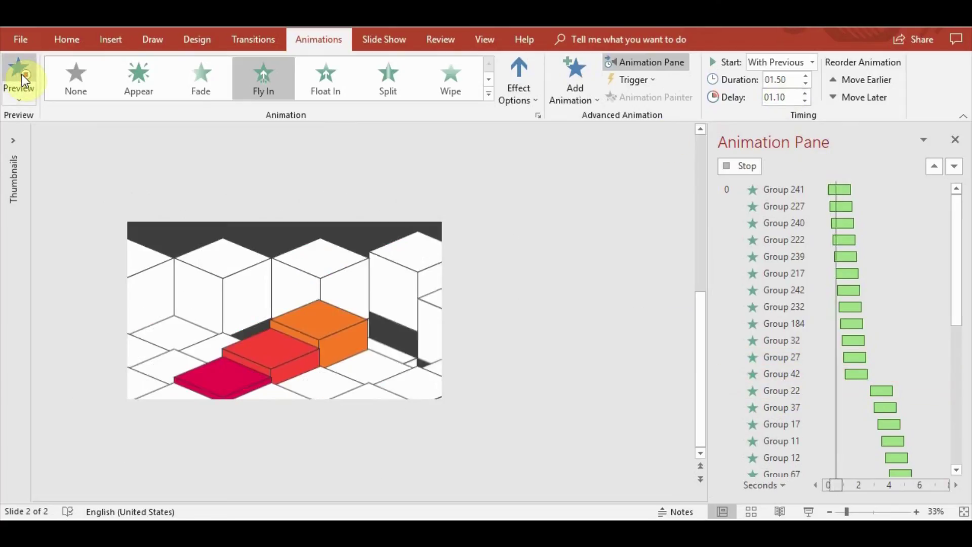
Give Groups 22, 37, 17 and 11 delays of 1.2, 1.3, 1.4 and 1.5 s
{"action": "left_click", "coordinate": [827, 390]}
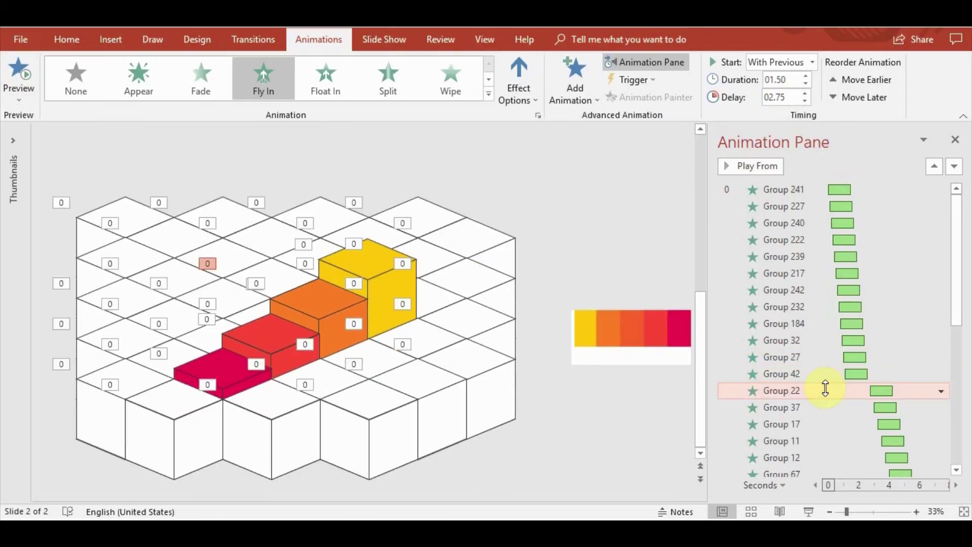
{"action": "double_click", "coordinate": [779, 96]}
{"action": "type", "text": "1.2"}
{"action": "left_click", "coordinate": [827, 407]}
{"action": "double_click", "coordinate": [780, 96]}
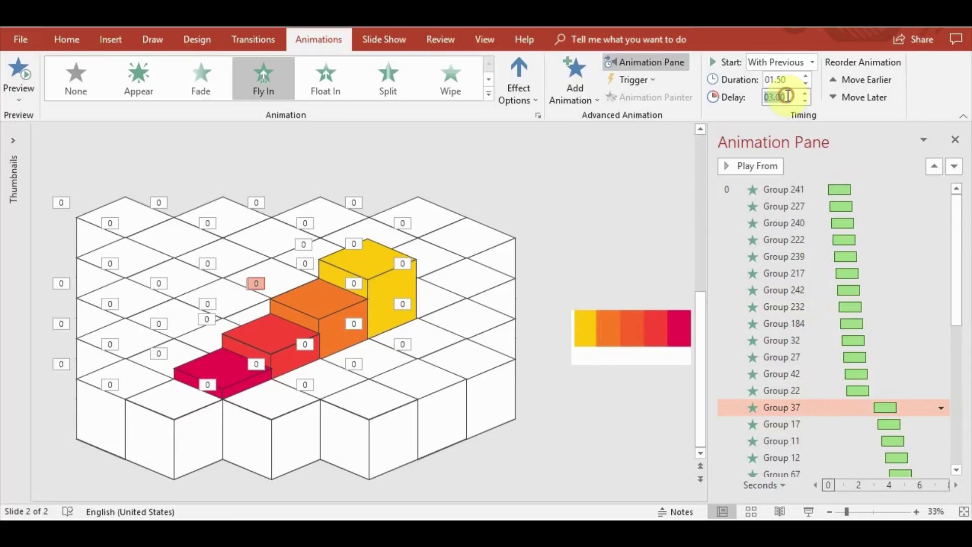
{"action": "type", "text": "1.3"}
{"action": "key", "text": "Return"}
{"action": "left_click", "coordinate": [814, 424]}
{"action": "scroll", "coordinate": [814, 340], "scroll_direction": "down", "scroll_amount": 4}
{"action": "double_click", "coordinate": [780, 97]}
{"action": "type", "text": "1.4"}
{"action": "key", "text": "Return"}
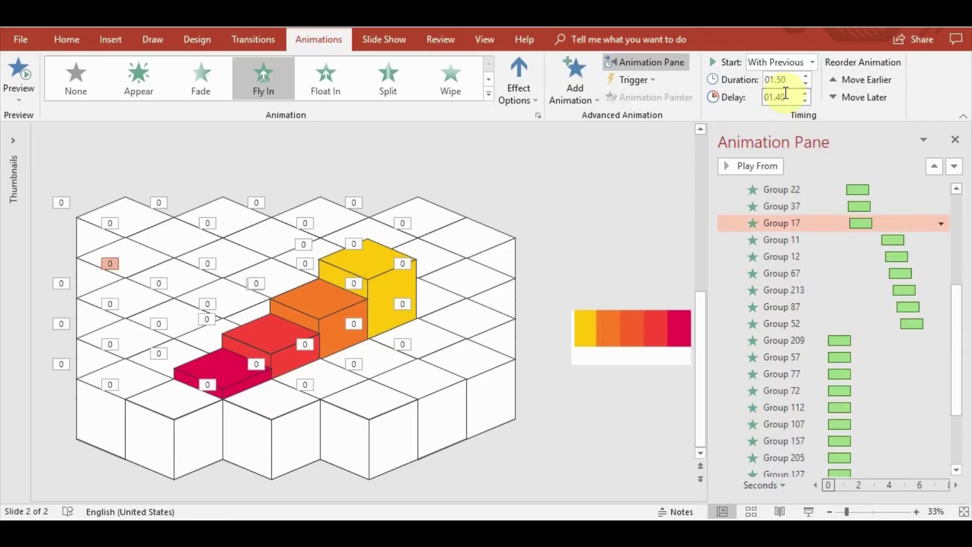
{"action": "left_click", "coordinate": [833, 240]}
{"action": "double_click", "coordinate": [833, 240]}
{"action": "key", "text": "Escape"}
{"action": "double_click", "coordinate": [780, 97]}
{"action": "type", "text": "1.5"}
{"action": "key", "text": "Return"}
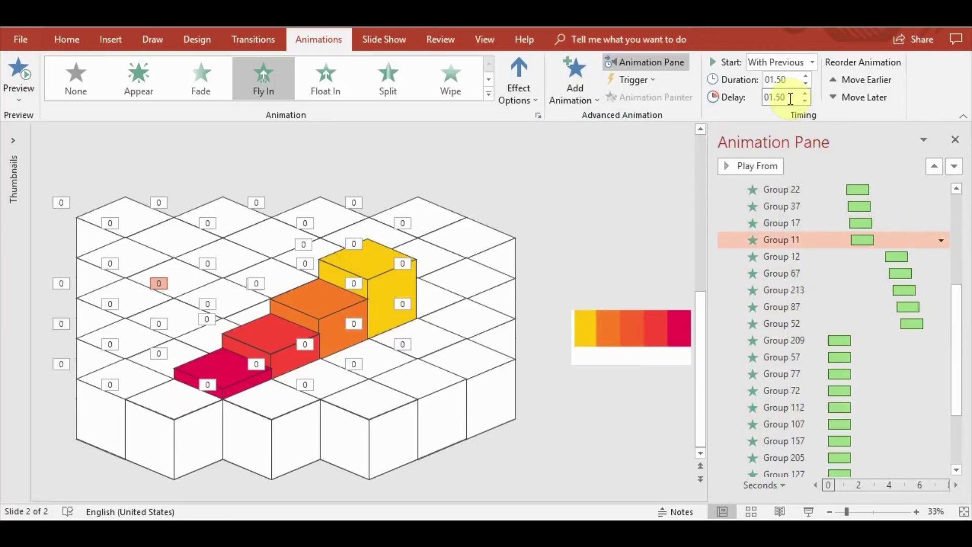
Set Groups 12, 67, 213, 87 and 52 to delays 1.6, 1.7, 1.8, 1.9 and 2 s
{"action": "left_click", "coordinate": [833, 256]}
{"action": "double_click", "coordinate": [780, 97]}
{"action": "type", "text": "1.6"}
{"action": "key", "text": "Return"}
{"action": "left_click", "coordinate": [833, 274]}
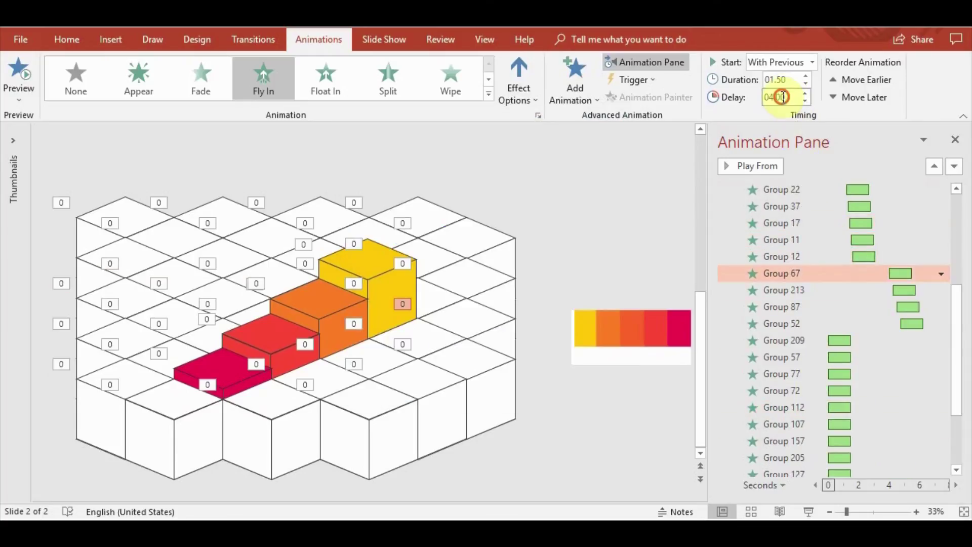
{"action": "double_click", "coordinate": [779, 96]}
{"action": "type", "text": "1.7"}
{"action": "key", "text": "Return"}
{"action": "left_click", "coordinate": [833, 290]}
{"action": "type", "text": "1.8"}
{"action": "key", "text": "Return"}
{"action": "left_click", "coordinate": [824, 307]}
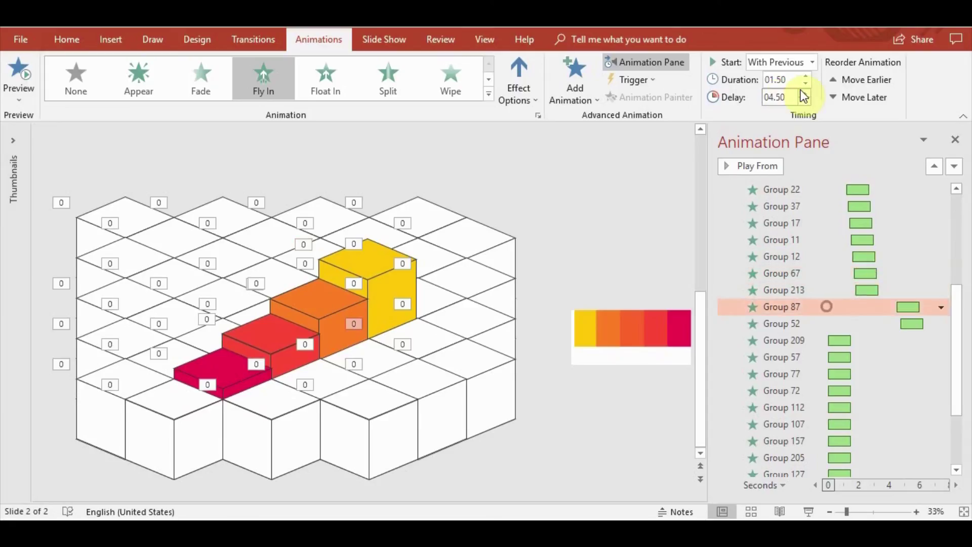
{"action": "type", "text": "1.9"}
{"action": "key", "text": "Return"}
{"action": "double_click", "coordinate": [857, 323]}
{"action": "left_click", "coordinate": [610, 387]}
{"action": "type", "text": "2"}
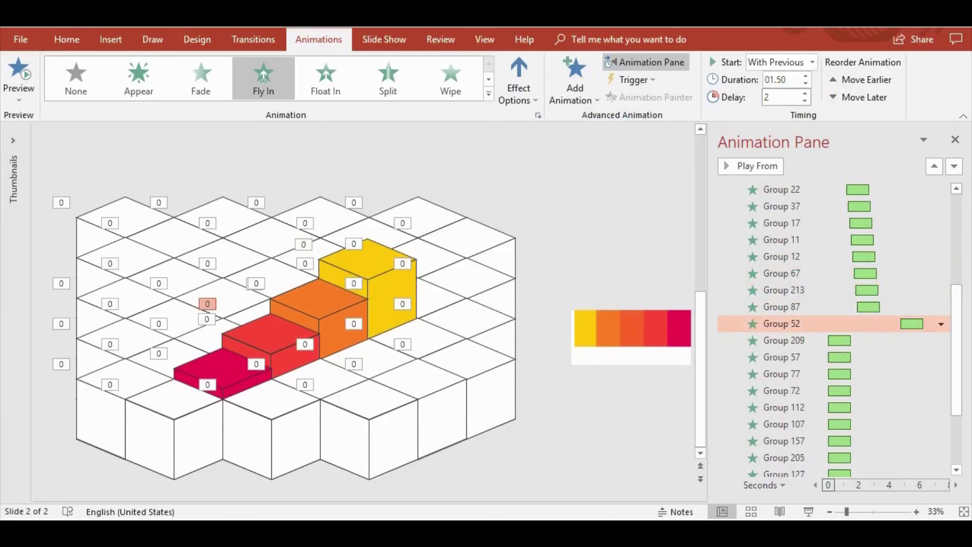
Set Groups 209, 57, 77 and 72 to delays 2.1, 2.2, 2.3 and 2.4 s
{"action": "left_click", "coordinate": [801, 340]}
{"action": "scroll", "coordinate": [801, 318], "scroll_direction": "down", "scroll_amount": 2}
{"action": "double_click", "coordinate": [780, 96]}
{"action": "type", "text": "2.1"}
{"action": "key", "text": "Return"}
{"action": "left_click", "coordinate": [805, 250]}
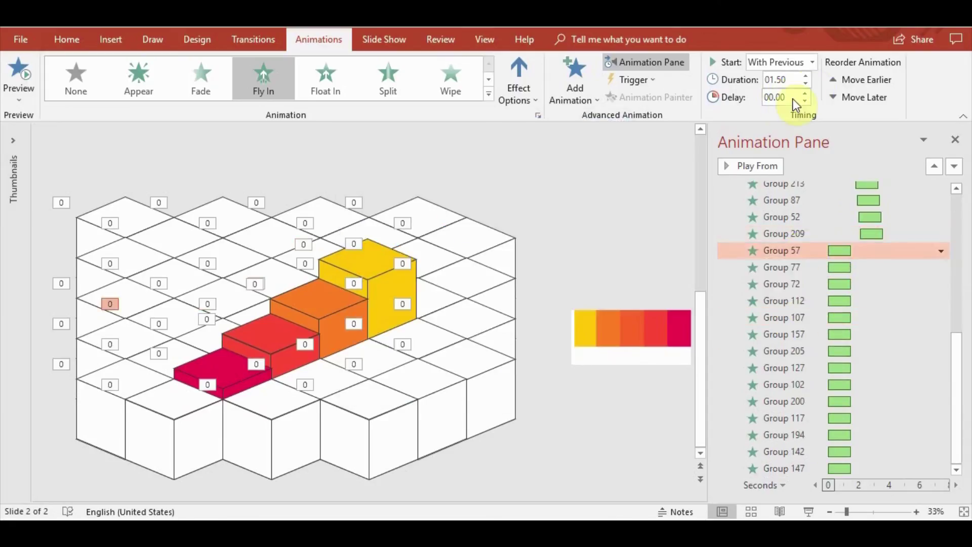
{"action": "double_click", "coordinate": [782, 98]}
{"action": "type", "text": "2.2"}
{"action": "key", "text": "Return"}
{"action": "left_click", "coordinate": [790, 267]}
{"action": "double_click", "coordinate": [782, 98]}
{"action": "type", "text": "2.3"}
{"action": "key", "text": "Return"}
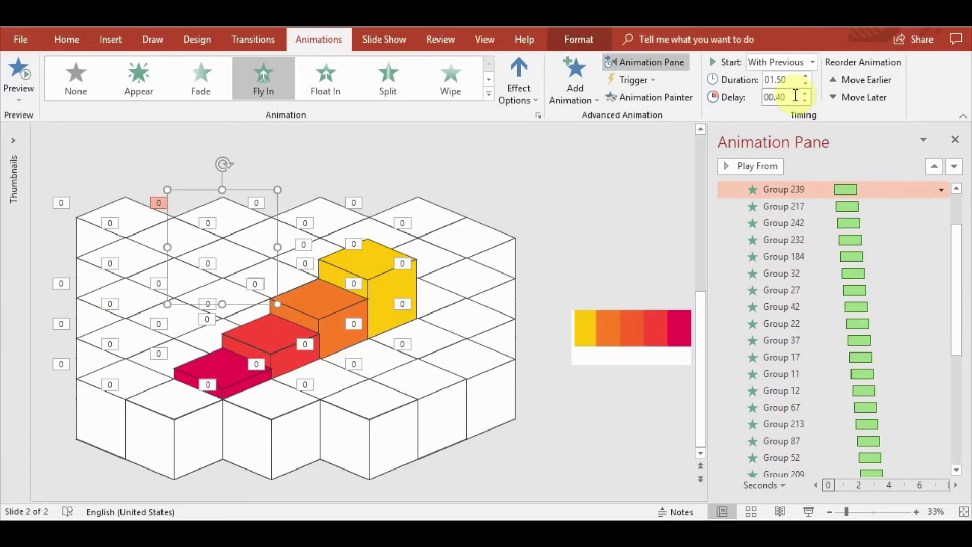
{"action": "left_click", "coordinate": [841, 282]}
{"action": "double_click", "coordinate": [782, 97]}
{"action": "type", "text": "2.4"}
{"action": "key", "text": "Return"}
Set Groups 112, 107, 157, 205 and 127 to delays 2.5 through 2.9 s
{"action": "left_click", "coordinate": [840, 301]}
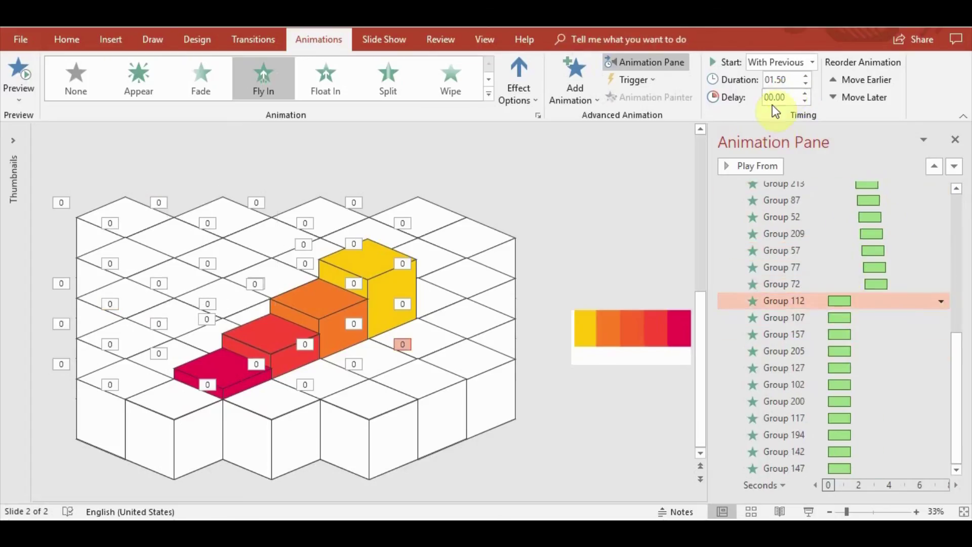
{"action": "double_click", "coordinate": [782, 98]}
{"action": "type", "text": "2.5"}
{"action": "key", "text": "Return"}
{"action": "left_click", "coordinate": [839, 318]}
{"action": "type", "text": "2.6"}
{"action": "key", "text": "Return"}
{"action": "left_click", "coordinate": [839, 335]}
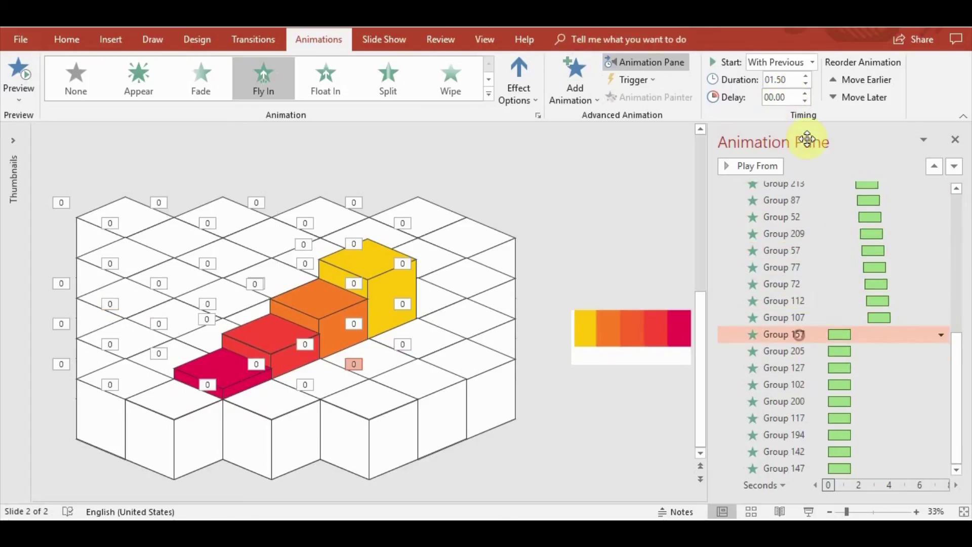
{"action": "type", "text": "2.7"}
{"action": "key", "text": "Return"}
{"action": "left_click", "coordinate": [808, 353]}
{"action": "type", "text": "2.8"}
{"action": "key", "text": "Return"}
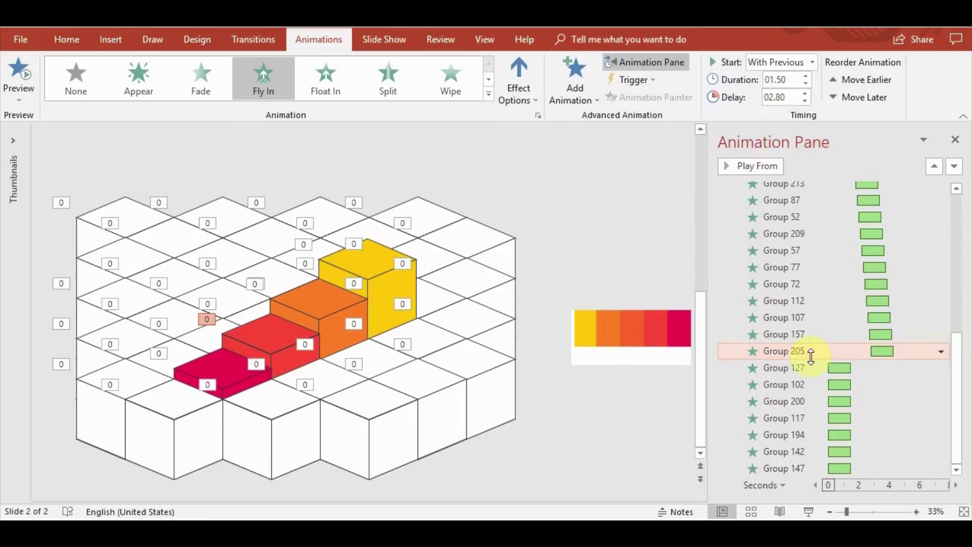
{"action": "left_click", "coordinate": [808, 369]}
{"action": "left_click", "coordinate": [602, 387]}
{"action": "double_click", "coordinate": [782, 97]}
{"action": "type", "text": "2.9"}
{"action": "key", "text": "Return"}
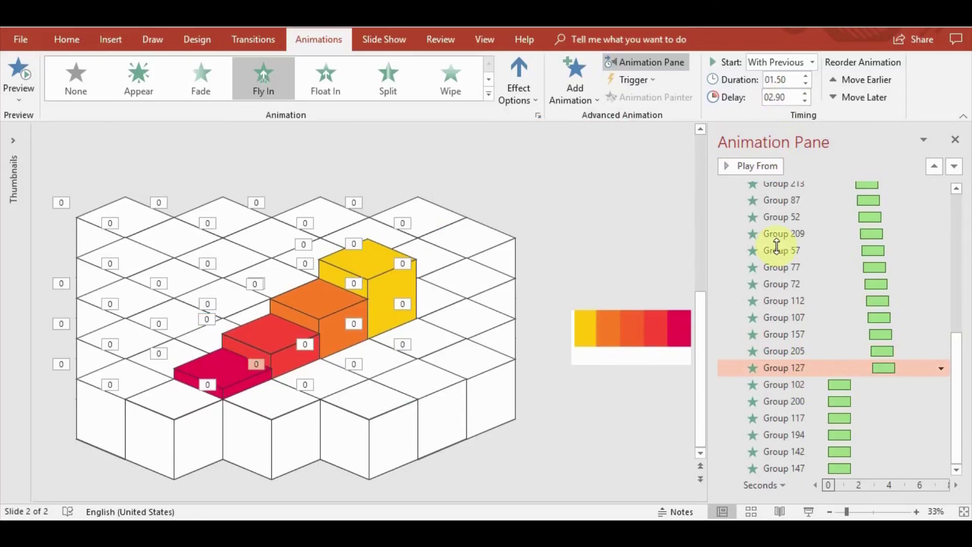
Set Groups 102, 200, 117, 194, 142 and 147 to delays 3 through 3.5 s
{"action": "left_click", "coordinate": [809, 385]}
{"action": "double_click", "coordinate": [782, 96]}
{"action": "type", "text": "3"}
{"action": "key", "text": "Return"}
{"action": "left_click", "coordinate": [784, 401]}
{"action": "type", "text": "3.1"}
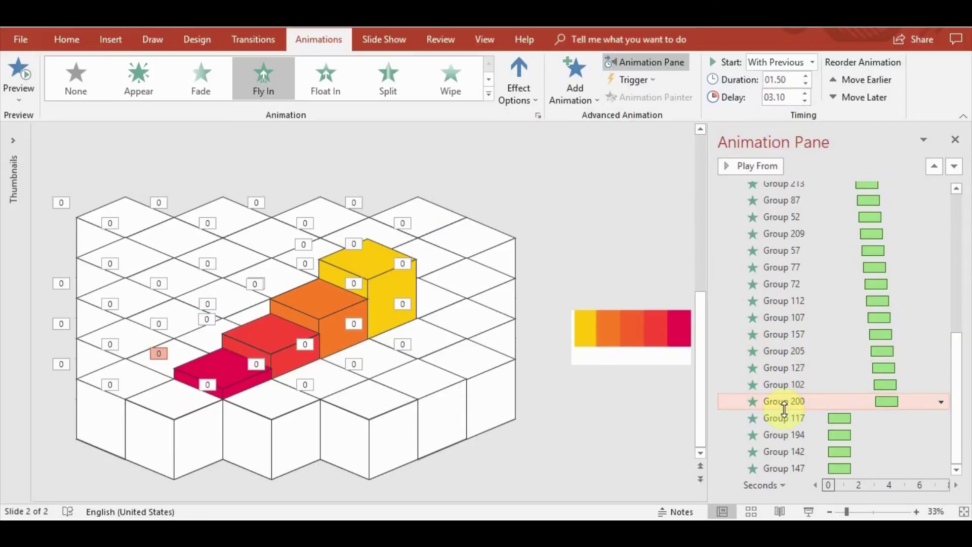
{"action": "left_click", "coordinate": [784, 418]}
{"action": "type", "text": "3.2"}
{"action": "key", "text": "Return"}
{"action": "left_click", "coordinate": [784, 435]}
{"action": "double_click", "coordinate": [782, 97]}
{"action": "type", "text": "3.3"}
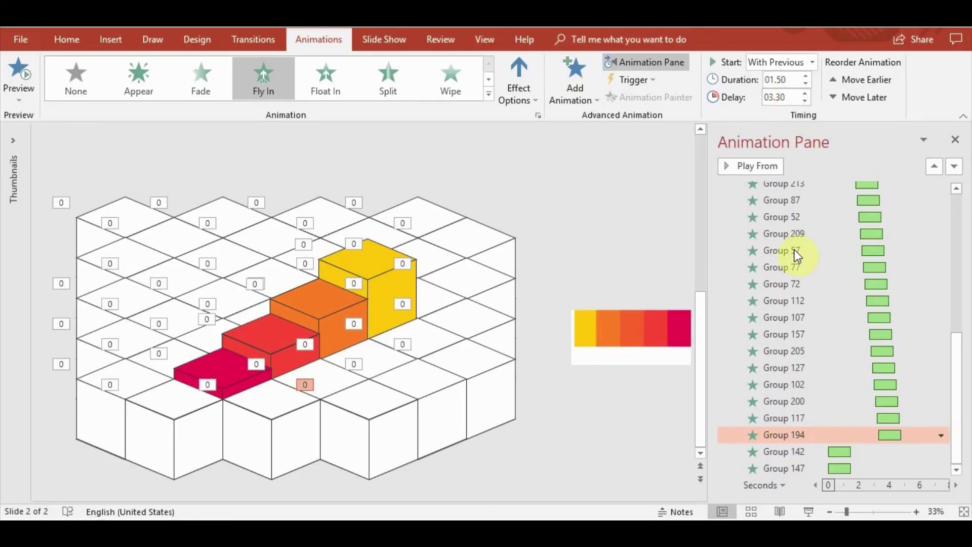
{"action": "left_click", "coordinate": [784, 452]}
{"action": "type", "text": "3.4"}
{"action": "left_click", "coordinate": [783, 468]}
{"action": "double_click", "coordinate": [782, 98]}
{"action": "type", "text": "3.5"}
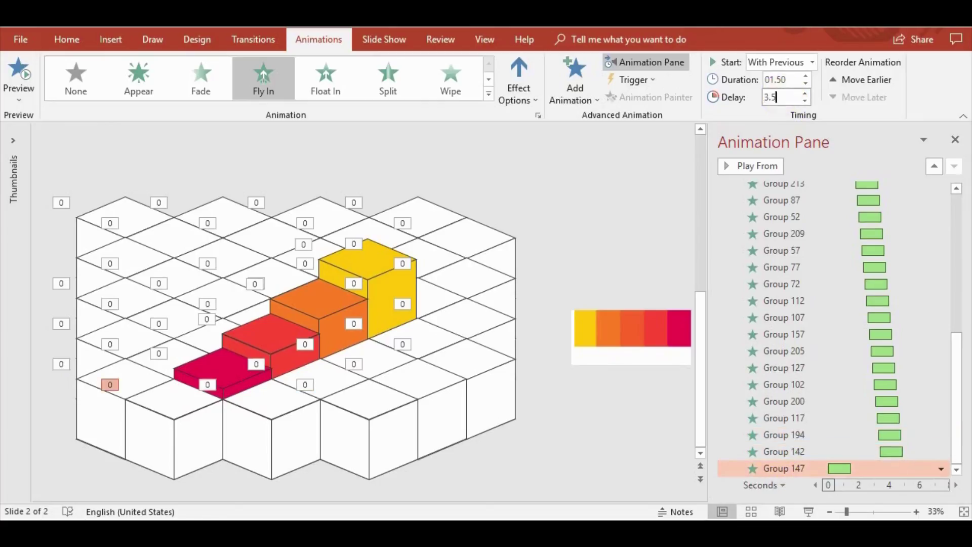
{"action": "key", "text": "Return"}
{"action": "left_click", "coordinate": [277, 150]}
Preview, then copy the yellow cube's Fly In onto Group 179 with Animation Painter
{"action": "left_click", "coordinate": [13, 74]}
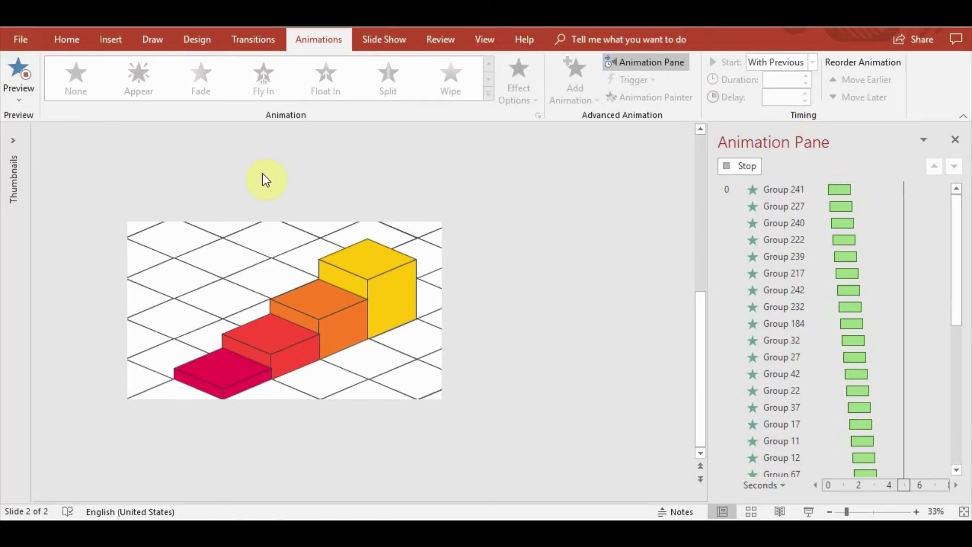
{"action": "left_click", "coordinate": [321, 242]}
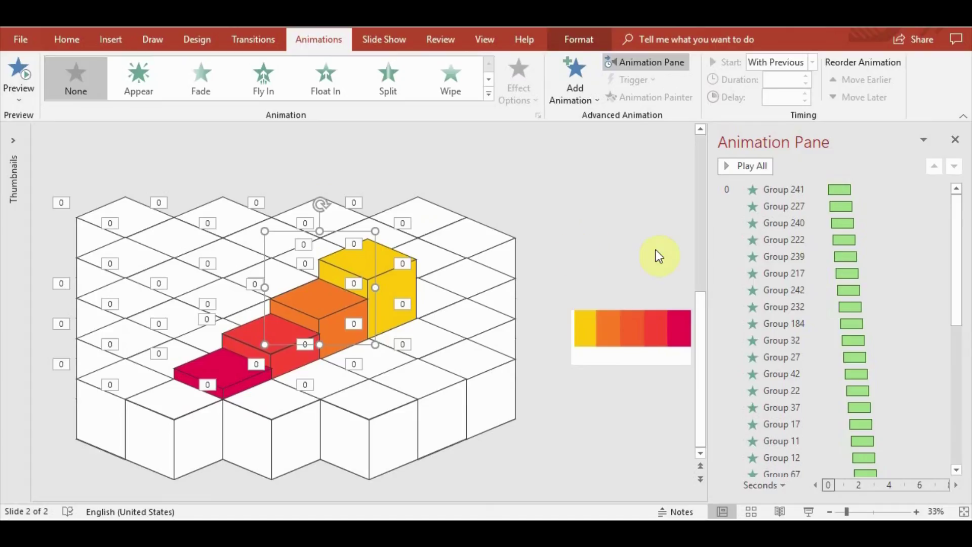
{"action": "left_click", "coordinate": [380, 239]}
{"action": "left_click", "coordinate": [439, 256]}
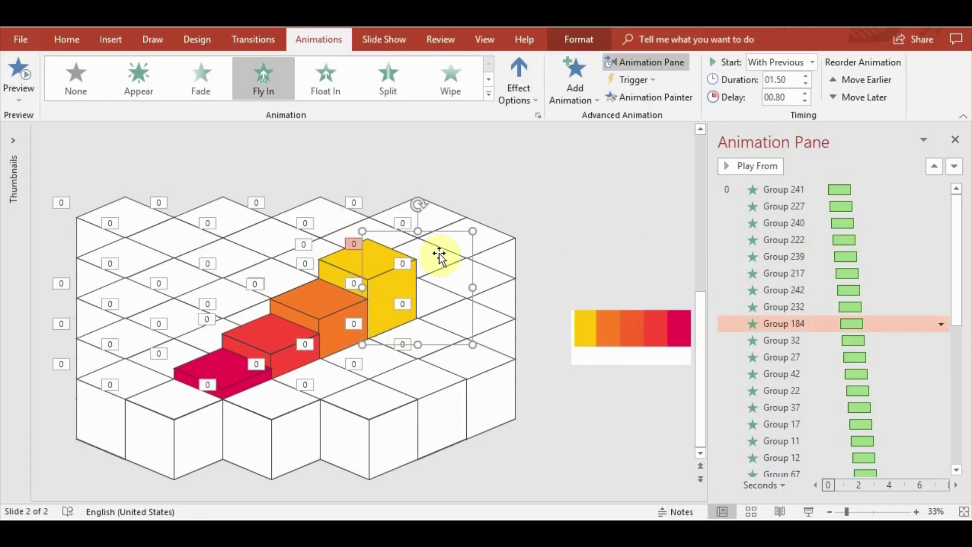
{"action": "left_click", "coordinate": [656, 96]}
{"action": "left_click", "coordinate": [321, 248]}
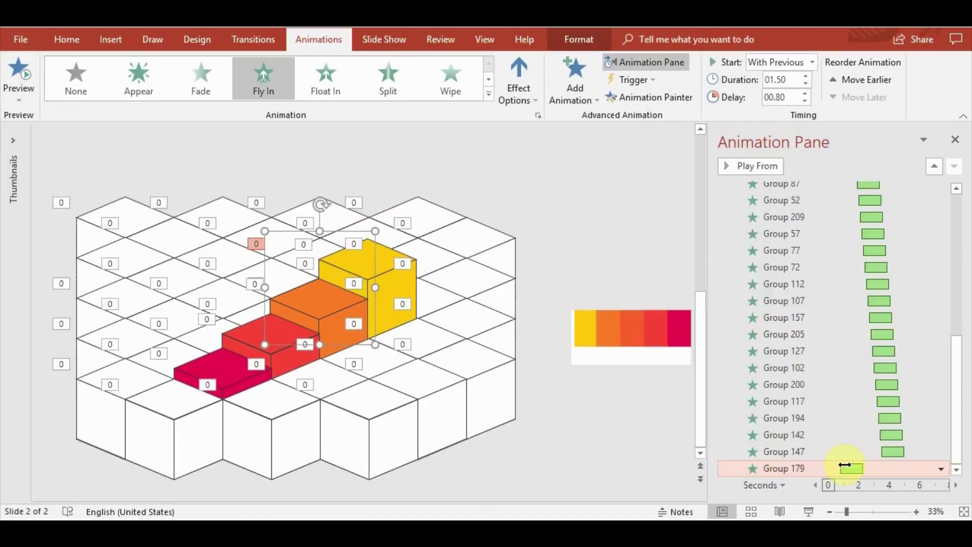
{"action": "left_click", "coordinate": [425, 274]}
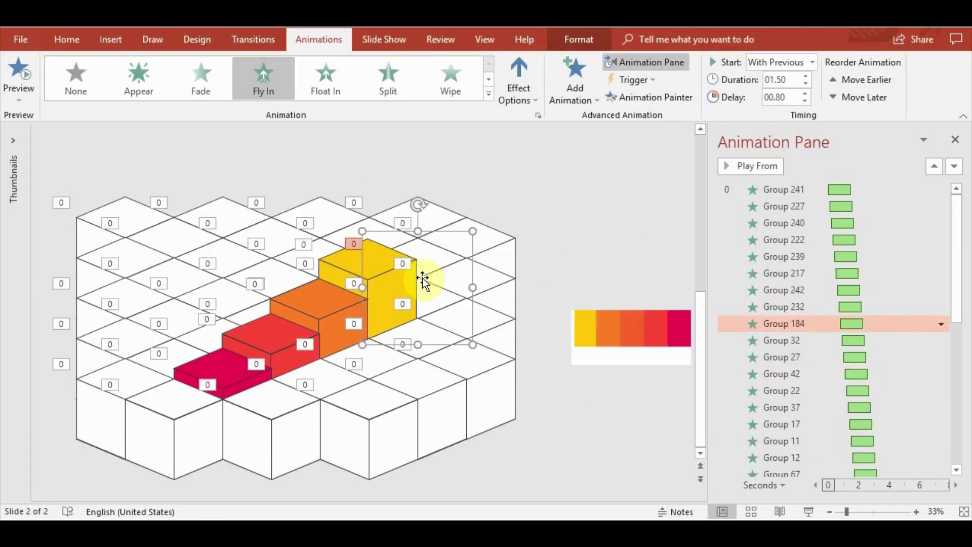
Move Group 179 up the Animation Pane and set its delay to 0.85 s
{"action": "left_click", "coordinate": [324, 247]}
{"action": "scroll", "coordinate": [748, 458], "scroll_direction": "down", "scroll_amount": 5}
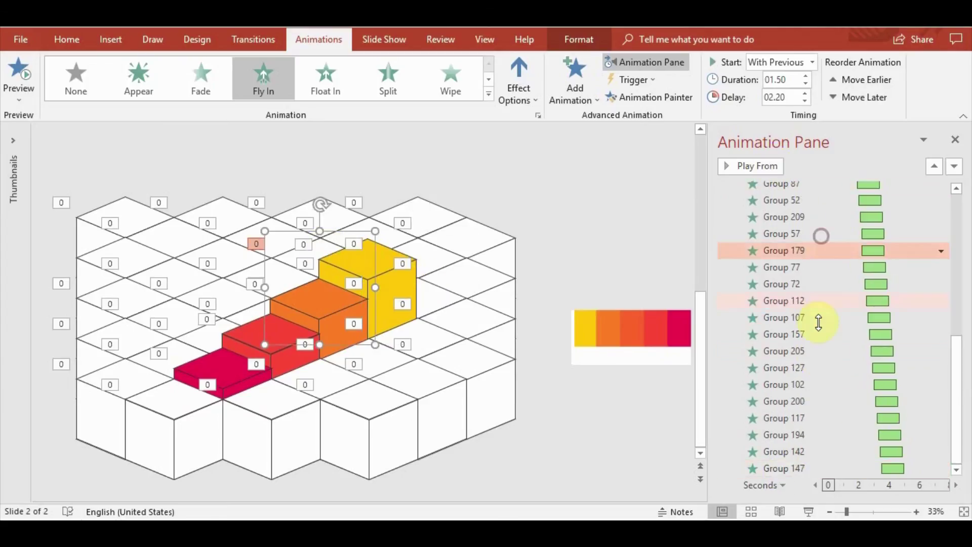
{"action": "left_click_drag", "start_coordinate": [810, 405], "coordinate": [802, 258]}
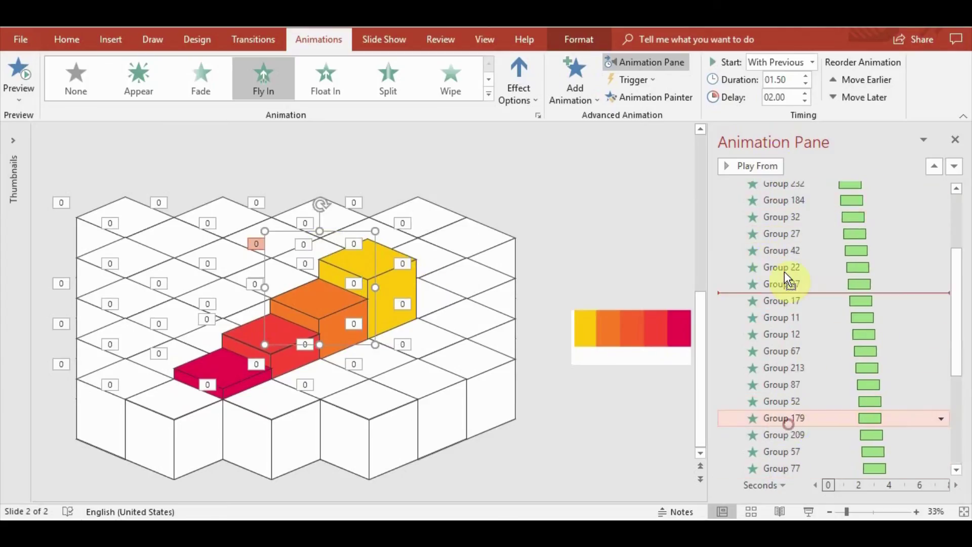
{"action": "left_click", "coordinate": [790, 216]}
{"action": "double_click", "coordinate": [780, 97]}
{"action": "type", "text": "00.85"}
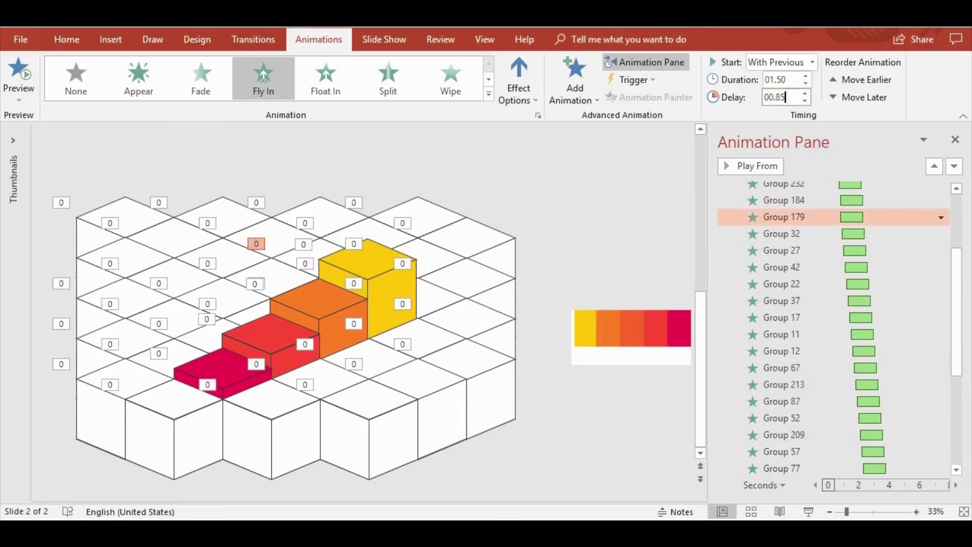
Paint the Fly In onto Group 174, move it after Group 32, and preview
{"action": "left_click", "coordinate": [238, 252]}
{"action": "left_click", "coordinate": [353, 260]}
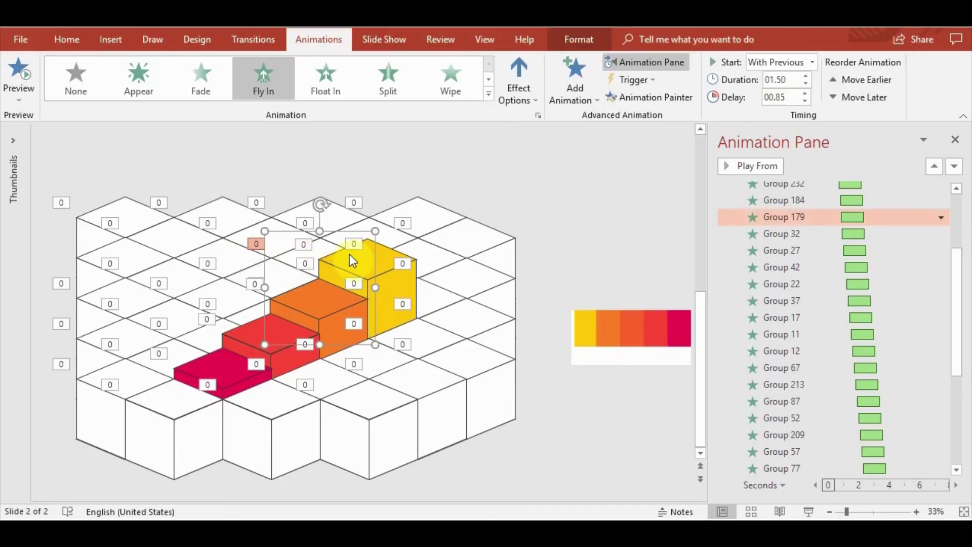
{"action": "left_click", "coordinate": [629, 97]}
{"action": "left_click", "coordinate": [235, 263]}
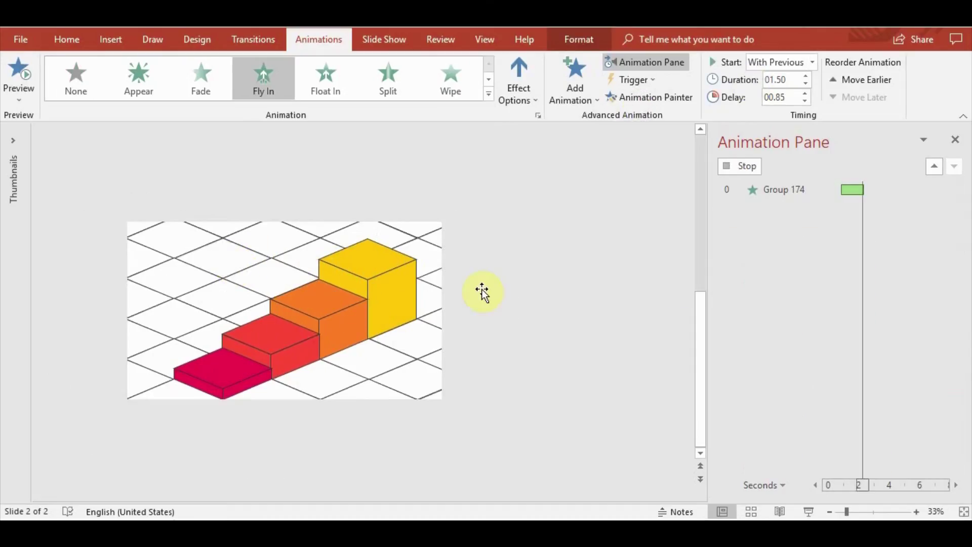
{"action": "left_click_drag", "start_coordinate": [796, 428], "coordinate": [830, 382]}
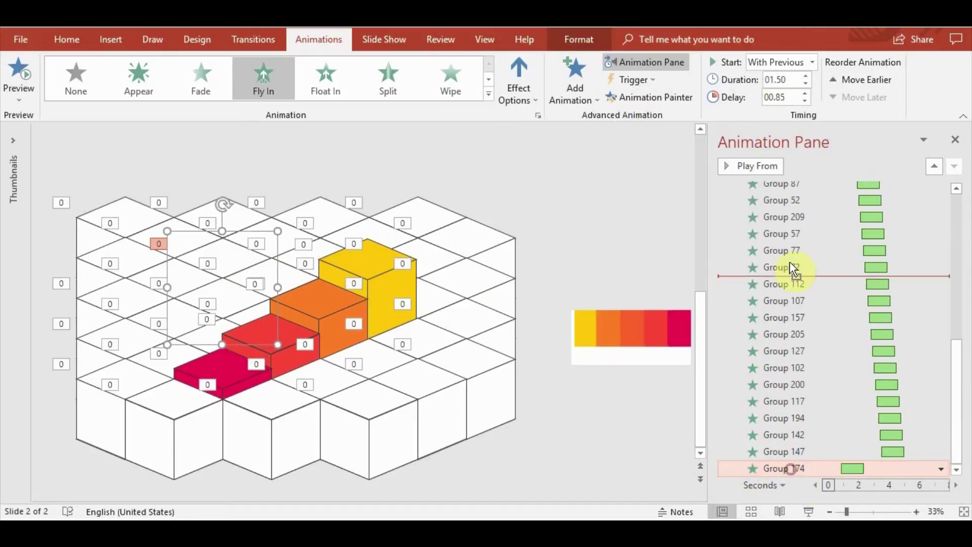
{"action": "left_click", "coordinate": [805, 101]}
{"action": "left_click", "coordinate": [16, 74]}
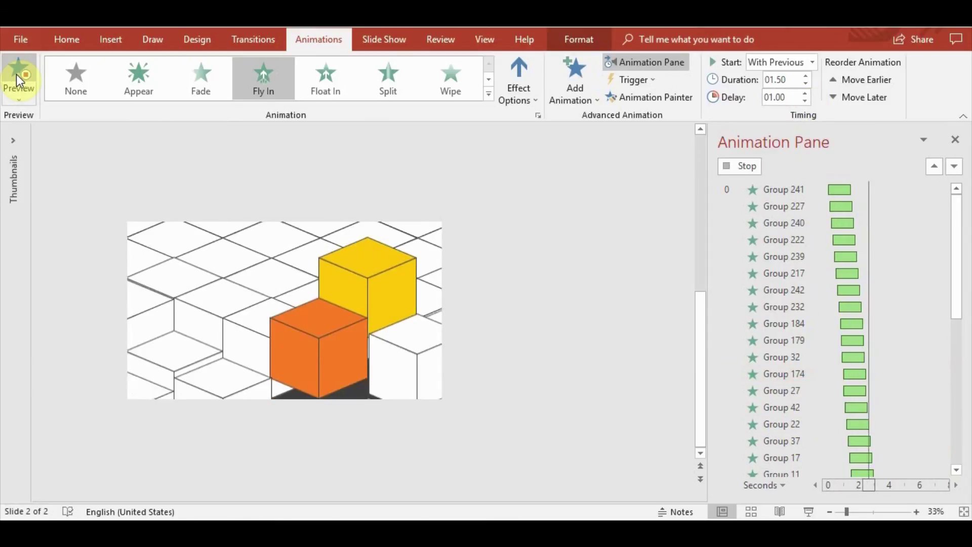
{"action": "left_click", "coordinate": [16, 74]}
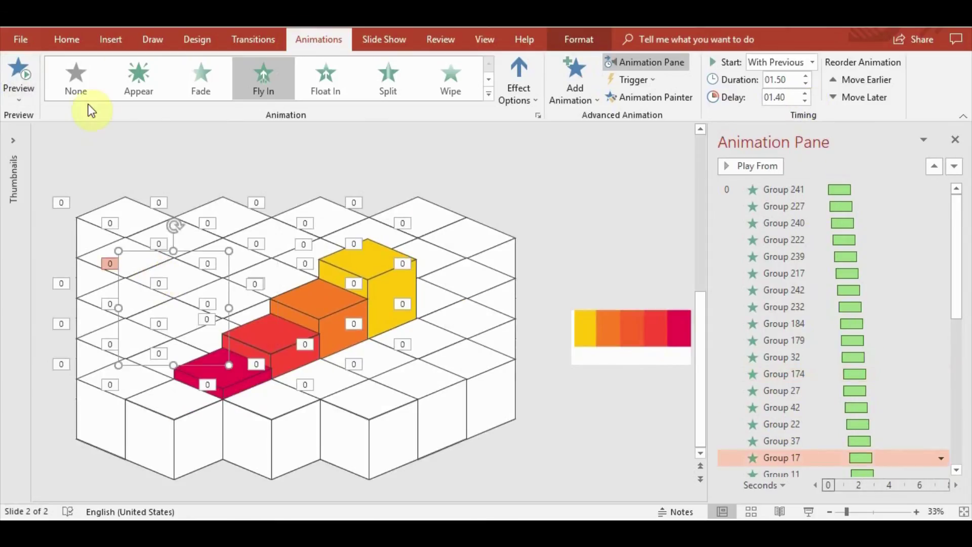
Copy the Fly In to Group 189, place it after Group 17 with a 1.45 s delay
{"action": "key", "text": "alt+shift+c"}
{"action": "left_click", "coordinate": [113, 256]}
{"action": "left_click_drag", "start_coordinate": [823, 360], "coordinate": [820, 300]}
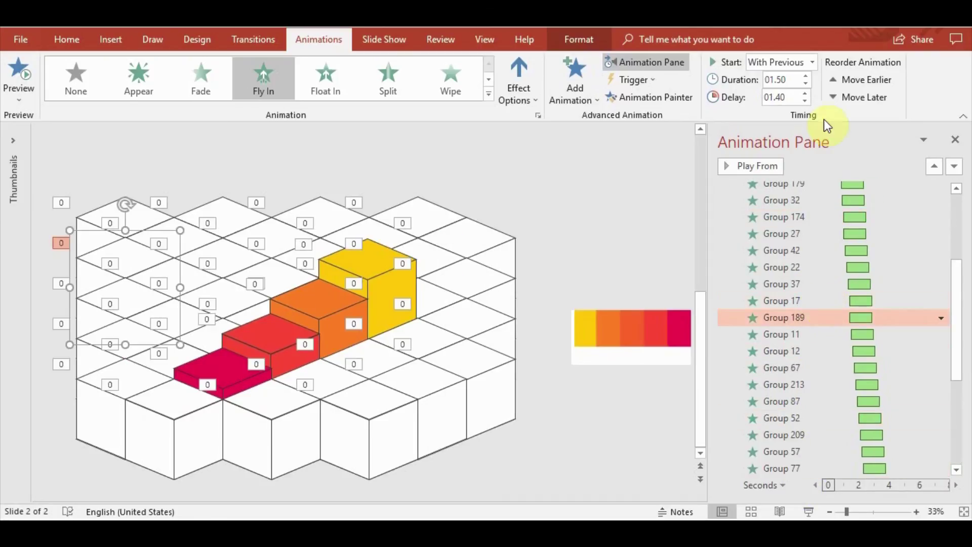
{"action": "type", "text": "1.45"}
{"action": "left_click", "coordinate": [22, 67]}
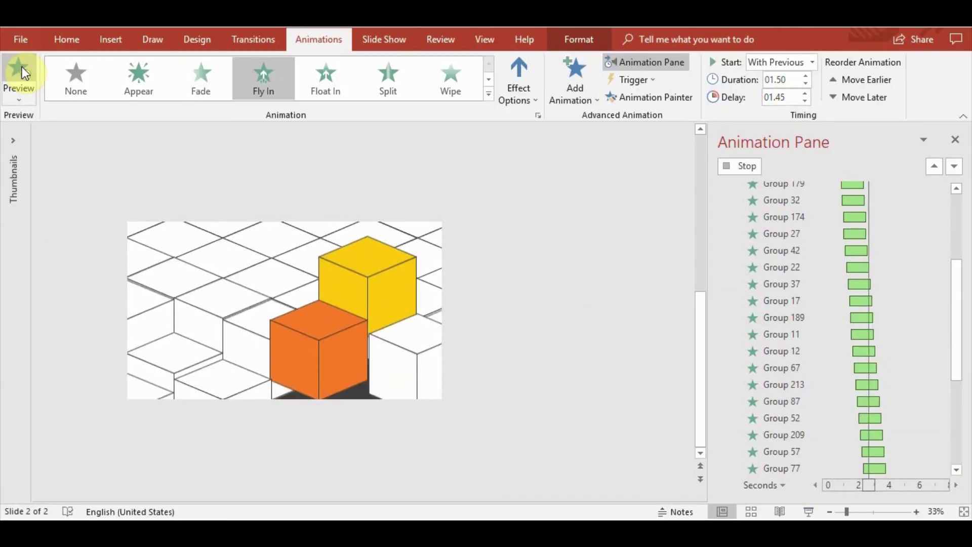
Move Groups 200, 205, 209 and 213 to the end of the animation order
{"action": "left_click", "coordinate": [223, 354]}
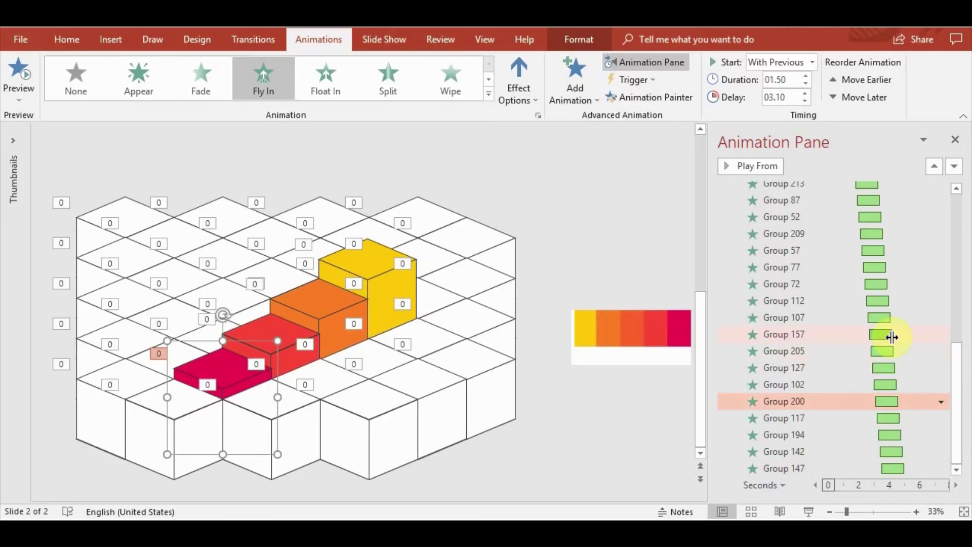
{"action": "left_click_drag", "start_coordinate": [795, 480], "coordinate": [795, 478]}
{"action": "mouse_move", "coordinate": [790, 351]}
{"action": "left_mouse_down"}
{"action": "mouse_move", "coordinate": [799, 451]}
{"action": "mouse_move", "coordinate": [768, 480]}
{"action": "left_mouse_up"}
{"action": "left_click", "coordinate": [323, 290]}
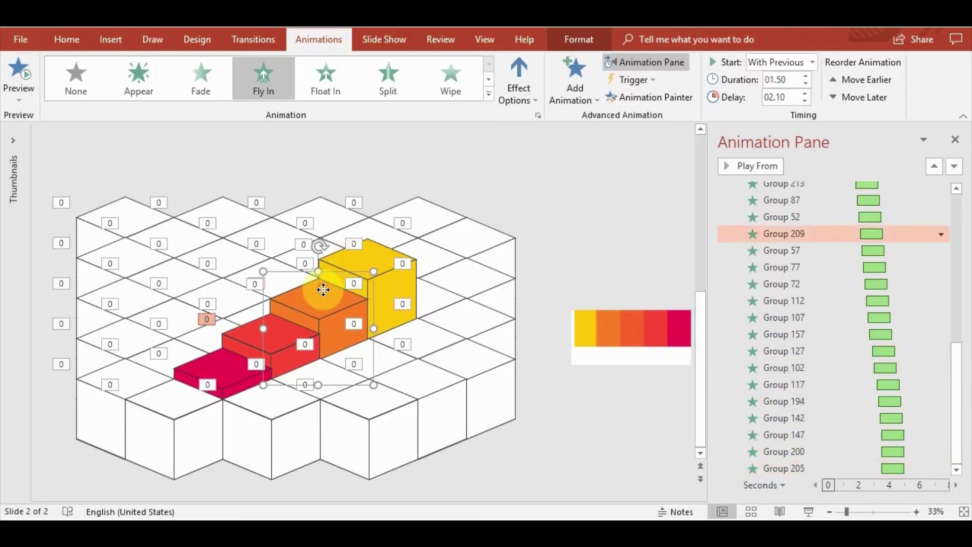
{"action": "left_click_drag", "start_coordinate": [770, 234], "coordinate": [794, 473]}
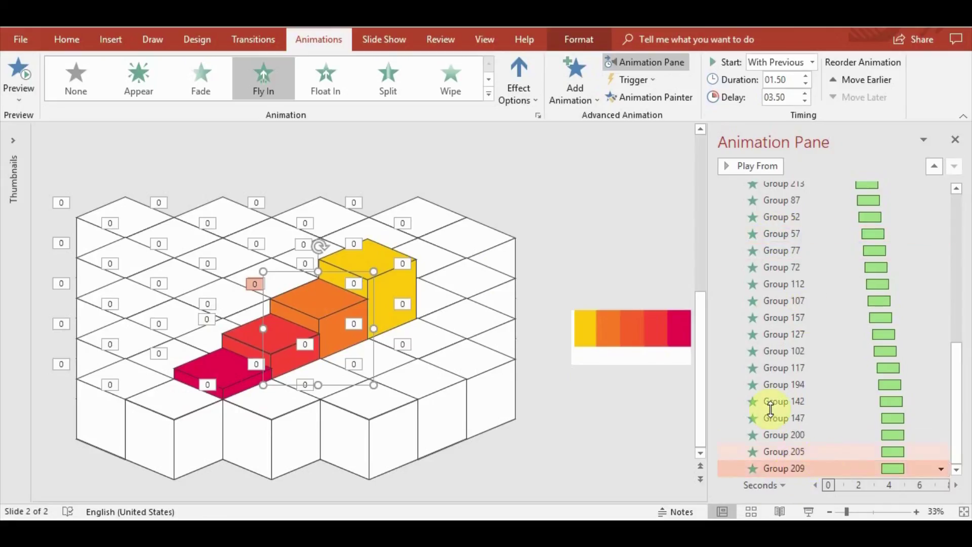
{"action": "left_click", "coordinate": [379, 255]}
{"action": "left_click_drag", "start_coordinate": [782, 190], "coordinate": [793, 480]}
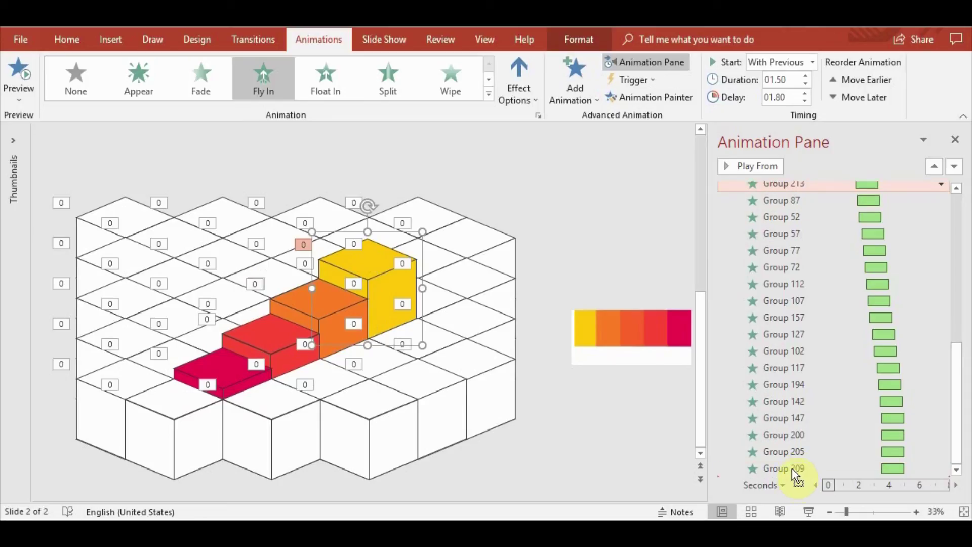
{"action": "left_click_drag", "start_coordinate": [794, 479], "coordinate": [797, 477]}
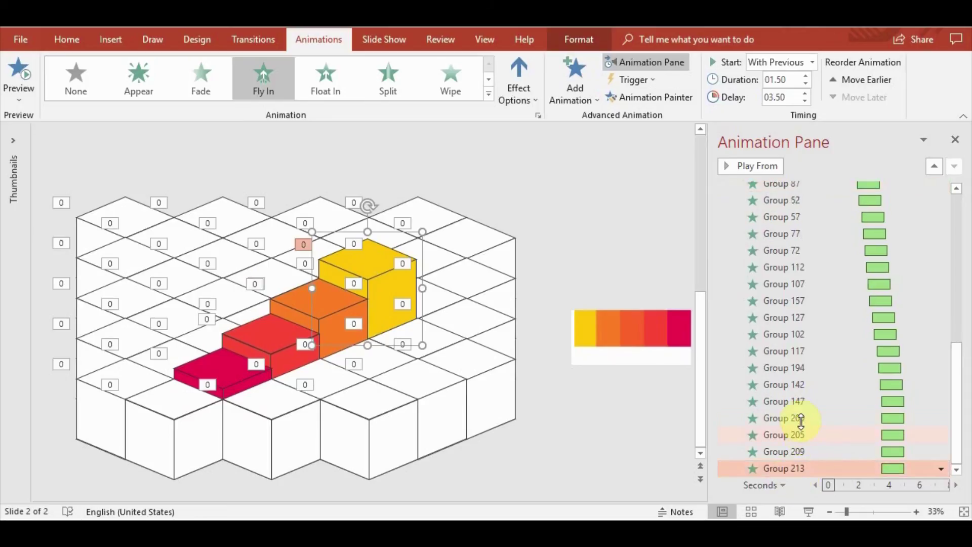
Delay Group 200 to 4.00 s and Group 205 to 4.25 s
{"action": "left_click", "coordinate": [801, 418]}
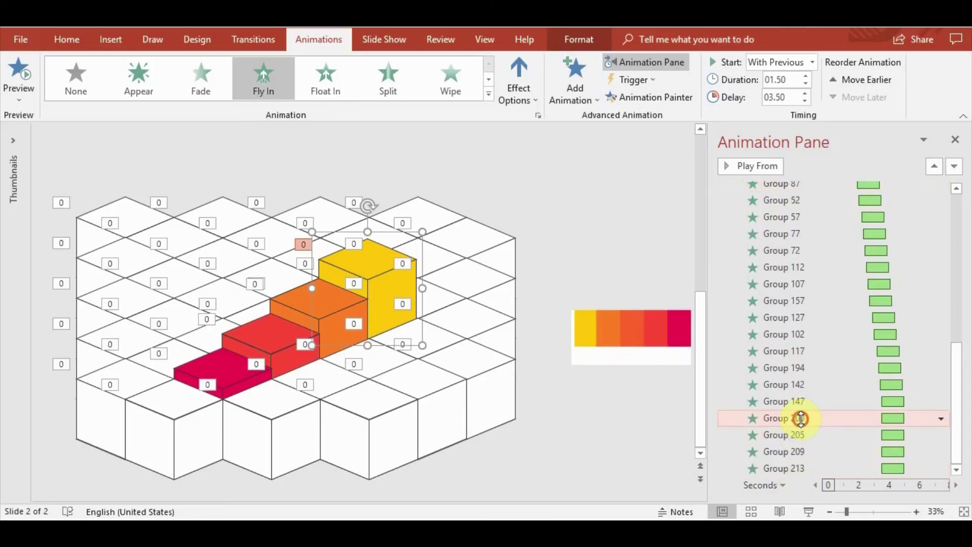
{"action": "left_click", "coordinate": [807, 94]}
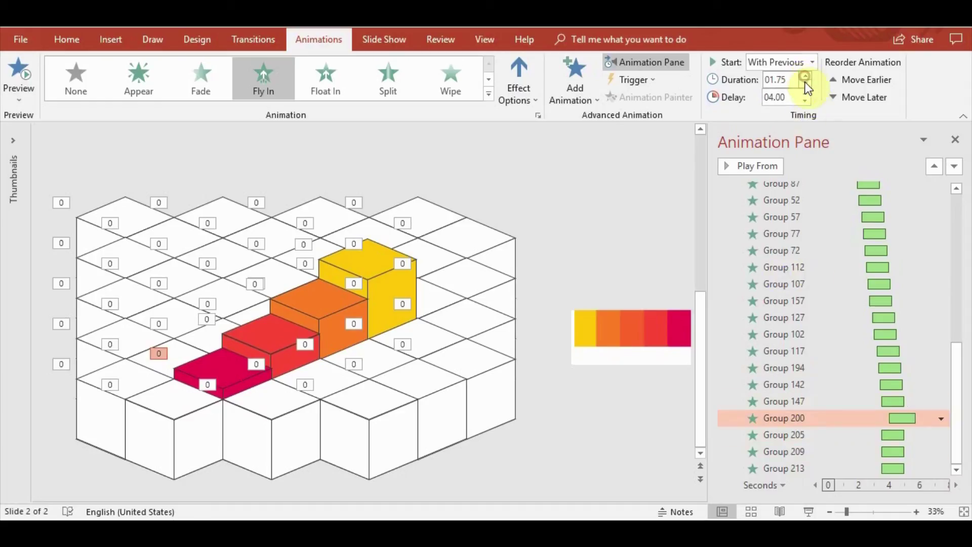
{"action": "left_click", "coordinate": [798, 436]}
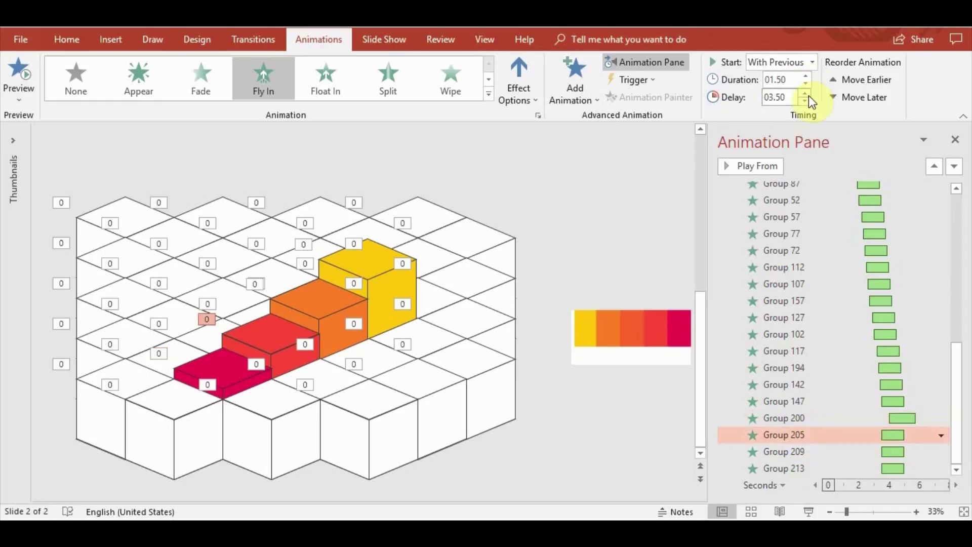
{"action": "left_click", "coordinate": [805, 95]}
{"action": "left_click", "coordinate": [806, 94]}
{"action": "left_click", "coordinate": [806, 94]}
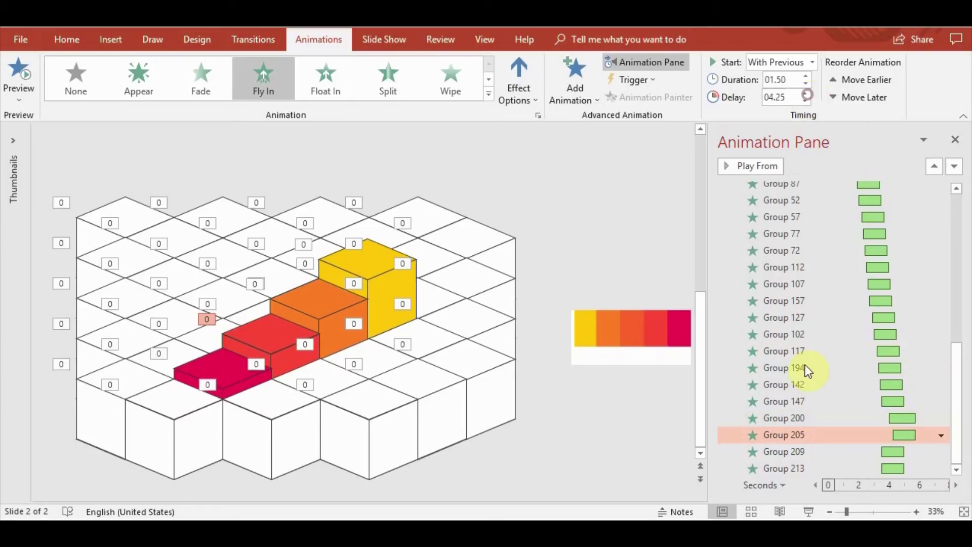
{"action": "left_click", "coordinate": [799, 465]}
{"action": "left_click", "coordinate": [797, 431]}
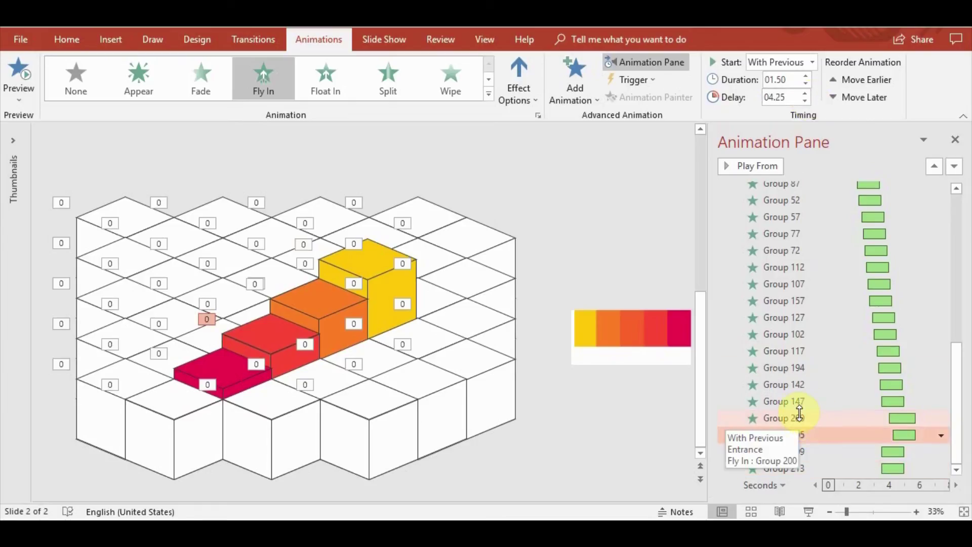
{"action": "left_click", "coordinate": [799, 416]}
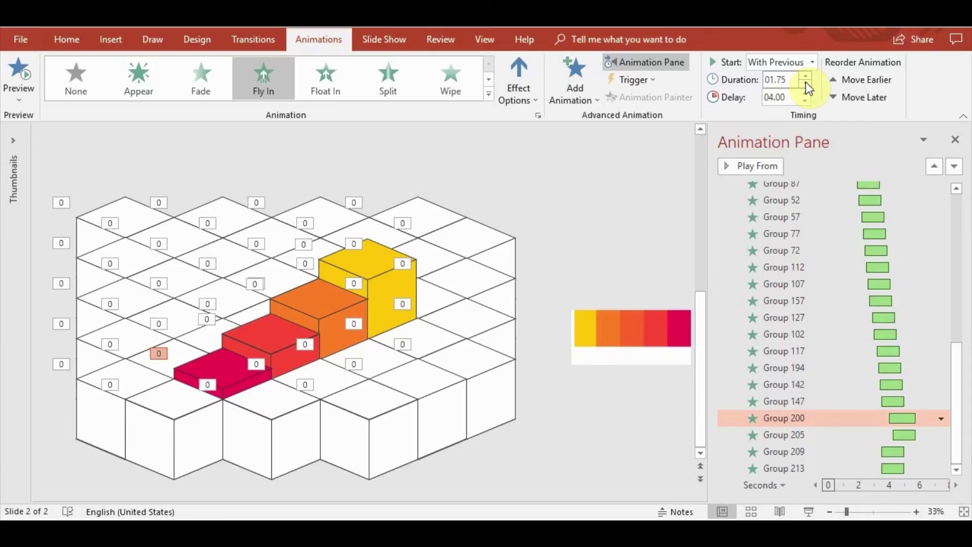
{"action": "left_click", "coordinate": [797, 436]}
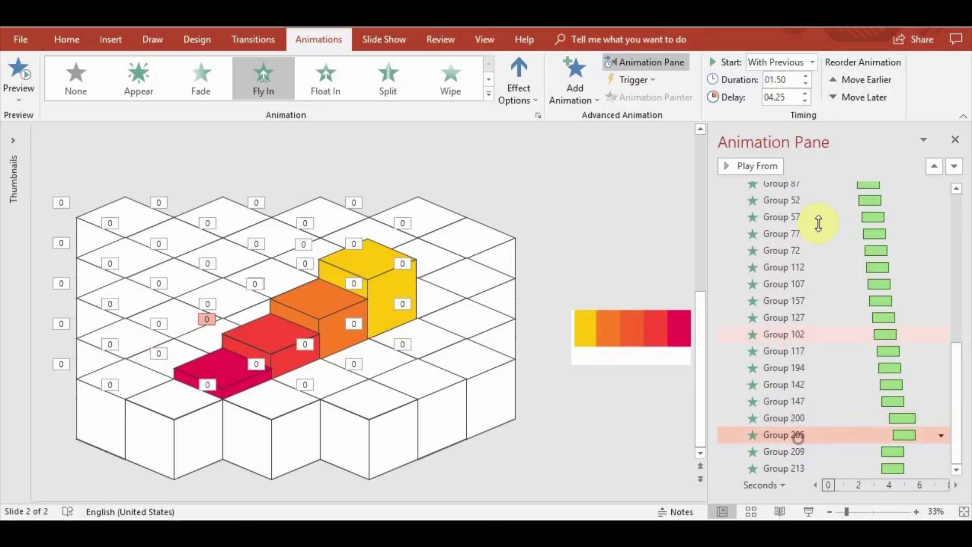
Lengthen Group 205 to 1.75 s, give Group 209 a 4.50 s delay and longer duration, then preview
{"action": "left_click", "coordinate": [805, 76]}
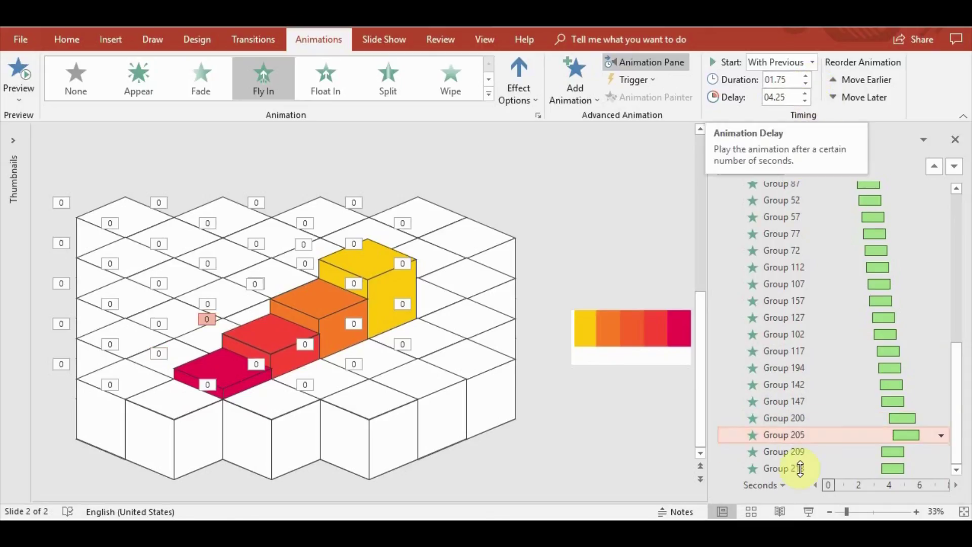
{"action": "left_click", "coordinate": [798, 452]}
{"action": "left_click", "coordinate": [806, 76]}
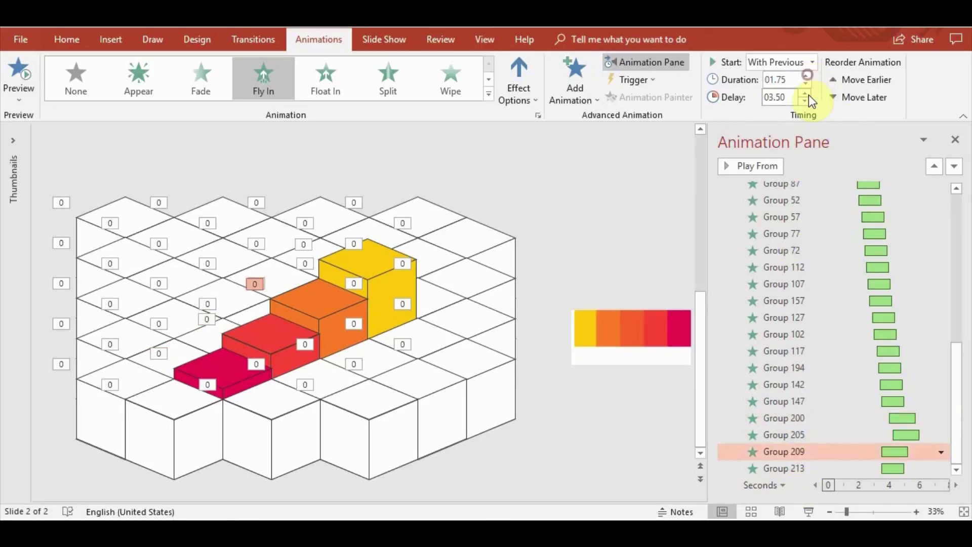
{"action": "left_click", "coordinate": [805, 94]}
{"action": "left_click", "coordinate": [805, 94]}
{"action": "left_click", "coordinate": [806, 94]}
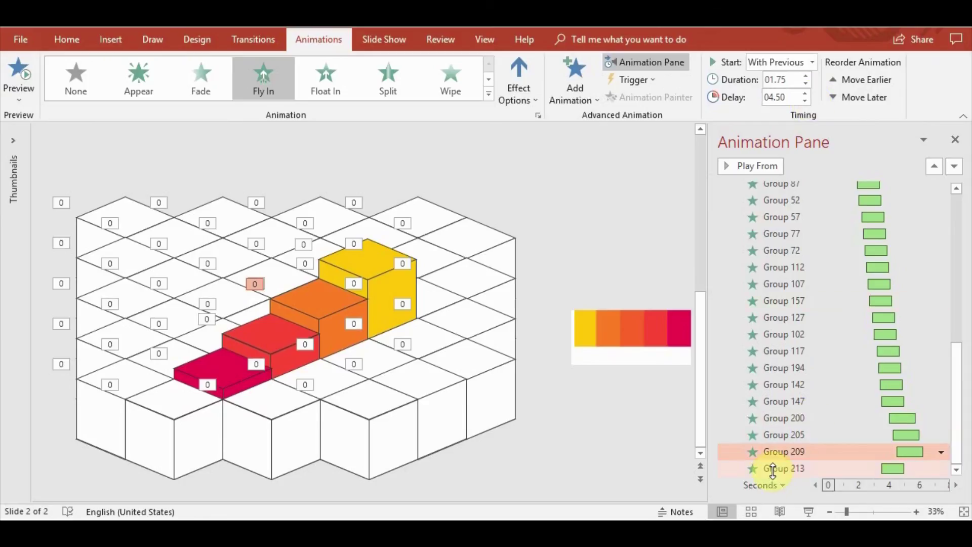
{"action": "left_click", "coordinate": [770, 467]}
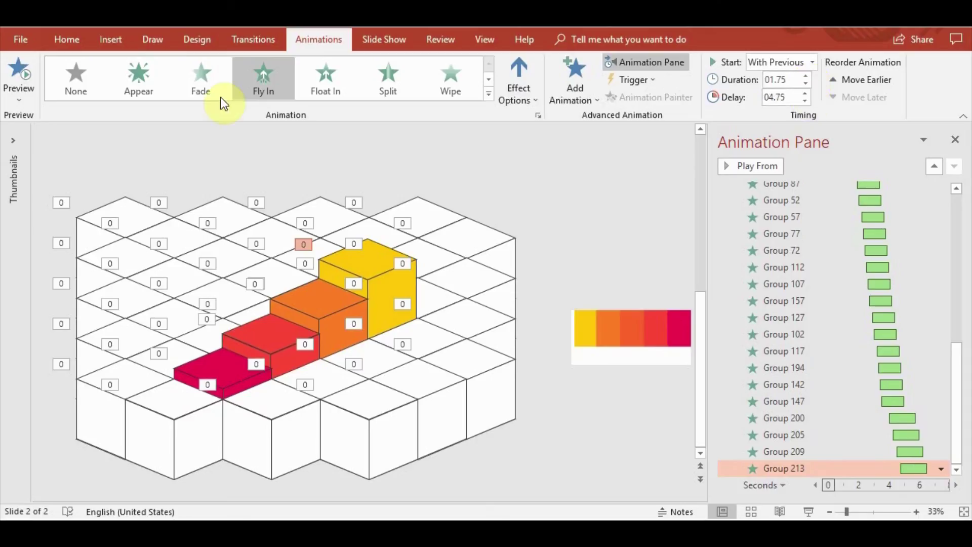
{"action": "left_click", "coordinate": [17, 71]}
Lengthen the Group 200, 205, 209 and 213 animations to 2 seconds each
{"action": "left_click", "coordinate": [603, 262]}
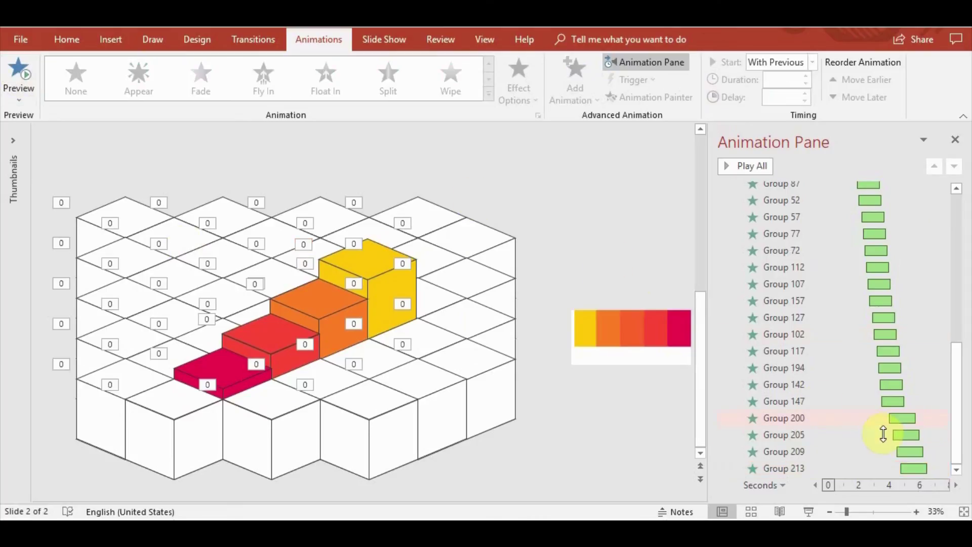
{"action": "left_click", "coordinate": [839, 418]}
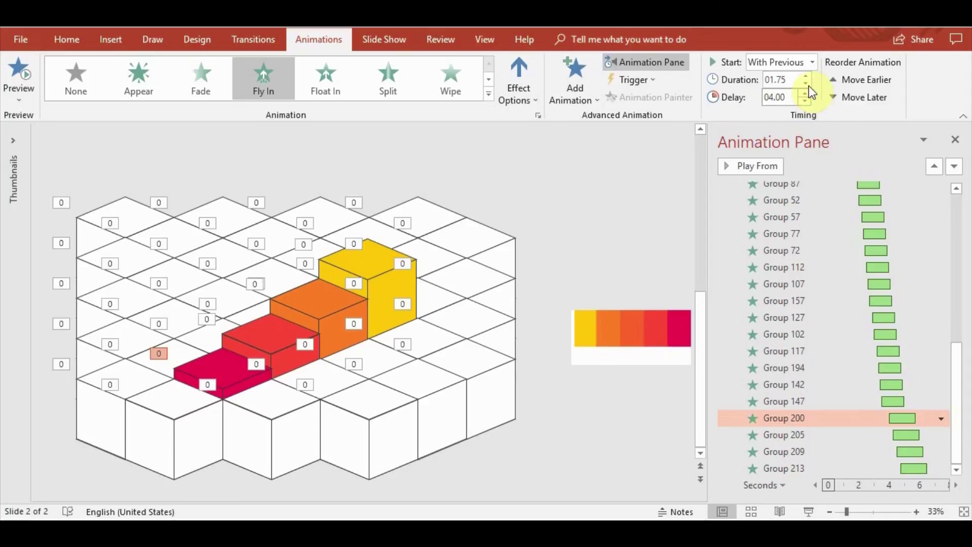
{"action": "left_click", "coordinate": [805, 76]}
{"action": "left_click", "coordinate": [858, 434]}
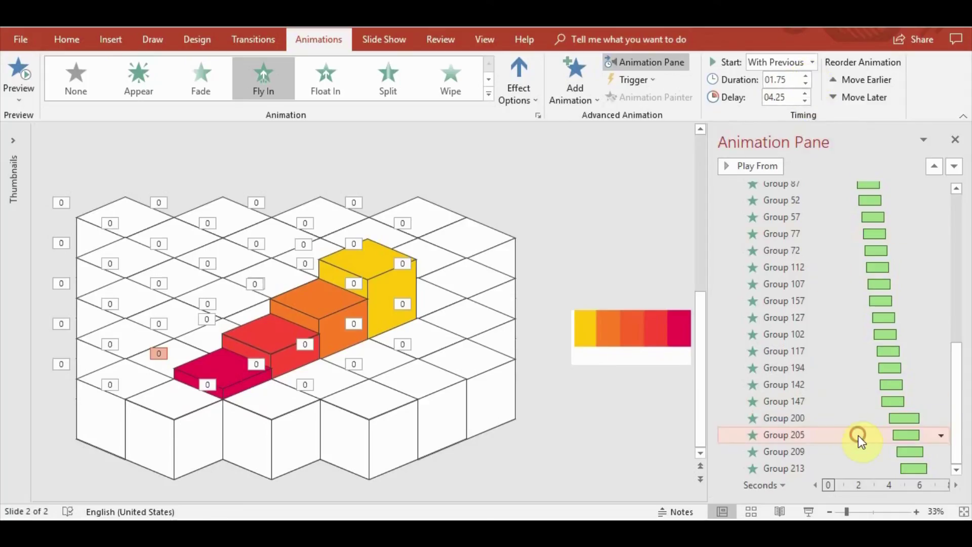
{"action": "left_click", "coordinate": [806, 76]}
{"action": "left_click", "coordinate": [795, 451]}
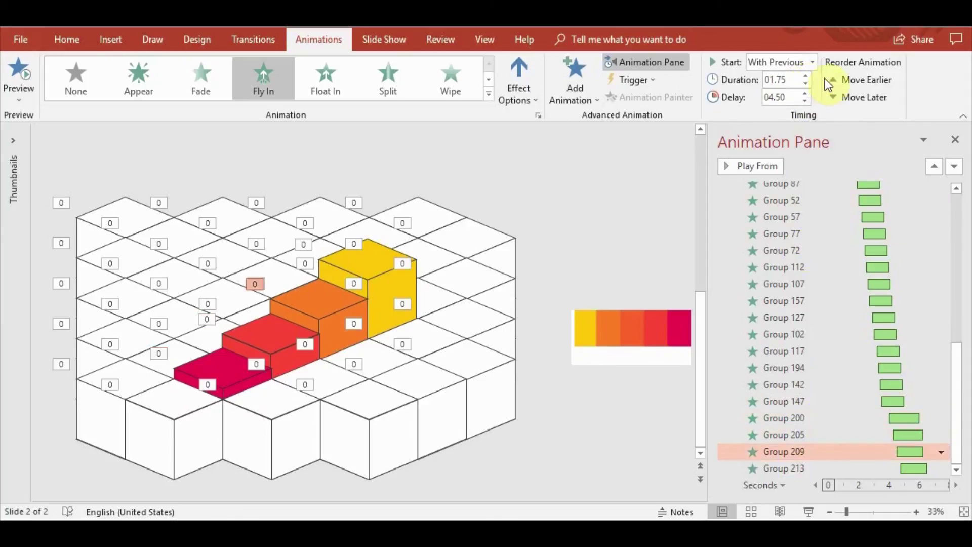
{"action": "left_click", "coordinate": [805, 76]}
{"action": "left_click", "coordinate": [795, 468]}
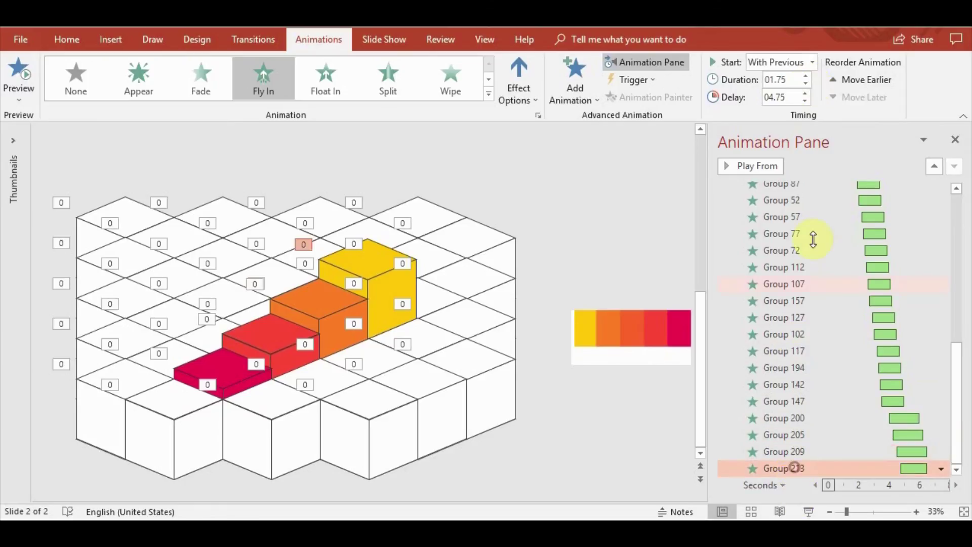
{"action": "left_click", "coordinate": [807, 76]}
{"action": "left_click", "coordinate": [8, 75]}
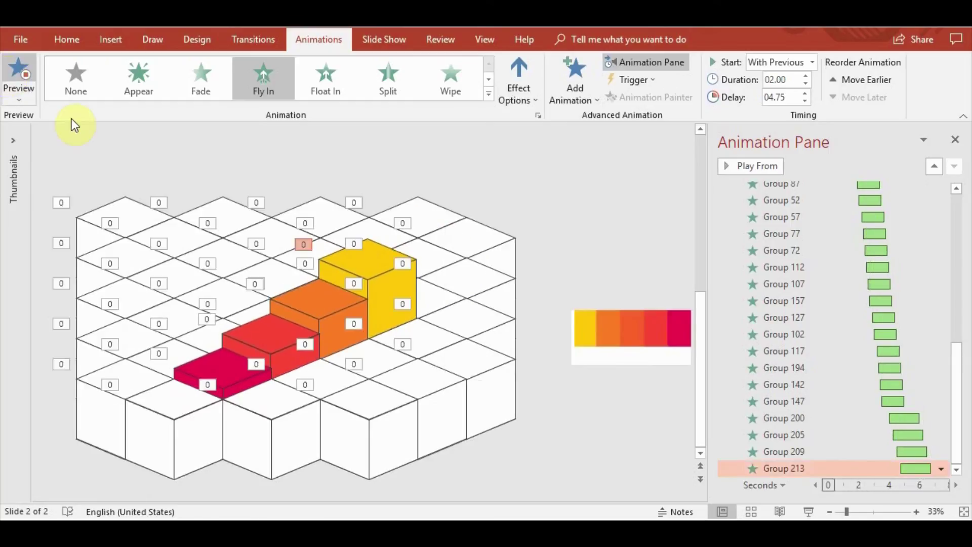
Reposition the colour legend bar lower on the slide
{"action": "left_click", "coordinate": [601, 235]}
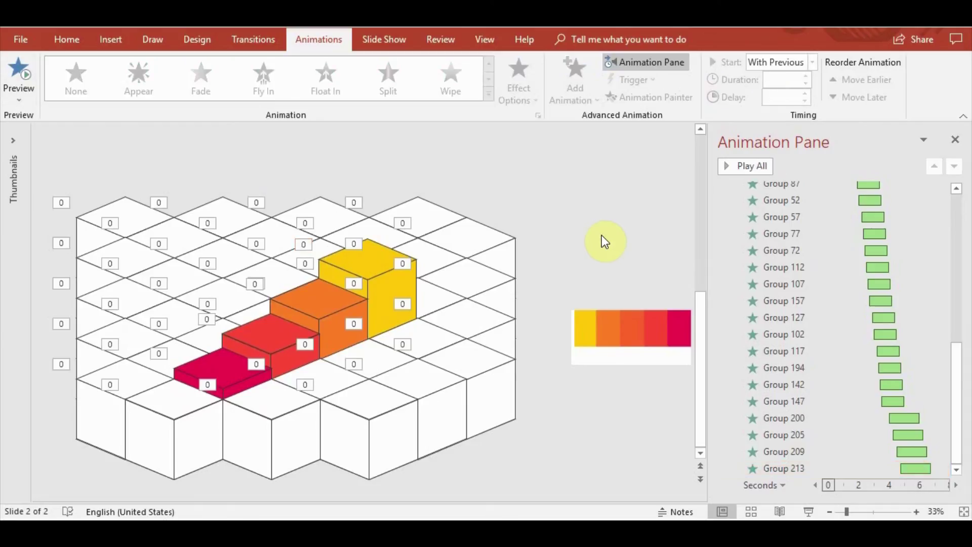
{"action": "left_click_drag", "start_coordinate": [617, 326], "coordinate": [325, 501]}
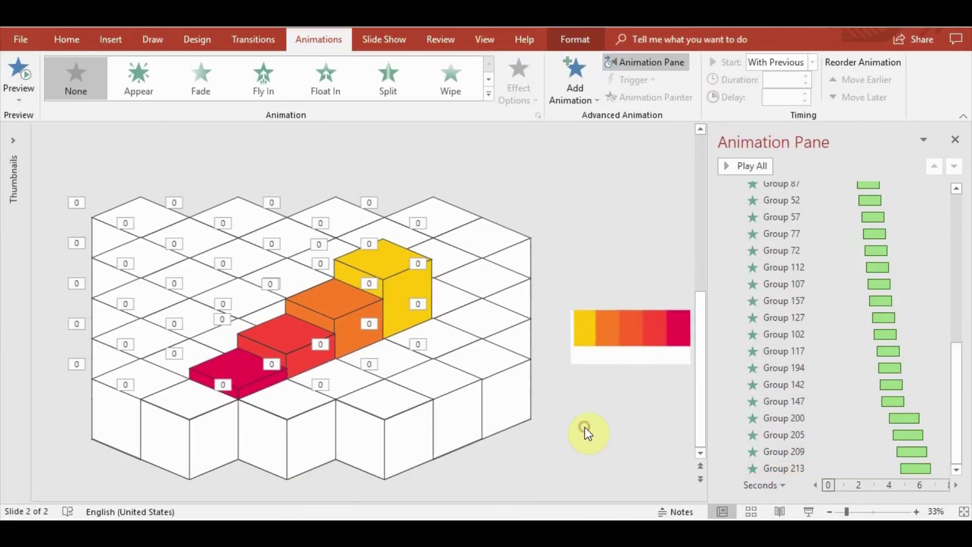
{"action": "left_click", "coordinate": [585, 427]}
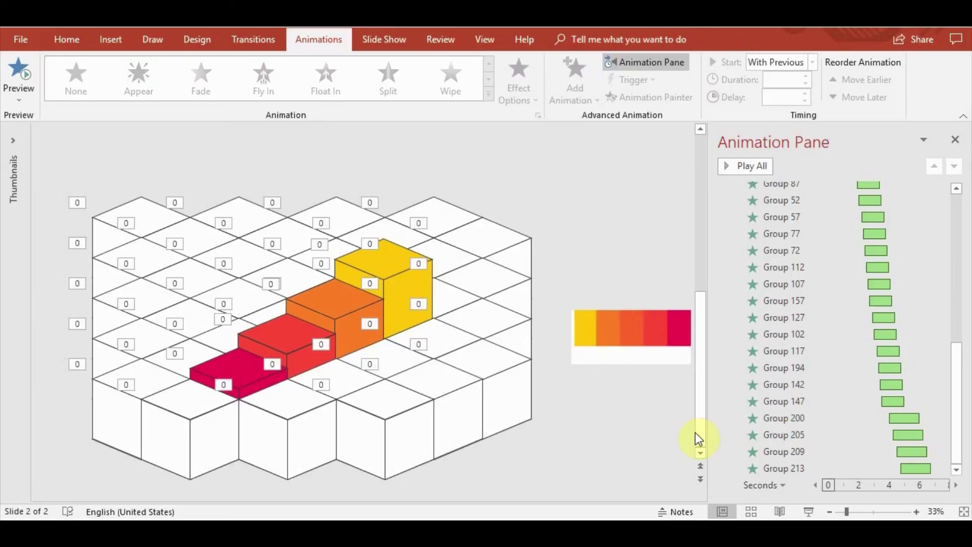
Give the Group 200–213 Fly In effects a 1-second bounce end and preview the slide
{"action": "left_click_drag", "start_coordinate": [792, 419], "coordinate": [806, 469]}
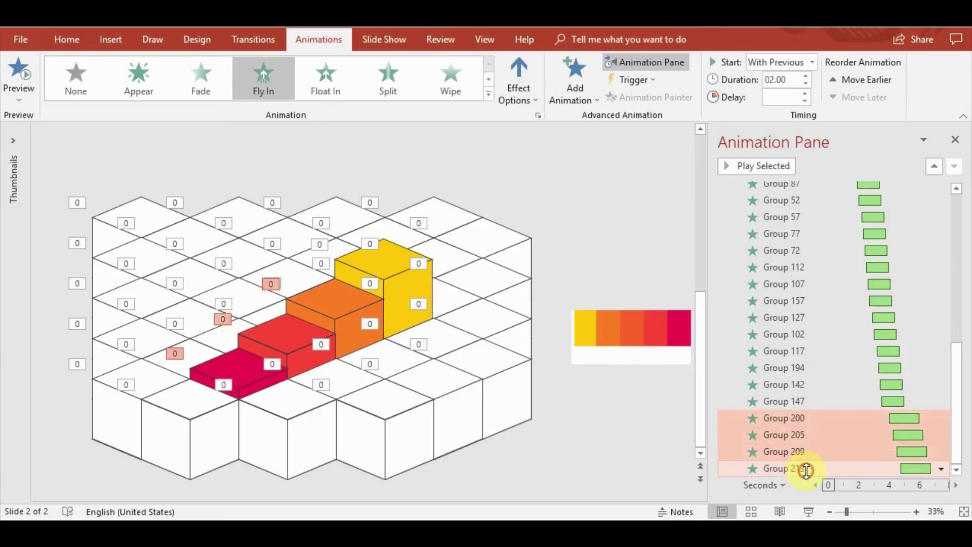
{"action": "right_click", "coordinate": [804, 451]}
{"action": "left_click", "coordinate": [867, 382]}
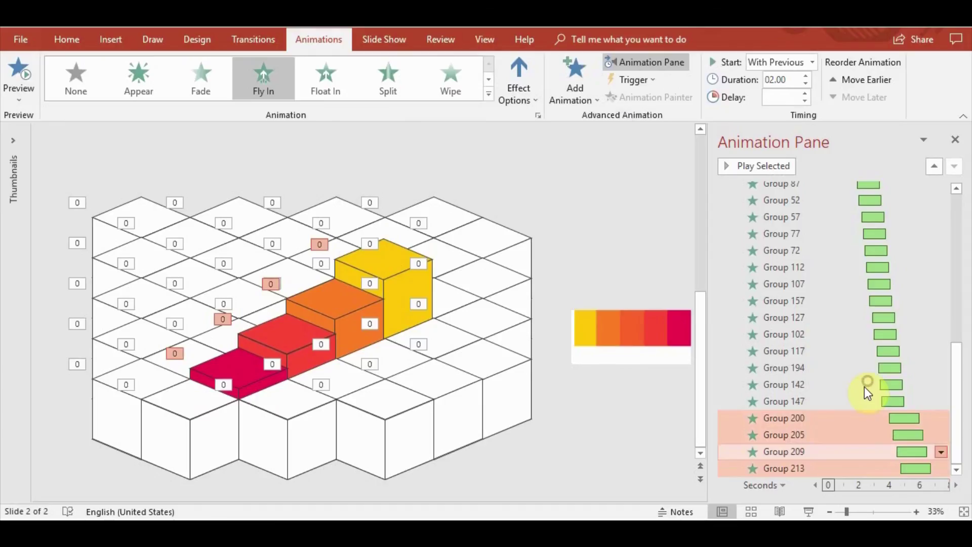
{"action": "left_click", "coordinate": [473, 256]}
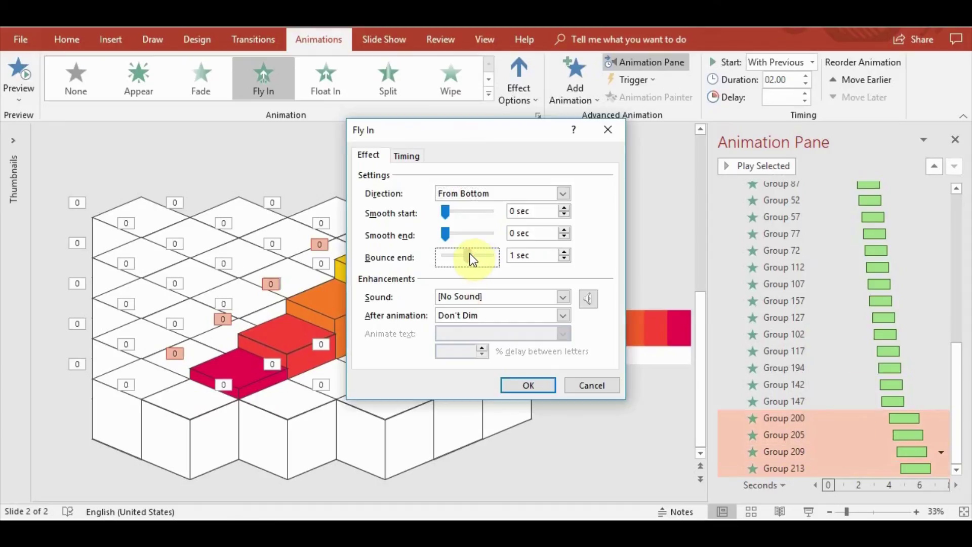
{"action": "left_click", "coordinate": [530, 384]}
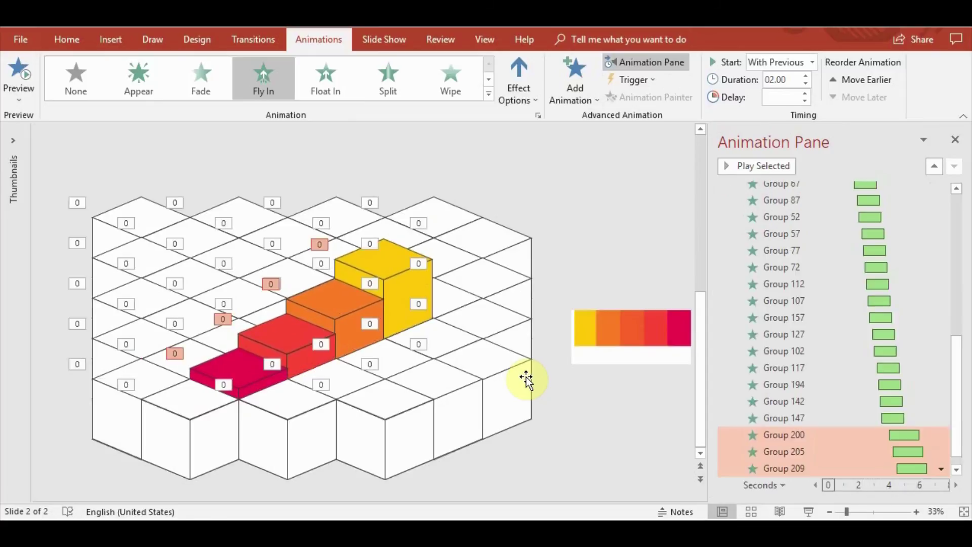
{"action": "left_click", "coordinate": [18, 73]}
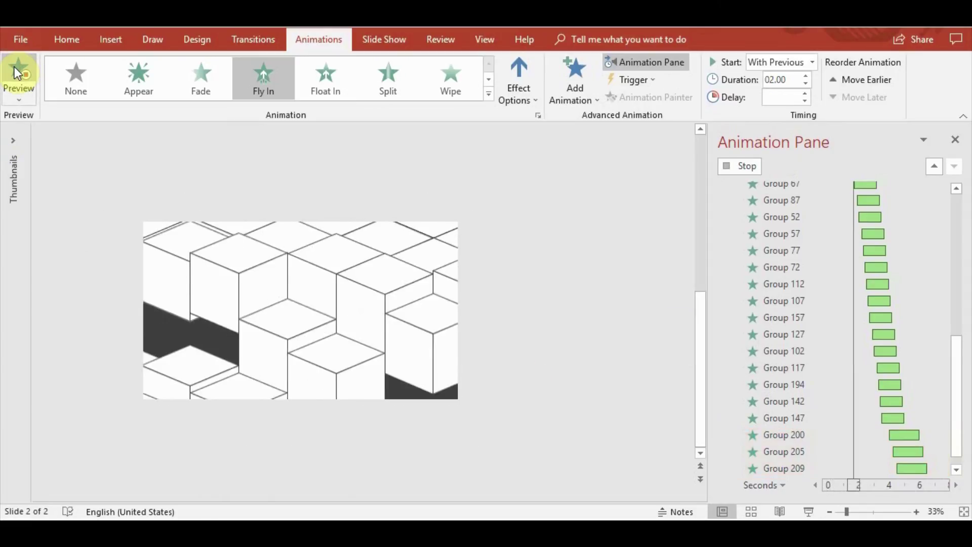
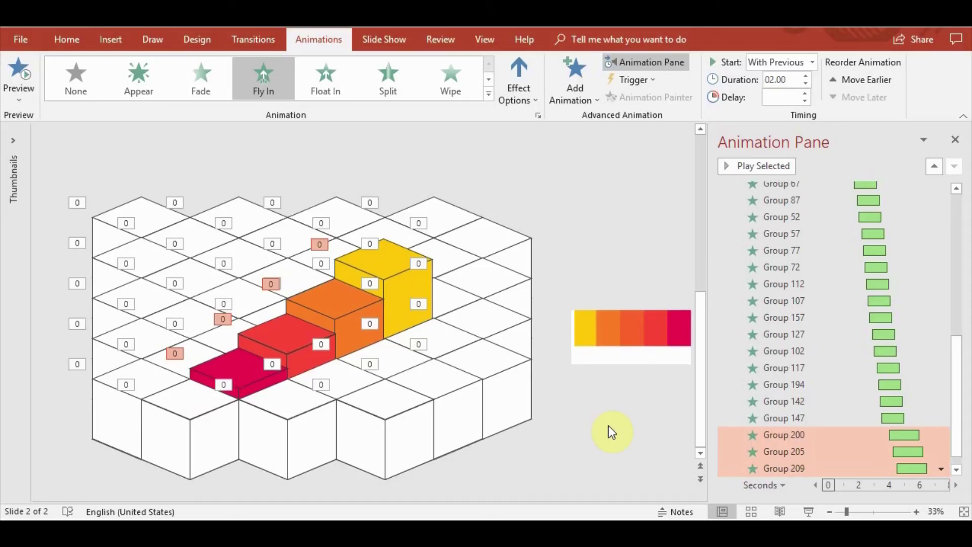
Set Group 200's Fly In bounce end to 1 sec in Effect Options and preview it
{"action": "left_click", "coordinate": [611, 431]}
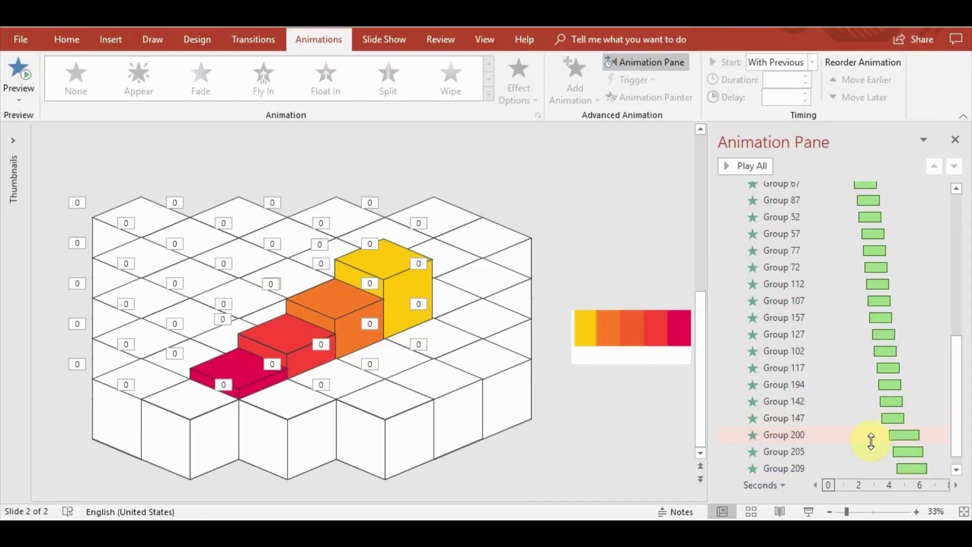
{"action": "scroll", "coordinate": [869, 436], "scroll_direction": "down", "scroll_amount": 1}
{"action": "left_click", "coordinate": [860, 417]}
{"action": "right_click", "coordinate": [864, 416]}
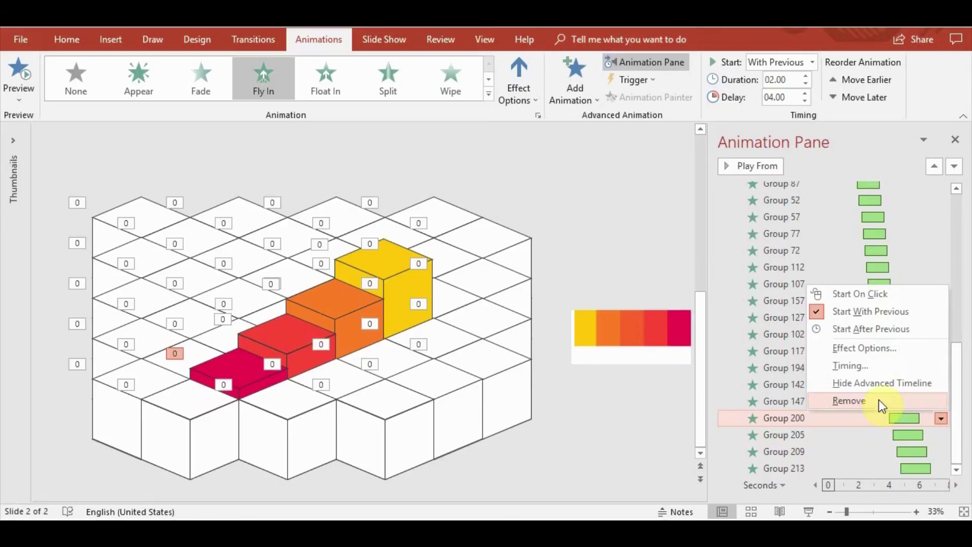
{"action": "left_click", "coordinate": [886, 348]}
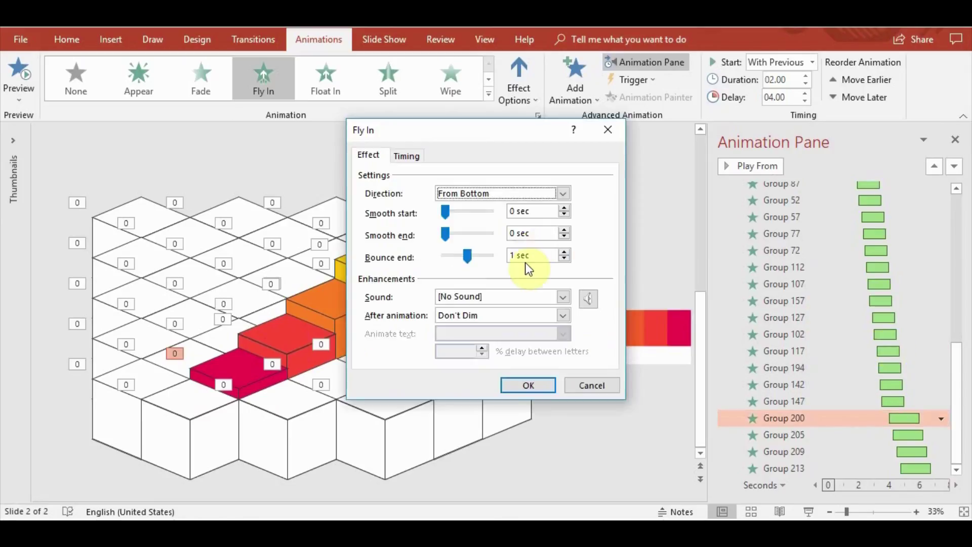
{"action": "left_click", "coordinate": [564, 252]}
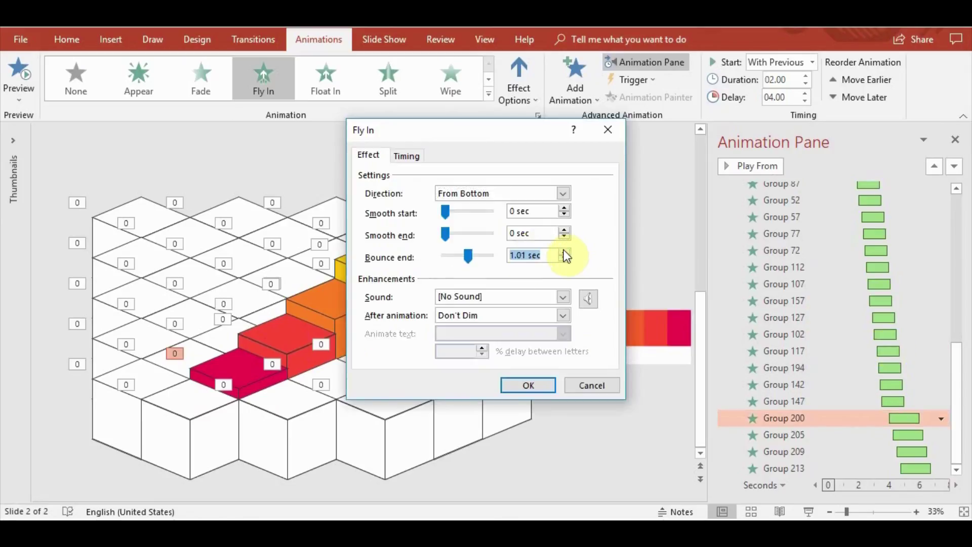
{"action": "left_click", "coordinate": [564, 259]}
{"action": "left_click", "coordinate": [524, 384]}
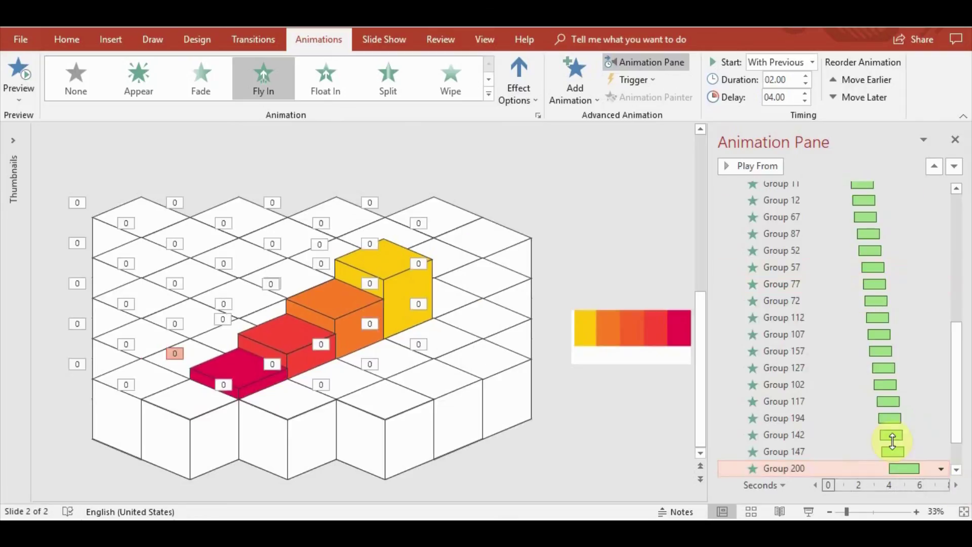
Give Group 205's Fly In animation a 1 sec bounce end as well
{"action": "scroll", "coordinate": [890, 435], "scroll_direction": "down", "scroll_amount": 1}
{"action": "left_click", "coordinate": [868, 441]}
{"action": "right_click", "coordinate": [868, 441]}
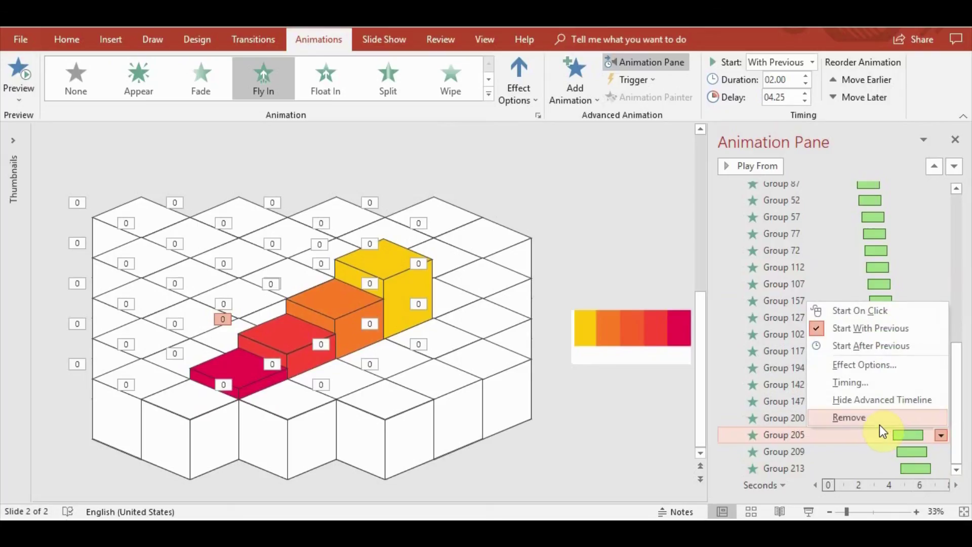
{"action": "left_click", "coordinate": [903, 365]}
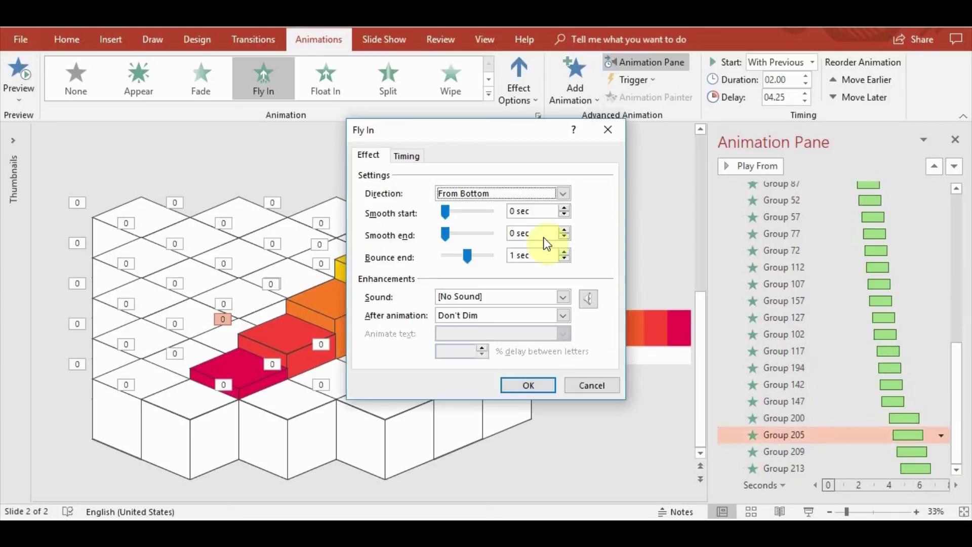
{"action": "left_click", "coordinate": [565, 253]}
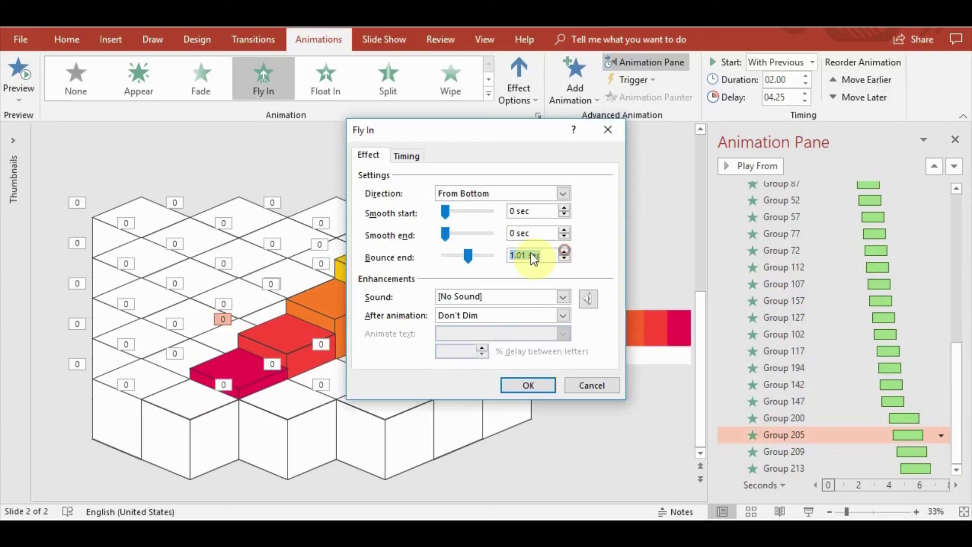
{"action": "left_click", "coordinate": [521, 253]}
{"action": "left_click", "coordinate": [527, 386]}
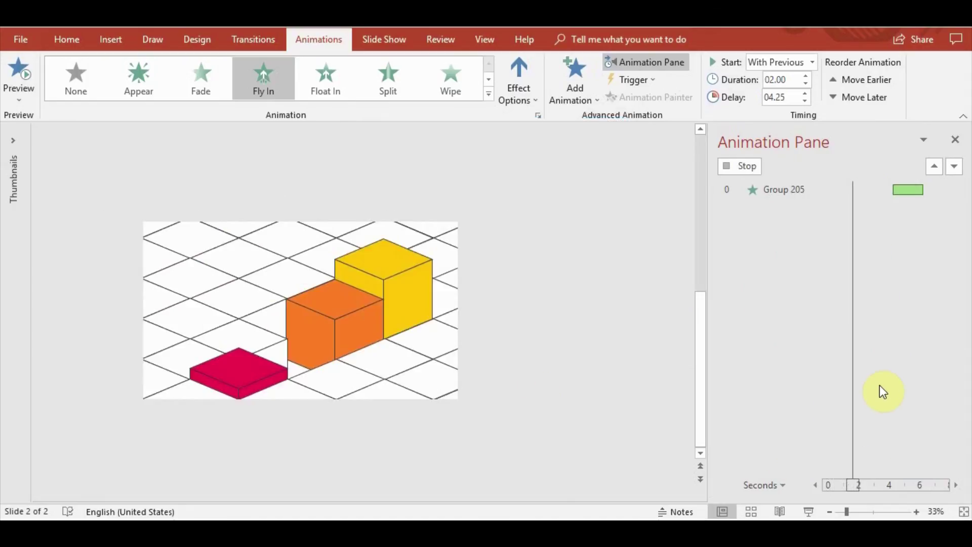
{"action": "left_click", "coordinate": [880, 389]}
{"action": "scroll", "coordinate": [856, 468], "scroll_direction": "down", "scroll_amount": 1}
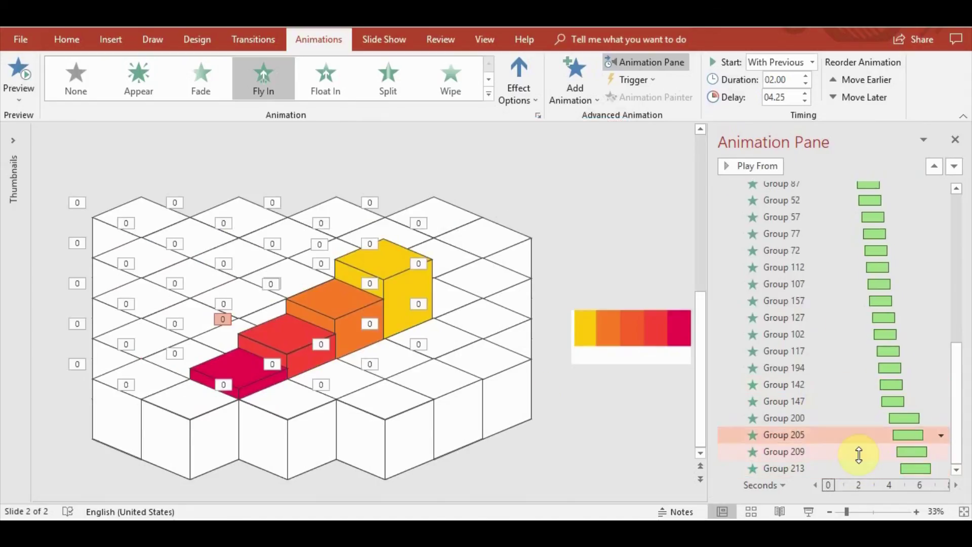
Set Group 209's Fly In bounce end to 1.1 sec
{"action": "left_click", "coordinate": [859, 454]}
{"action": "right_click", "coordinate": [859, 454]}
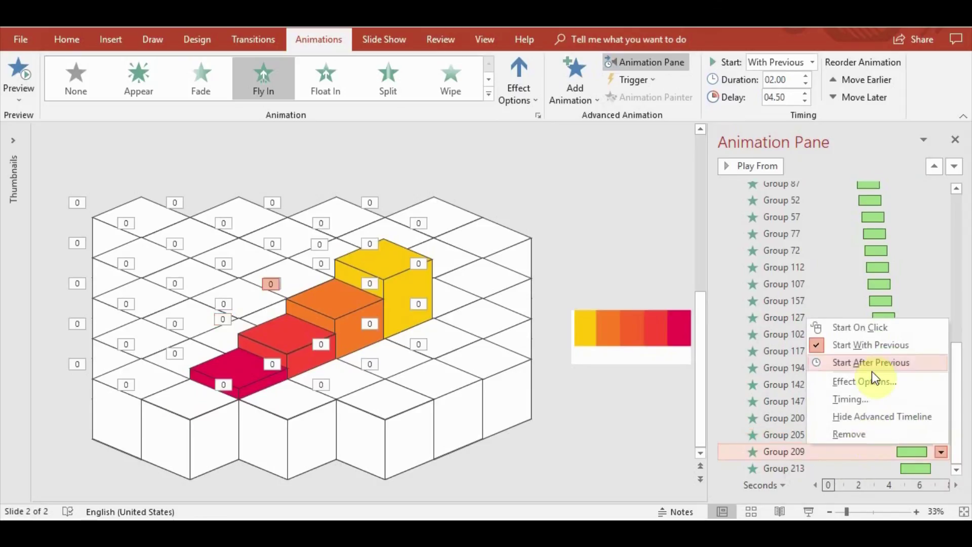
{"action": "left_click", "coordinate": [867, 383]}
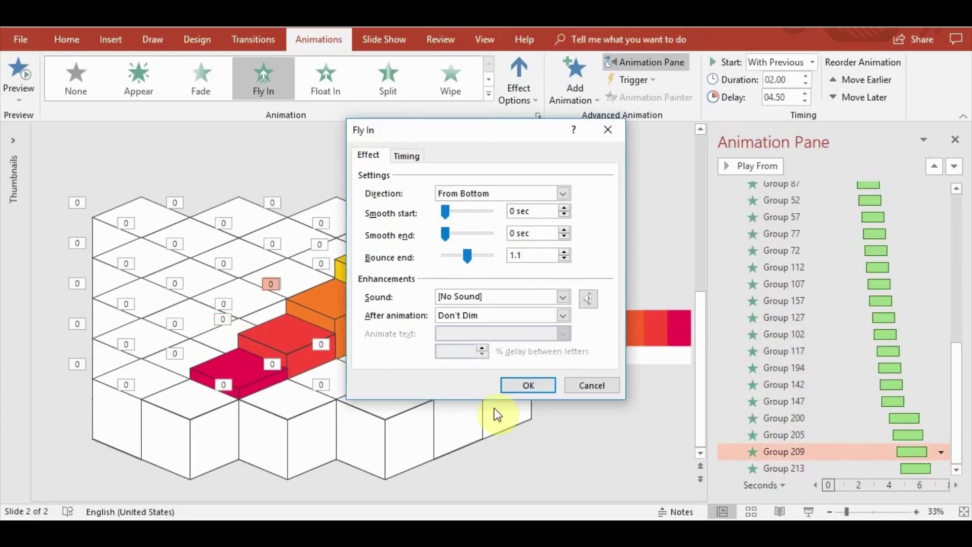
{"action": "left_click", "coordinate": [528, 386]}
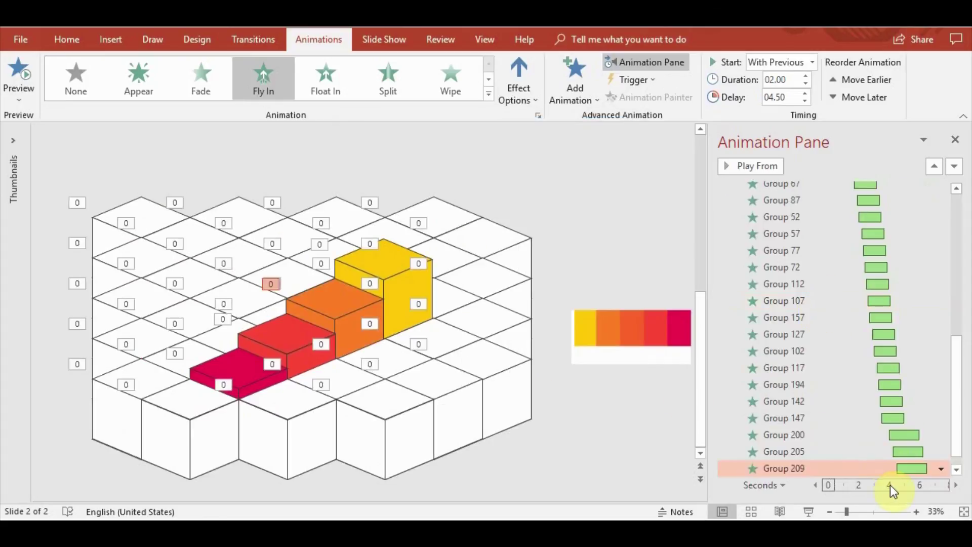
Confirm Group 213's 1 sec bounce end and play the whole animation sequence
{"action": "scroll", "coordinate": [890, 458], "scroll_direction": "down", "scroll_amount": 1}
{"action": "left_click", "coordinate": [884, 466]}
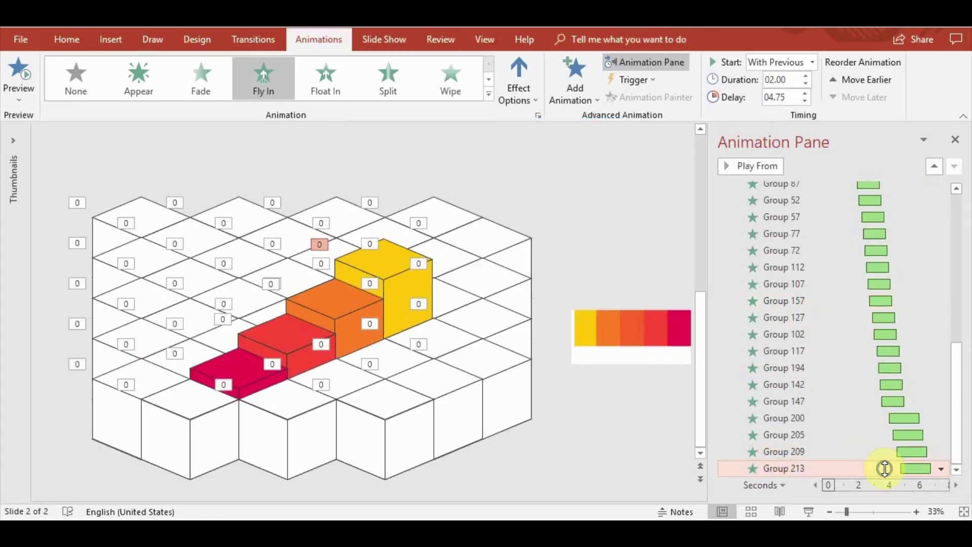
{"action": "right_click", "coordinate": [883, 466]}
{"action": "left_click", "coordinate": [883, 397]}
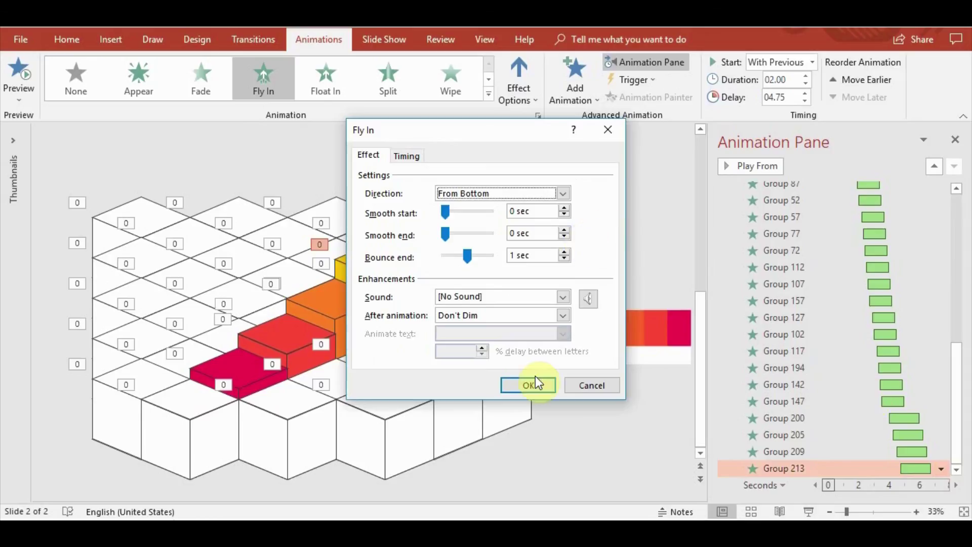
{"action": "left_click", "coordinate": [535, 379]}
{"action": "left_click", "coordinate": [19, 72]}
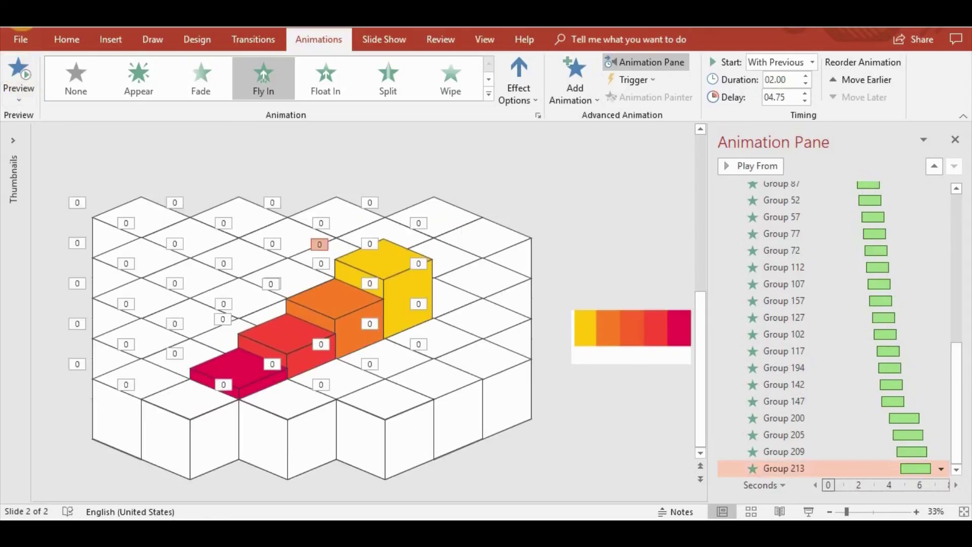
{"action": "left_click", "coordinate": [661, 210]}
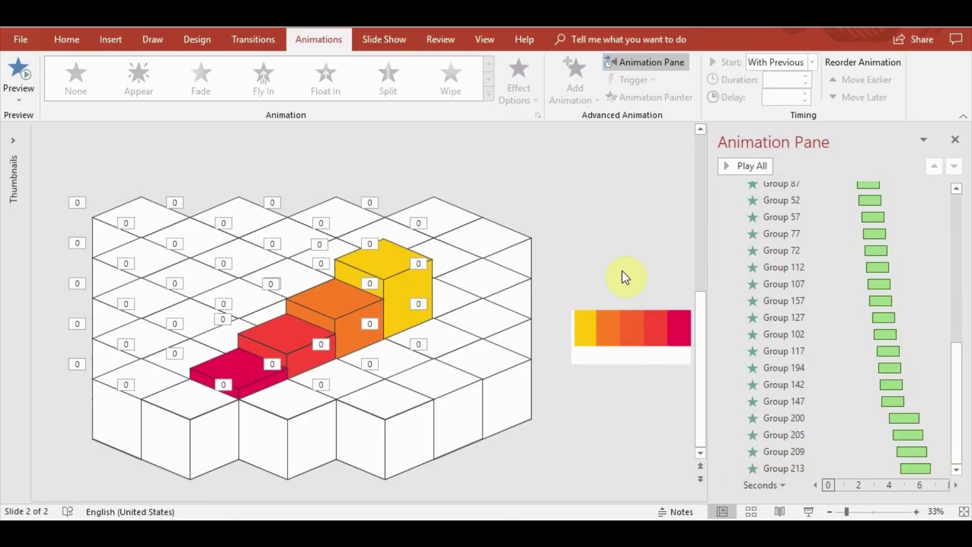
Nudge the yellow cube slightly down and close the Animation Pane
{"action": "left_click", "coordinate": [406, 296]}
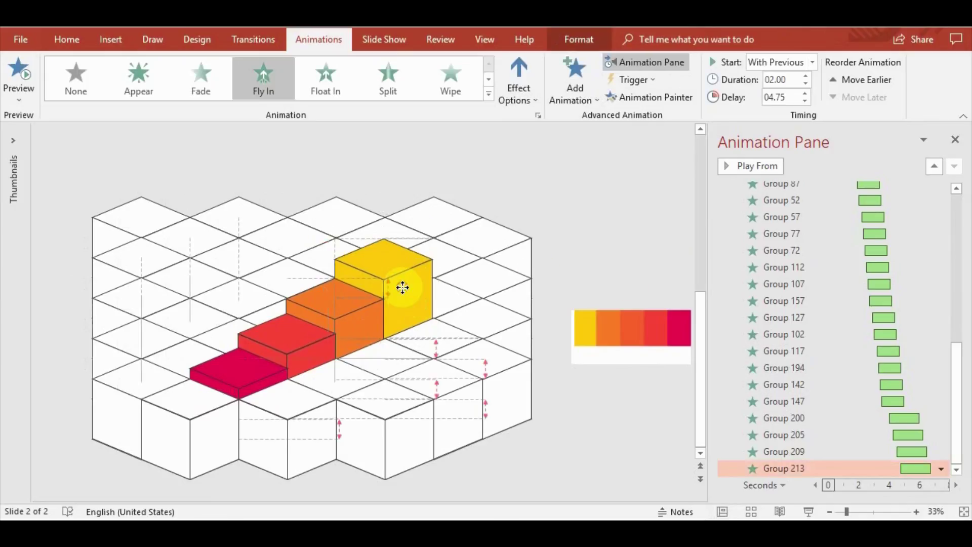
{"action": "left_click_drag", "start_coordinate": [403, 287], "coordinate": [403, 292]}
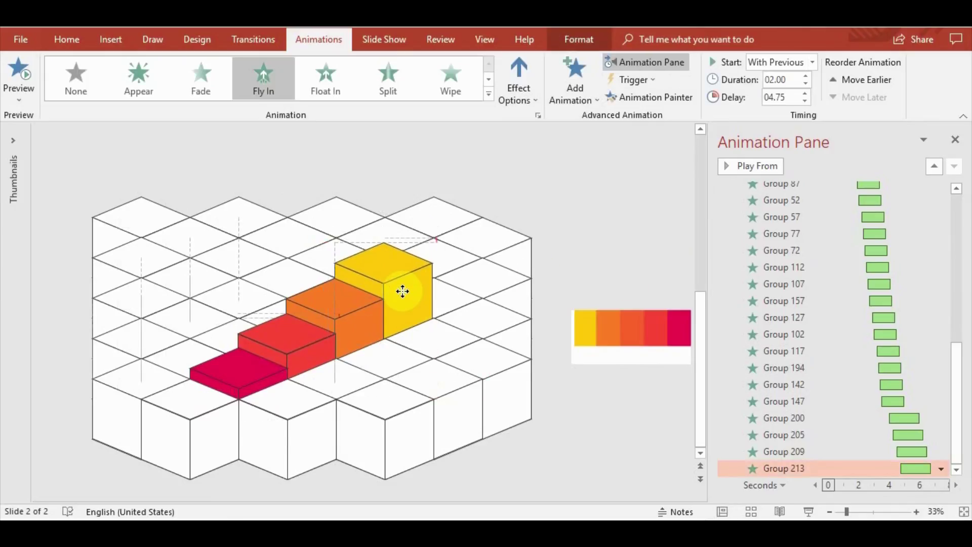
{"action": "left_click", "coordinate": [628, 233]}
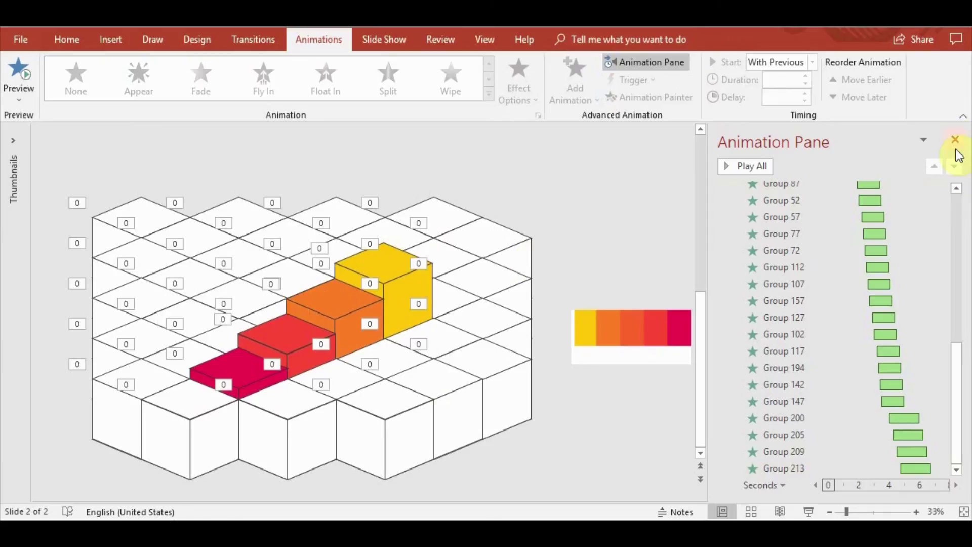
{"action": "left_click", "coordinate": [955, 141]}
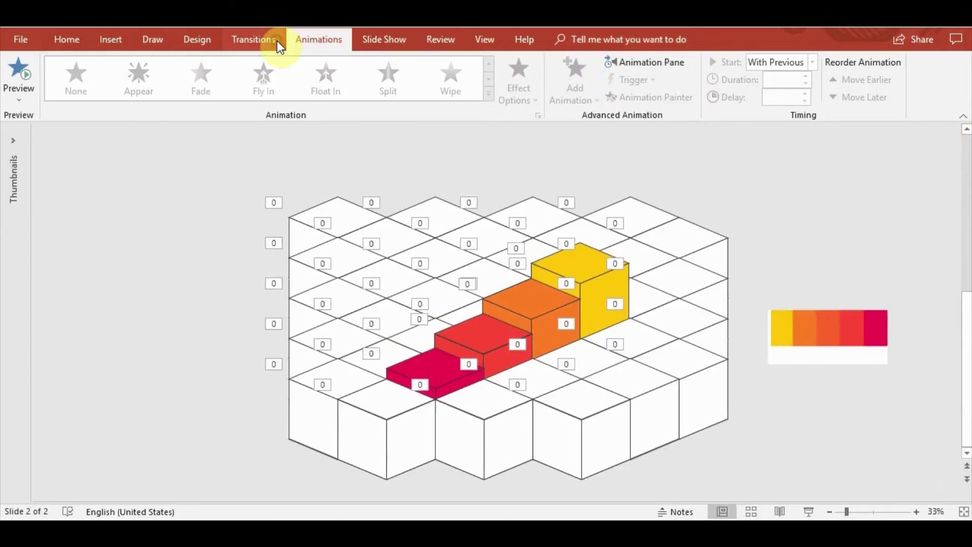
{"action": "left_click", "coordinate": [266, 41]}
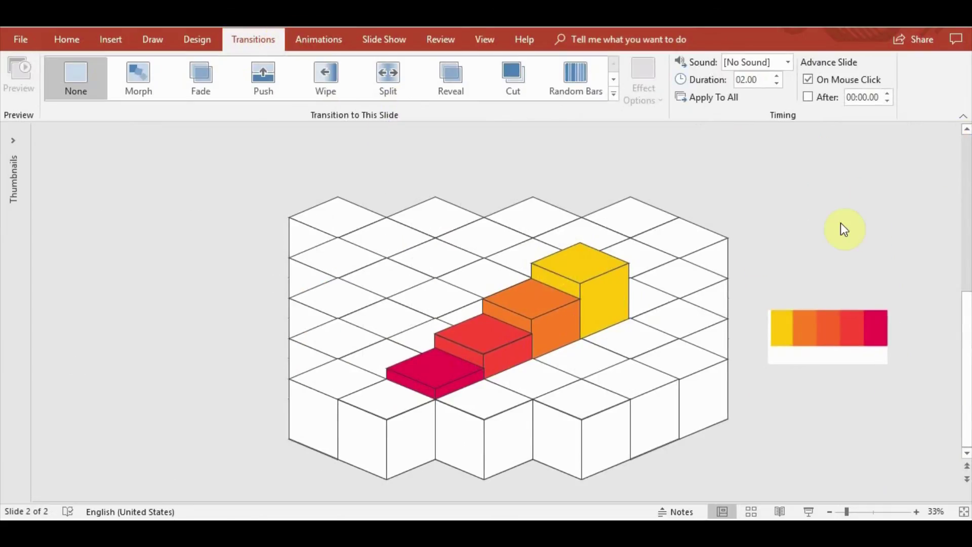
Add a text box reading '01' to the left of the grid
{"action": "left_click", "coordinate": [110, 38]}
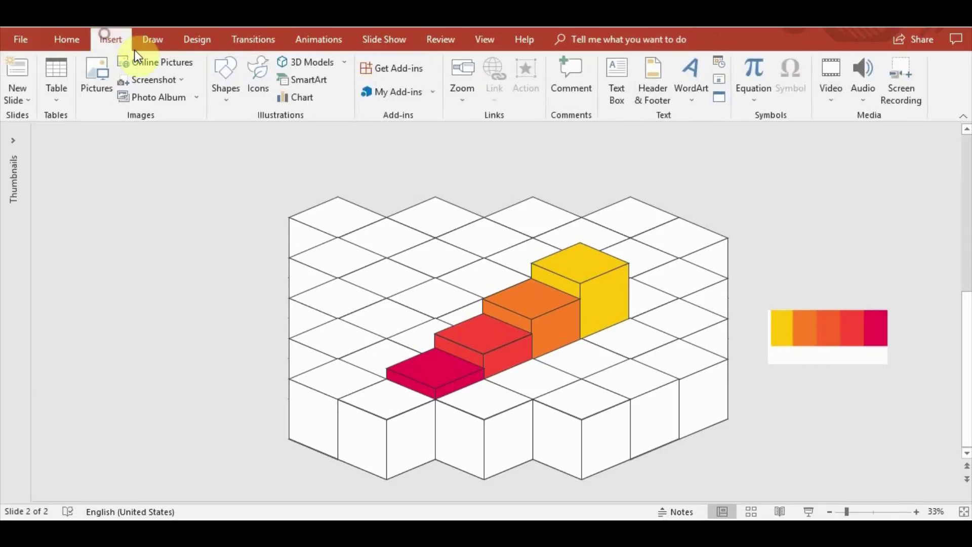
{"action": "left_click", "coordinate": [621, 95]}
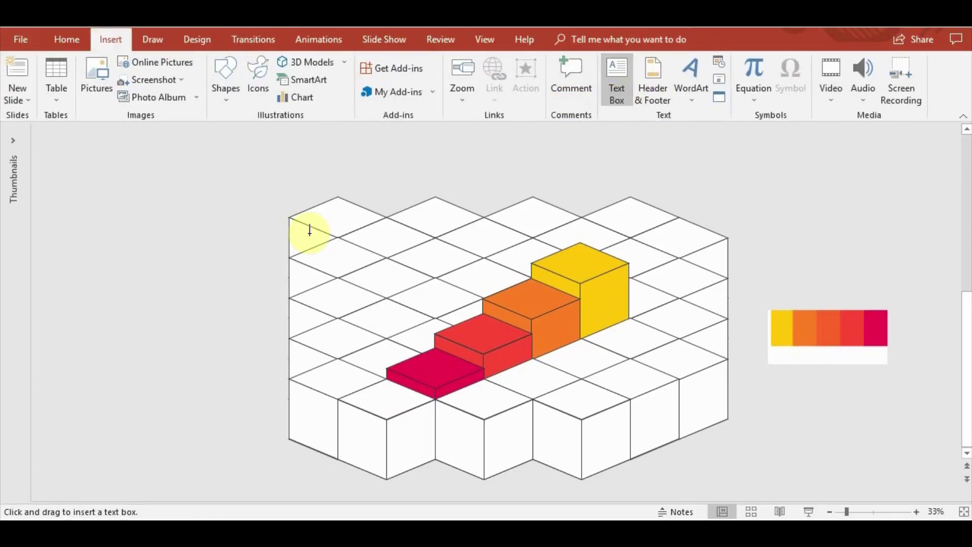
{"action": "left_click", "coordinate": [217, 164]}
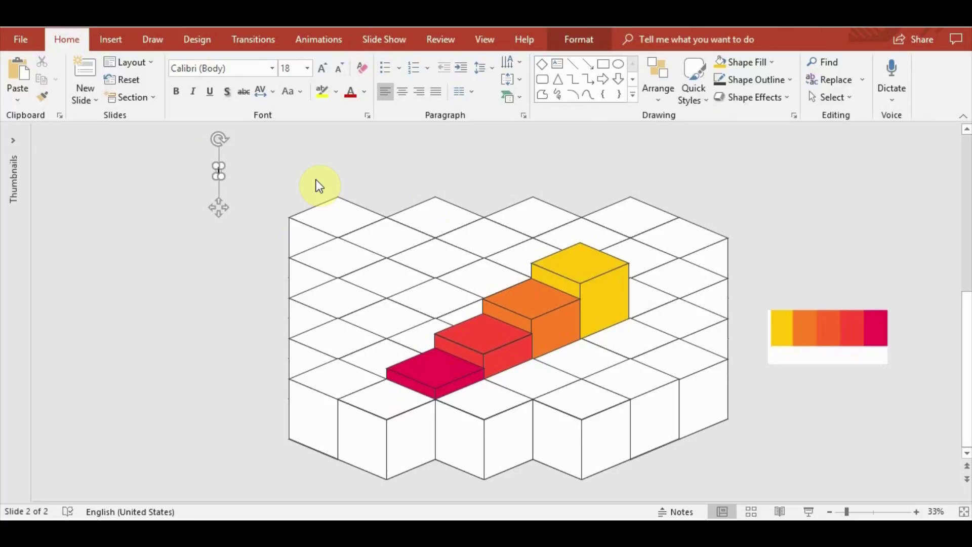
{"action": "type", "text": "01"}
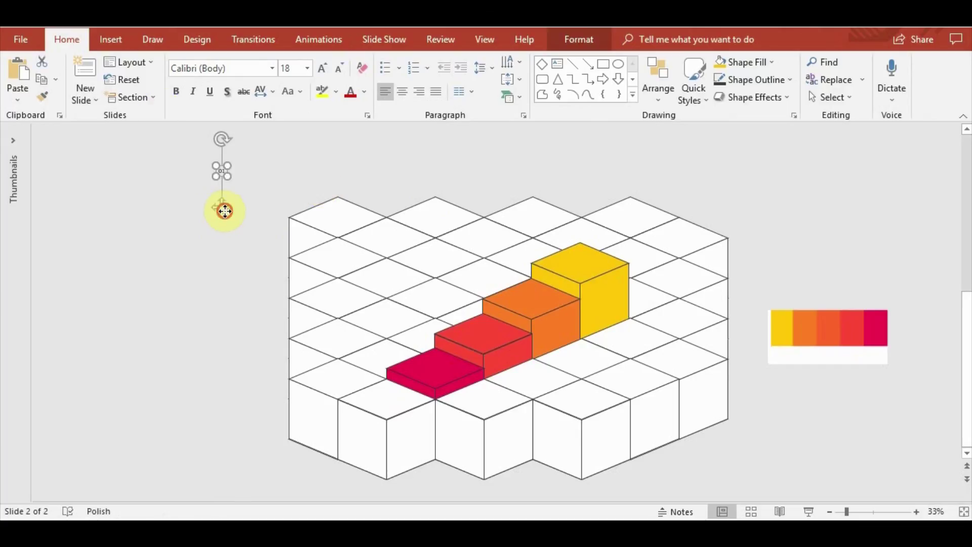
{"action": "left_click_drag", "start_coordinate": [223, 208], "coordinate": [231, 275]}
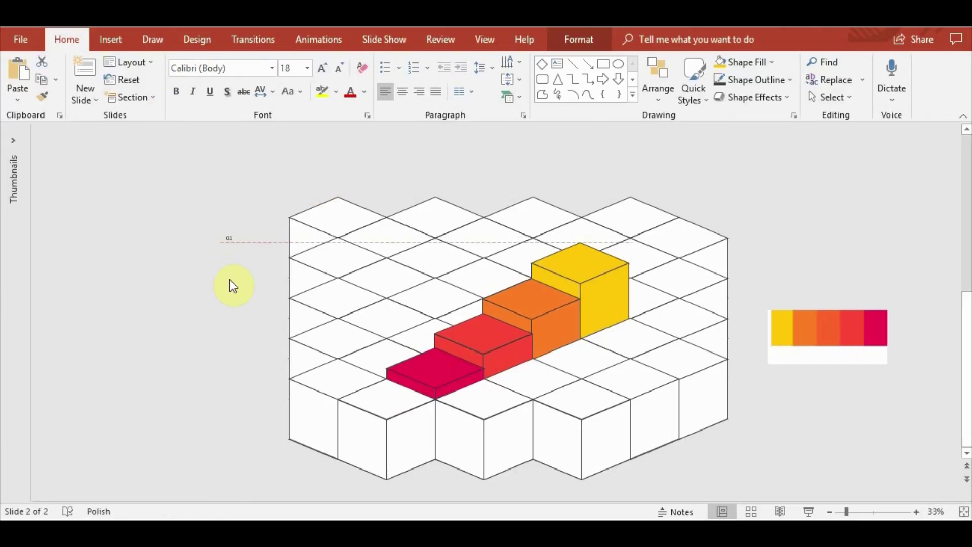
Enlarge the 01 text to 88 pt and move it onto the pink step
{"action": "left_click", "coordinate": [322, 73]}
{"action": "left_click", "coordinate": [321, 70]}
{"action": "left_click", "coordinate": [321, 71]}
{"action": "left_click", "coordinate": [320, 70]}
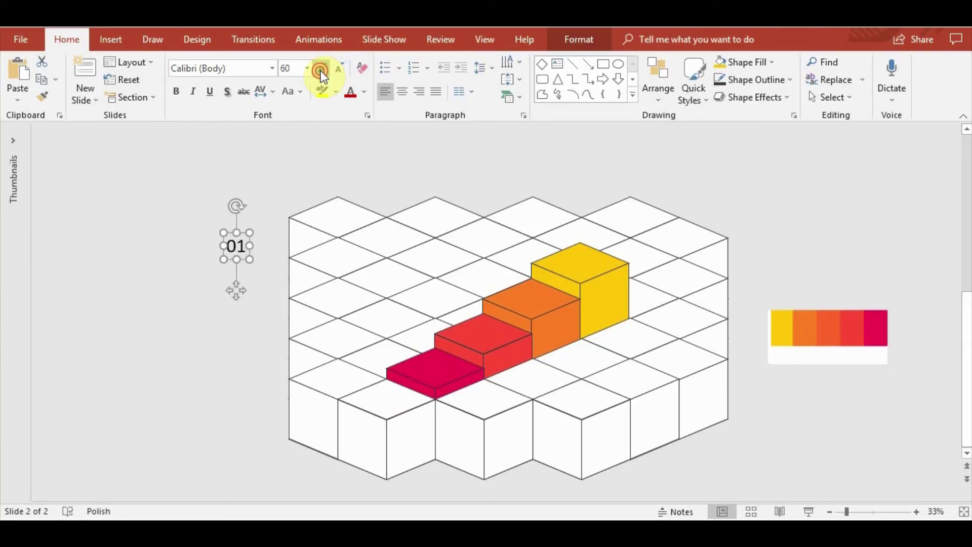
{"action": "left_click", "coordinate": [320, 70]}
{"action": "left_click", "coordinate": [320, 71]}
{"action": "left_click", "coordinate": [320, 71]}
{"action": "left_click", "coordinate": [320, 70]}
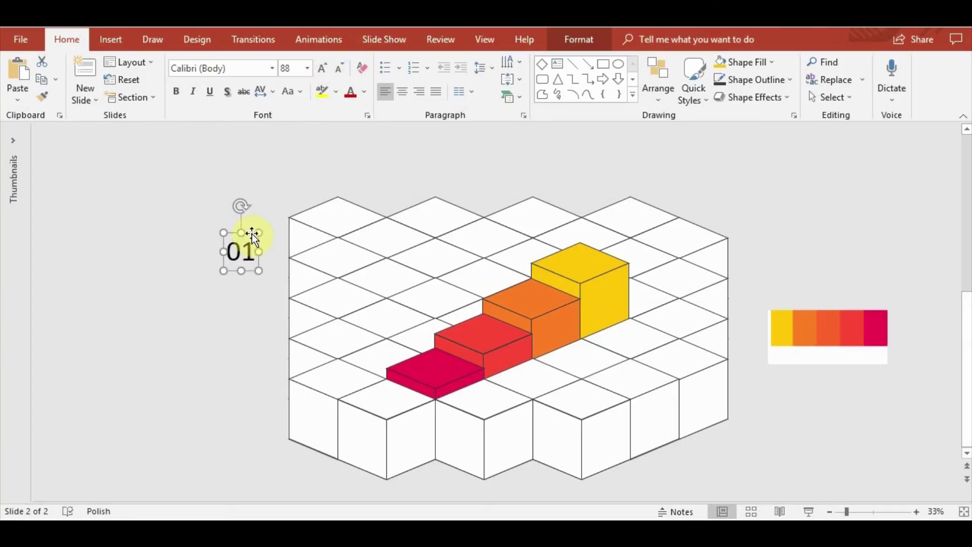
{"action": "left_click_drag", "start_coordinate": [252, 234], "coordinate": [467, 352]}
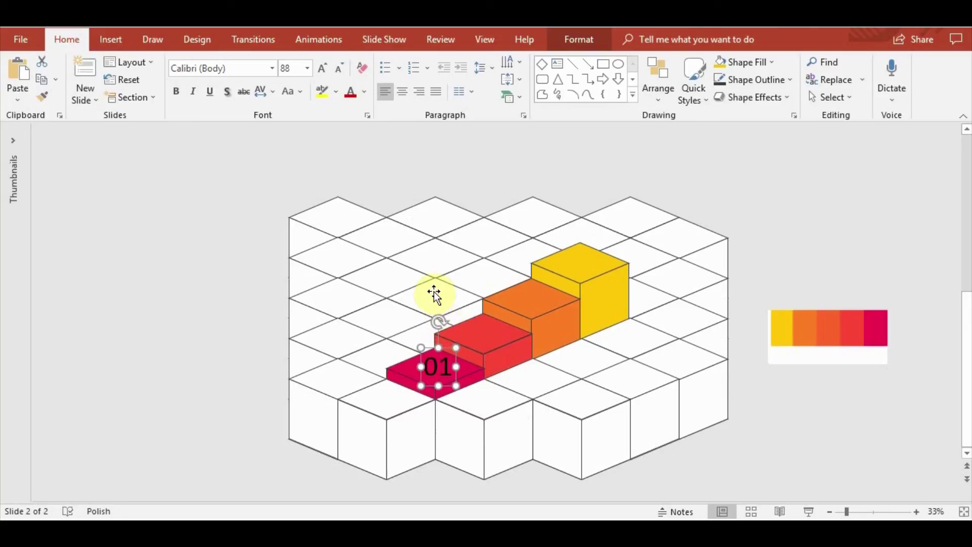
Make the 01 label white and apply a Parallel 3-D rotation preset
{"action": "left_click", "coordinate": [363, 93]}
{"action": "left_click", "coordinate": [352, 127]}
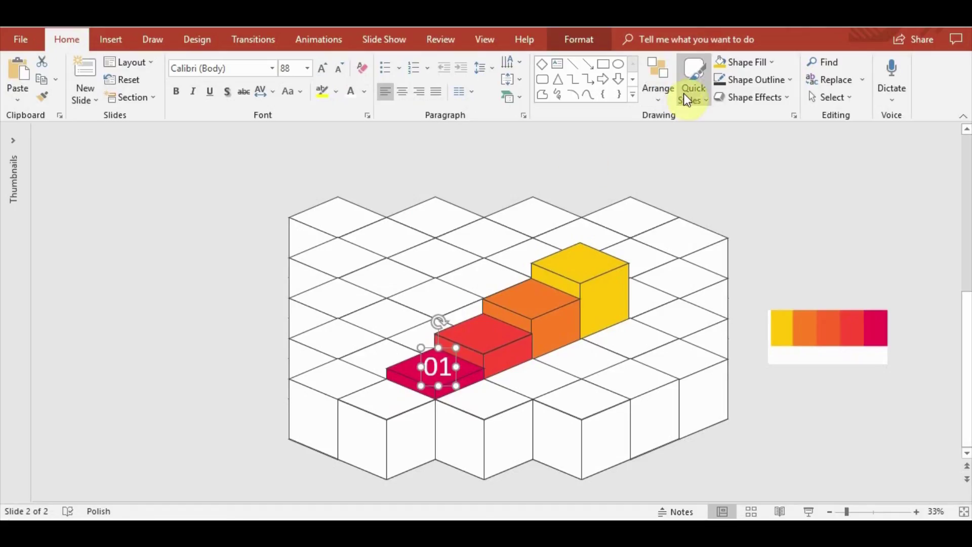
{"action": "left_click", "coordinate": [661, 91]}
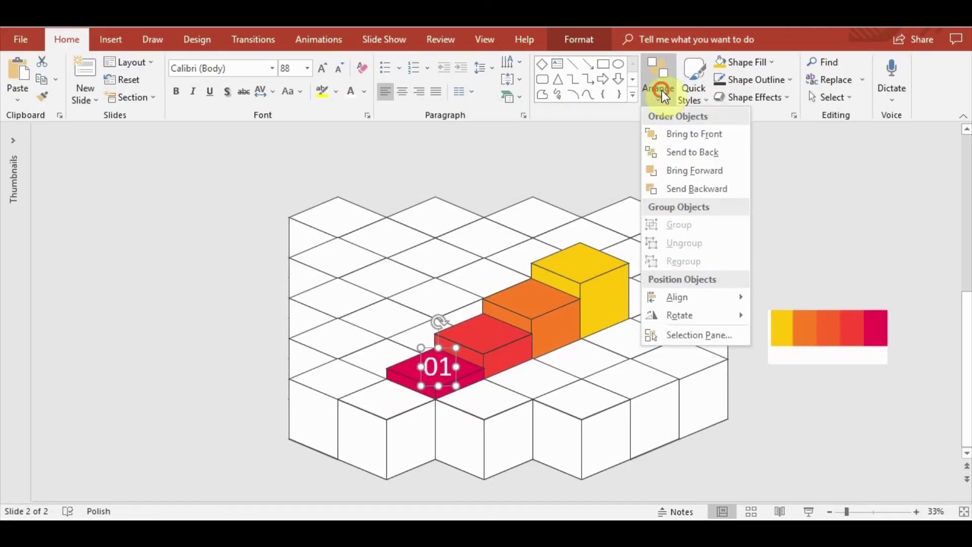
{"action": "left_click", "coordinate": [661, 90]}
{"action": "left_click", "coordinate": [580, 40]}
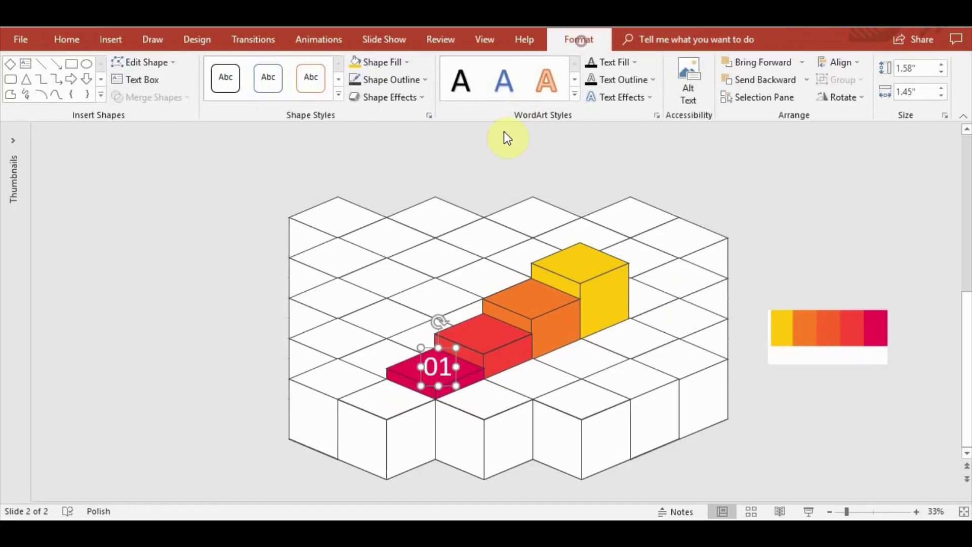
{"action": "left_click", "coordinate": [423, 97]}
{"action": "mouse_move", "coordinate": [409, 328]}
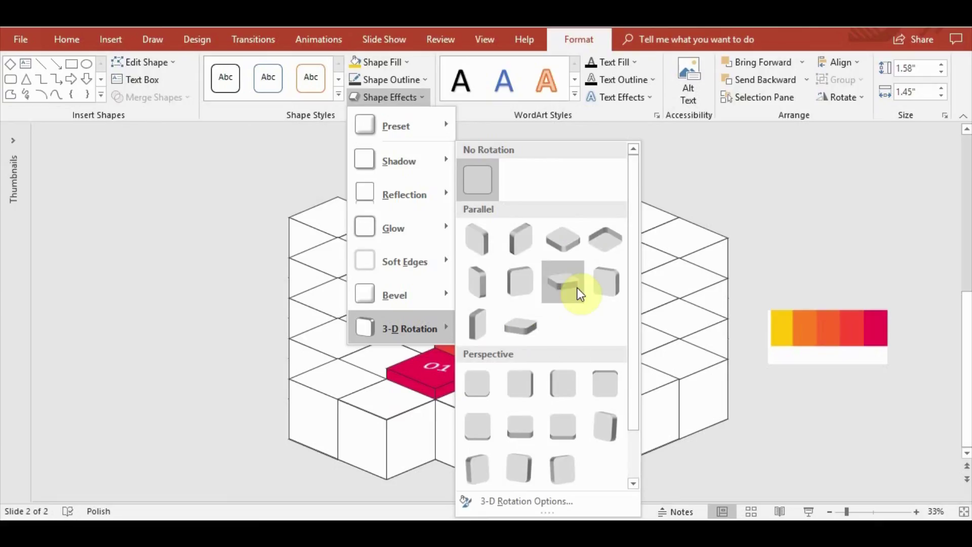
{"action": "left_click", "coordinate": [564, 285]}
Set the 01 label's 3-D rotation to X 309.4°, Y 314.1°, Z 64.4° in Format Shape
{"action": "scroll", "coordinate": [500, 402], "scroll_direction": "up", "scroll_amount": 3, "text": "ctrl"}
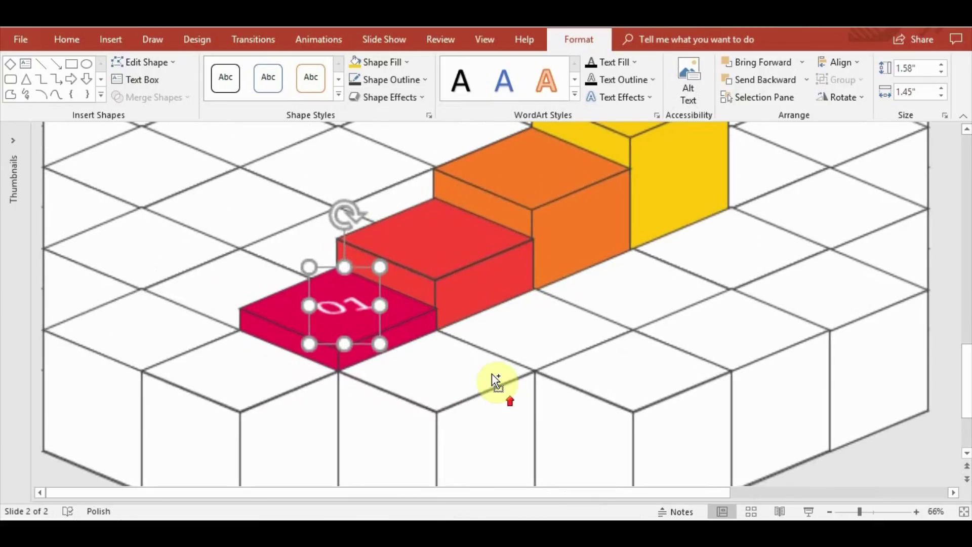
{"action": "left_click", "coordinate": [428, 114]}
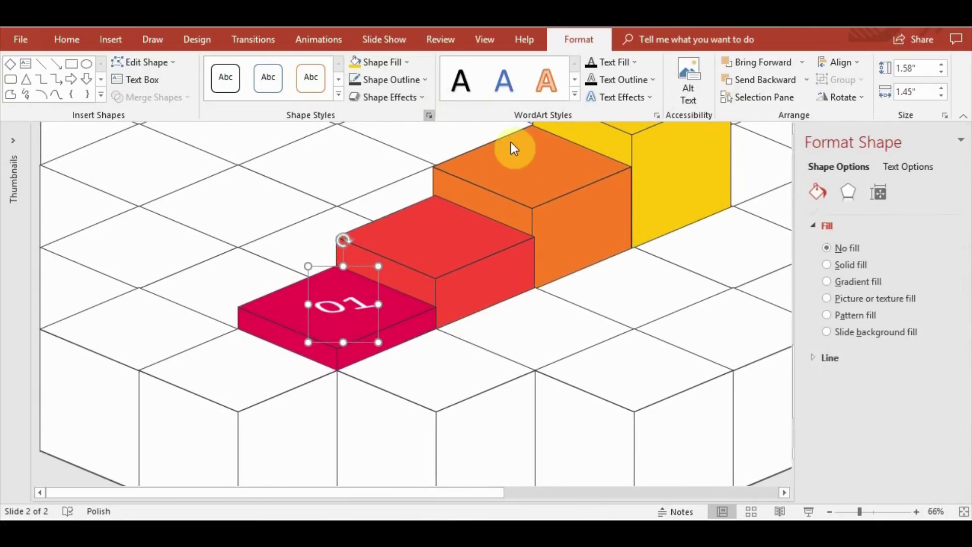
{"action": "left_click", "coordinate": [813, 188]}
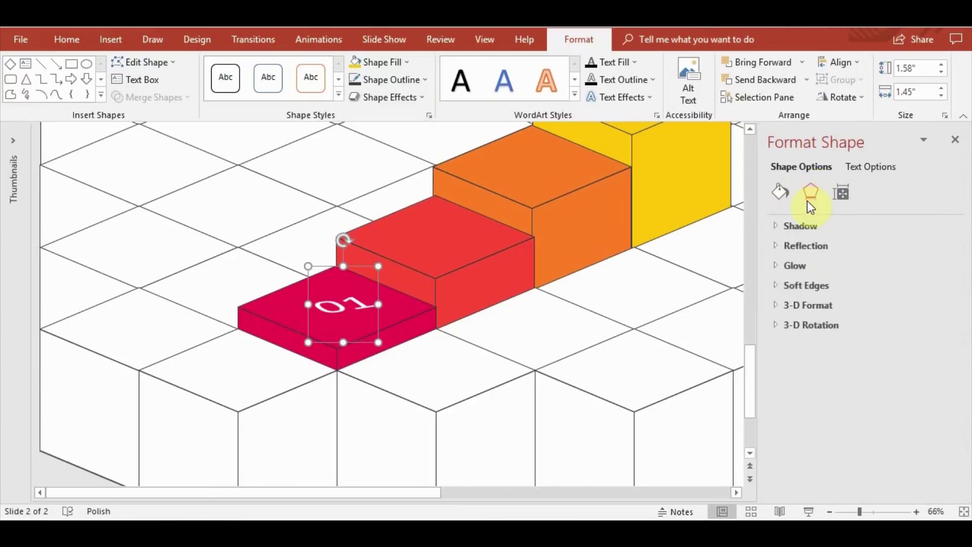
{"action": "left_click", "coordinate": [771, 325]}
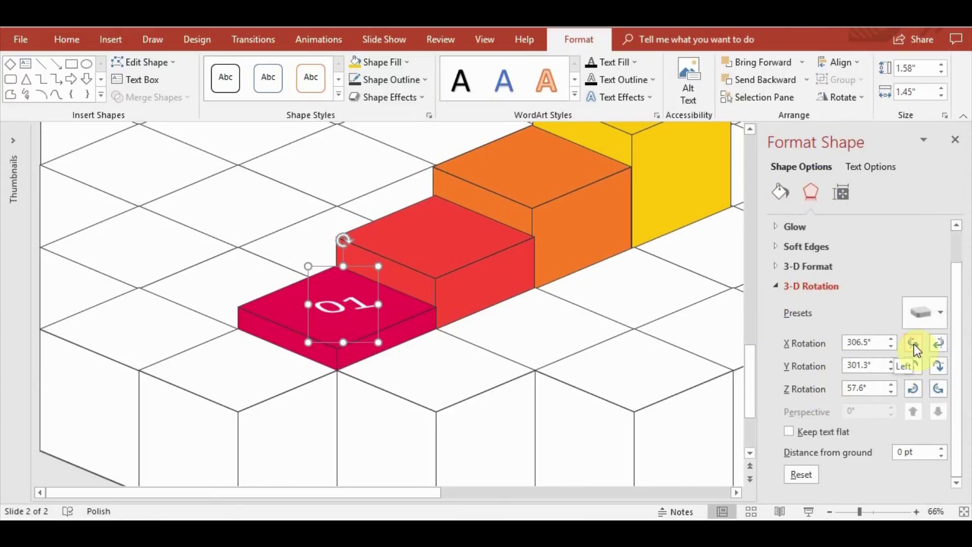
{"action": "left_click", "coordinate": [911, 344]}
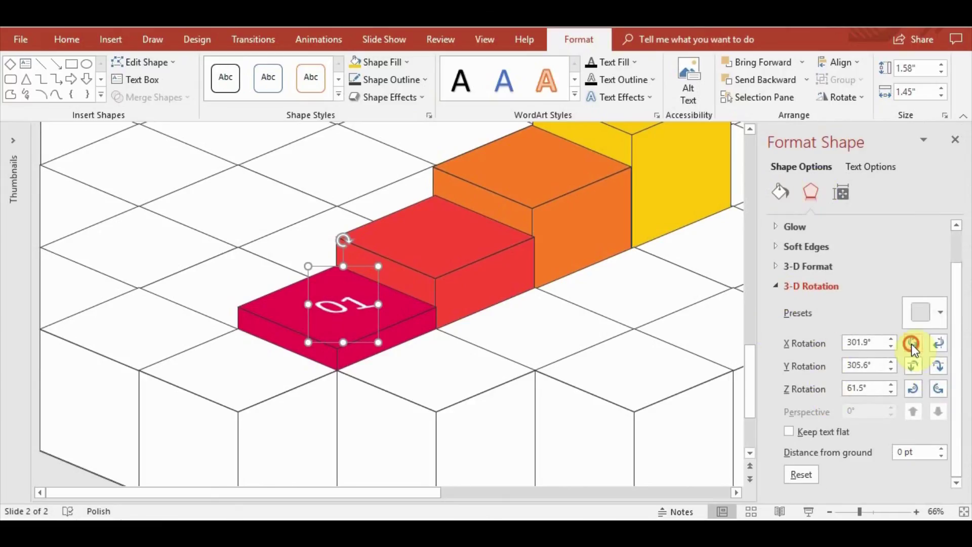
{"action": "left_click", "coordinate": [937, 367]}
{"action": "left_click", "coordinate": [913, 369]}
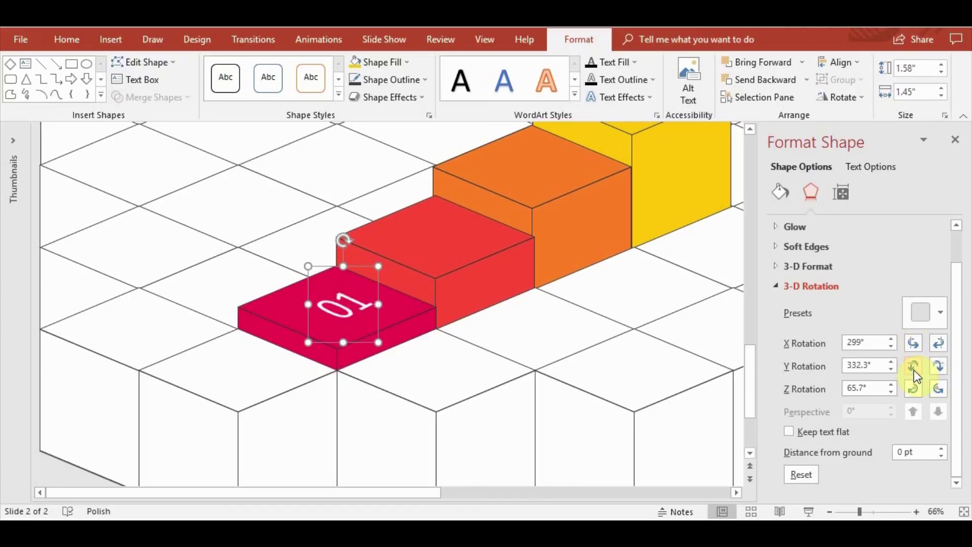
{"action": "left_click", "coordinate": [936, 345]}
{"action": "left_click", "coordinate": [937, 348]}
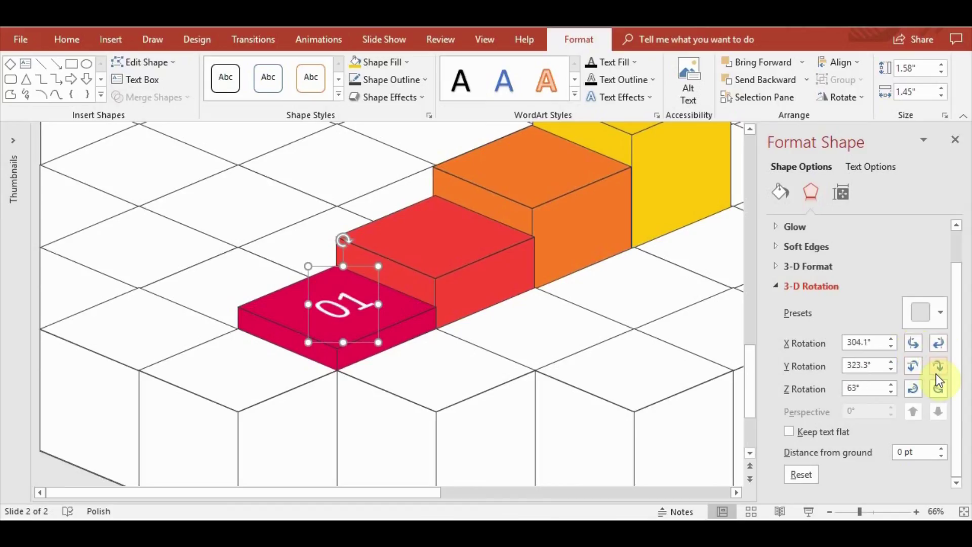
{"action": "left_click", "coordinate": [937, 365]}
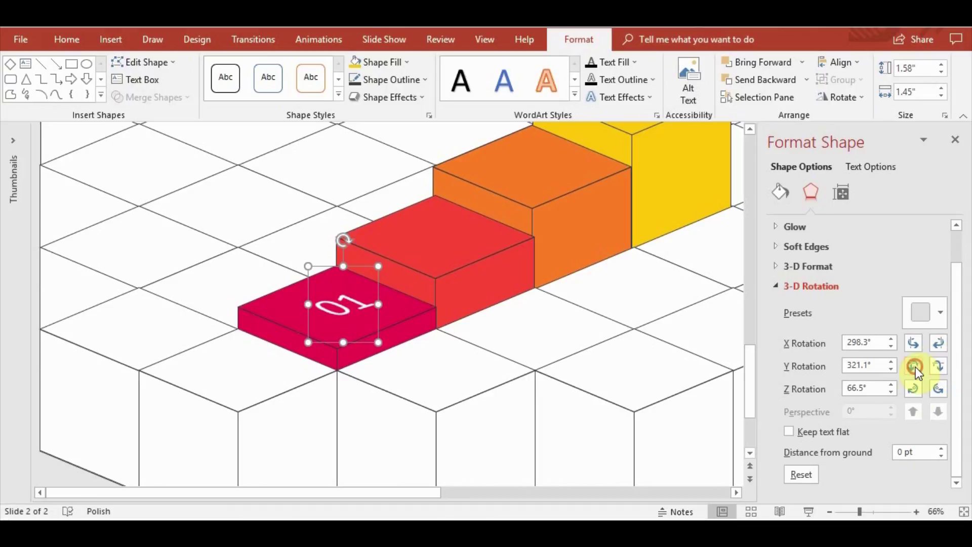
{"action": "left_click", "coordinate": [914, 366]}
{"action": "left_click", "coordinate": [934, 386]}
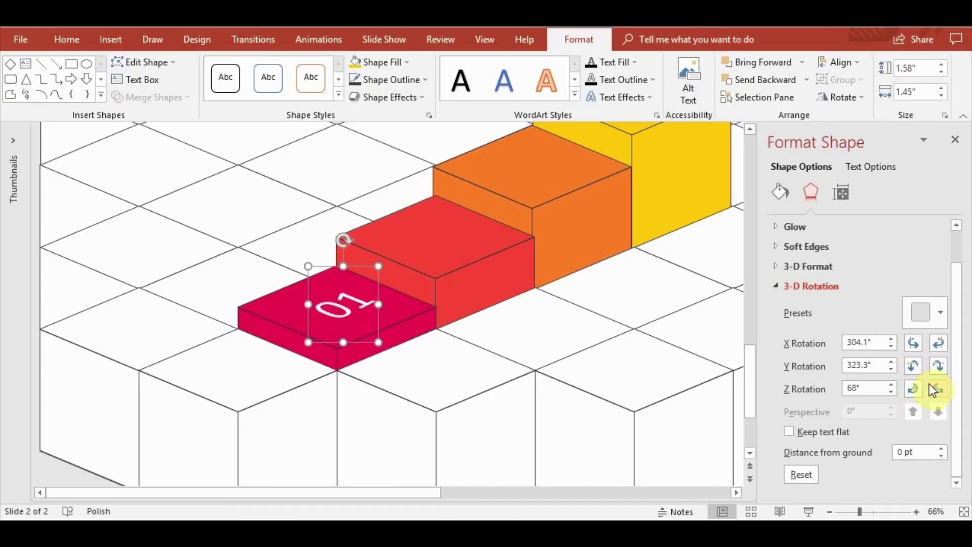
{"action": "left_click", "coordinate": [912, 364]}
{"action": "left_click", "coordinate": [935, 367]}
{"action": "left_click", "coordinate": [937, 346]}
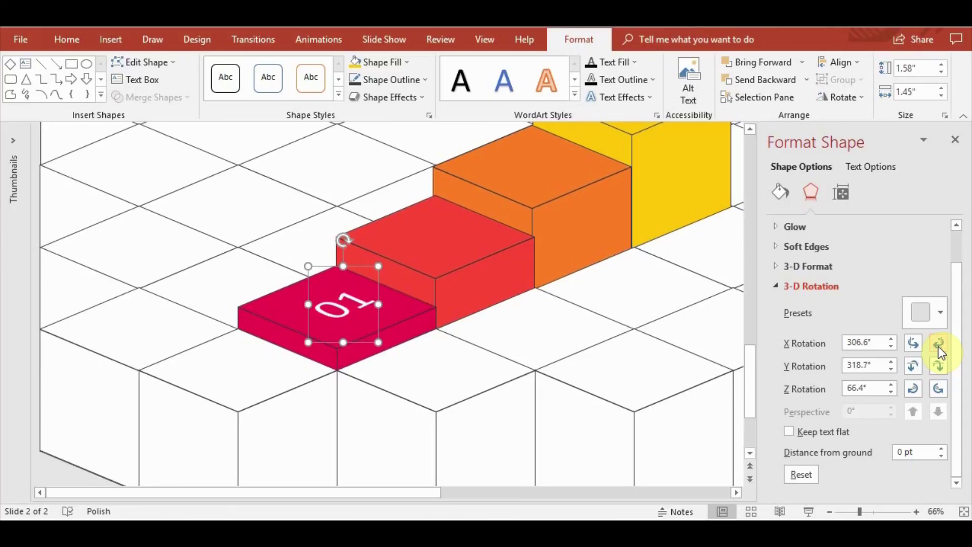
{"action": "left_click", "coordinate": [938, 346]}
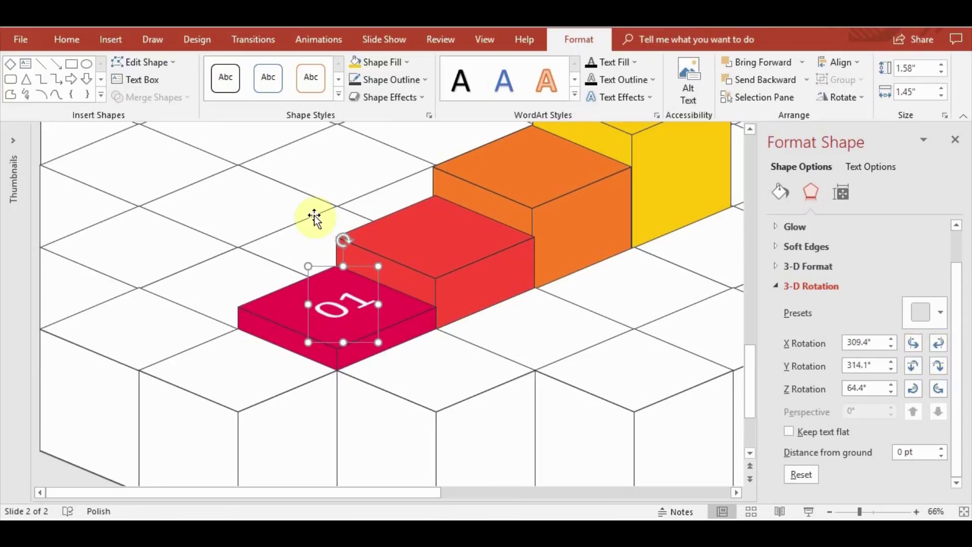
Increase the 01 text to 115 pt and centre it on the pink tile
{"action": "left_click", "coordinate": [76, 39]}
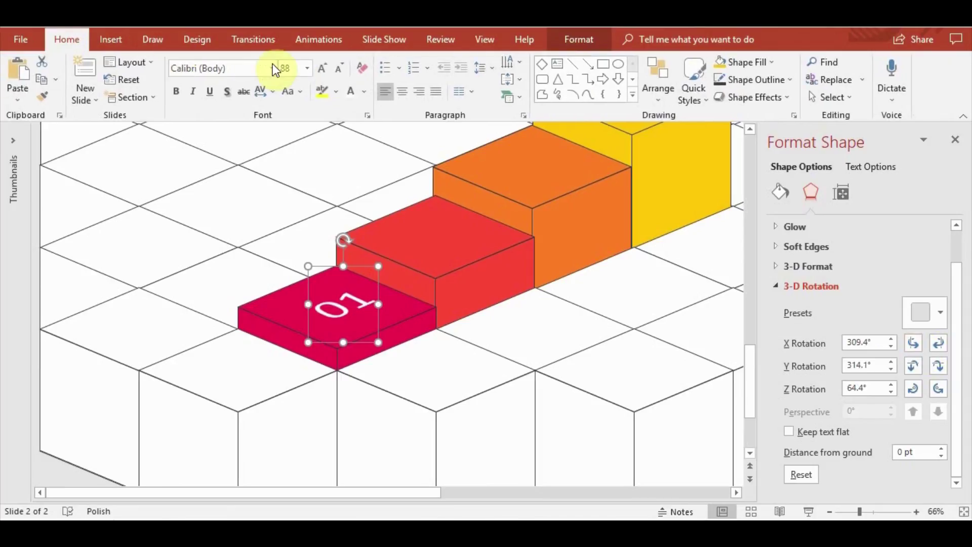
{"action": "left_click", "coordinate": [328, 66]}
{"action": "left_click", "coordinate": [377, 272]}
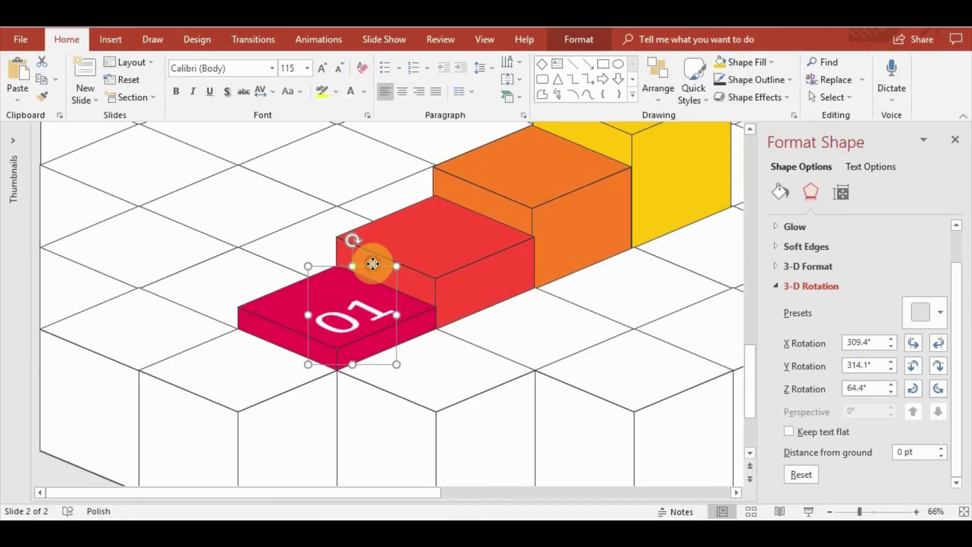
{"action": "left_click_drag", "start_coordinate": [372, 264], "coordinate": [362, 256]}
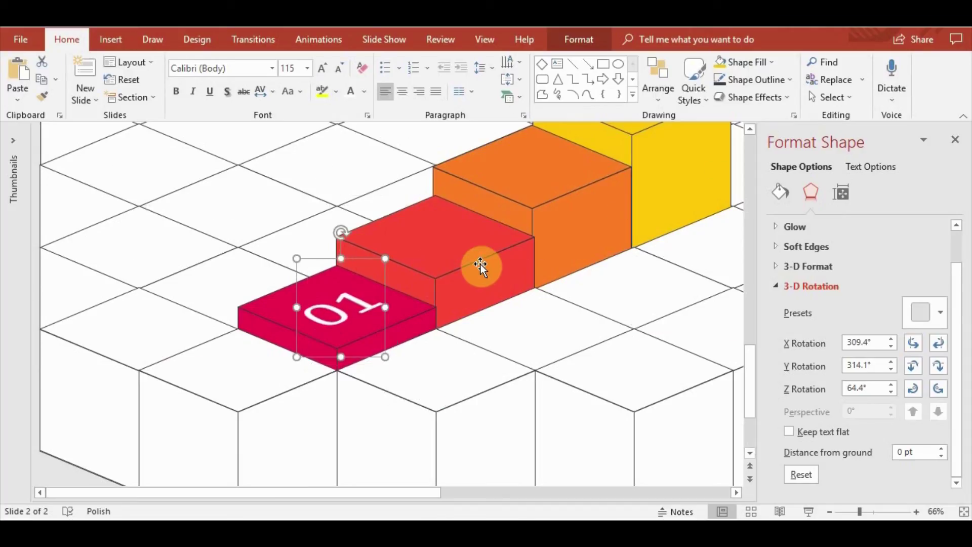
Duplicate the 01 label onto the red step and change the copy to 02
{"action": "mouse_move", "coordinate": [480, 263]}
{"action": "left_mouse_down"}
{"action": "mouse_move", "coordinate": [389, 278]}
{"action": "mouse_move", "coordinate": [461, 186]}
{"action": "left_mouse_up"}
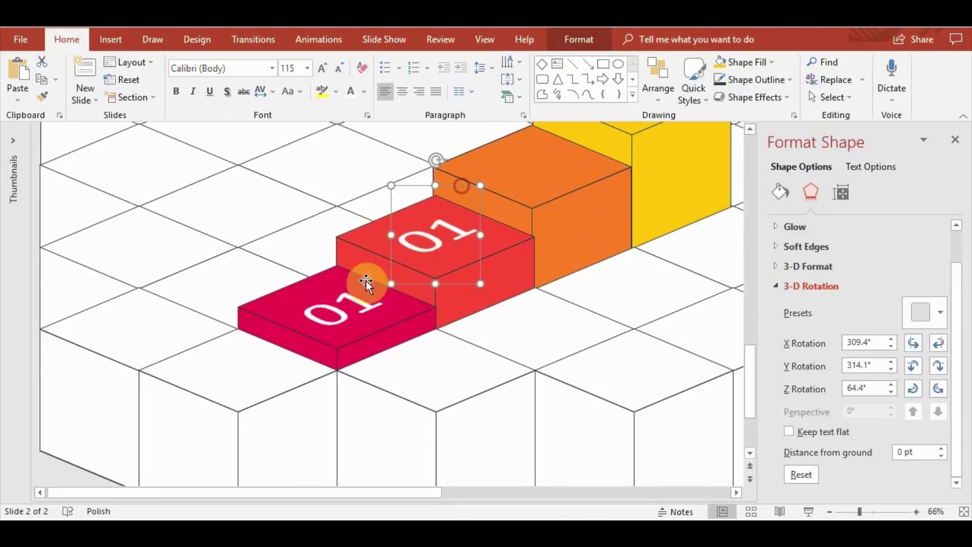
{"action": "left_click", "coordinate": [355, 258]}
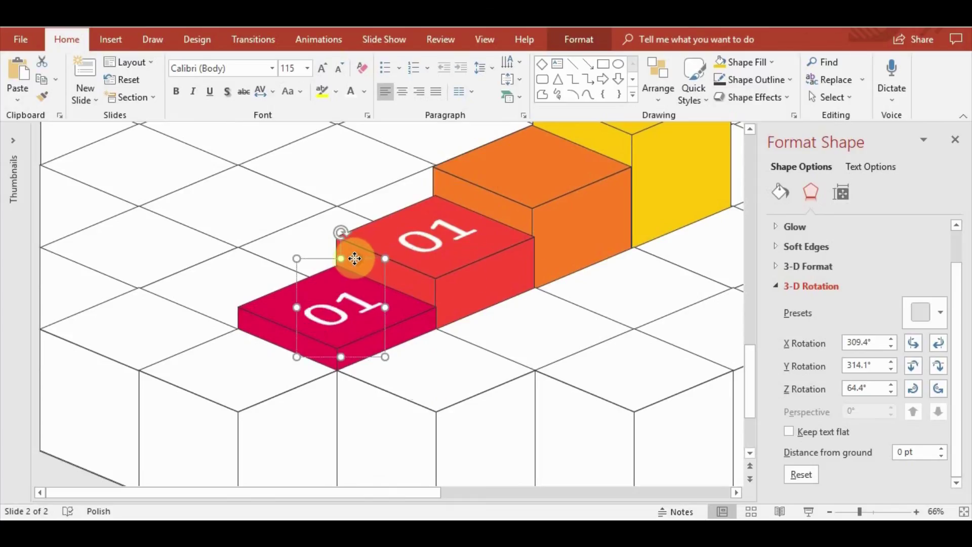
{"action": "left_click_drag", "start_coordinate": [355, 259], "coordinate": [354, 254]}
{"action": "left_click", "coordinate": [468, 238]}
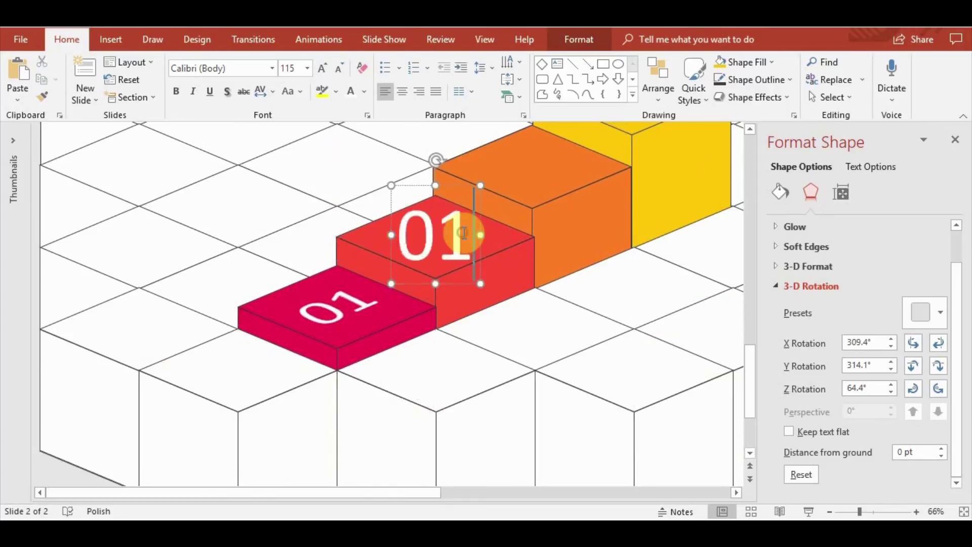
{"action": "left_click", "coordinate": [457, 186]}
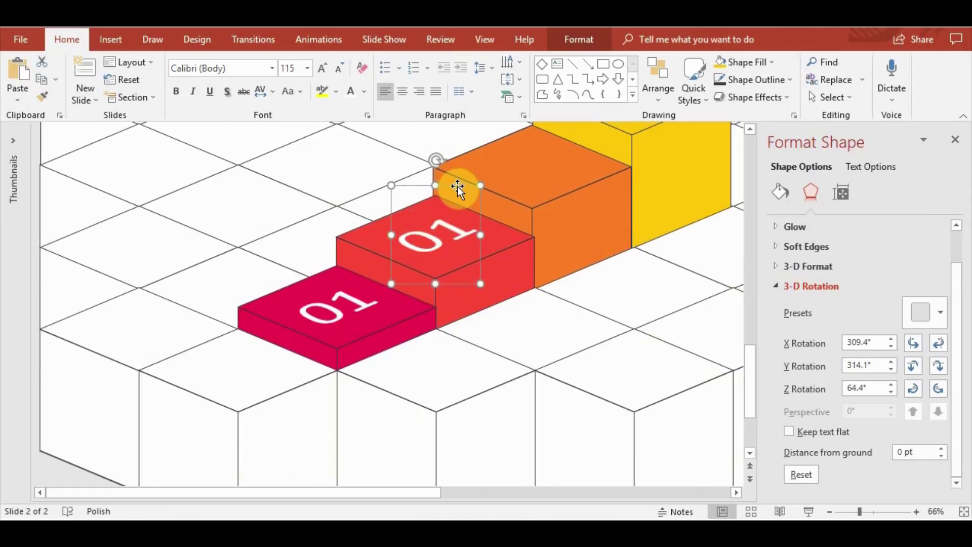
{"action": "left_click_drag", "start_coordinate": [457, 188], "coordinate": [454, 183]}
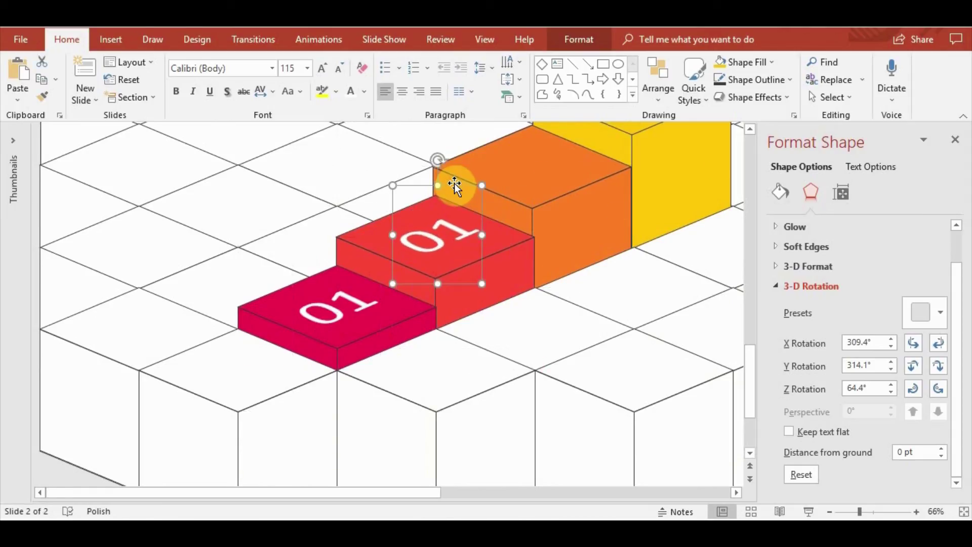
{"action": "type", "text": "02"}
{"action": "key", "text": "BackSpace"}
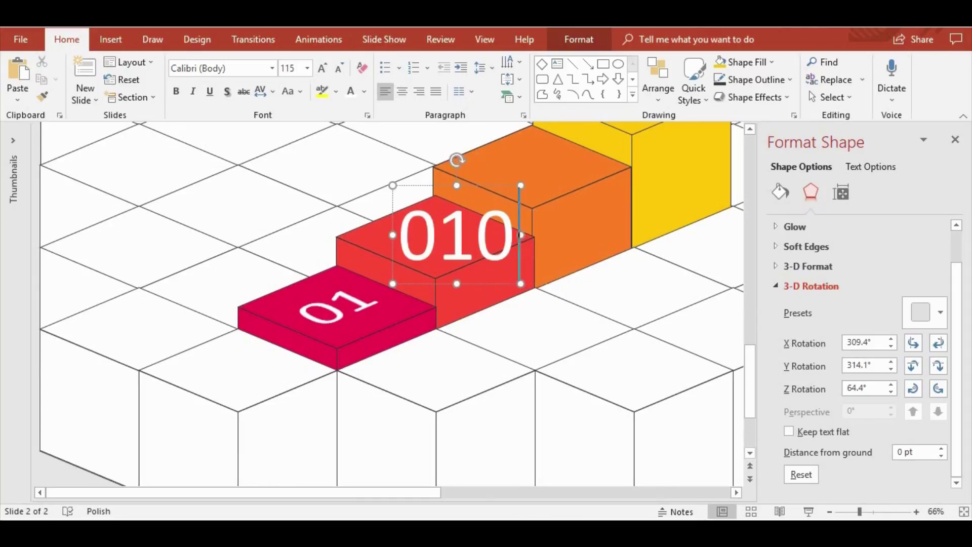
{"action": "key", "text": "BackSpace"}
{"action": "key", "text": "BackSpace"}
{"action": "type", "text": "2"}
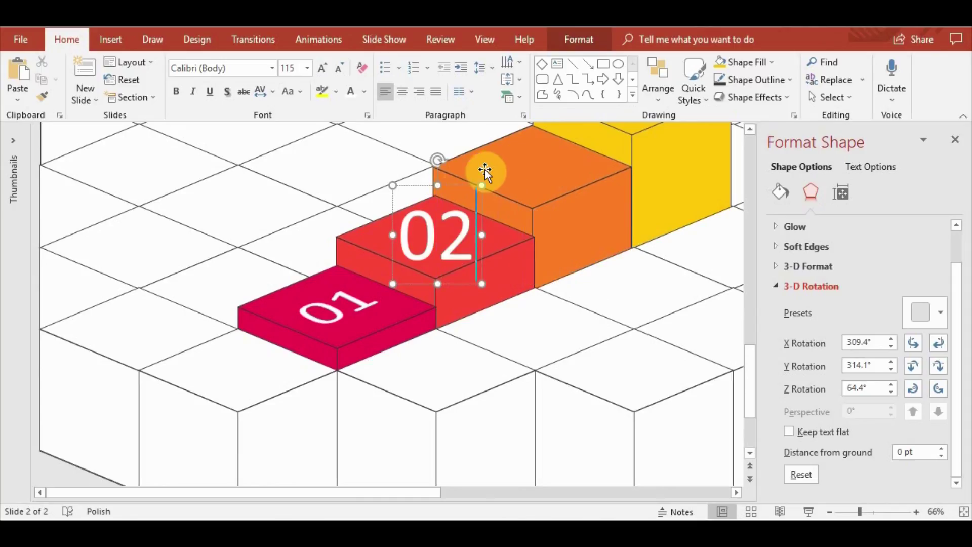
{"action": "left_click", "coordinate": [452, 183]}
Paste a copy onto the orange step's top and change it to 03
{"action": "scroll", "coordinate": [538, 267], "scroll_direction": "up", "scroll_amount": 3}
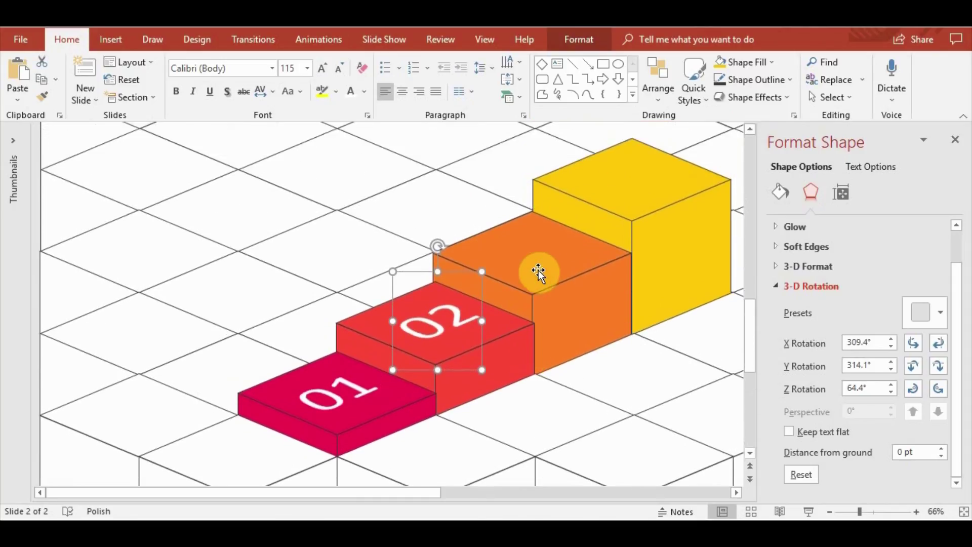
{"action": "key", "text": "ctrl+v"}
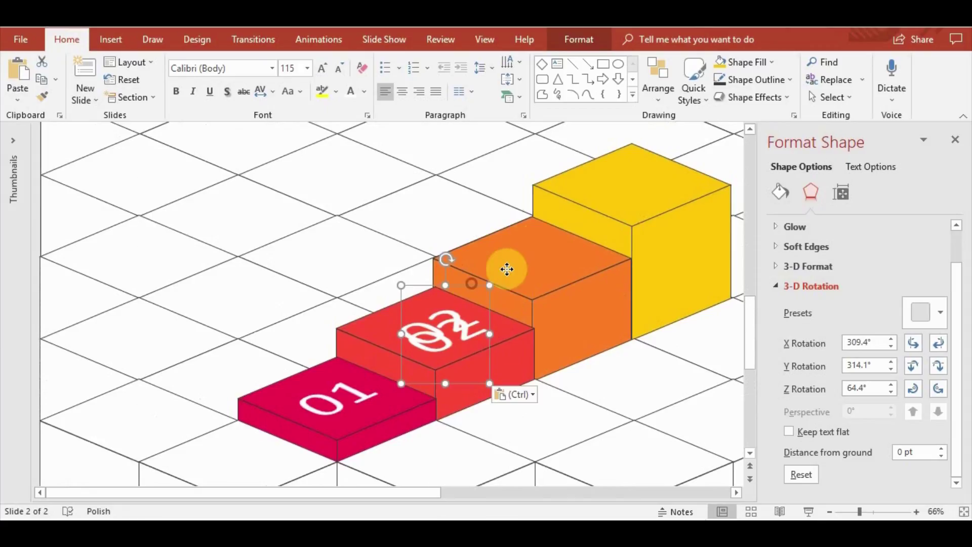
{"action": "left_click_drag", "start_coordinate": [505, 267], "coordinate": [558, 207]}
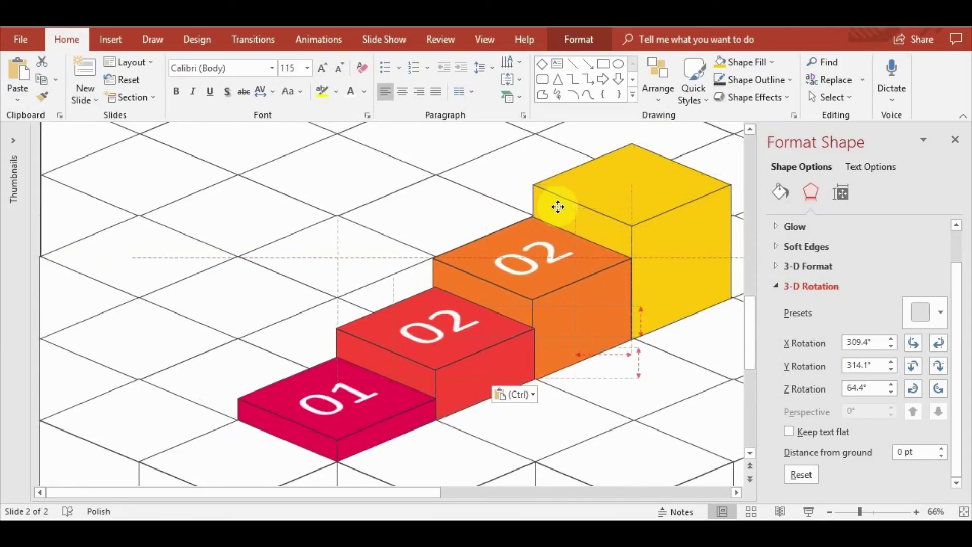
{"action": "left_click", "coordinate": [552, 253]}
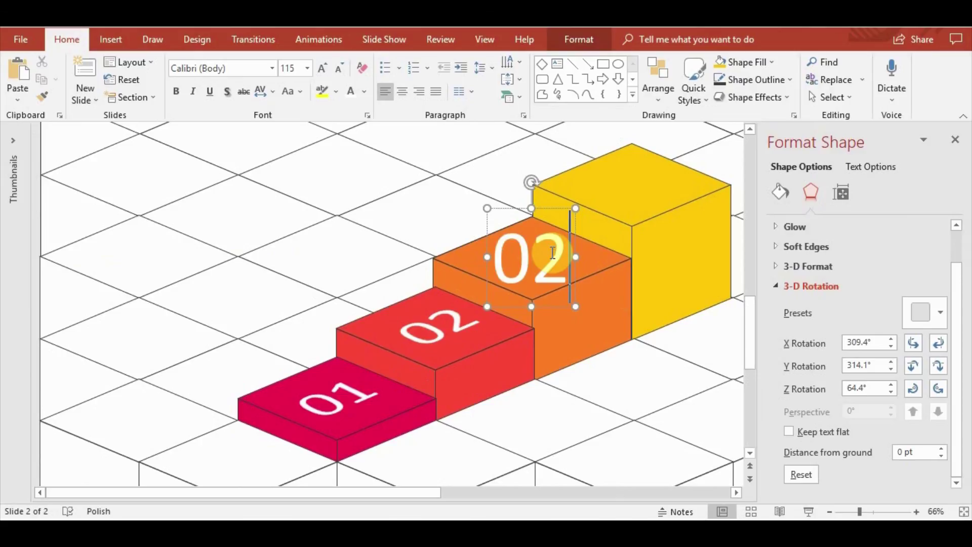
{"action": "key", "text": "BackSpace"}
{"action": "type", "text": "3"}
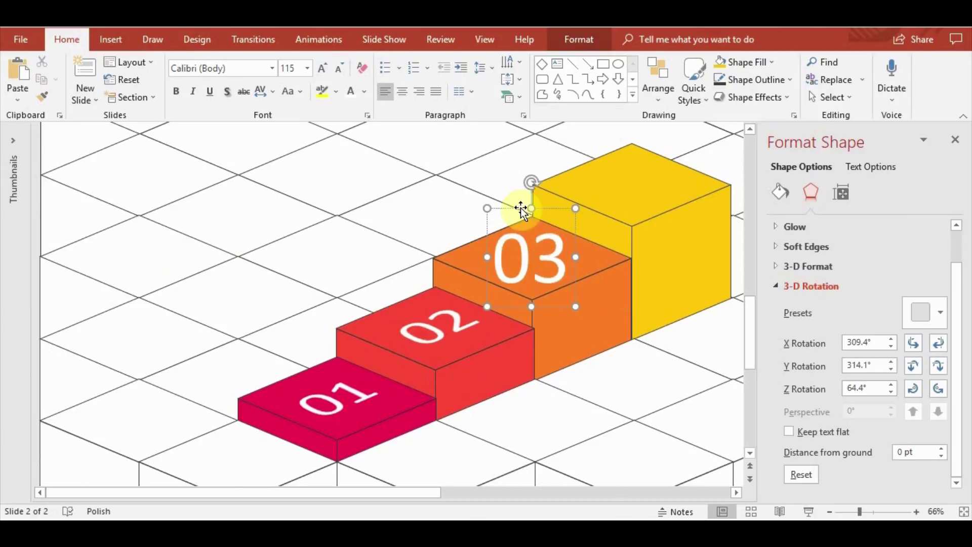
{"action": "left_click", "coordinate": [543, 208]}
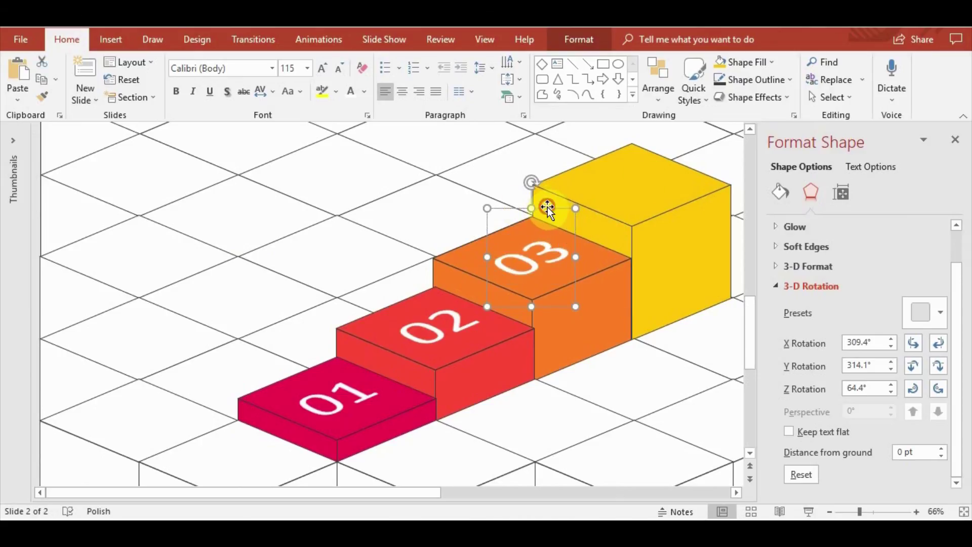
{"action": "left_click_drag", "start_coordinate": [551, 206], "coordinate": [549, 208]}
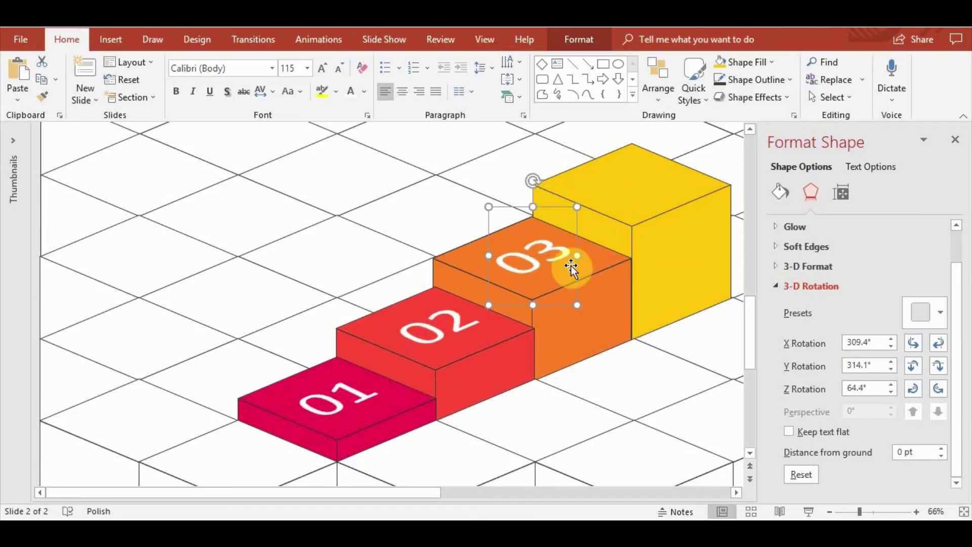
Copy the 03 label onto the yellow cube's top and change it to 04
{"action": "key", "text": "ctrl+c"}
{"action": "key", "text": "ctrl+v"}
{"action": "left_click_drag", "start_coordinate": [570, 211], "coordinate": [649, 136]}
{"action": "left_click", "coordinate": [651, 181]}
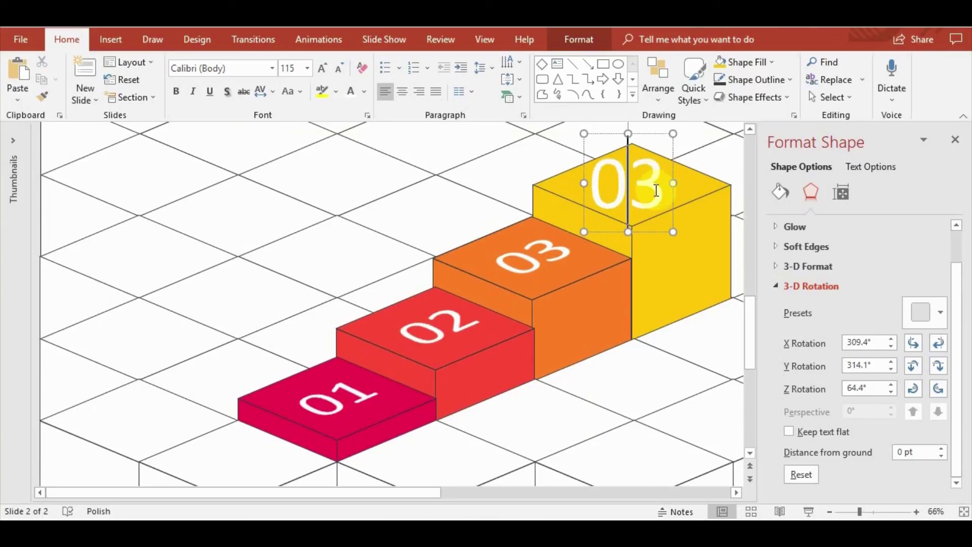
{"action": "left_click", "coordinate": [656, 191]}
{"action": "type", "text": "4"}
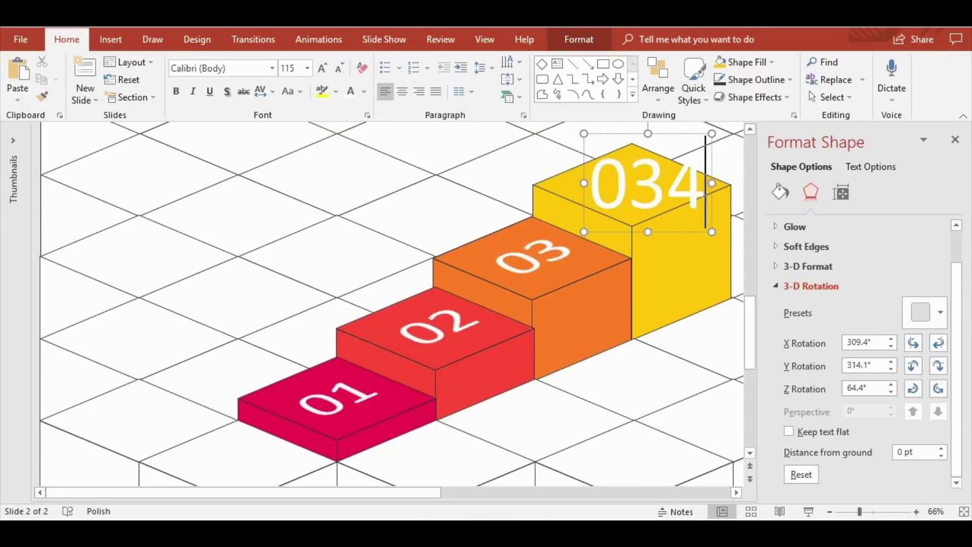
{"action": "left_click", "coordinate": [666, 182]}
{"action": "key", "text": "BackSpace"}
{"action": "left_click", "coordinate": [362, 291]}
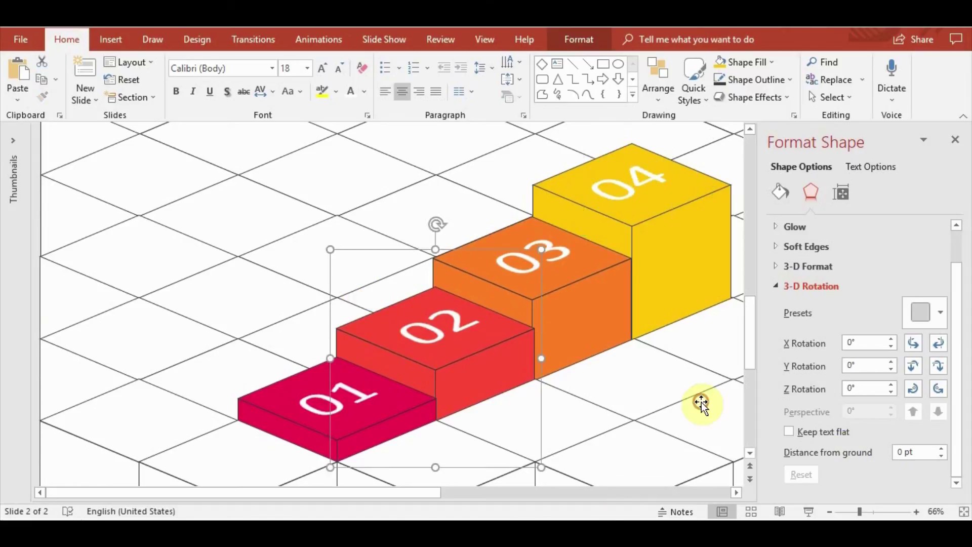
Select the 01 label and add the 02, 03 and 04 labels to the selection
{"action": "scroll", "coordinate": [606, 409], "scroll_direction": "down", "scroll_amount": 3, "text": "ctrl"}
{"action": "left_click", "coordinate": [612, 369]}
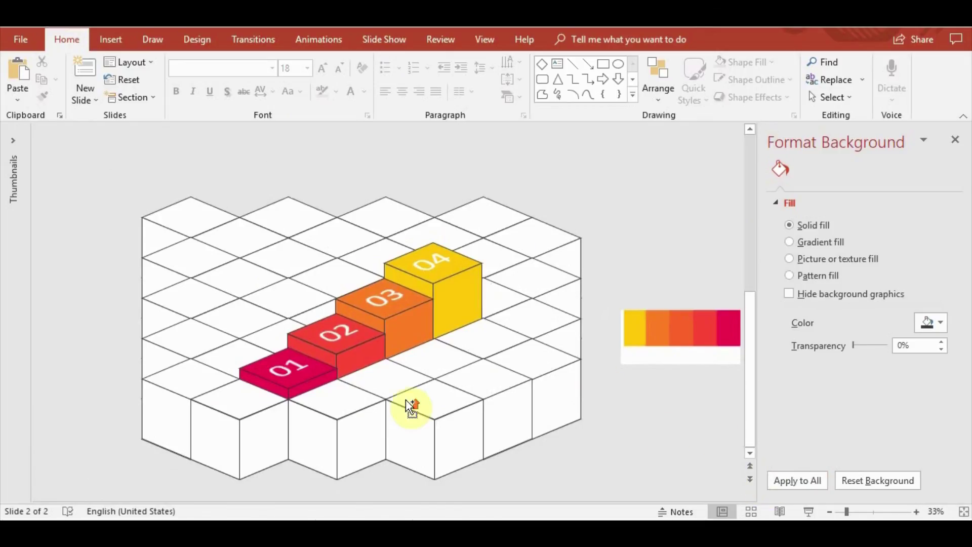
{"action": "scroll", "coordinate": [348, 396], "scroll_direction": "up", "scroll_amount": 3, "text": "ctrl"}
{"action": "left_click", "coordinate": [282, 415]}
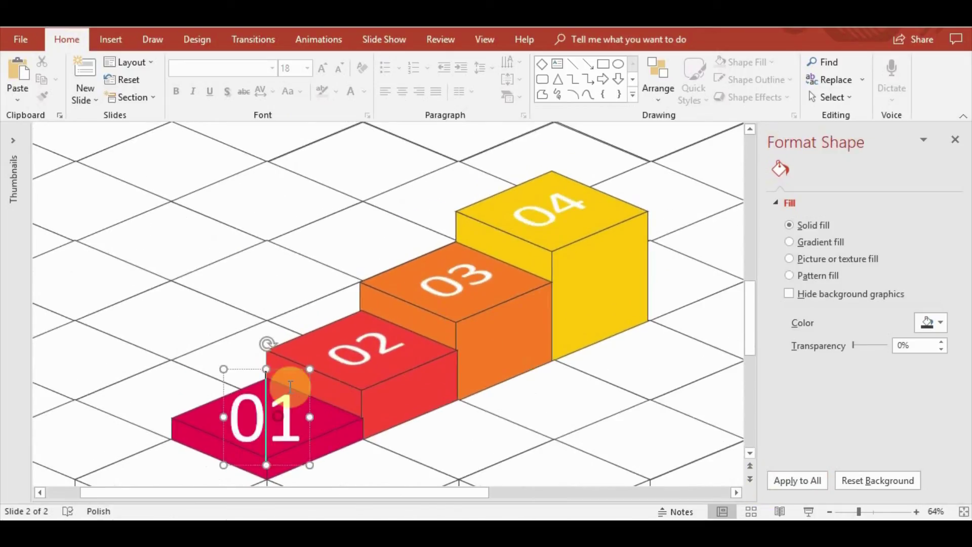
{"action": "left_click", "coordinate": [265, 394]}
{"action": "left_click", "coordinate": [273, 369]}
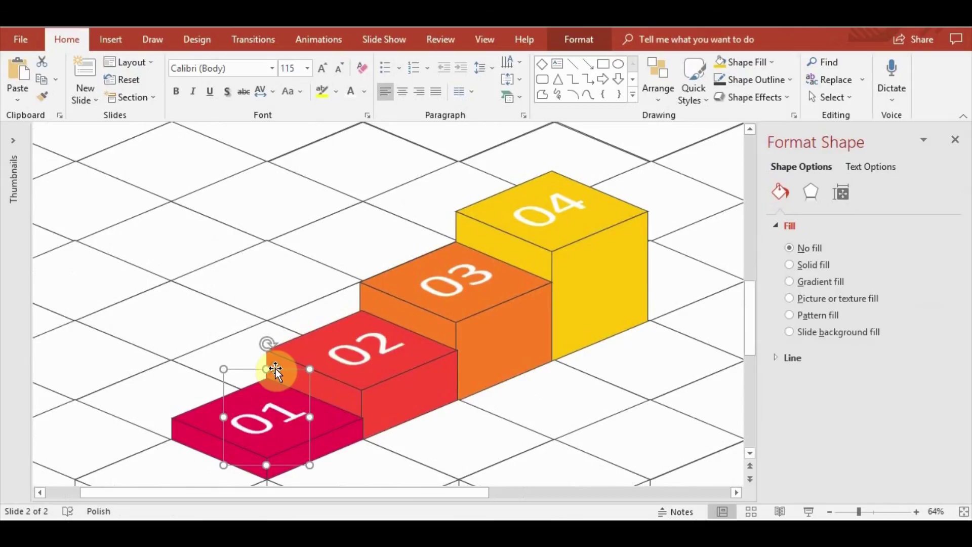
{"action": "left_click", "coordinate": [362, 354], "text": "shift"}
{"action": "left_click", "coordinate": [460, 276], "text": "shift"}
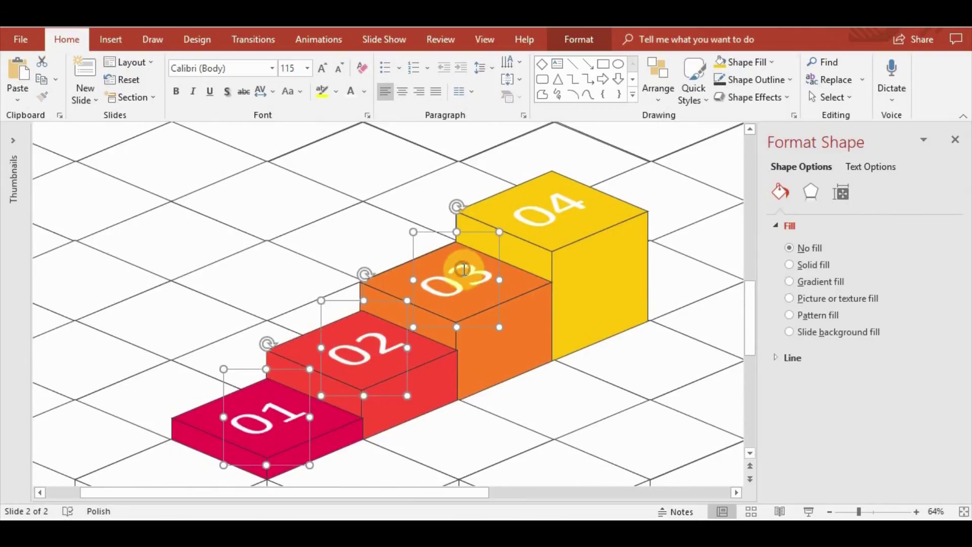
{"action": "left_click", "coordinate": [548, 223], "text": "shift"}
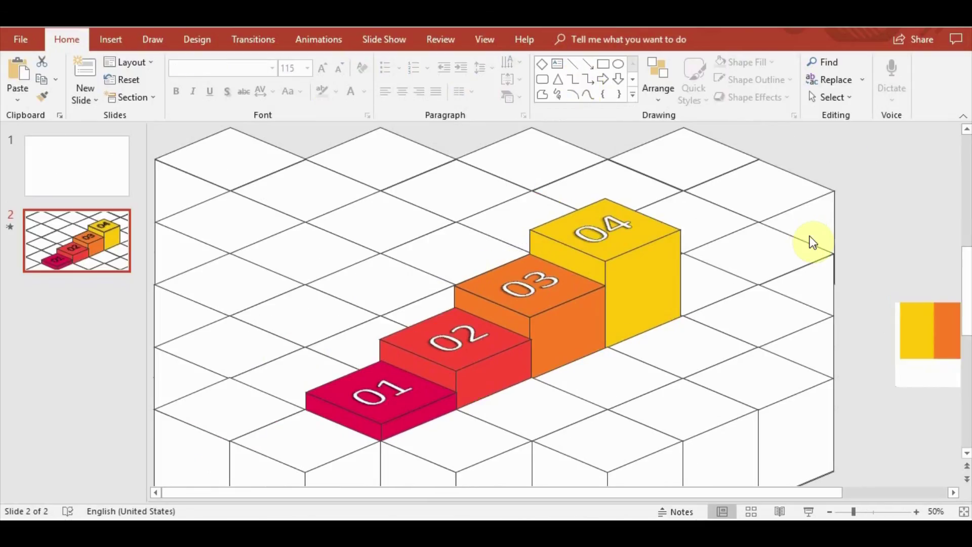
Move the 04 text box frame left, nudge it down, and play the slide show
{"action": "left_click", "coordinate": [714, 174]}
{"action": "left_click", "coordinate": [549, 165], "text": "shift"}
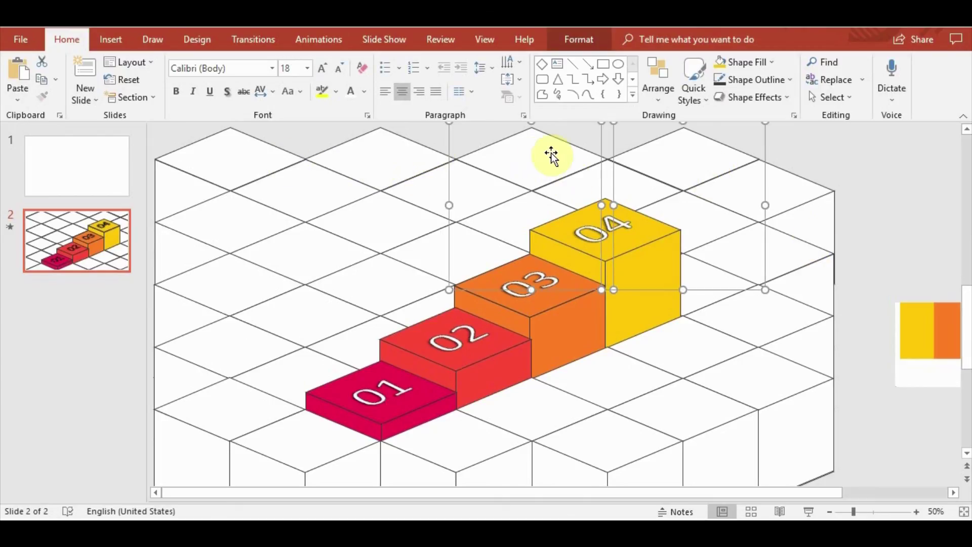
{"action": "left_click", "coordinate": [877, 171]}
{"action": "left_click", "coordinate": [702, 158]}
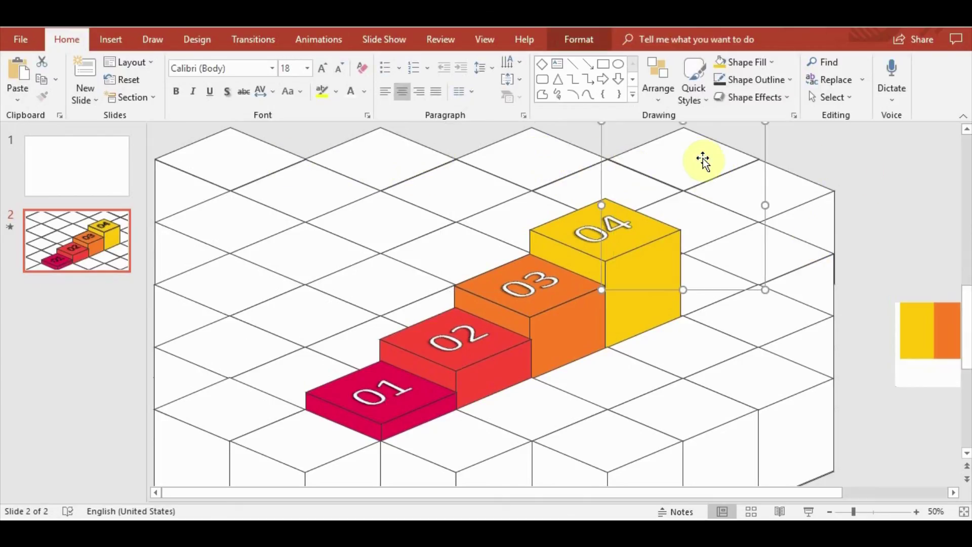
{"action": "mouse_move", "coordinate": [703, 158]}
{"action": "left_mouse_down"}
{"action": "mouse_move", "coordinate": [390, 148]}
{"action": "mouse_move", "coordinate": [406, 163]}
{"action": "mouse_move", "coordinate": [273, 156]}
{"action": "left_mouse_up"}
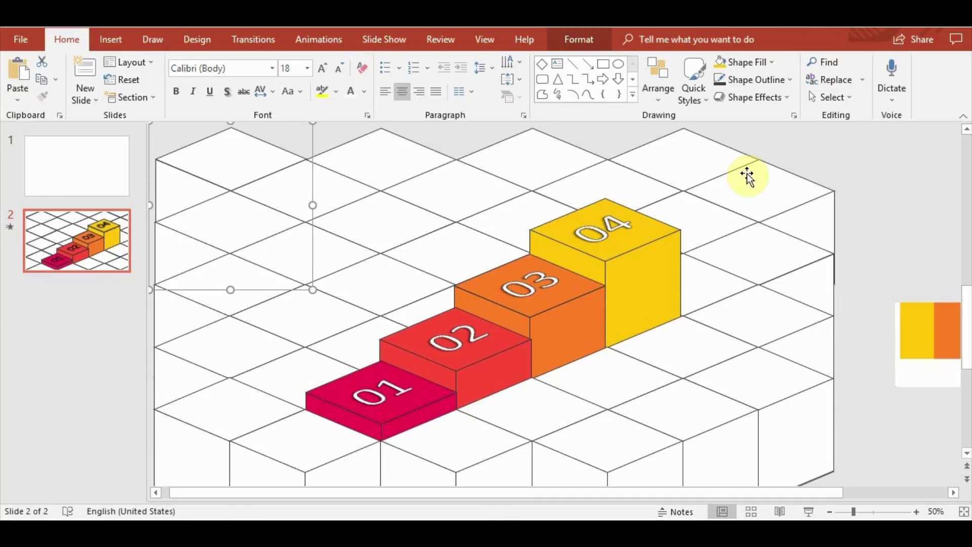
{"action": "key", "text": "Down"}
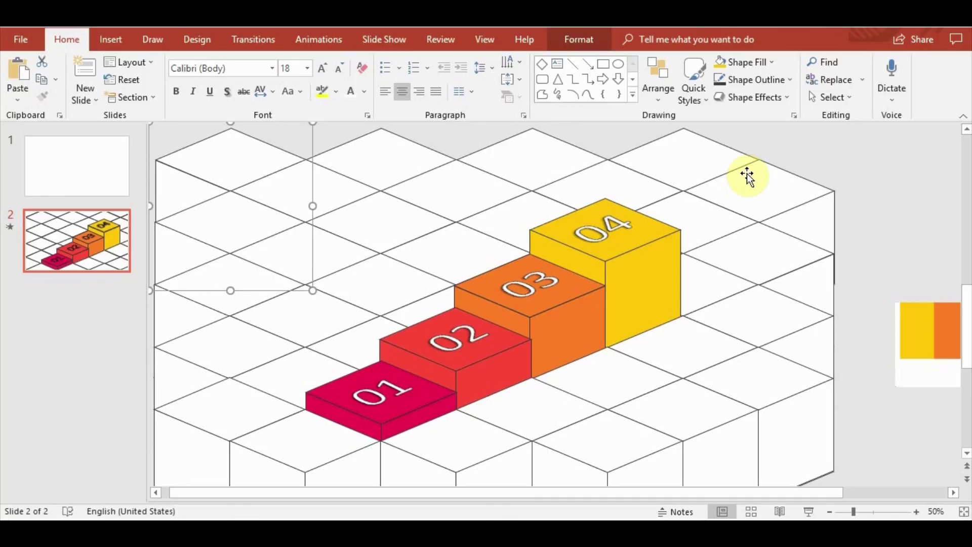
{"action": "left_click", "coordinate": [919, 209]}
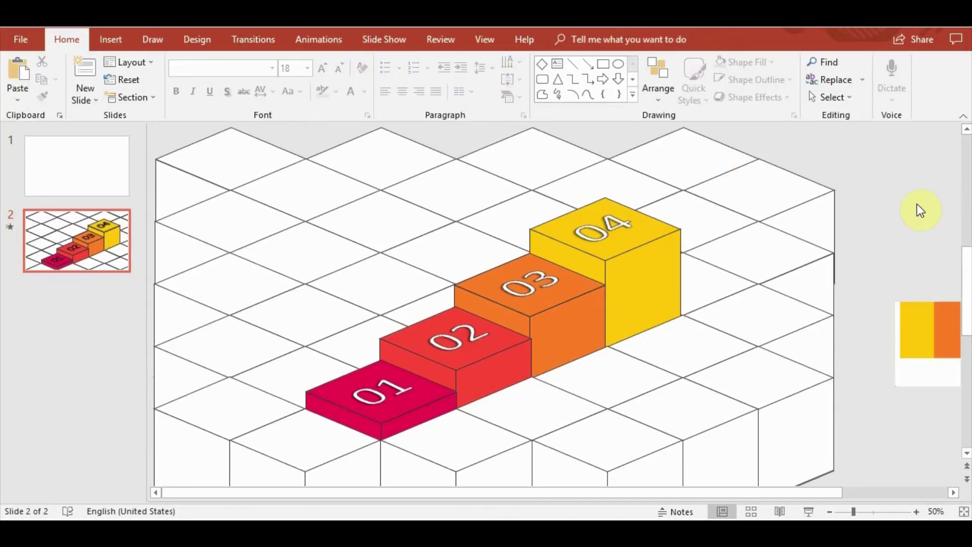
{"action": "left_click", "coordinate": [809, 511]}
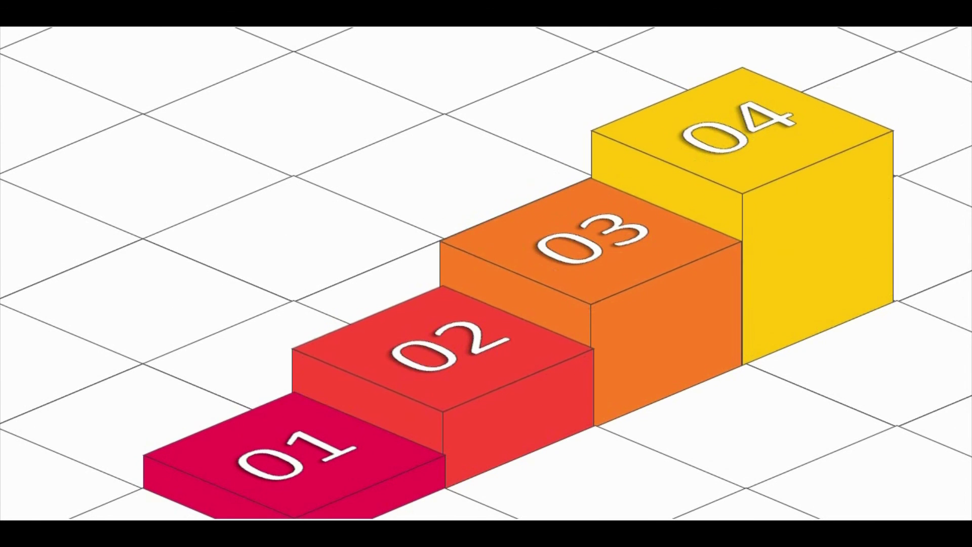
Leave the slide show and give the 01 number label a Fade entrance animation
{"action": "key", "text": "Escape"}
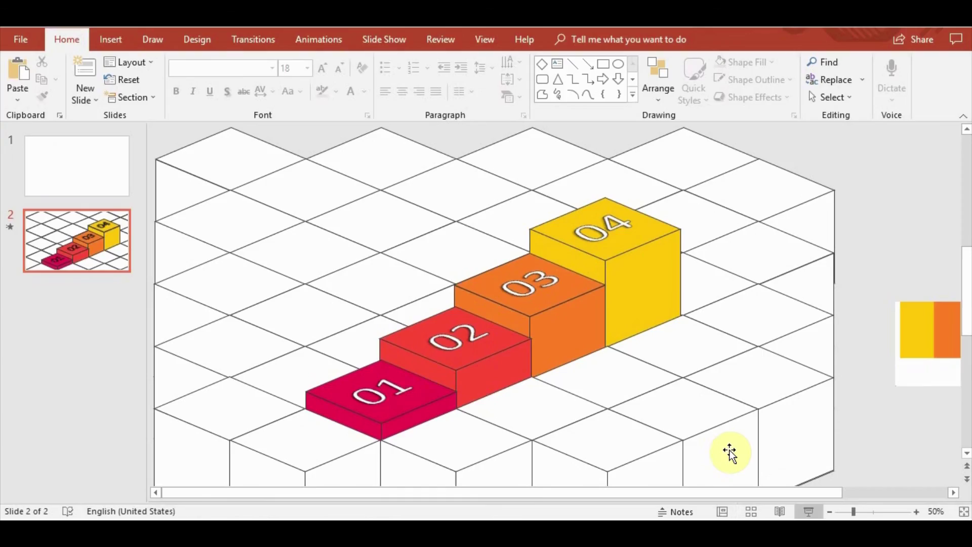
{"action": "left_click", "coordinate": [380, 391]}
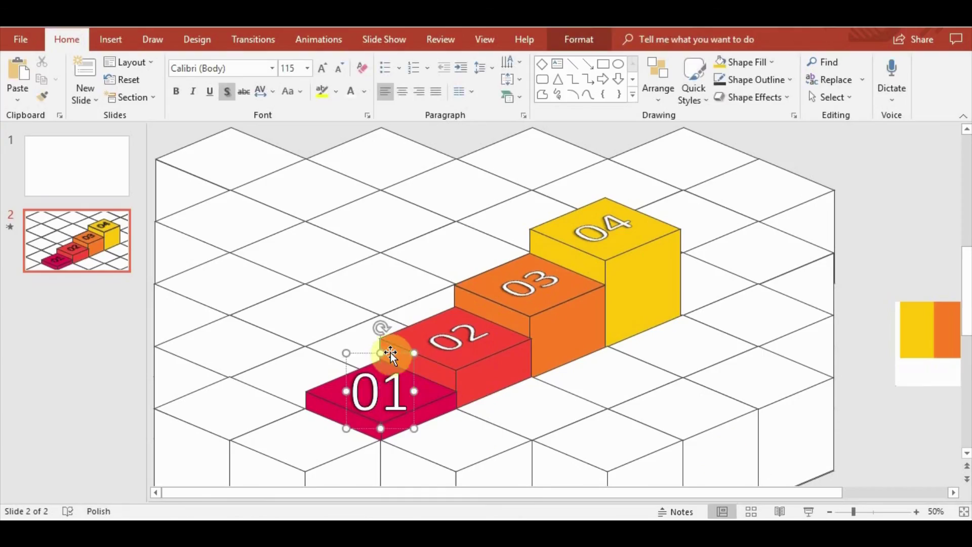
{"action": "left_click", "coordinate": [316, 39]}
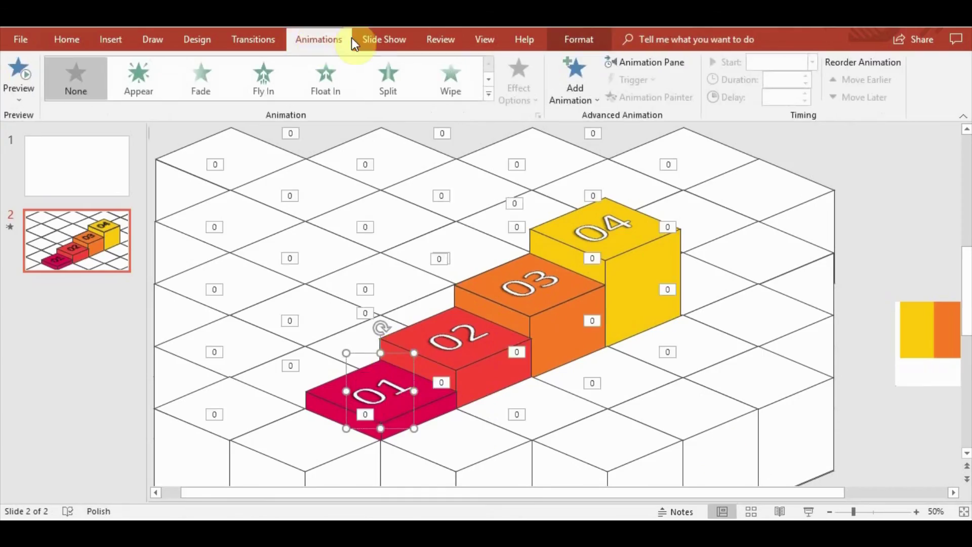
{"action": "left_click", "coordinate": [646, 62]}
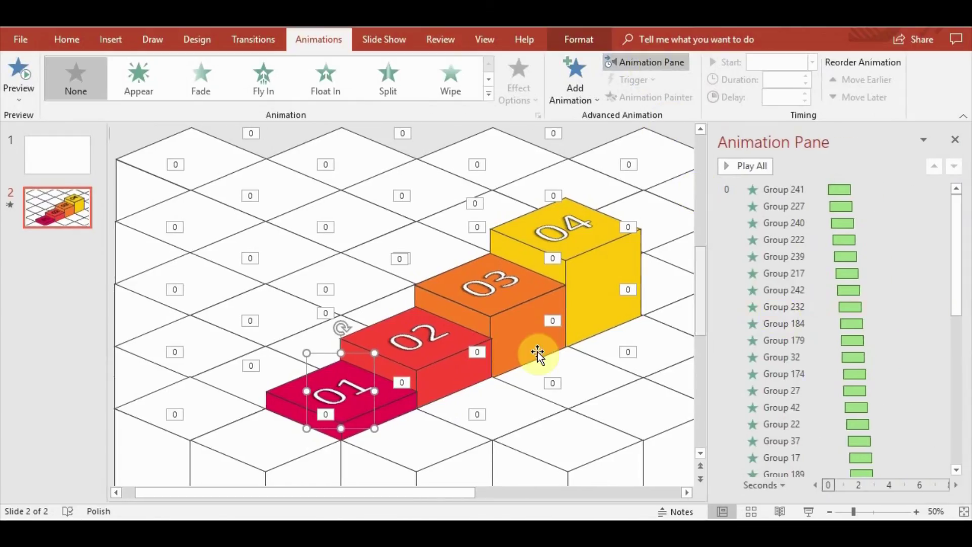
{"action": "left_click", "coordinate": [398, 410]}
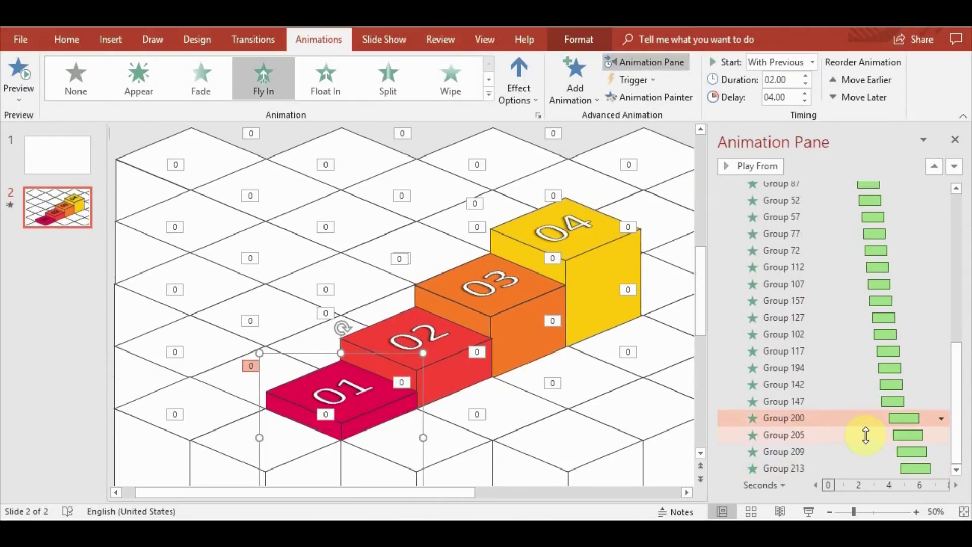
{"action": "left_click", "coordinate": [362, 391]}
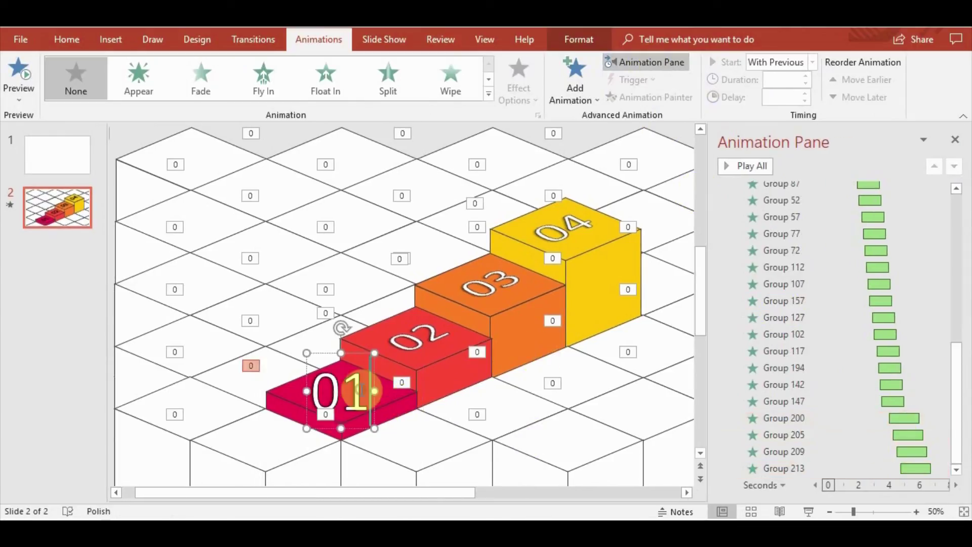
{"action": "left_click", "coordinate": [355, 353]}
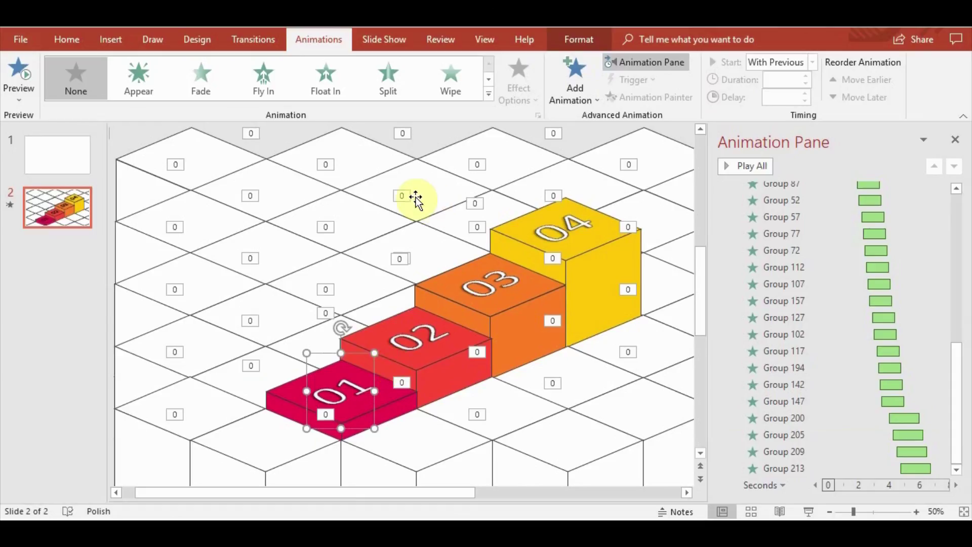
{"action": "left_click", "coordinate": [205, 85]}
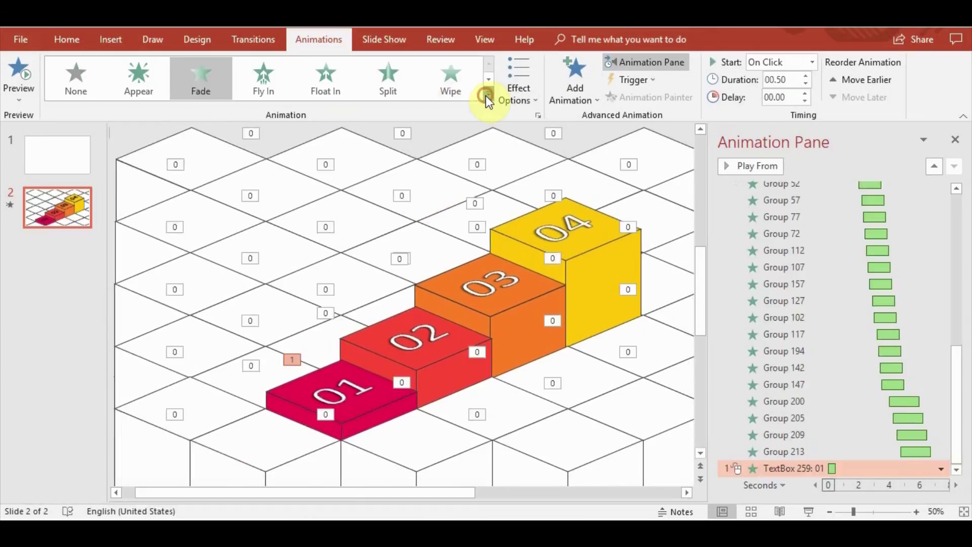
{"action": "left_click", "coordinate": [487, 96]}
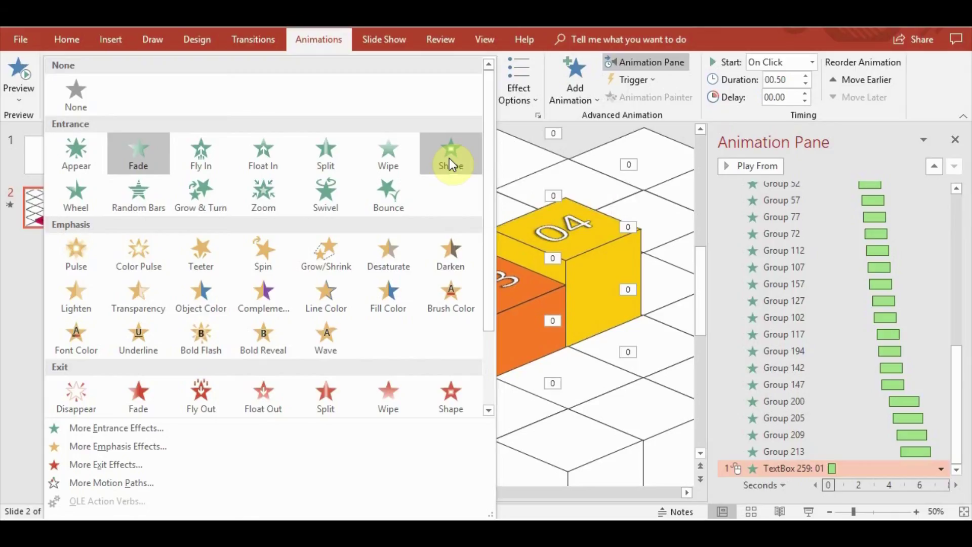
{"action": "left_click", "coordinate": [132, 147]}
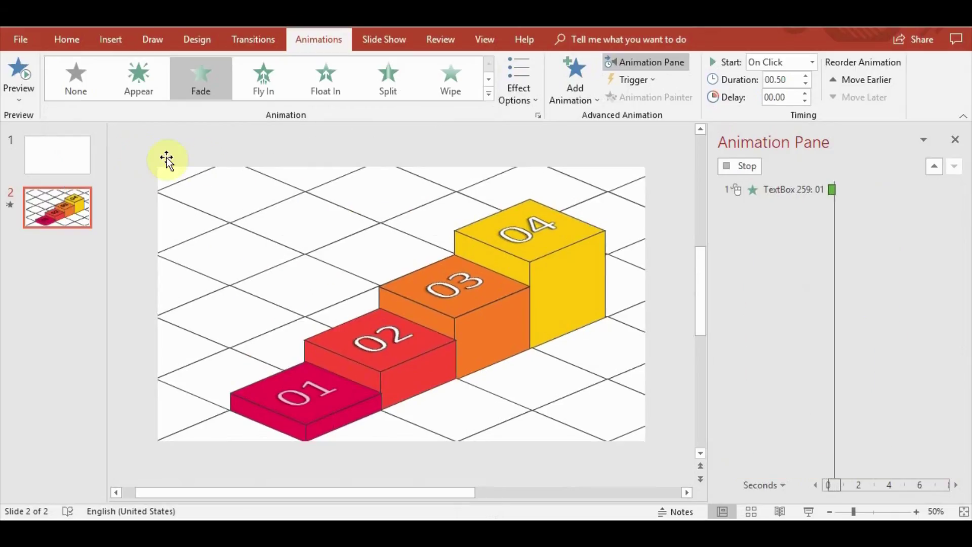
Lengthen the 01 label's fade to 01.25 and preview it
{"action": "left_click", "coordinate": [804, 75]}
{"action": "left_click", "coordinate": [805, 76]}
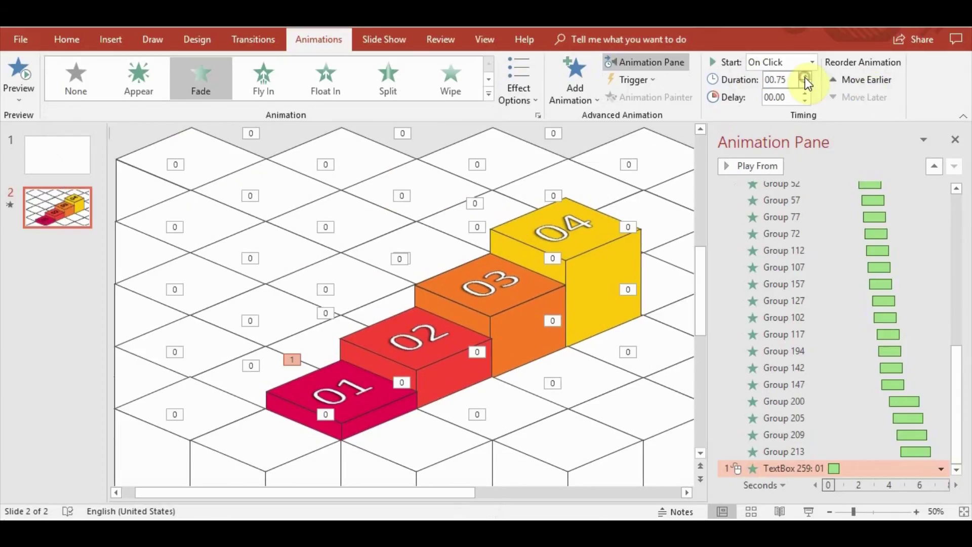
{"action": "left_click", "coordinate": [805, 76]}
{"action": "left_click", "coordinate": [17, 72]}
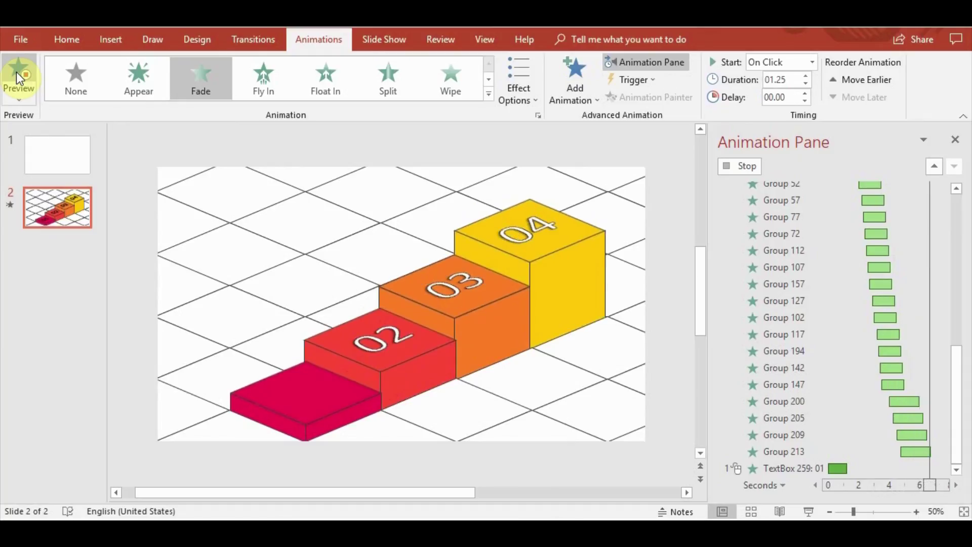
{"action": "left_click", "coordinate": [17, 72]}
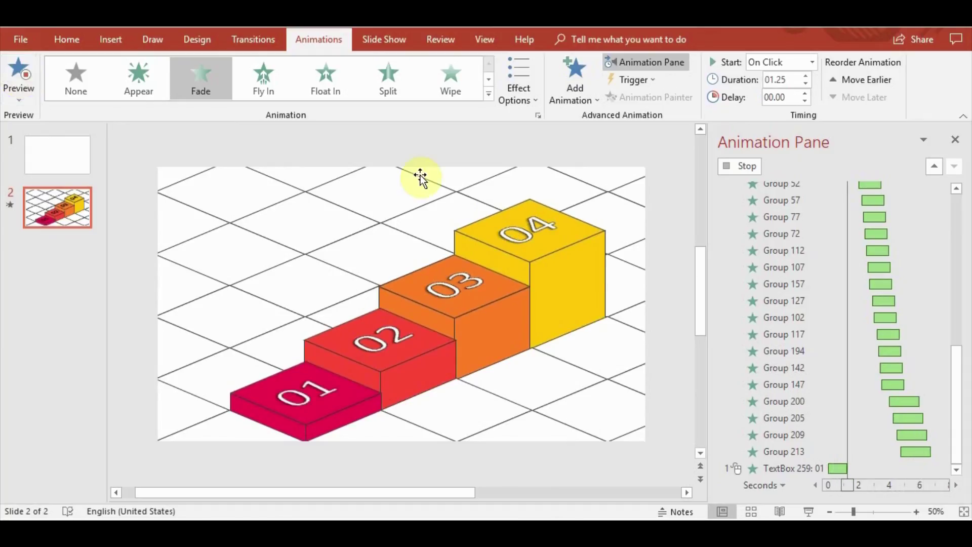
{"action": "left_click", "coordinate": [303, 363]}
{"action": "left_click", "coordinate": [337, 367]}
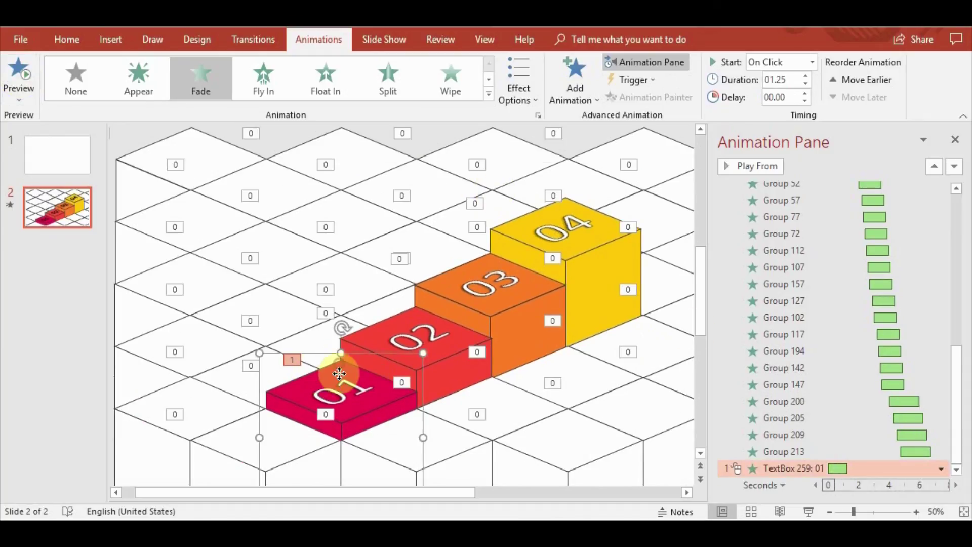
{"action": "left_click", "coordinate": [329, 392]}
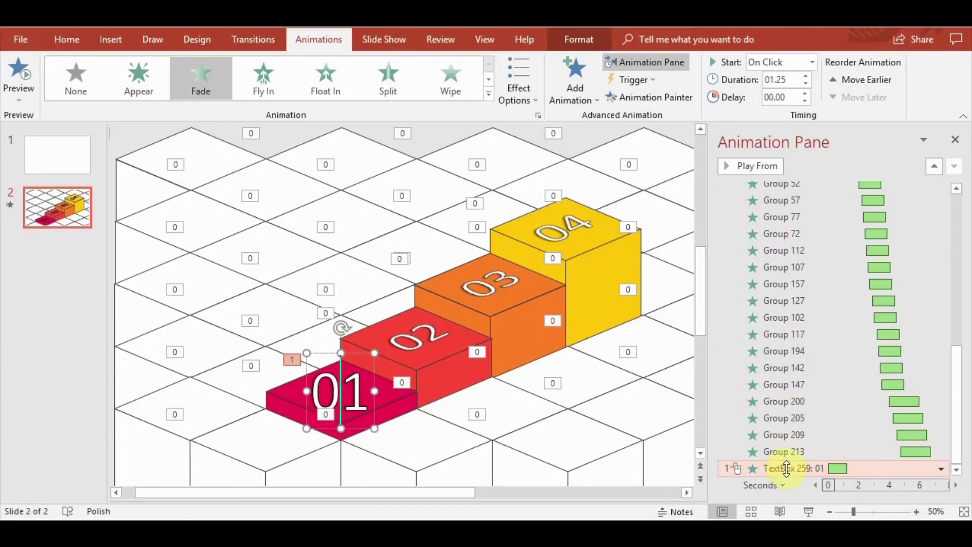
Move label 01's animation right after Group 200 and set it to start After Previous
{"action": "left_click_drag", "start_coordinate": [793, 443], "coordinate": [792, 408]}
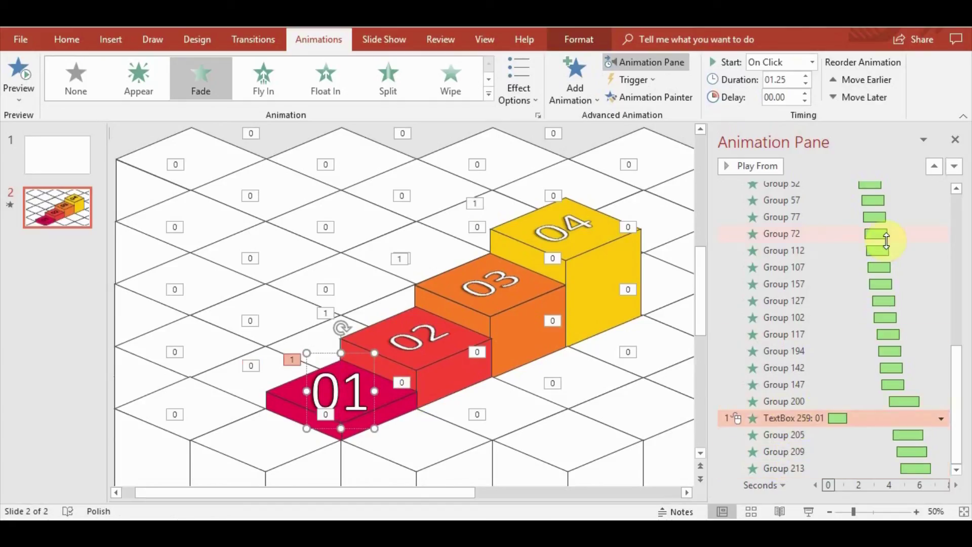
{"action": "left_click", "coordinate": [812, 63]}
{"action": "left_click", "coordinate": [791, 115]}
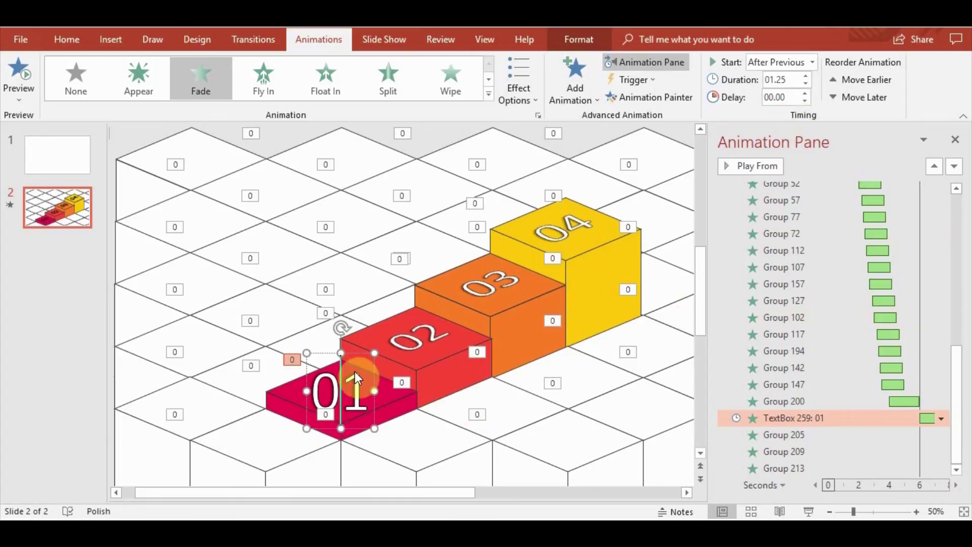
{"action": "left_click", "coordinate": [430, 442]}
{"action": "left_click", "coordinate": [340, 389]}
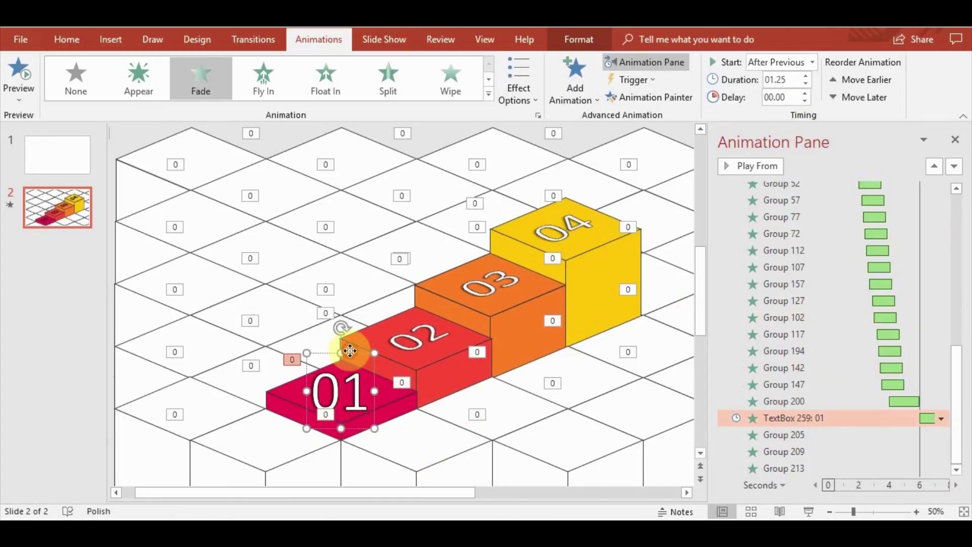
Copy label 01's animation onto labels 02, 03 and 04 with Animation Painter
{"action": "left_click", "coordinate": [636, 97]}
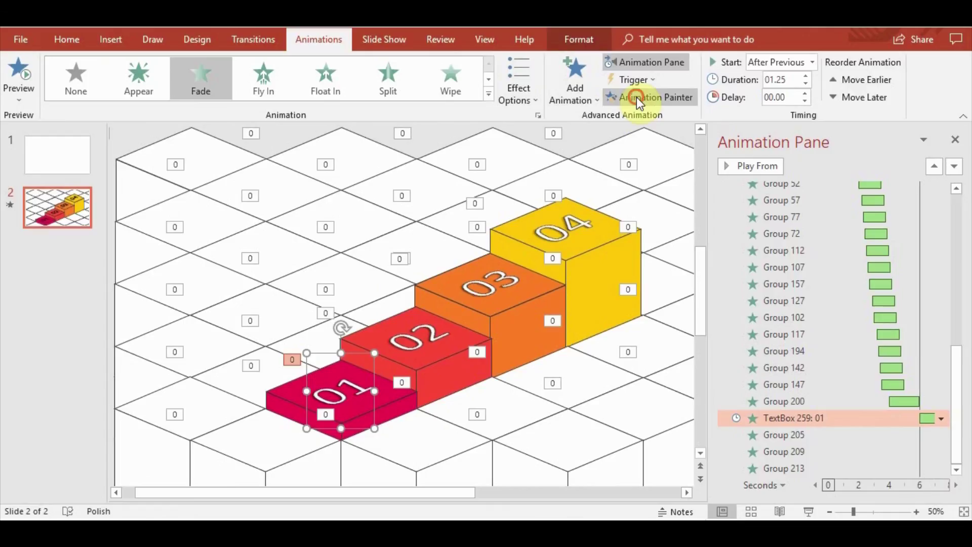
{"action": "left_click", "coordinate": [431, 330]}
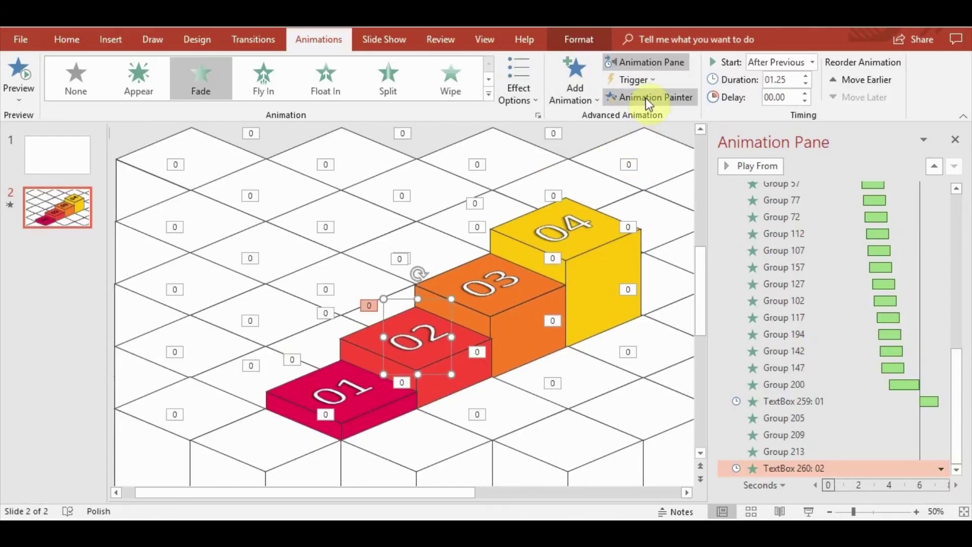
{"action": "left_click", "coordinate": [647, 96]}
{"action": "left_click", "coordinate": [497, 281]}
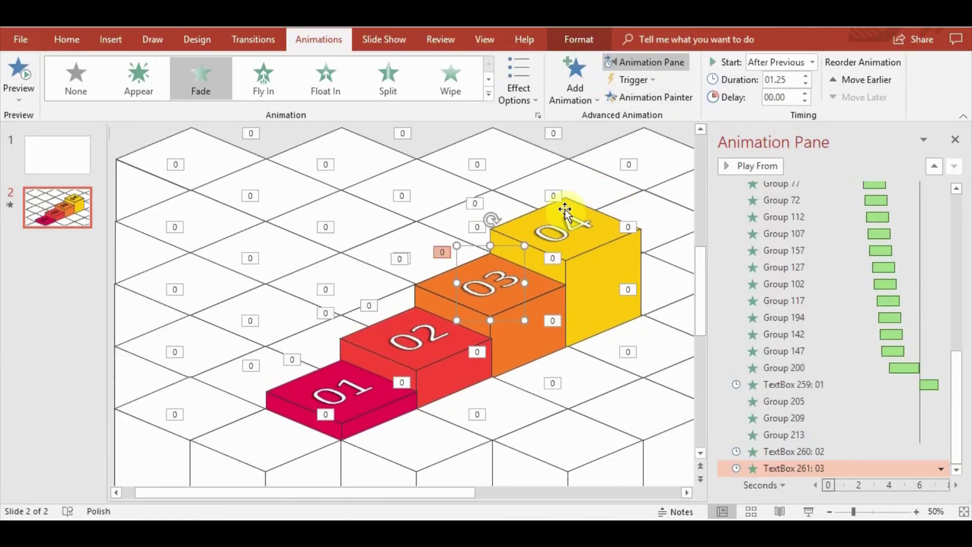
{"action": "left_click", "coordinate": [639, 93]}
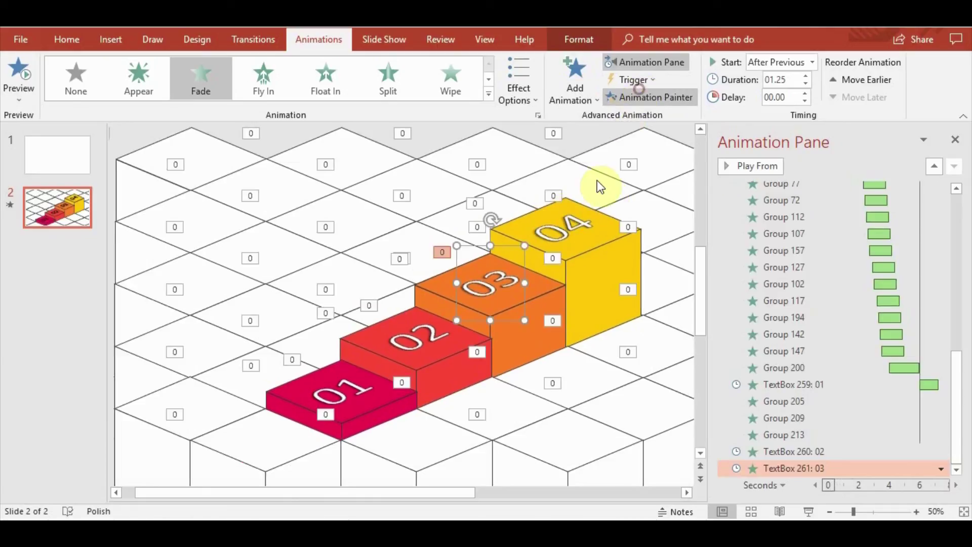
{"action": "left_click", "coordinate": [566, 227]}
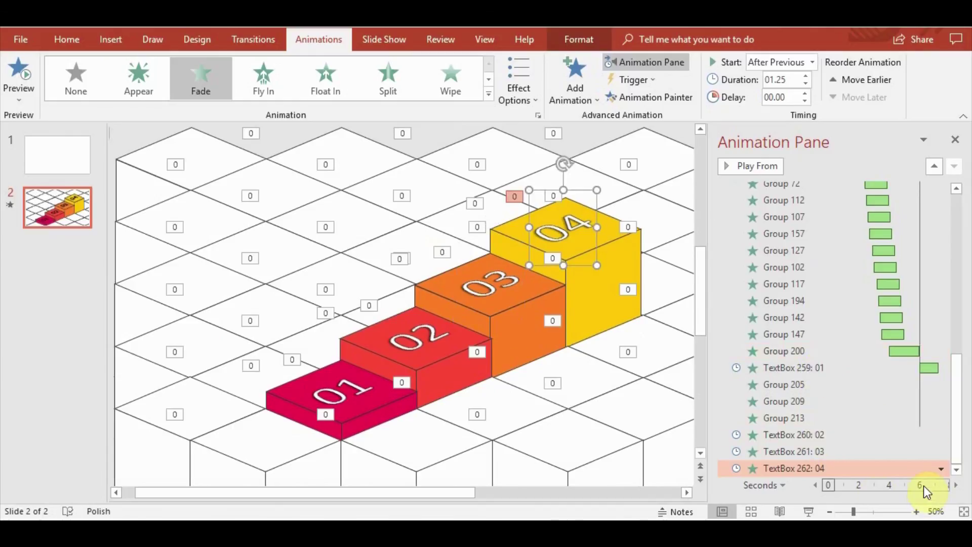
Place label 02 above Group 209, and start Groups 205 and 209 right after labels 01 and 02
{"action": "left_click_drag", "start_coordinate": [707, 431], "coordinate": [530, 420]}
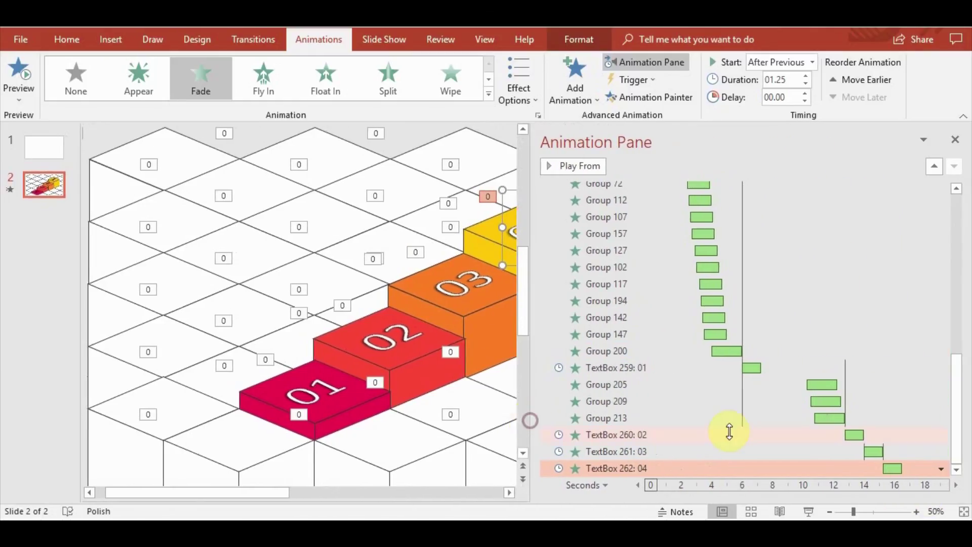
{"action": "left_click_drag", "start_coordinate": [629, 436], "coordinate": [640, 389]}
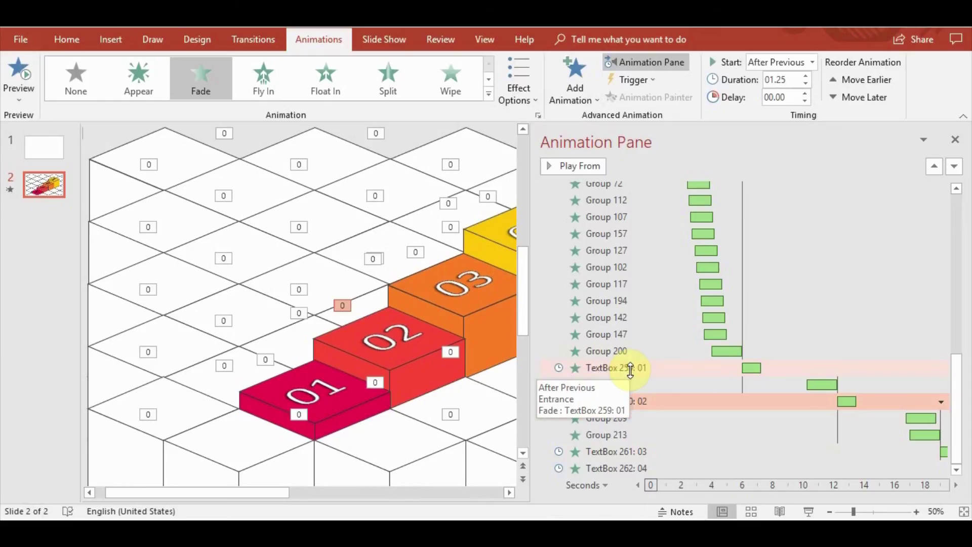
{"action": "left_click", "coordinate": [632, 390]}
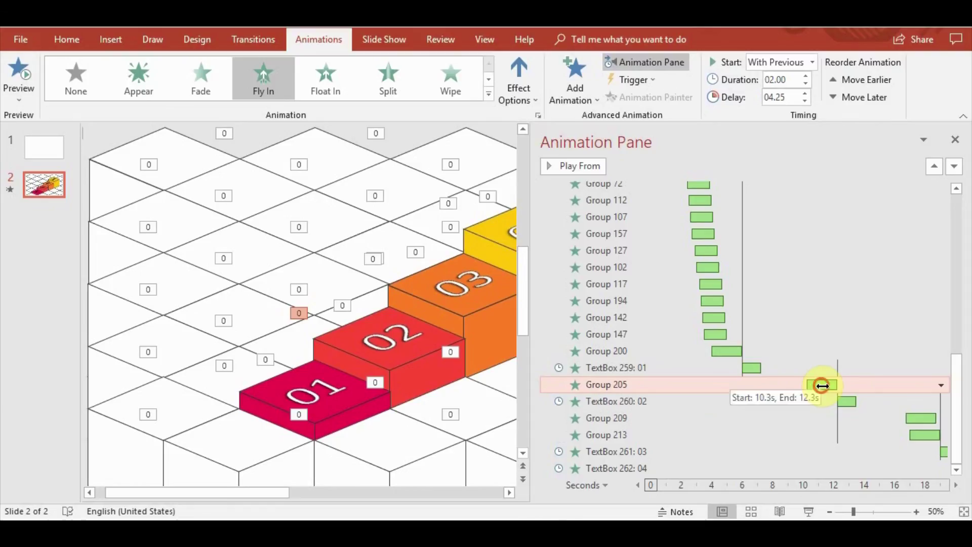
{"action": "left_click_drag", "start_coordinate": [820, 386], "coordinate": [763, 383]}
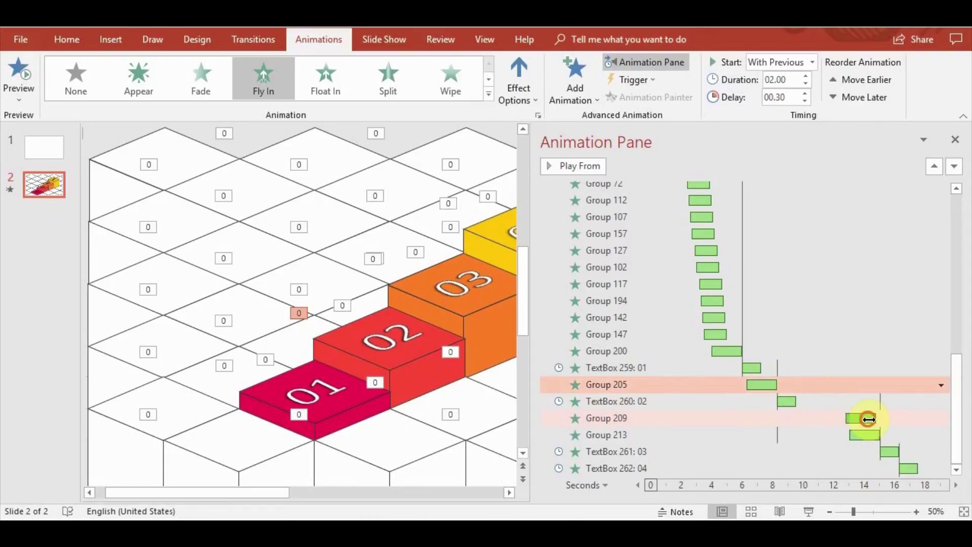
{"action": "left_click_drag", "start_coordinate": [871, 420], "coordinate": [831, 418]}
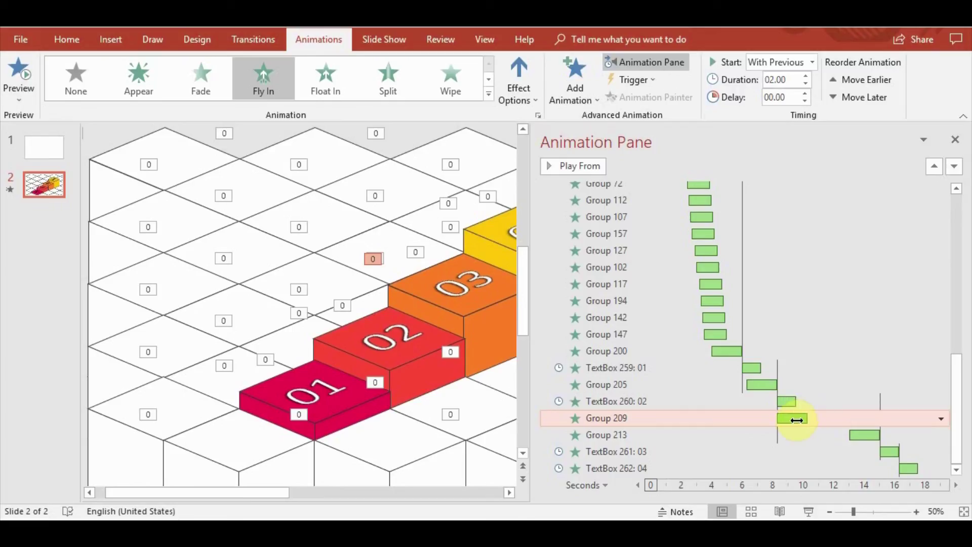
{"action": "left_click_drag", "start_coordinate": [799, 420], "coordinate": [798, 419]}
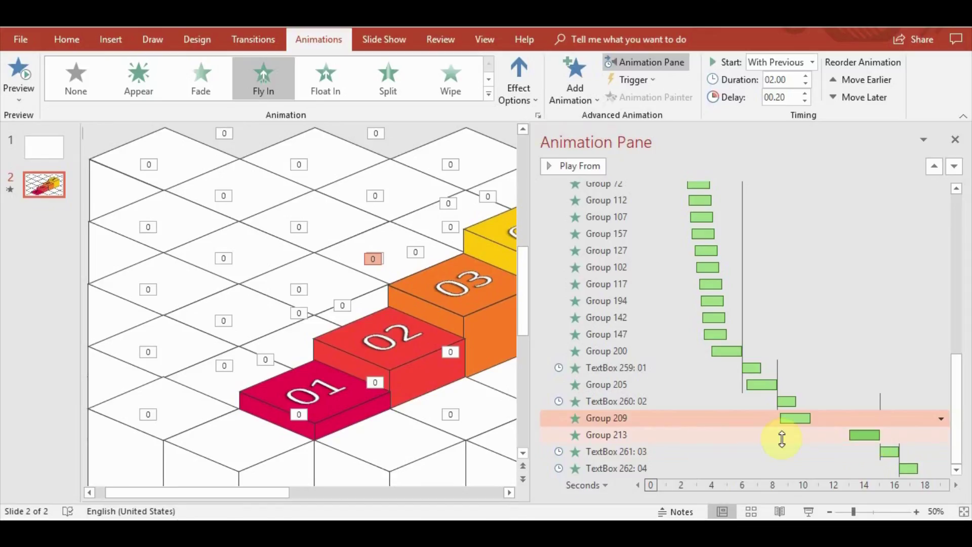
Place label 03 above Group 213, start Group 213 after it, and play from Group 147
{"action": "left_click_drag", "start_coordinate": [633, 451], "coordinate": [634, 433]}
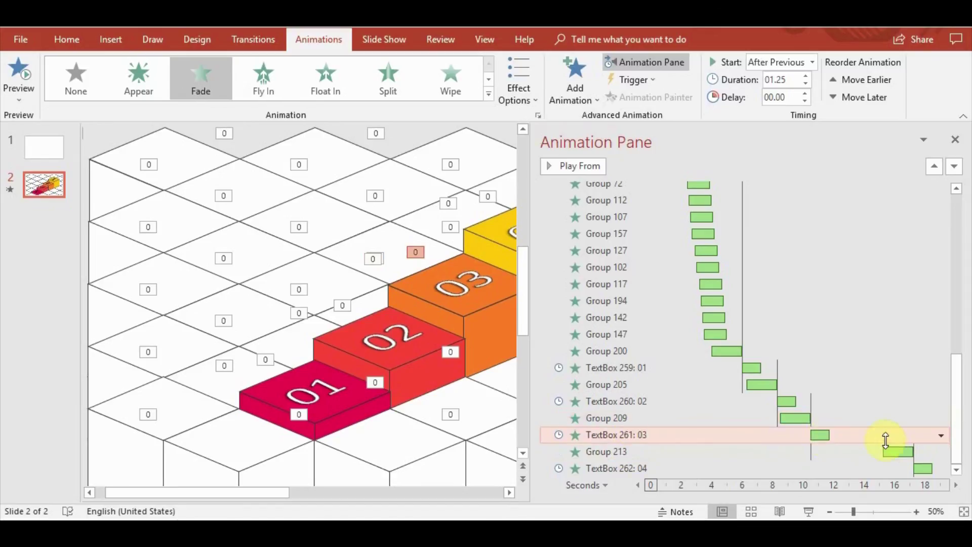
{"action": "left_click_drag", "start_coordinate": [891, 449], "coordinate": [821, 444]}
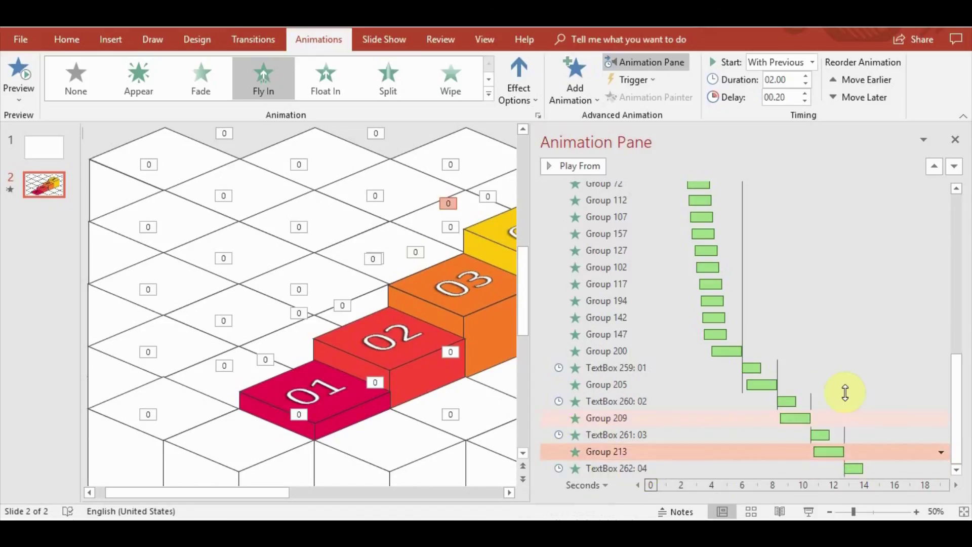
{"action": "left_click", "coordinate": [622, 335]}
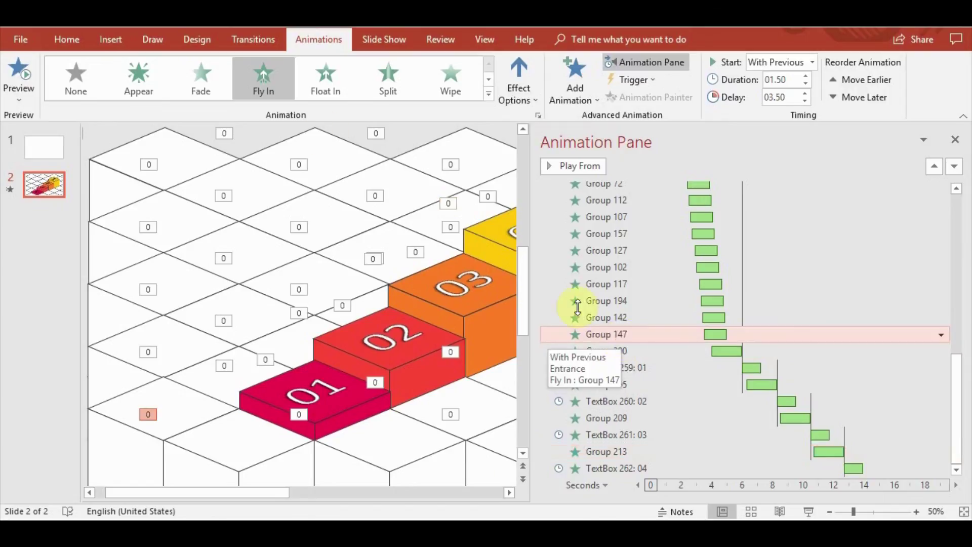
{"action": "left_click", "coordinate": [569, 166]}
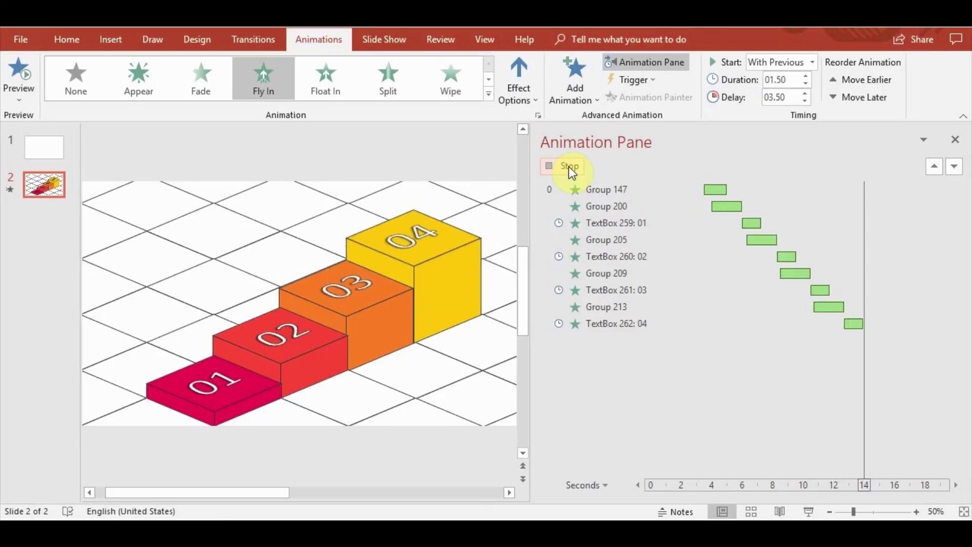
Select the four label animations, preview them, and shorten their fades to 00.25
{"action": "scroll", "coordinate": [769, 370], "scroll_direction": "down", "scroll_amount": 3}
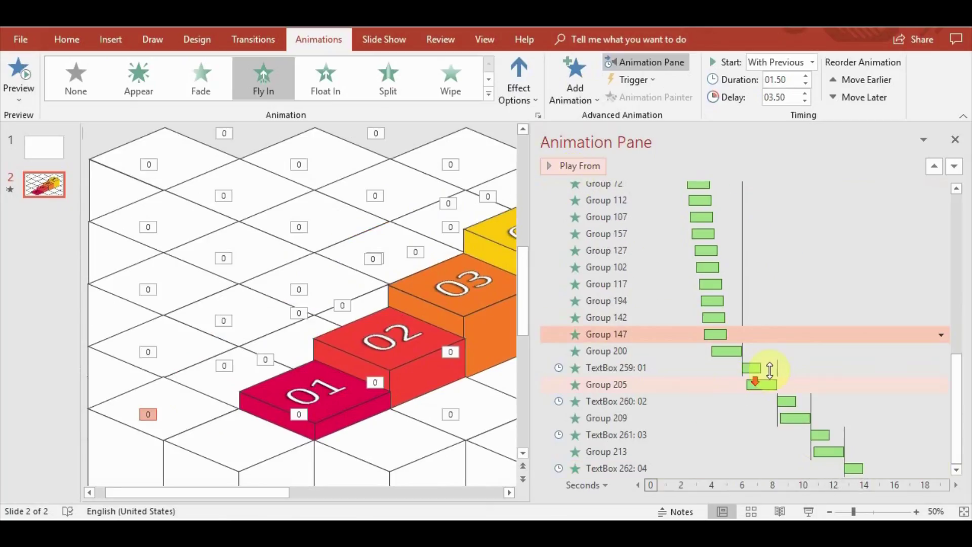
{"action": "left_click", "coordinate": [725, 471]}
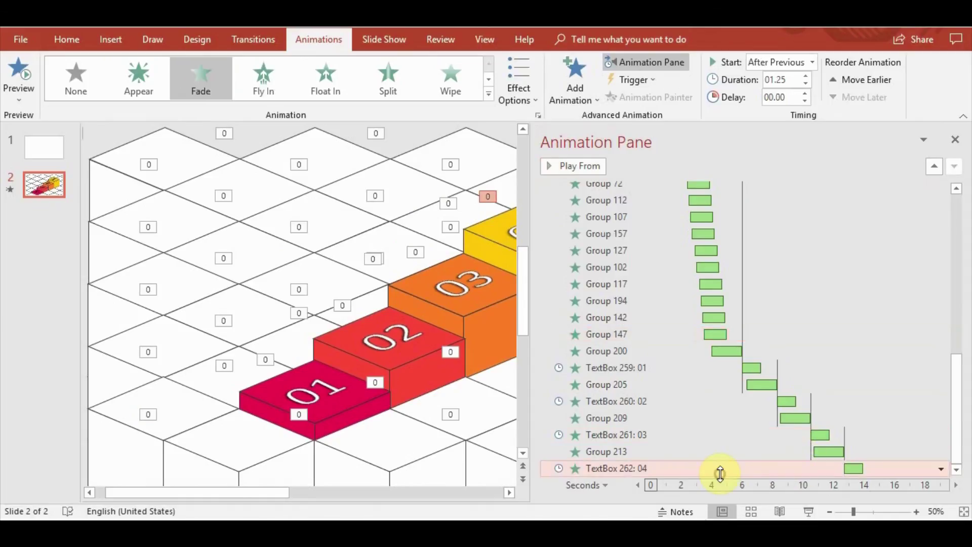
{"action": "left_click", "coordinate": [607, 434], "text": "ctrl"}
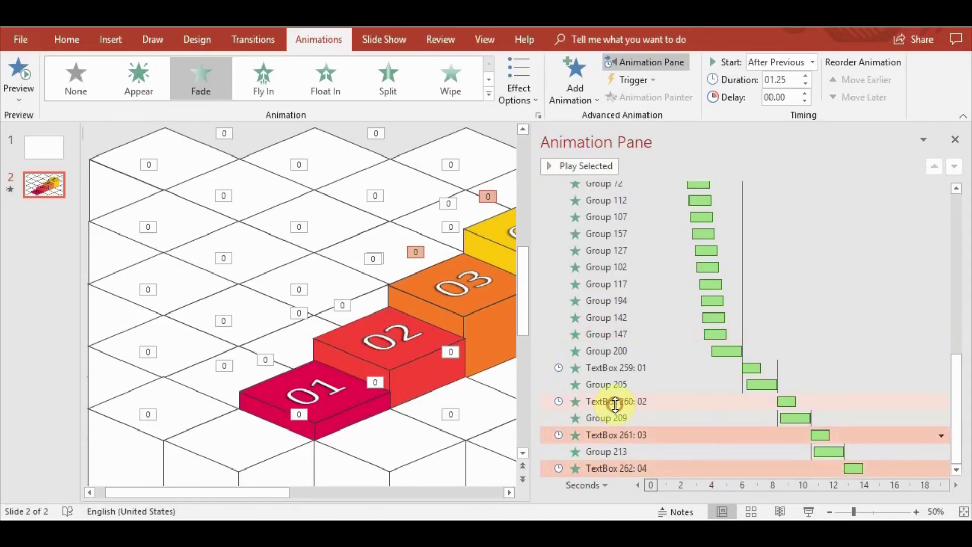
{"action": "left_click", "coordinate": [614, 402], "text": "ctrl"}
{"action": "left_click", "coordinate": [616, 368], "text": "ctrl"}
{"action": "type", "text": "00.5"}
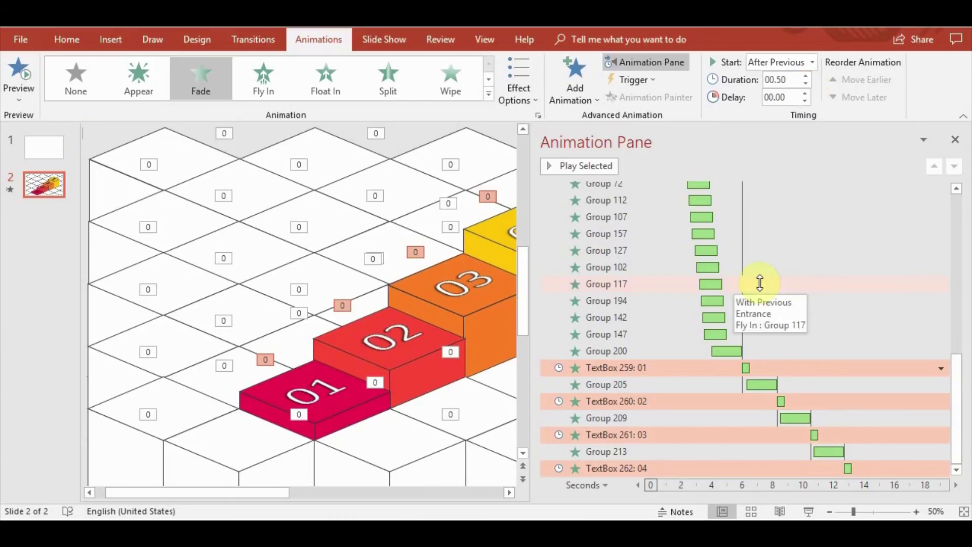
{"action": "left_click", "coordinate": [24, 78]}
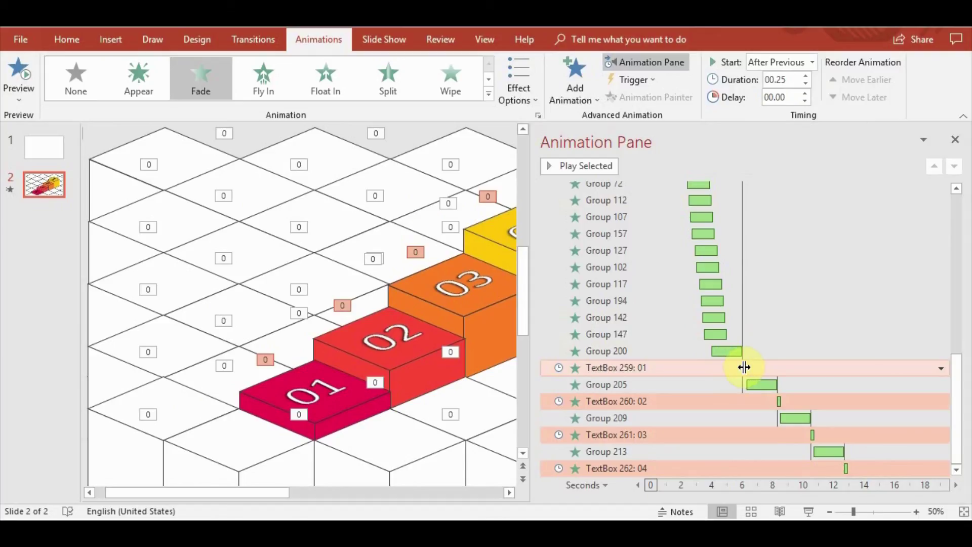
{"action": "left_click_drag", "start_coordinate": [744, 367], "coordinate": [735, 371]}
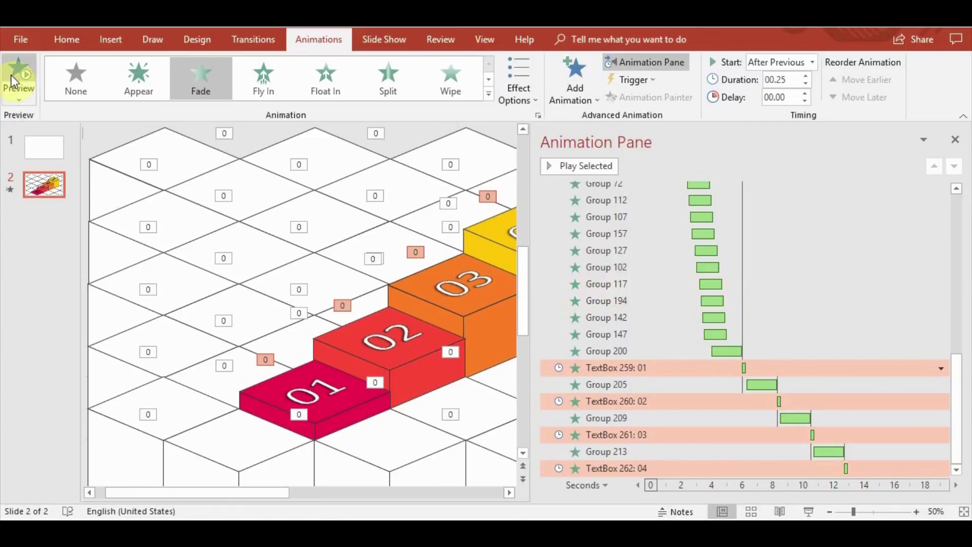
Preview the slide's animations from Group 200 onward
{"action": "left_click", "coordinate": [591, 350]}
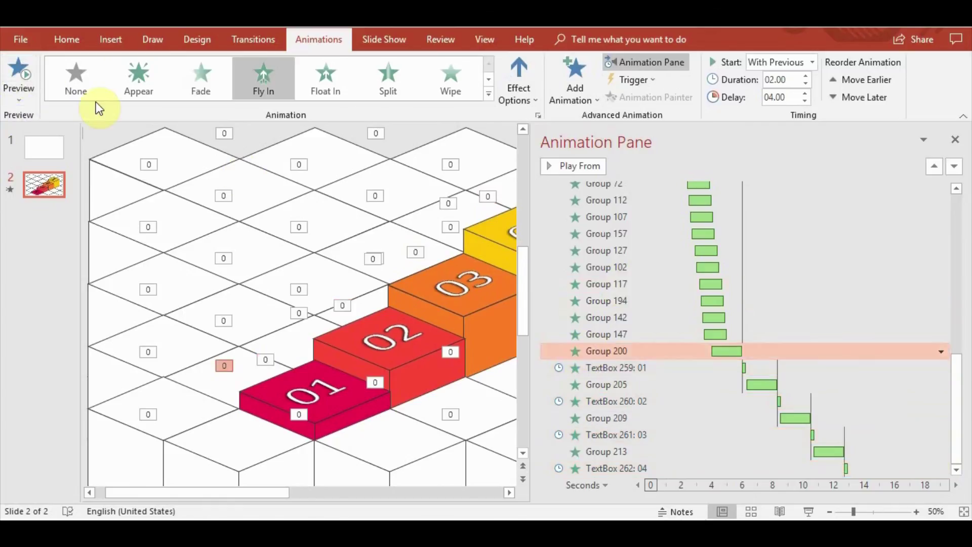
{"action": "left_click", "coordinate": [14, 70]}
{"action": "left_click", "coordinate": [480, 159]}
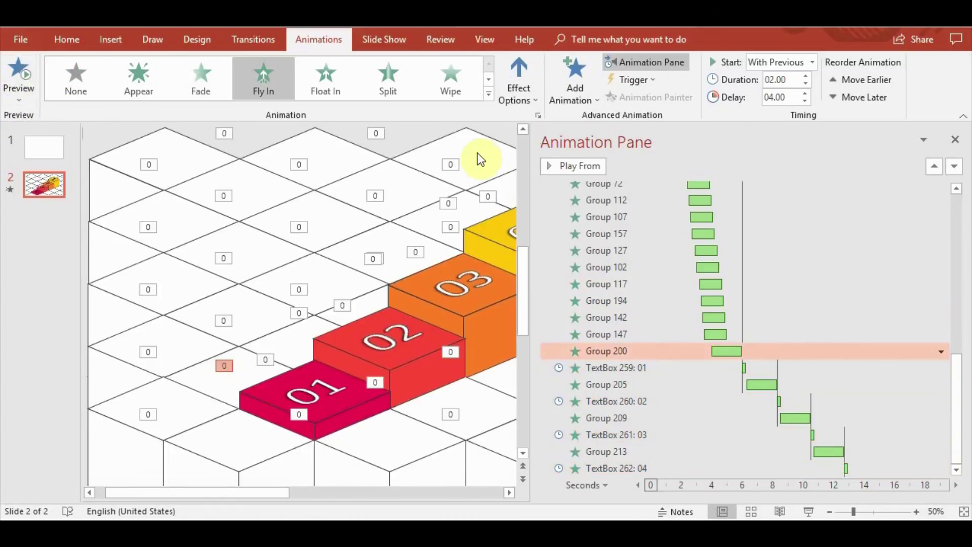
{"action": "left_click", "coordinate": [584, 165]}
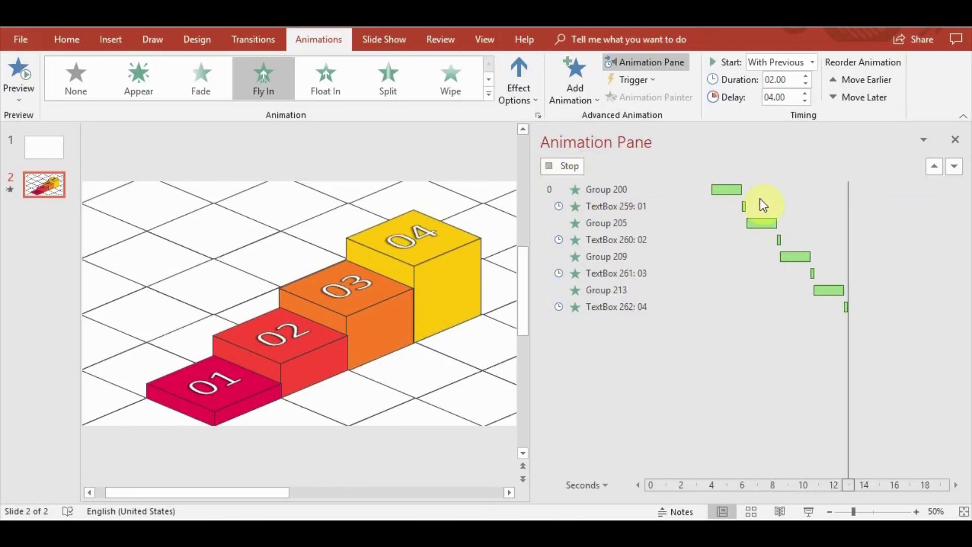
Close the Animation Pane and select all four stair block groups
{"action": "left_click", "coordinate": [951, 143]}
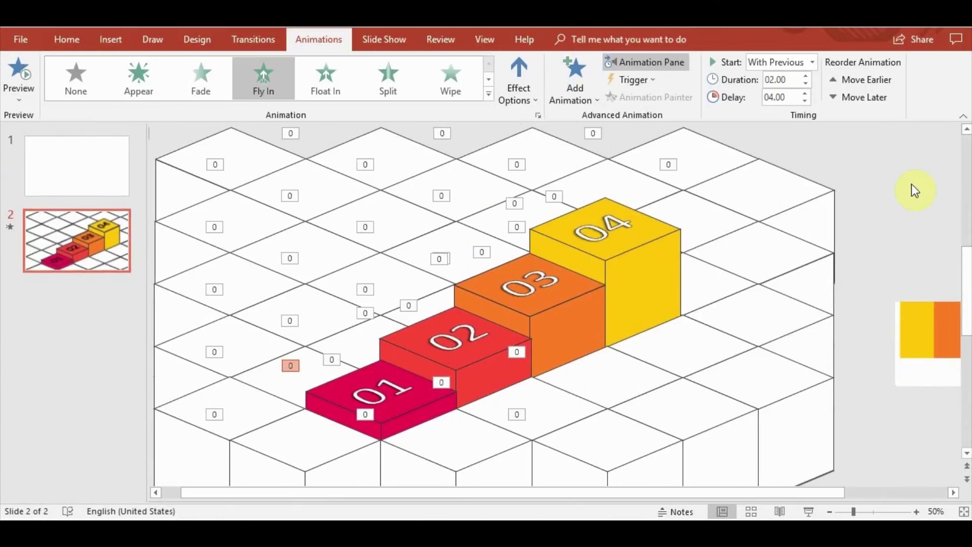
{"action": "left_click", "coordinate": [891, 247]}
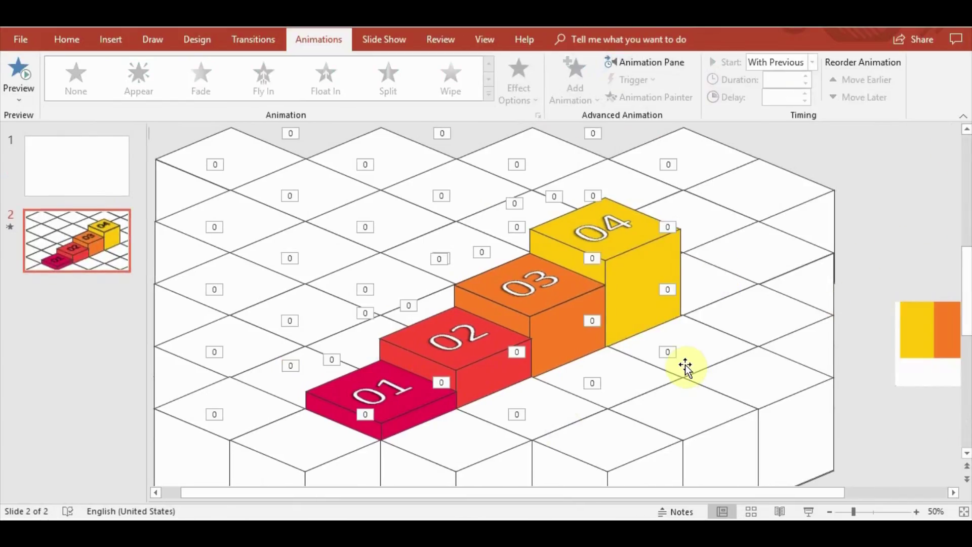
{"action": "left_click", "coordinate": [636, 298]}
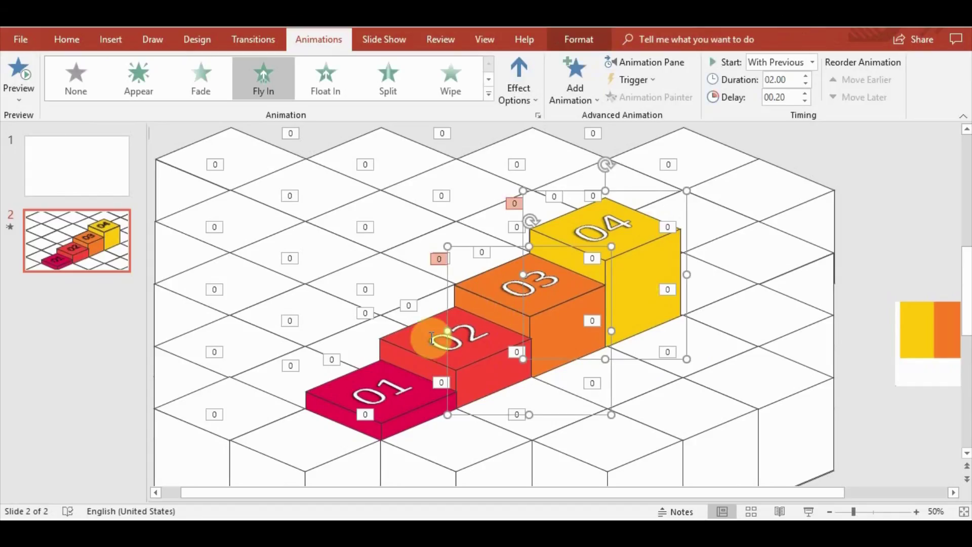
{"action": "left_click", "coordinate": [431, 338], "text": "shift"}
{"action": "left_click", "coordinate": [337, 396], "text": "shift"}
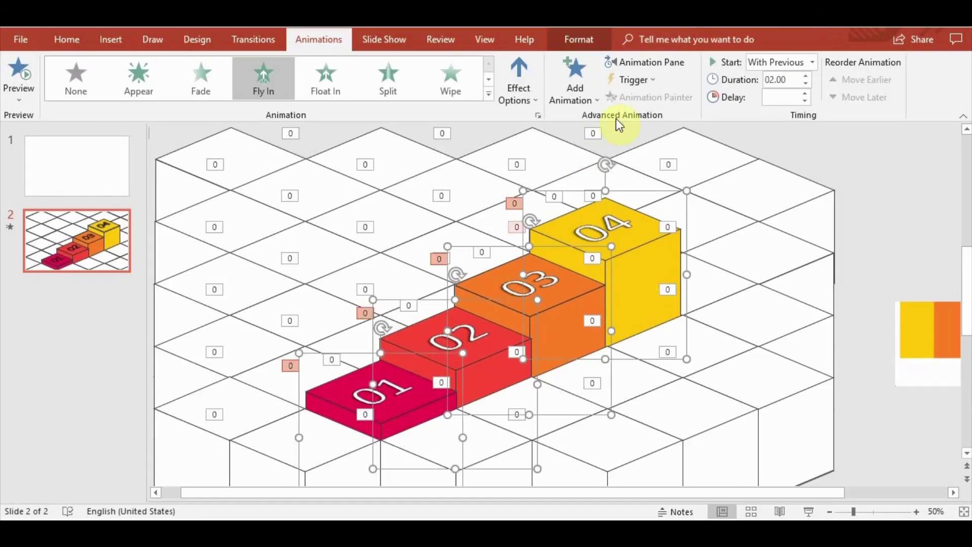
Outline the selected blocks in white, then change the outline to Light Gray
{"action": "left_click", "coordinate": [582, 44]}
{"action": "left_click", "coordinate": [424, 79]}
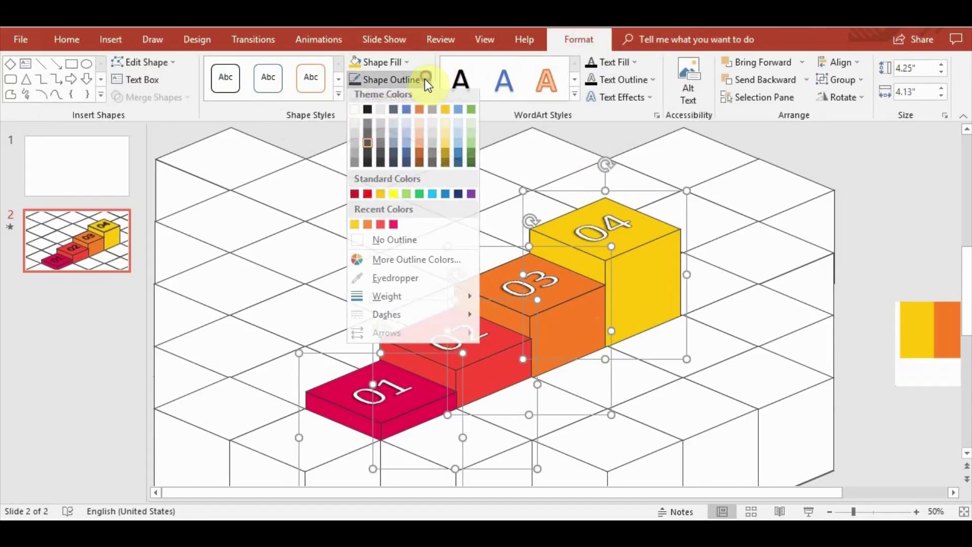
{"action": "left_click", "coordinate": [355, 127]}
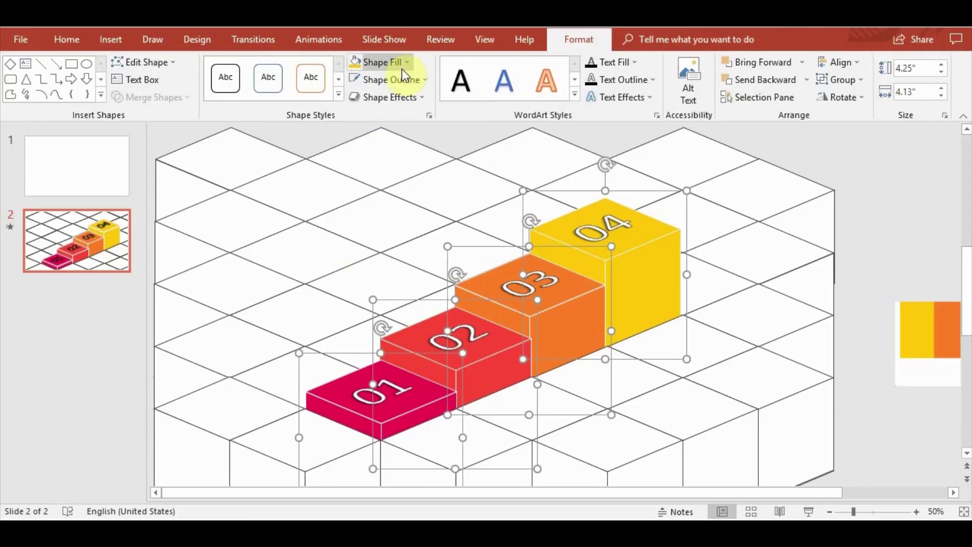
{"action": "left_click", "coordinate": [424, 81]}
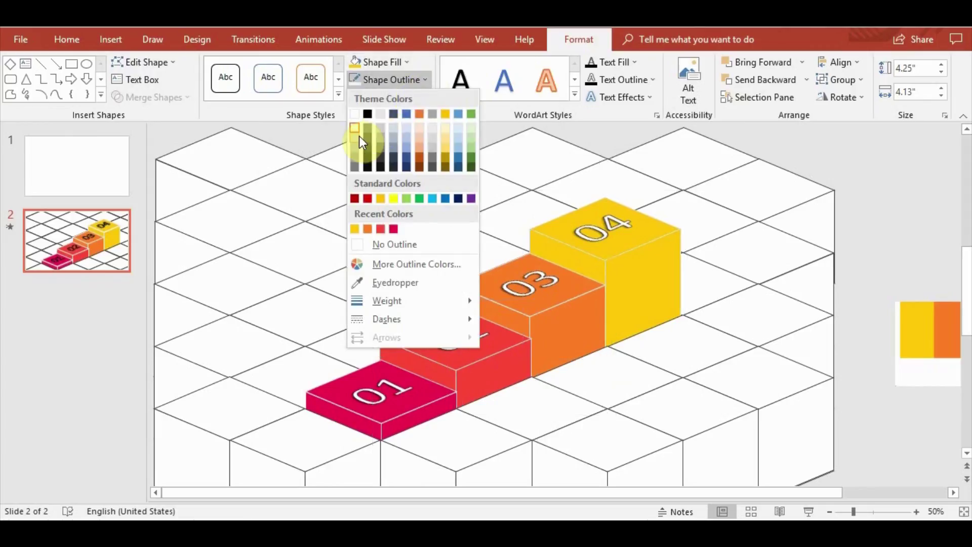
{"action": "left_click", "coordinate": [381, 112]}
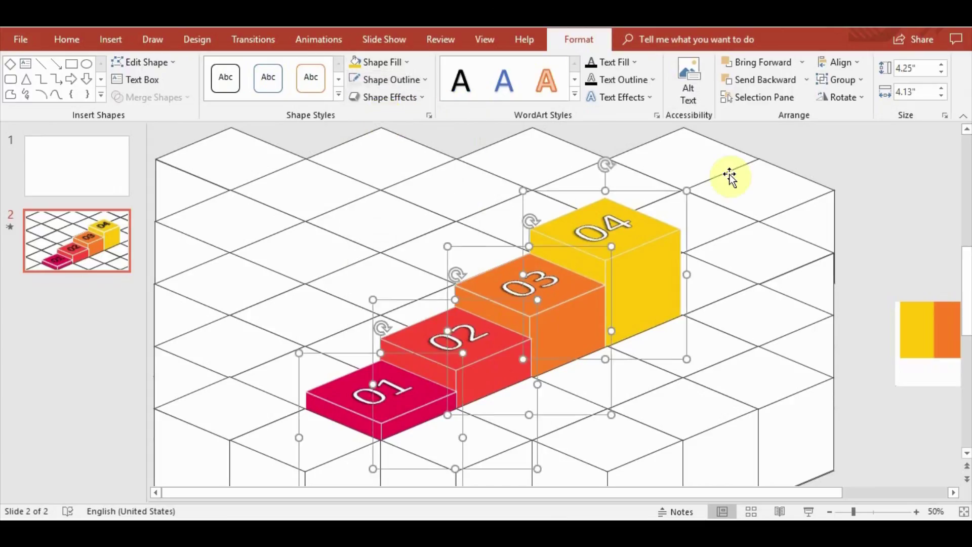
{"action": "left_click", "coordinate": [885, 242]}
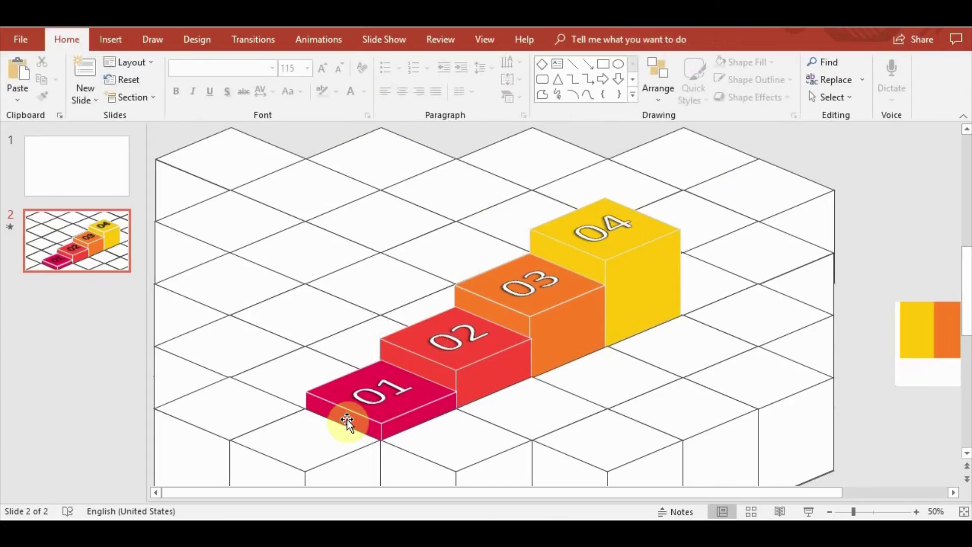
{"action": "left_click", "coordinate": [344, 404]}
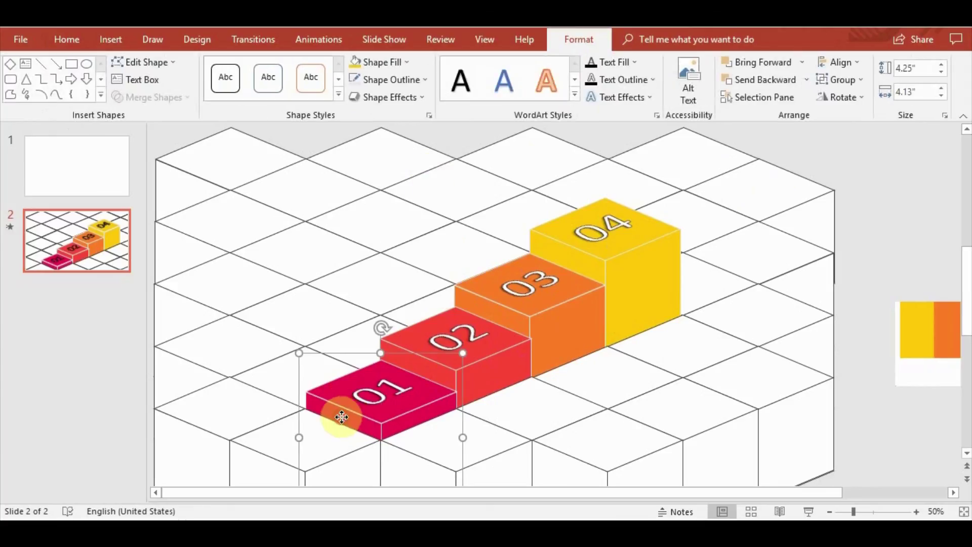
Fill two faces of block 01 with magenta and a dark gradient variation
{"action": "left_click", "coordinate": [343, 402]}
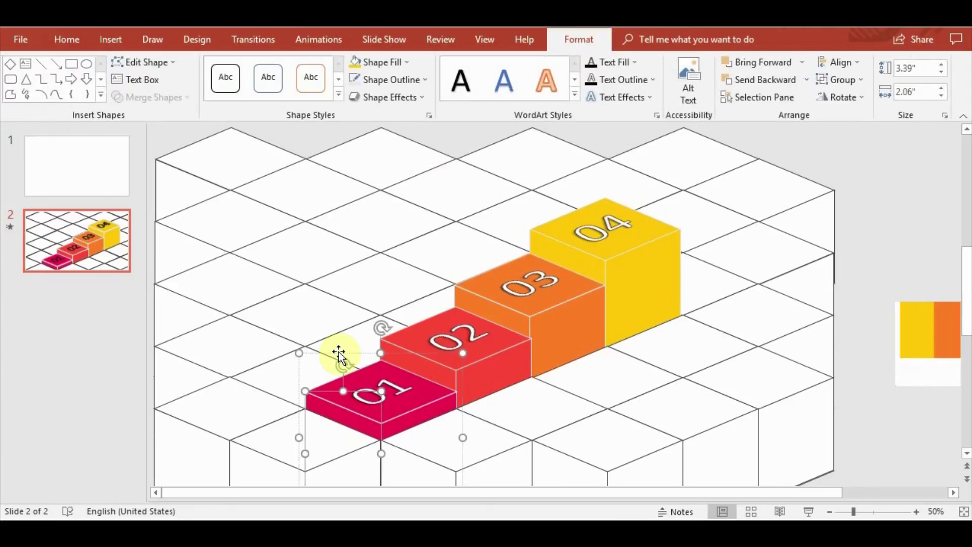
{"action": "left_click", "coordinate": [408, 63]}
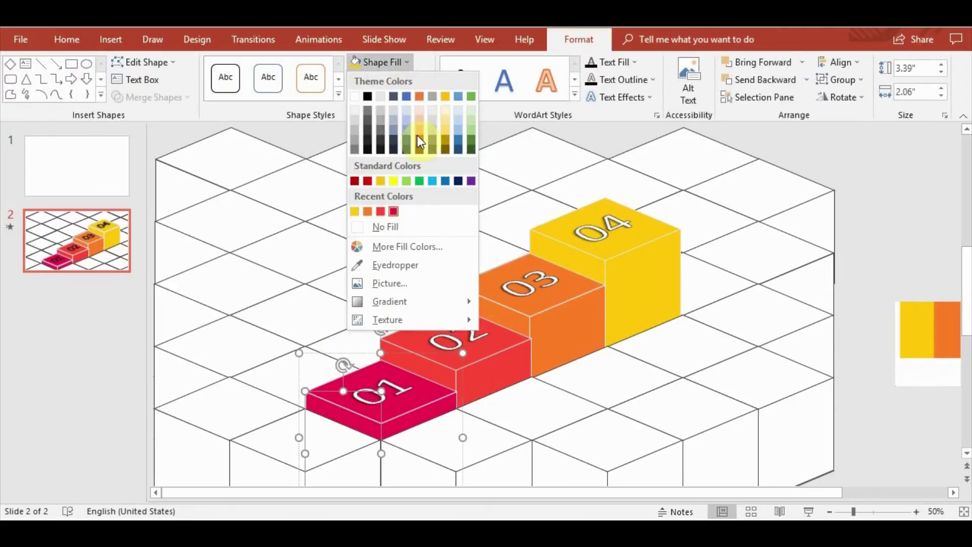
{"action": "left_click", "coordinate": [395, 211]}
{"action": "left_click", "coordinate": [407, 62]}
{"action": "mouse_move", "coordinate": [389, 301]}
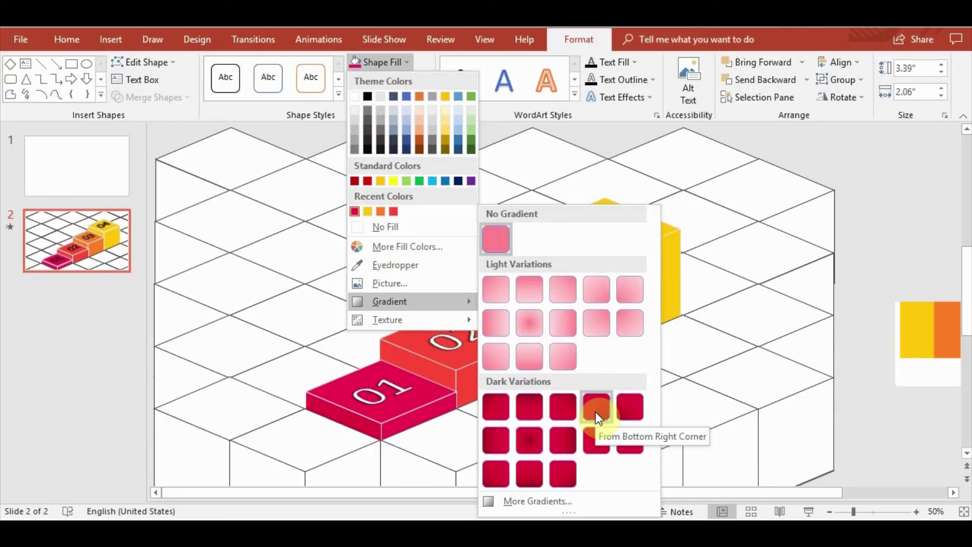
{"action": "left_click", "coordinate": [596, 411]}
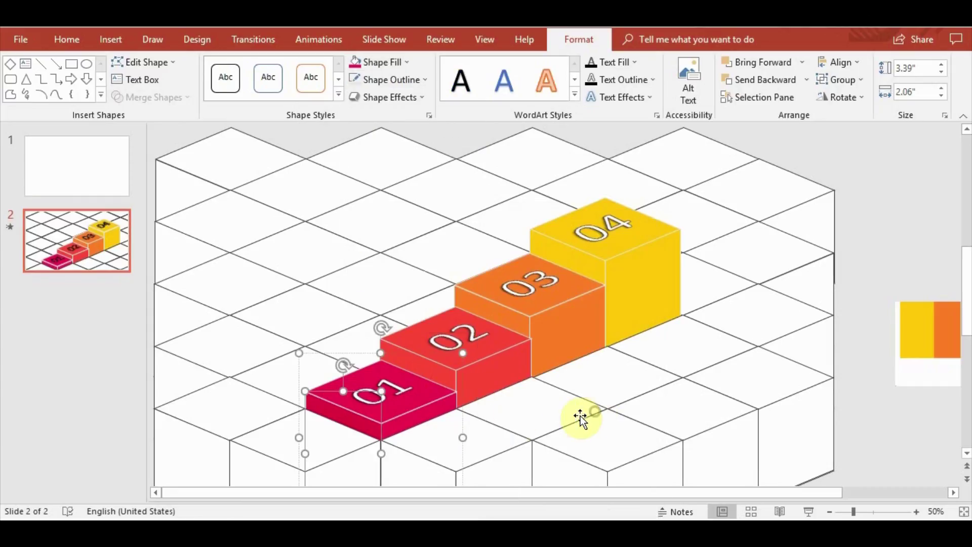
{"action": "left_click", "coordinate": [429, 418]}
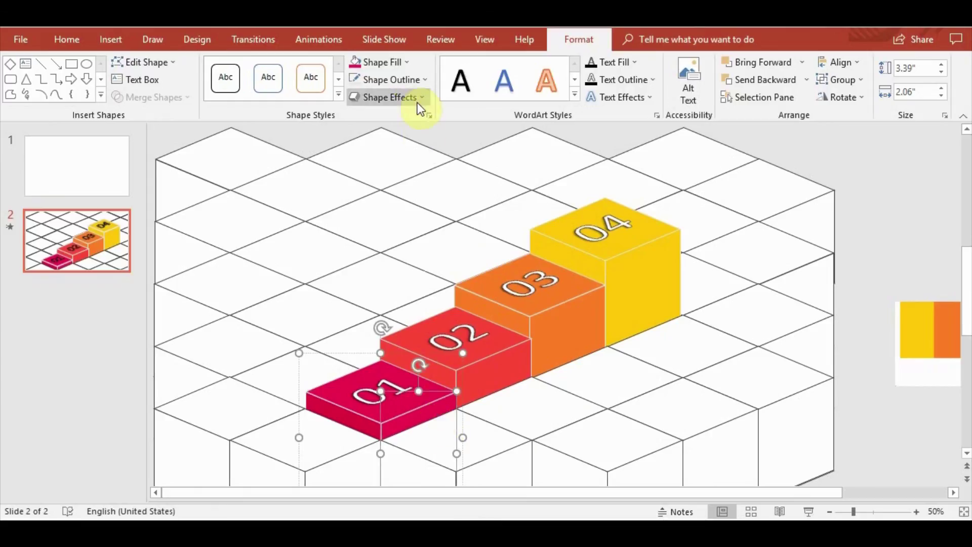
{"action": "left_click", "coordinate": [403, 63]}
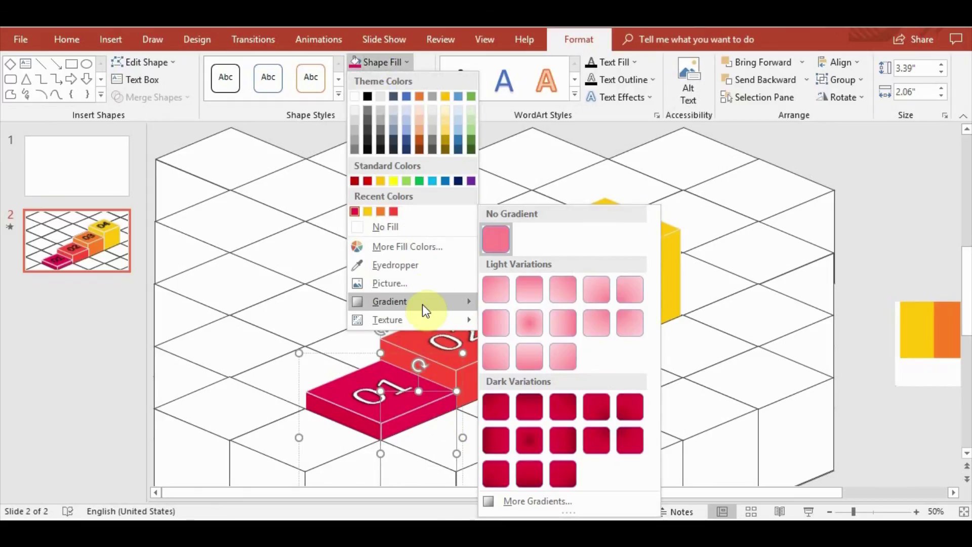
{"action": "left_click", "coordinate": [629, 414]}
Give block 01's top face a linear dark gradient and open More Gradients settings
{"action": "left_click", "coordinate": [350, 378]}
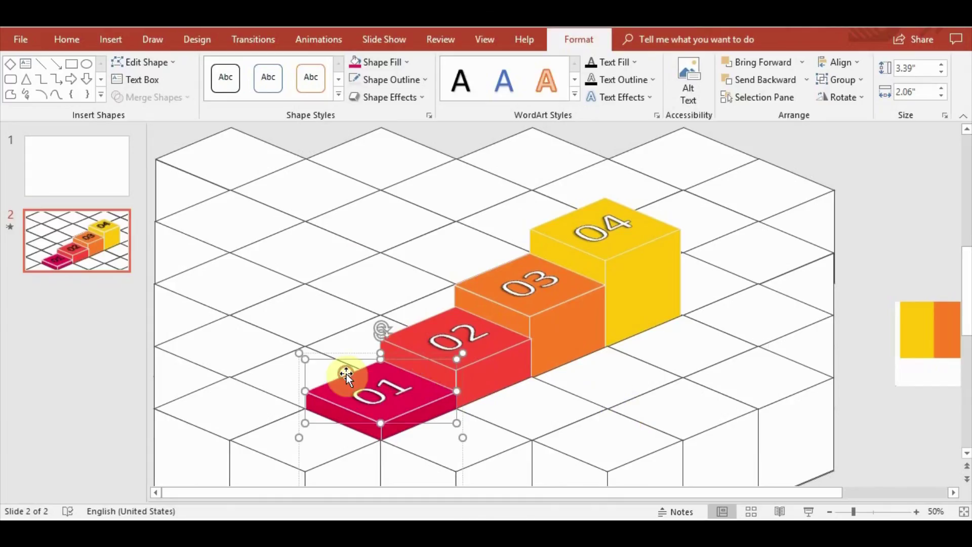
{"action": "left_click", "coordinate": [392, 45]}
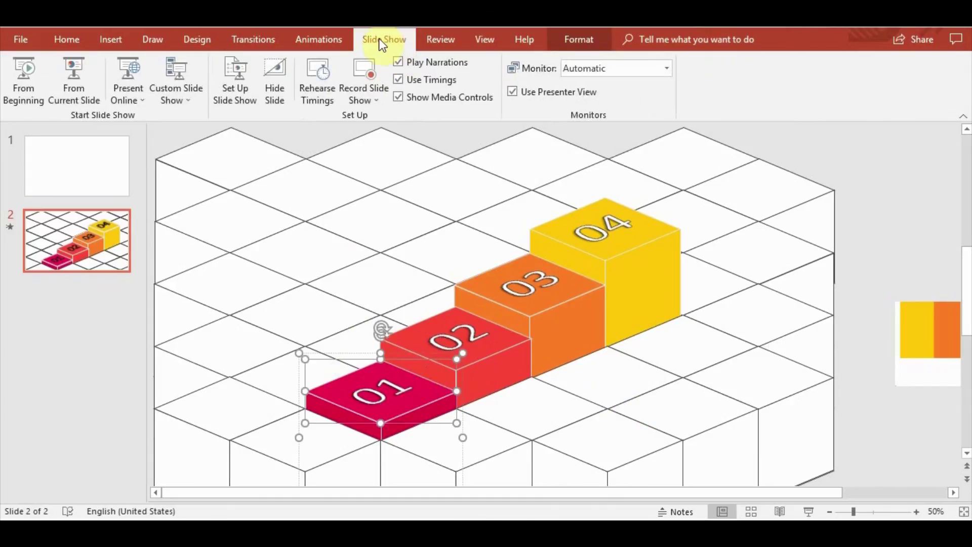
{"action": "left_click", "coordinate": [582, 38]}
{"action": "left_click", "coordinate": [393, 67]}
{"action": "mouse_move", "coordinate": [389, 301]}
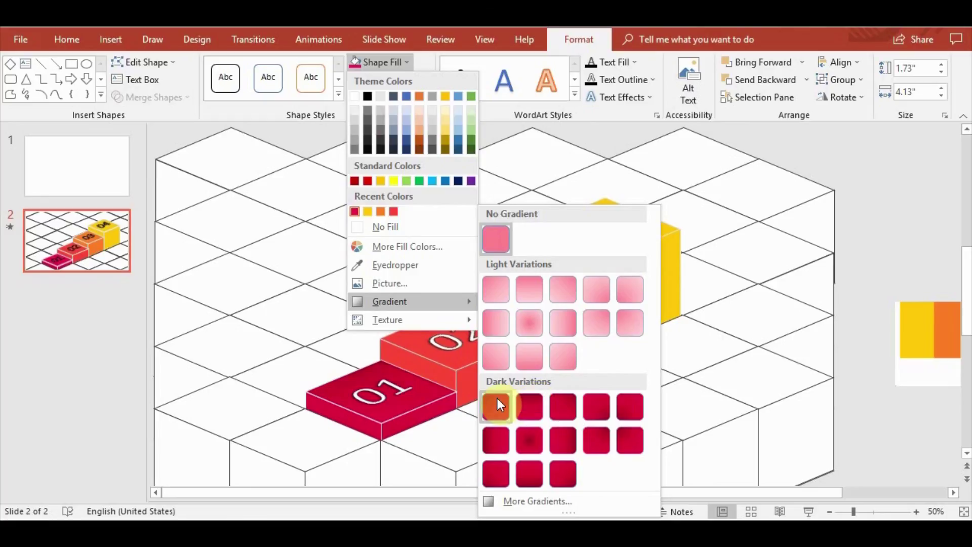
{"action": "left_click", "coordinate": [537, 404]}
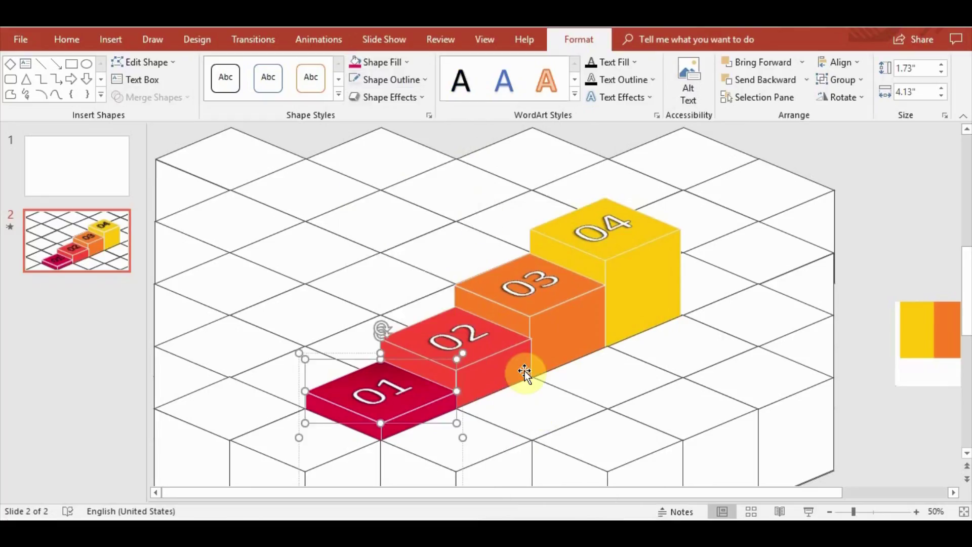
{"action": "left_click", "coordinate": [428, 114]}
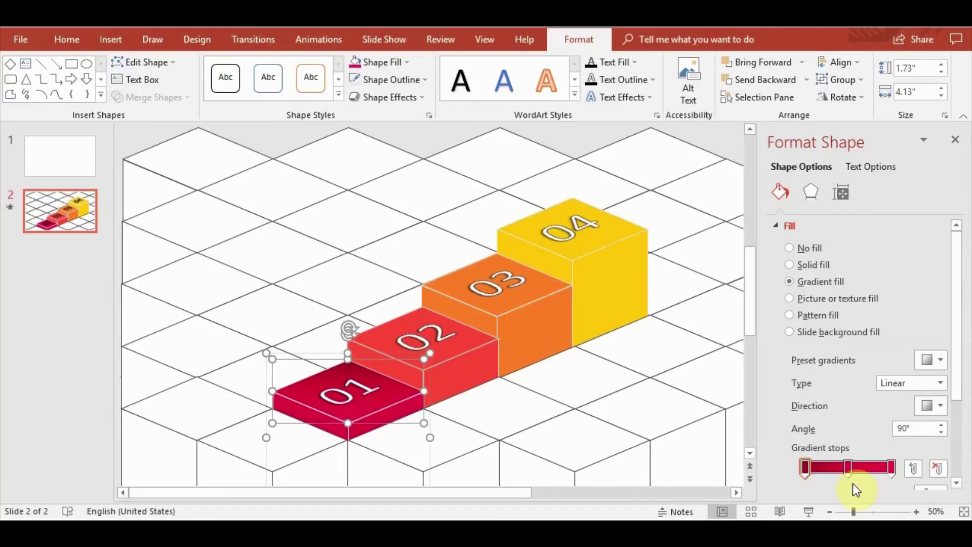
Fill block 02's front face with orange and a dark gradient variation
{"action": "left_click", "coordinate": [848, 467]}
{"action": "left_click", "coordinate": [891, 467]}
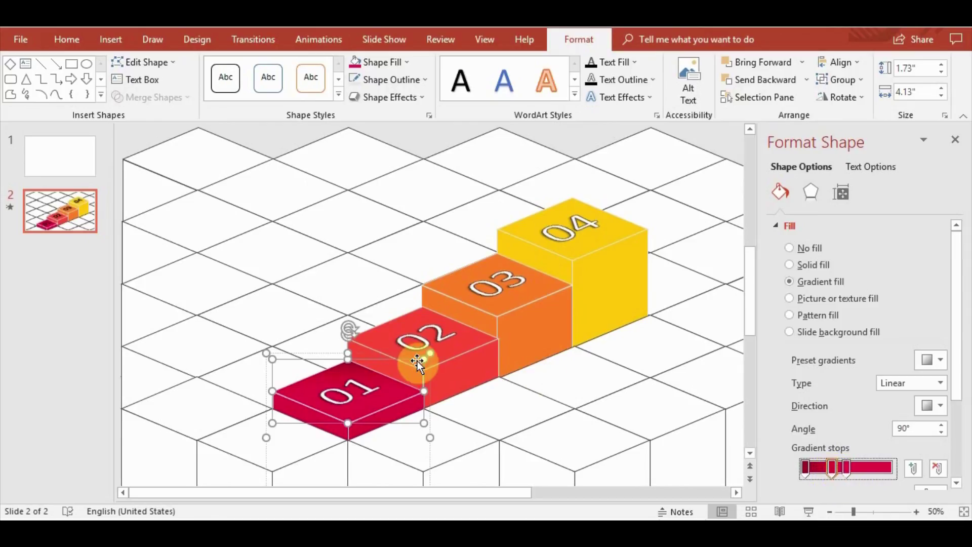
{"action": "left_click", "coordinate": [360, 351]}
{"action": "left_click", "coordinate": [447, 354]}
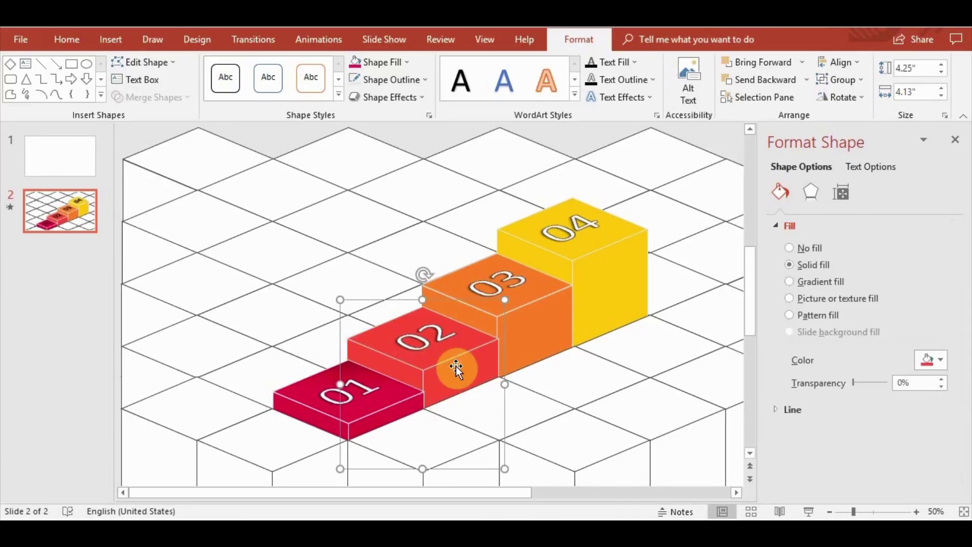
{"action": "left_click", "coordinate": [458, 368]}
{"action": "left_click", "coordinate": [400, 65]}
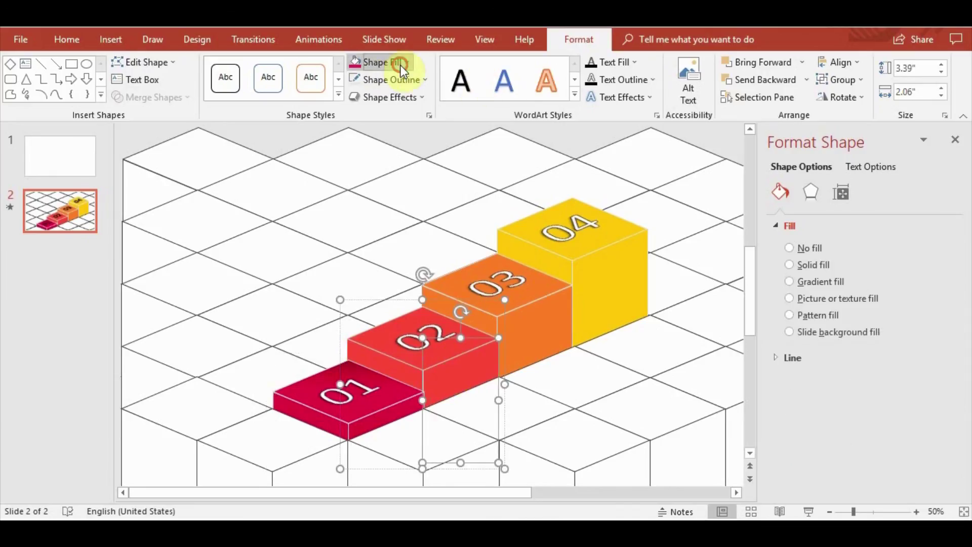
{"action": "left_click", "coordinate": [393, 211]}
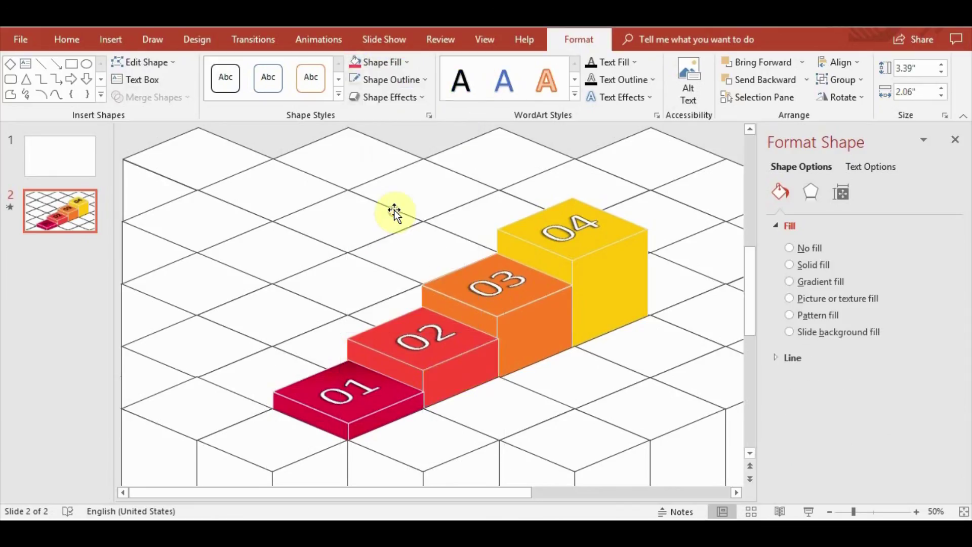
{"action": "left_click", "coordinate": [393, 63]}
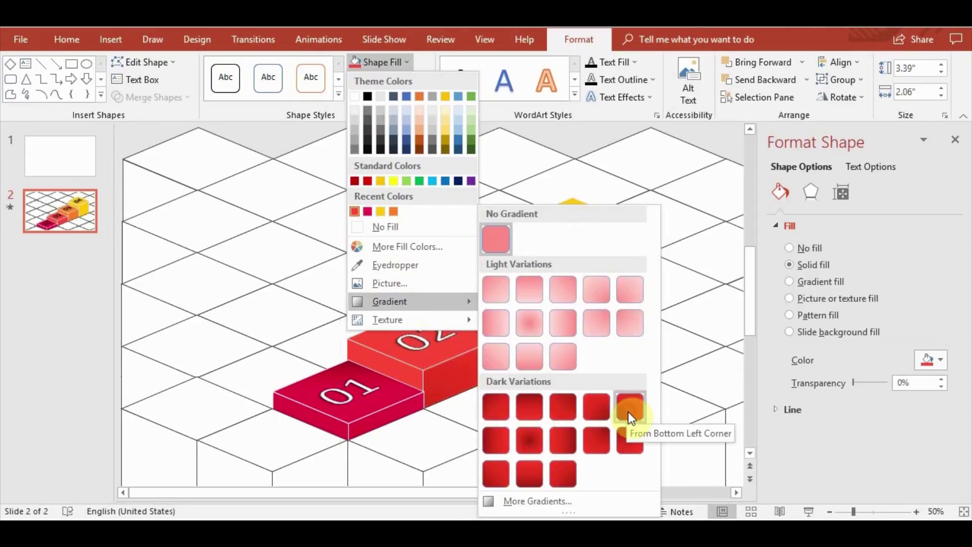
{"action": "left_click", "coordinate": [627, 411]}
Fill another face of block 02 with red and a dark gradient variation
{"action": "left_click", "coordinate": [391, 371]}
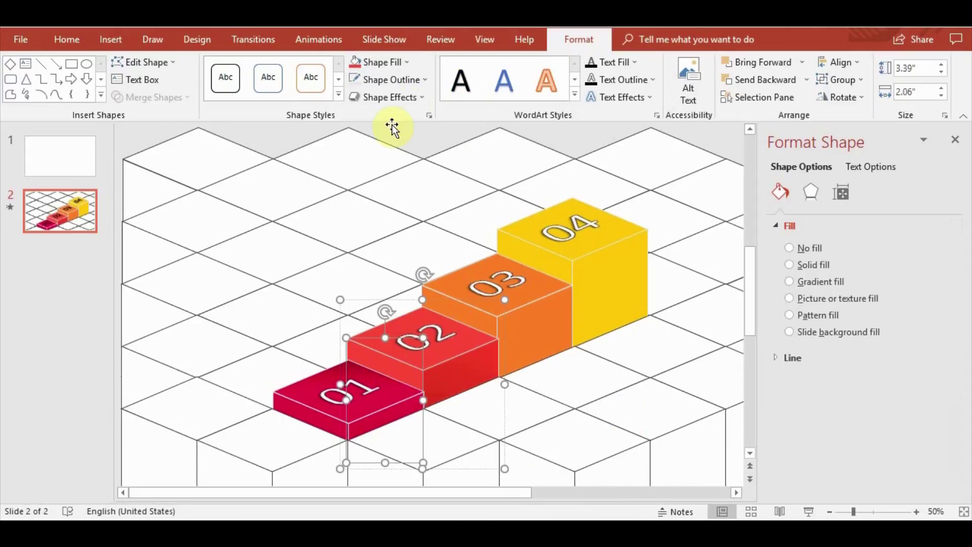
{"action": "left_click", "coordinate": [405, 63]}
{"action": "mouse_move", "coordinate": [388, 302]}
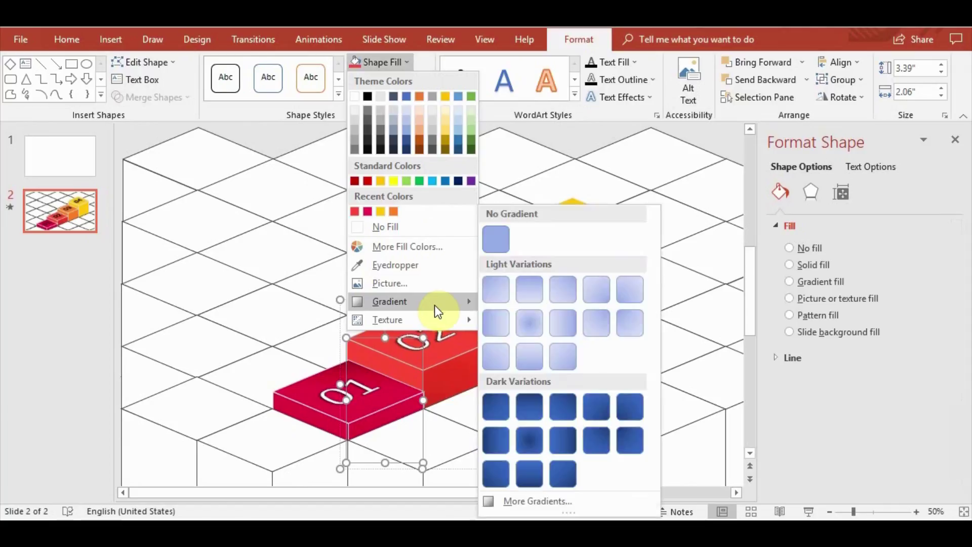
{"action": "left_click", "coordinate": [393, 211]}
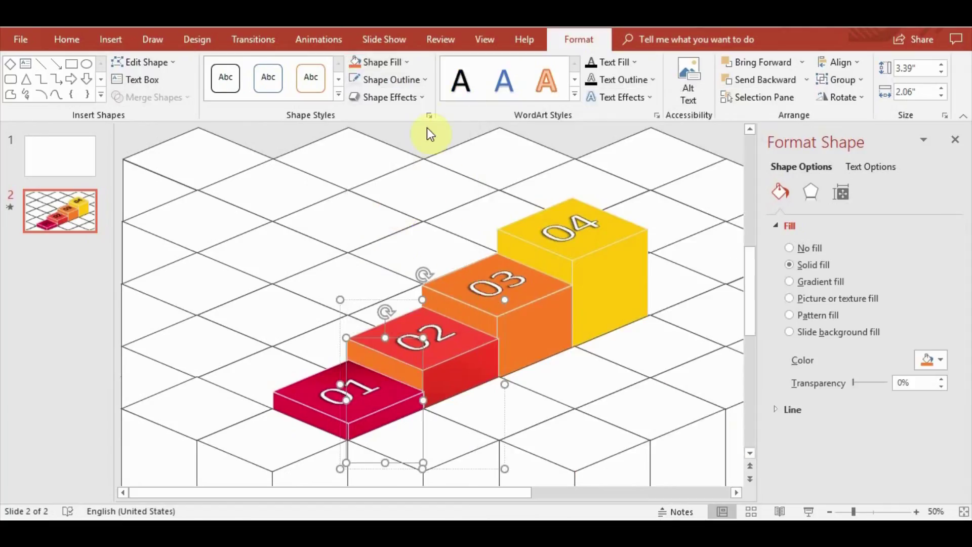
{"action": "left_click", "coordinate": [398, 61]}
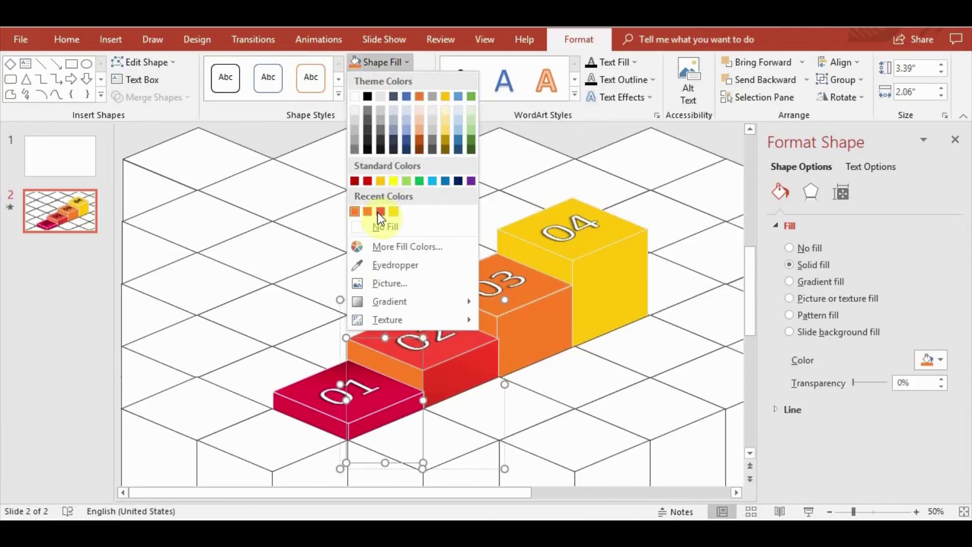
{"action": "left_click", "coordinate": [369, 212]}
{"action": "left_click", "coordinate": [397, 63]}
{"action": "mouse_move", "coordinate": [390, 302]}
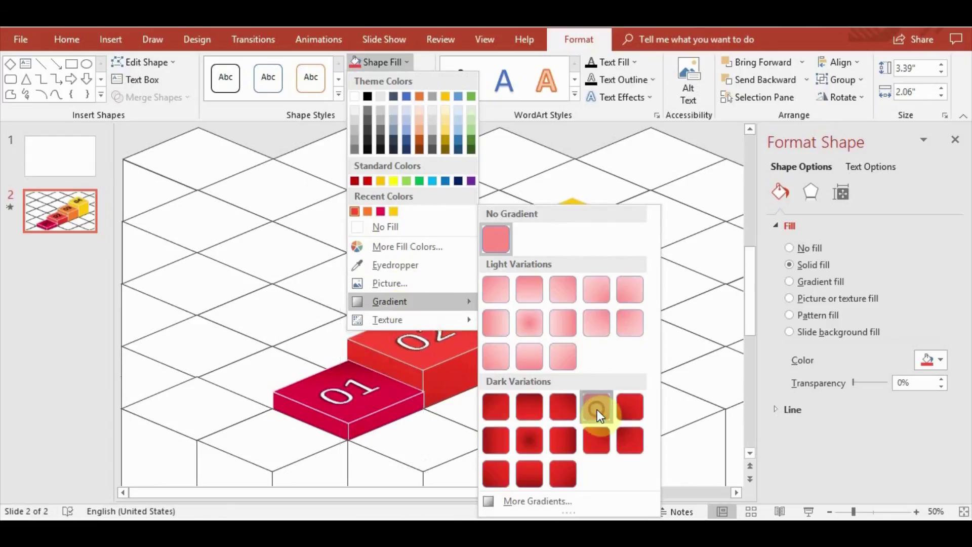
{"action": "left_click", "coordinate": [596, 408]}
Give block 02 a dark red gradient and pull its middle and end stops inward
{"action": "left_click", "coordinate": [483, 342], "text": "shift"}
{"action": "left_click", "coordinate": [408, 64]}
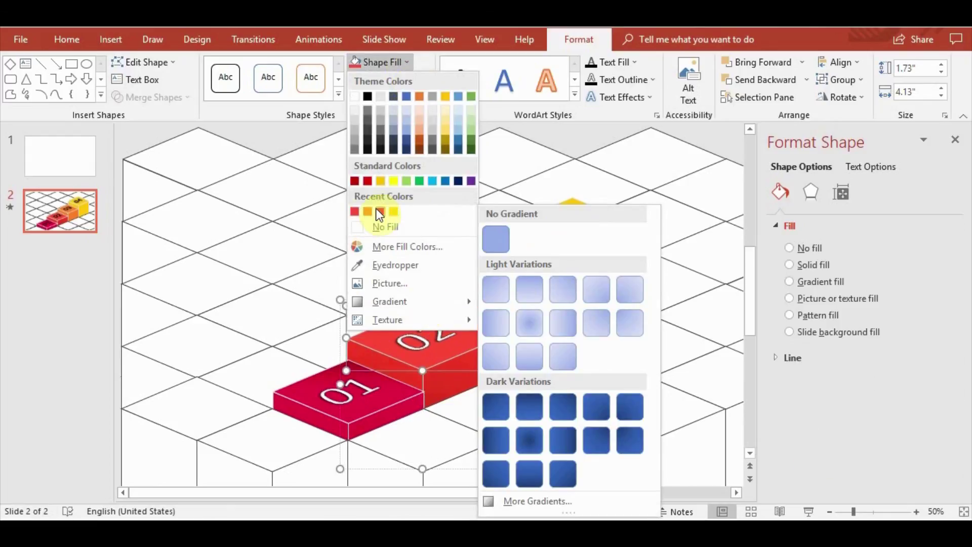
{"action": "left_click", "coordinate": [354, 211]}
{"action": "left_click", "coordinate": [399, 62]}
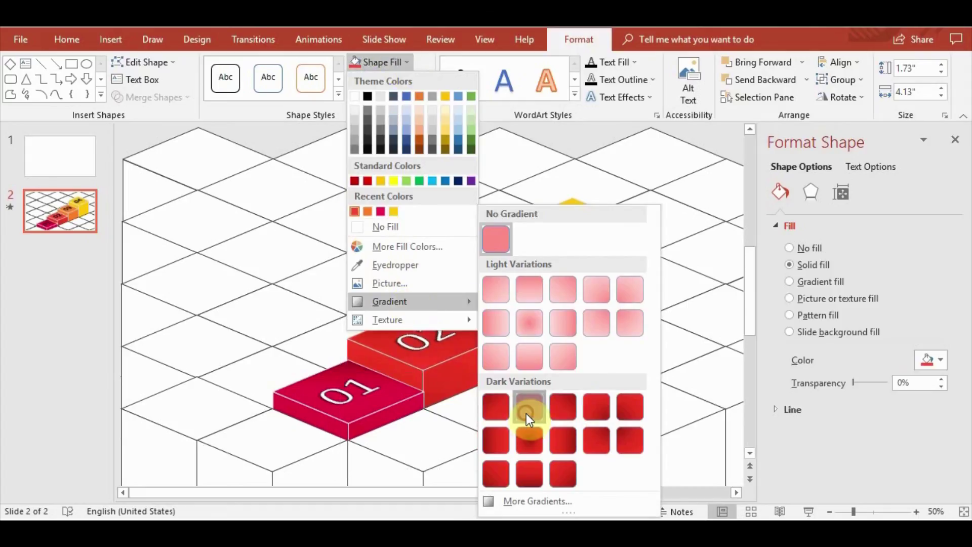
{"action": "left_click", "coordinate": [528, 410]}
{"action": "left_click_drag", "start_coordinate": [847, 468], "coordinate": [816, 468]}
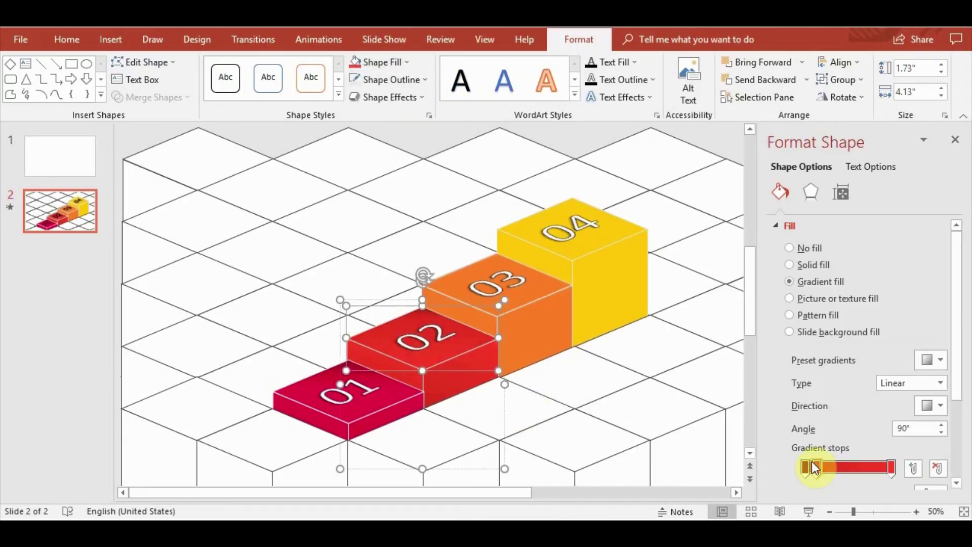
{"action": "left_click", "coordinate": [891, 466]}
{"action": "left_click_drag", "start_coordinate": [891, 467], "coordinate": [856, 467]}
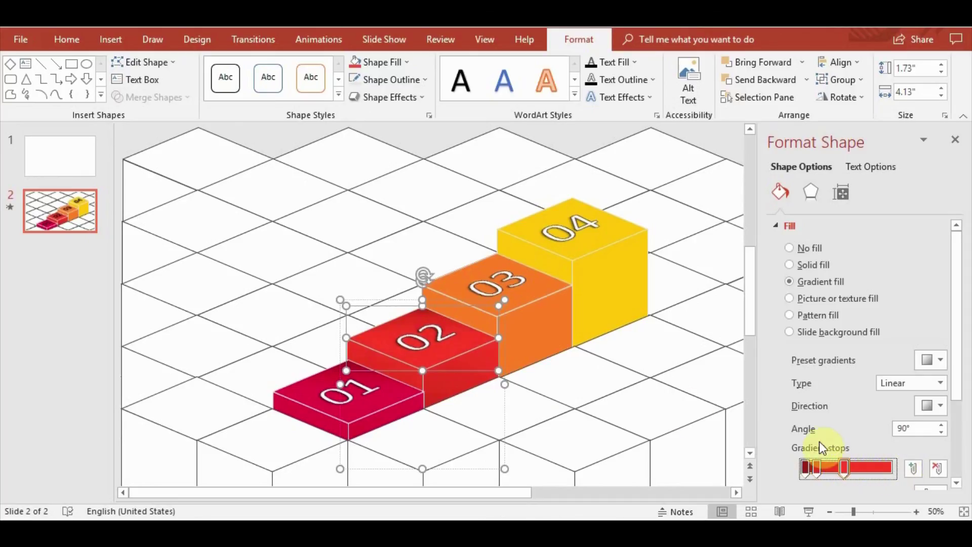
Fill one face of block 03 with orange and a dark gradient variation
{"action": "left_click", "coordinate": [539, 323]}
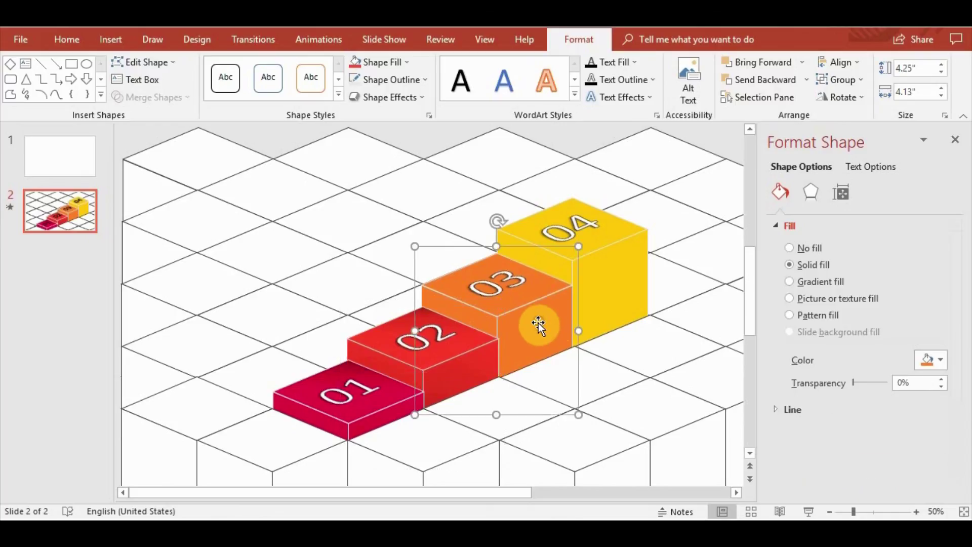
{"action": "left_click", "coordinate": [555, 342]}
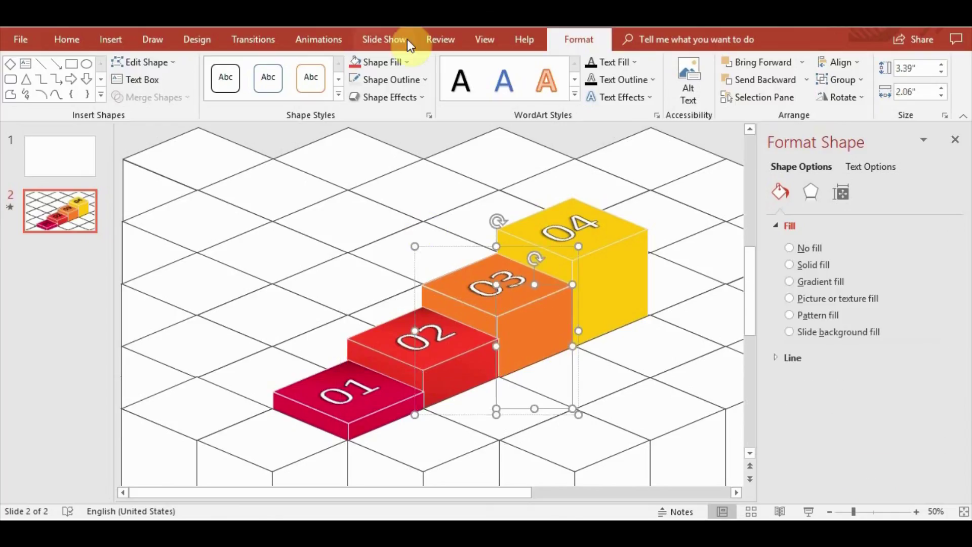
{"action": "left_click", "coordinate": [398, 61]}
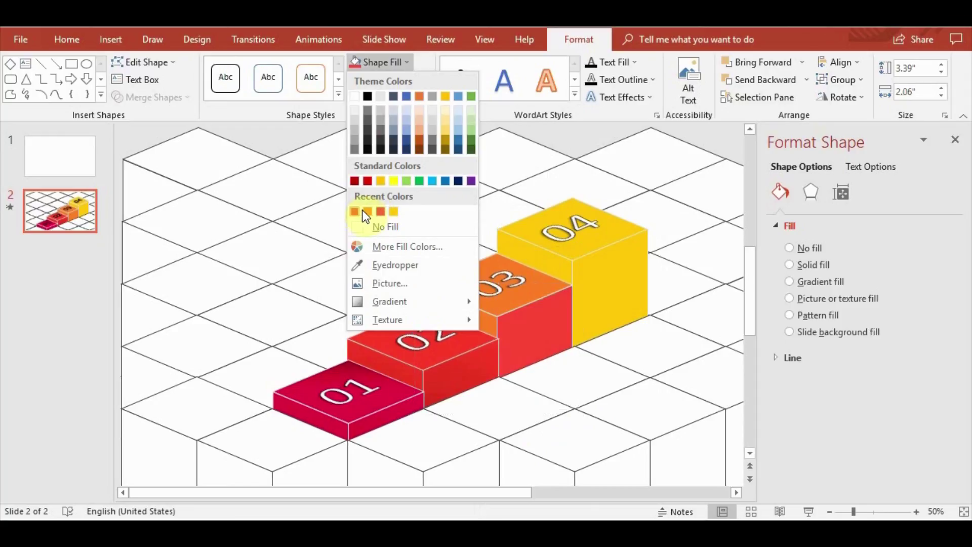
{"action": "left_click", "coordinate": [365, 211]}
{"action": "left_click", "coordinate": [401, 62]}
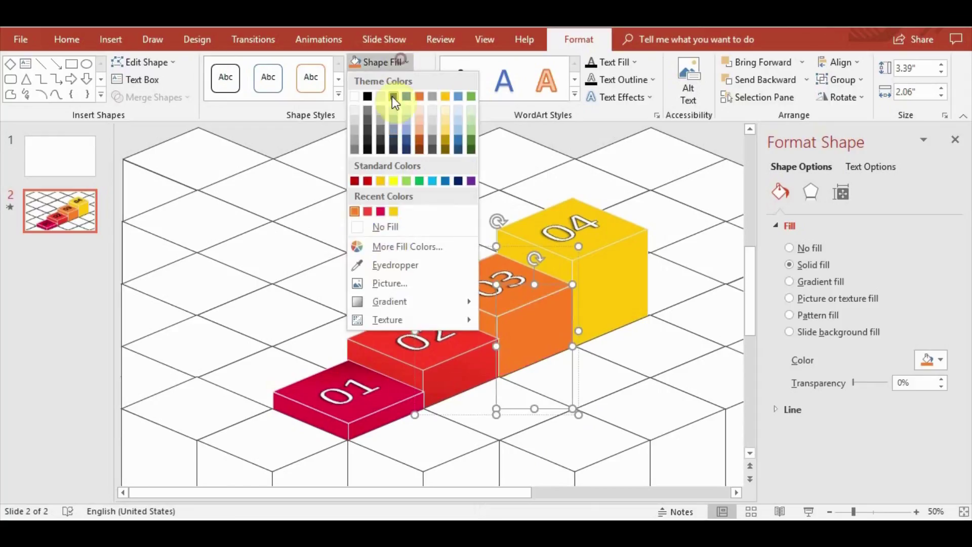
{"action": "mouse_move", "coordinate": [390, 301]}
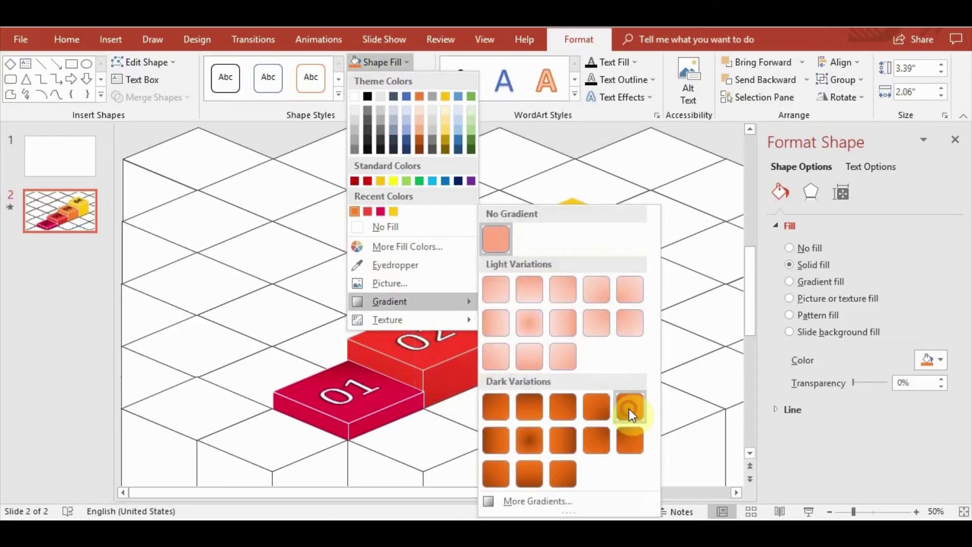
{"action": "left_click", "coordinate": [629, 409]}
Apply the orange fill and dark gradient to another face of block 03
{"action": "left_click", "coordinate": [485, 322], "text": "shift"}
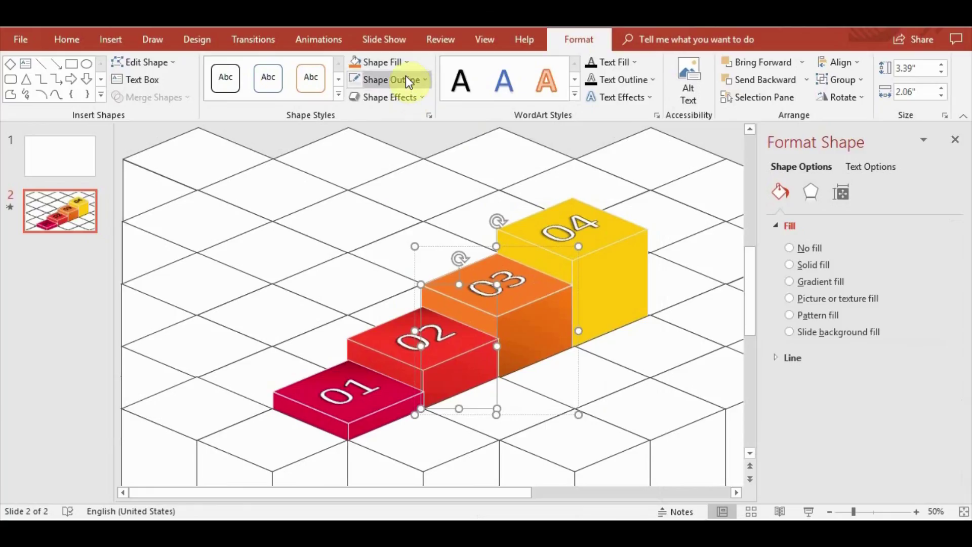
{"action": "left_click", "coordinate": [401, 61]}
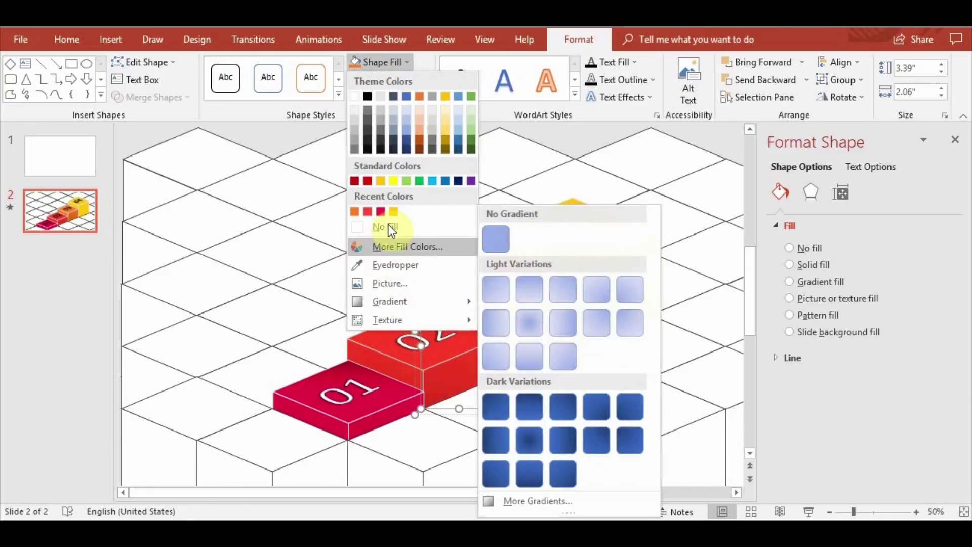
{"action": "left_click", "coordinate": [354, 211]}
{"action": "left_click", "coordinate": [388, 76]}
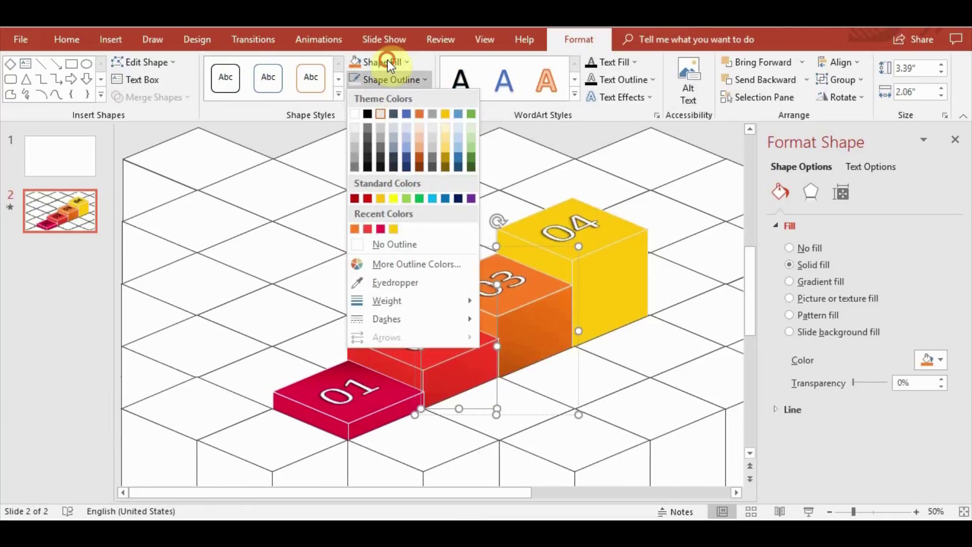
{"action": "left_click", "coordinate": [387, 62]}
{"action": "mouse_move", "coordinate": [390, 302]}
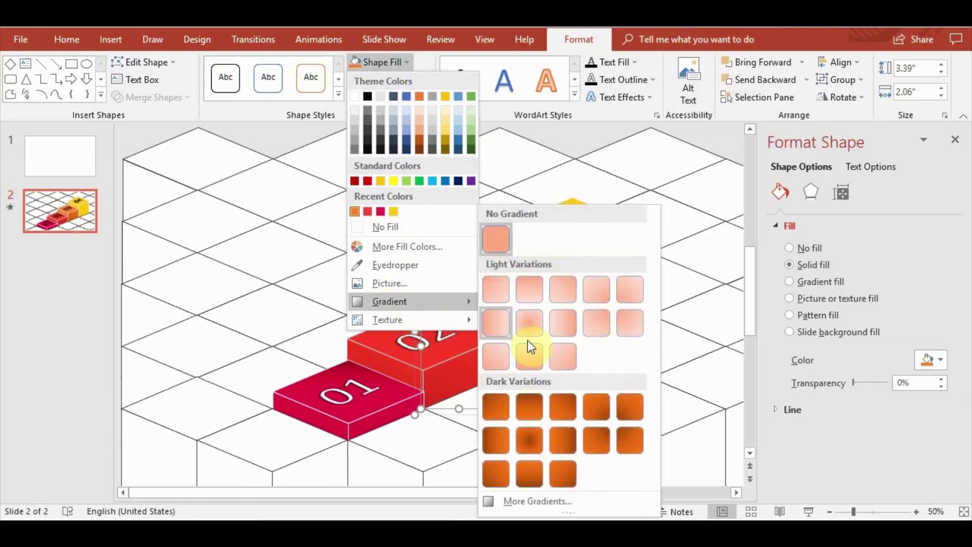
{"action": "left_click", "coordinate": [586, 416]}
Give the whole 03 cube an orange fill, then an orange dark gradient
{"action": "left_click", "coordinate": [526, 293]}
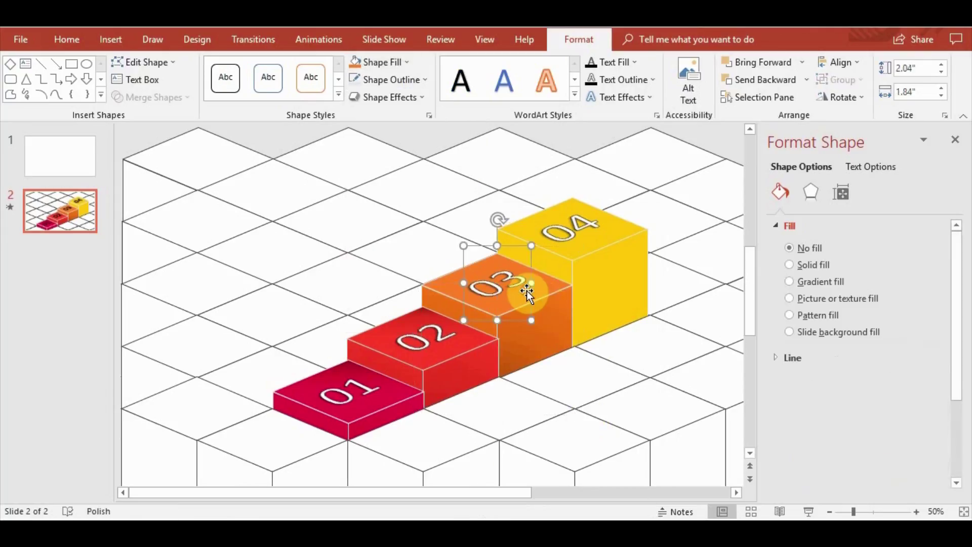
{"action": "left_click", "coordinate": [542, 289]}
{"action": "left_click", "coordinate": [395, 64]}
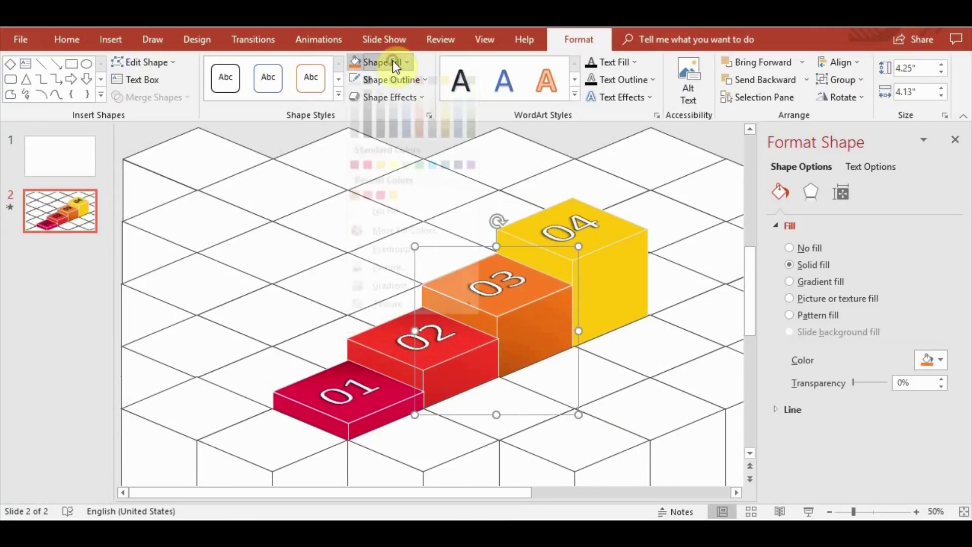
{"action": "left_click", "coordinate": [353, 212]}
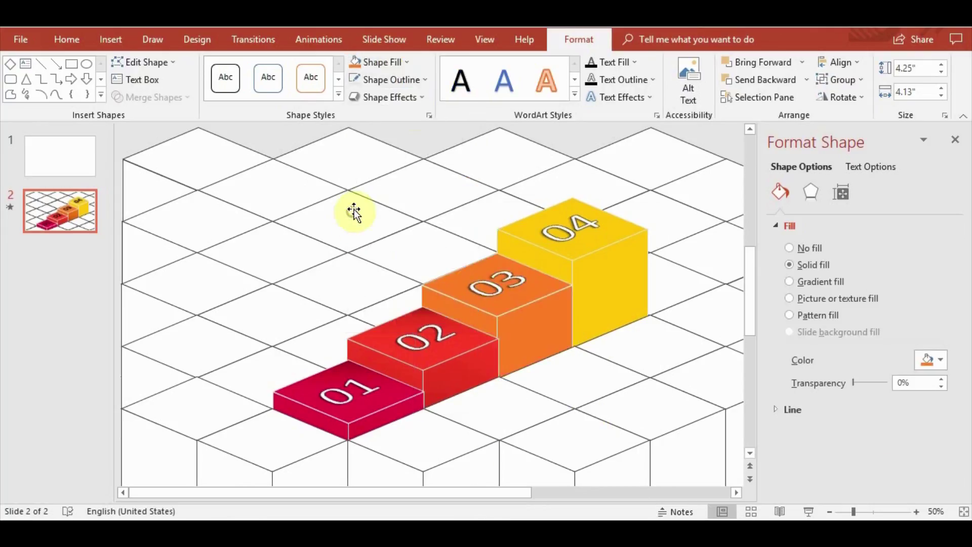
{"action": "left_click", "coordinate": [402, 62]}
{"action": "mouse_move", "coordinate": [410, 301]}
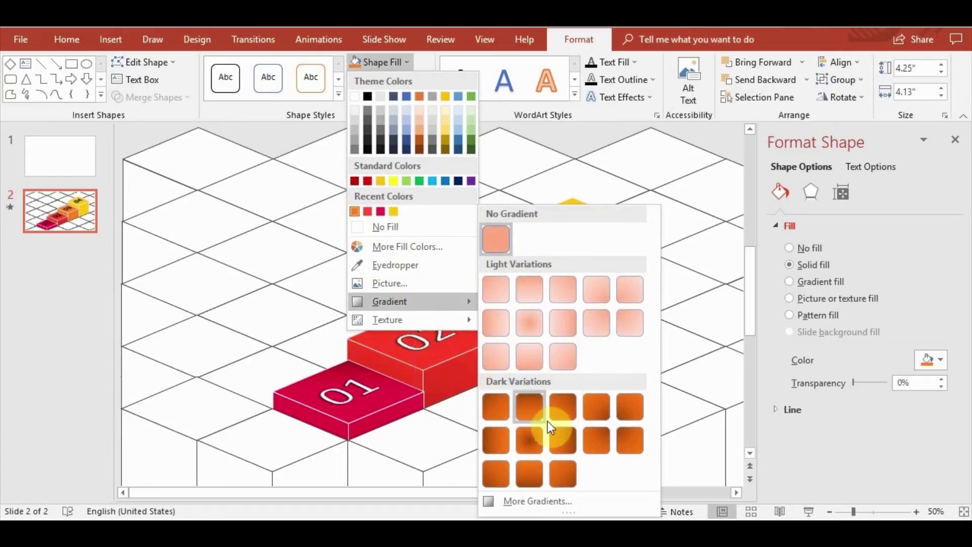
{"action": "left_click", "coordinate": [528, 408]}
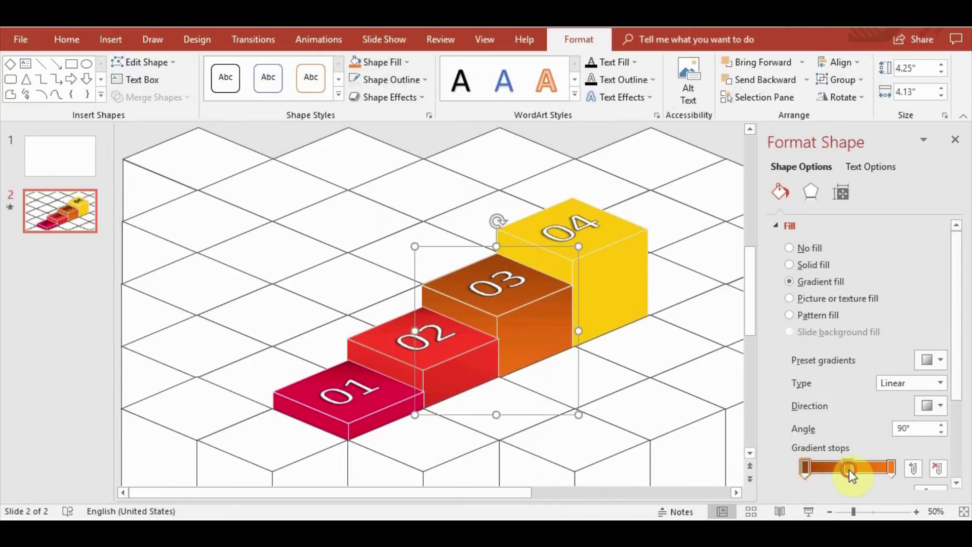
Drag cube 03's gradient stops inward so its top stays bright
{"action": "left_click_drag", "start_coordinate": [848, 469], "coordinate": [816, 466]}
{"action": "left_click_drag", "start_coordinate": [891, 466], "coordinate": [823, 462]}
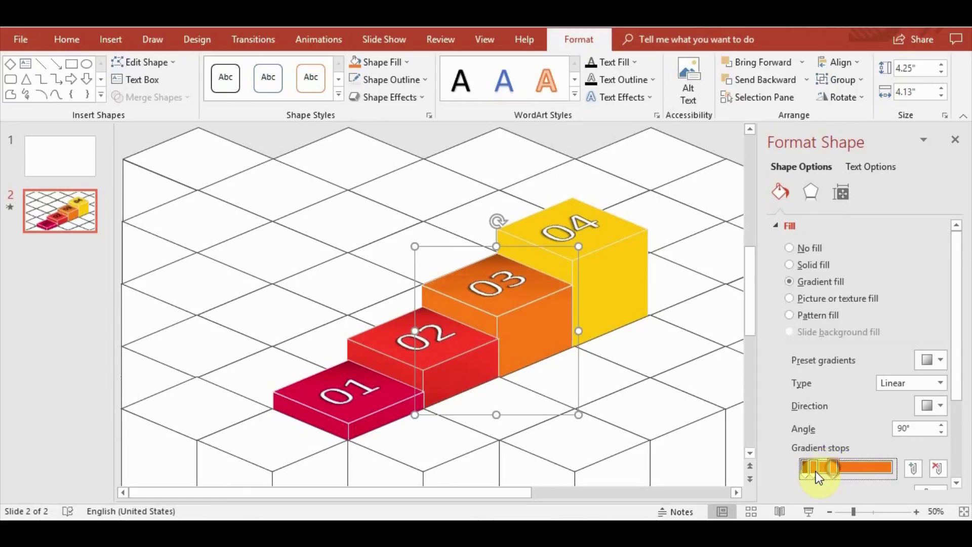
{"action": "left_click", "coordinate": [816, 470]}
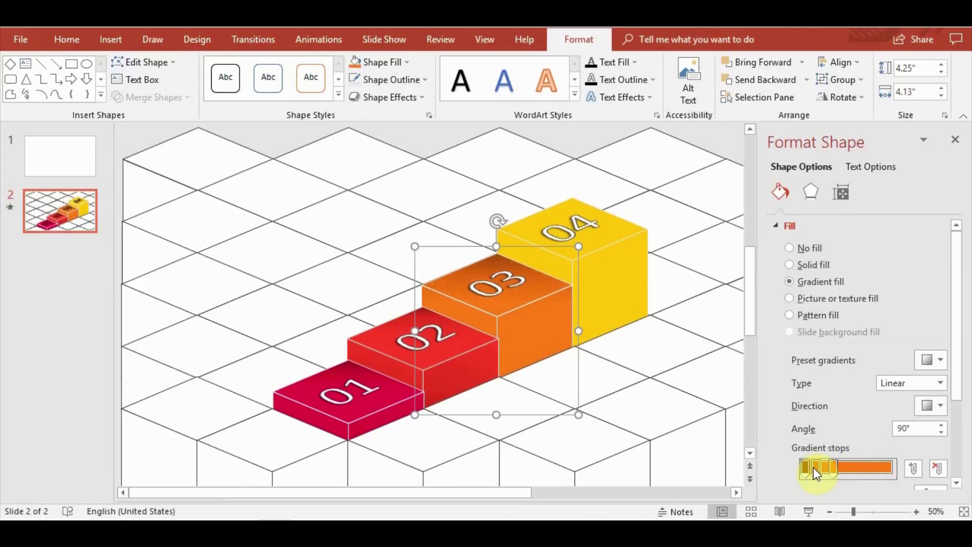
{"action": "left_click_drag", "start_coordinate": [833, 470], "coordinate": [838, 470]}
{"action": "left_click_drag", "start_coordinate": [815, 465], "coordinate": [815, 465]}
Give the right face of block 04 a dark yellow gradient fill
{"action": "left_click", "coordinate": [638, 290]}
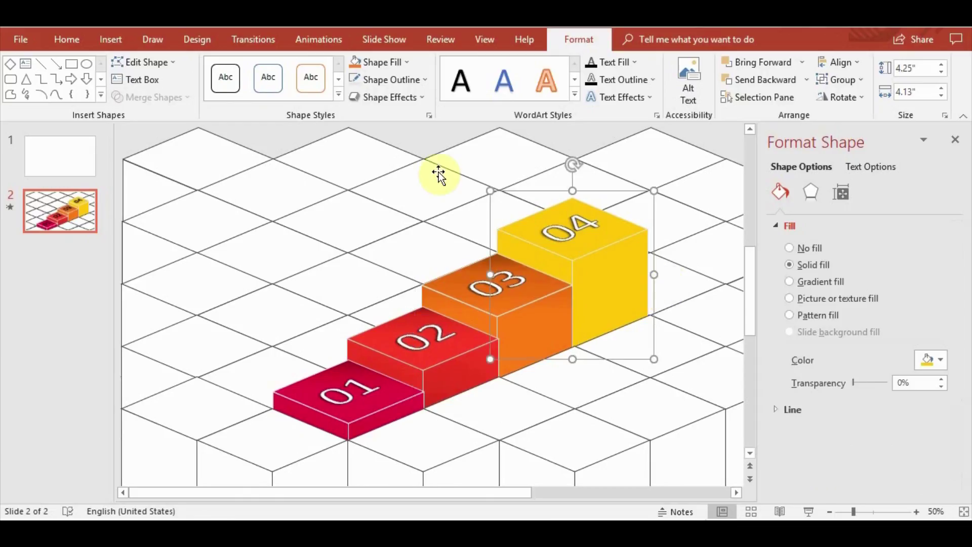
{"action": "left_click", "coordinate": [610, 306]}
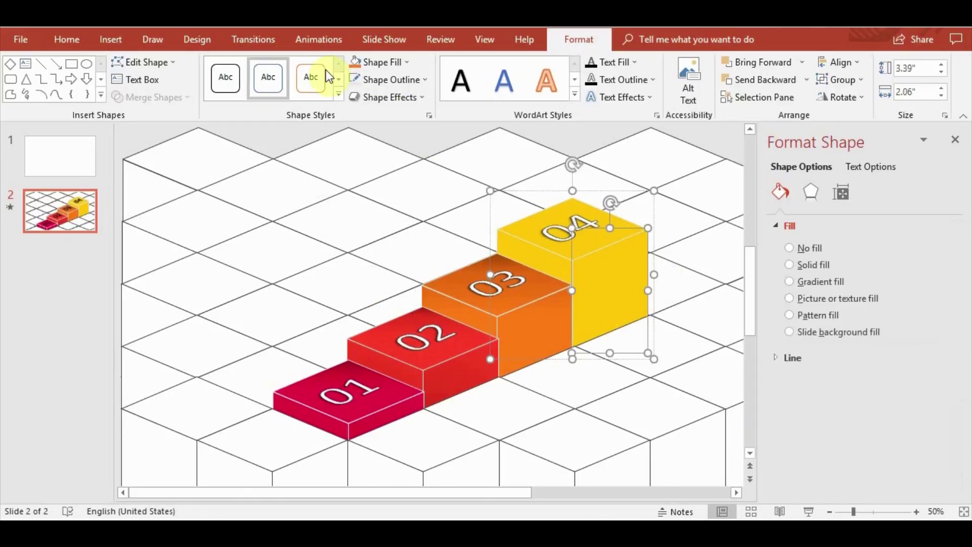
{"action": "left_click", "coordinate": [406, 62]}
{"action": "mouse_move", "coordinate": [389, 302]}
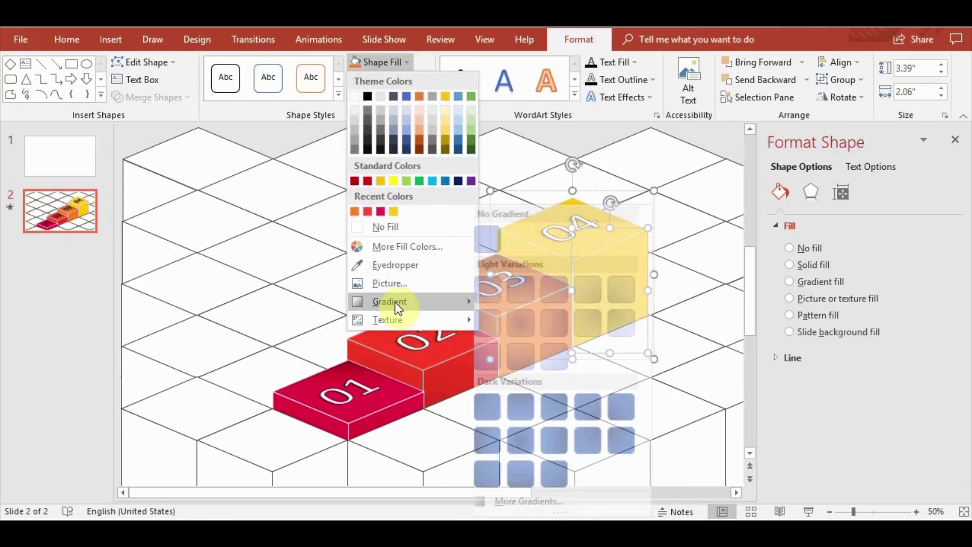
{"action": "left_click", "coordinate": [393, 211]}
{"action": "left_click", "coordinate": [406, 62]}
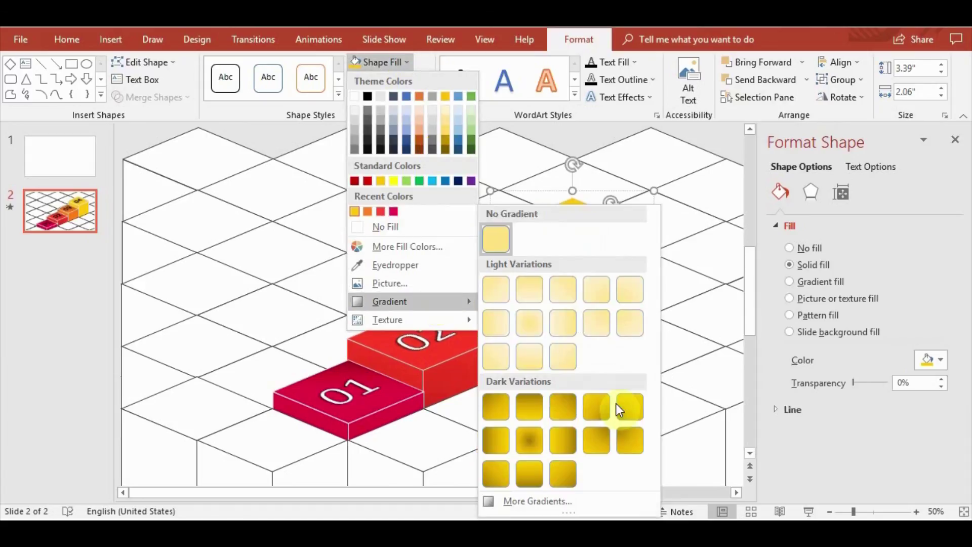
{"action": "left_click", "coordinate": [622, 407]}
Fill block 04's right and left faces yellow with a dark yellow gradient
{"action": "left_click", "coordinate": [577, 345]}
{"action": "left_click", "coordinate": [545, 269], "text": "shift"}
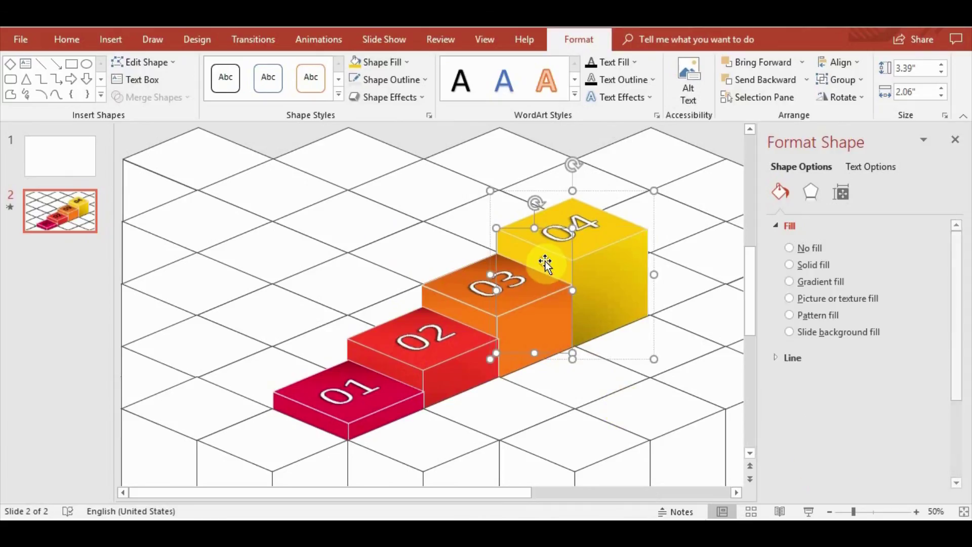
{"action": "left_click", "coordinate": [402, 62]}
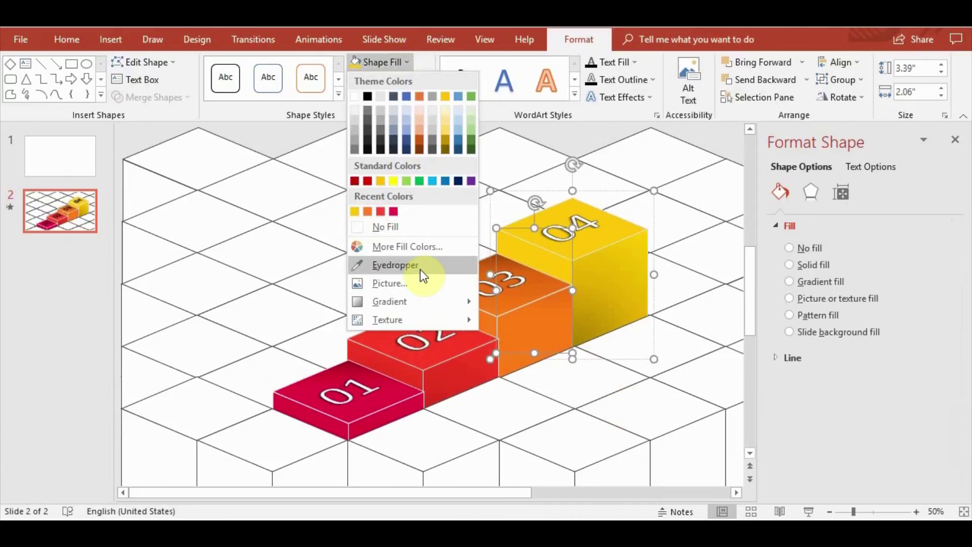
{"action": "mouse_move", "coordinate": [410, 300]}
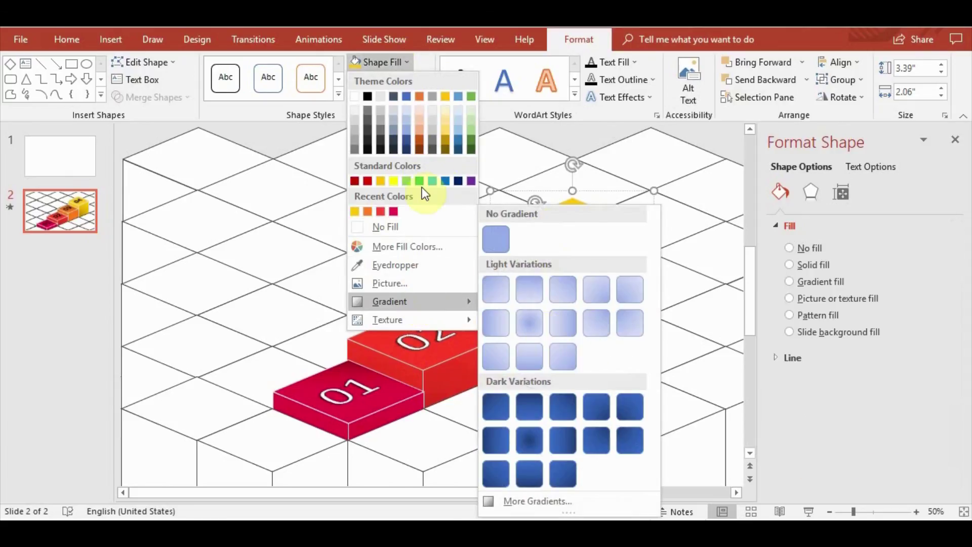
{"action": "left_click", "coordinate": [356, 211]}
{"action": "left_click", "coordinate": [404, 57]}
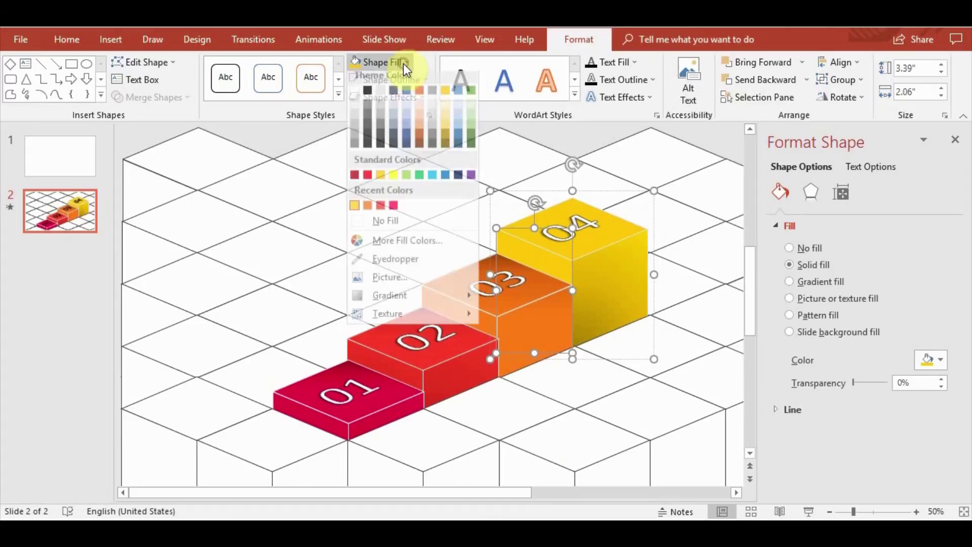
{"action": "left_click", "coordinate": [591, 409]}
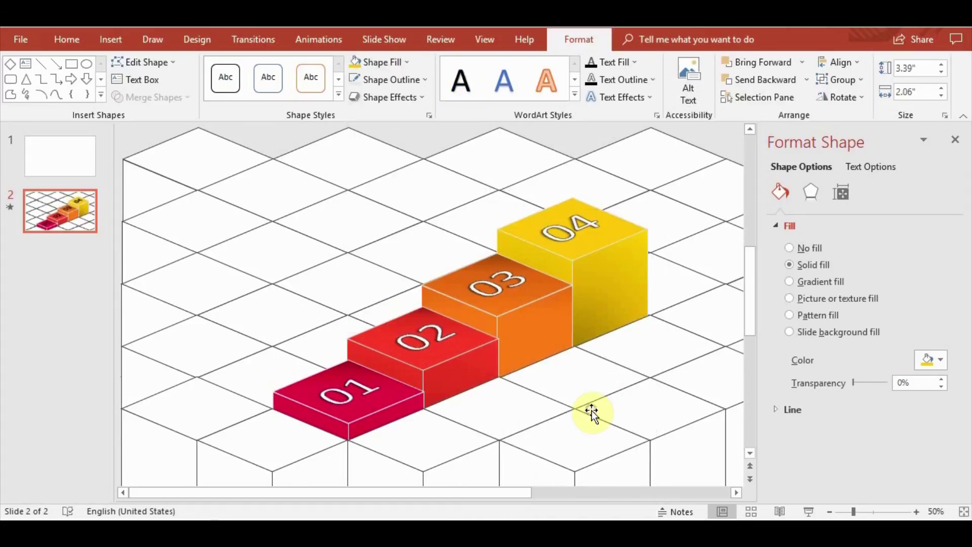
Give the remaining part of block 04 a yellow gradient fill
{"action": "left_click", "coordinate": [612, 232]}
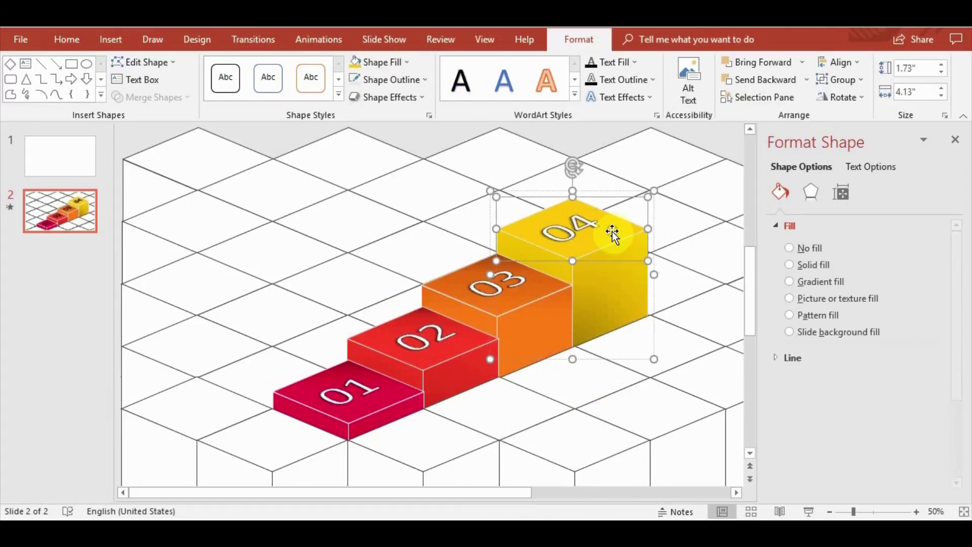
{"action": "left_click", "coordinate": [405, 61]}
{"action": "left_click", "coordinate": [354, 211]}
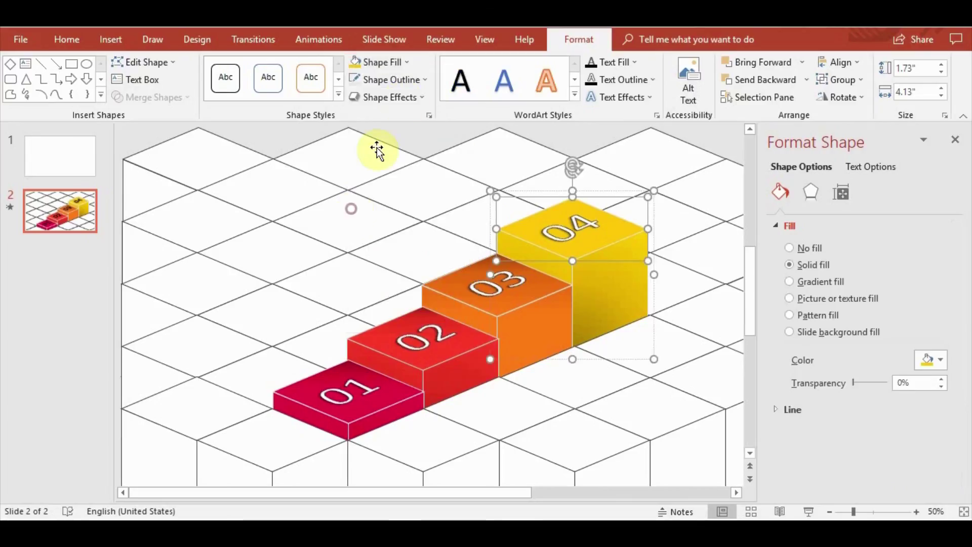
{"action": "left_click", "coordinate": [405, 62]}
{"action": "mouse_move", "coordinate": [410, 302]}
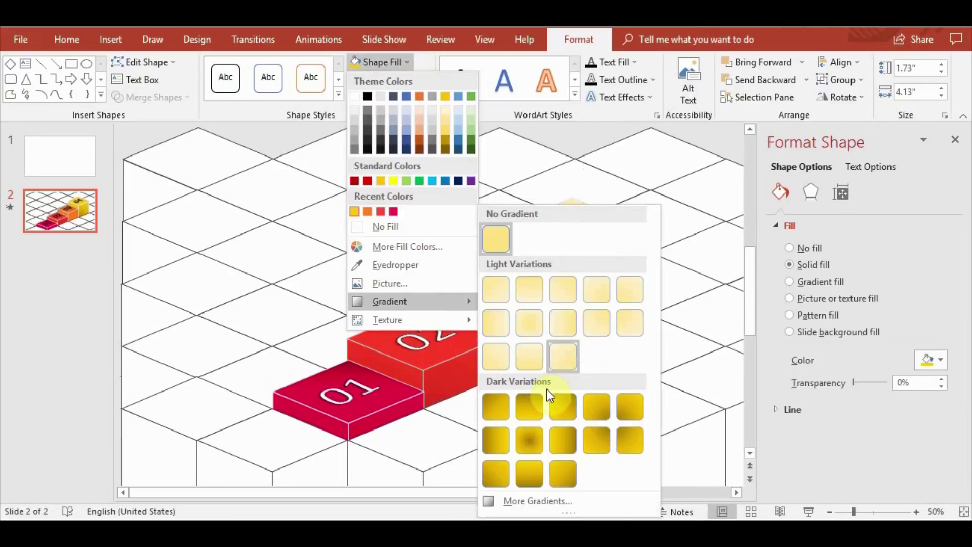
{"action": "left_click", "coordinate": [536, 402]}
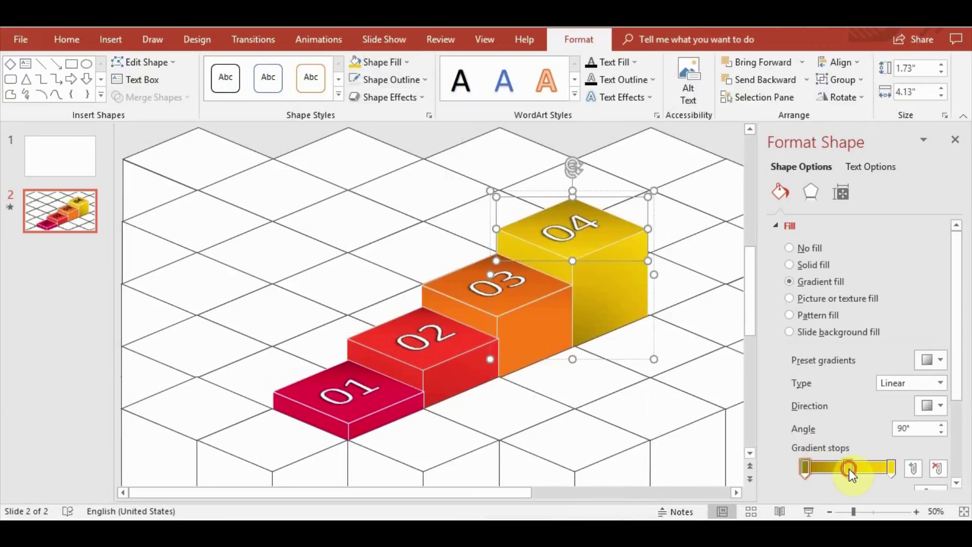
Brighten block 04's gradient by dragging its stops, then close the Format Shape pane
{"action": "left_click_drag", "start_coordinate": [848, 466], "coordinate": [815, 465]}
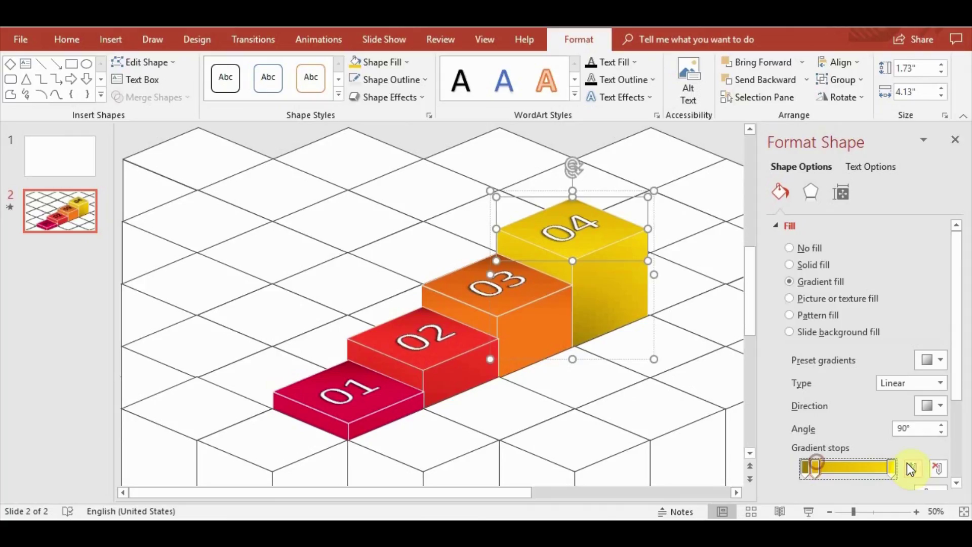
{"action": "left_click_drag", "start_coordinate": [892, 465], "coordinate": [829, 461]}
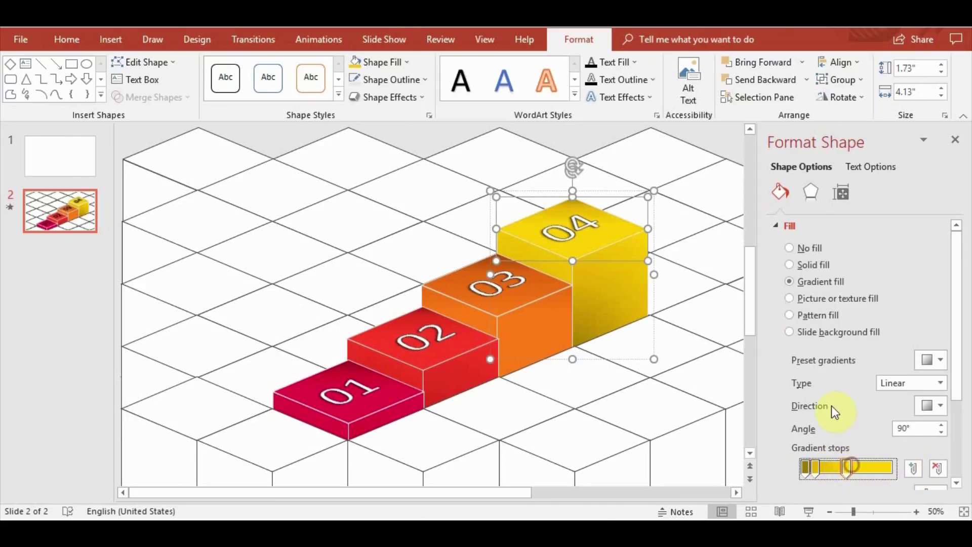
{"action": "left_click", "coordinate": [956, 139]}
{"action": "left_click", "coordinate": [898, 369]}
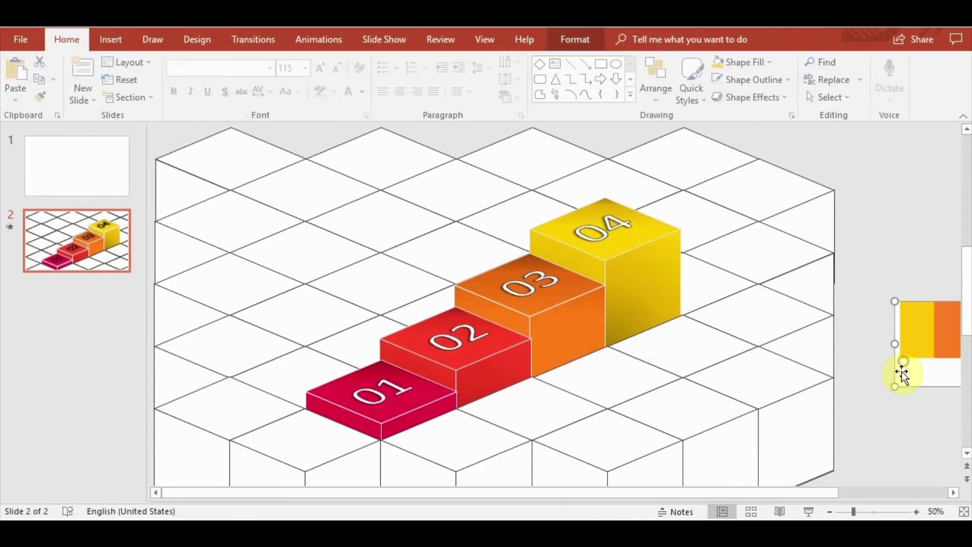
{"action": "left_click", "coordinate": [822, 395]}
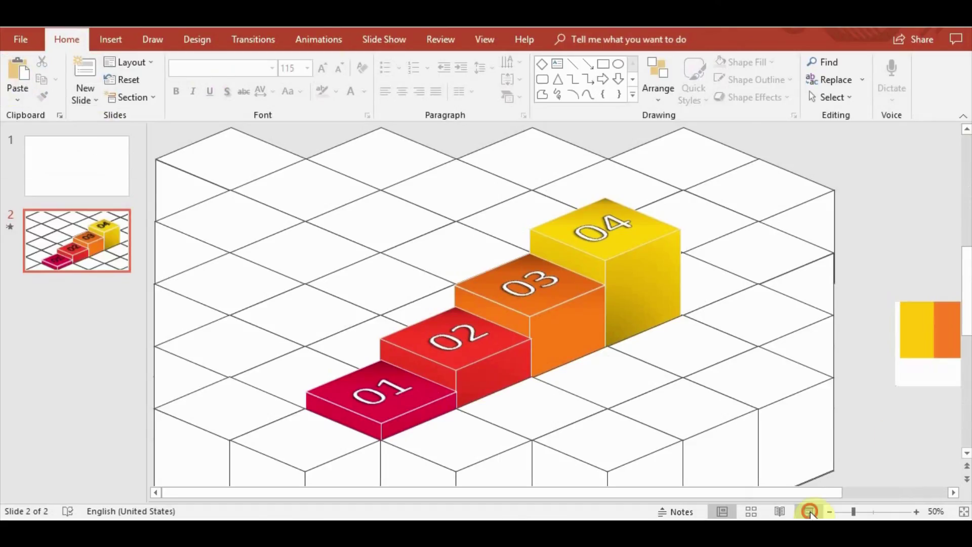
{"action": "left_click", "coordinate": [809, 511]}
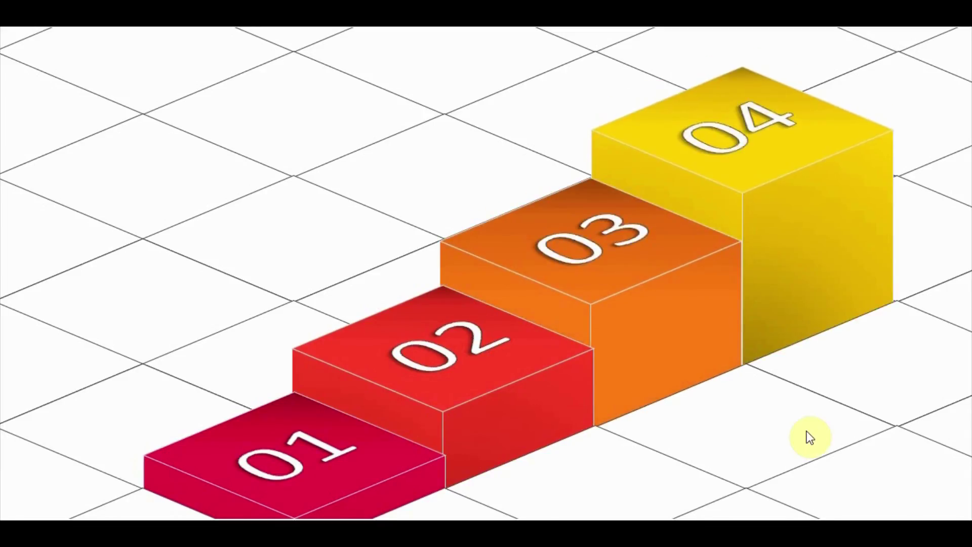
{"action": "key", "text": "Escape"}
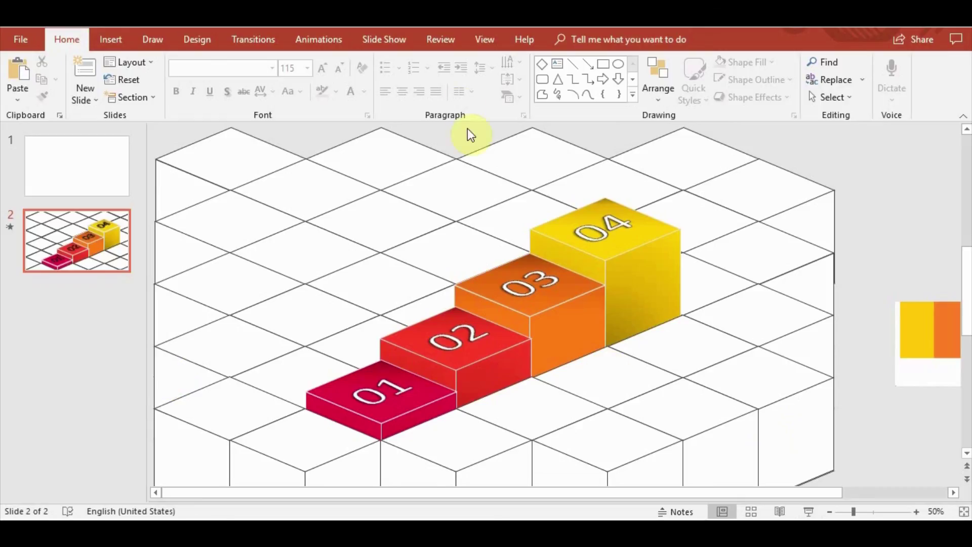
In the Animation Pane, set Groups 200, 205, 209 and 213 to 1.50 seconds and preview
{"action": "left_click", "coordinate": [316, 40]}
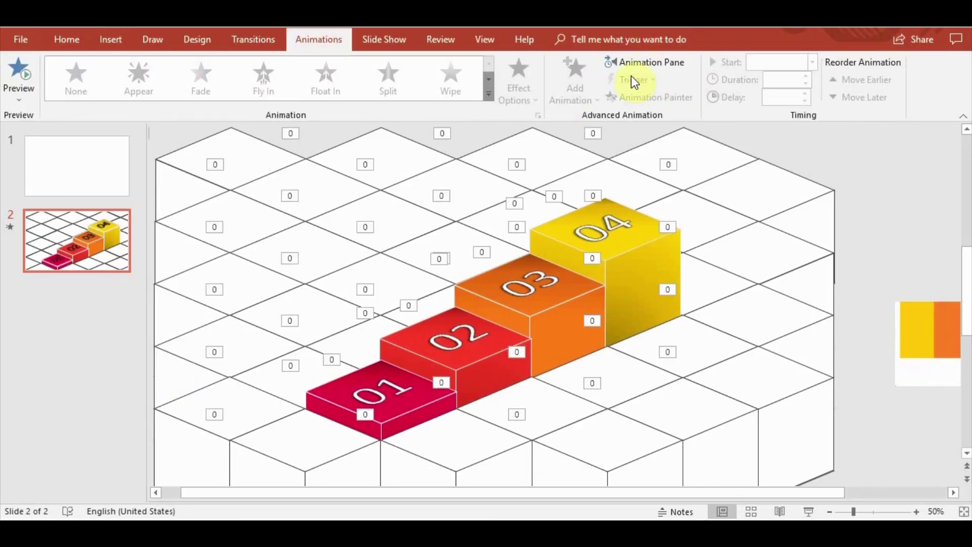
{"action": "left_click", "coordinate": [646, 69]}
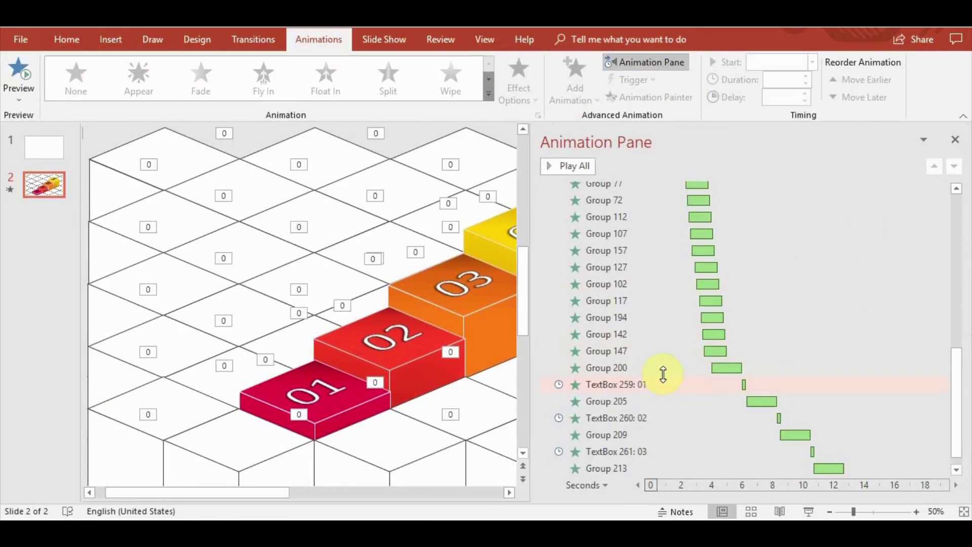
{"action": "left_click", "coordinate": [649, 365]}
{"action": "left_click", "coordinate": [668, 405], "text": "ctrl"}
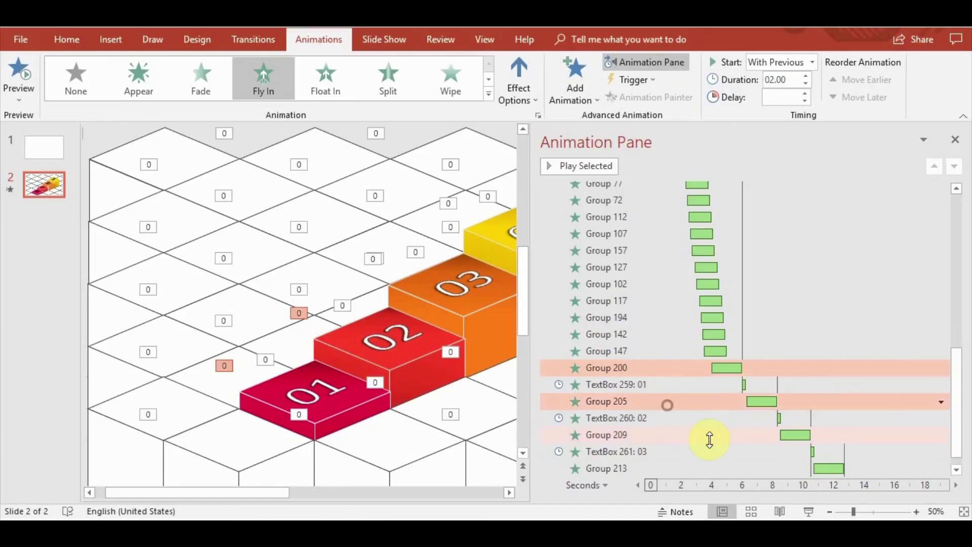
{"action": "left_click", "coordinate": [713, 437], "text": "ctrl"}
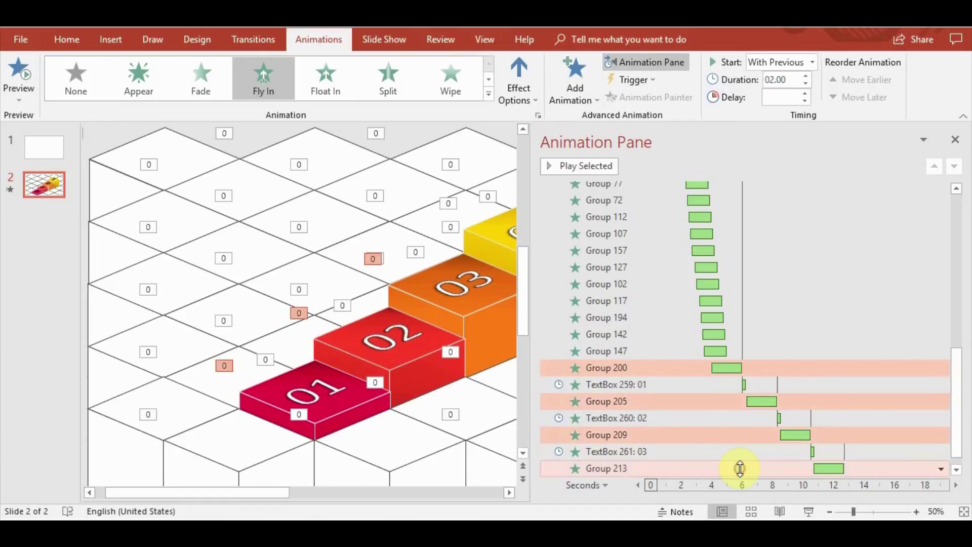
{"action": "left_click", "coordinate": [738, 464], "text": "ctrl"}
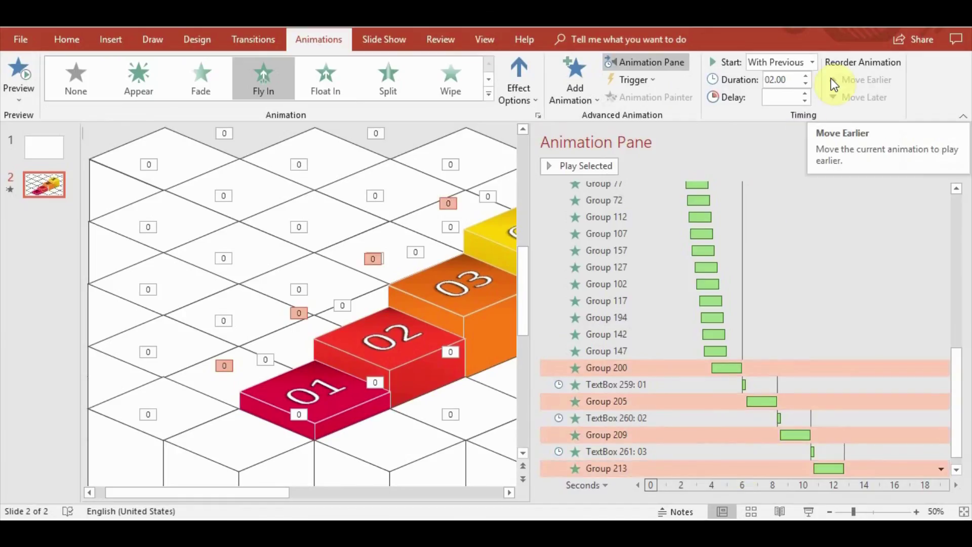
{"action": "left_click", "coordinate": [804, 85]}
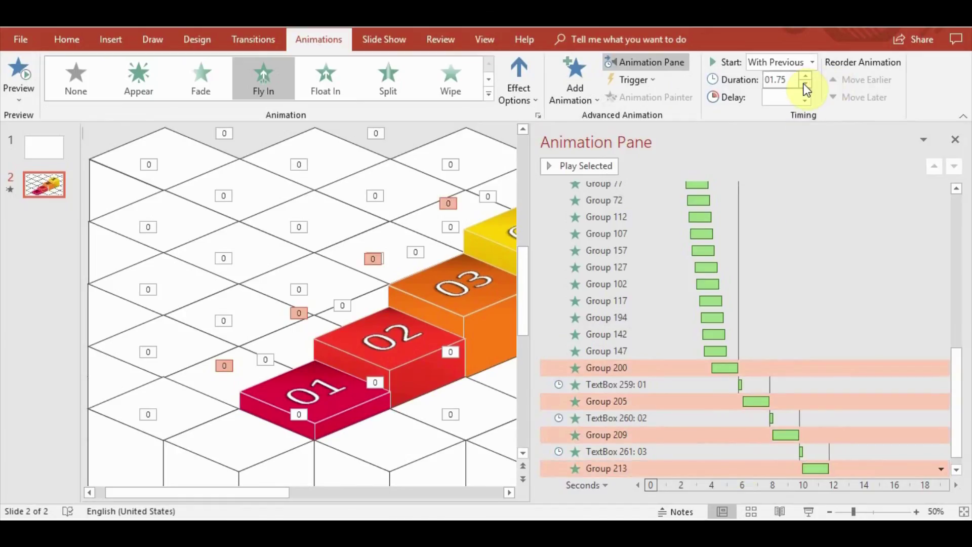
{"action": "left_click", "coordinate": [805, 85]}
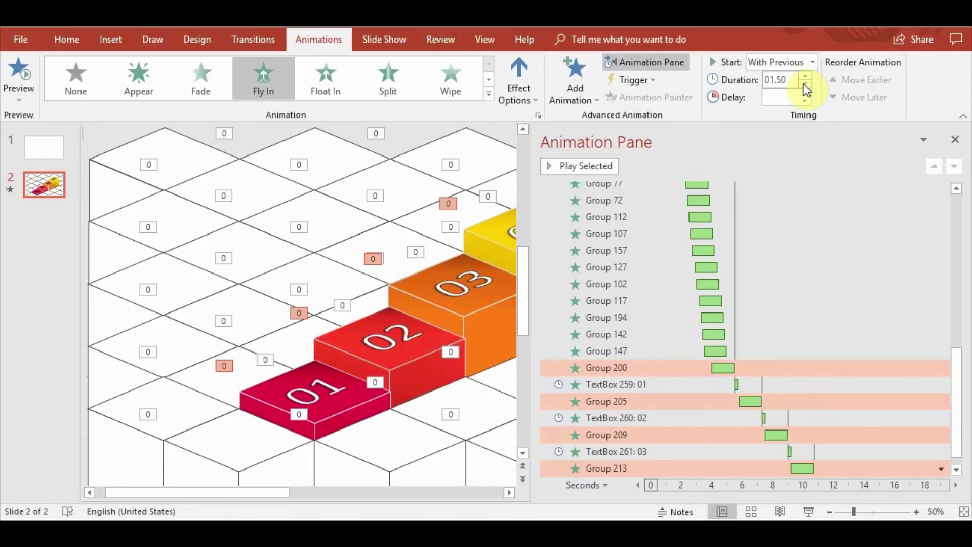
{"action": "left_click", "coordinate": [19, 76]}
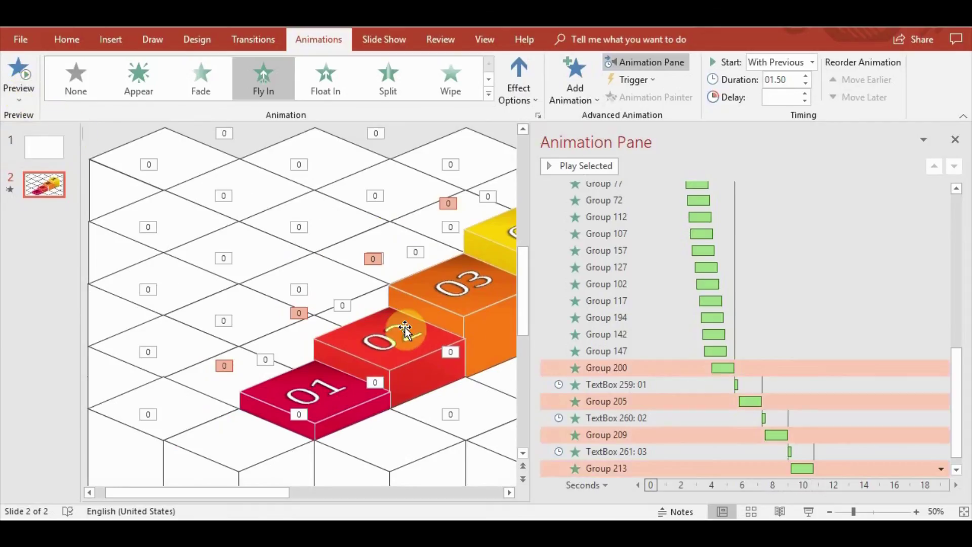
Remove Group 205's delay so it starts with previous, and move label 01's fade after Group 213
{"action": "left_click", "coordinate": [599, 371], "text": "ctrl"}
{"action": "left_click", "coordinate": [721, 401], "text": "ctrl"}
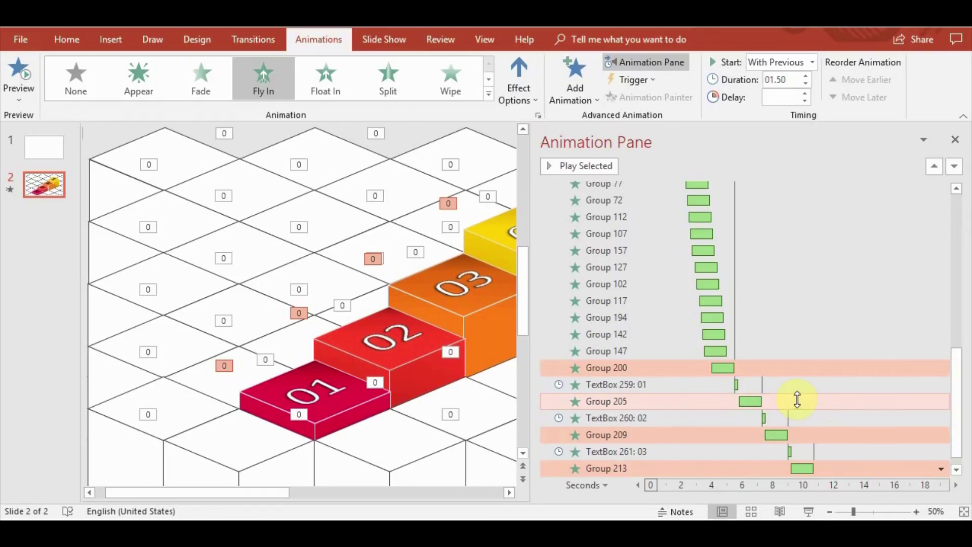
{"action": "left_click", "coordinate": [797, 400]}
{"action": "left_click", "coordinate": [812, 62]}
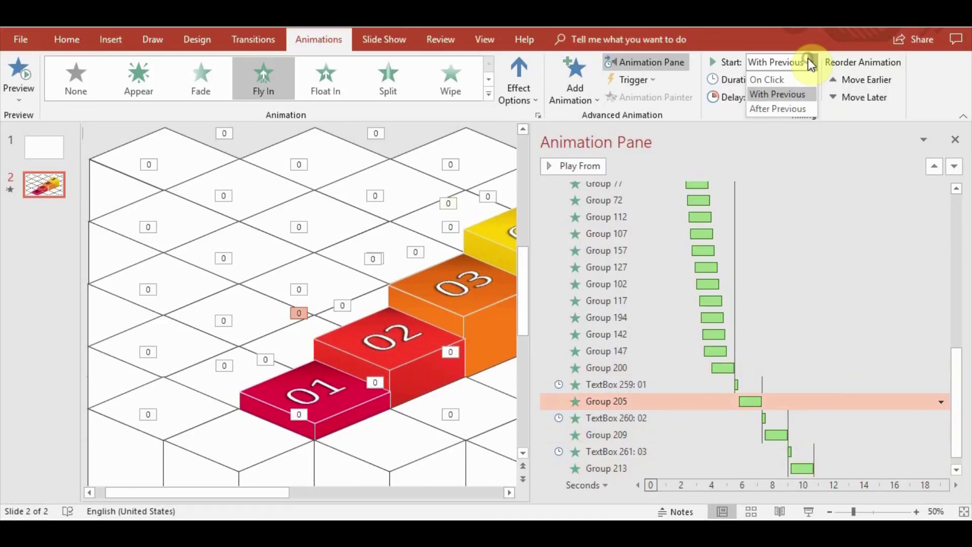
{"action": "left_click", "coordinate": [811, 62]}
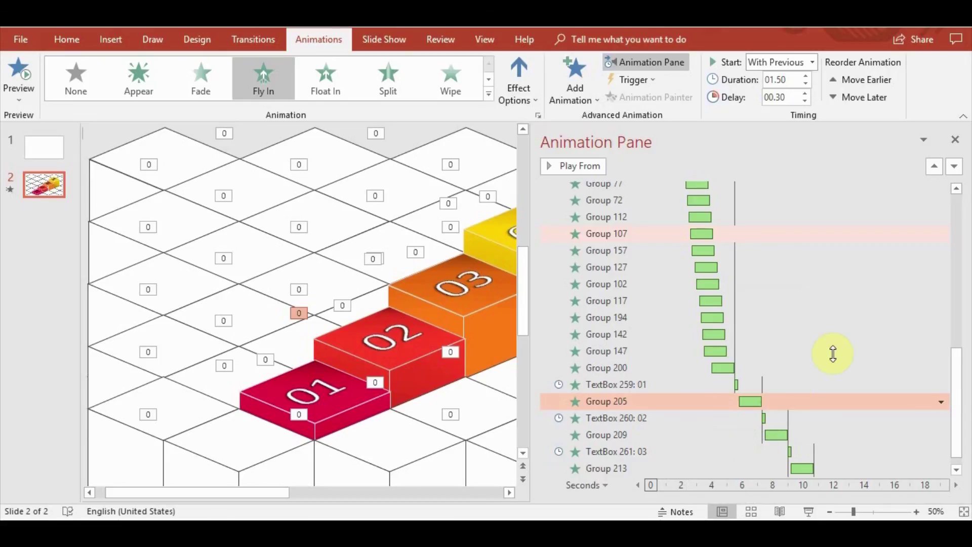
{"action": "left_click_drag", "start_coordinate": [750, 403], "coordinate": [745, 403]}
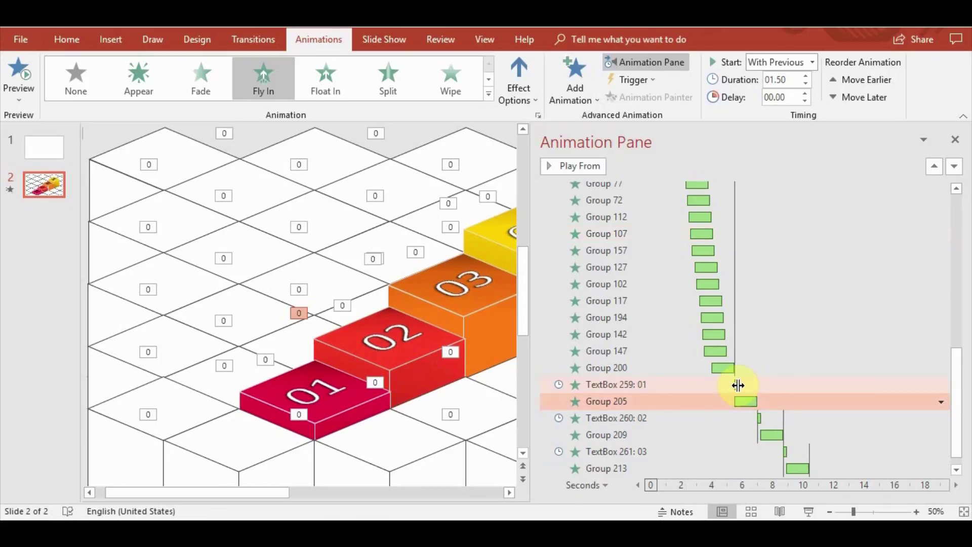
{"action": "left_click", "coordinate": [737, 385]}
{"action": "mouse_move", "coordinate": [732, 459]}
{"action": "left_mouse_down"}
{"action": "mouse_move", "coordinate": [644, 480]}
{"action": "mouse_move", "coordinate": [641, 461]}
{"action": "left_mouse_up"}
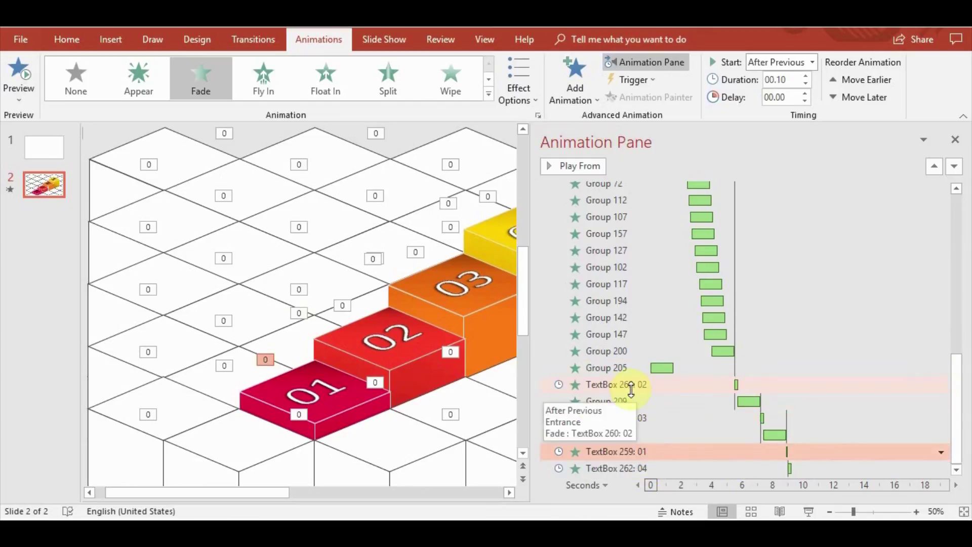
Move the label animations below the blocks and stagger Groups 205, 209 and 213 in sequence
{"action": "left_click_drag", "start_coordinate": [625, 384], "coordinate": [626, 465]}
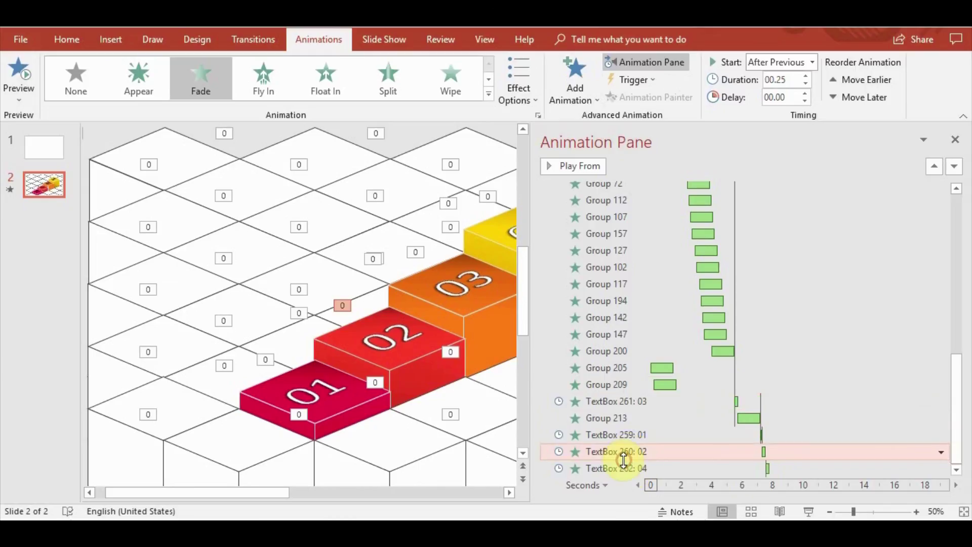
{"action": "mouse_move", "coordinate": [614, 400]}
{"action": "left_mouse_down"}
{"action": "mouse_move", "coordinate": [621, 486]}
{"action": "mouse_move", "coordinate": [623, 463]}
{"action": "left_mouse_up"}
{"action": "left_click", "coordinate": [616, 373]}
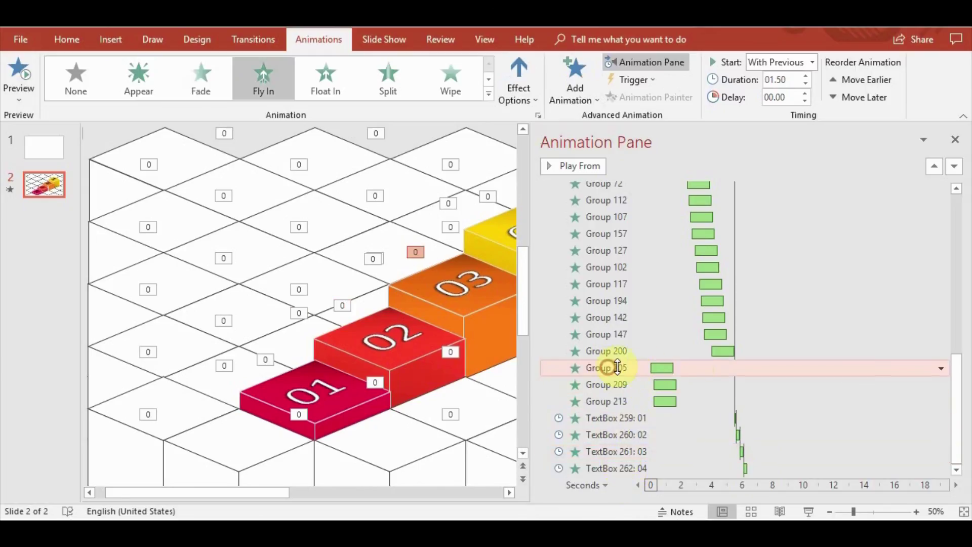
{"action": "left_click_drag", "start_coordinate": [660, 368], "coordinate": [730, 371]}
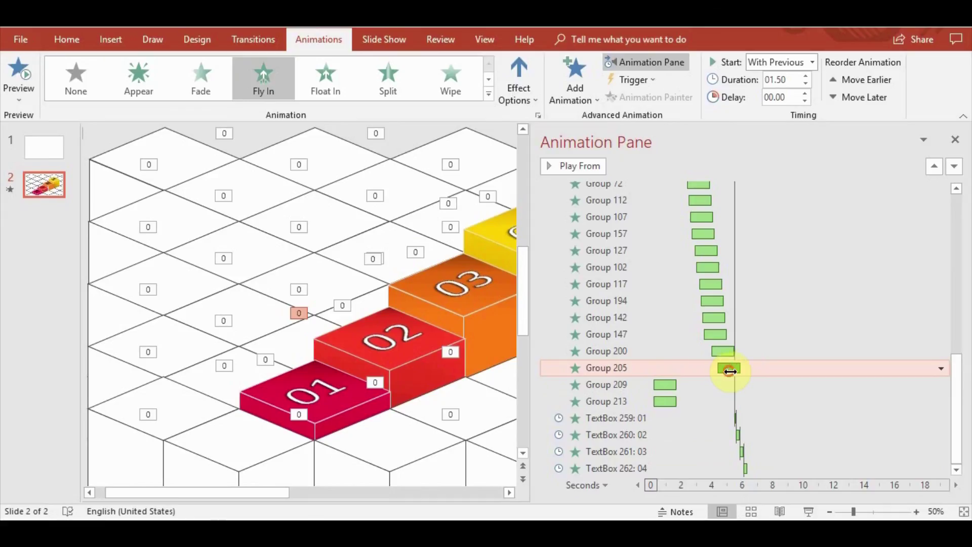
{"action": "left_click_drag", "start_coordinate": [669, 384], "coordinate": [736, 385]}
{"action": "left_click_drag", "start_coordinate": [675, 401], "coordinate": [750, 401]}
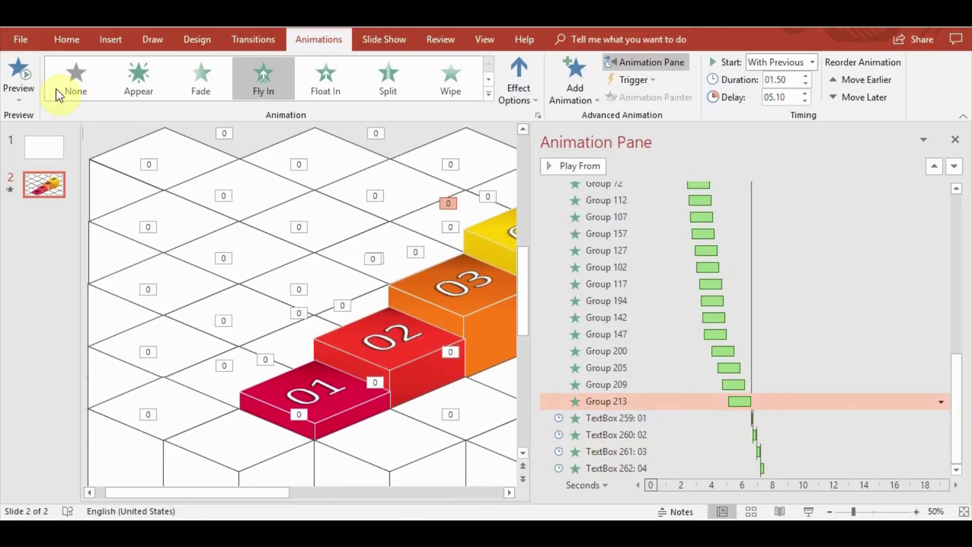
{"action": "left_click", "coordinate": [18, 72]}
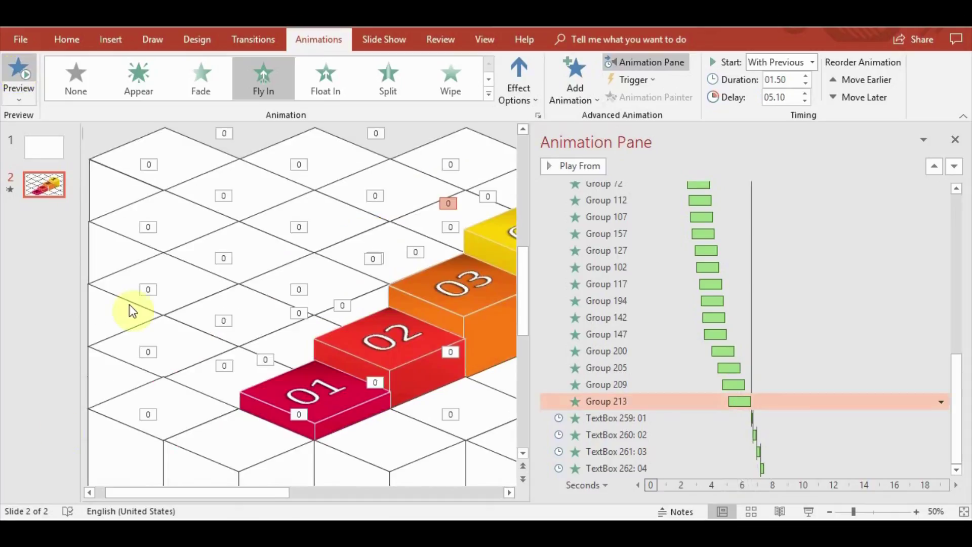
Set the four number label fades to 0.50 seconds each and preview them
{"action": "left_click_drag", "start_coordinate": [631, 417], "coordinate": [635, 468]}
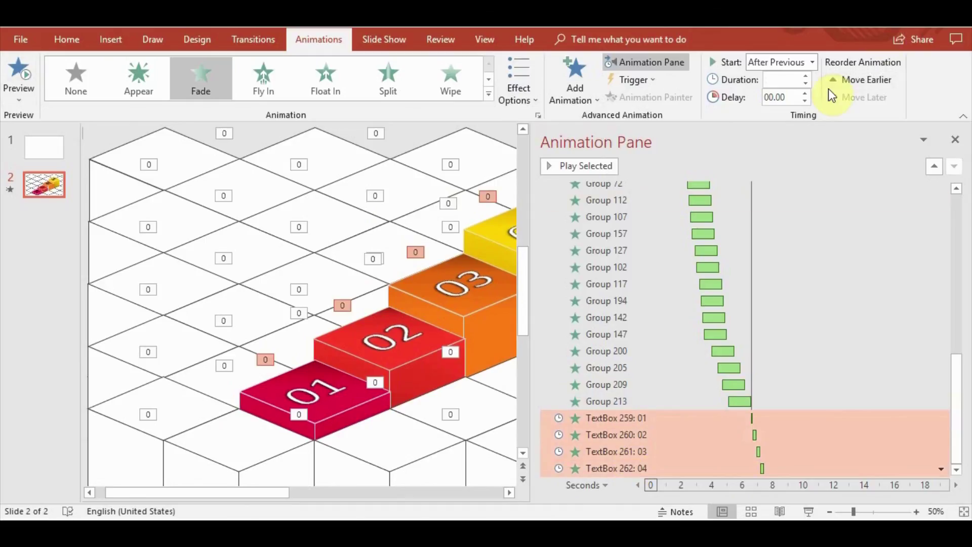
{"action": "left_click", "coordinate": [808, 82]}
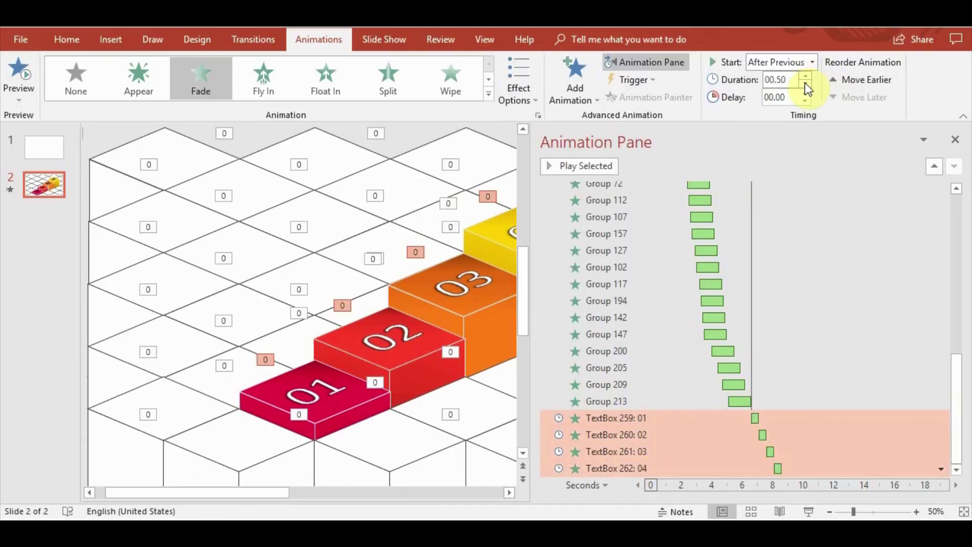
{"action": "left_click", "coordinate": [18, 69]}
Close the Animation Pane and deselect everything on the slide
{"action": "left_click", "coordinate": [953, 142]}
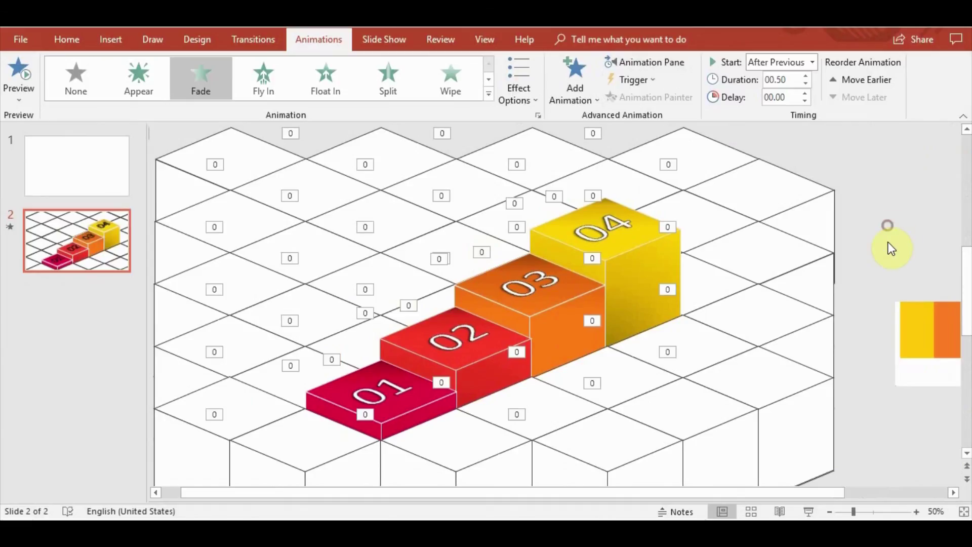
{"action": "left_click", "coordinate": [885, 248]}
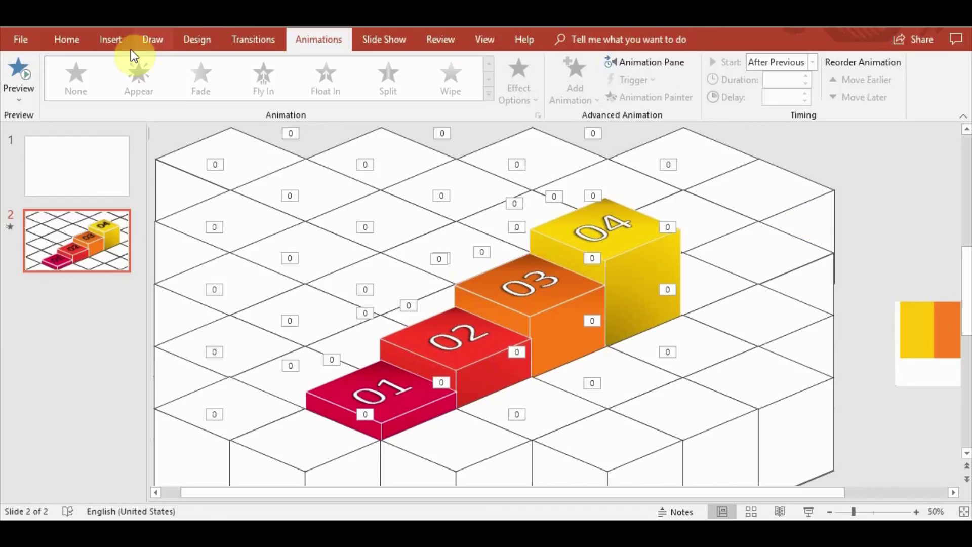
{"action": "left_click", "coordinate": [110, 40]}
Insert the cloud-download, paper-plane, target and magnifier icons from the icon library
{"action": "left_click", "coordinate": [257, 82]}
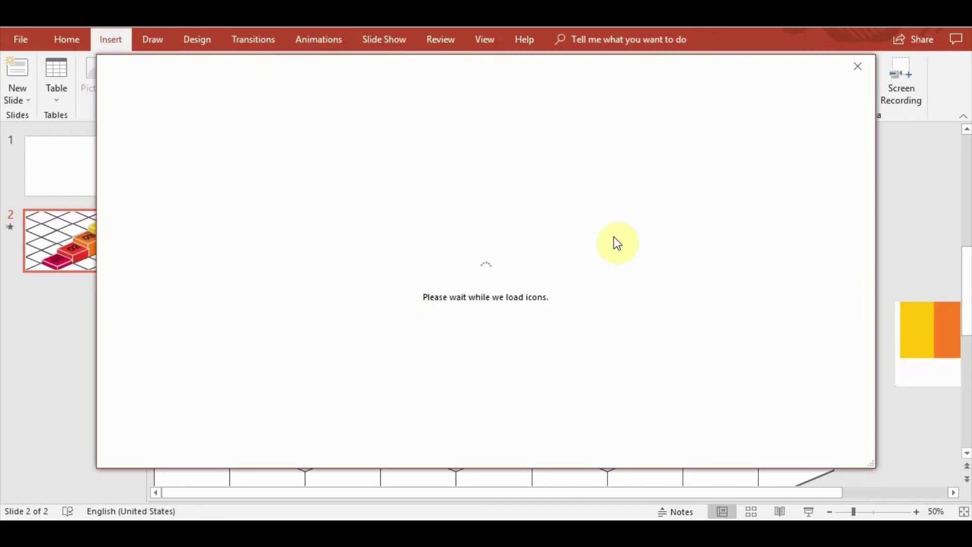
{"action": "scroll", "coordinate": [595, 230], "scroll_direction": "down", "scroll_amount": 3}
{"action": "scroll", "coordinate": [600, 247], "scroll_direction": "down", "scroll_amount": 3}
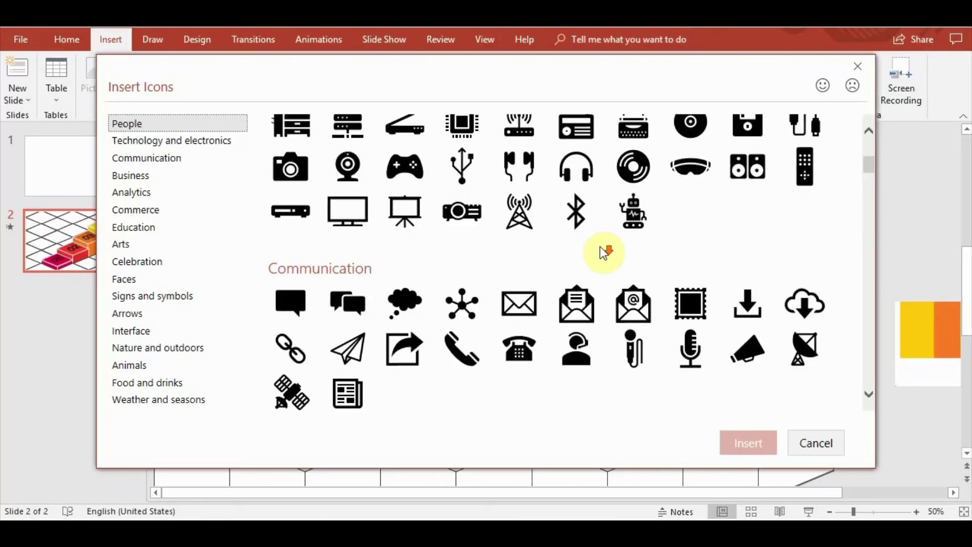
{"action": "scroll", "coordinate": [599, 247], "scroll_direction": "down", "scroll_amount": 3}
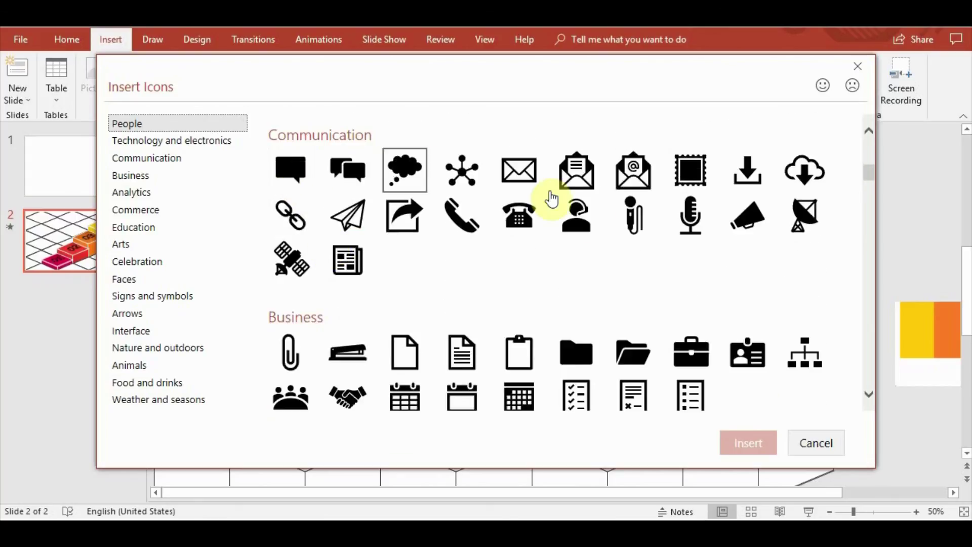
{"action": "left_click", "coordinate": [810, 172]}
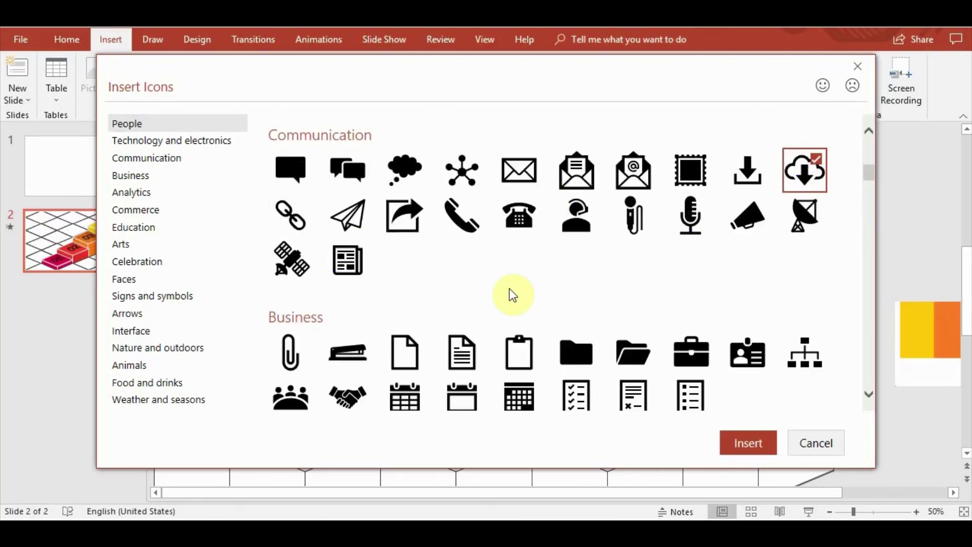
{"action": "left_click", "coordinate": [347, 215]}
{"action": "scroll", "coordinate": [496, 307], "scroll_direction": "down", "scroll_amount": 2}
{"action": "scroll", "coordinate": [491, 304], "scroll_direction": "down", "scroll_amount": 3}
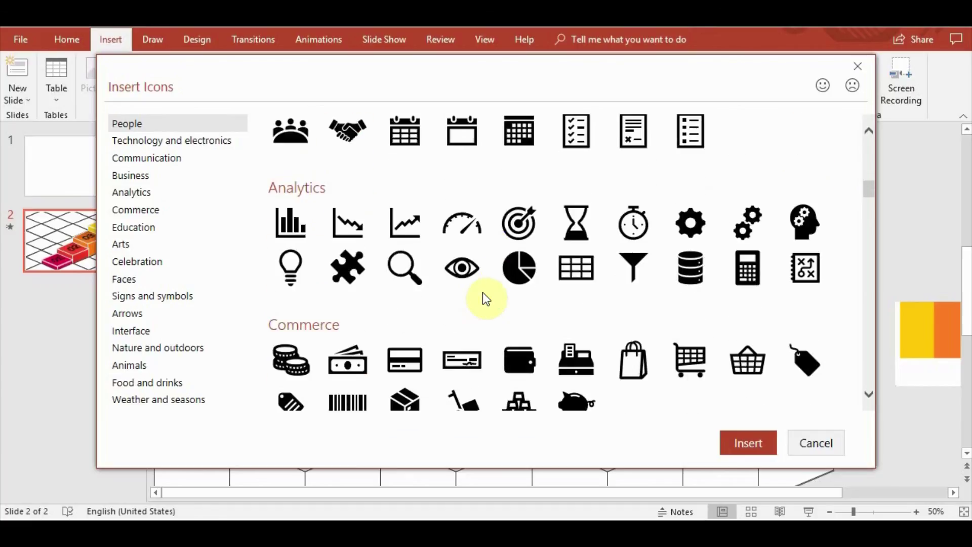
{"action": "left_click", "coordinate": [518, 224]}
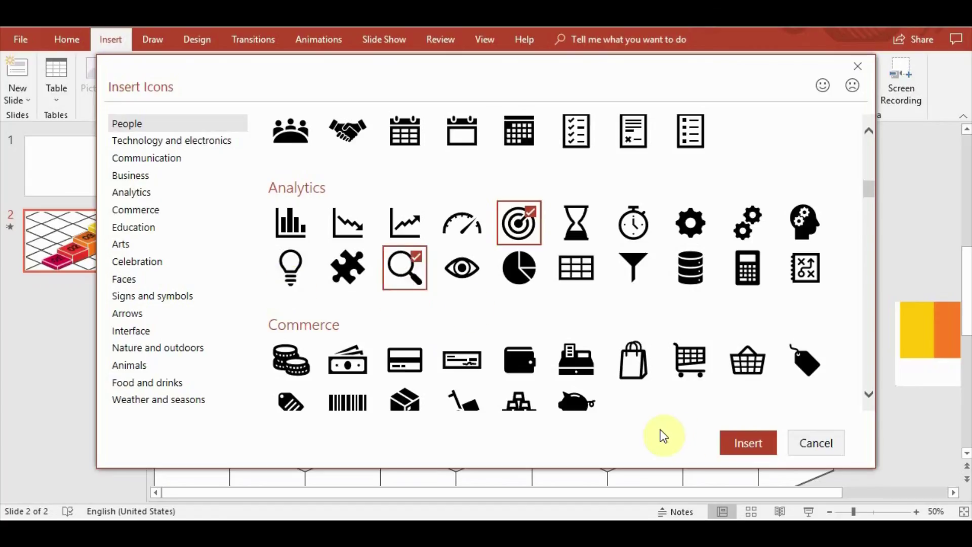
{"action": "left_click", "coordinate": [755, 449]}
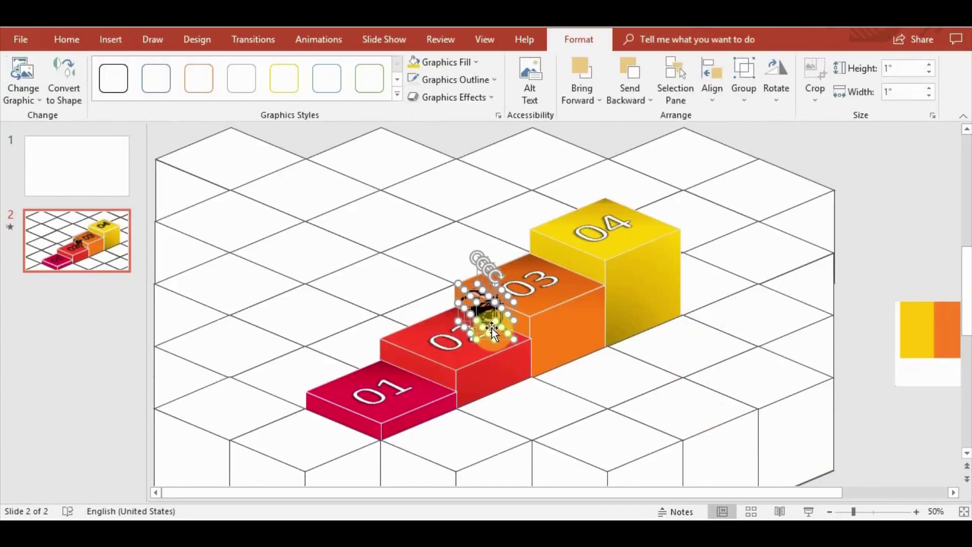
Move the inserted icons to the grid's right edge and resize them to 1.35"
{"action": "mouse_move", "coordinate": [496, 311]}
{"action": "left_mouse_down"}
{"action": "mouse_move", "coordinate": [808, 303]}
{"action": "mouse_move", "coordinate": [841, 348]}
{"action": "mouse_move", "coordinate": [462, 445]}
{"action": "left_mouse_up"}
{"action": "left_click", "coordinate": [879, 270]}
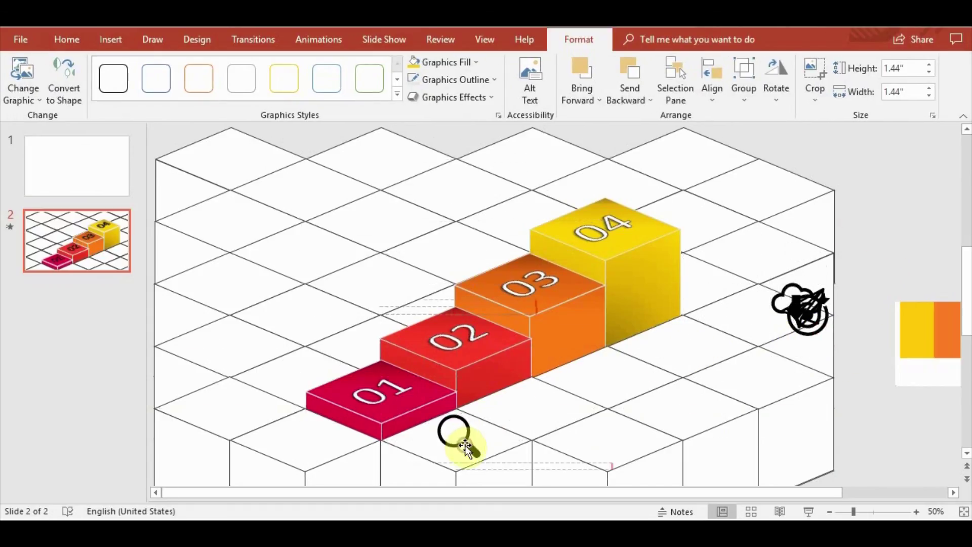
{"action": "left_click", "coordinate": [376, 392]}
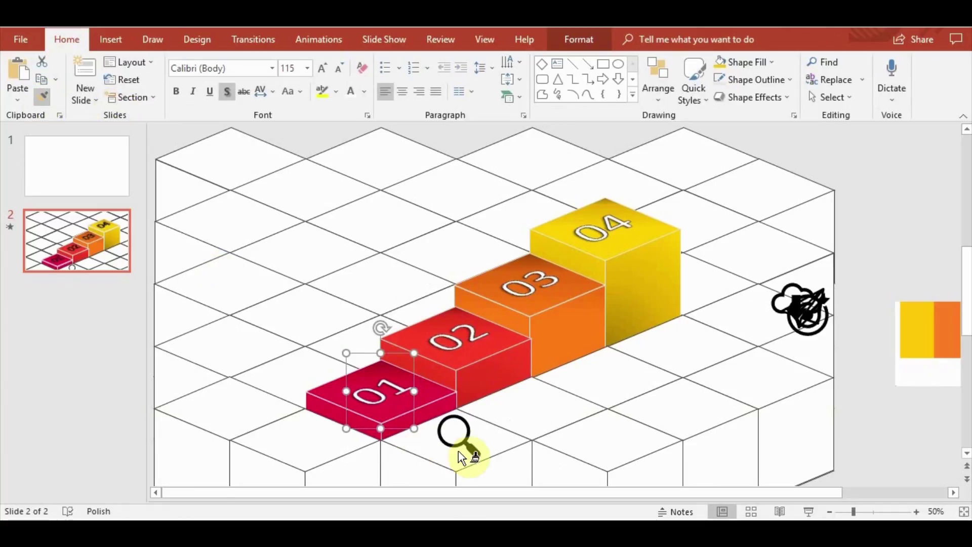
{"action": "left_click", "coordinate": [458, 444]}
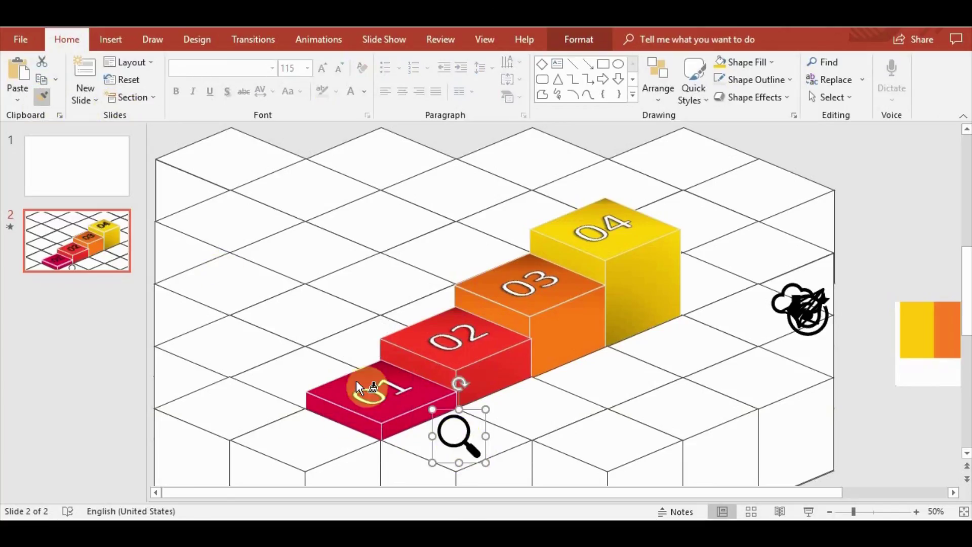
{"action": "left_click", "coordinate": [377, 393]}
{"action": "left_click", "coordinate": [853, 439]}
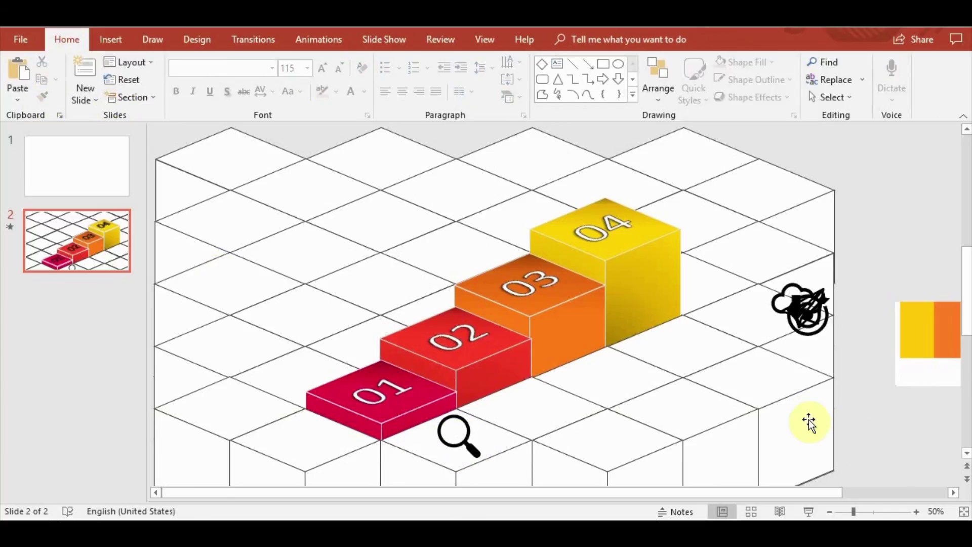
{"action": "left_click", "coordinate": [457, 436]}
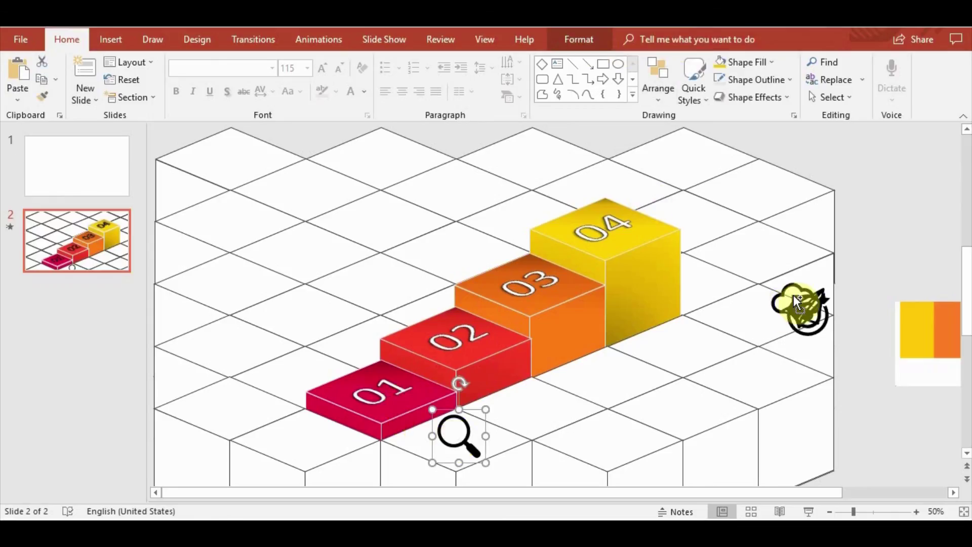
{"action": "left_click", "coordinate": [799, 303]}
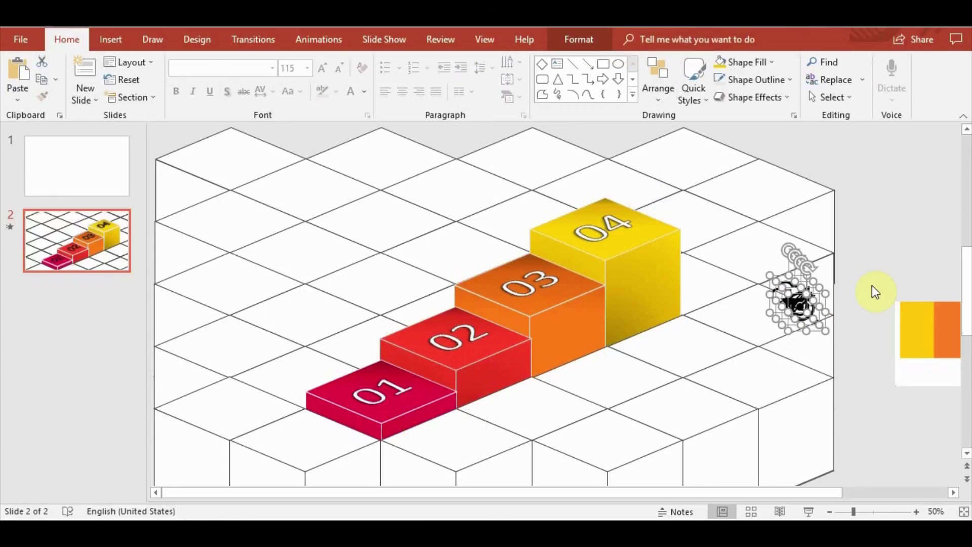
{"action": "left_click_drag", "start_coordinate": [822, 328], "coordinate": [845, 351]}
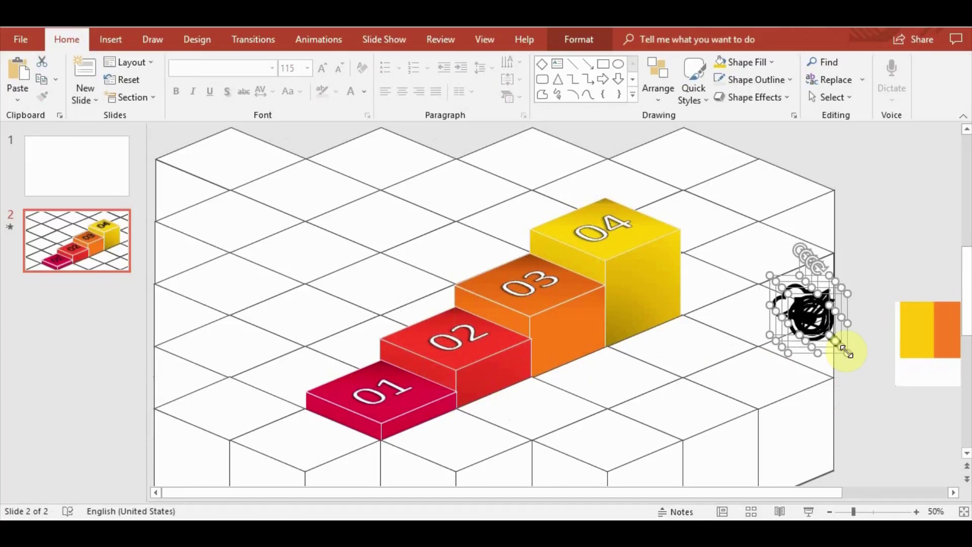
{"action": "left_click_drag", "start_coordinate": [845, 351], "coordinate": [839, 344]}
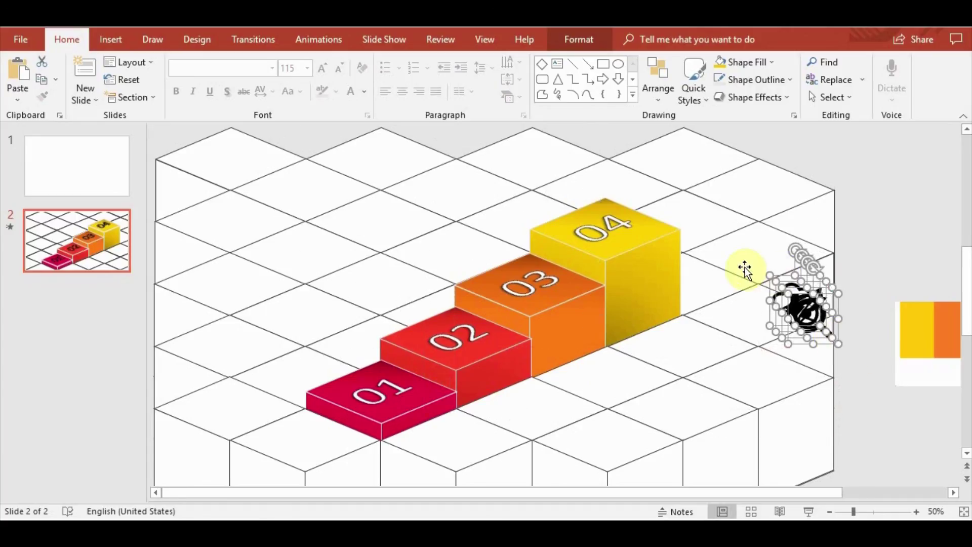
Tilt the icons with the Isometric: Top Up 3-D rotation preset
{"action": "left_click", "coordinate": [577, 39]}
{"action": "left_click", "coordinate": [489, 95]}
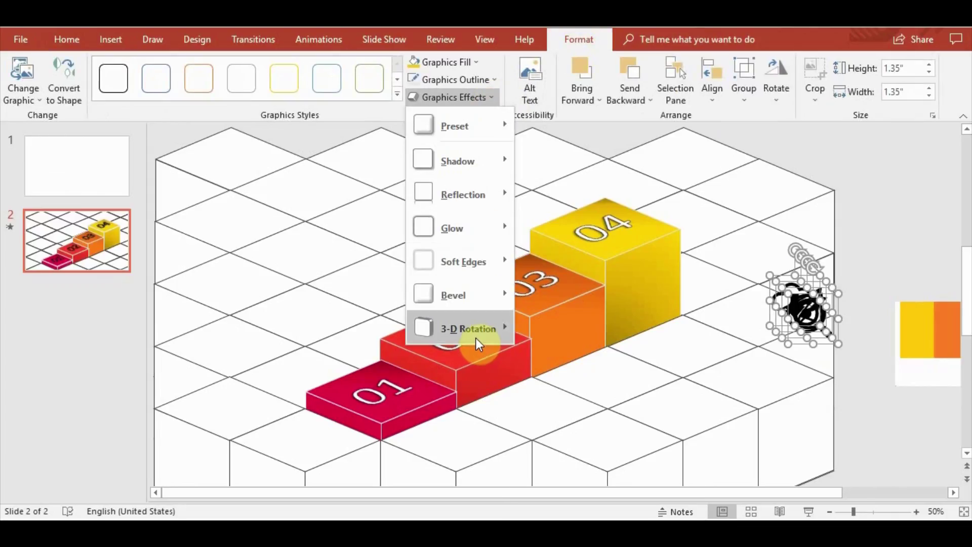
{"action": "mouse_move", "coordinate": [459, 328]}
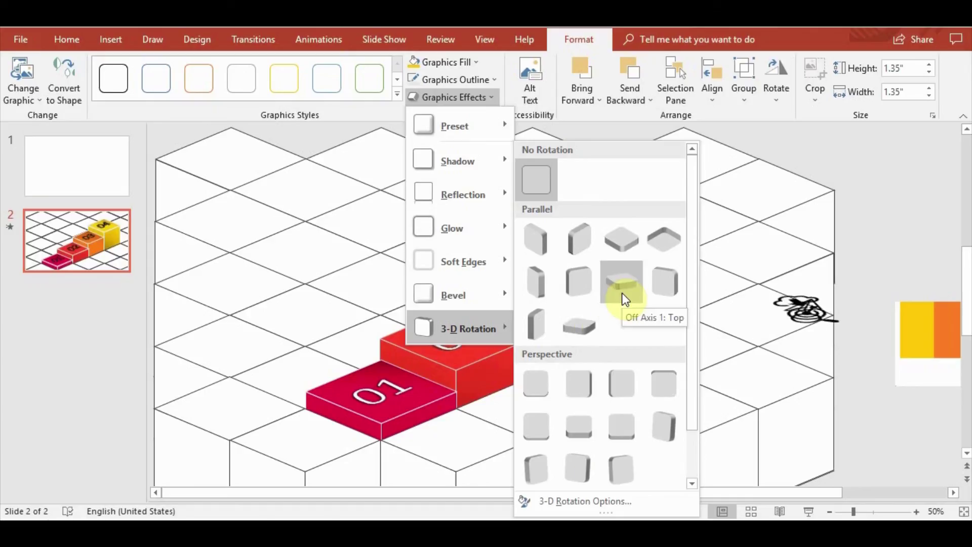
{"action": "left_click", "coordinate": [624, 251]}
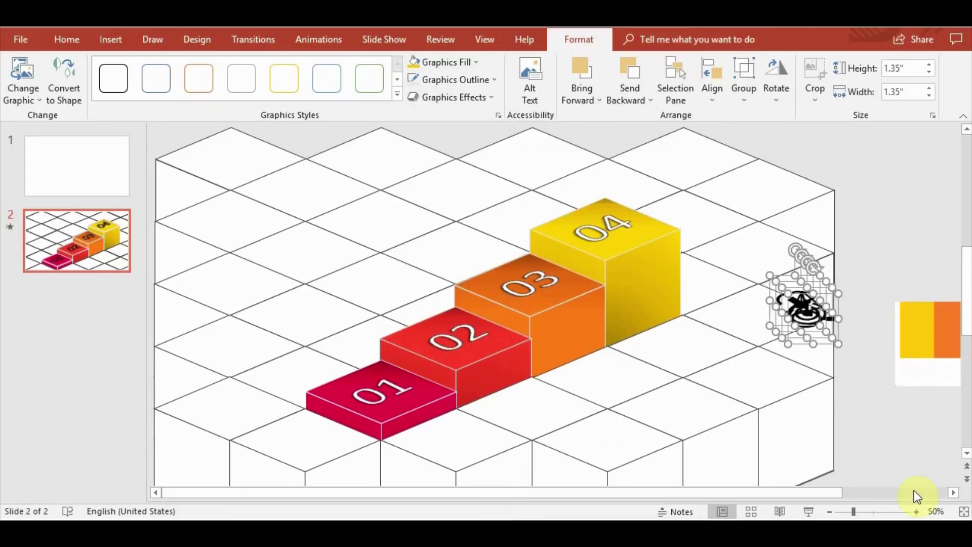
{"action": "left_click", "coordinate": [911, 492]}
{"action": "left_click", "coordinate": [745, 380]}
{"action": "left_click", "coordinate": [673, 332]}
Place the magnifier, target, paper-plane and cloud icons in front of steps 01–04, then select all four
{"action": "left_click_drag", "start_coordinate": [672, 331], "coordinate": [318, 452]}
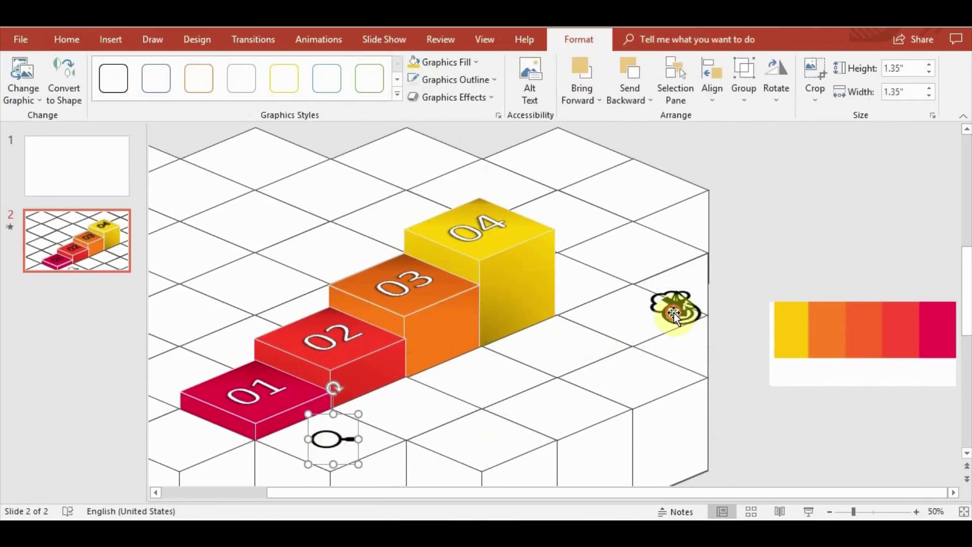
{"action": "left_click_drag", "start_coordinate": [673, 306], "coordinate": [400, 408]}
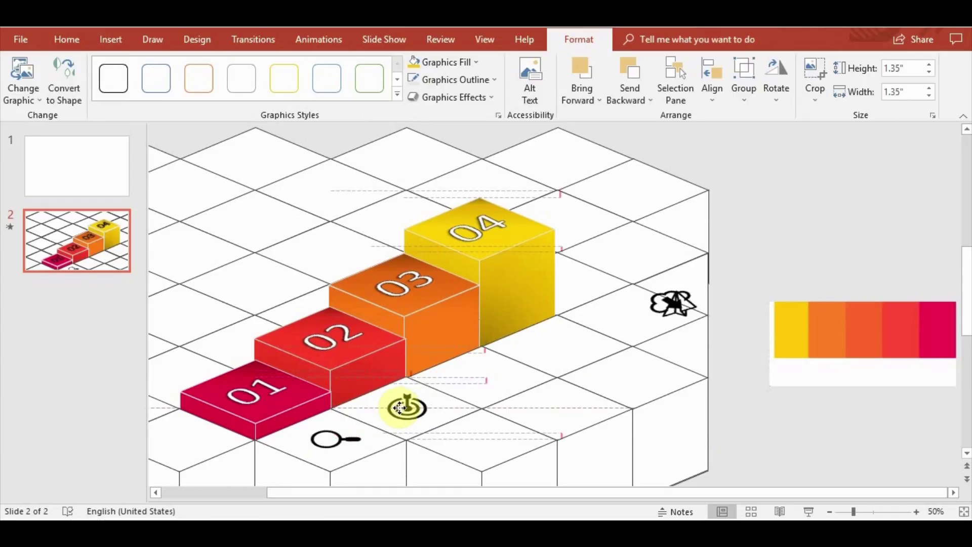
{"action": "mouse_move", "coordinate": [675, 304]}
{"action": "left_mouse_down"}
{"action": "mouse_move", "coordinate": [481, 385]}
{"action": "mouse_move", "coordinate": [569, 343]}
{"action": "left_mouse_up"}
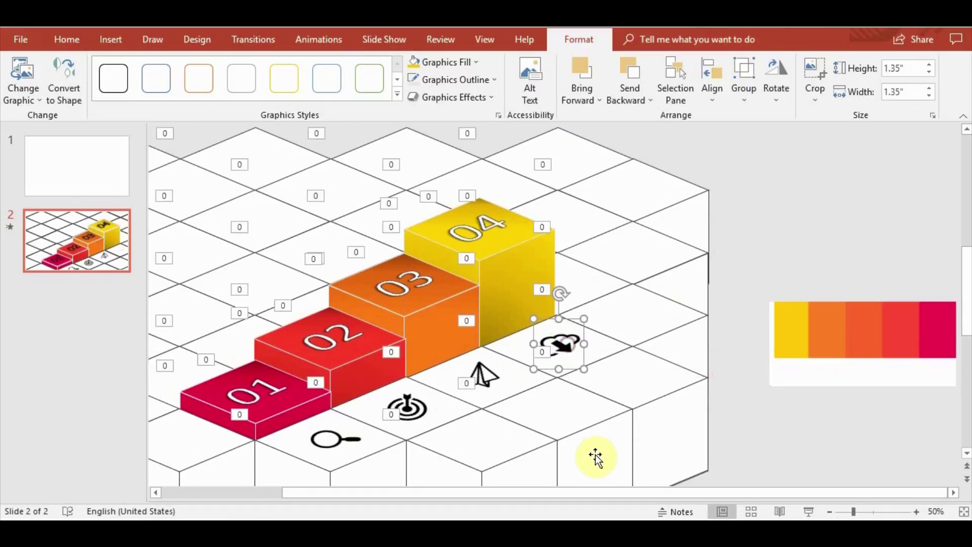
{"action": "left_click", "coordinate": [770, 440]}
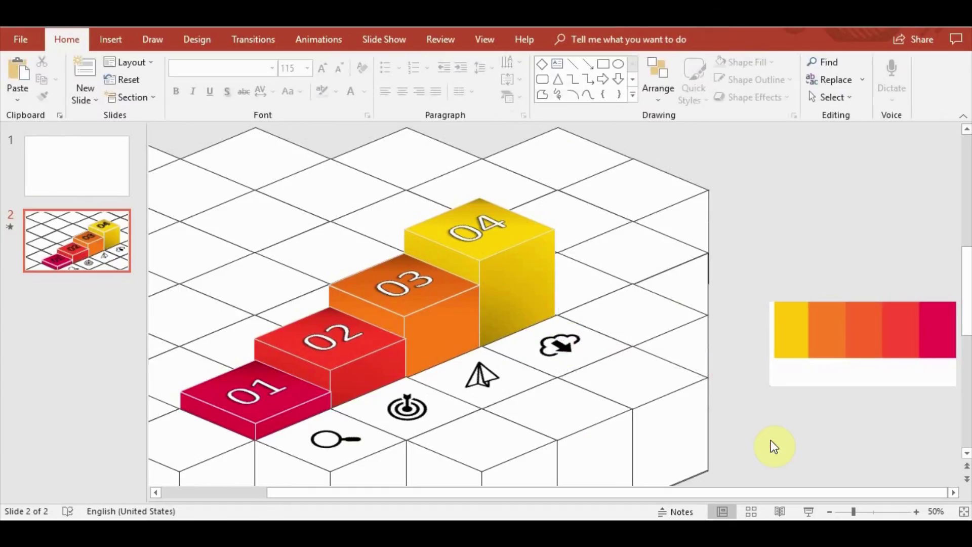
{"action": "left_click", "coordinate": [557, 364]}
{"action": "left_click", "coordinate": [481, 379], "text": "shift"}
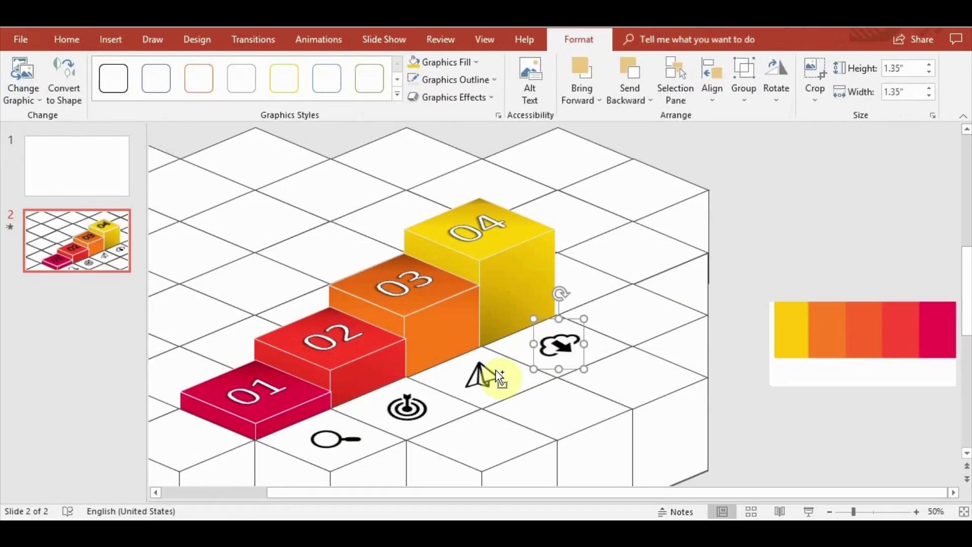
{"action": "left_click", "coordinate": [344, 441], "text": "shift"}
{"action": "left_click_drag", "start_coordinate": [396, 400], "coordinate": [394, 400]}
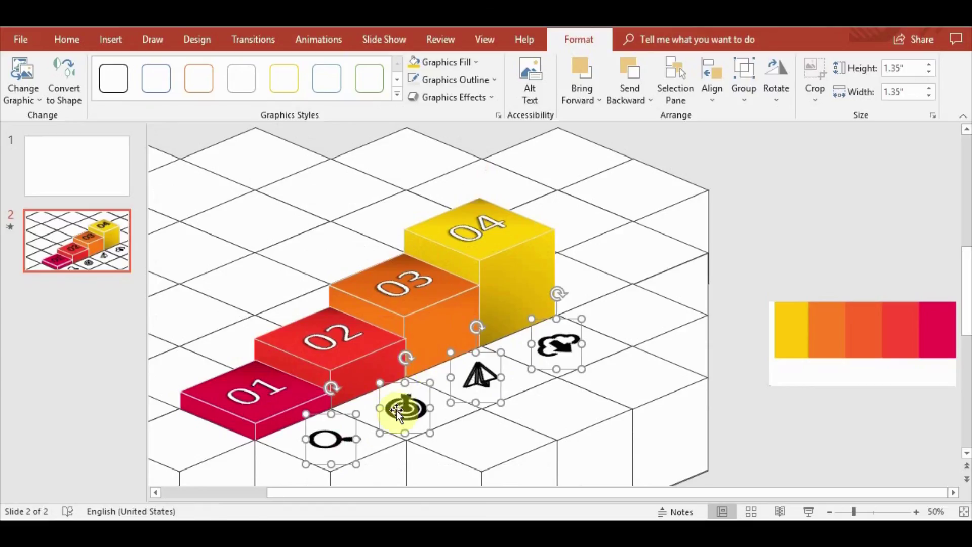
Fine-tune the icons' 3-D rotation to X 315.6°, Y 313.5°, Z 60° and close Format Graphic
{"action": "left_click", "coordinate": [490, 98]}
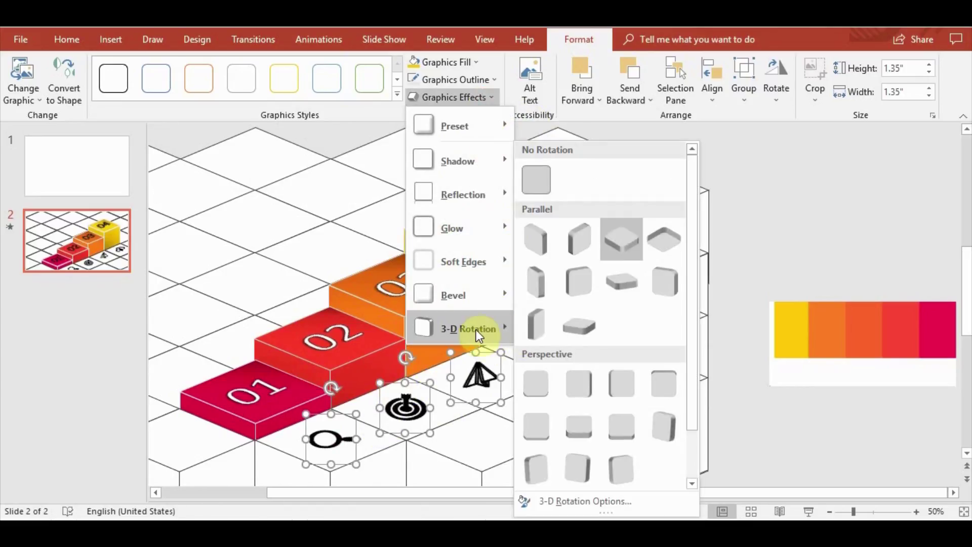
{"action": "left_click", "coordinate": [551, 502]}
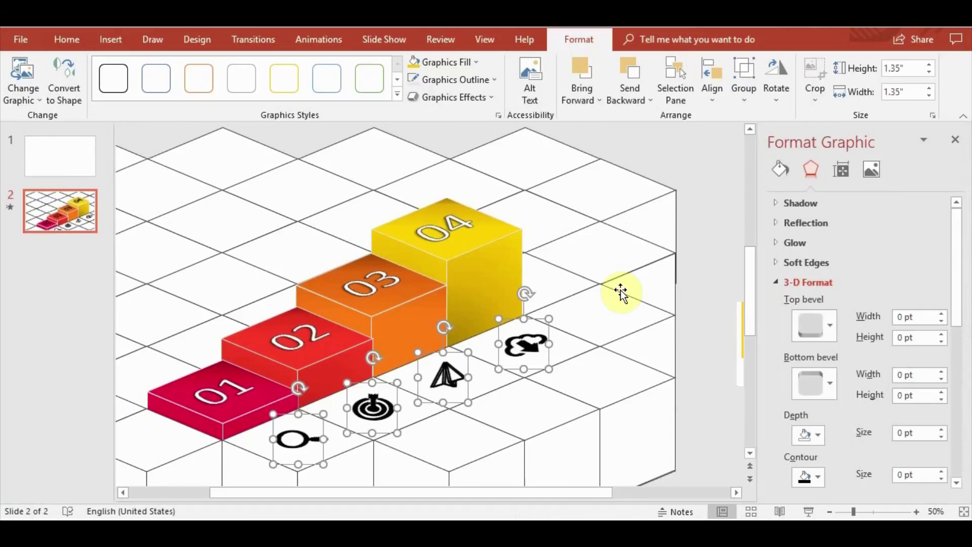
{"action": "key", "text": "Right"}
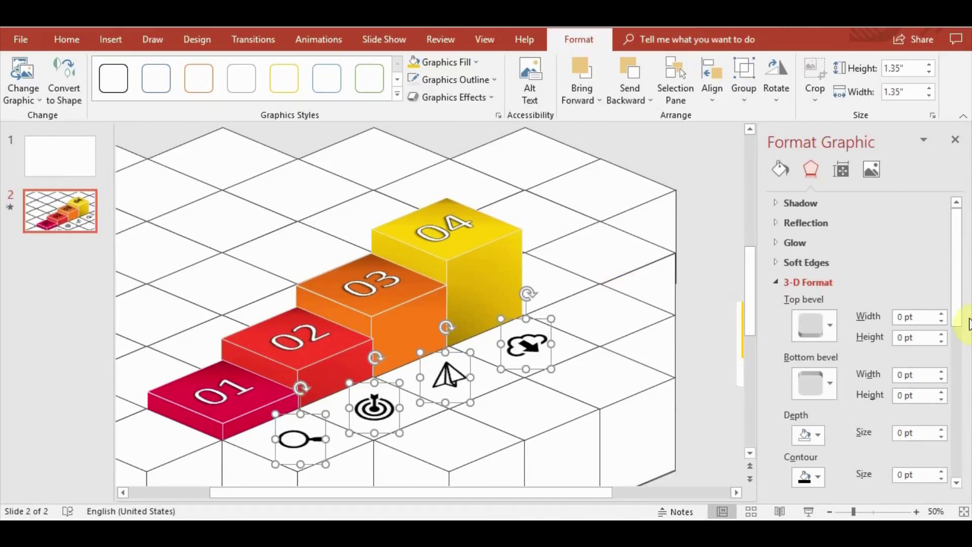
{"action": "left_click_drag", "start_coordinate": [955, 297], "coordinate": [957, 462]}
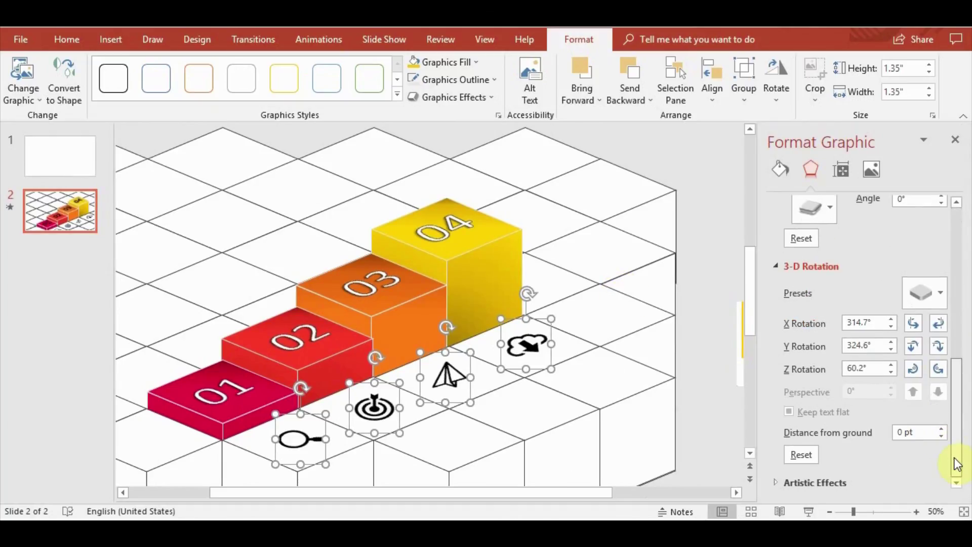
{"action": "left_click", "coordinate": [940, 324]}
{"action": "left_click", "coordinate": [941, 323]}
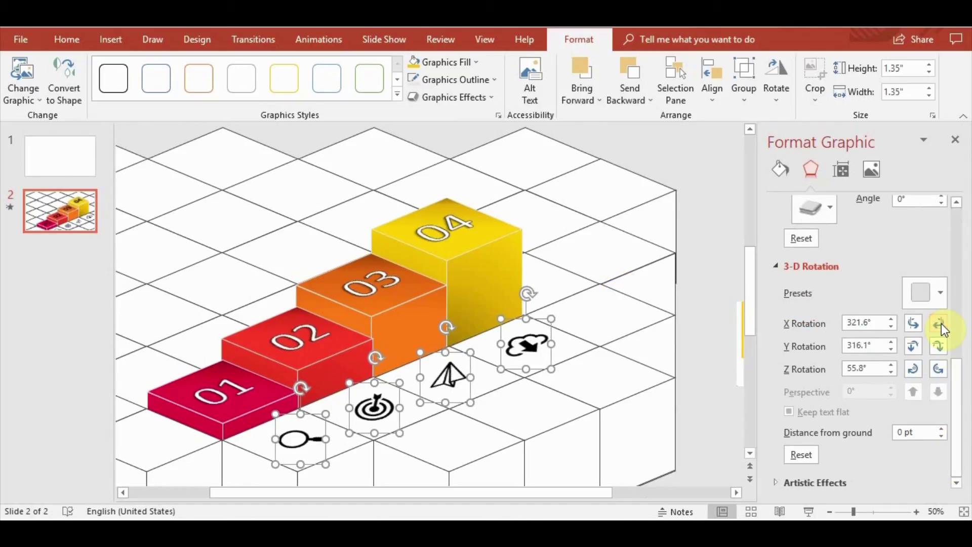
{"action": "left_click", "coordinate": [911, 347]}
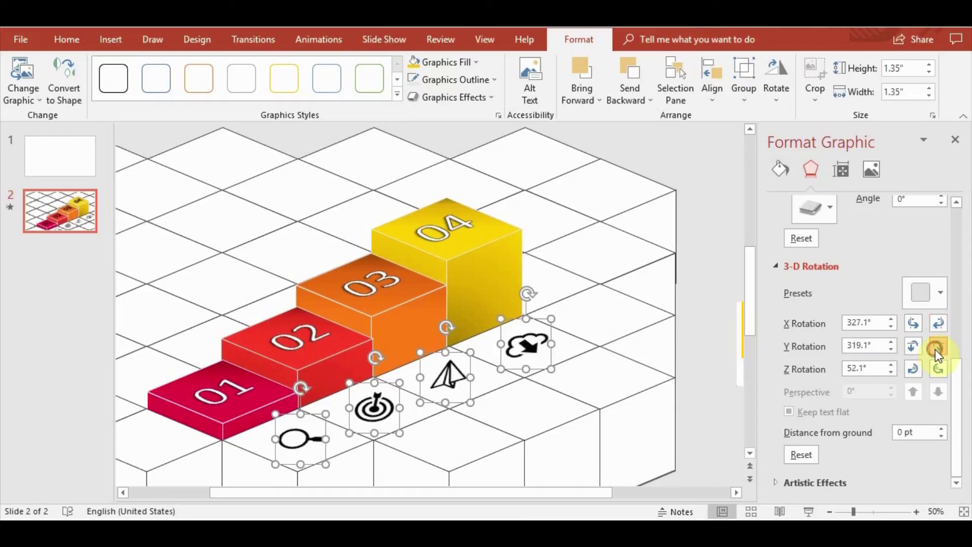
{"action": "left_click", "coordinate": [935, 347]}
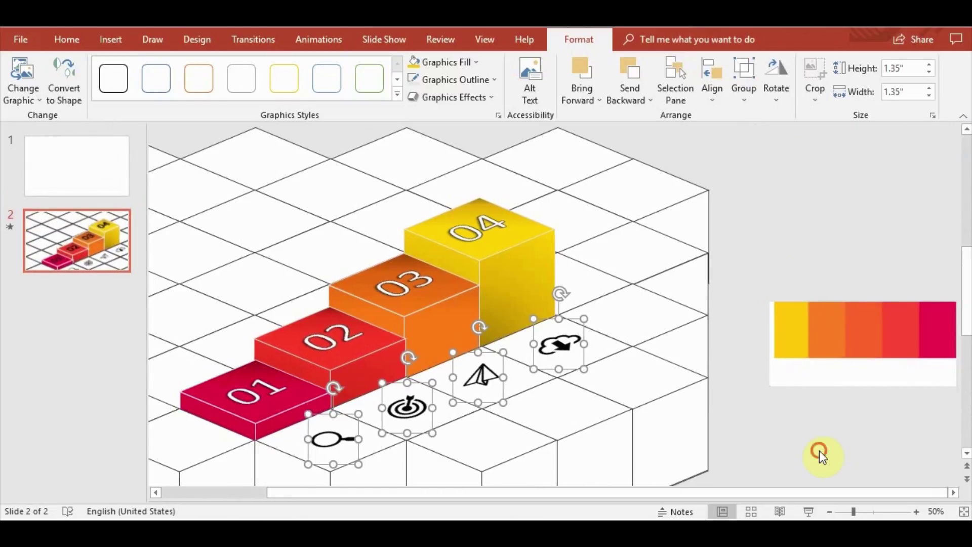
{"action": "left_click", "coordinate": [314, 466]}
{"action": "left_click", "coordinate": [324, 444]}
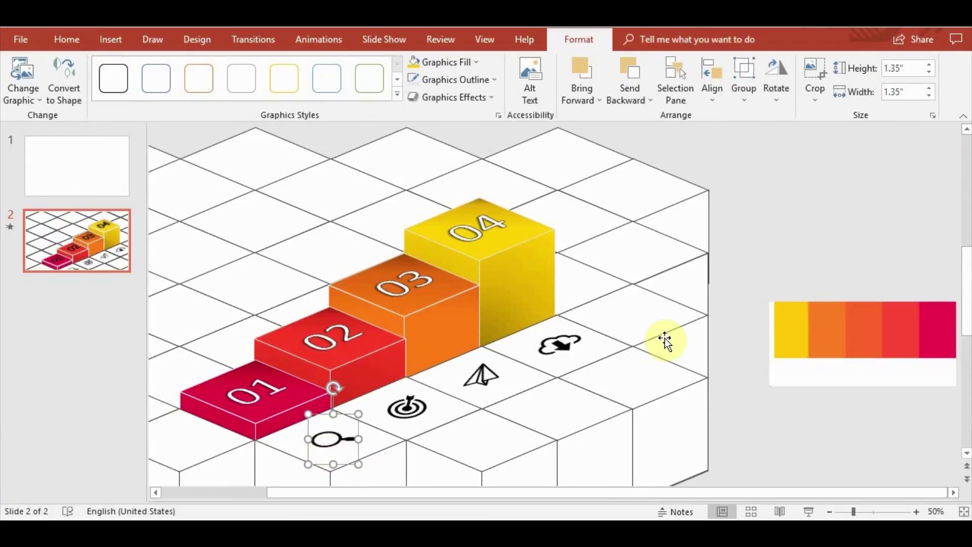
{"action": "left_click", "coordinate": [478, 63]}
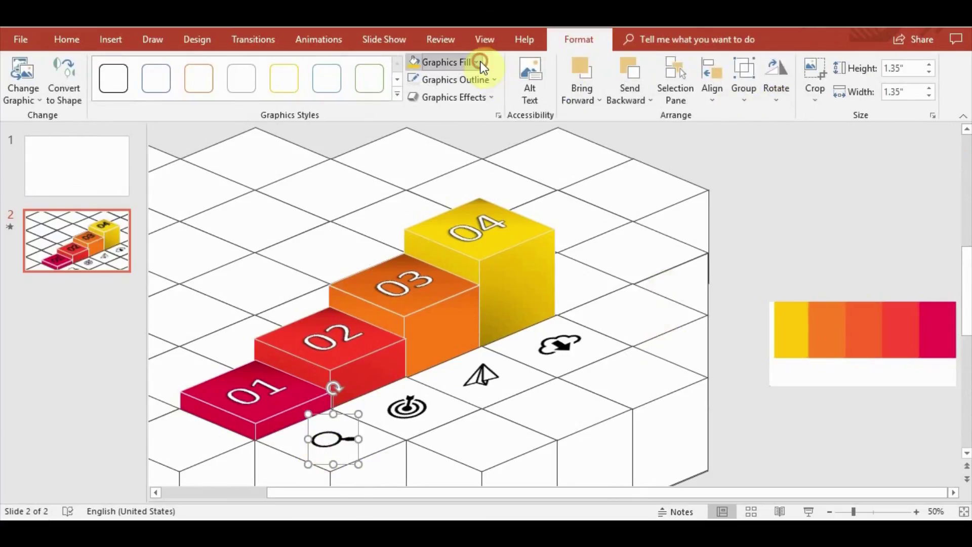
{"action": "left_click", "coordinate": [461, 260]}
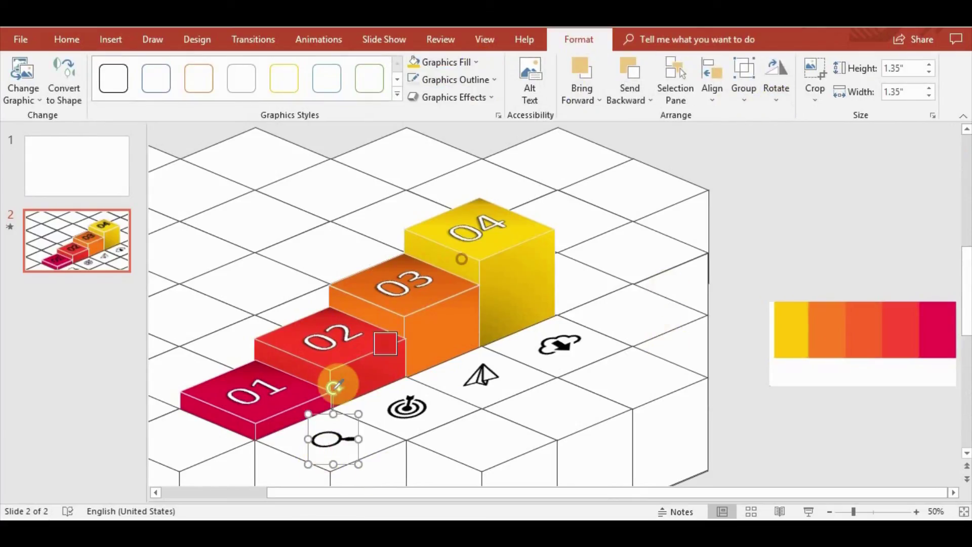
{"action": "left_click", "coordinate": [256, 406]}
{"action": "left_click", "coordinate": [411, 407]}
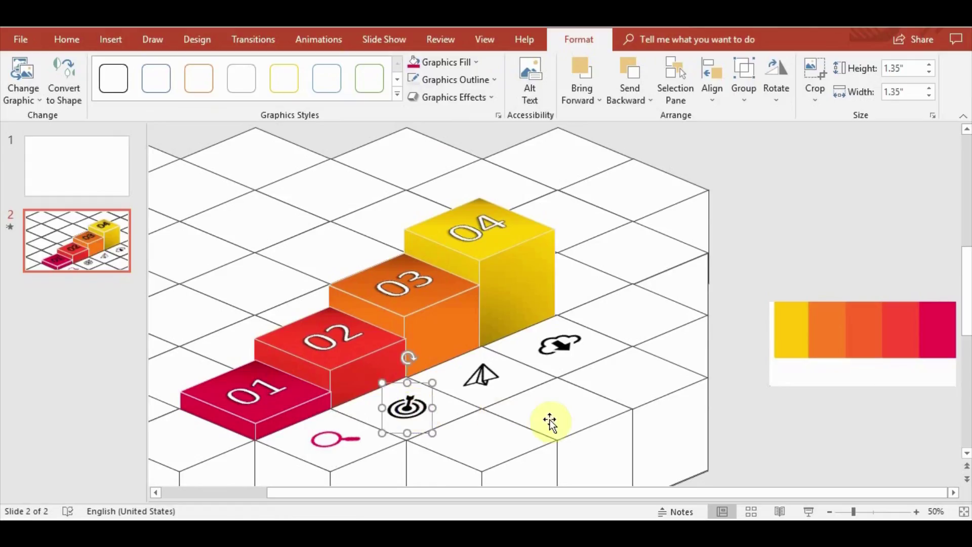
{"action": "left_click", "coordinate": [478, 63]}
{"action": "left_click", "coordinate": [448, 262]}
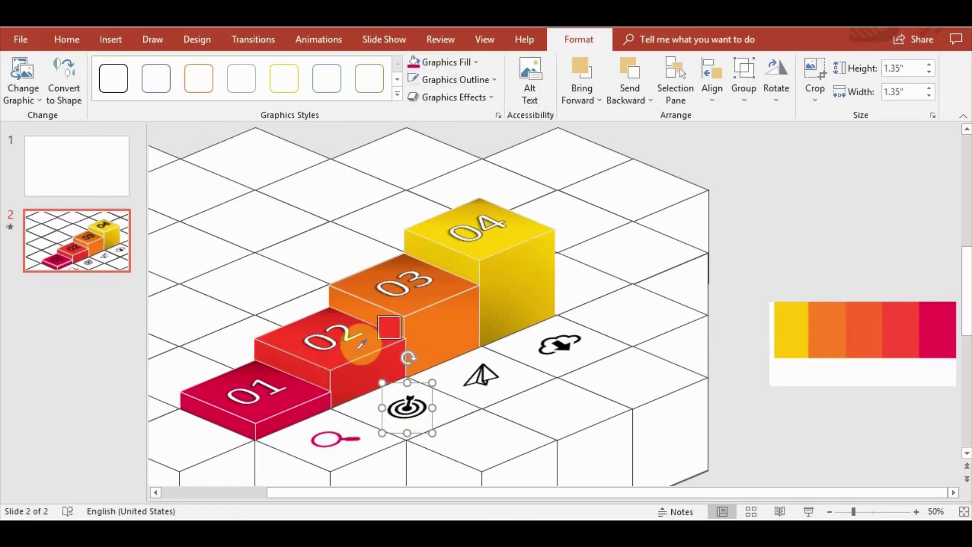
{"action": "left_click", "coordinate": [360, 345]}
{"action": "left_click", "coordinate": [480, 372]}
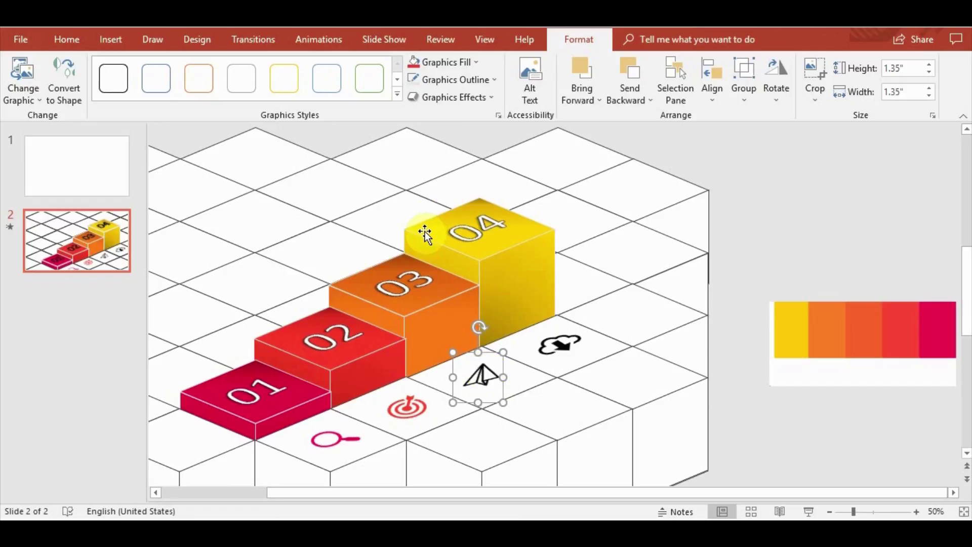
{"action": "key", "text": "ctrl+z"}
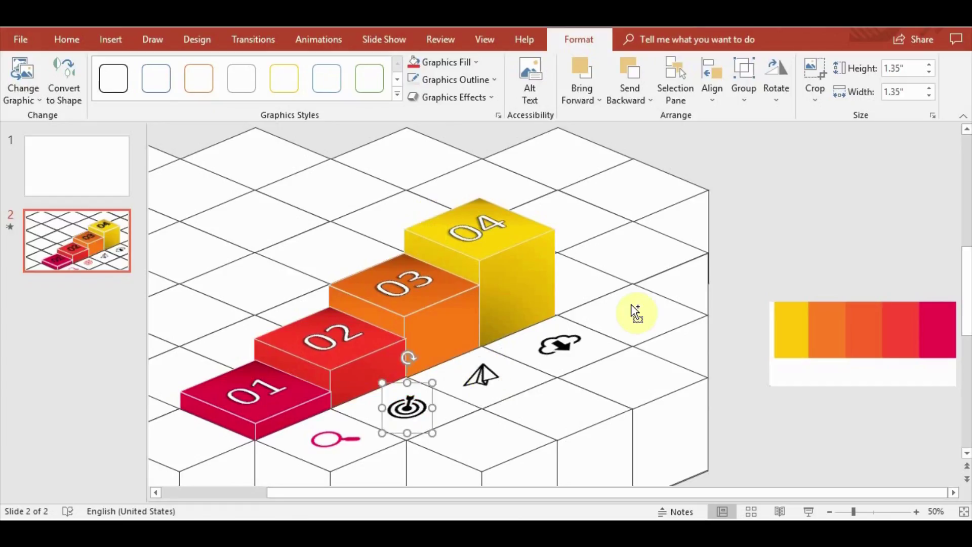
{"action": "key", "text": "ctrl+z"}
{"action": "left_click", "coordinate": [832, 430]}
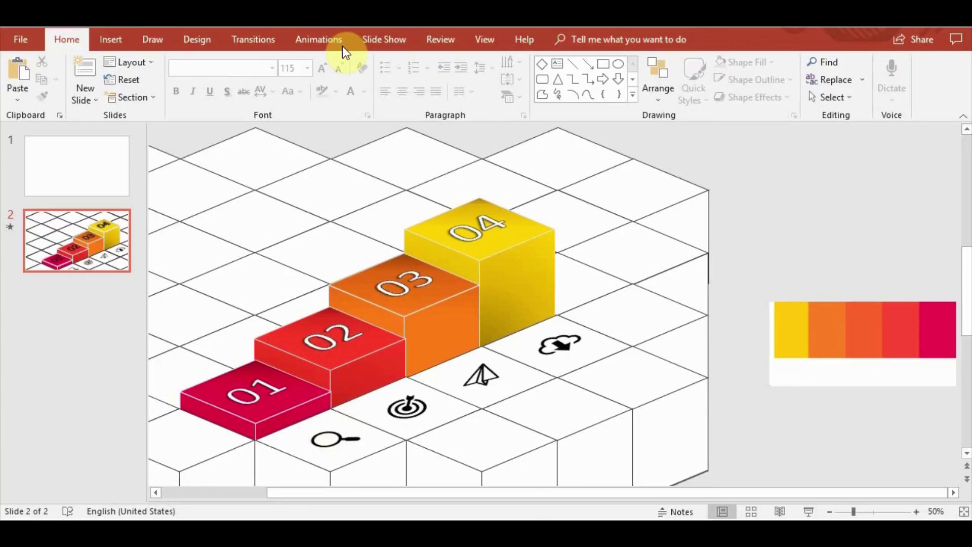
Give the magnifier, target, paper-plane and cloud icons a Float In entrance each
{"action": "left_click", "coordinate": [318, 39]}
{"action": "left_click", "coordinate": [643, 63]}
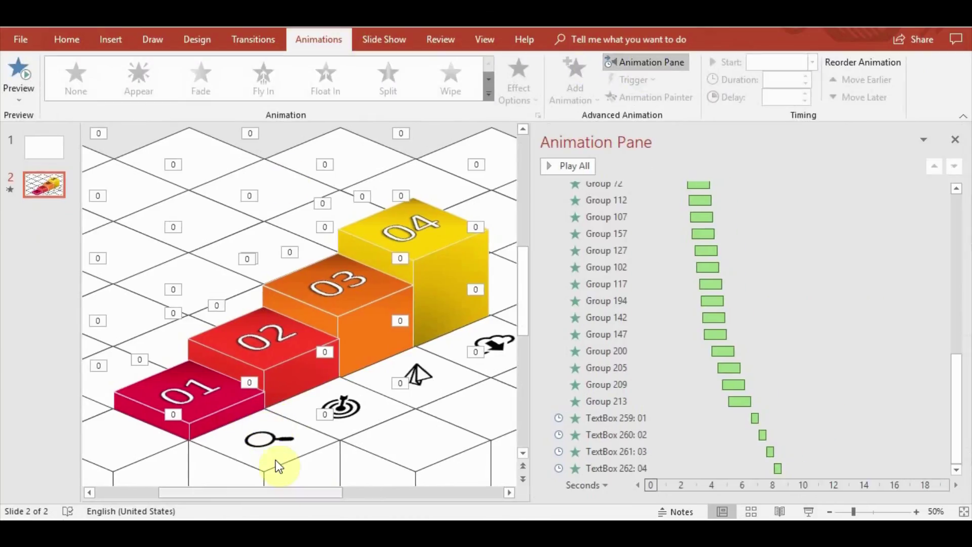
{"action": "left_click", "coordinate": [269, 438]}
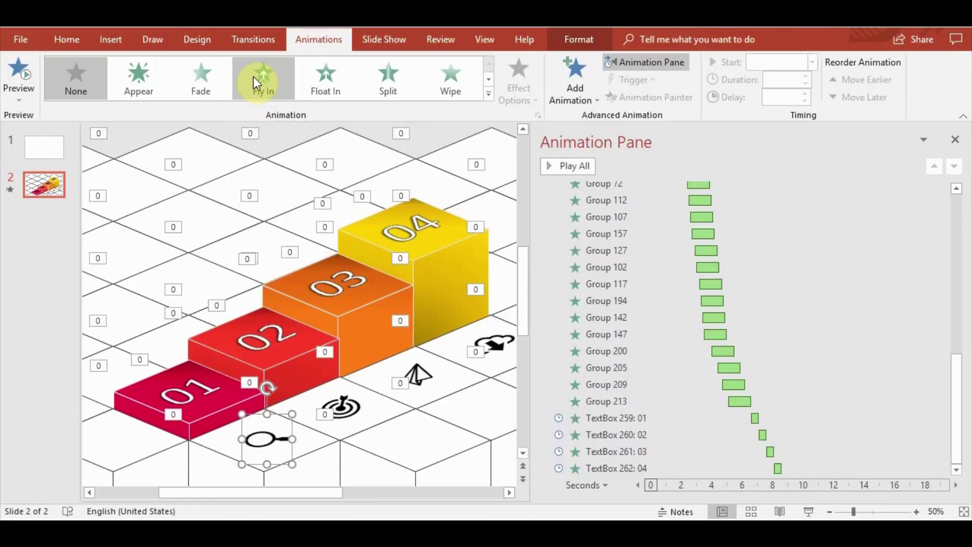
{"action": "left_click", "coordinate": [269, 86]}
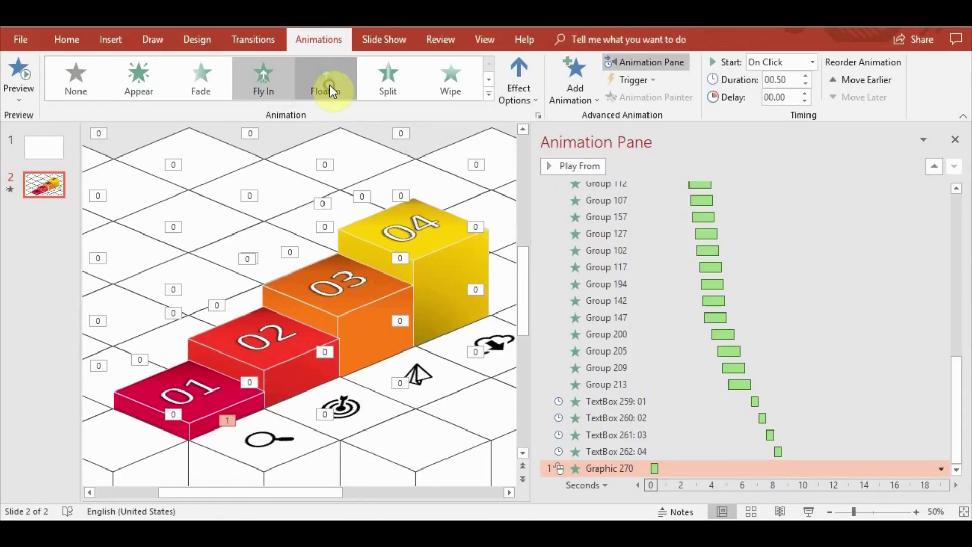
{"action": "left_click", "coordinate": [329, 85]}
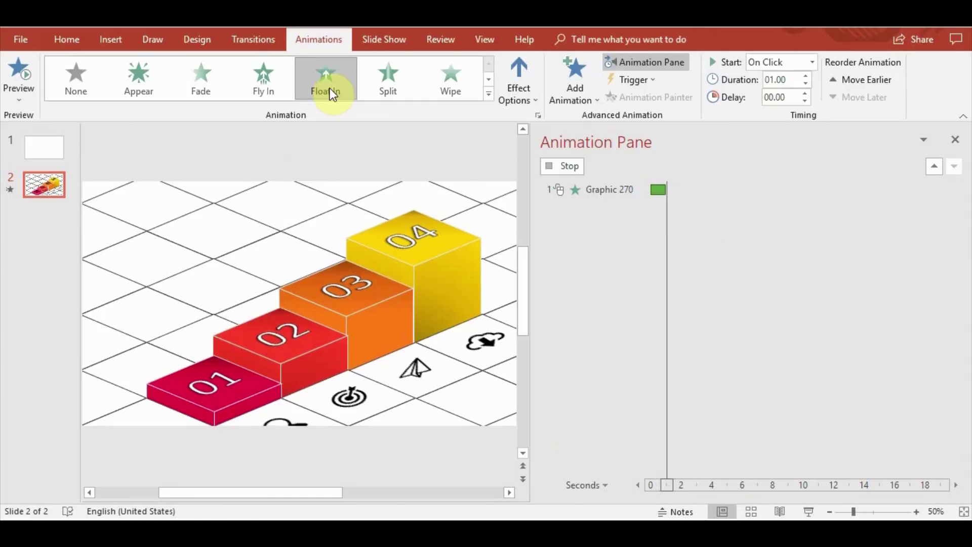
{"action": "left_click", "coordinate": [353, 420]}
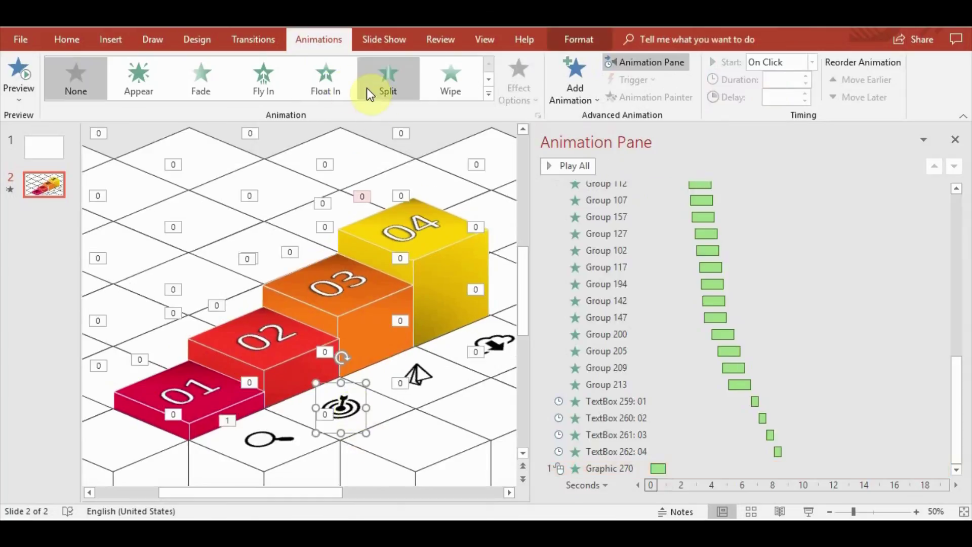
{"action": "left_click", "coordinate": [340, 80]}
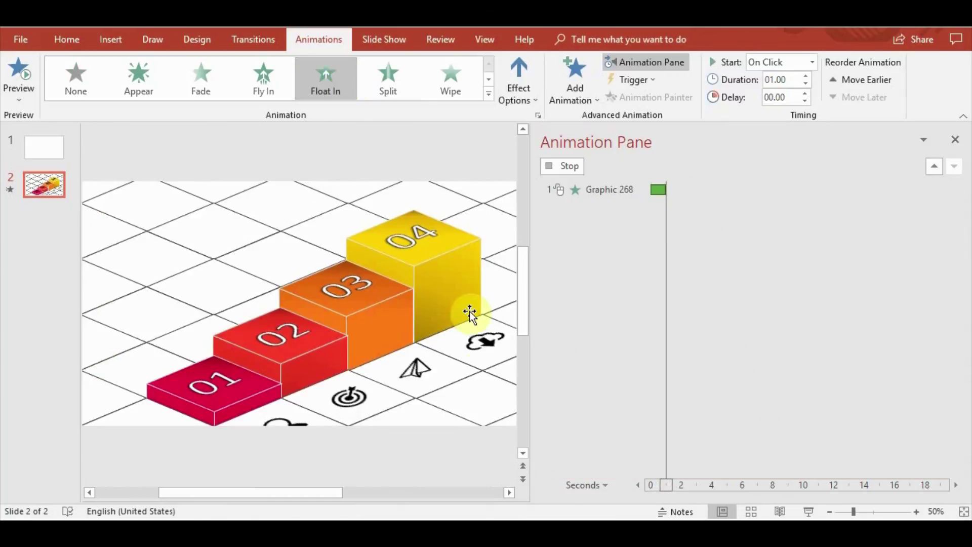
{"action": "left_click", "coordinate": [415, 375]}
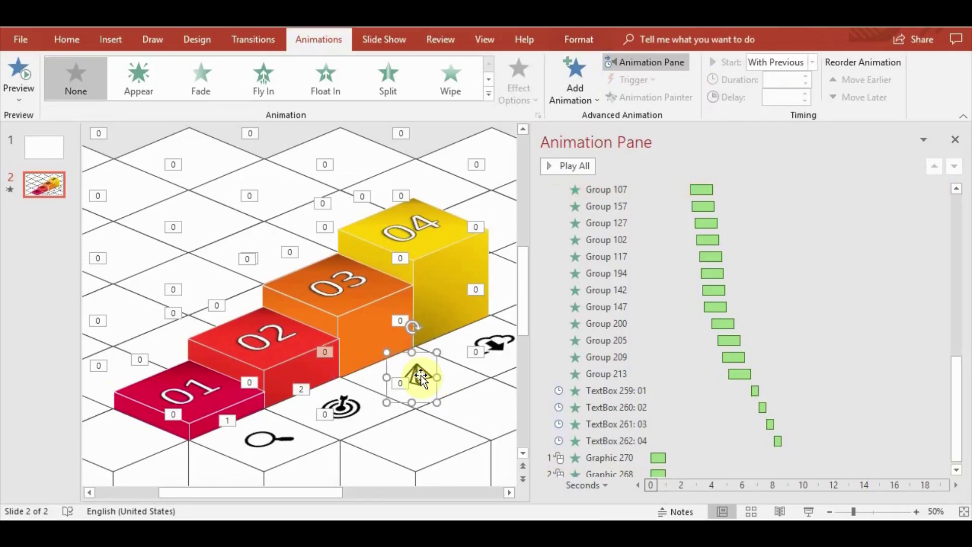
{"action": "left_click", "coordinate": [330, 70]}
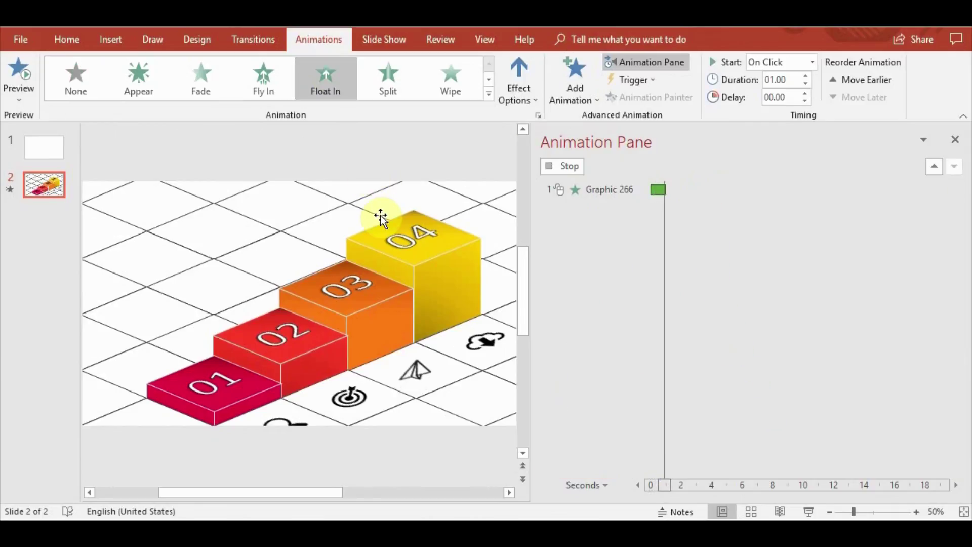
{"action": "left_click", "coordinate": [489, 343]}
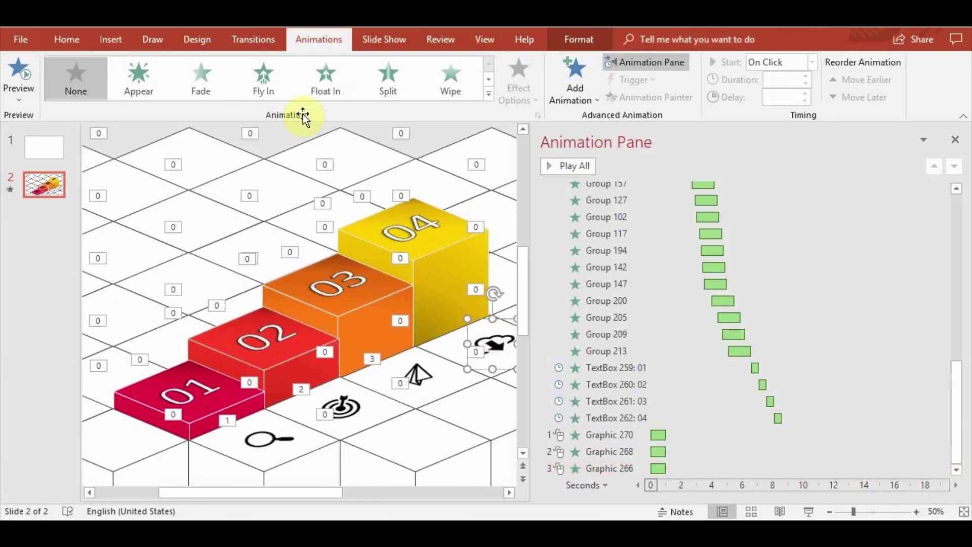
{"action": "left_click", "coordinate": [328, 90]}
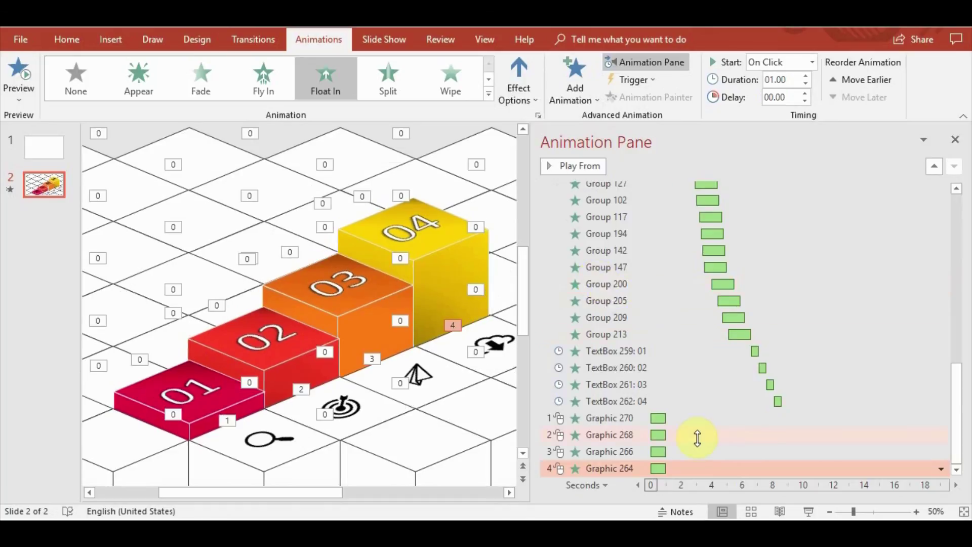
Set the four icon animations to With Previous, preview, then start the slide show
{"action": "left_click_drag", "start_coordinate": [632, 418], "coordinate": [619, 467]}
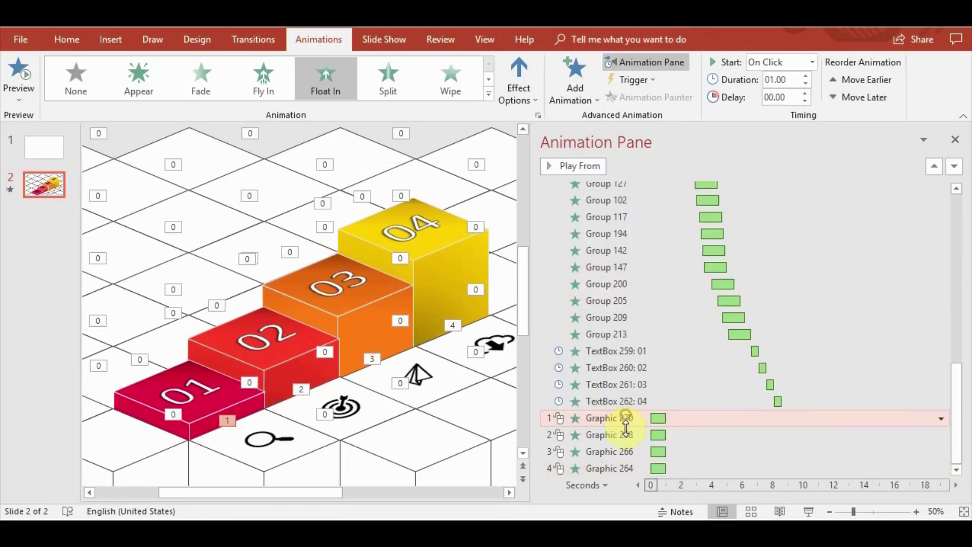
{"action": "left_click", "coordinate": [812, 62]}
{"action": "left_click", "coordinate": [790, 95]}
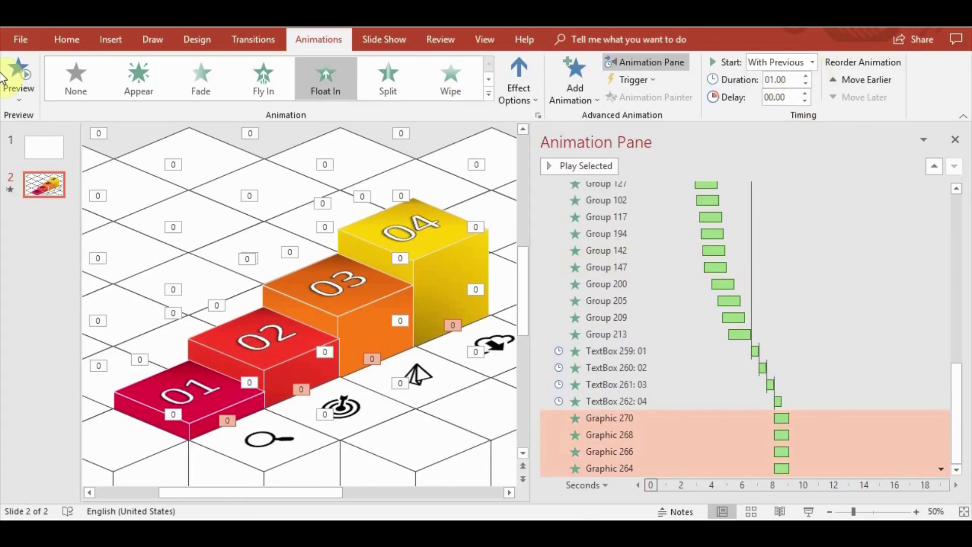
{"action": "left_click", "coordinate": [4, 84]}
{"action": "left_click", "coordinate": [4, 84]}
{"action": "left_click", "coordinate": [956, 140]}
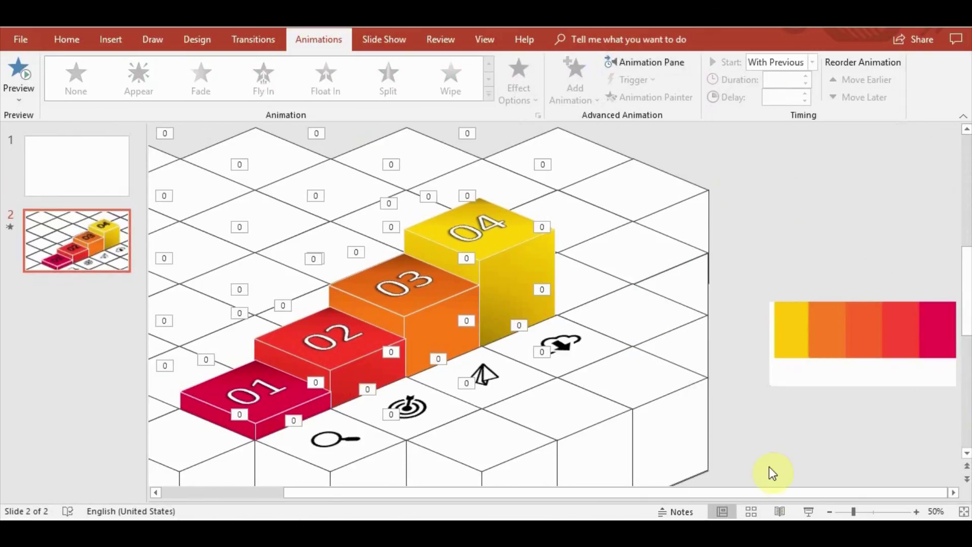
{"action": "left_click", "coordinate": [810, 512]}
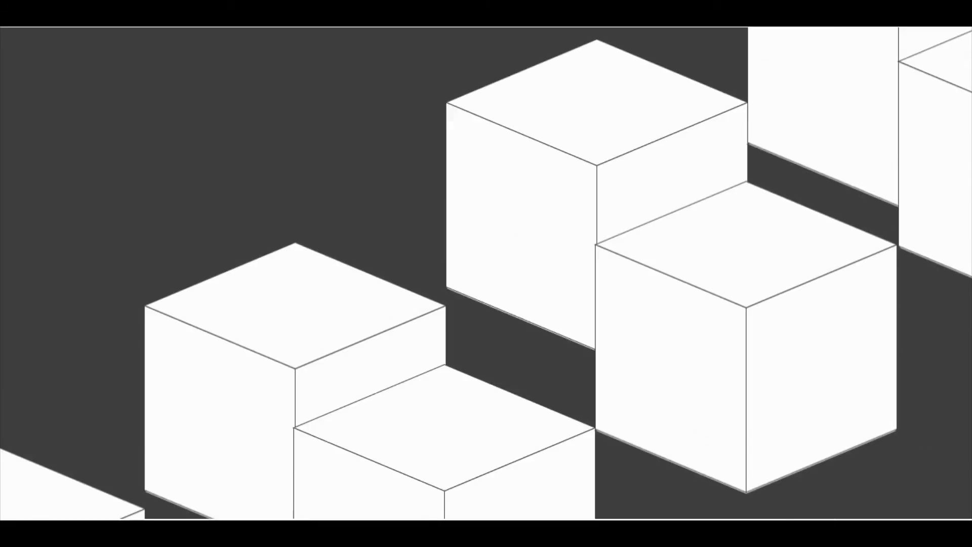